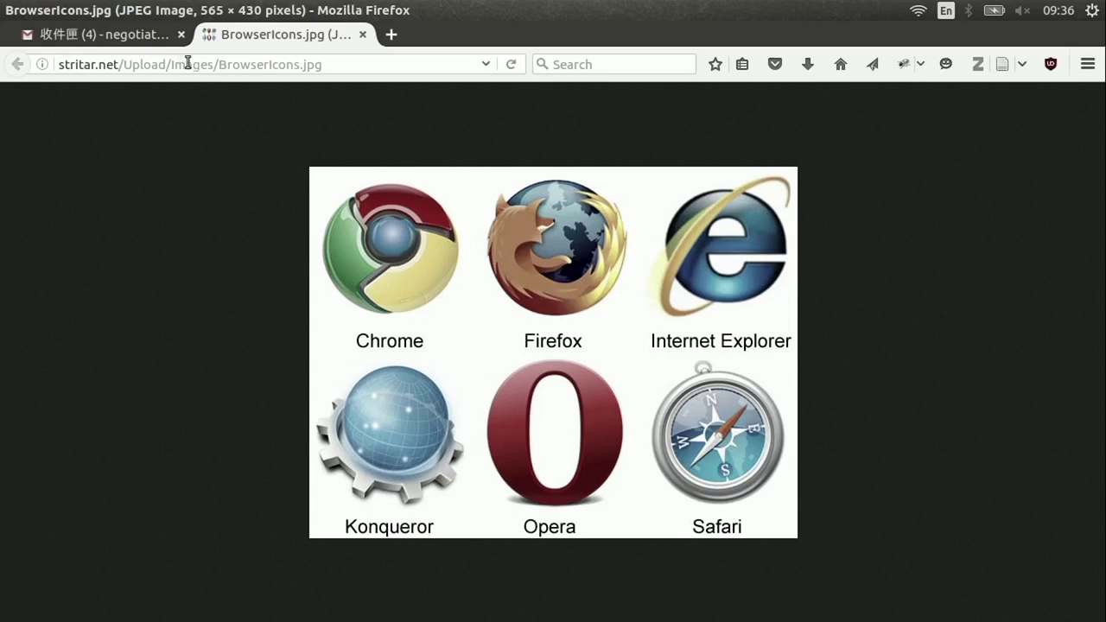
Step: Switch to the signed-in Gmail inbox tab in Firefox
left_click(132, 37)
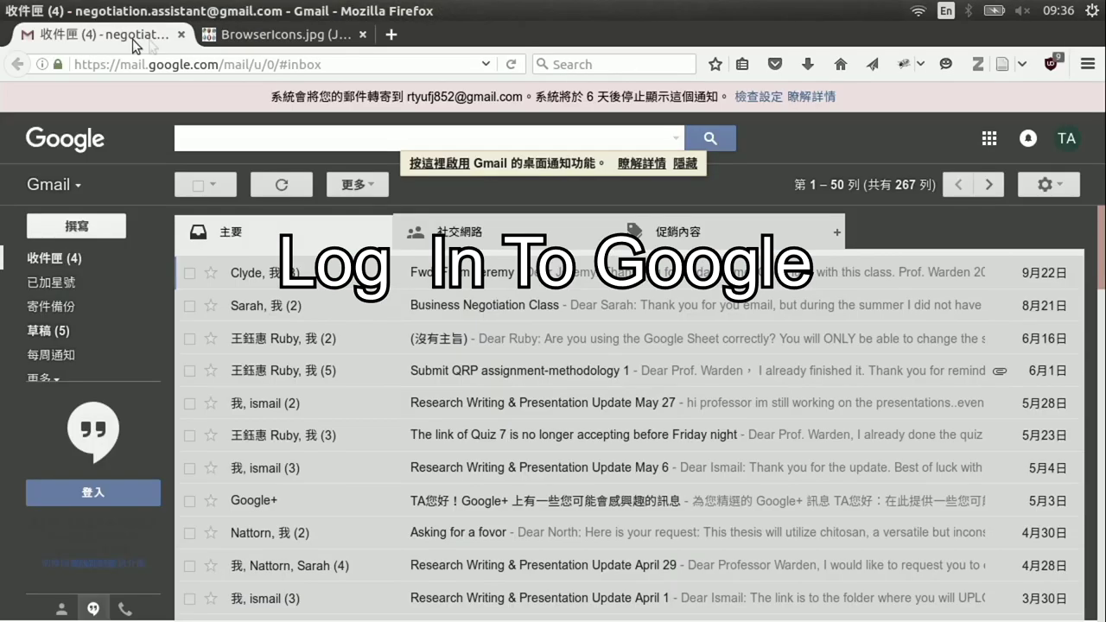
Step: Close the BrowserIcons.jpg image tab so only Gmail remains
left_click(362, 34)
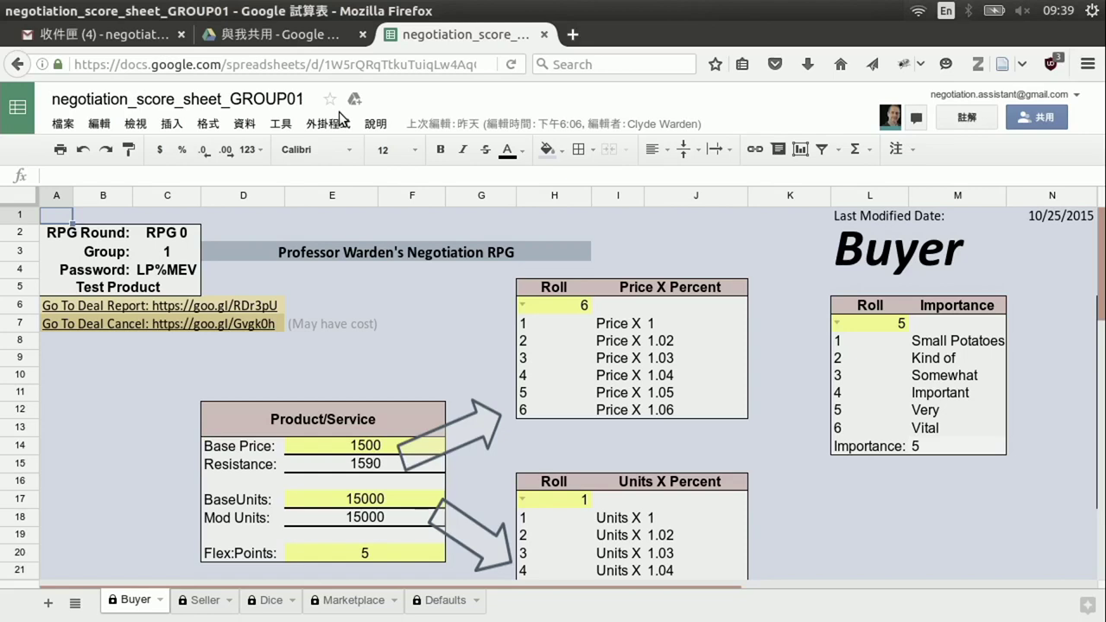
key("super")
double_click(278, 98)
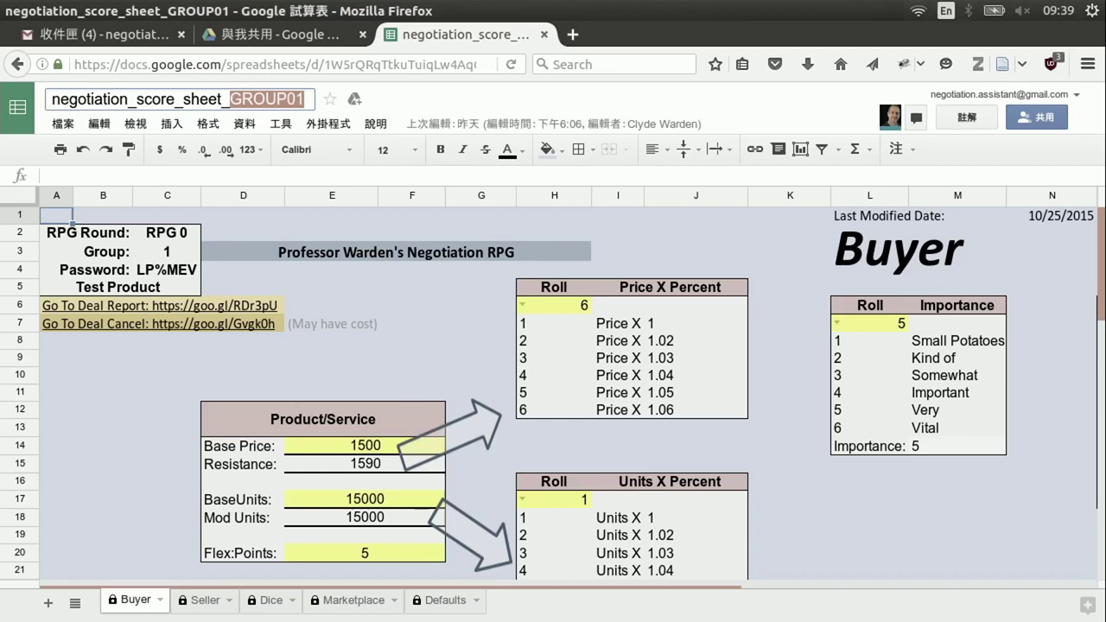
key("Return")
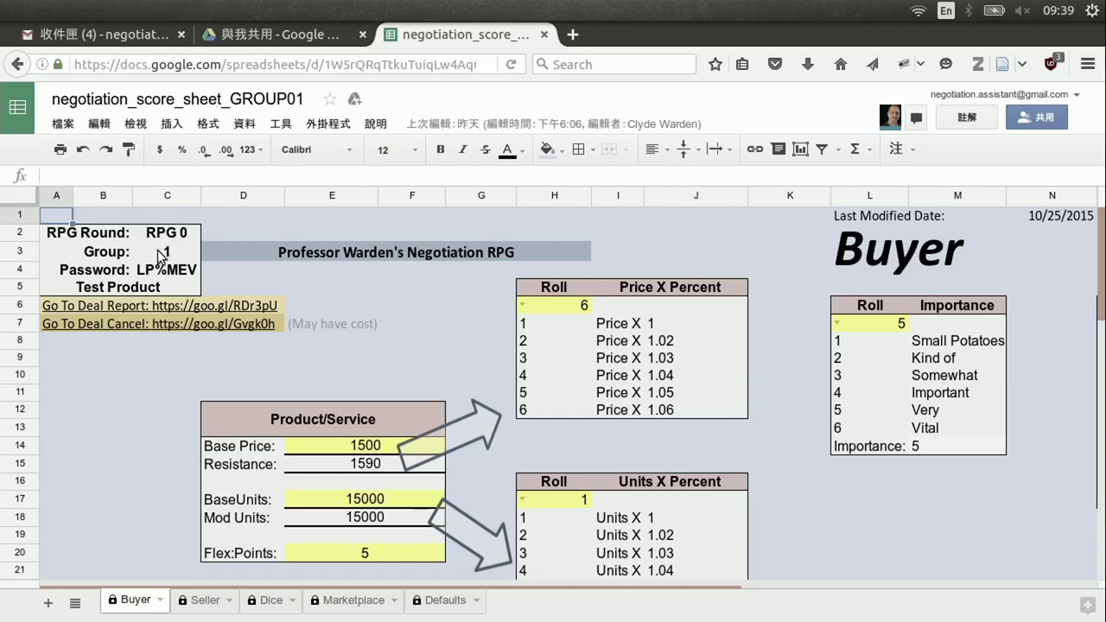
left_click(178, 274)
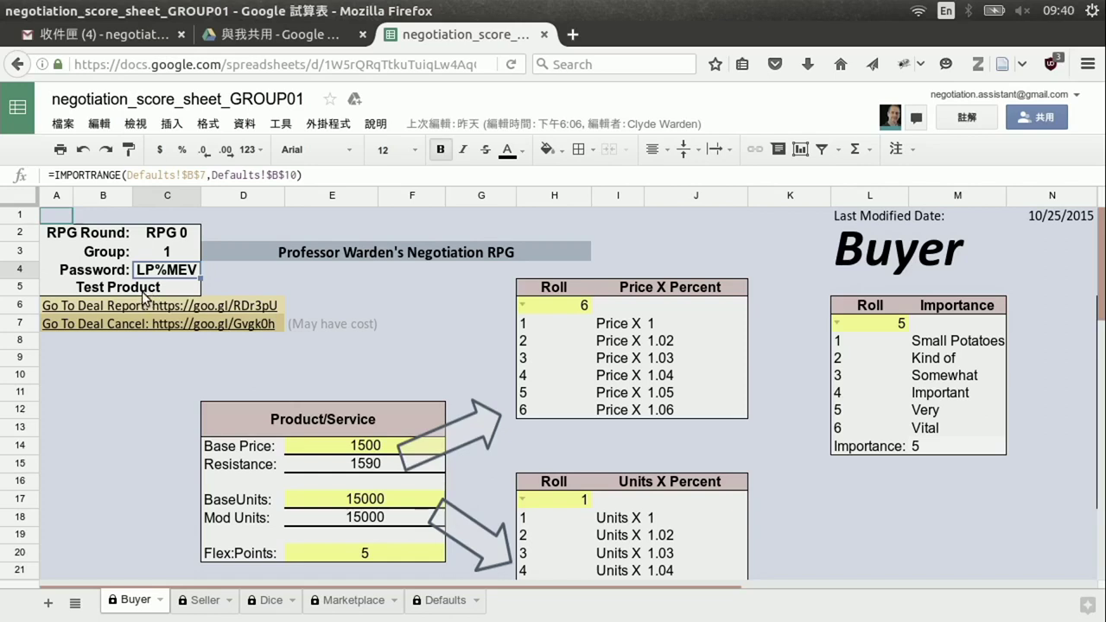
left_click(176, 255)
left_click(182, 239)
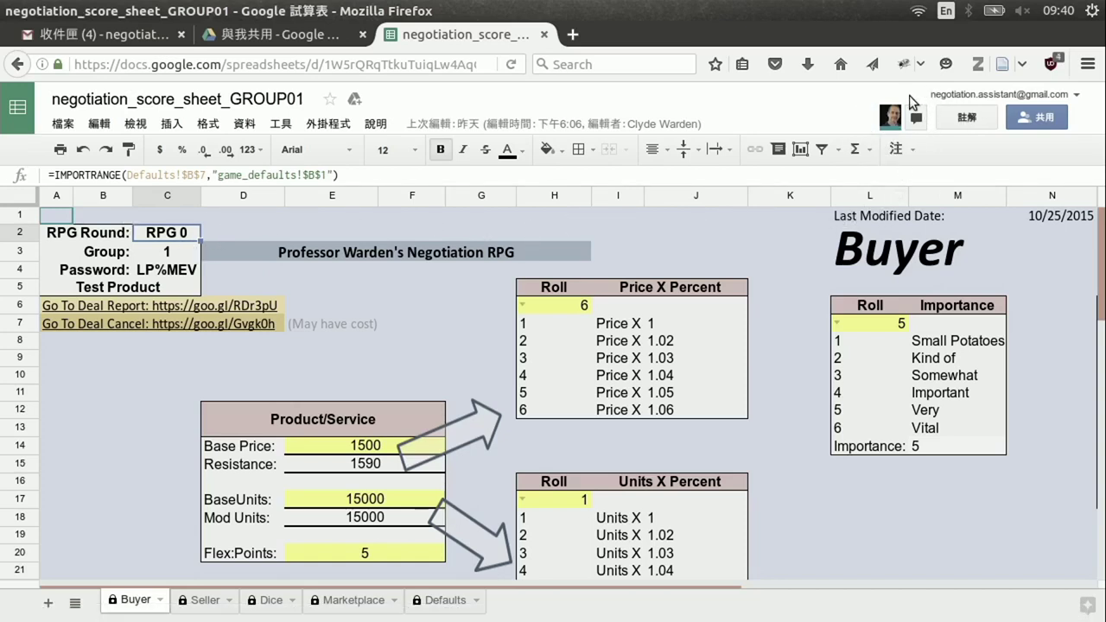
left_click(890, 117)
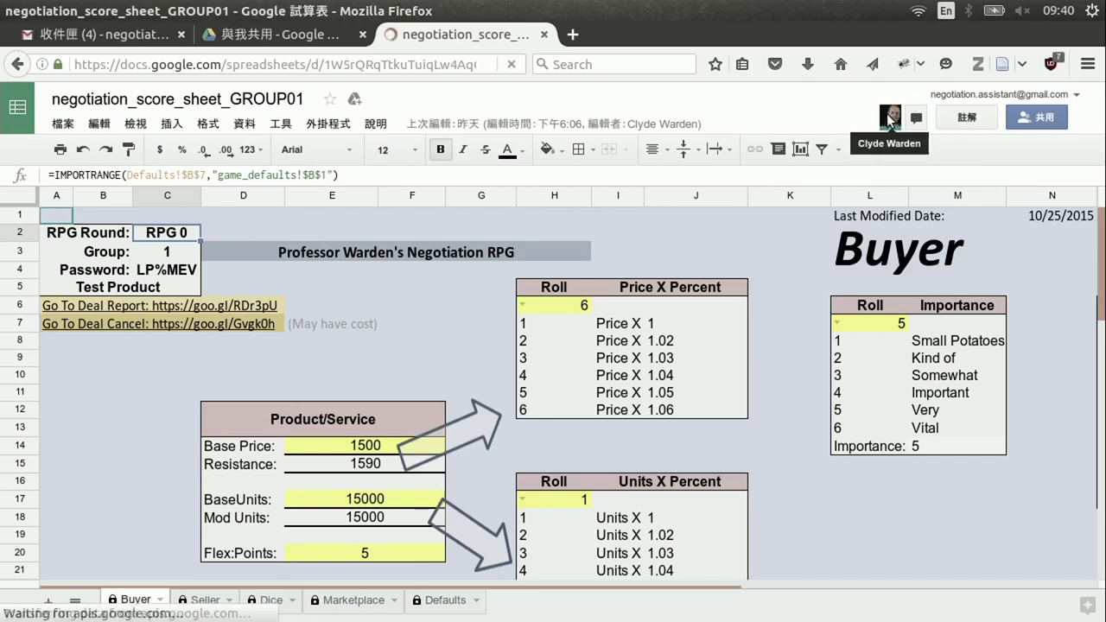
Step: Look over the chat control beside the collaborator avatar on the Buyer sheet
mouse_move(892, 122)
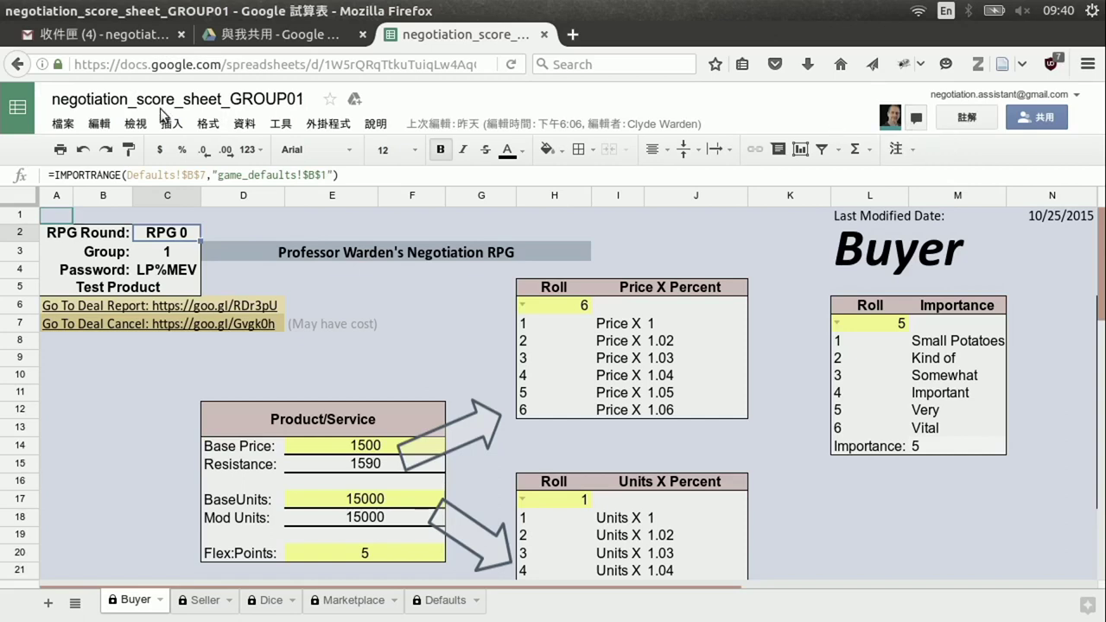
mouse_move(2, 173)
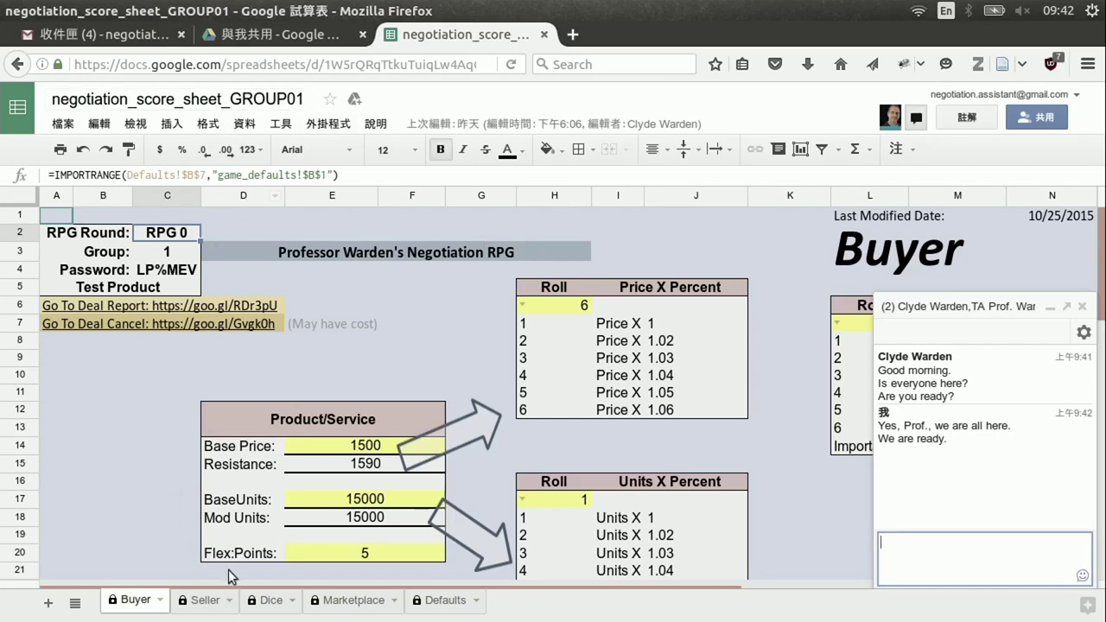
Step: Open the Dice sheet from the sheet tabs at the bottom
left_click(270, 603)
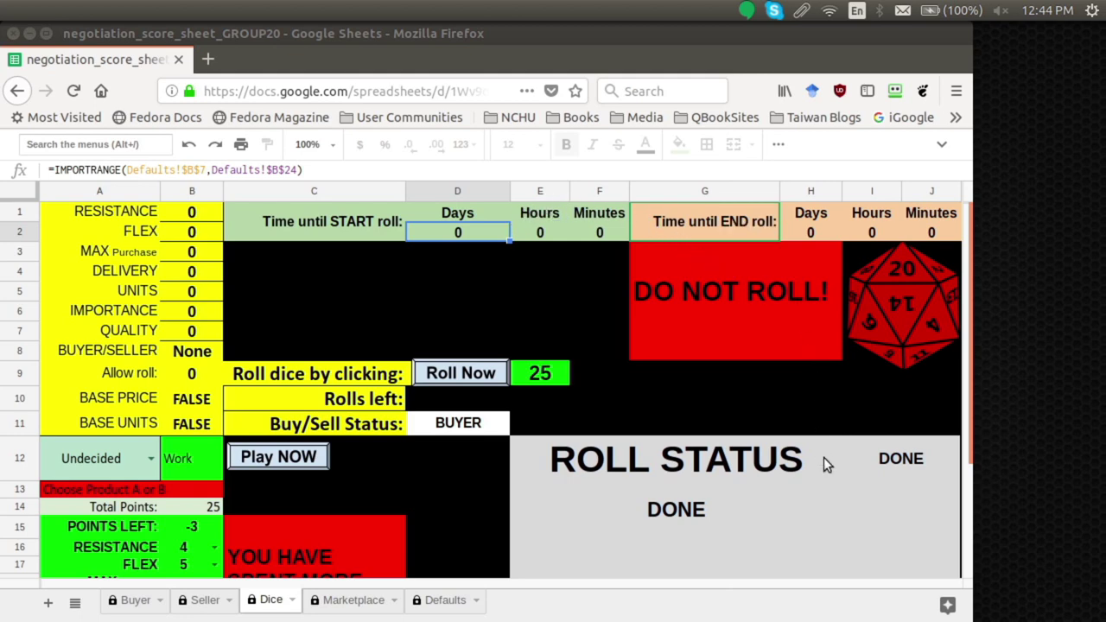
left_click(937, 561)
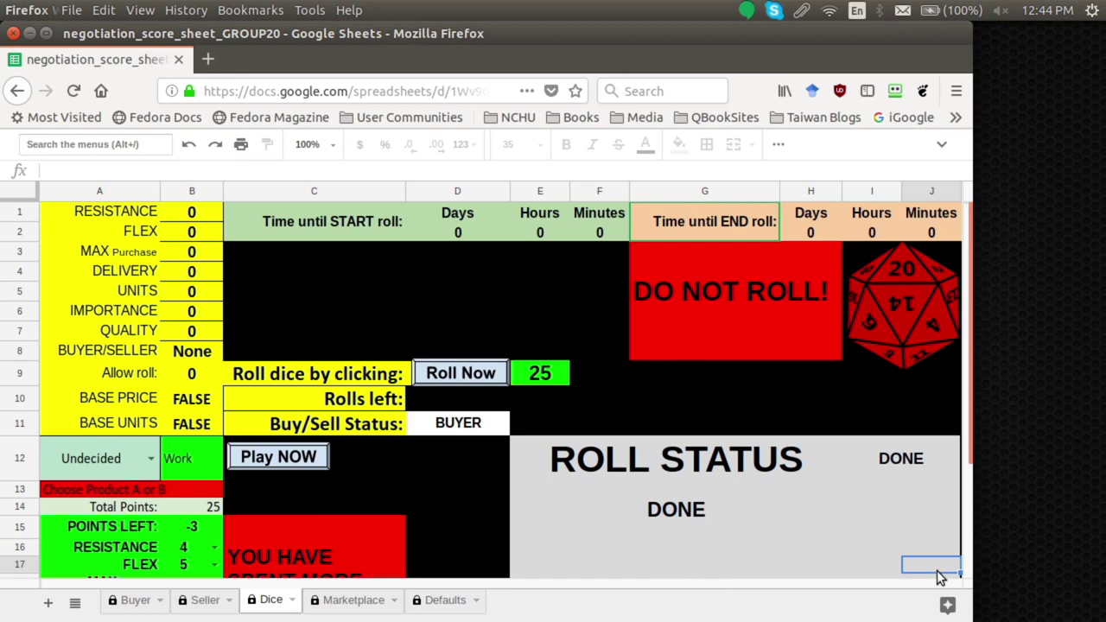
key("Down")
key("Up")
key("Up")
key("Up")
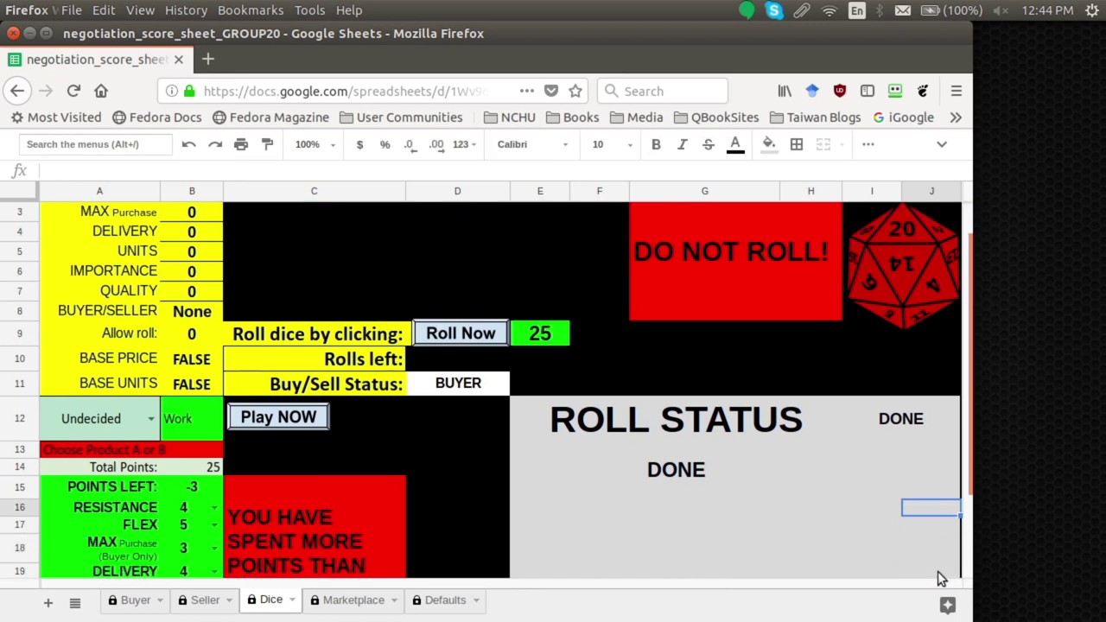
key("Up")
key("Up")
key("Up")
key("Up")
key("Up")
key("Down")
key("Down")
key("Down")
key("Down")
key("Down")
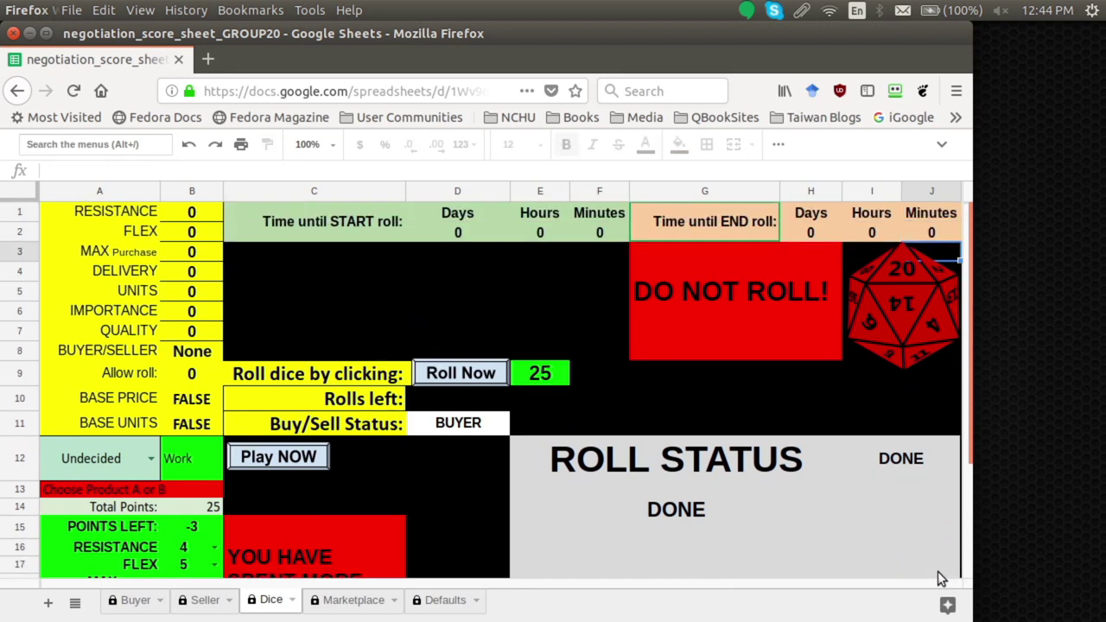
key("Down")
key("Down")
key("Down")
key("Down")
key("Down")
key("Down")
key("Down")
key("Down")
key("Down")
key("Down")
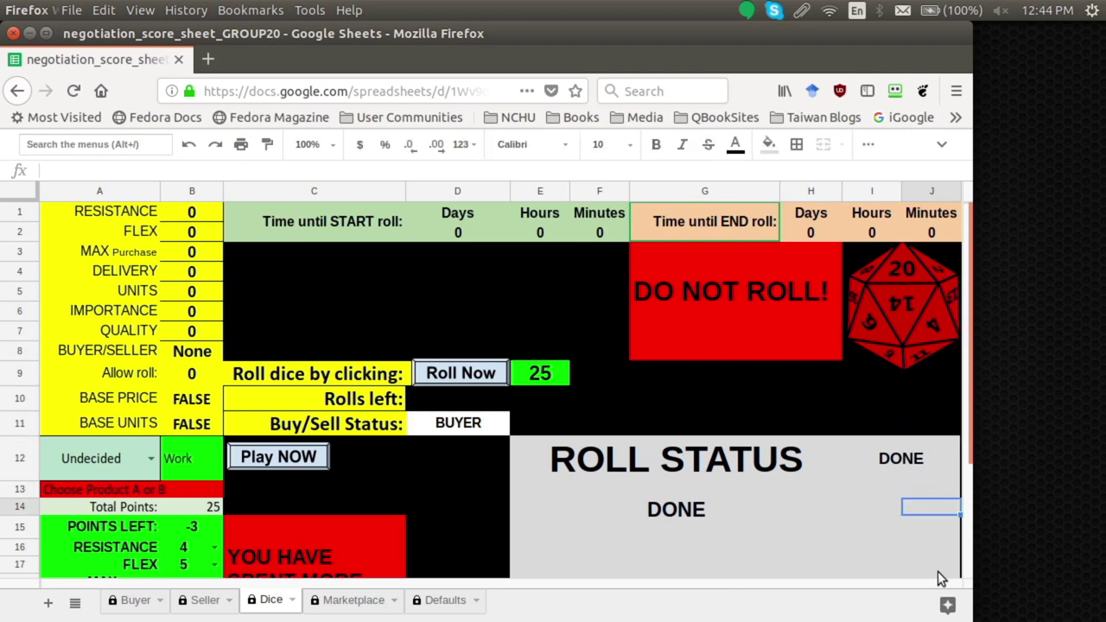
key("Down")
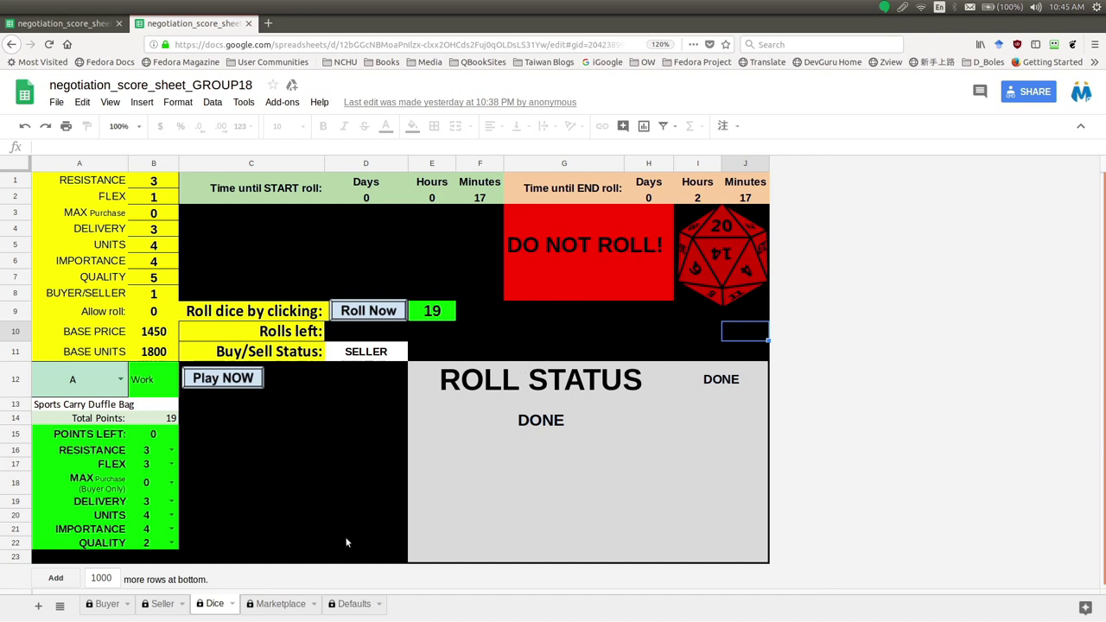
left_click(194, 608)
mouse_move(190, 611)
left_mouse_down()
mouse_move(263, 596)
mouse_move(304, 557)
left_mouse_up()
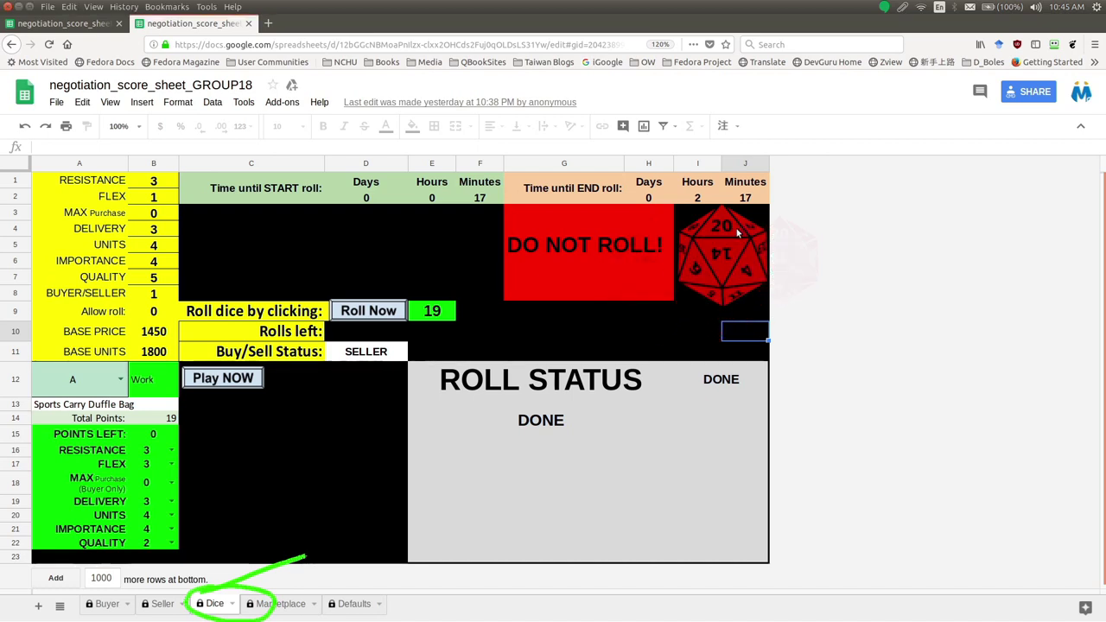
left_click_drag(663, 226, 724, 222)
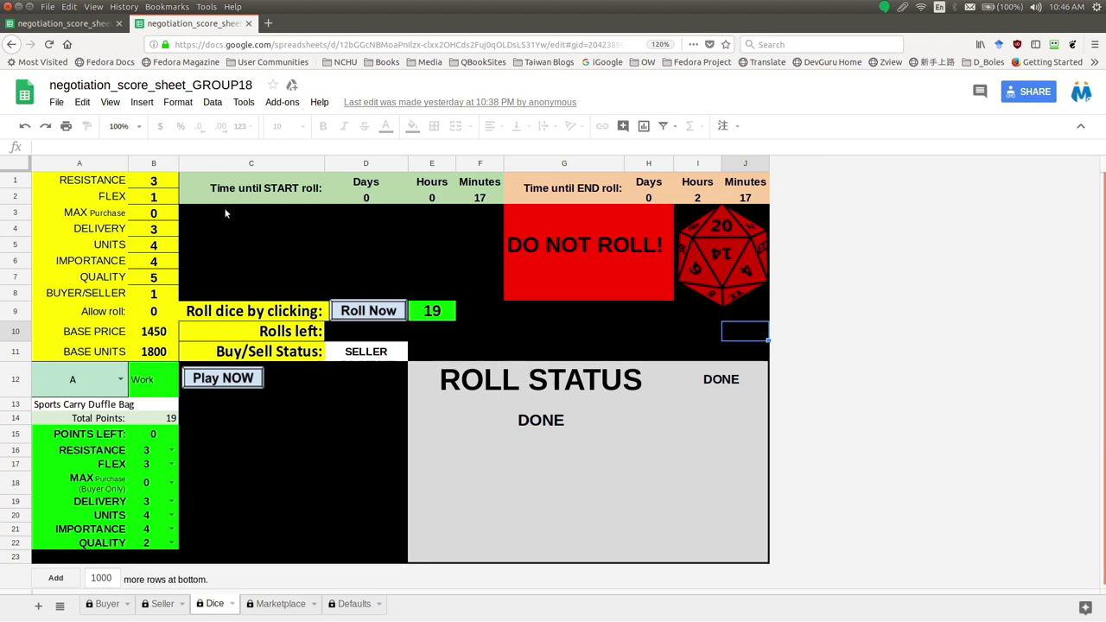
mouse_move(220, 208)
left_mouse_down()
mouse_move(296, 170)
mouse_move(778, 184)
mouse_move(634, 204)
mouse_move(262, 204)
left_mouse_up()
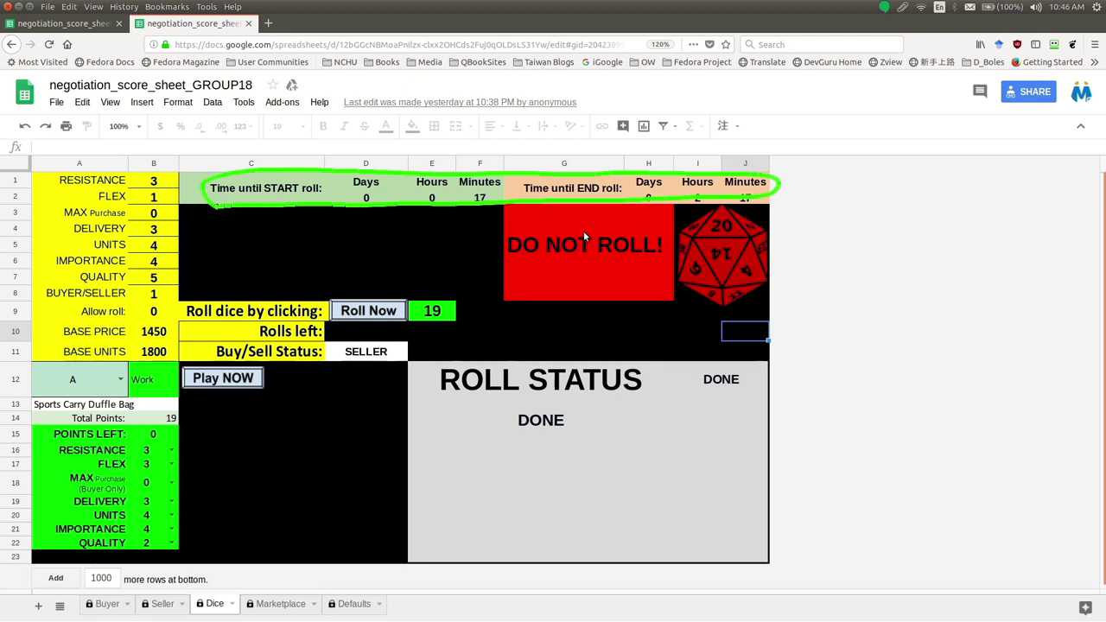
mouse_move(556, 228)
left_mouse_down()
mouse_move(491, 281)
mouse_move(658, 244)
left_mouse_up()
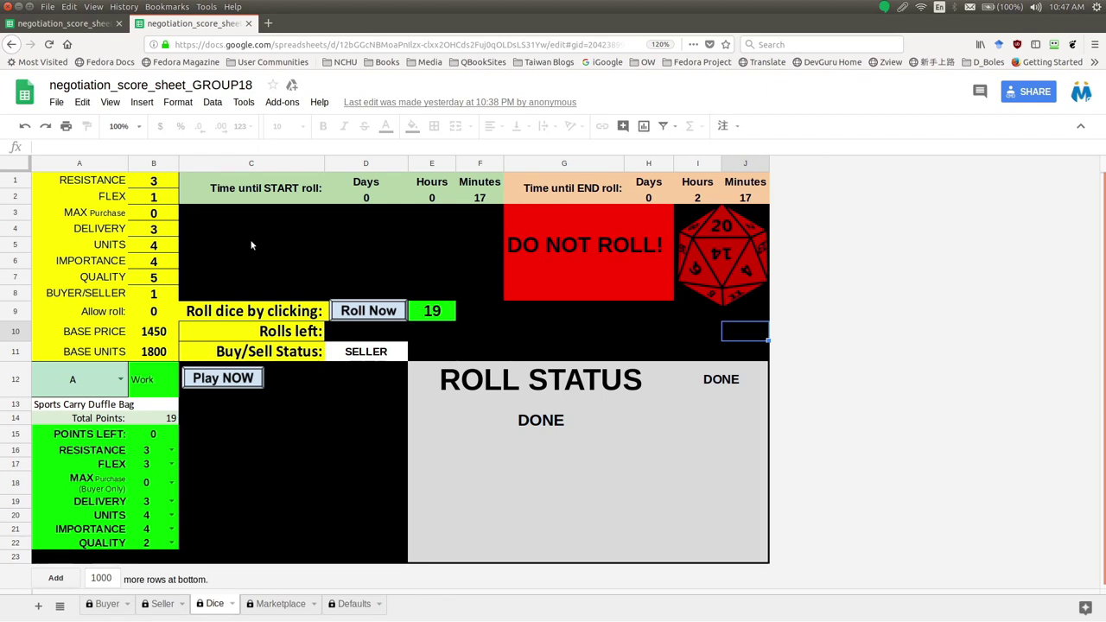
mouse_move(238, 254)
left_mouse_down()
mouse_move(315, 244)
mouse_move(337, 253)
left_mouse_up()
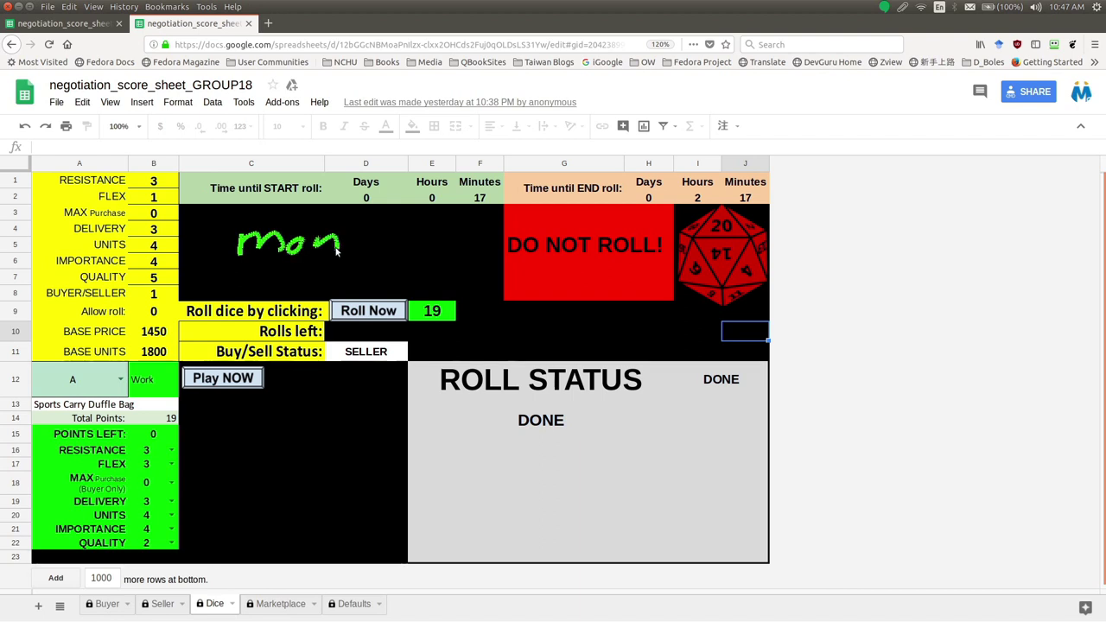
mouse_move(275, 271)
left_mouse_down()
mouse_move(283, 292)
mouse_move(362, 263)
mouse_move(432, 269)
left_mouse_up()
mouse_move(450, 244)
left_mouse_down()
mouse_move(449, 264)
mouse_move(542, 257)
left_mouse_up()
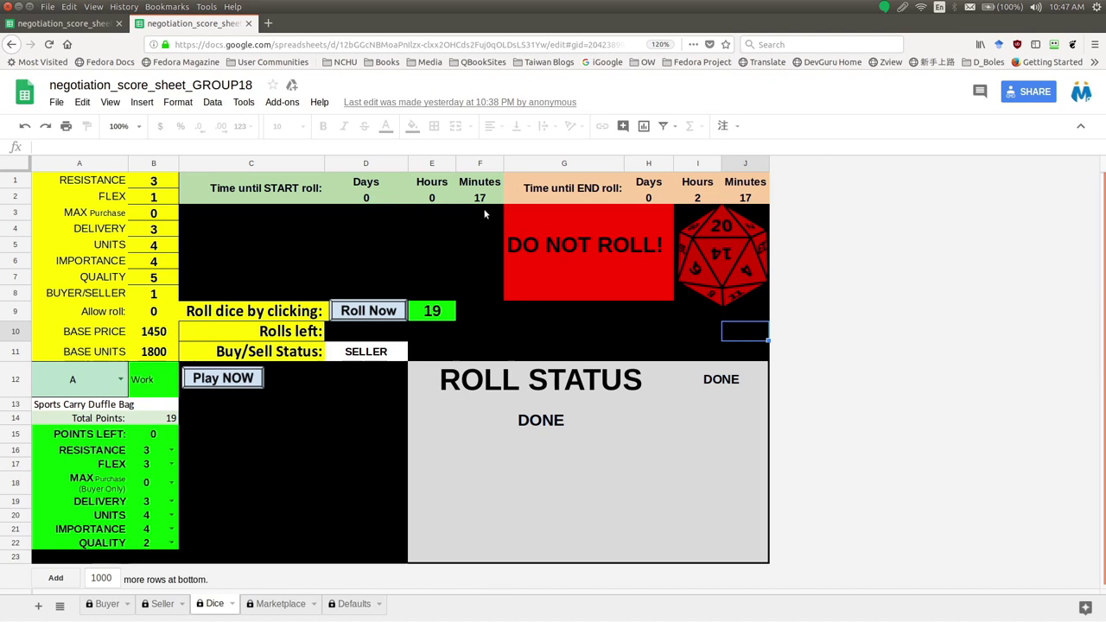
mouse_move(490, 194)
left_mouse_down()
mouse_move(492, 223)
mouse_move(507, 188)
left_mouse_up()
mouse_move(710, 201)
left_mouse_down()
mouse_move(707, 222)
mouse_move(713, 184)
left_mouse_up()
mouse_move(593, 227)
left_mouse_down()
mouse_move(511, 257)
mouse_move(587, 227)
left_mouse_up()
left_click_drag(491, 187, 502, 205)
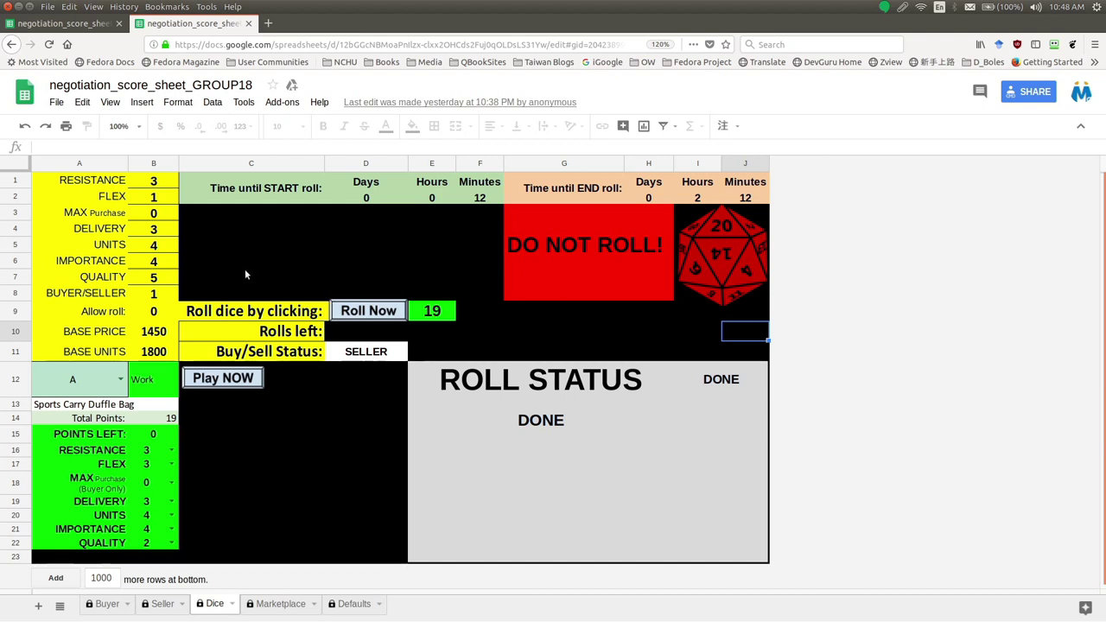
mouse_move(121, 182)
left_mouse_down()
mouse_move(99, 298)
mouse_move(170, 198)
mouse_move(117, 181)
left_mouse_up()
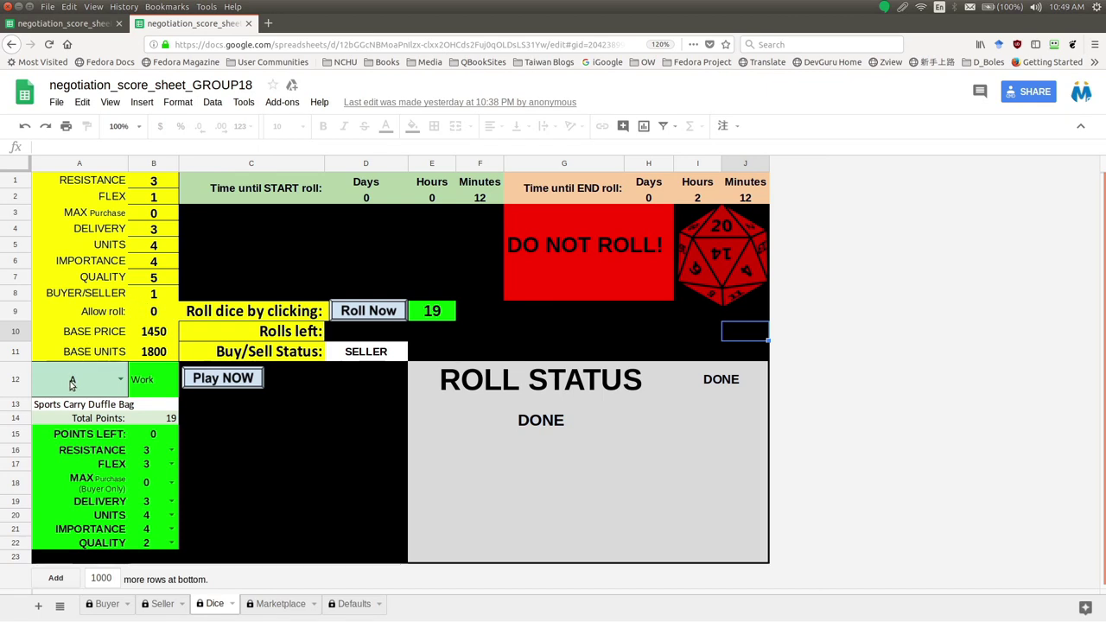
mouse_move(108, 367)
left_mouse_down()
mouse_move(129, 393)
mouse_move(108, 369)
left_mouse_up()
mouse_move(193, 428)
left_mouse_down()
mouse_move(204, 511)
mouse_move(190, 549)
left_mouse_up()
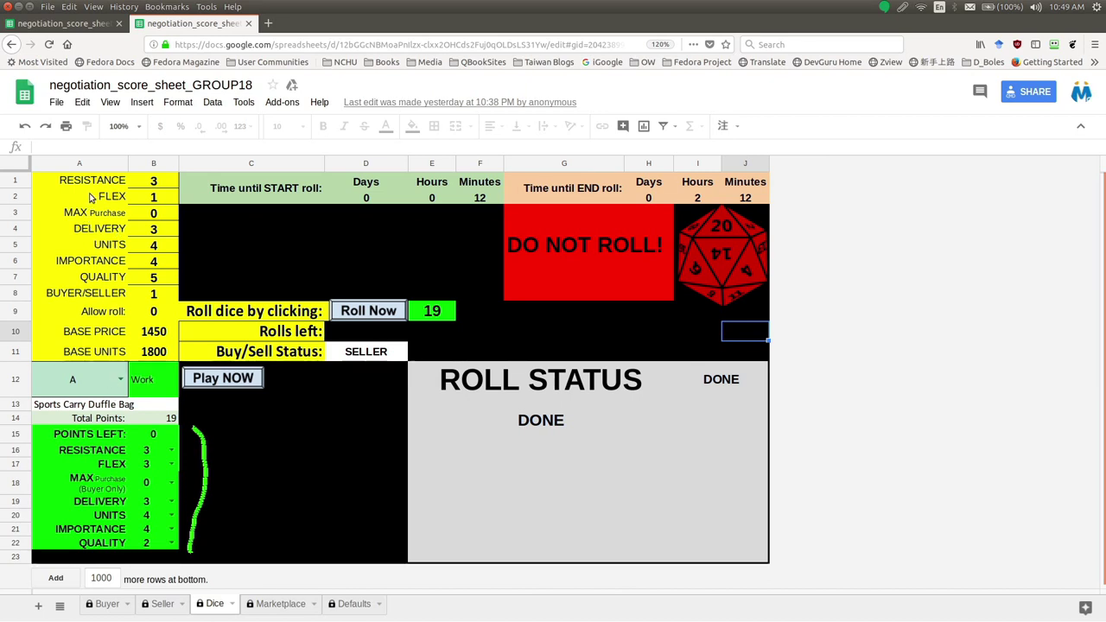
mouse_move(90, 199)
left_mouse_down()
mouse_move(51, 237)
mouse_move(54, 337)
mouse_move(77, 418)
mouse_move(121, 468)
left_mouse_up()
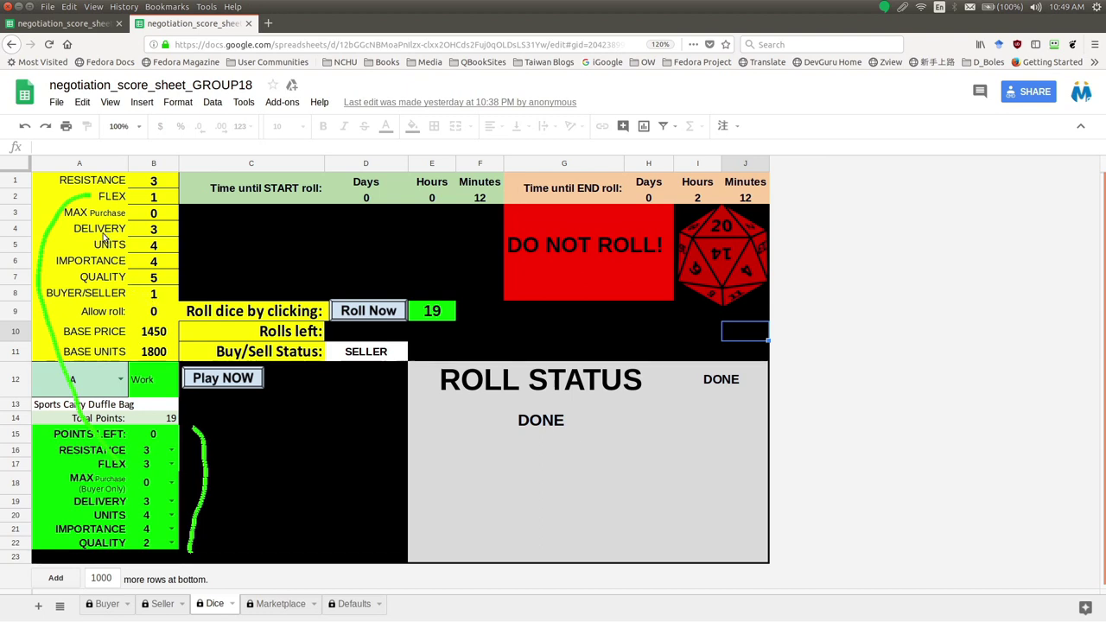
mouse_move(92, 232)
left_mouse_down()
mouse_move(70, 322)
mouse_move(80, 436)
left_mouse_up()
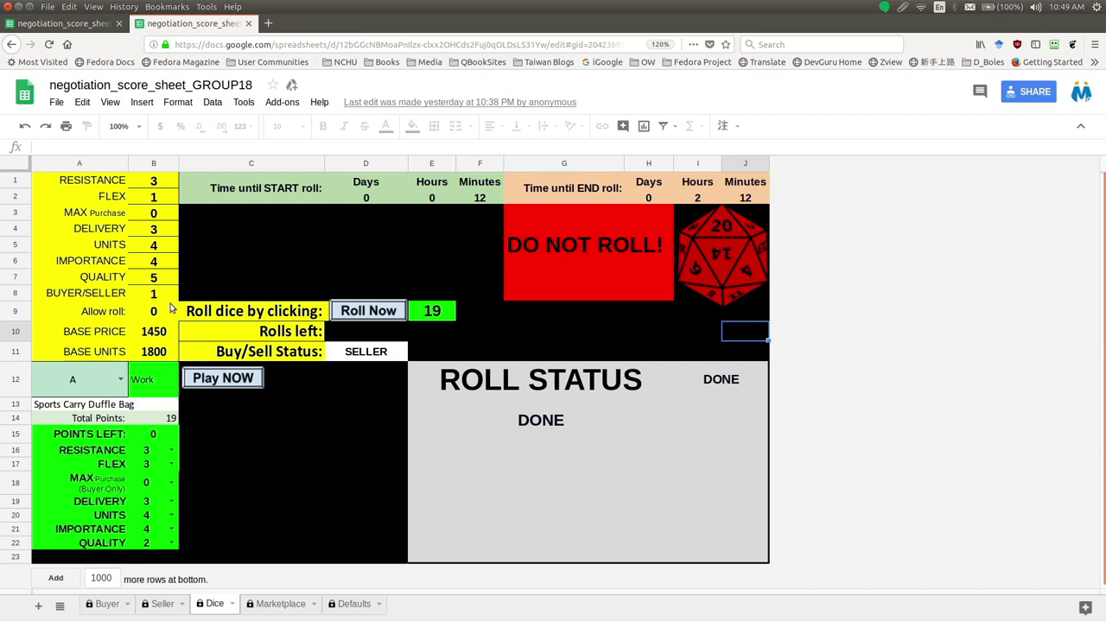
Step: Pick 2 points for RESISTANCE in B16 and FLEX in B17, then select cell E6
left_click(172, 451)
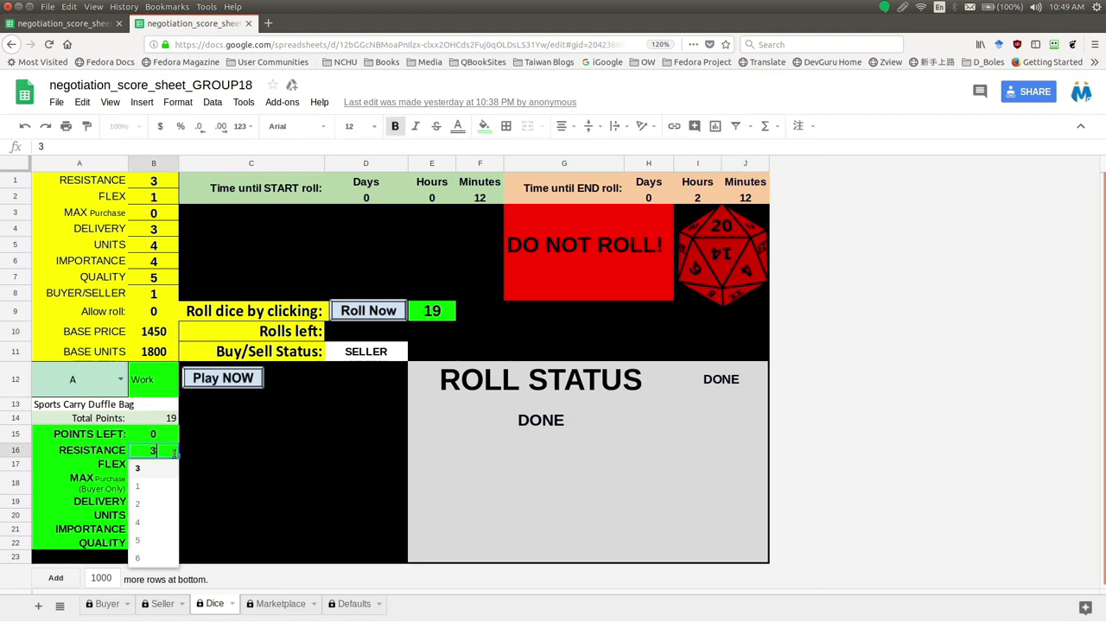
left_click(158, 507)
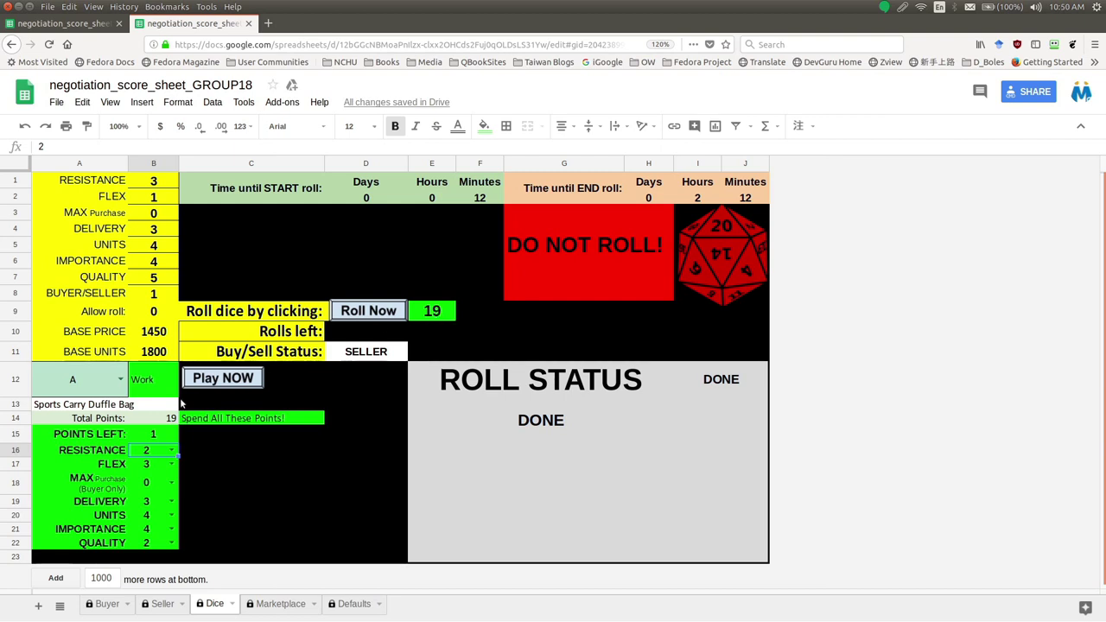
left_click(172, 465)
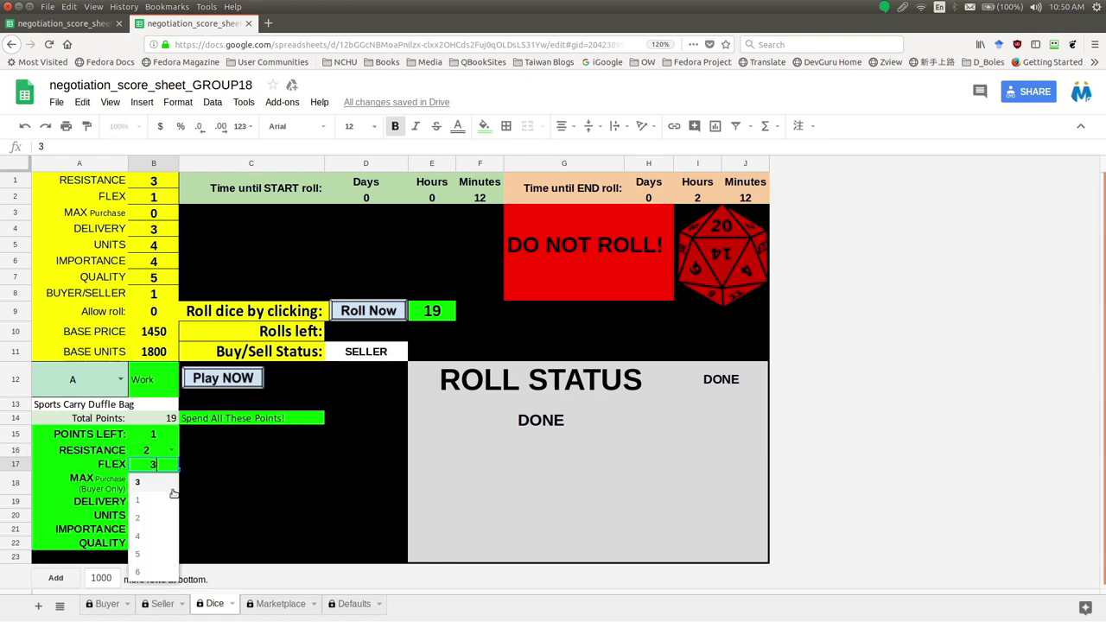
left_click(164, 517)
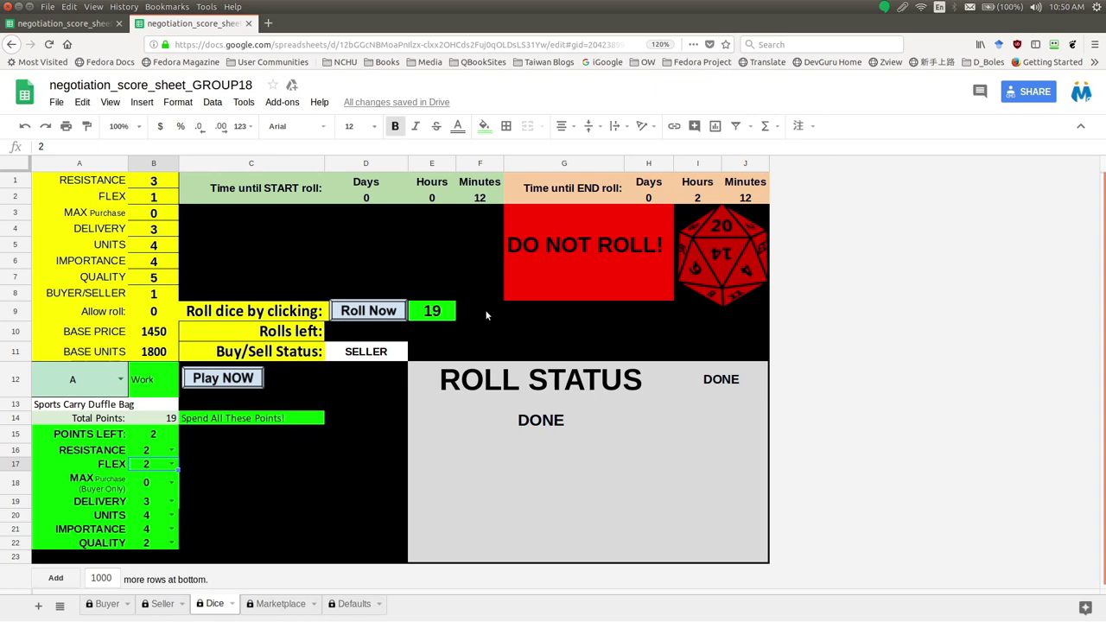
left_click(425, 268)
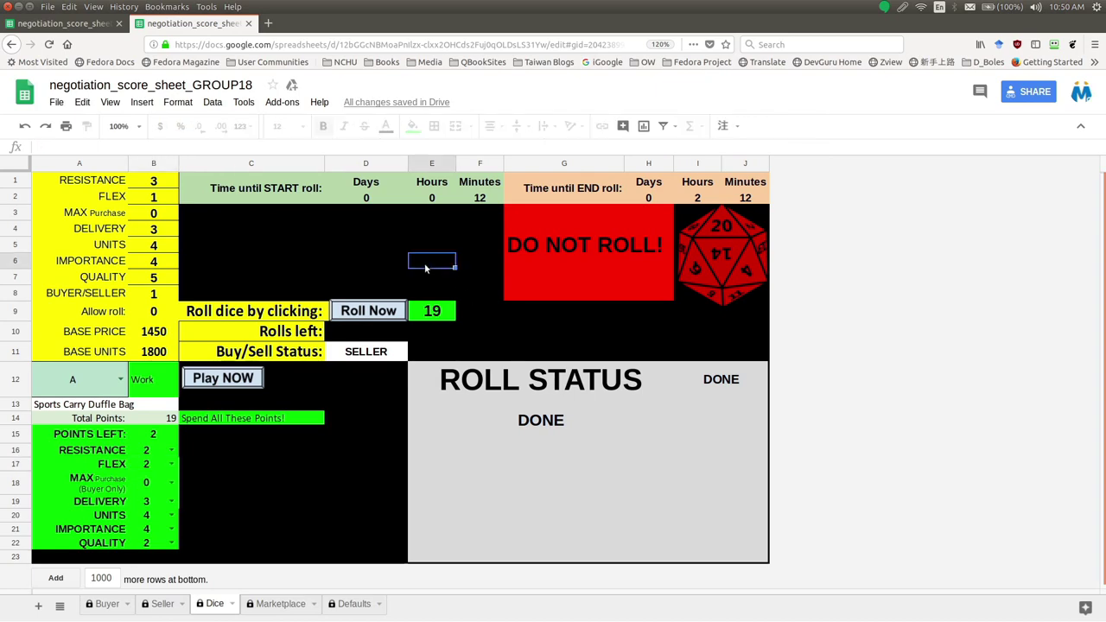
double_click(425, 268)
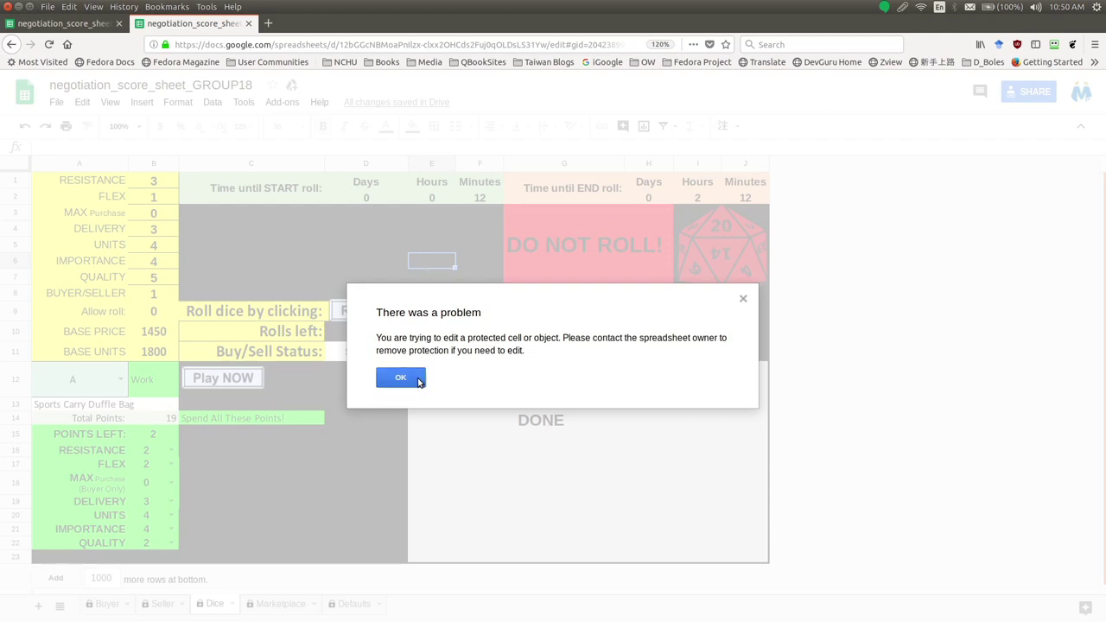
left_click(400, 378)
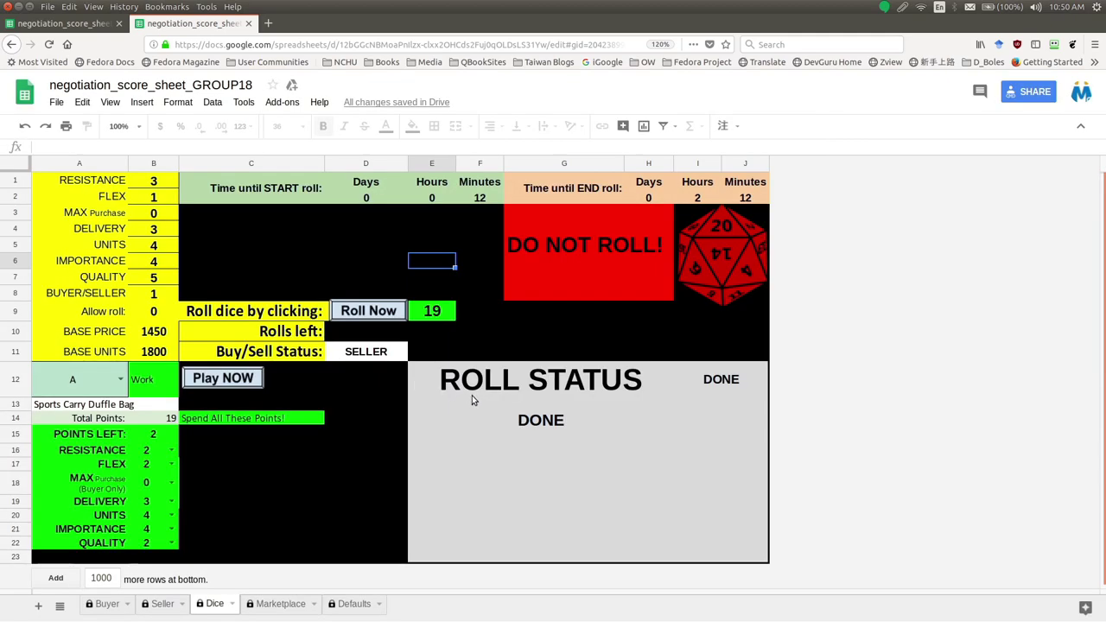
Step: Set RESISTANCE to 4, MAX Purchase and DELIVERY to 2, and circle the -1 overspending warning
left_click(172, 450)
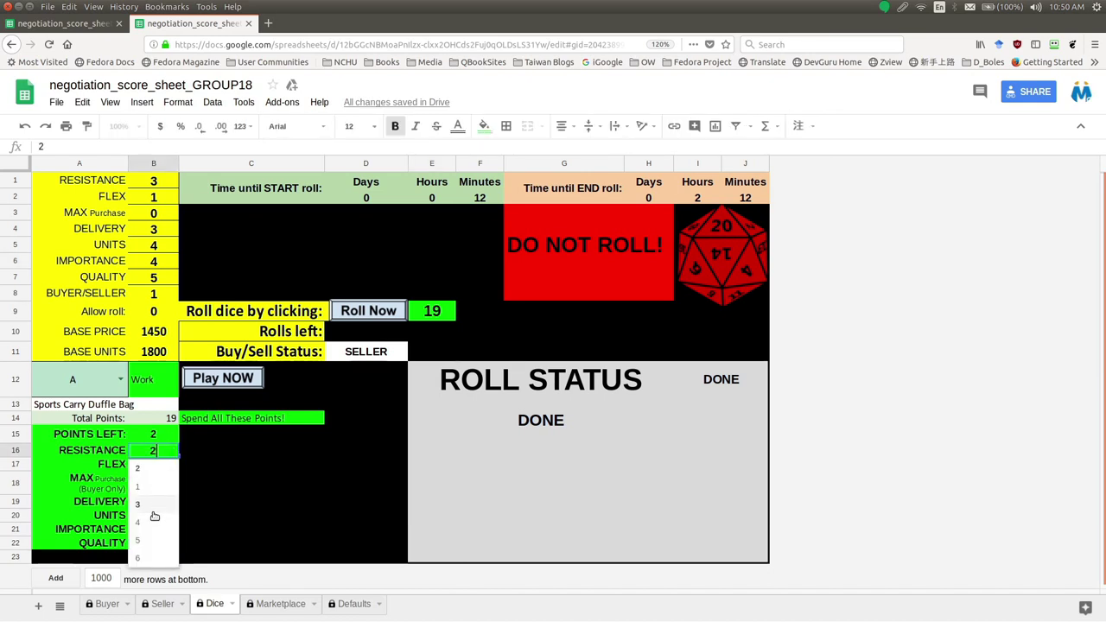
left_click(154, 523)
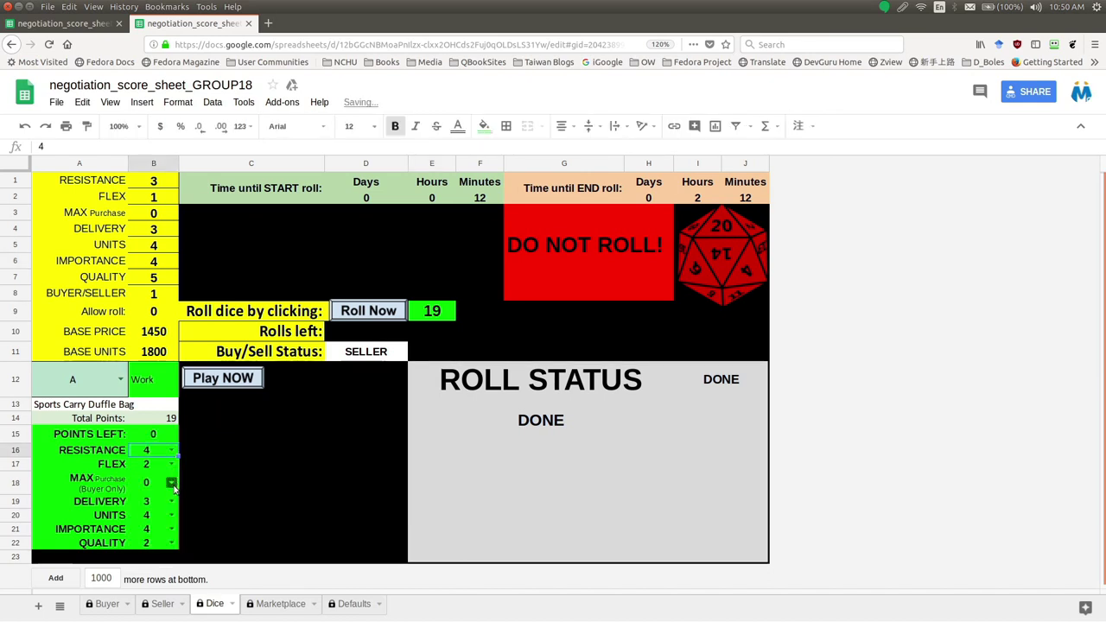
left_click(172, 485)
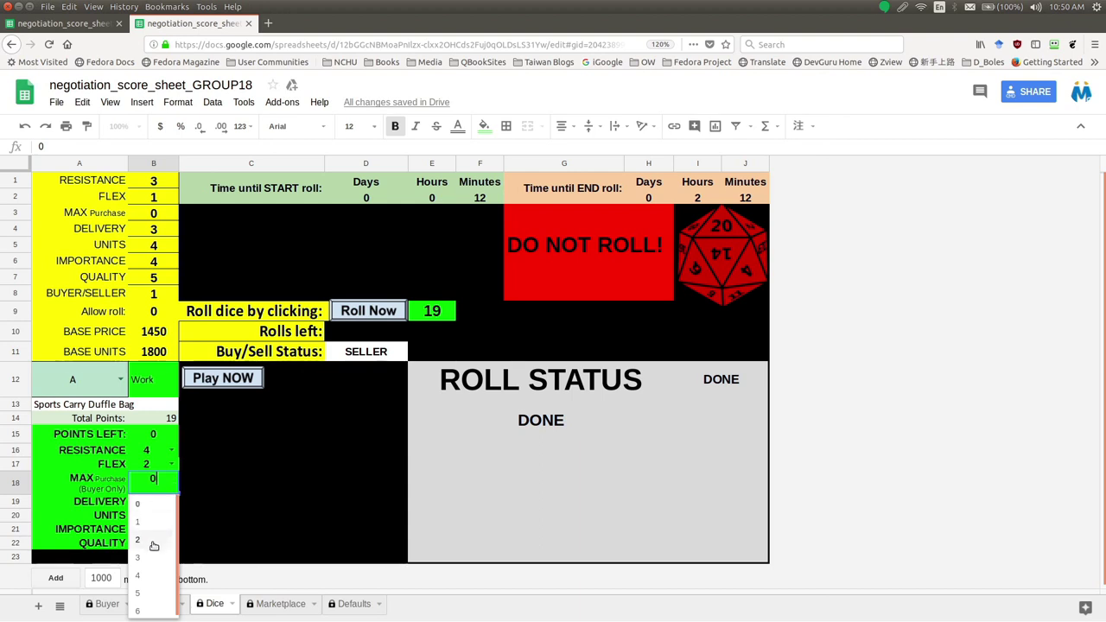
left_click(153, 542)
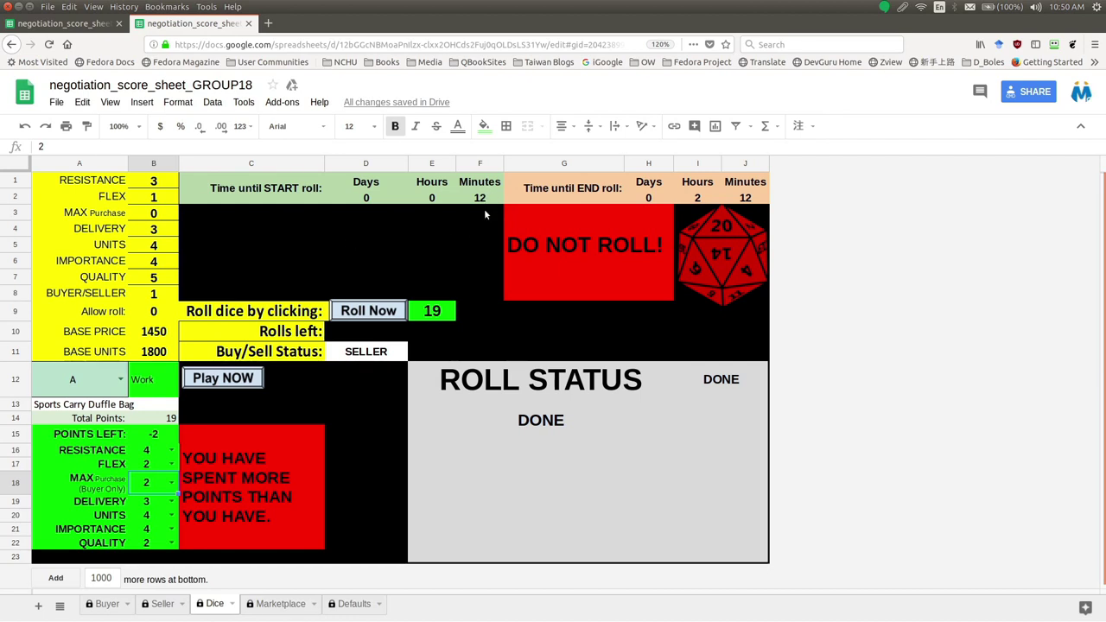
left_click(172, 502)
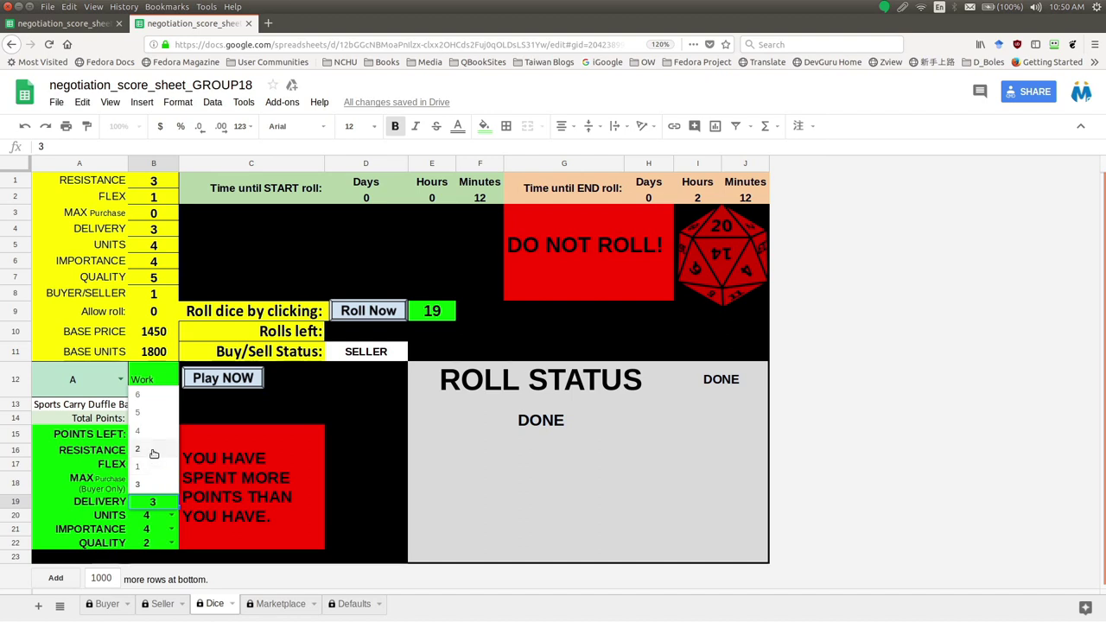
left_click(153, 450)
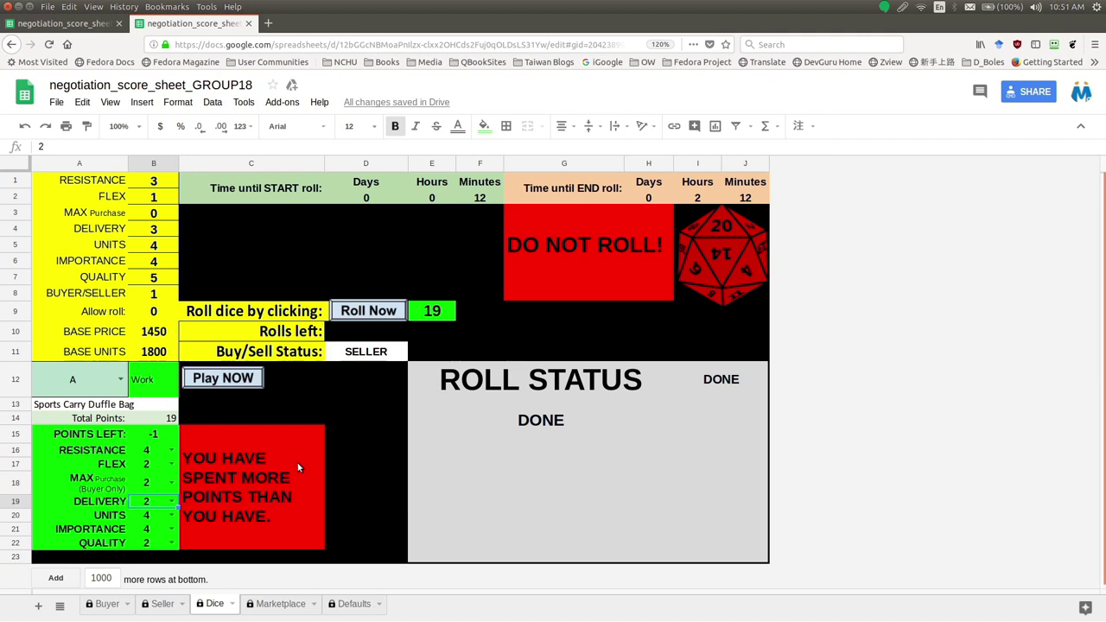
mouse_move(232, 434)
left_mouse_down()
mouse_move(270, 525)
mouse_move(237, 458)
left_mouse_up()
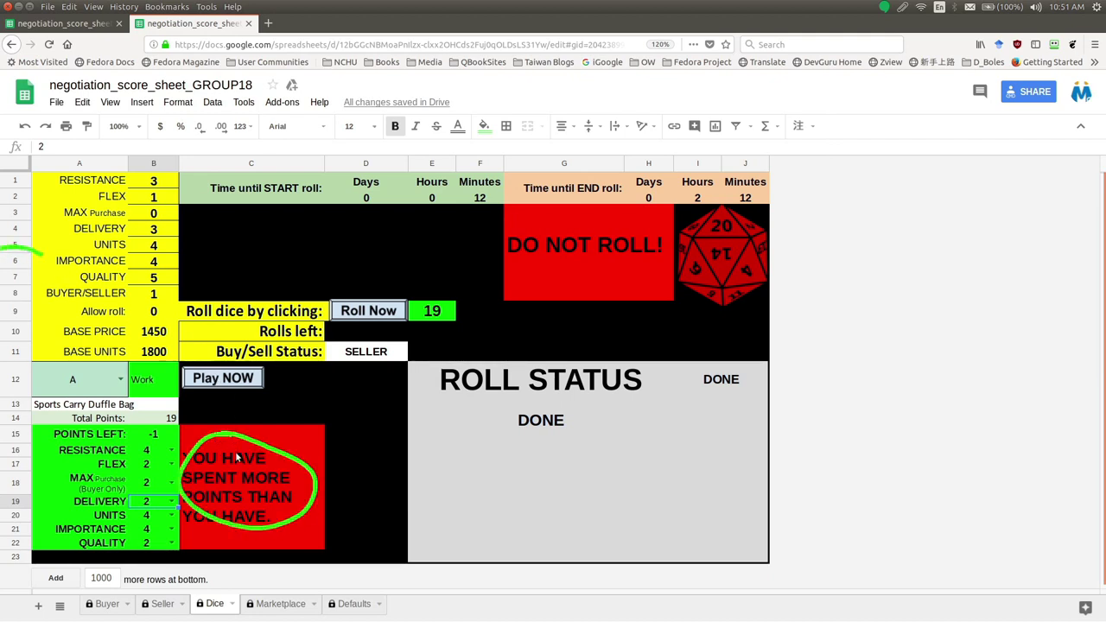
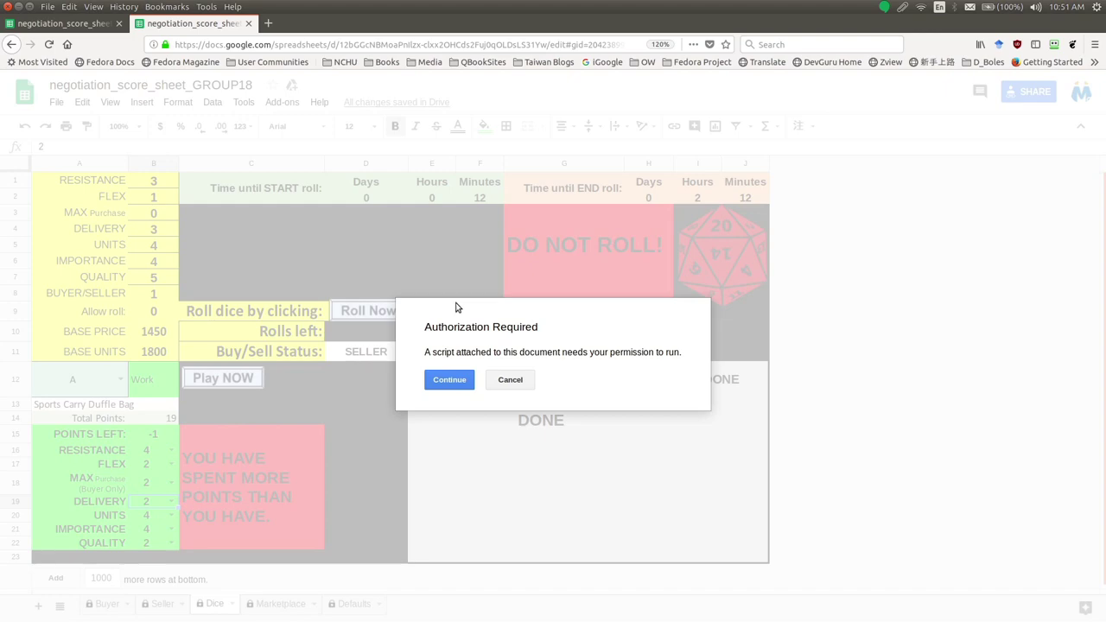
Step: Authorize diceScripts with the Google account and allow it access to the spreadsheets
left_click(458, 382)
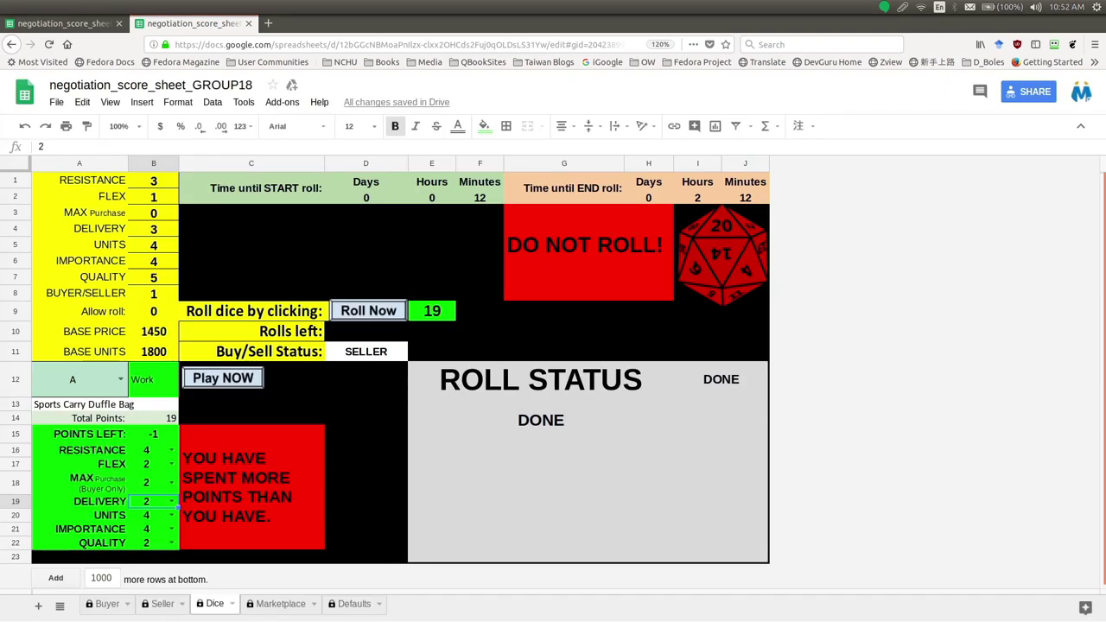
left_click_drag(549, 93, 591, 138)
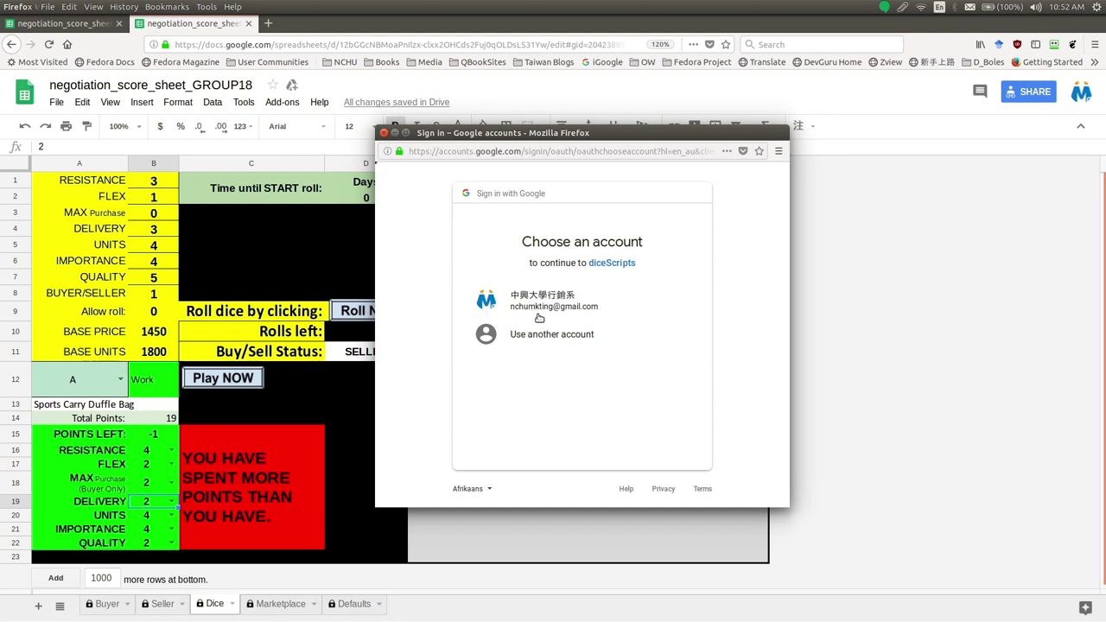
left_click(539, 318)
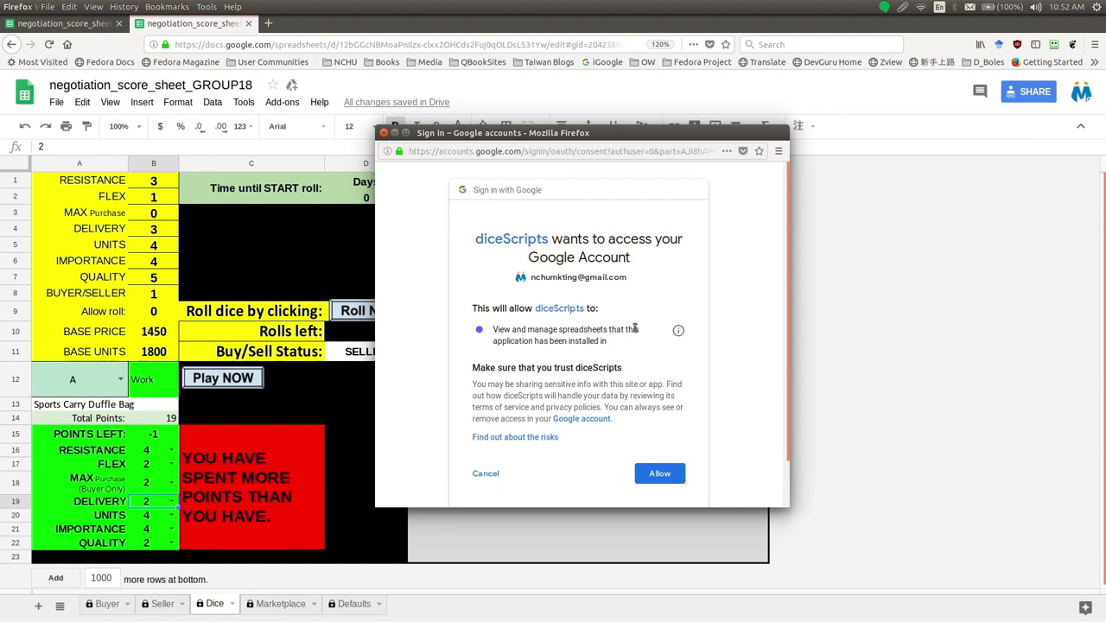
scroll(787, 264, "down", 1)
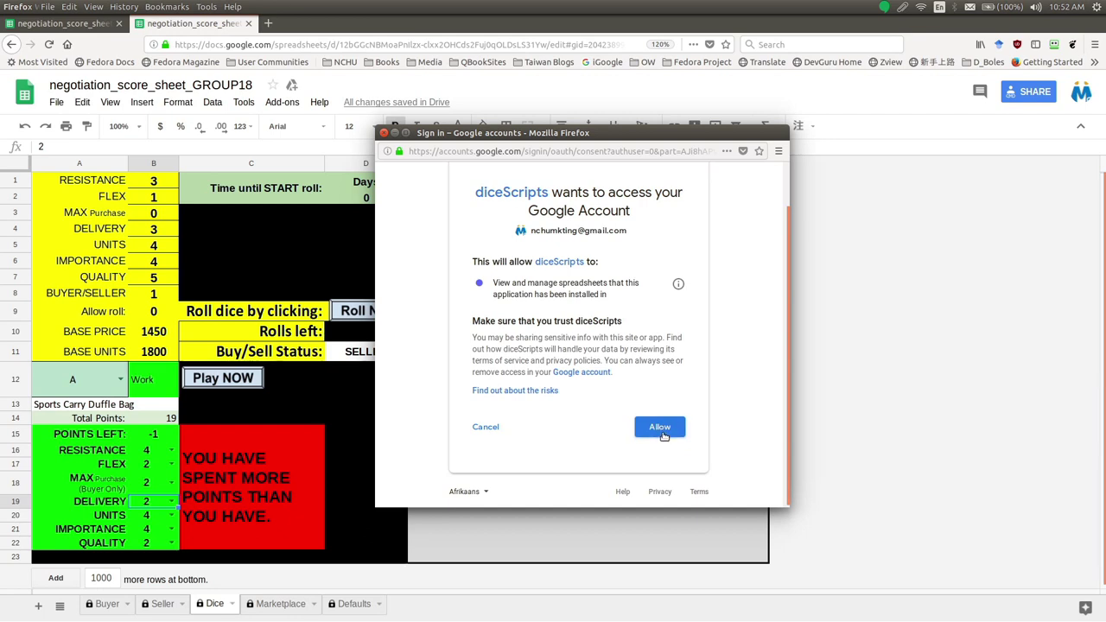
left_click(660, 429)
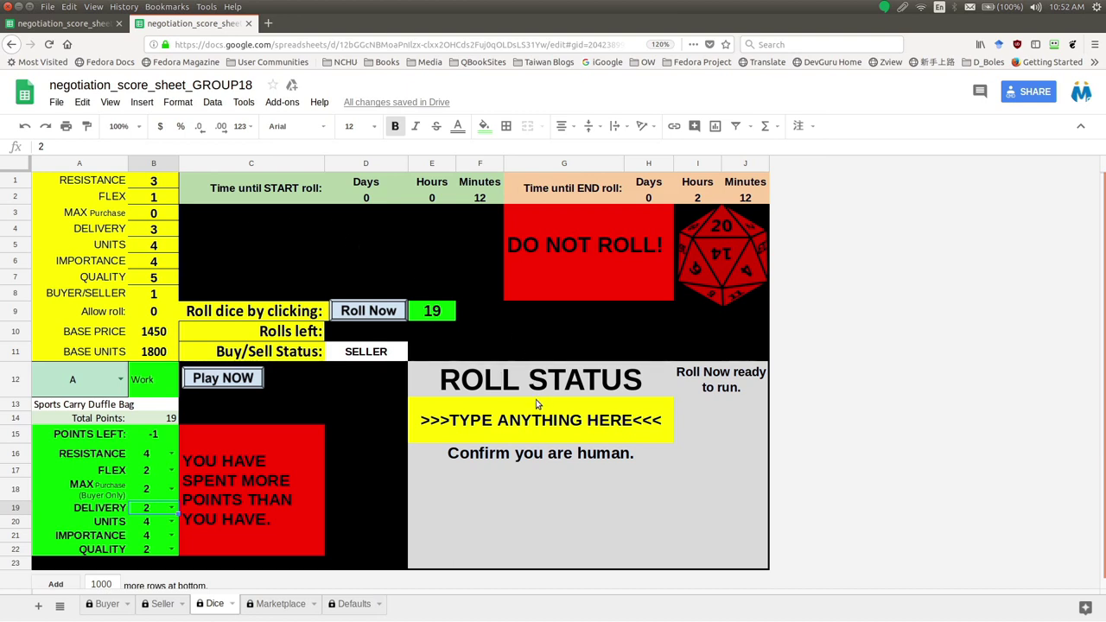
Step: Annotate the TYPE ANYTHING HERE prompt and Roll Now drawing, then clear the marks
mouse_move(527, 394)
left_mouse_down()
mouse_move(460, 398)
mouse_move(479, 456)
mouse_move(664, 430)
mouse_move(553, 386)
mouse_move(506, 386)
left_mouse_up()
mouse_move(519, 438)
left_mouse_down()
mouse_move(437, 442)
mouse_move(625, 488)
mouse_move(609, 432)
mouse_move(521, 435)
left_mouse_up()
mouse_move(393, 291)
left_mouse_down()
mouse_move(348, 296)
mouse_move(421, 322)
mouse_move(399, 298)
left_mouse_up()
mouse_move(508, 394)
left_mouse_down()
mouse_move(492, 469)
mouse_move(678, 422)
mouse_move(523, 396)
left_mouse_up()
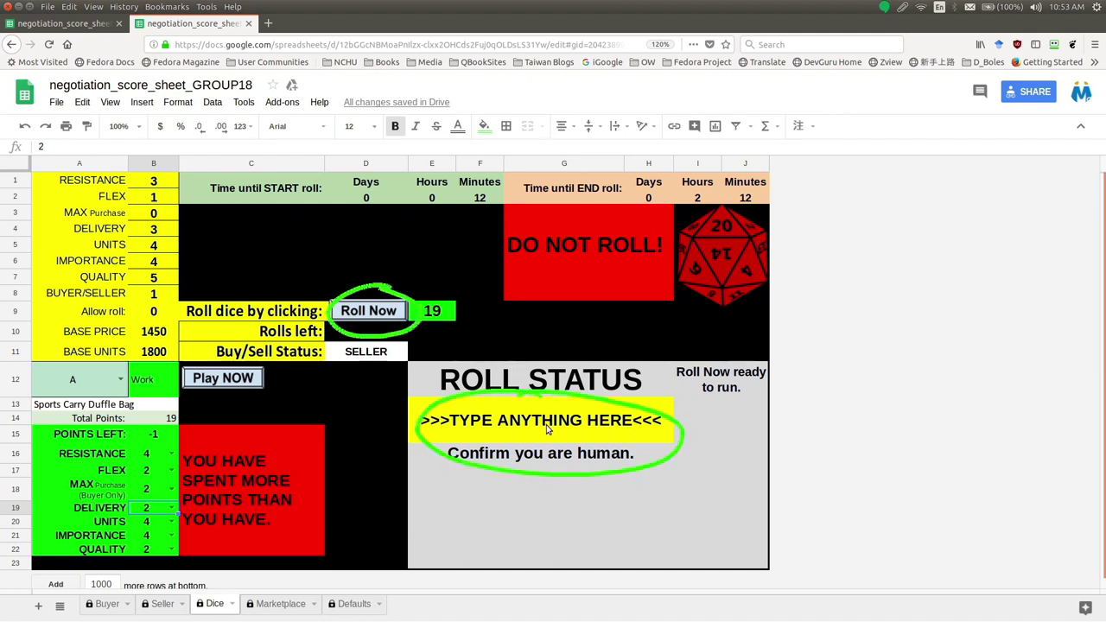
key("shift+F9")
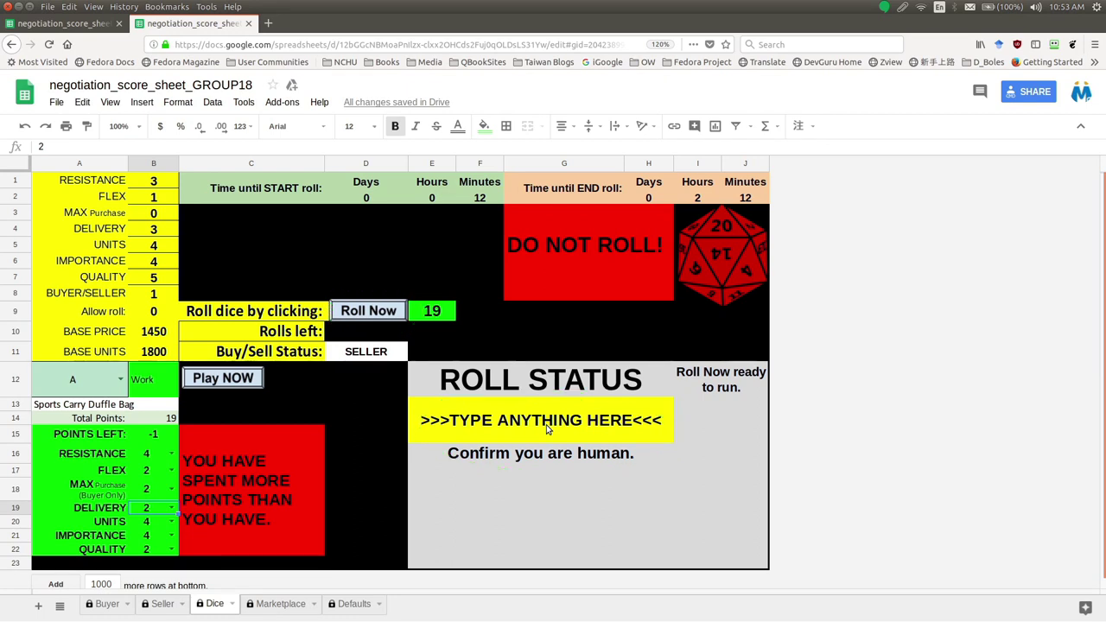
Step: Enter 998877 in the yellow cell, roll the dice, then confirm again with 98765
left_click(546, 425)
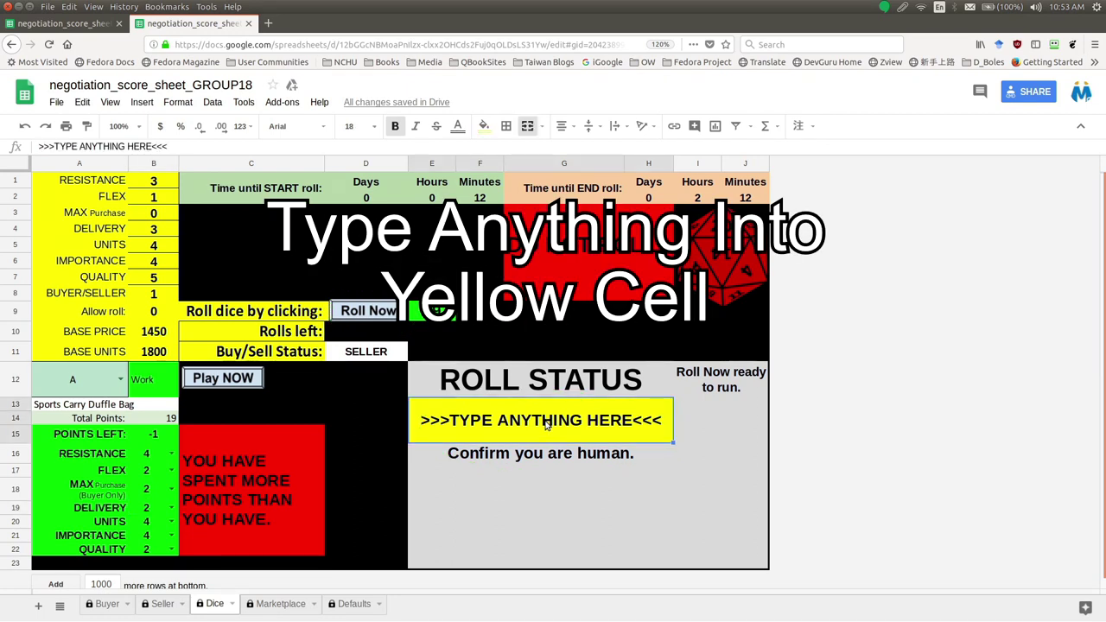
type("998877")
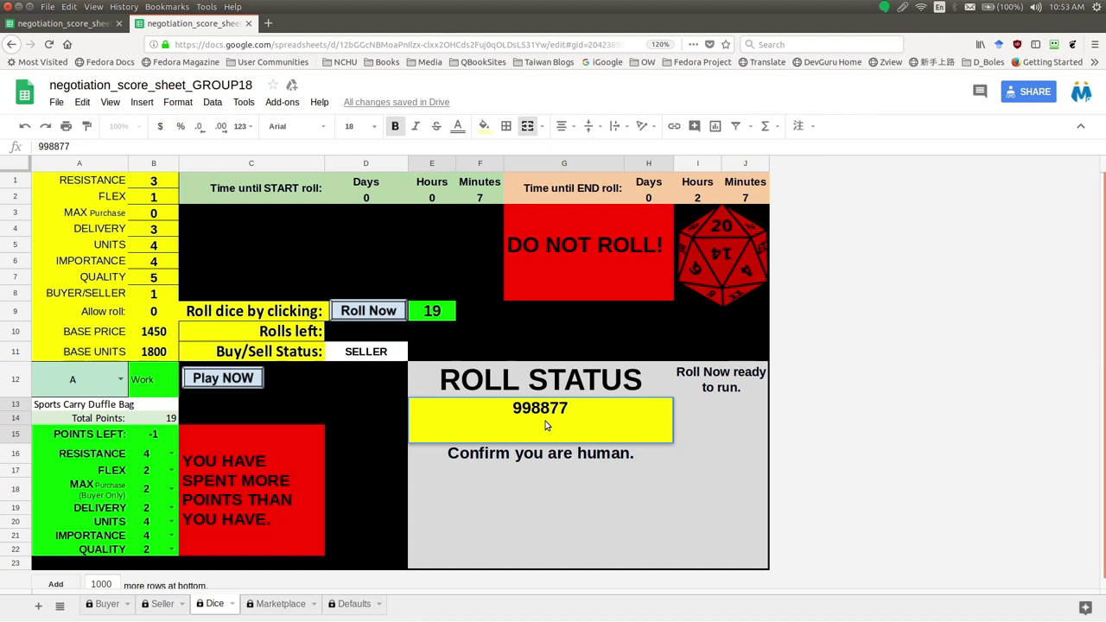
key("Return")
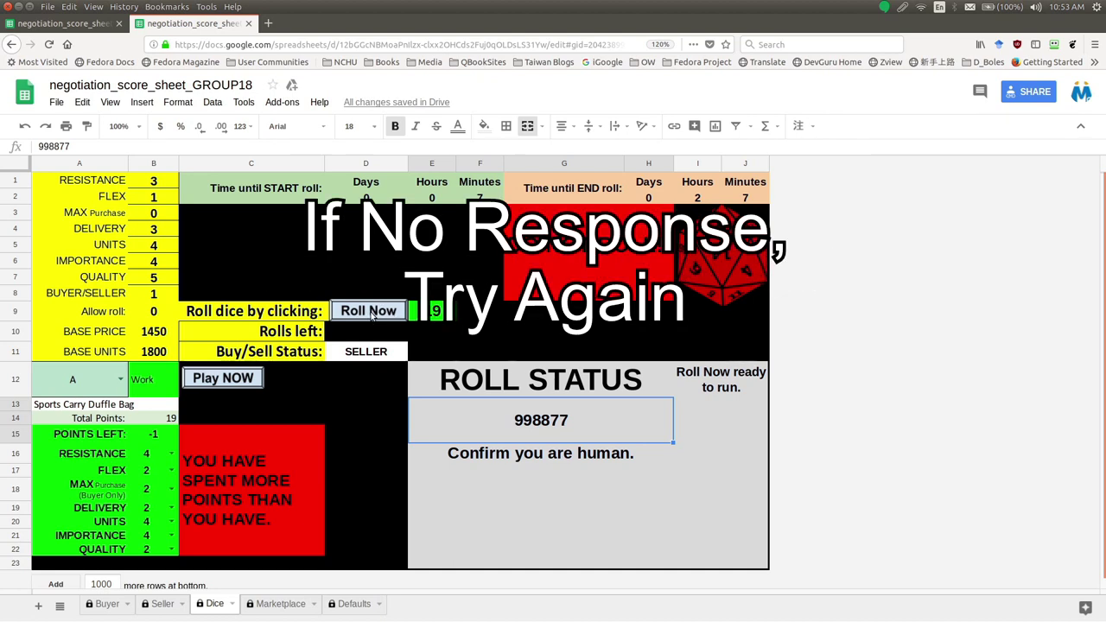
left_click(375, 313)
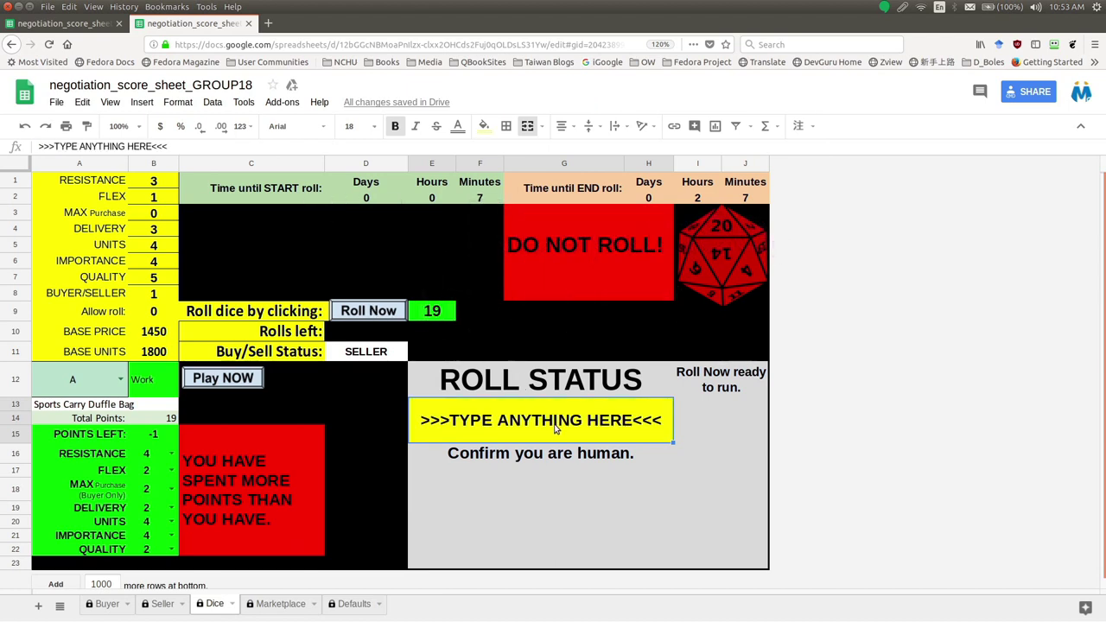
type("98765")
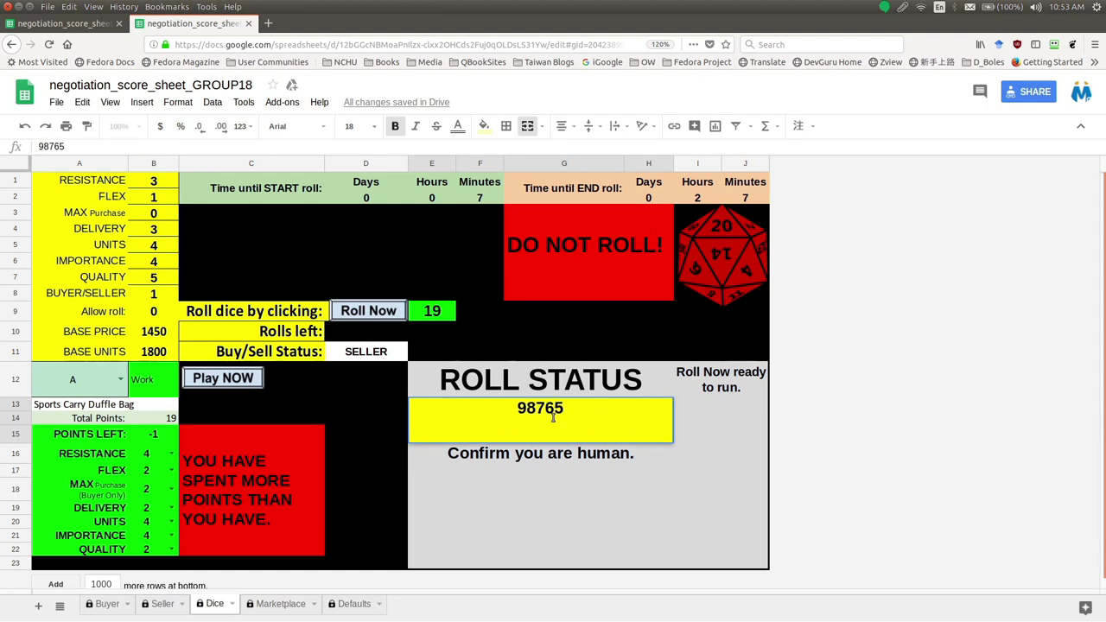
key("Return")
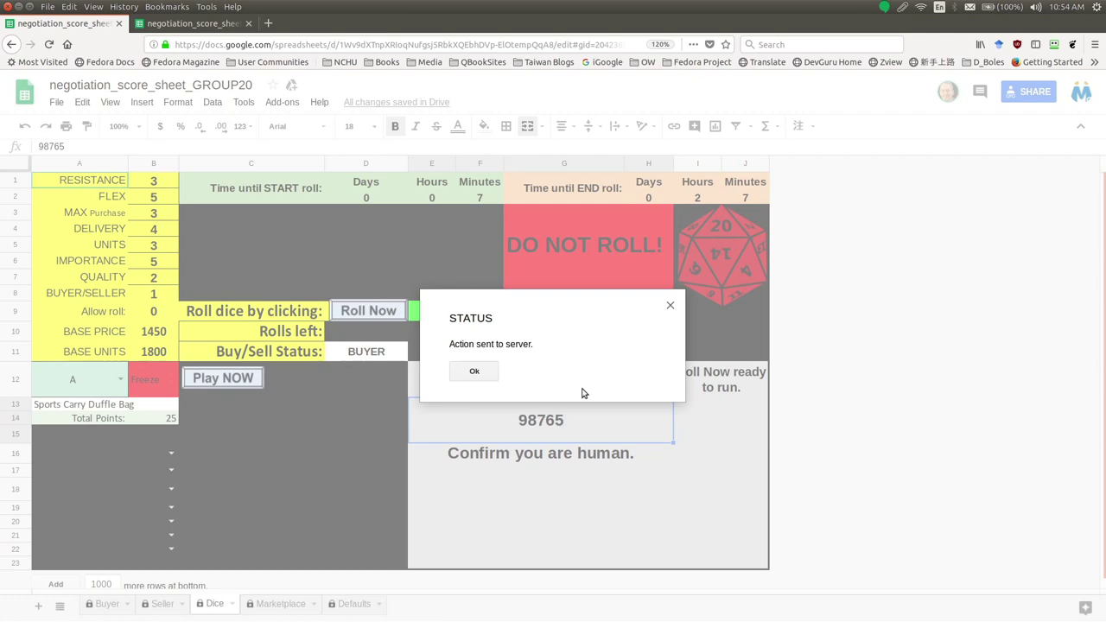
Step: Dismiss the action-sent and not-time-to-roll messages, then start Play Now
left_click(474, 371)
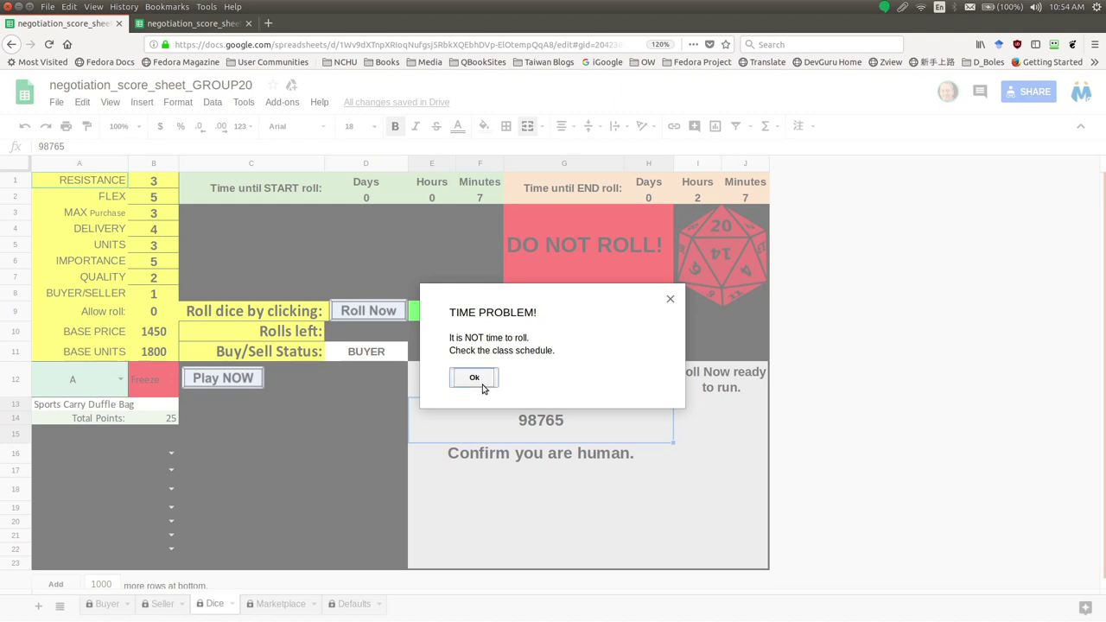
left_click(474, 379)
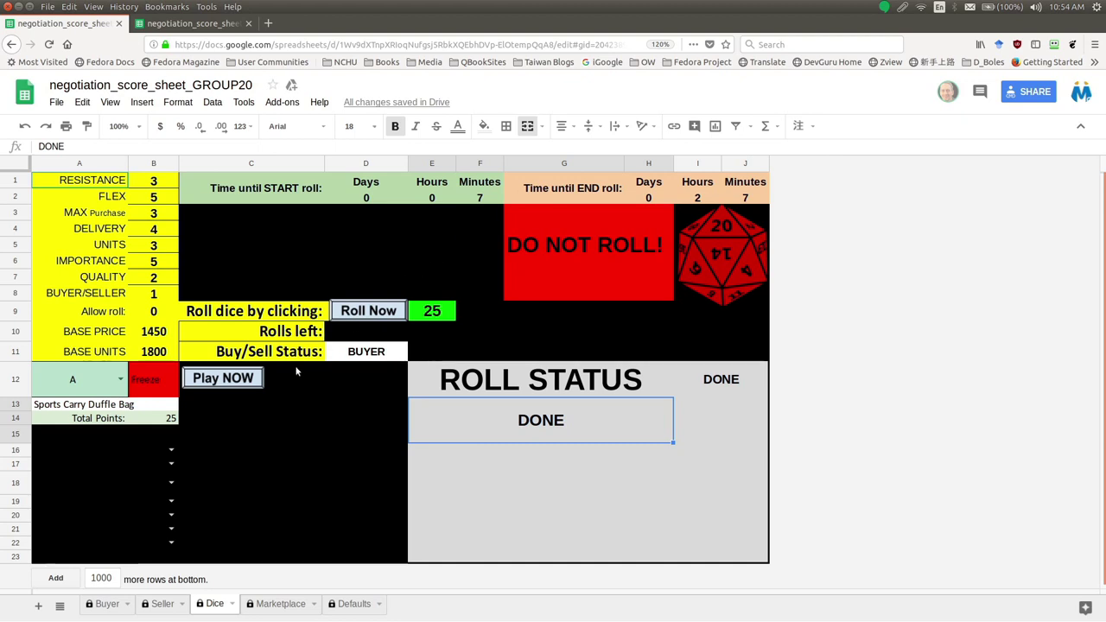
left_click(224, 380)
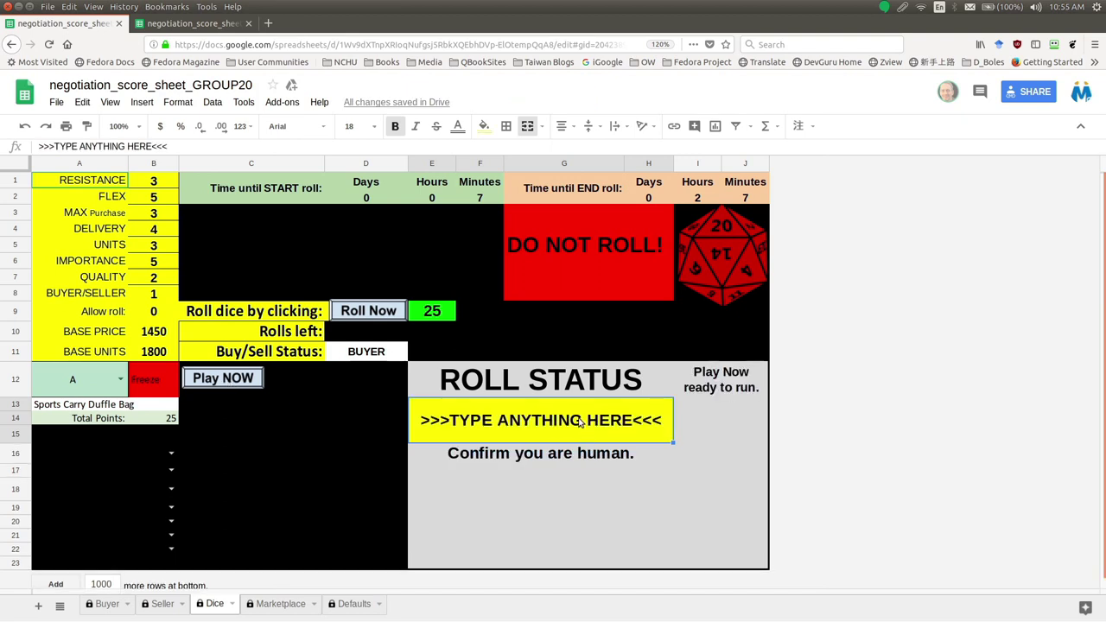
Step: Confirm with 9876323, agree to lock in the numbers, and dismiss the already-locked warning
type("9876")
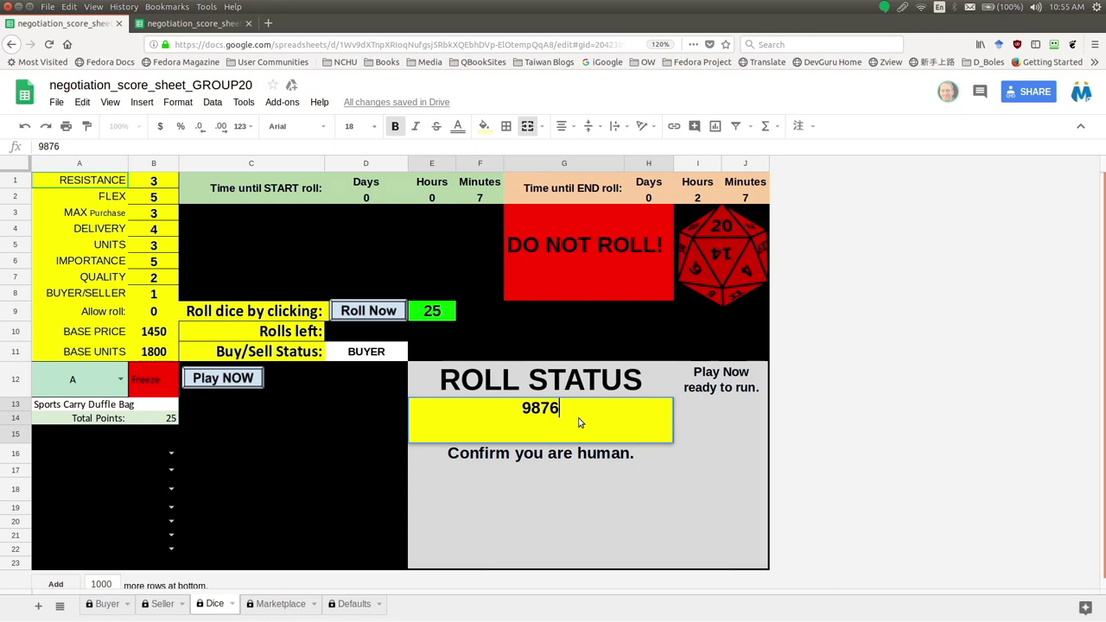
type("323")
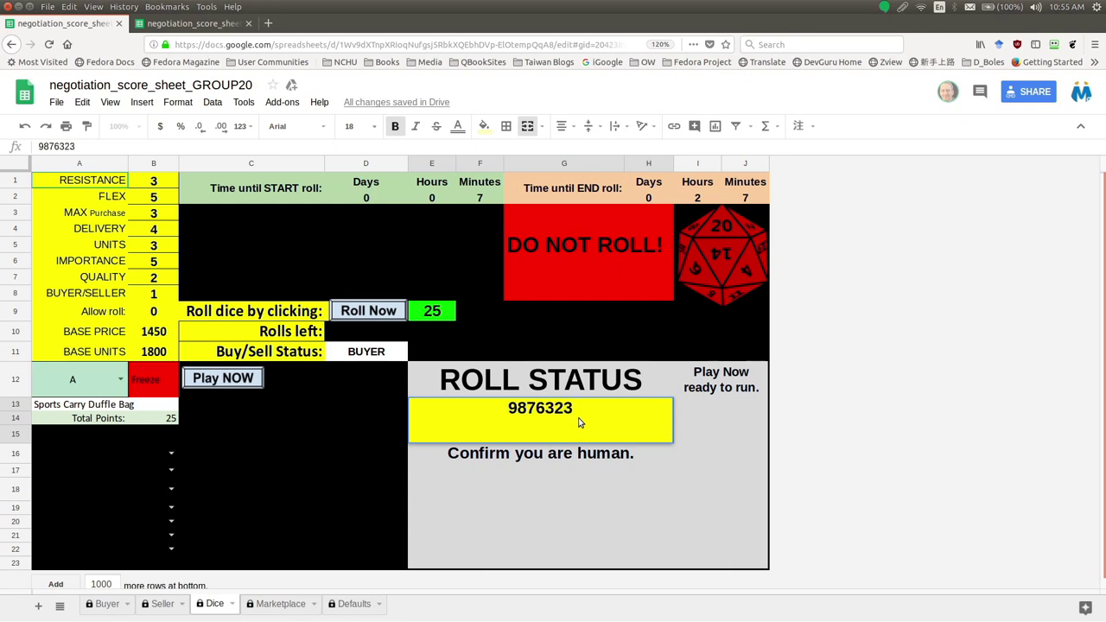
key("Return")
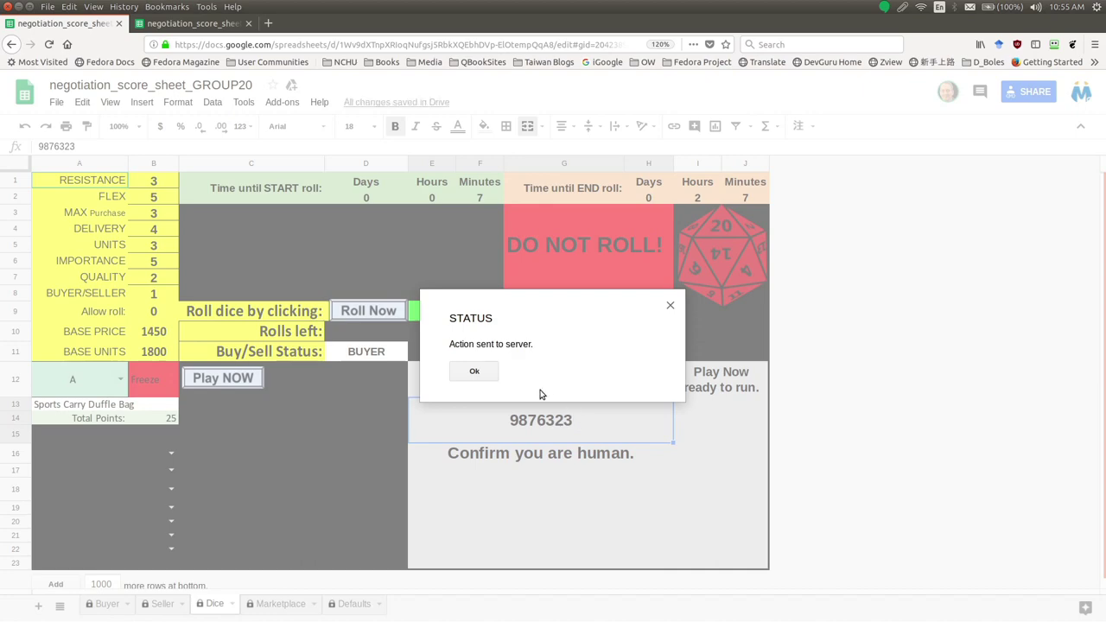
left_click(488, 373)
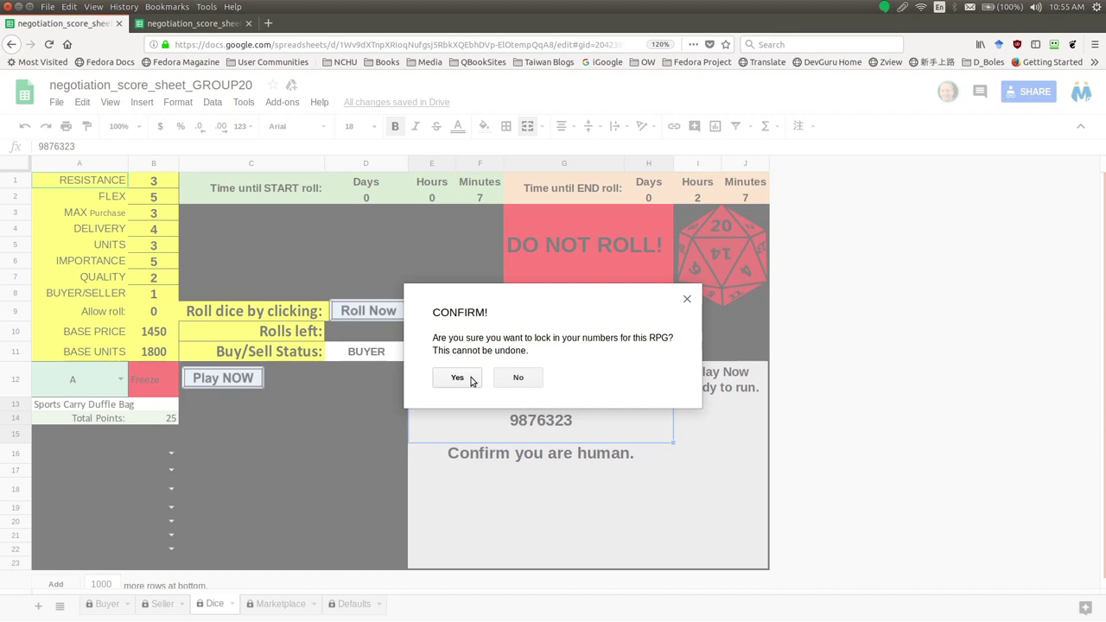
left_click(457, 378)
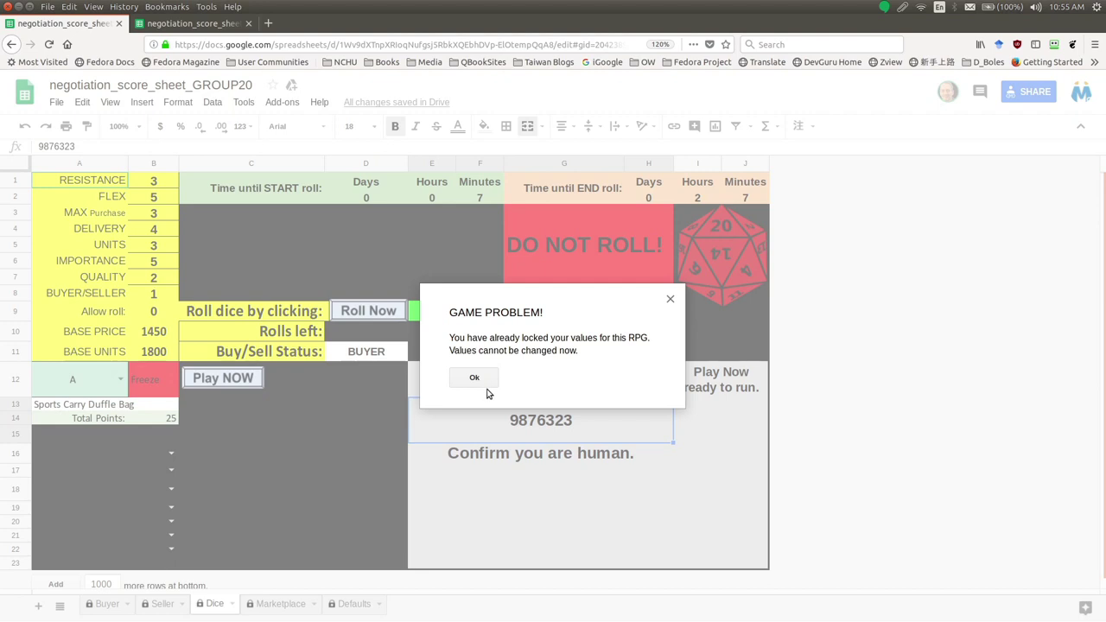
left_click(486, 380)
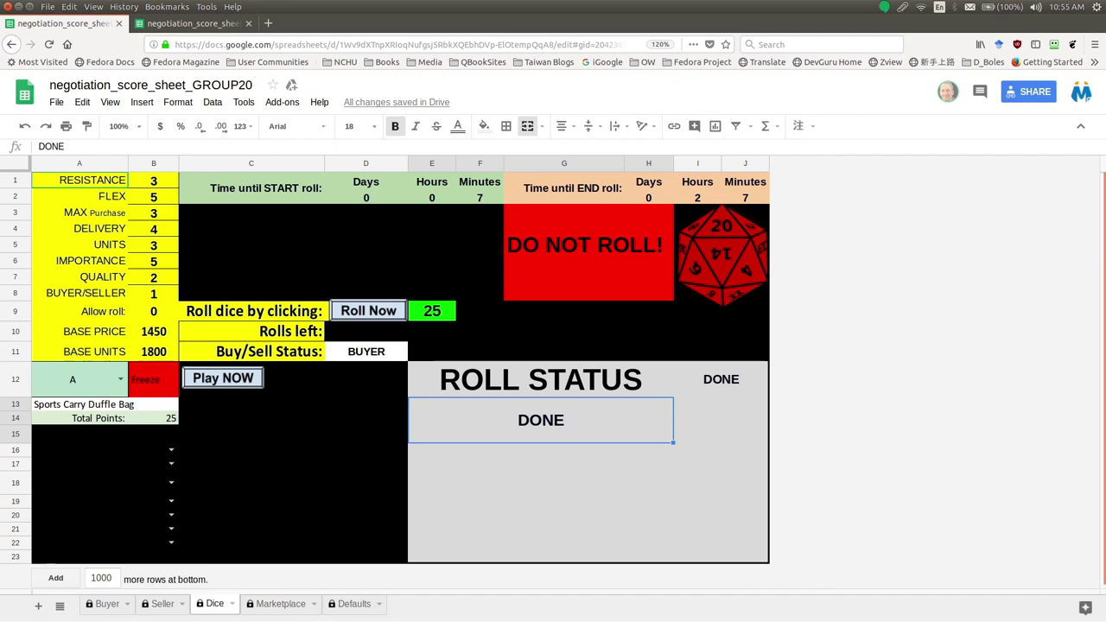
mouse_move(484, 186)
left_mouse_down()
mouse_move(442, 211)
mouse_move(508, 190)
left_mouse_up()
mouse_move(584, 229)
left_mouse_down()
mouse_move(528, 238)
mouse_move(654, 292)
mouse_move(560, 230)
left_mouse_up()
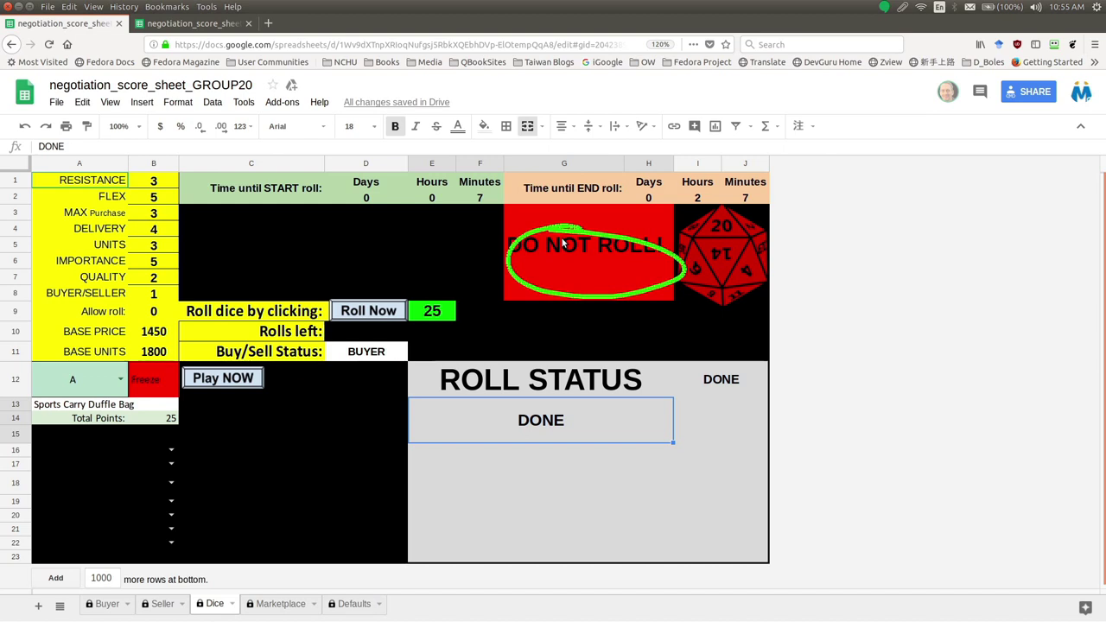
key("shift+F9")
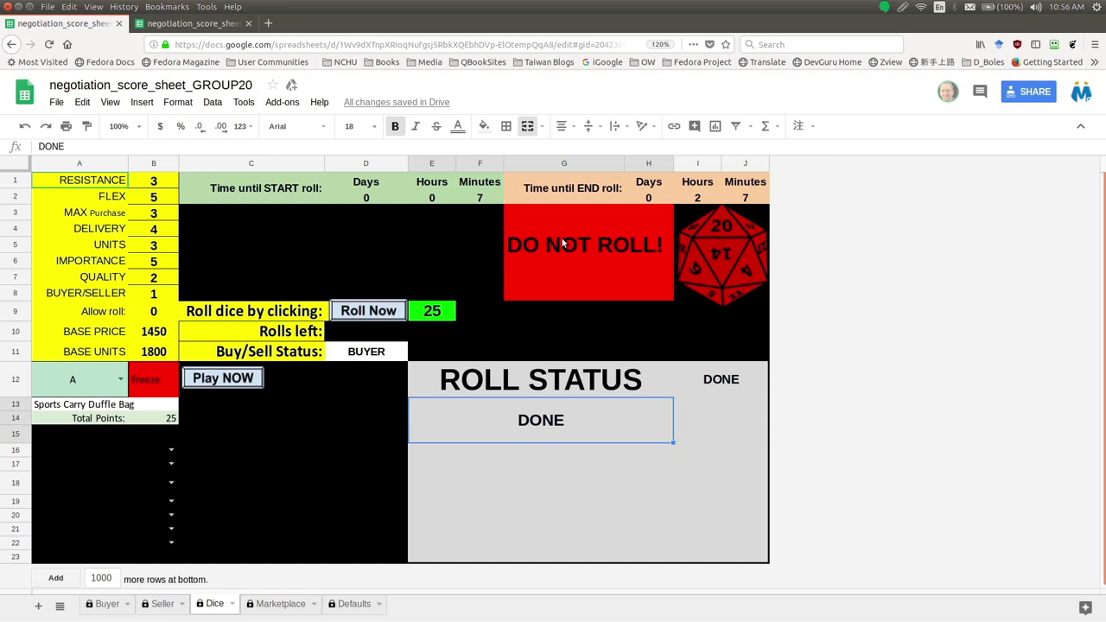
mouse_move(179, 183)
left_mouse_down()
mouse_move(153, 180)
mouse_move(119, 252)
mouse_move(181, 277)
mouse_move(210, 214)
mouse_move(172, 187)
left_mouse_up()
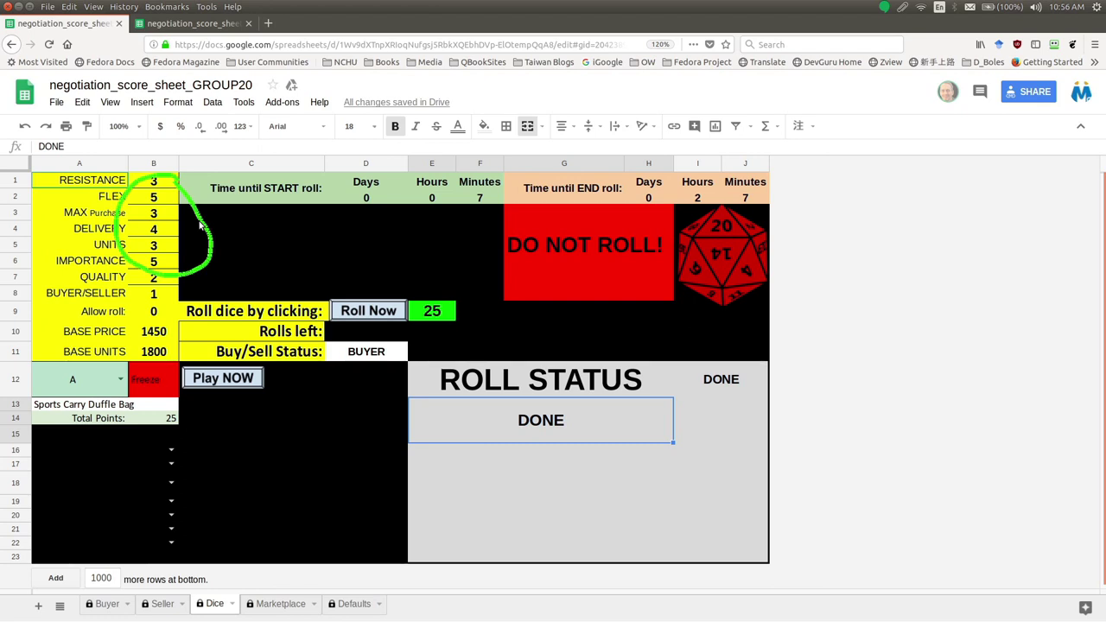
key("shift+F9")
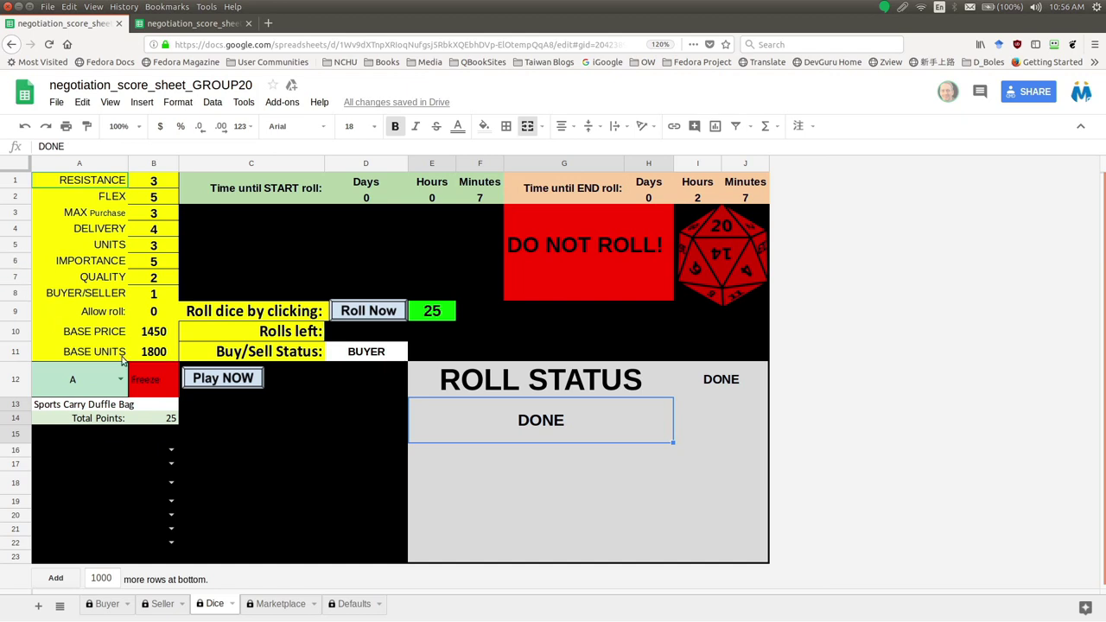
mouse_move(199, 449)
left_mouse_down()
mouse_move(105, 484)
mouse_move(223, 540)
mouse_move(197, 446)
mouse_move(202, 460)
left_mouse_up()
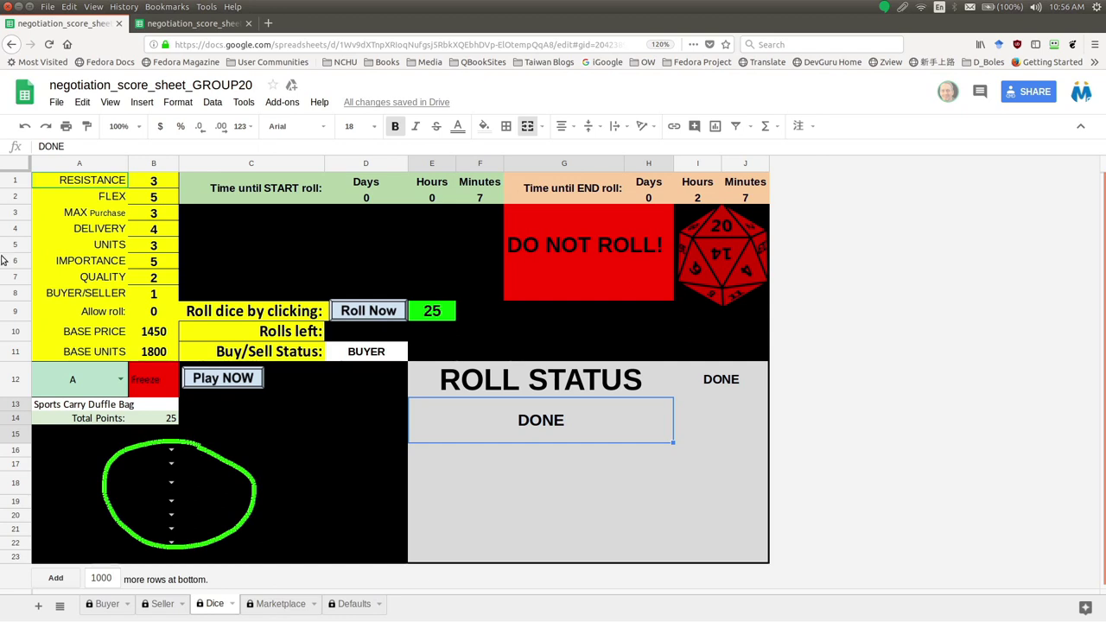
mouse_move(154, 363)
left_mouse_down()
mouse_move(138, 408)
mouse_move(161, 350)
left_mouse_up()
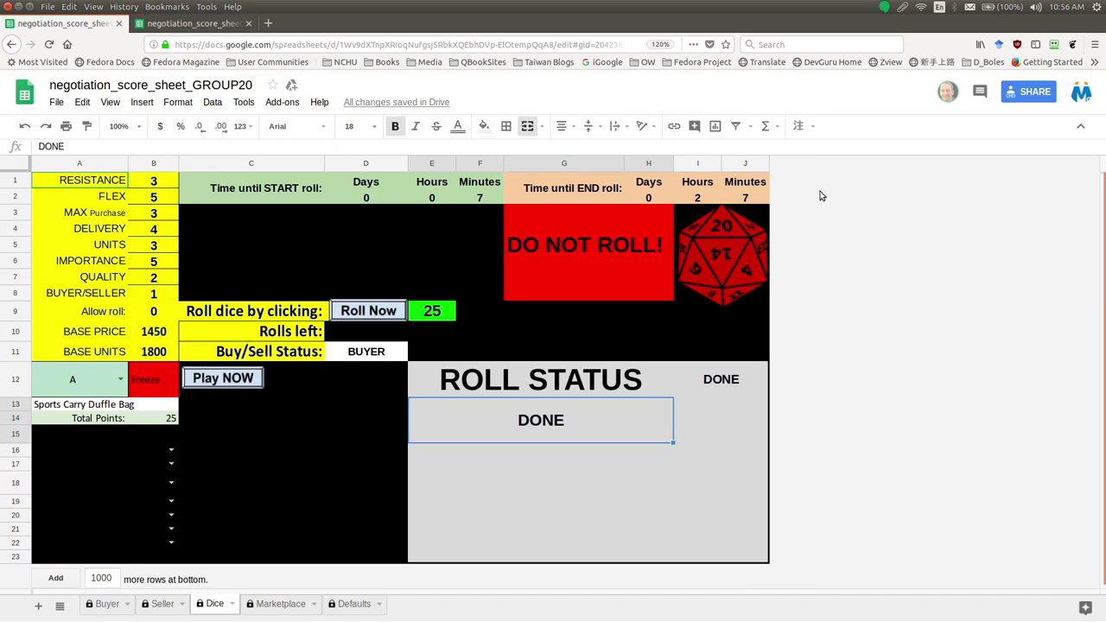
mouse_move(795, 182)
left_mouse_down()
mouse_move(791, 209)
mouse_move(864, 180)
mouse_move(845, 199)
left_mouse_up()
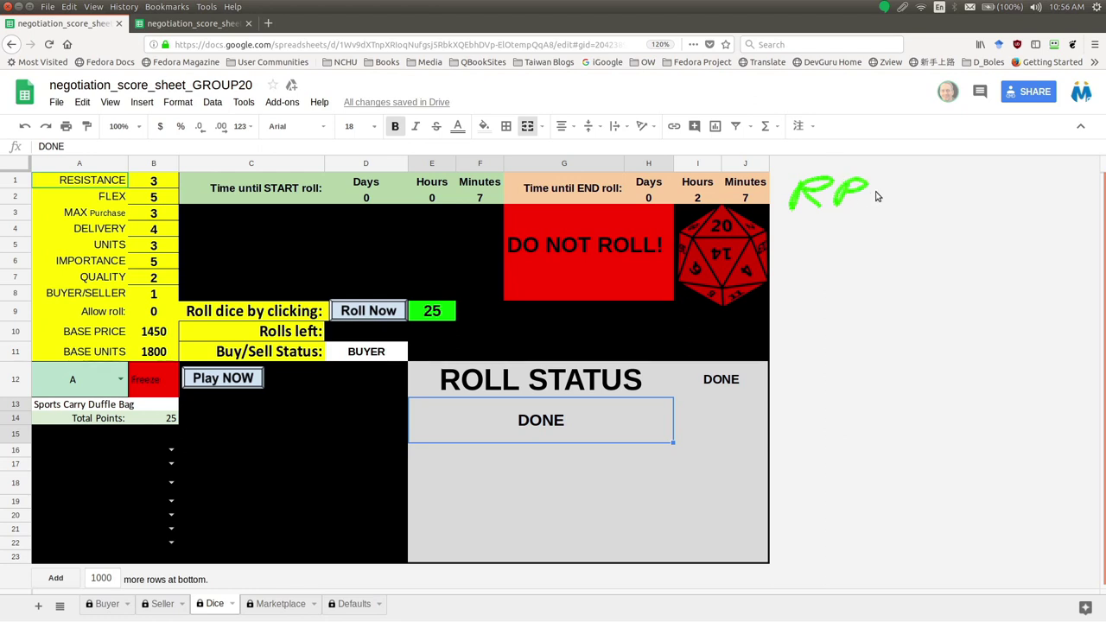
mouse_move(923, 184)
left_mouse_down()
mouse_move(904, 219)
mouse_move(921, 185)
mouse_move(906, 205)
mouse_move(949, 198)
left_mouse_up()
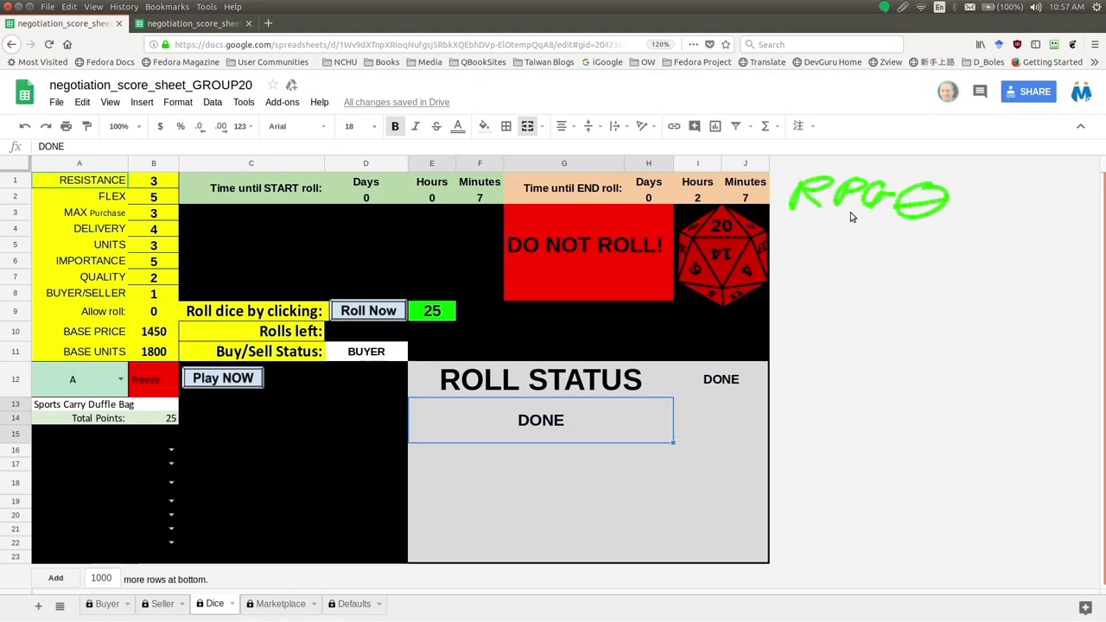
left_click(1018, 185)
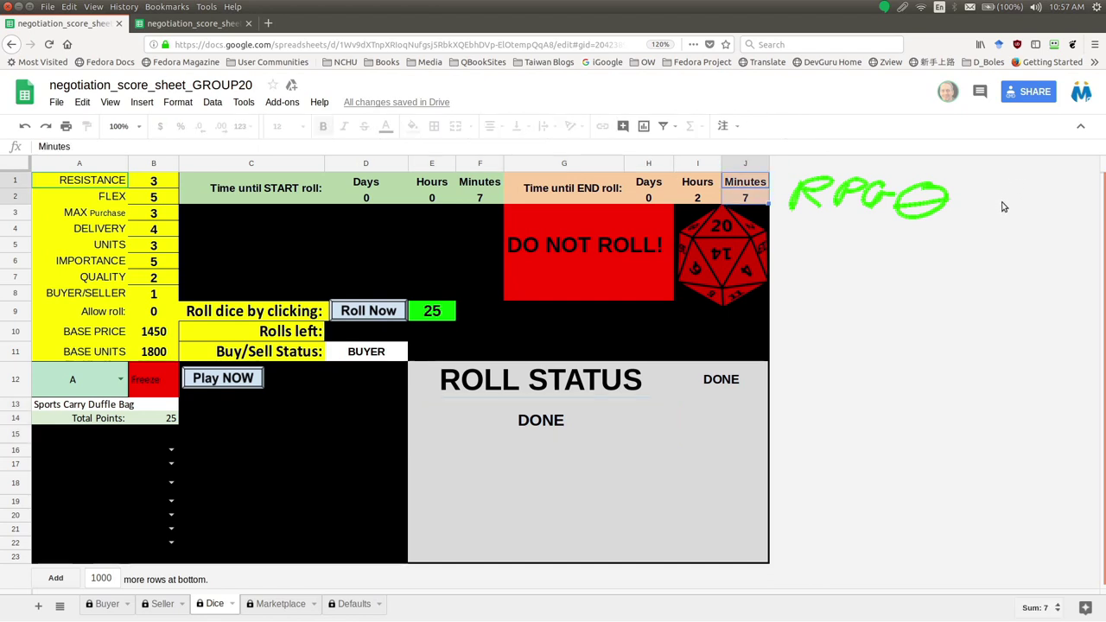
mouse_move(1009, 196)
left_mouse_down()
mouse_move(978, 227)
mouse_move(1046, 207)
mouse_move(1002, 192)
mouse_move(994, 221)
left_mouse_up()
mouse_move(990, 180)
left_mouse_down()
mouse_move(1007, 198)
mouse_move(1053, 196)
mouse_move(1020, 171)
mouse_move(1025, 219)
left_mouse_up()
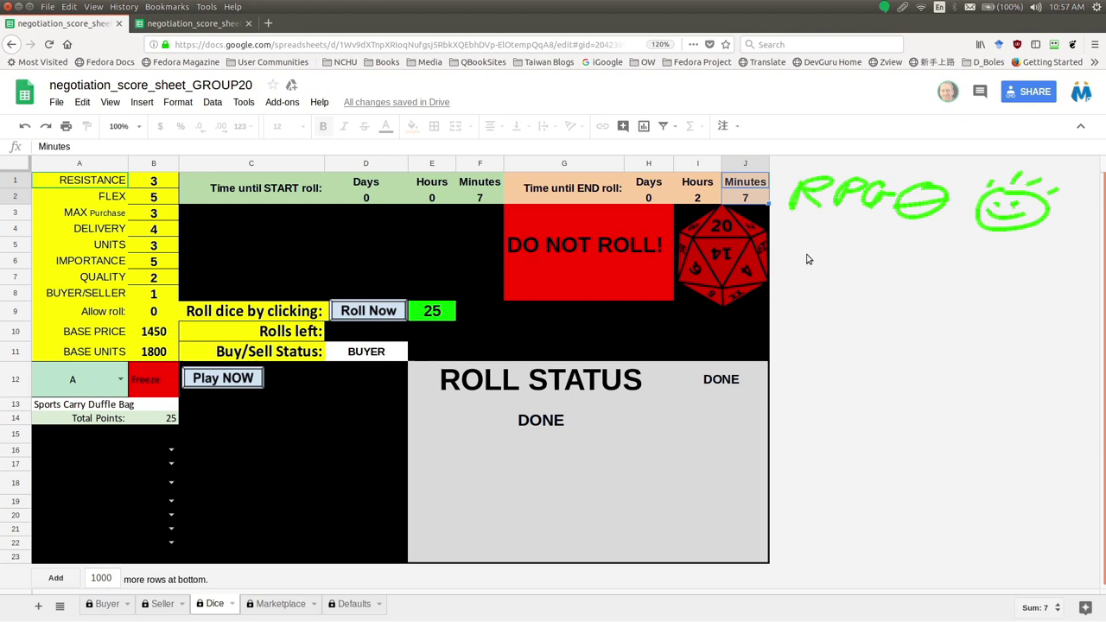
mouse_move(805, 252)
left_mouse_down()
mouse_move(795, 273)
mouse_move(999, 271)
left_mouse_up()
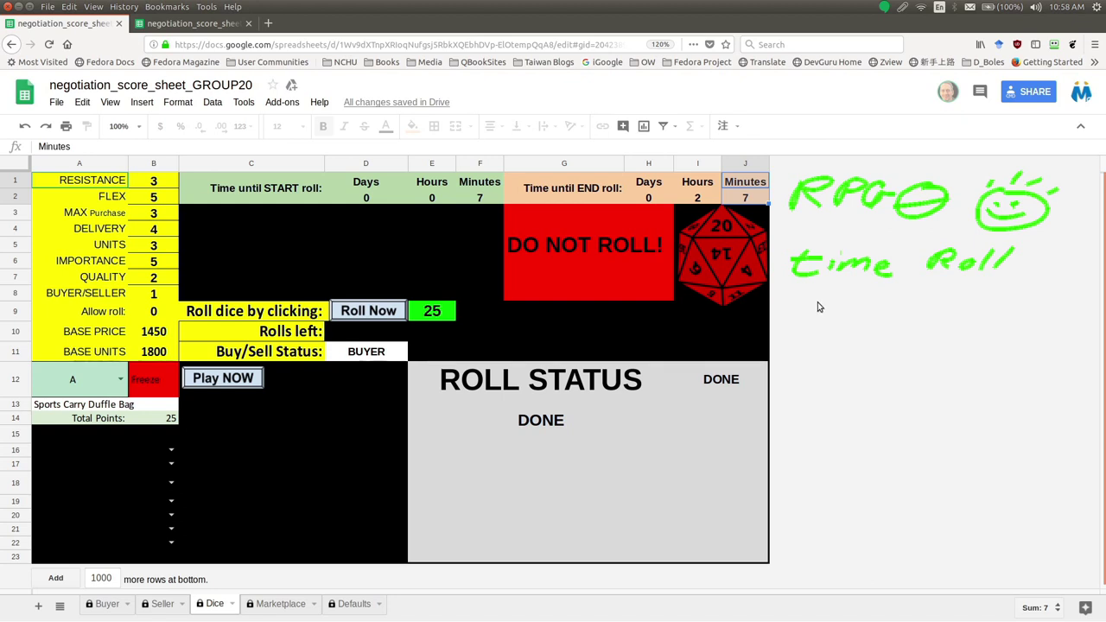
Step: Circle the Dice tab and handwrite 'G Dice' and 'time' notes beside the sheet
mouse_move(223, 587)
left_mouse_down()
mouse_move(247, 598)
mouse_move(241, 589)
left_mouse_up()
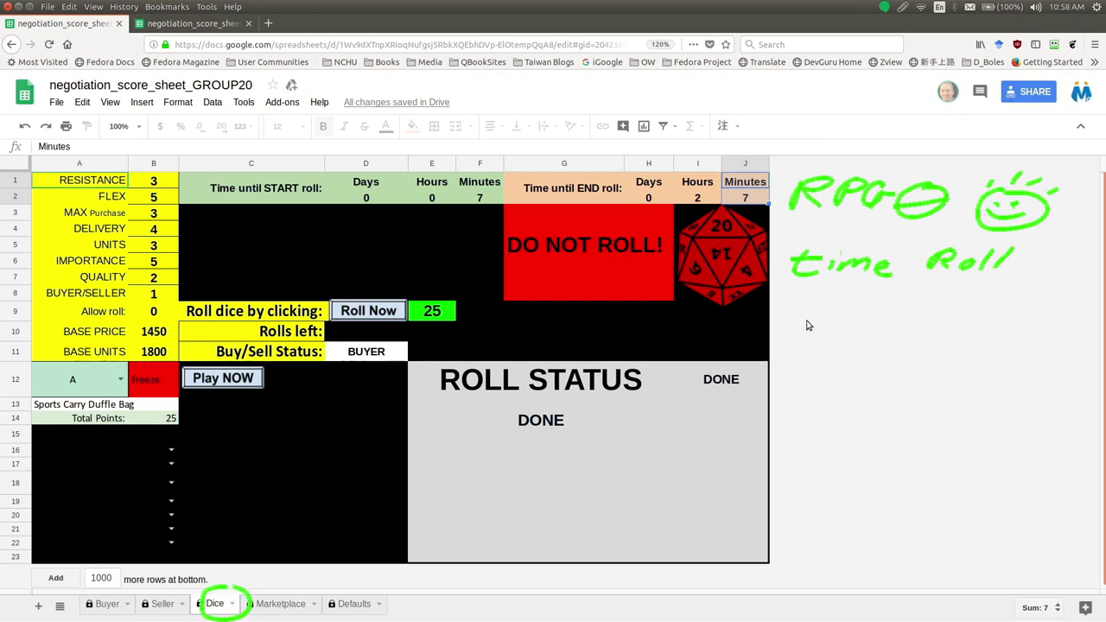
mouse_move(817, 302)
left_mouse_down()
mouse_move(788, 327)
mouse_move(820, 315)
left_mouse_up()
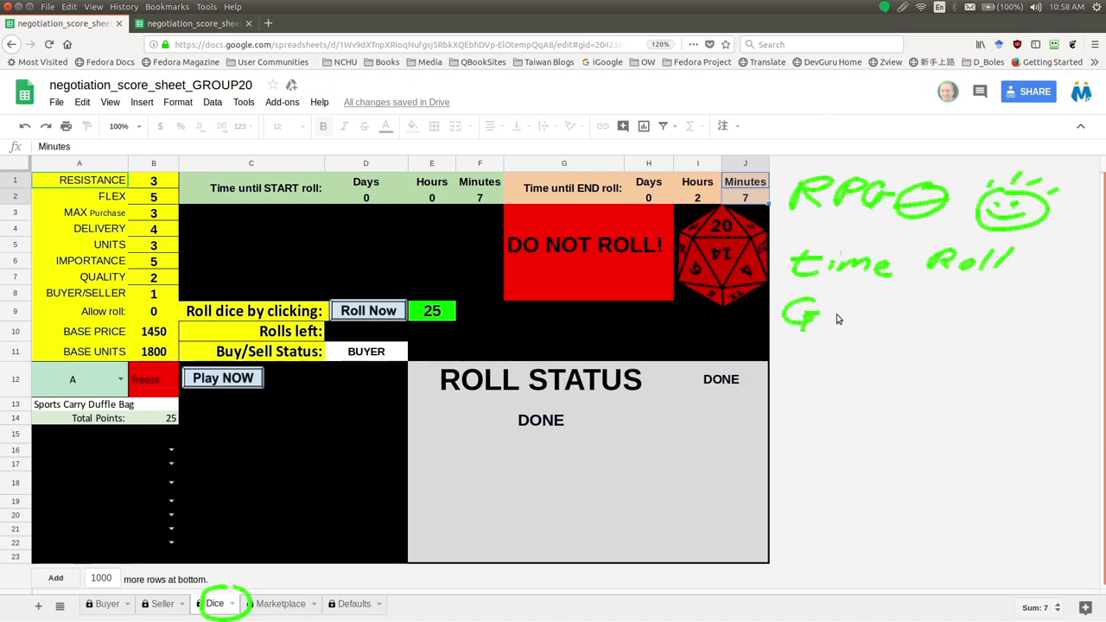
mouse_move(840, 300)
left_mouse_down()
mouse_move(840, 325)
mouse_move(857, 302)
mouse_move(877, 327)
mouse_move(945, 327)
left_mouse_up()
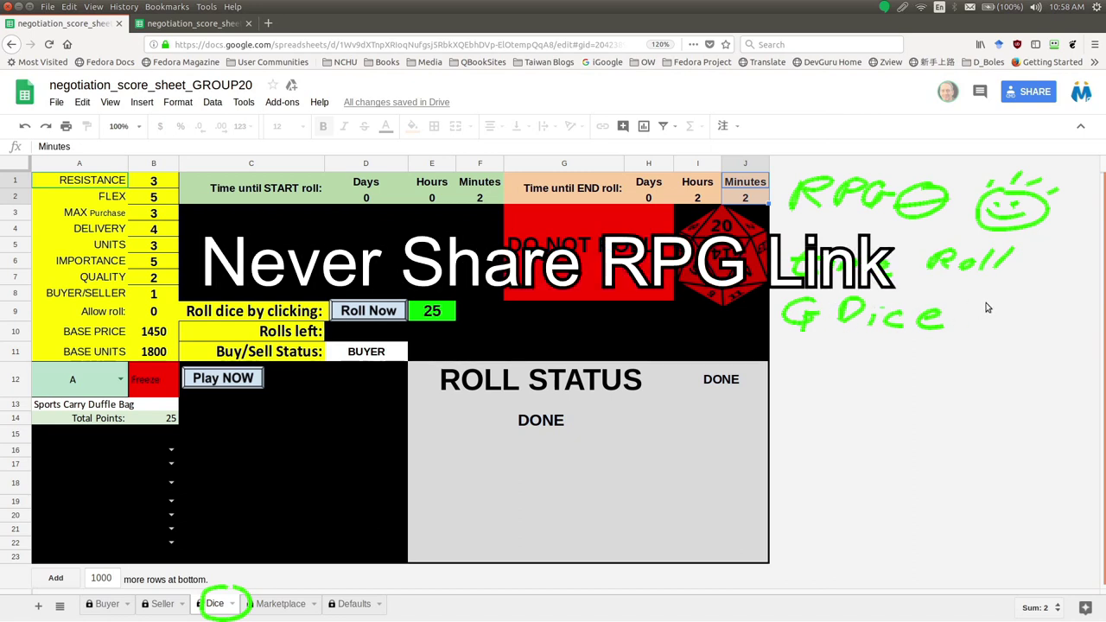
mouse_move(987, 298)
left_mouse_down()
mouse_move(985, 326)
mouse_move(1004, 299)
mouse_move(1042, 301)
mouse_move(1013, 335)
mouse_move(982, 337)
mouse_move(1028, 337)
mouse_move(1040, 309)
mouse_move(1048, 337)
left_mouse_up()
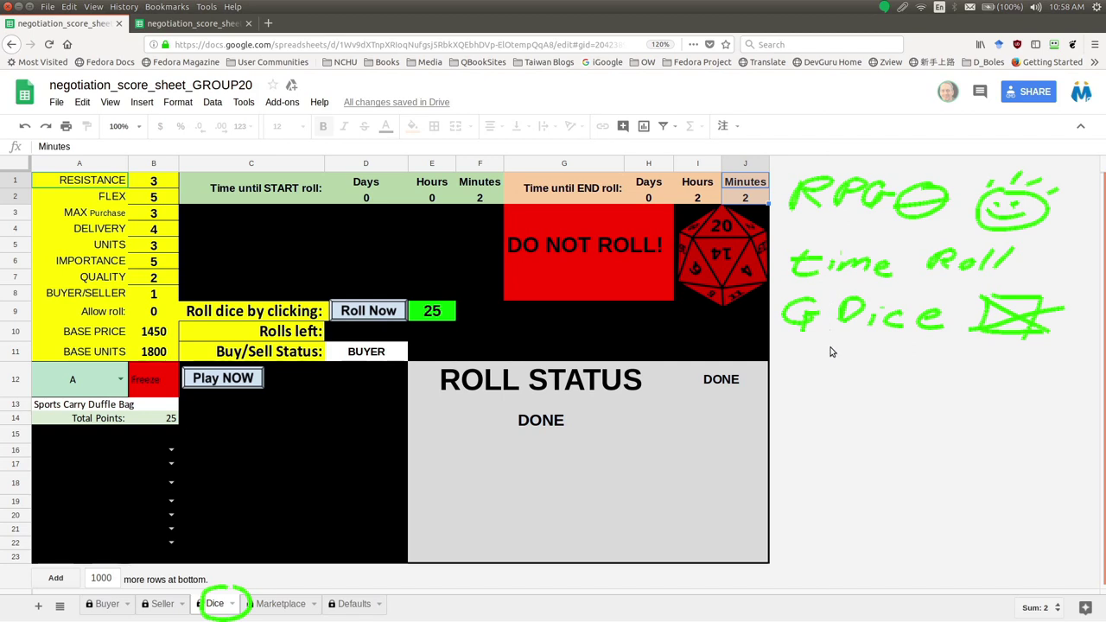
mouse_move(799, 356)
left_mouse_down()
mouse_move(788, 381)
mouse_move(812, 383)
mouse_move(817, 366)
mouse_move(834, 366)
mouse_move(921, 395)
left_mouse_up()
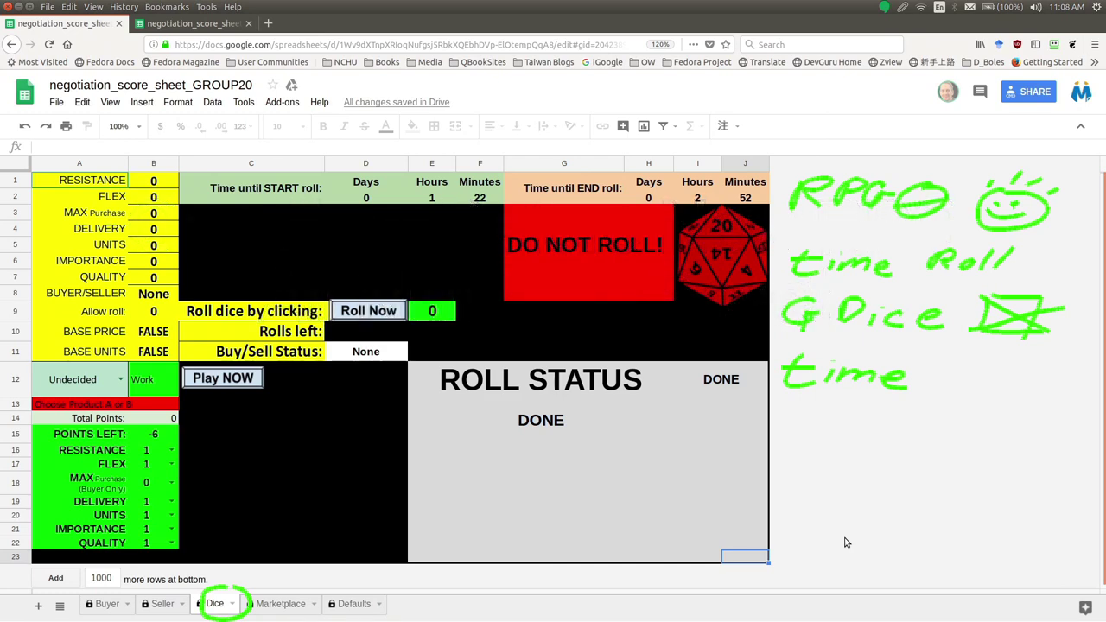
mouse_move(446, 197)
left_mouse_down()
mouse_move(399, 200)
mouse_move(471, 219)
left_mouse_up()
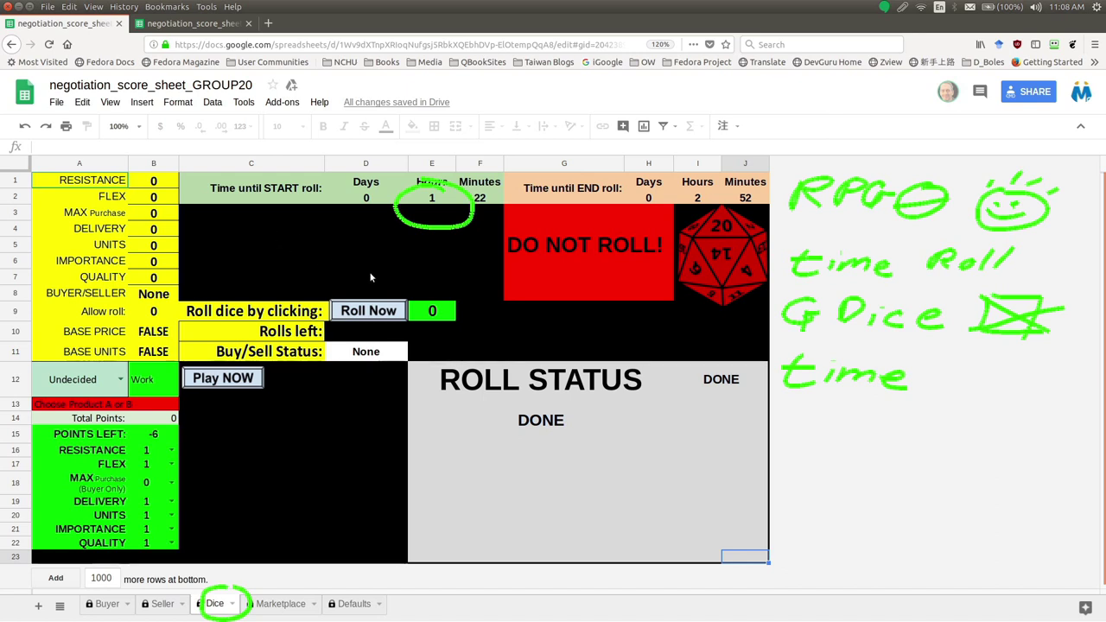
mouse_move(442, 280)
left_mouse_down()
mouse_move(440, 338)
mouse_move(462, 289)
left_mouse_up()
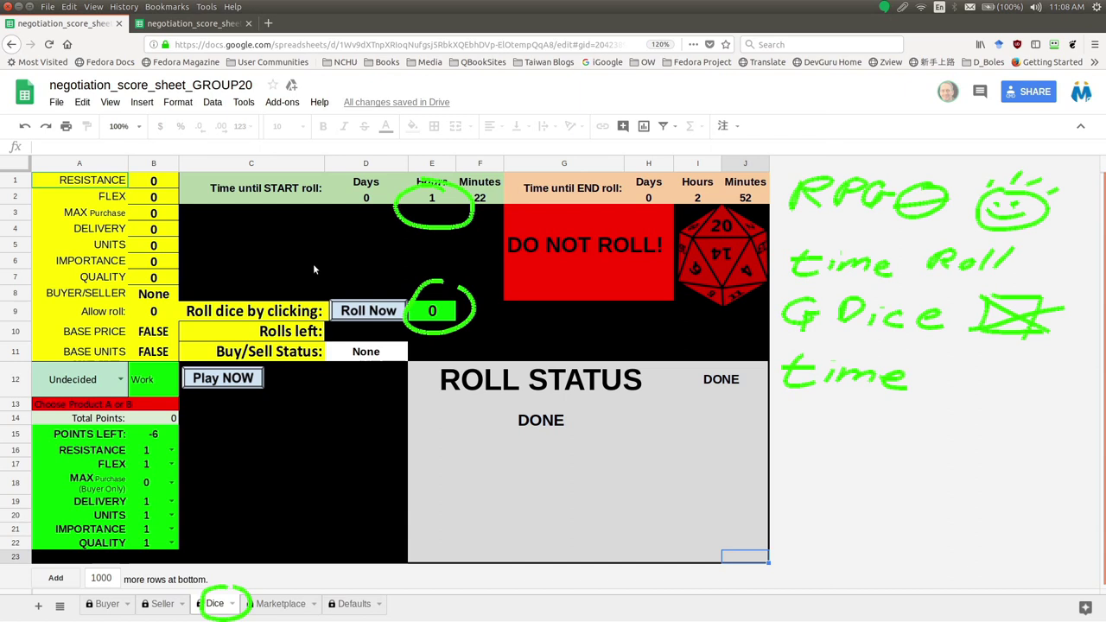
left_click_drag(170, 184, 188, 201)
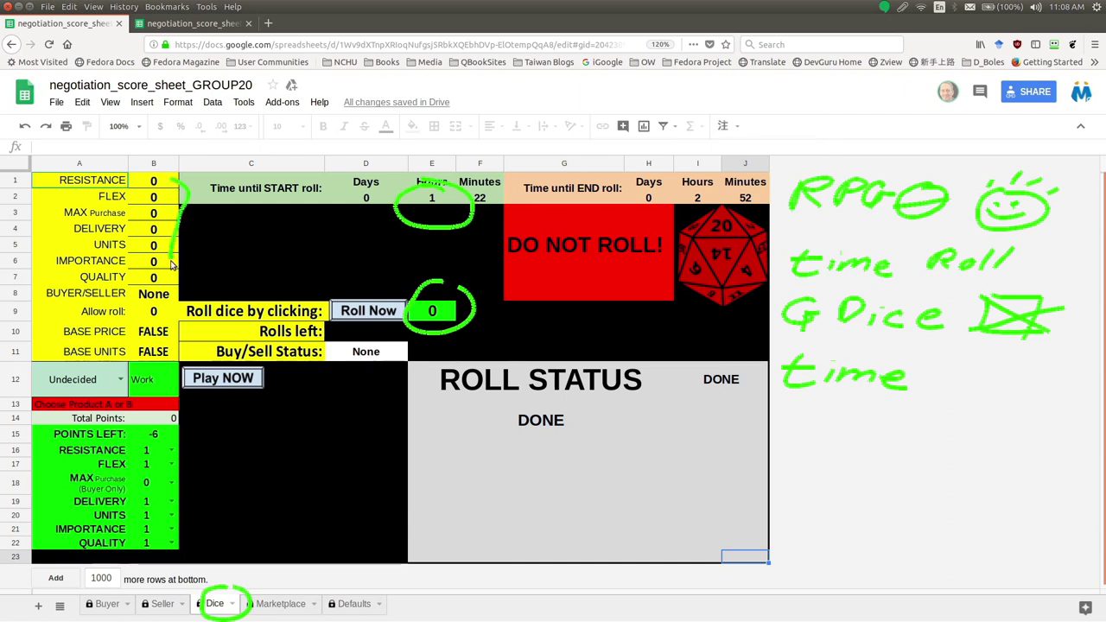
mouse_move(127, 273)
left_mouse_down()
mouse_move(143, 195)
mouse_move(185, 176)
left_mouse_up()
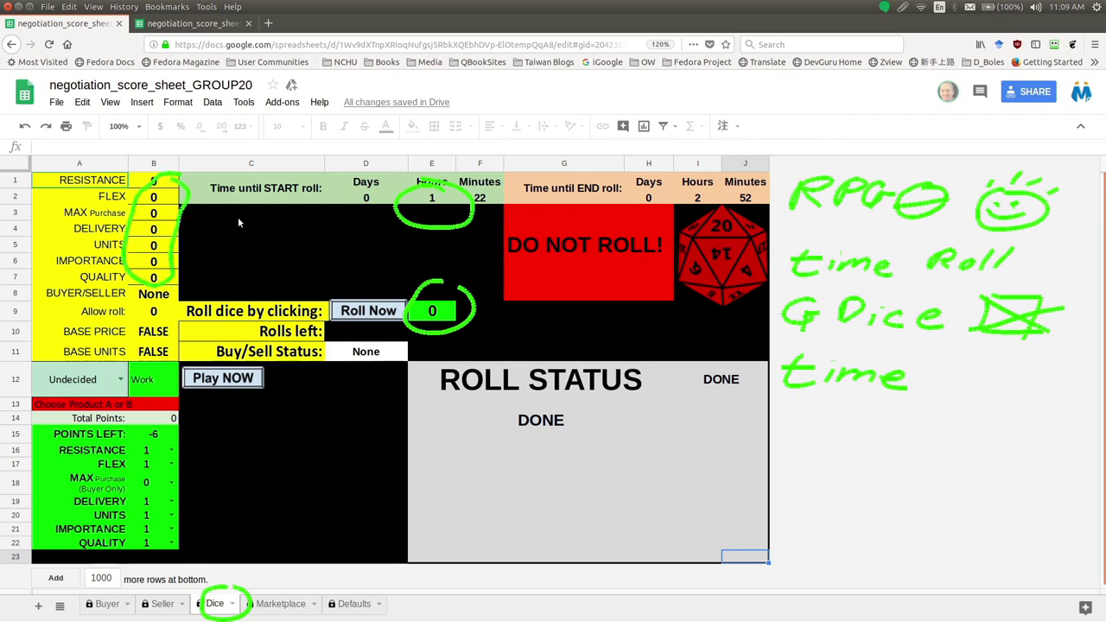
mouse_move(178, 314)
left_mouse_down()
mouse_move(172, 339)
mouse_move(154, 318)
mouse_move(184, 367)
mouse_move(156, 320)
left_mouse_up()
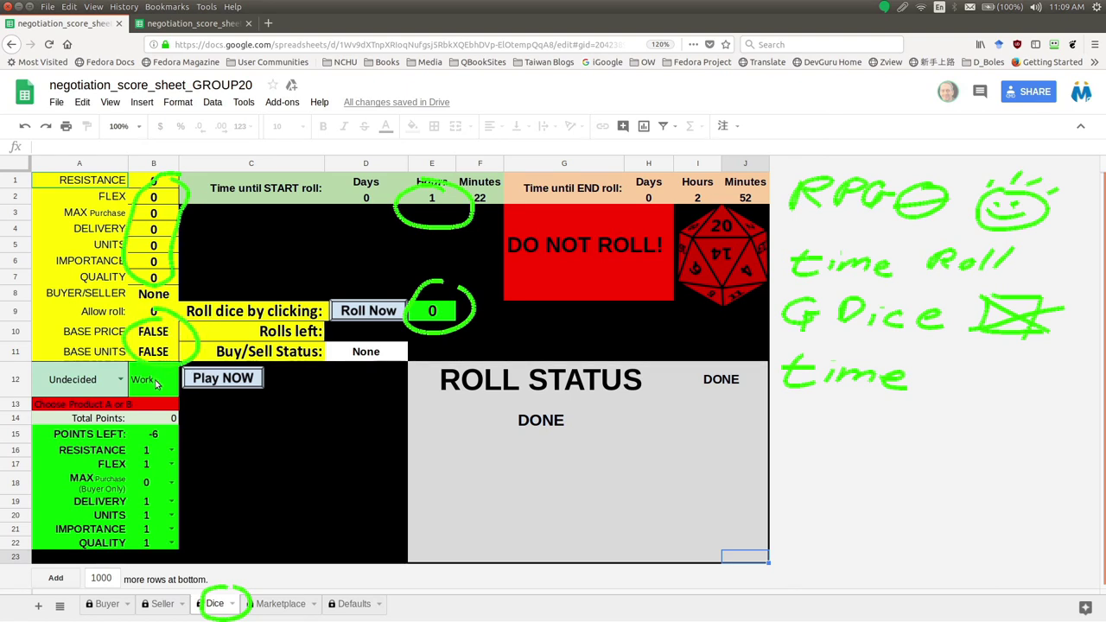
mouse_move(111, 385)
left_mouse_down()
mouse_move(60, 369)
mouse_move(116, 391)
left_mouse_up()
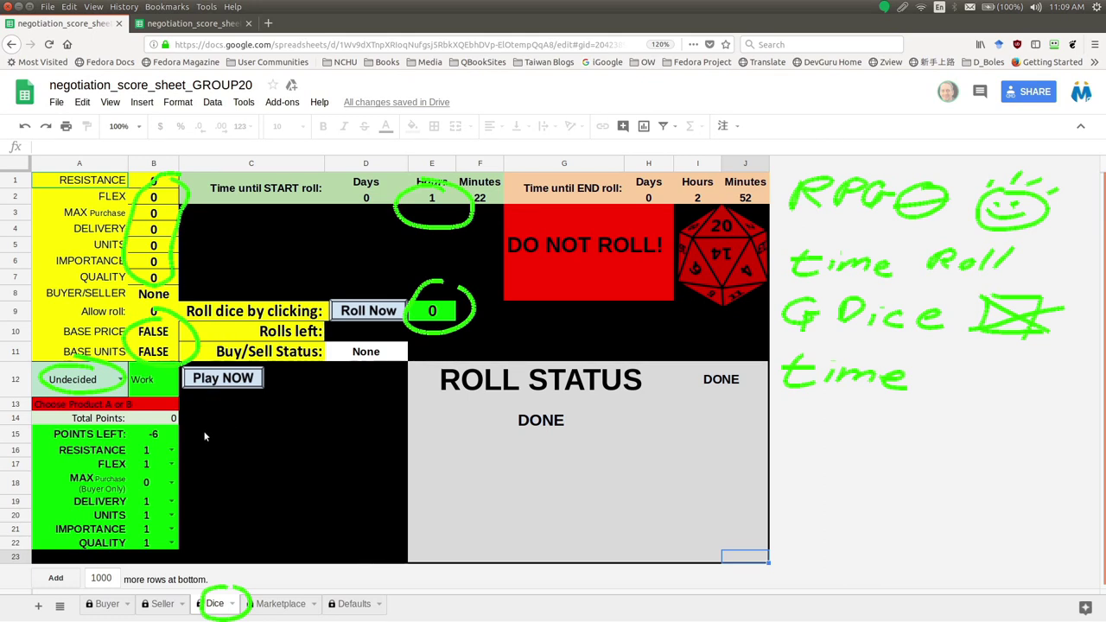
mouse_move(174, 517)
left_mouse_down()
mouse_move(211, 448)
mouse_move(199, 436)
mouse_move(258, 435)
mouse_move(258, 468)
left_mouse_up()
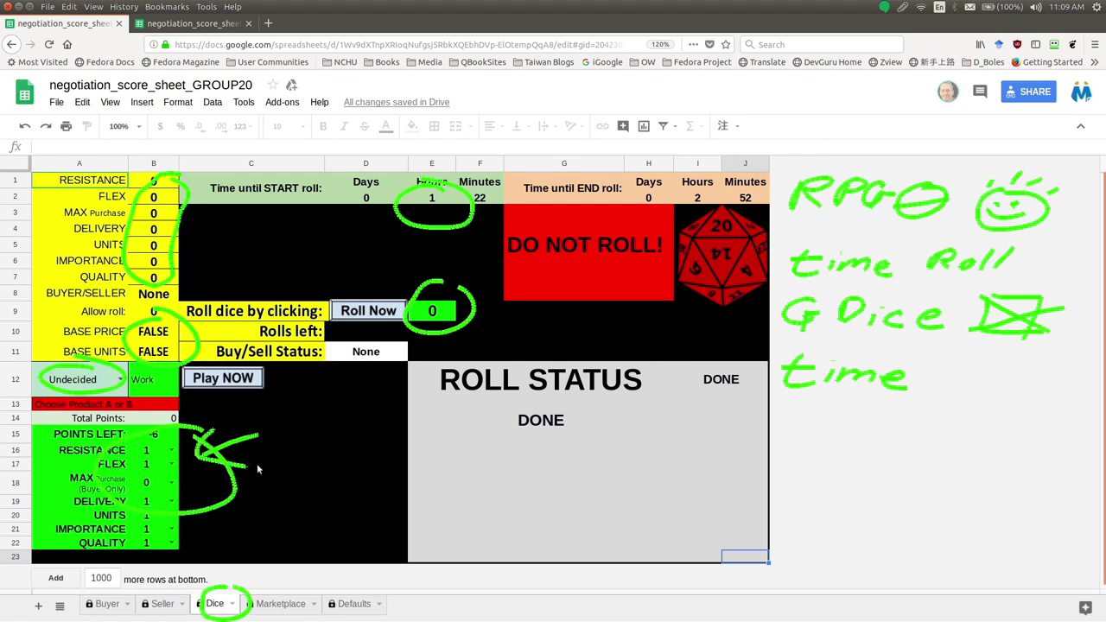
left_click(173, 451)
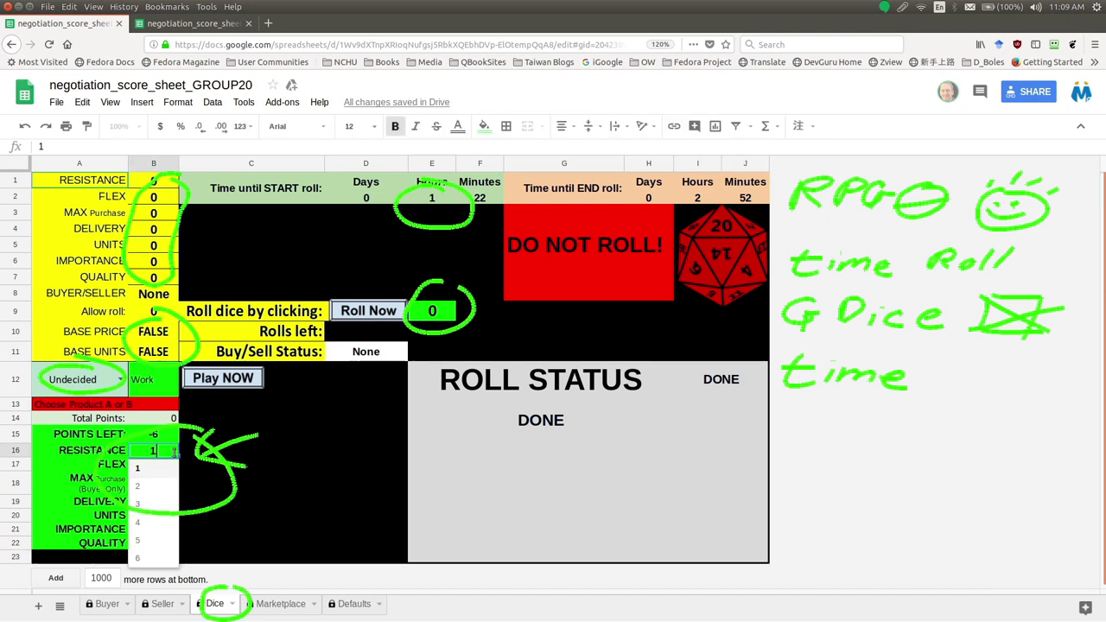
left_click(219, 476)
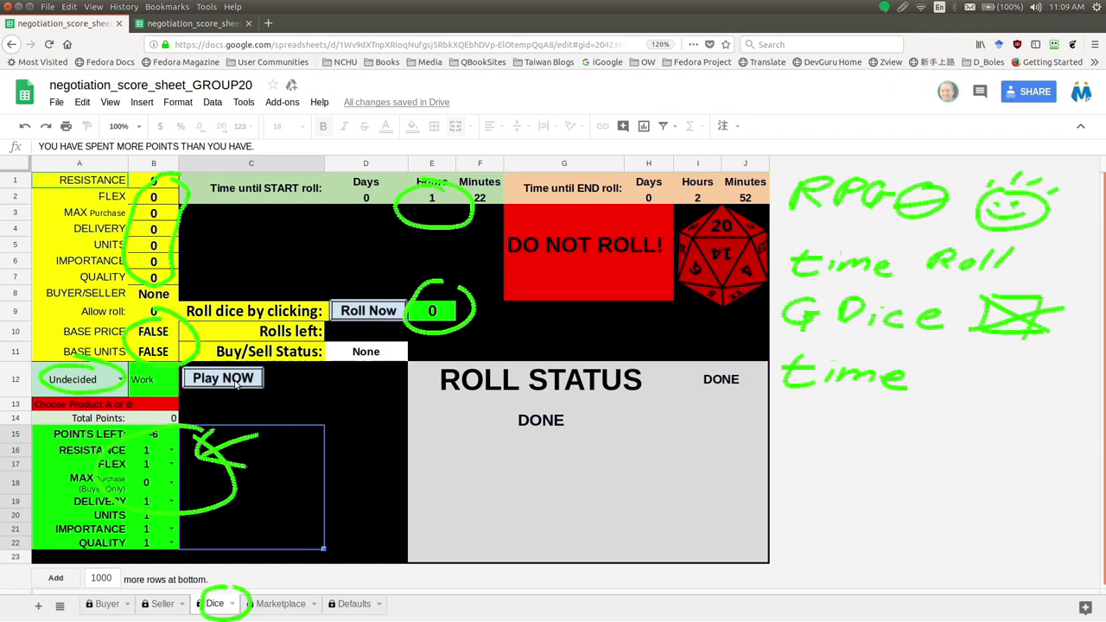
Step: Start Play Now, confirm being human with 9999, and agree to lock in the numbers
left_click(222, 380)
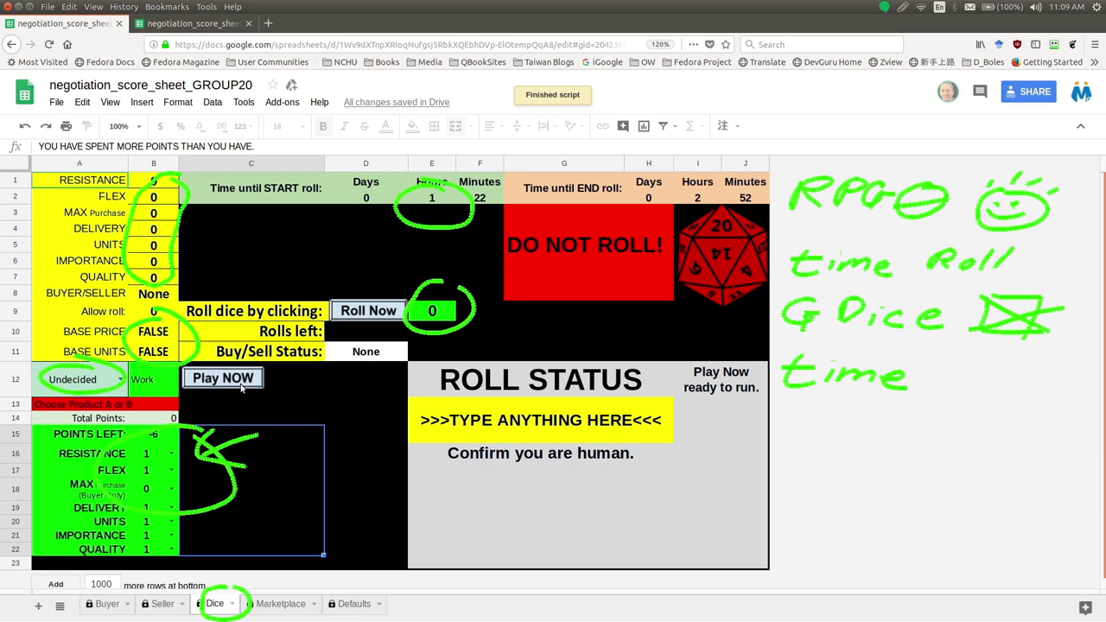
left_click(513, 438)
type("9999")
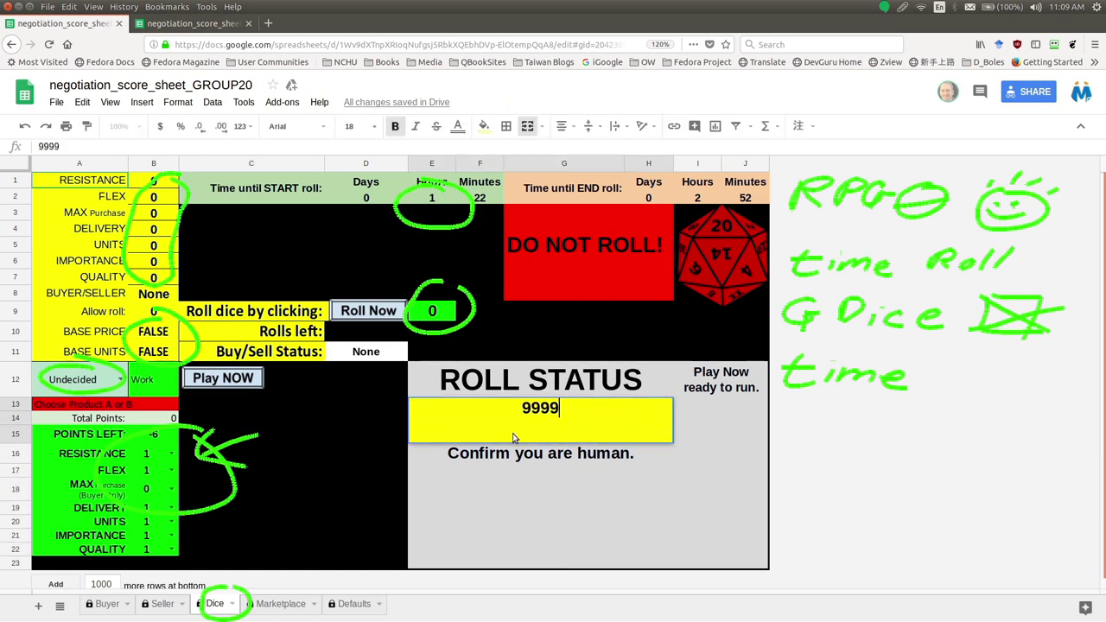
key("Return")
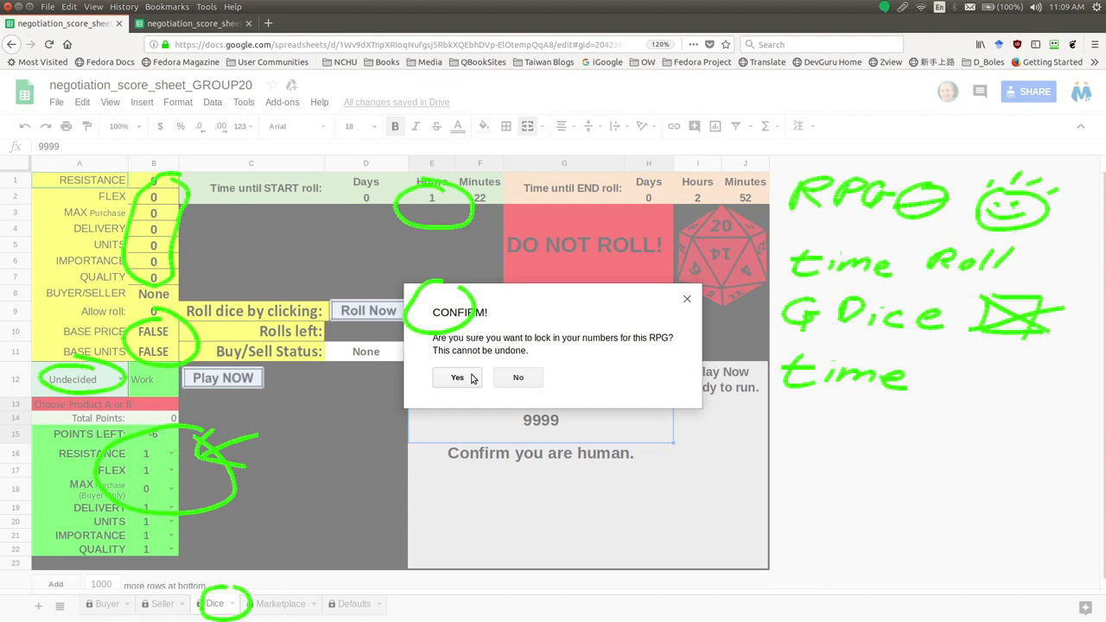
left_click(471, 379)
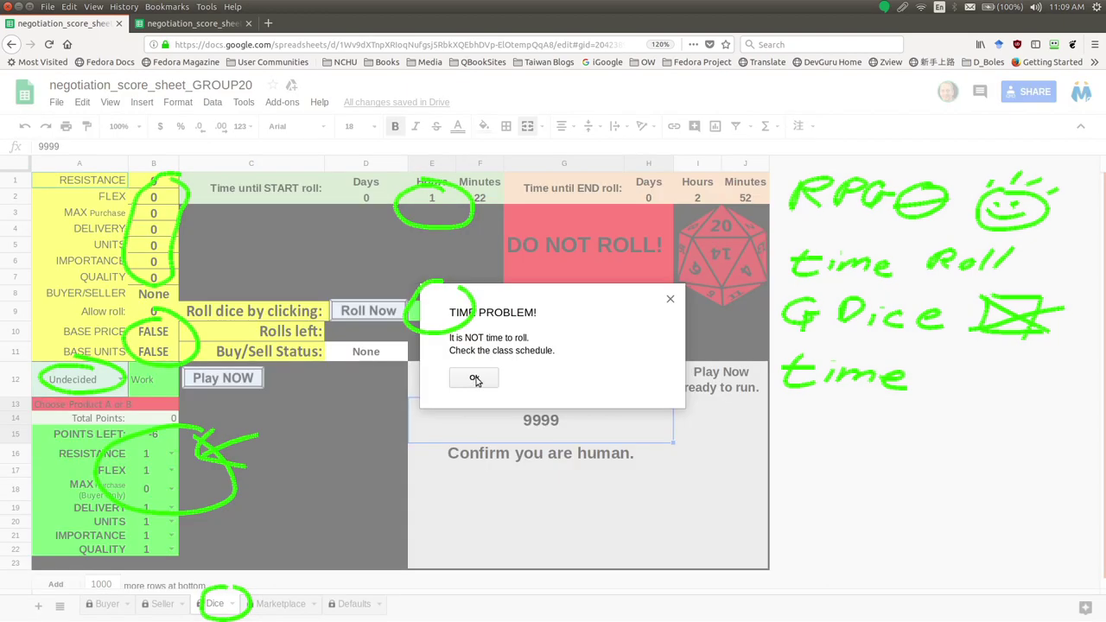
Step: Circle the TIME PROBLEM! heading, clear the mark, and dismiss the not-time-to-roll warning
key("shift+F9")
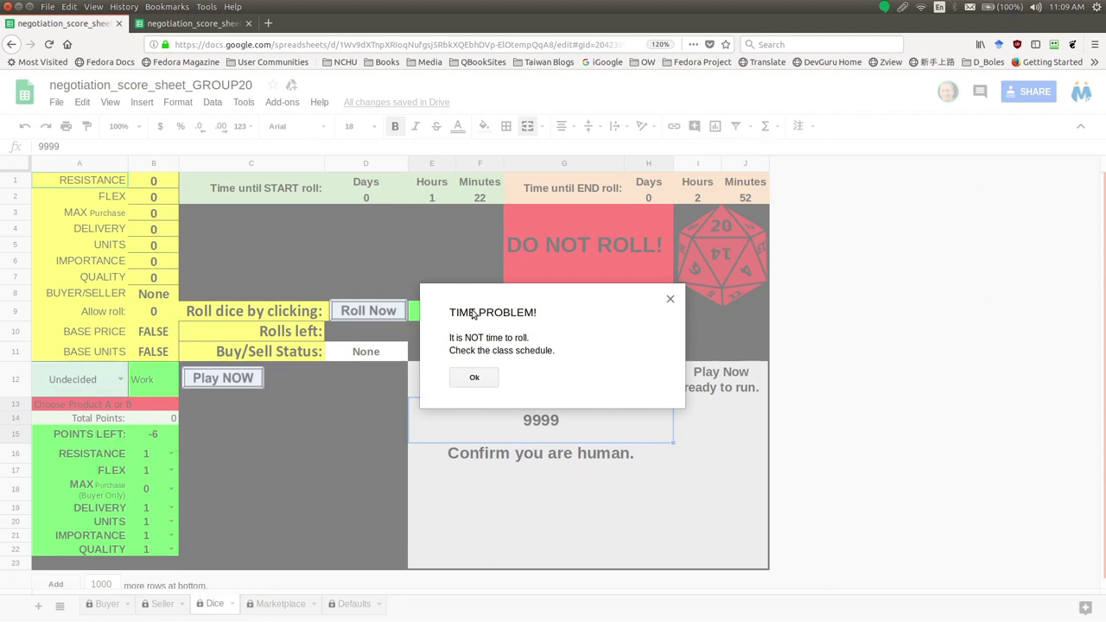
mouse_move(495, 290)
left_mouse_down()
mouse_move(537, 347)
mouse_move(529, 294)
left_mouse_up()
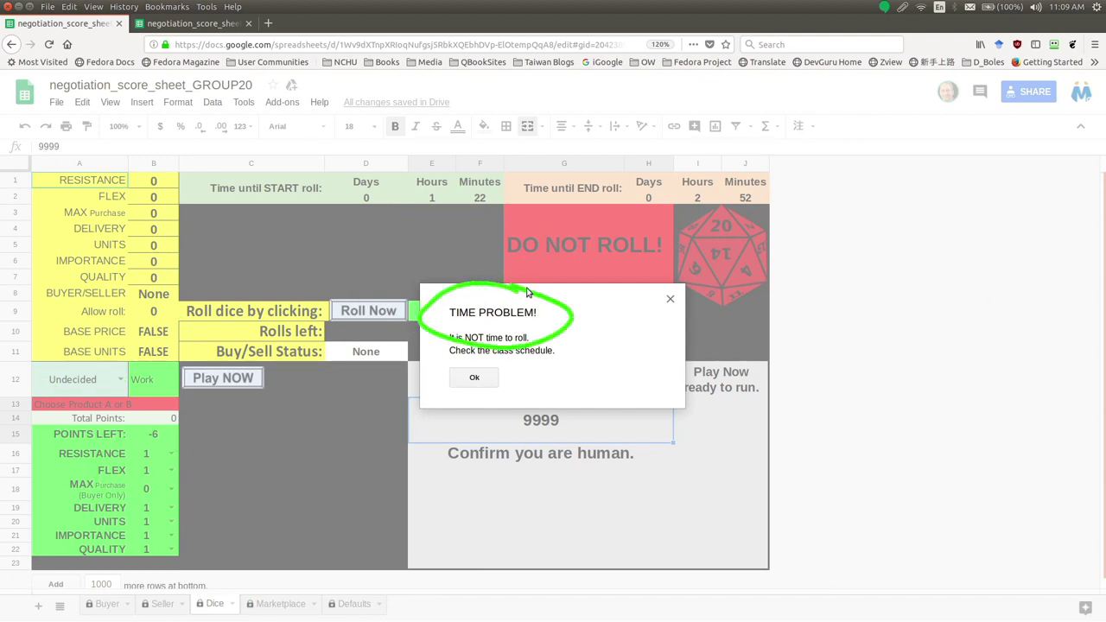
key("shift+F9")
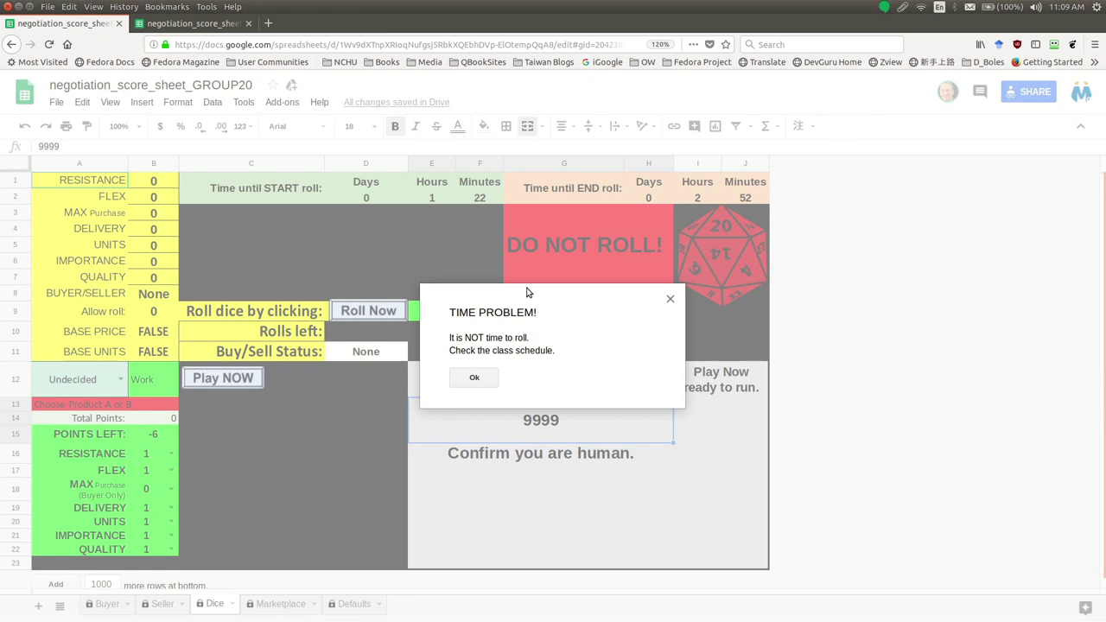
left_click(474, 378)
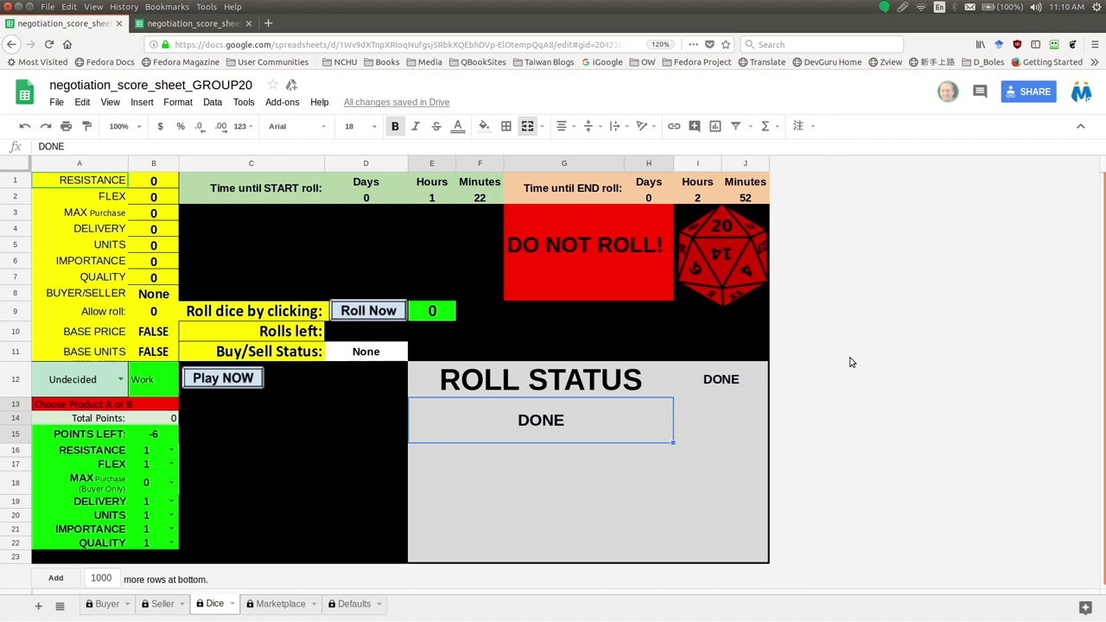
Step: Handwrite 'Cleared' and 'Rest' beside the dice image while the start countdown runs out
mouse_move(805, 299)
left_mouse_down()
mouse_move(819, 311)
mouse_move(934, 315)
mouse_move(932, 327)
left_mouse_up()
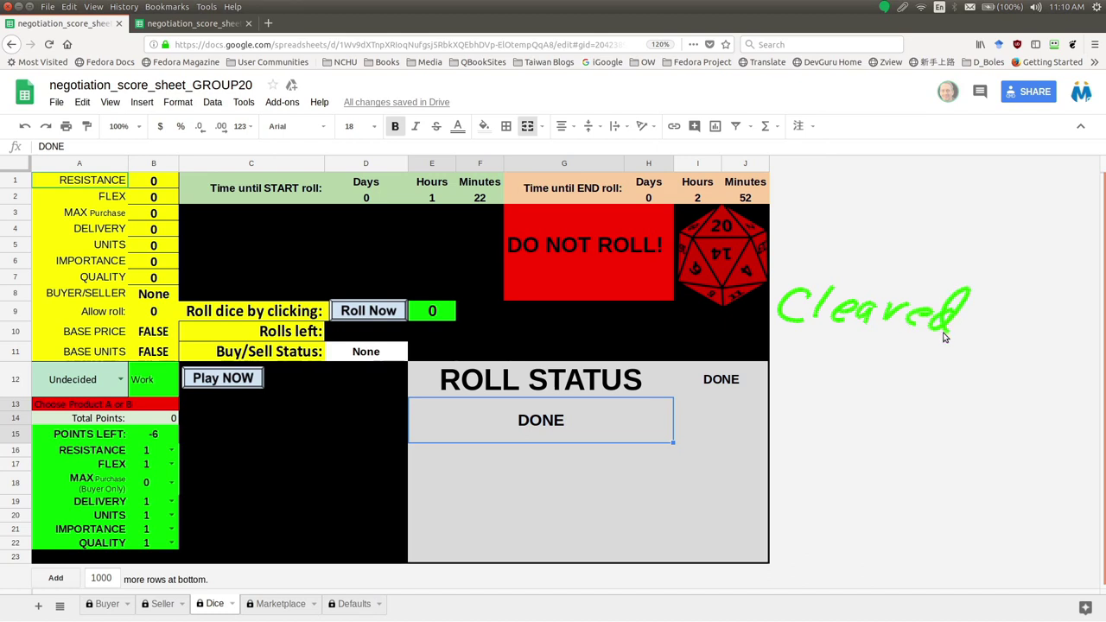
mouse_move(802, 361)
left_mouse_down()
mouse_move(797, 384)
mouse_move(864, 375)
mouse_move(914, 389)
left_mouse_up()
left_click_drag(882, 366, 914, 363)
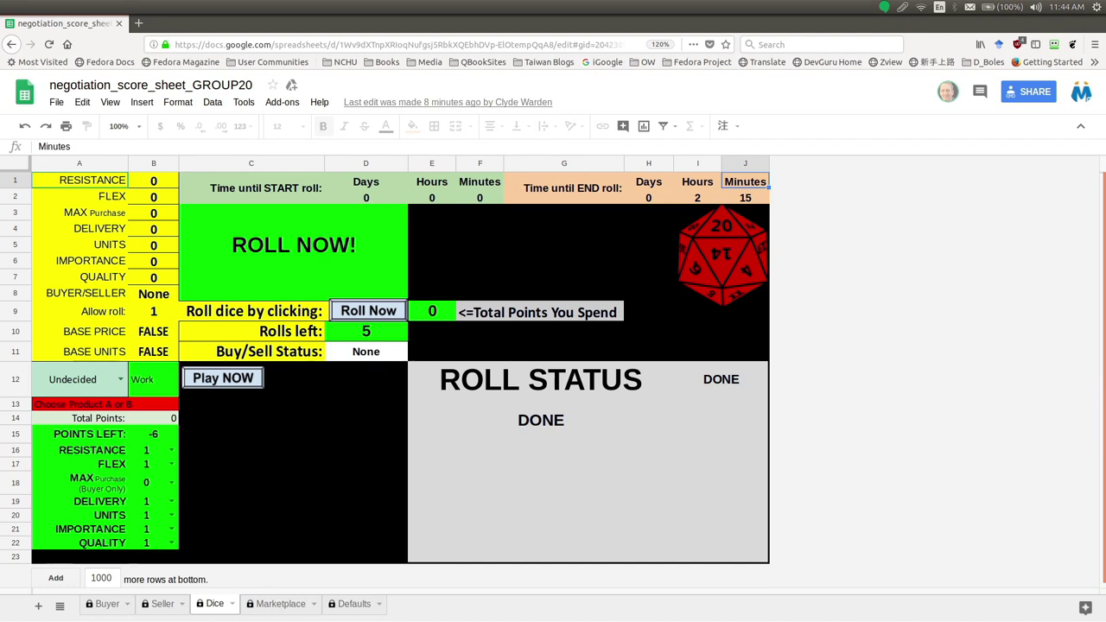
left_click(754, 353)
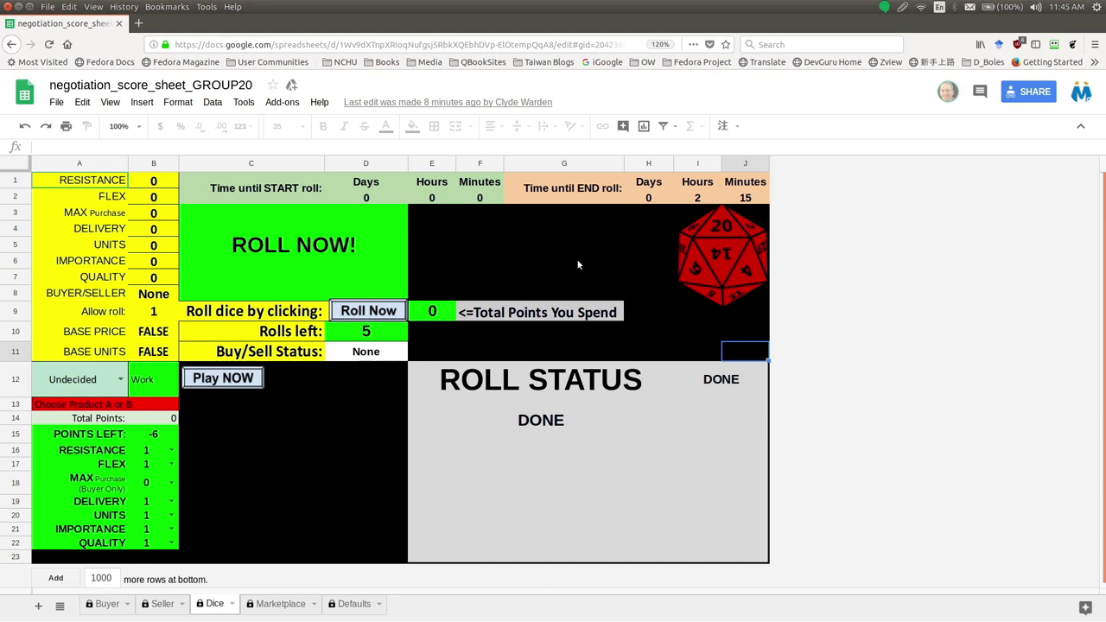
mouse_move(579, 227)
left_mouse_down()
mouse_move(480, 261)
mouse_move(613, 258)
left_mouse_up()
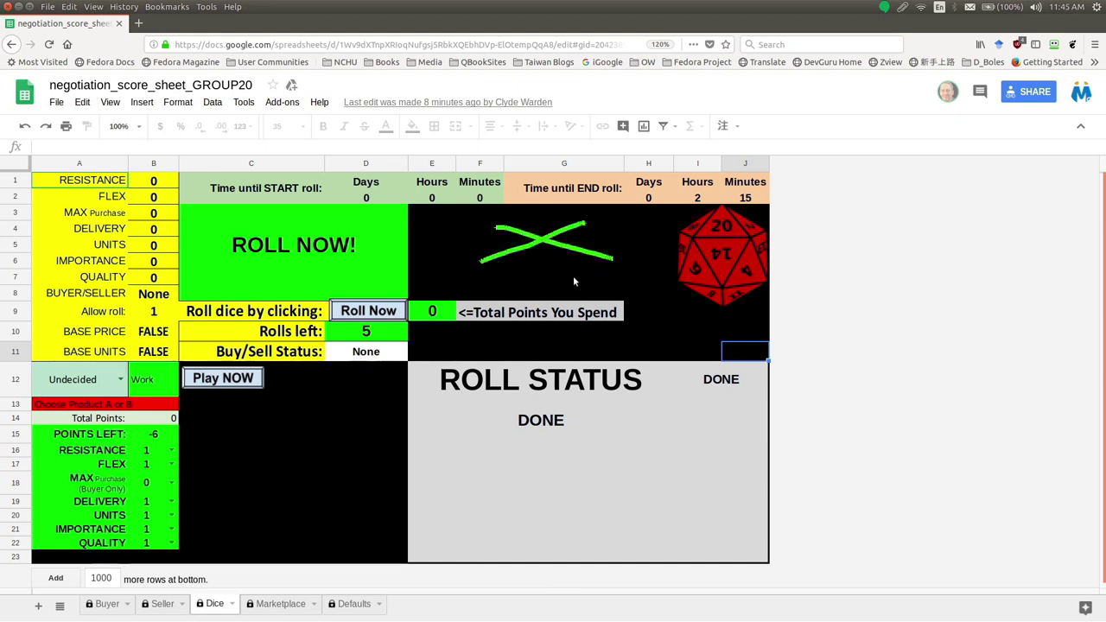
mouse_move(451, 231)
left_mouse_down()
mouse_move(432, 239)
mouse_move(432, 263)
mouse_move(489, 252)
left_mouse_up()
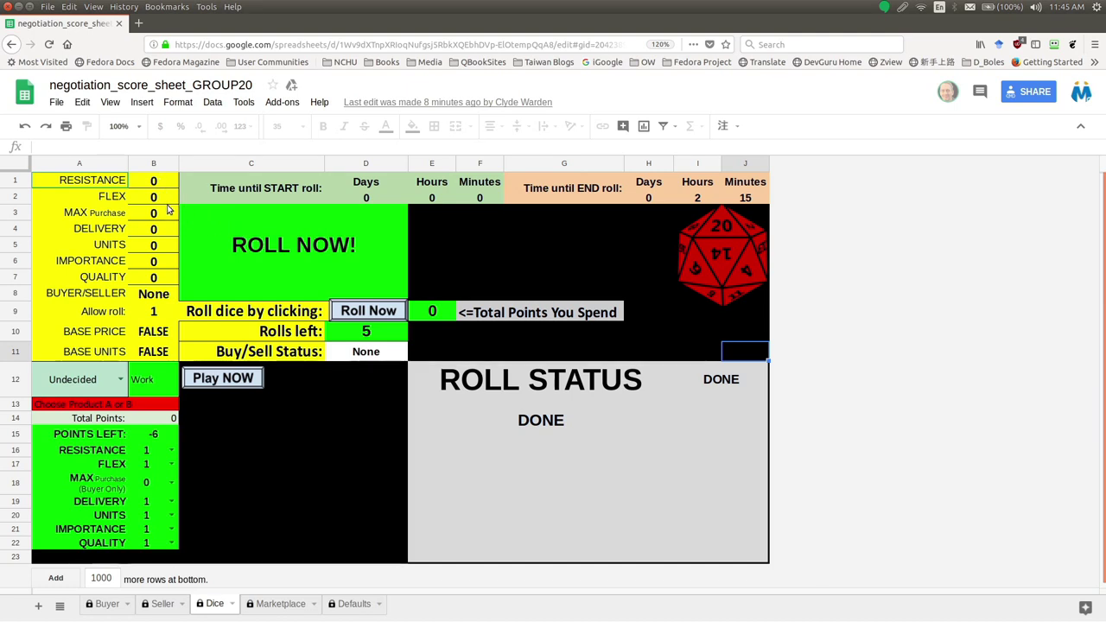
mouse_move(166, 179)
left_mouse_down()
mouse_move(167, 291)
mouse_move(131, 290)
mouse_move(126, 204)
mouse_move(165, 183)
left_mouse_up()
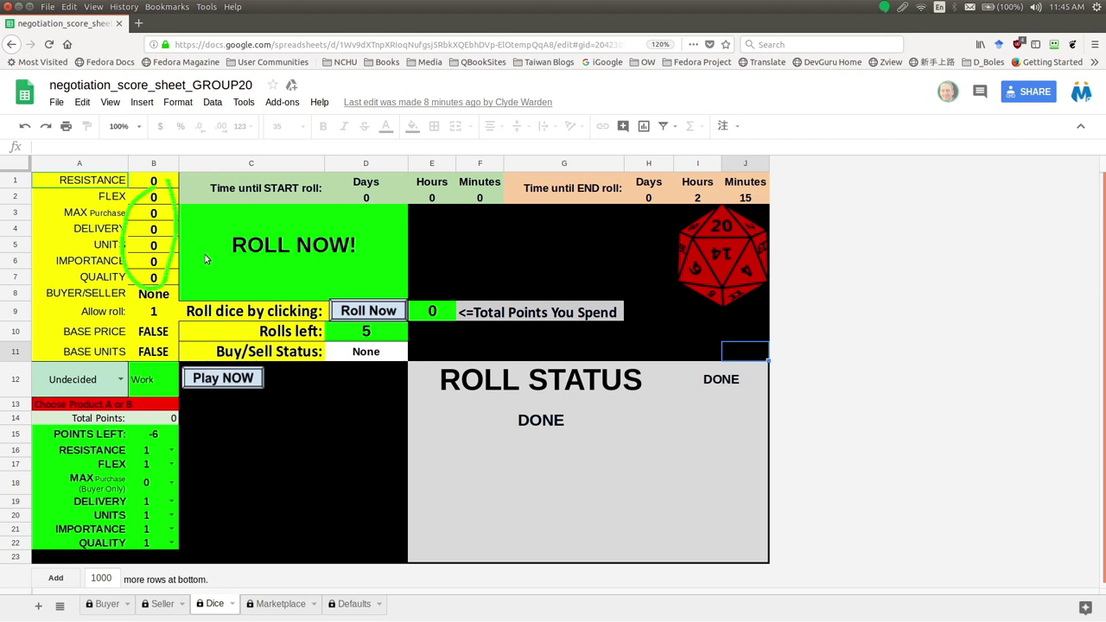
key("shift+F9")
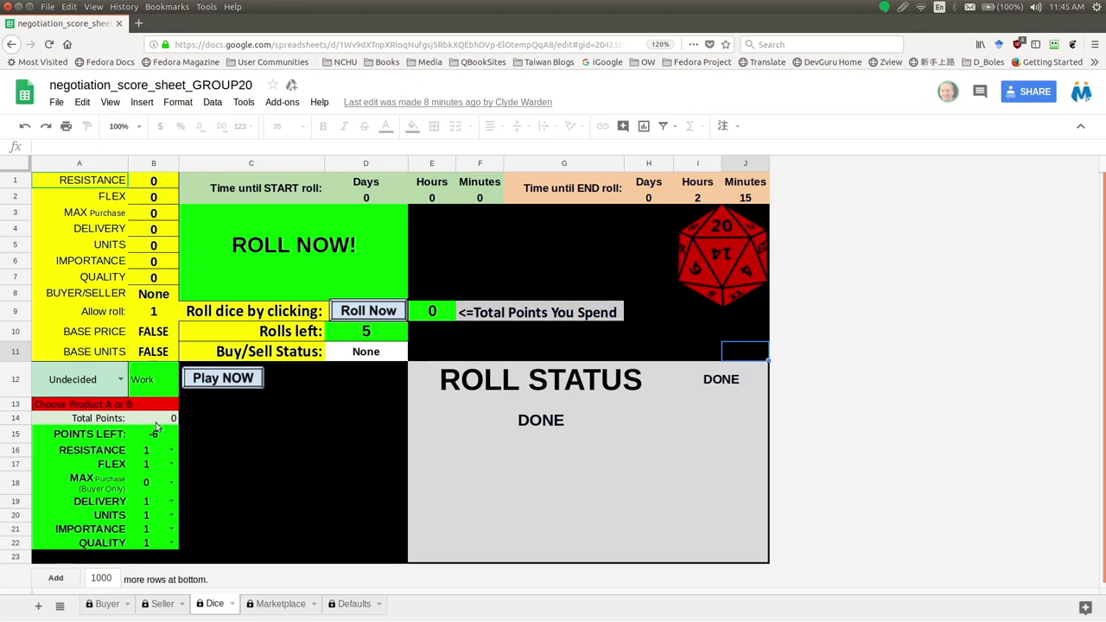
left_click_drag(193, 424, 210, 505)
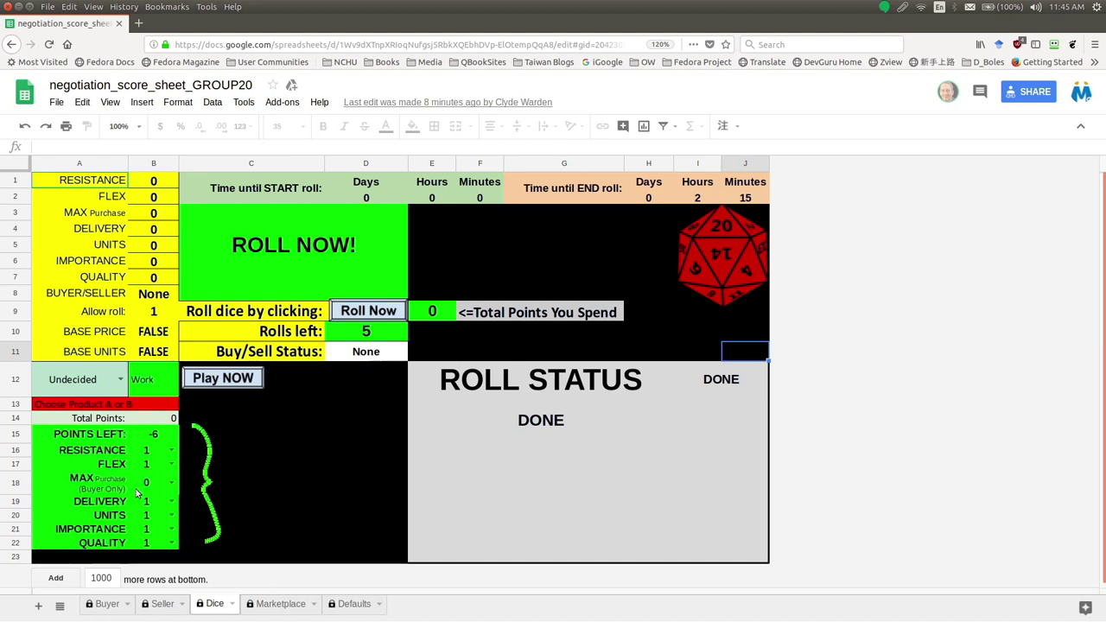
mouse_move(179, 471)
left_mouse_down()
mouse_move(215, 465)
mouse_move(182, 472)
mouse_move(209, 476)
left_mouse_up()
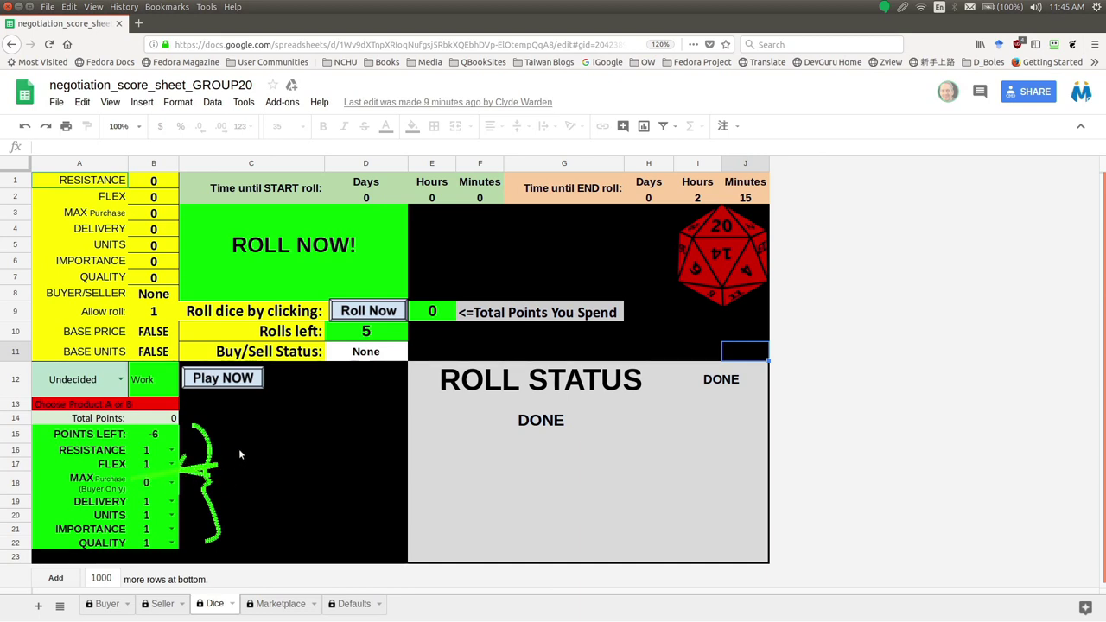
key("Escape")
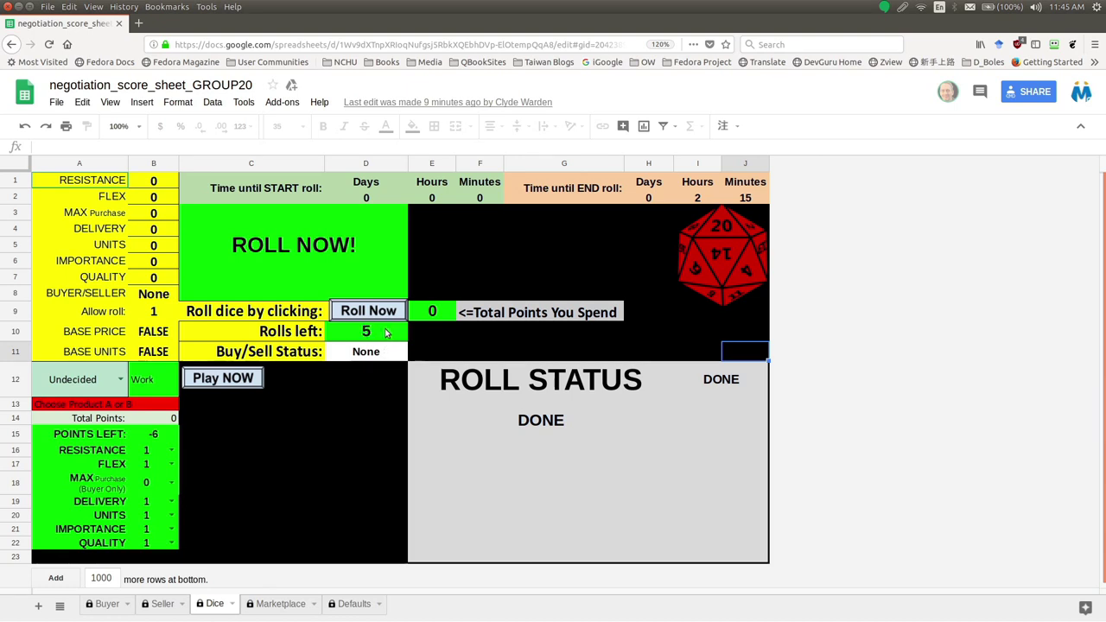
mouse_move(393, 337)
left_mouse_down()
mouse_move(363, 321)
mouse_move(395, 367)
left_mouse_up()
left_click_drag(440, 192, 459, 188)
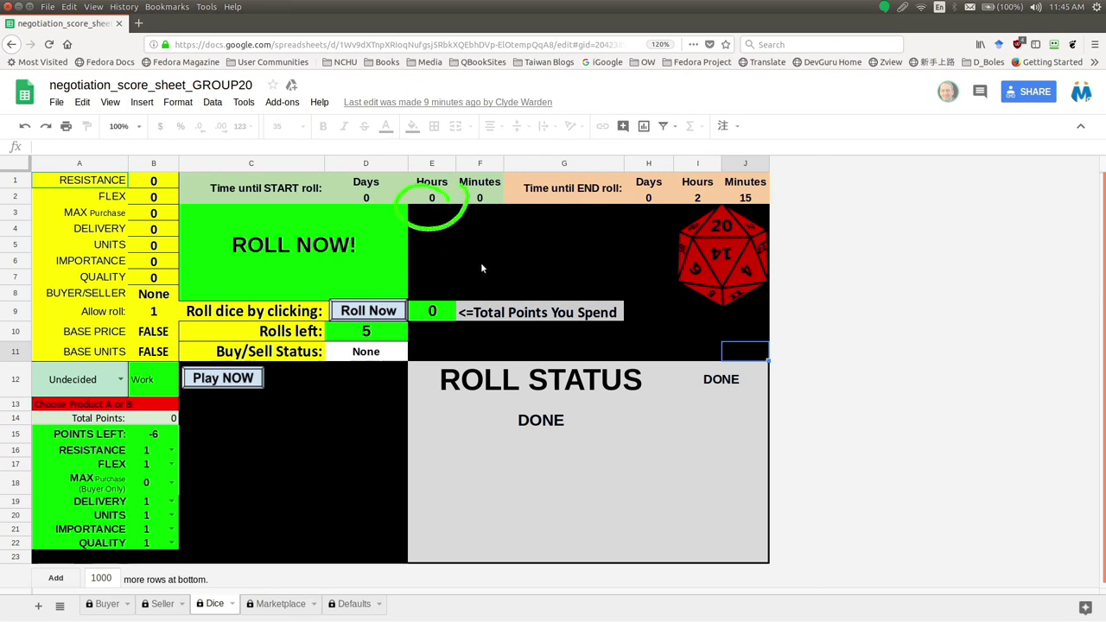
mouse_move(715, 188)
left_mouse_down()
mouse_move(697, 187)
mouse_move(717, 216)
mouse_move(735, 210)
left_mouse_up()
key("Escape")
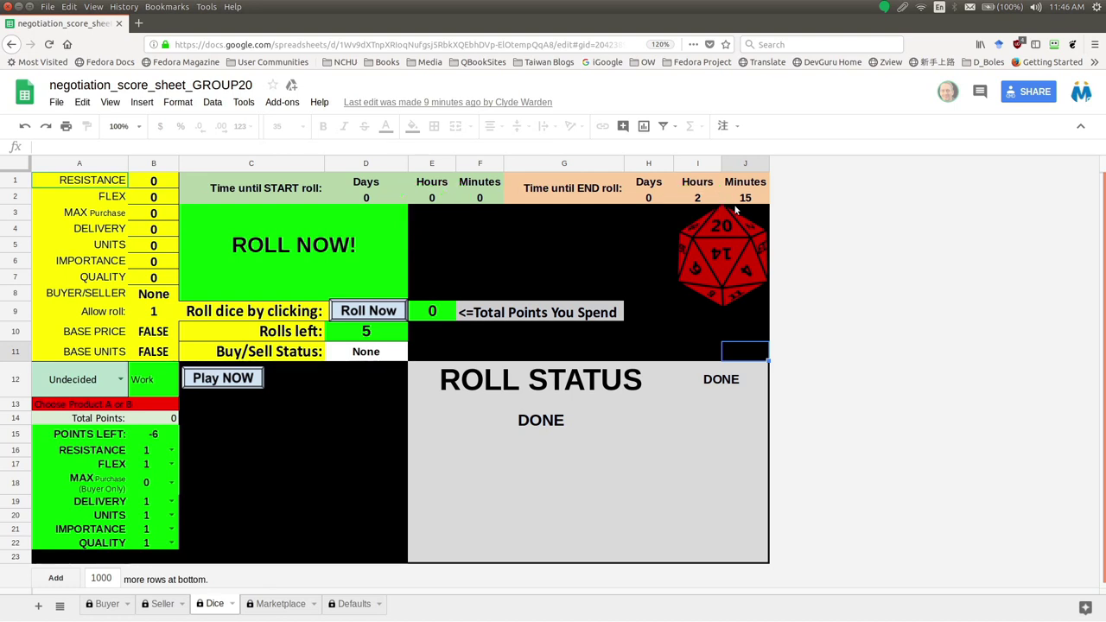
Step: Roll the dice and pass the human check by entering abcd in the yellow cell
left_click(368, 312)
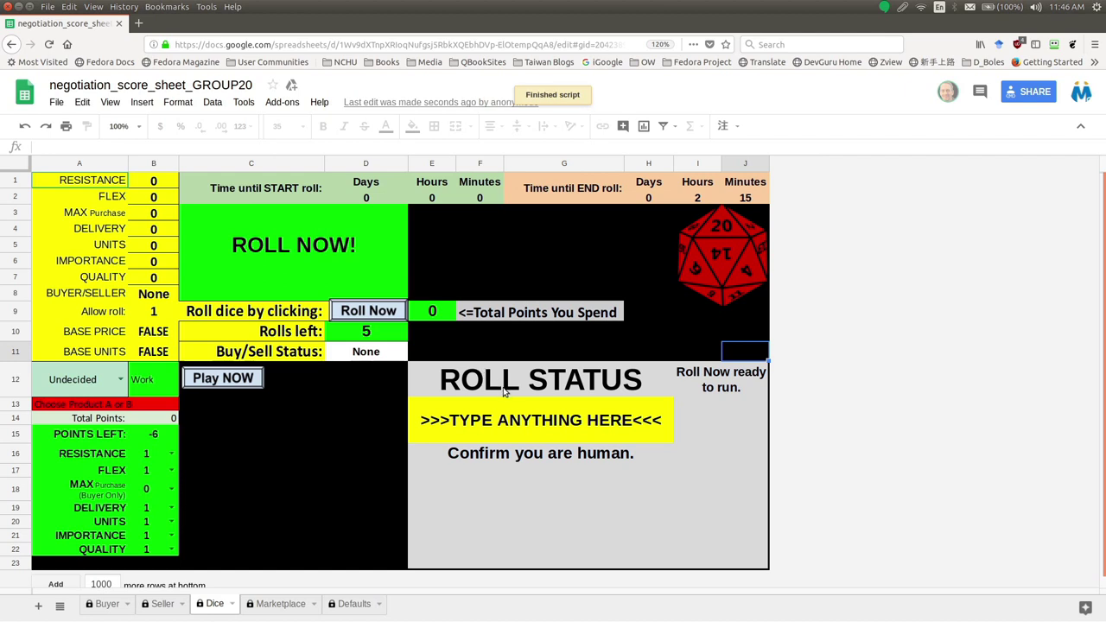
mouse_move(506, 375)
left_mouse_down()
mouse_move(448, 387)
mouse_move(655, 458)
mouse_move(561, 391)
left_mouse_up()
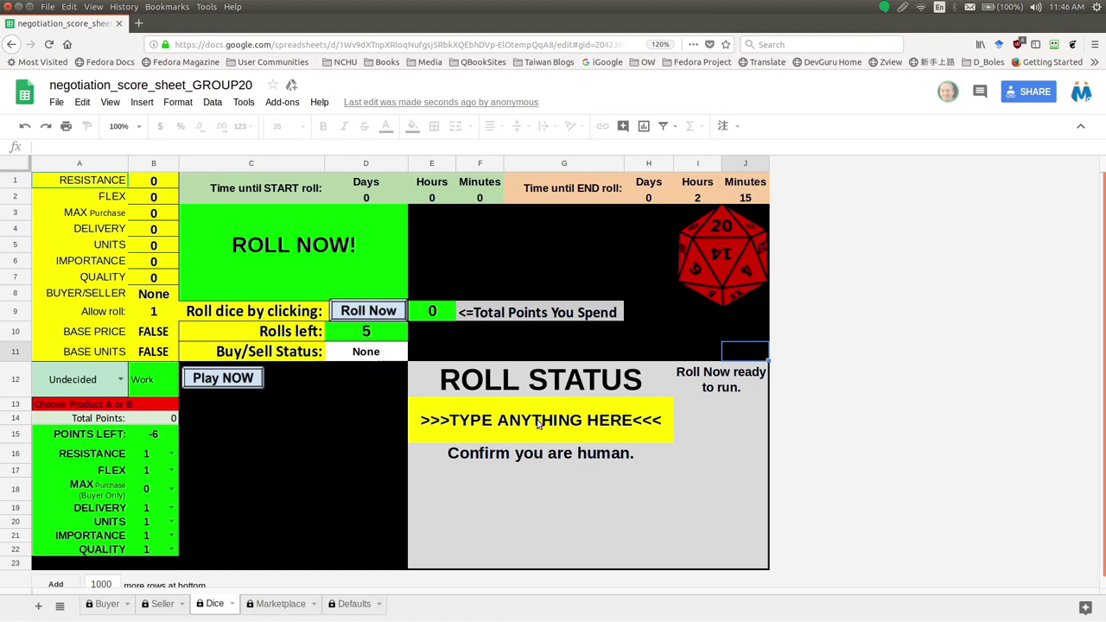
left_click(544, 423)
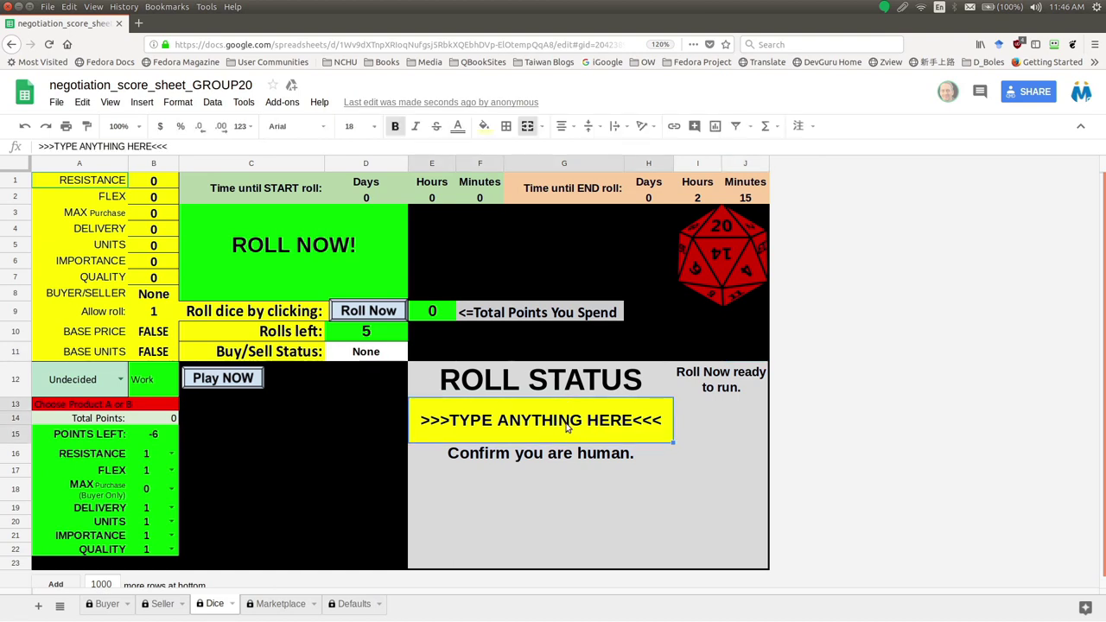
type("abcd")
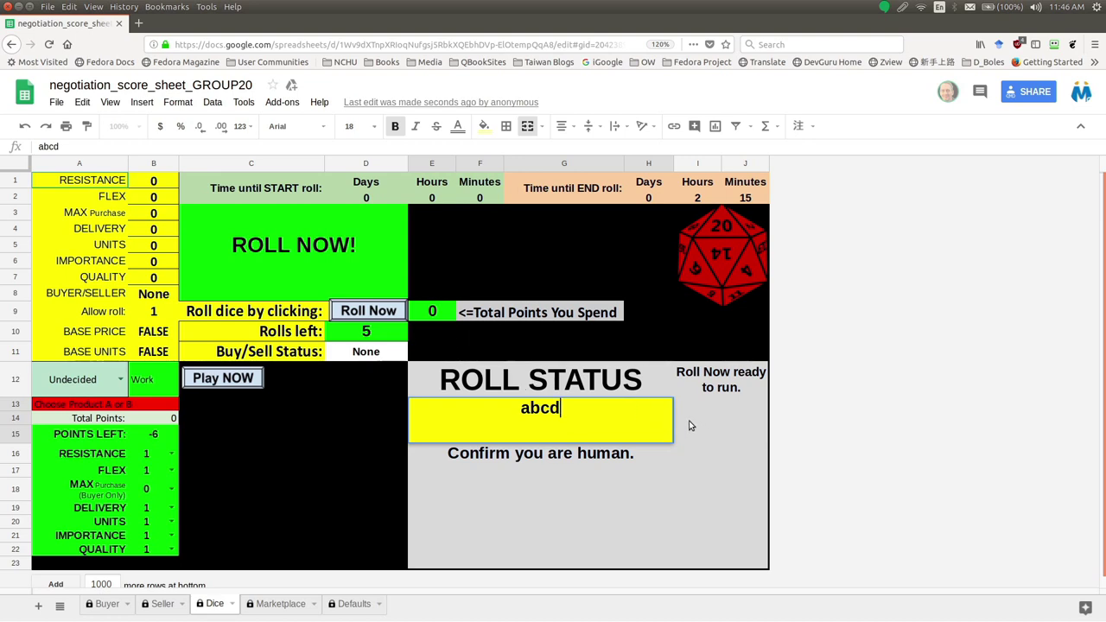
left_click(686, 413)
left_click(597, 419)
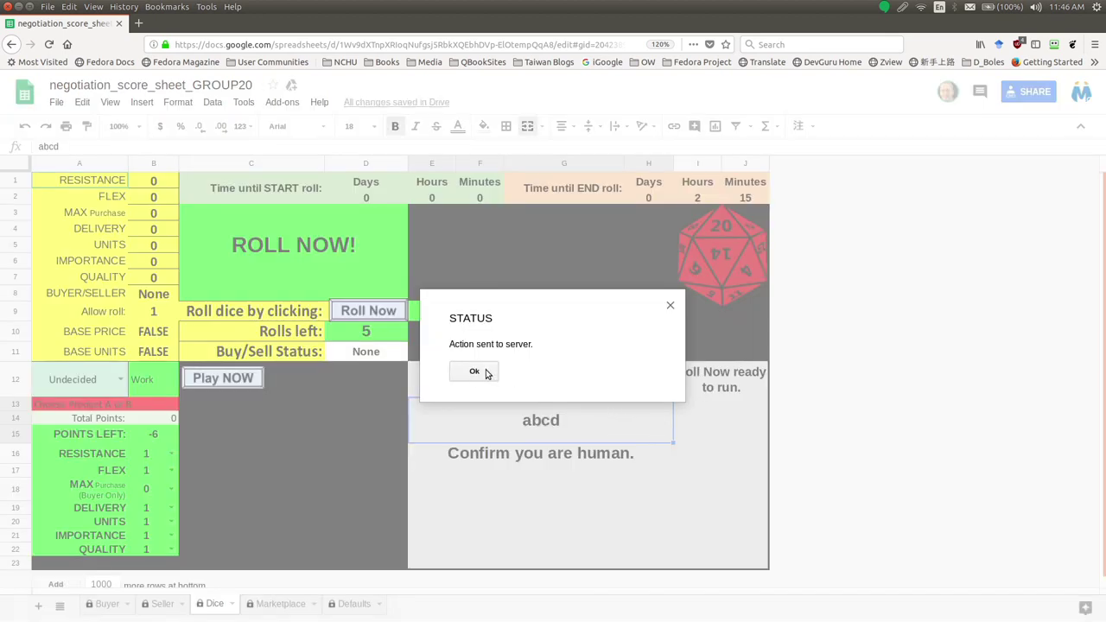
Step: Dismiss the action-sent and rolls-left STATUS notices
left_click(482, 373)
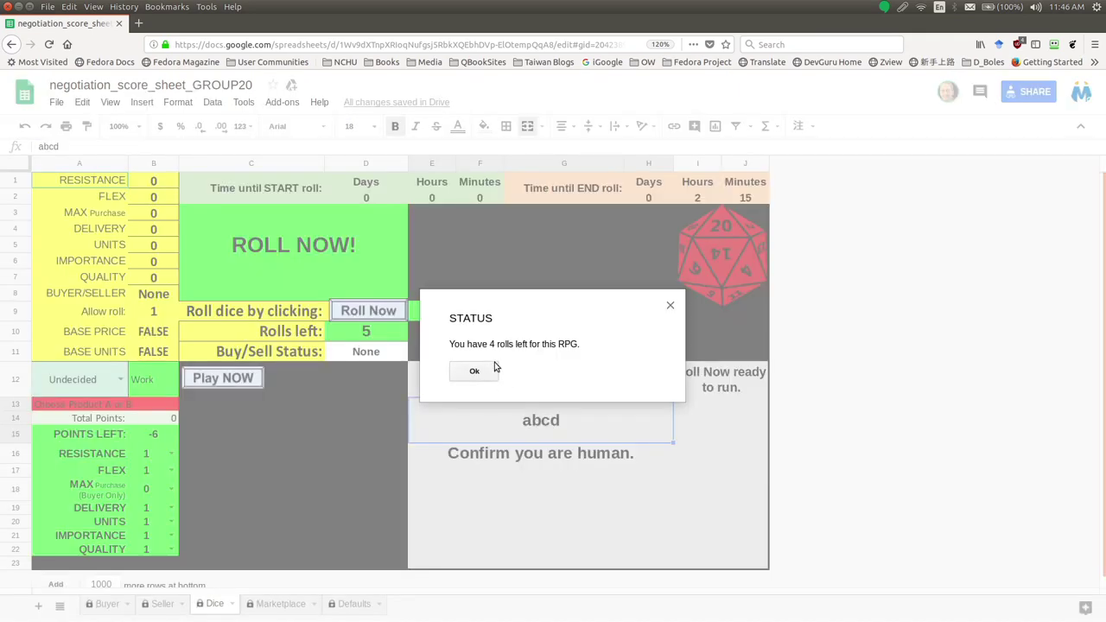
mouse_move(501, 339)
left_mouse_down()
mouse_move(470, 343)
mouse_move(532, 327)
mouse_move(654, 335)
mouse_move(610, 354)
left_mouse_up()
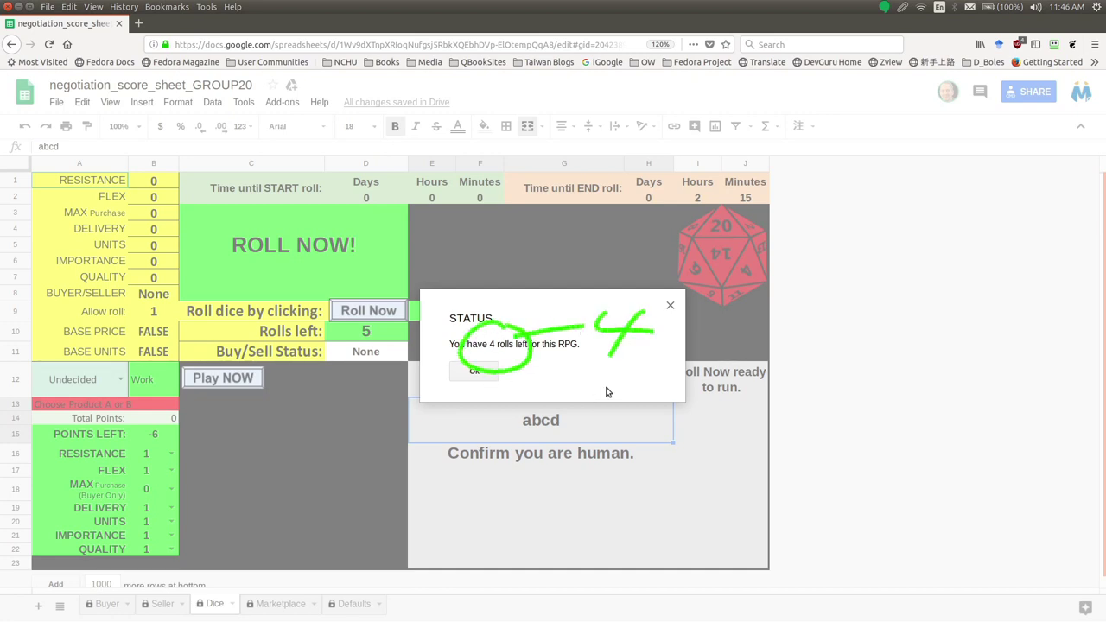
key("shift+F9")
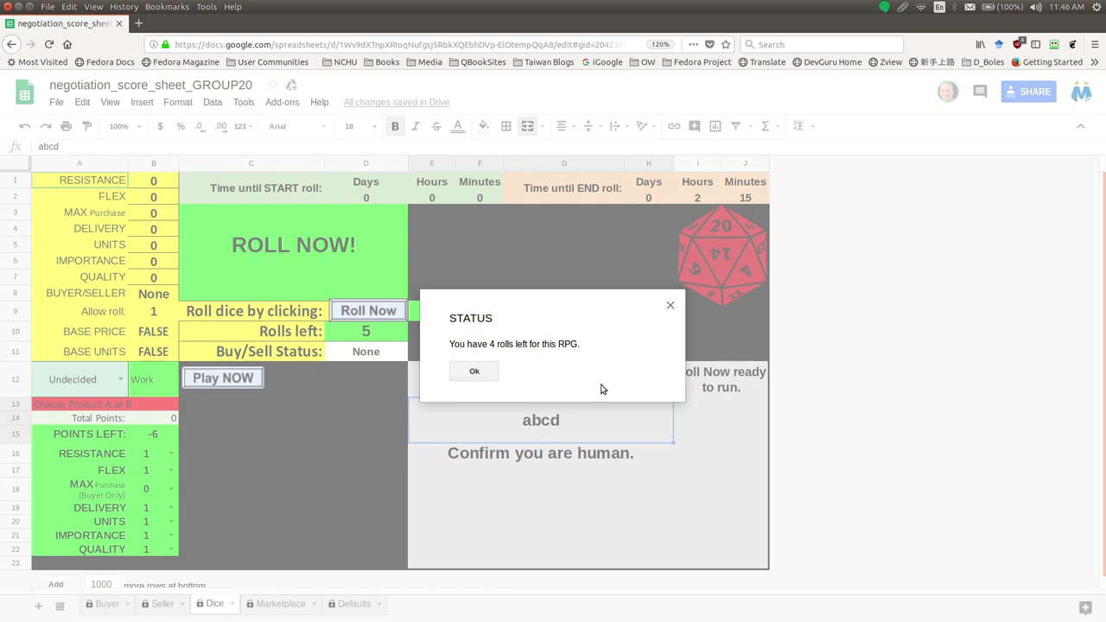
left_click(473, 373)
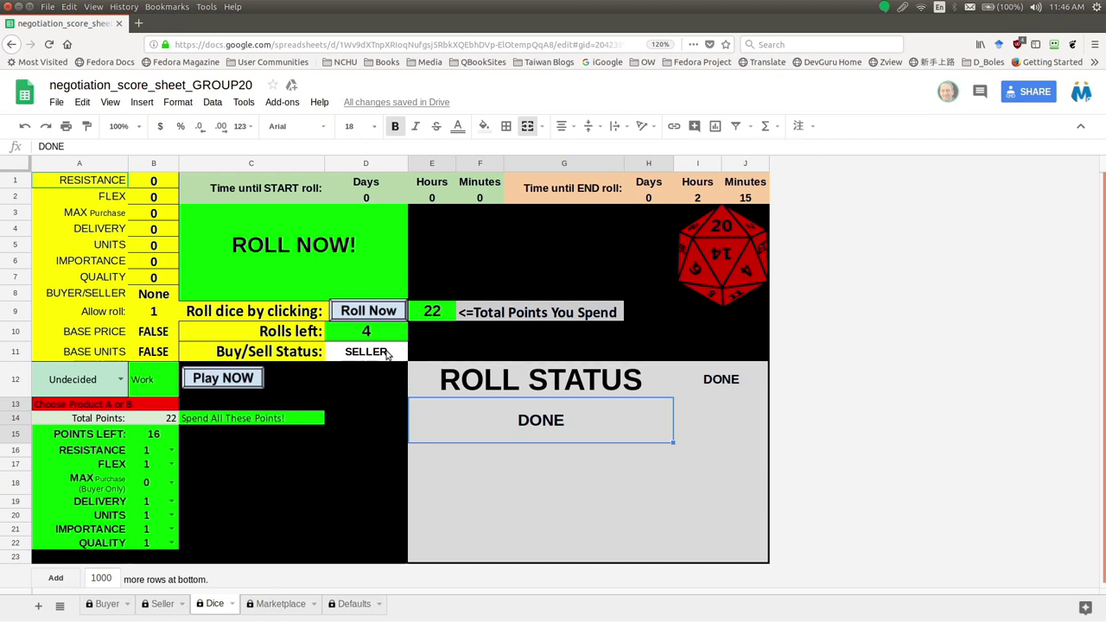
mouse_move(393, 337)
left_mouse_down()
mouse_move(391, 345)
mouse_move(414, 328)
left_mouse_up()
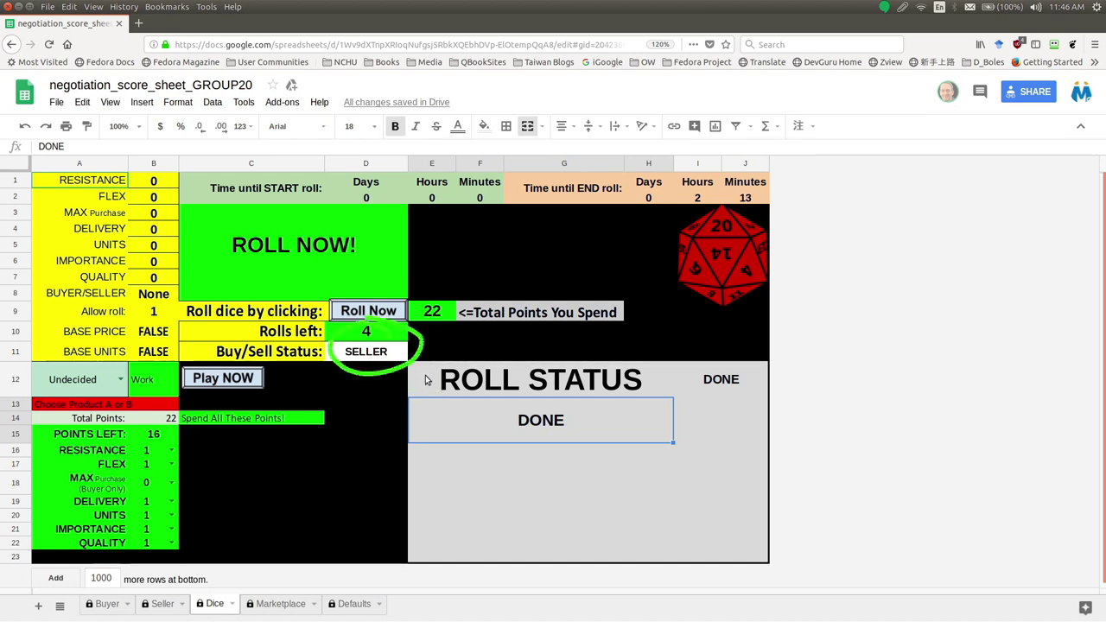
mouse_move(455, 296)
left_mouse_down()
mouse_move(415, 286)
mouse_move(471, 306)
left_mouse_up()
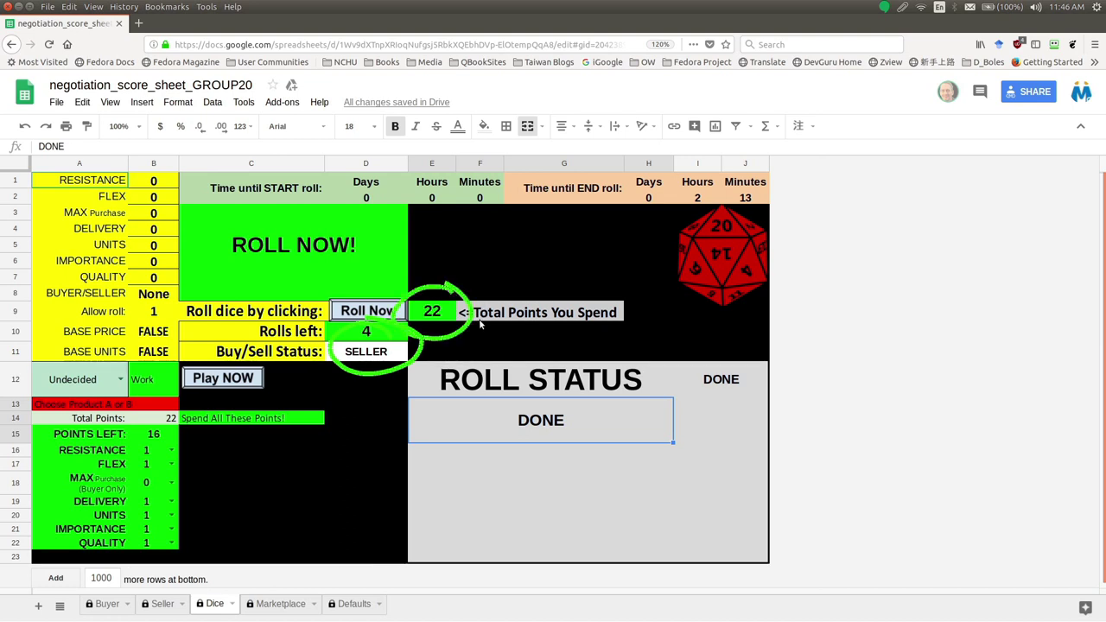
key("shift+F9")
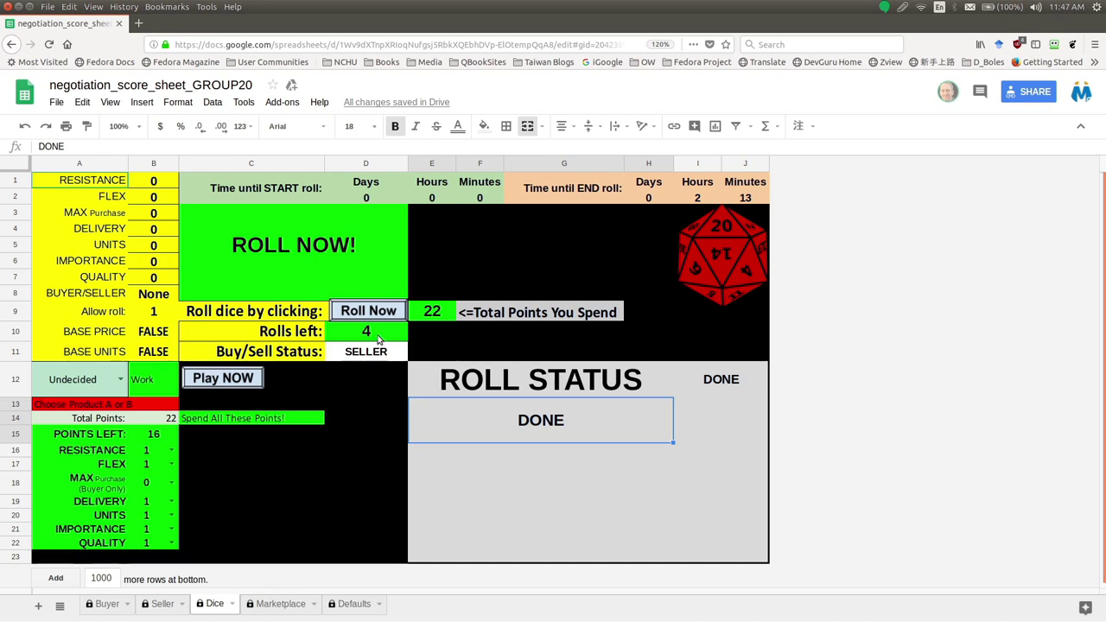
mouse_move(376, 356)
left_mouse_down()
mouse_move(399, 342)
mouse_move(322, 354)
mouse_move(406, 350)
left_mouse_up()
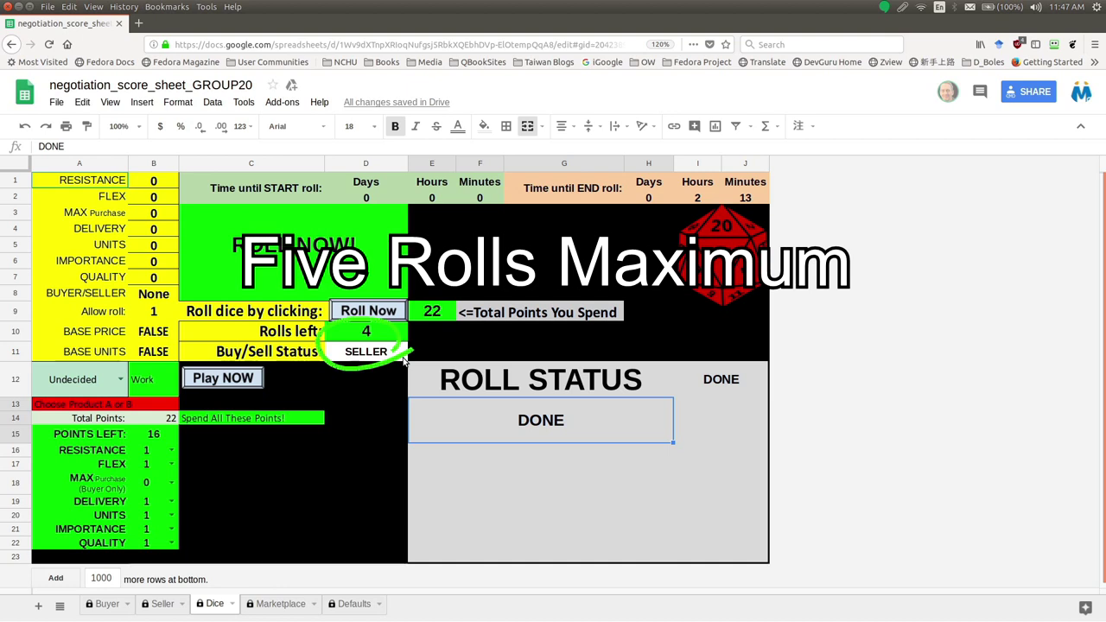
mouse_move(471, 311)
left_mouse_down()
mouse_move(453, 300)
mouse_move(473, 330)
left_mouse_up()
left_click_drag(400, 337, 415, 348)
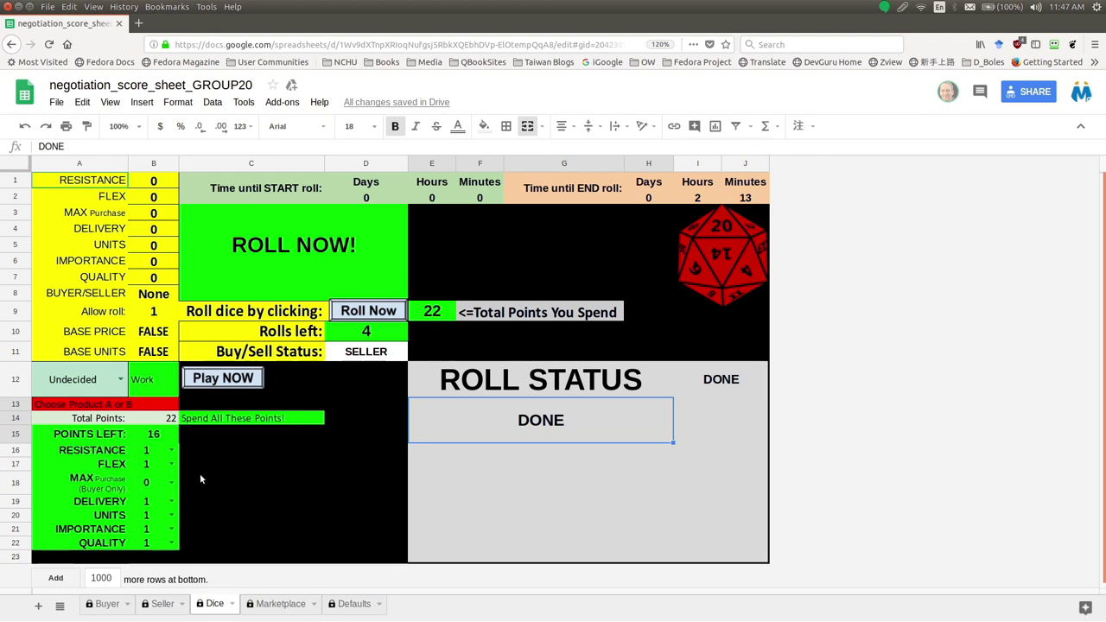
left_click_drag(200, 489, 263, 482)
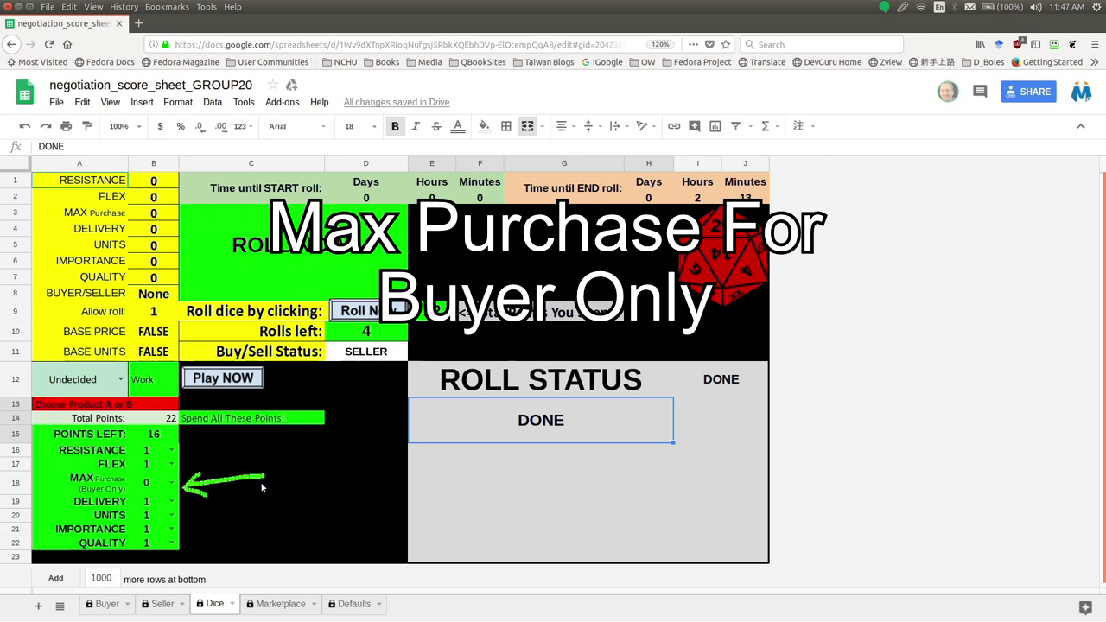
mouse_move(363, 367)
left_mouse_down()
mouse_move(331, 377)
mouse_move(361, 368)
mouse_move(257, 481)
left_mouse_up()
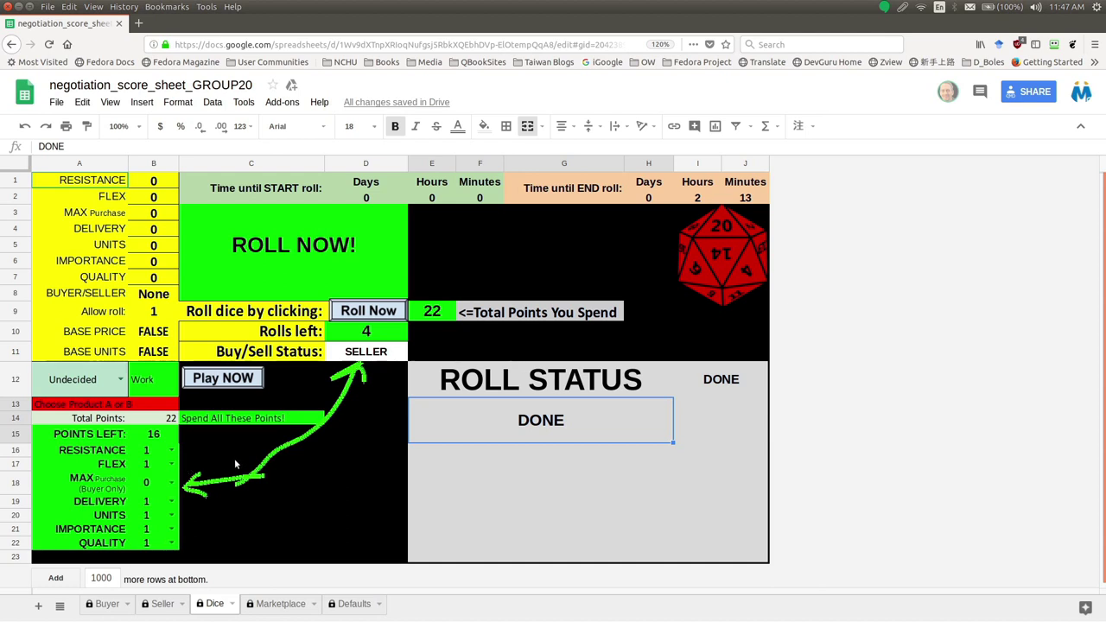
Step: Set RESISTANCE, DELIVERY and UNITS to 3 points each from their dropdowns
left_click(172, 450)
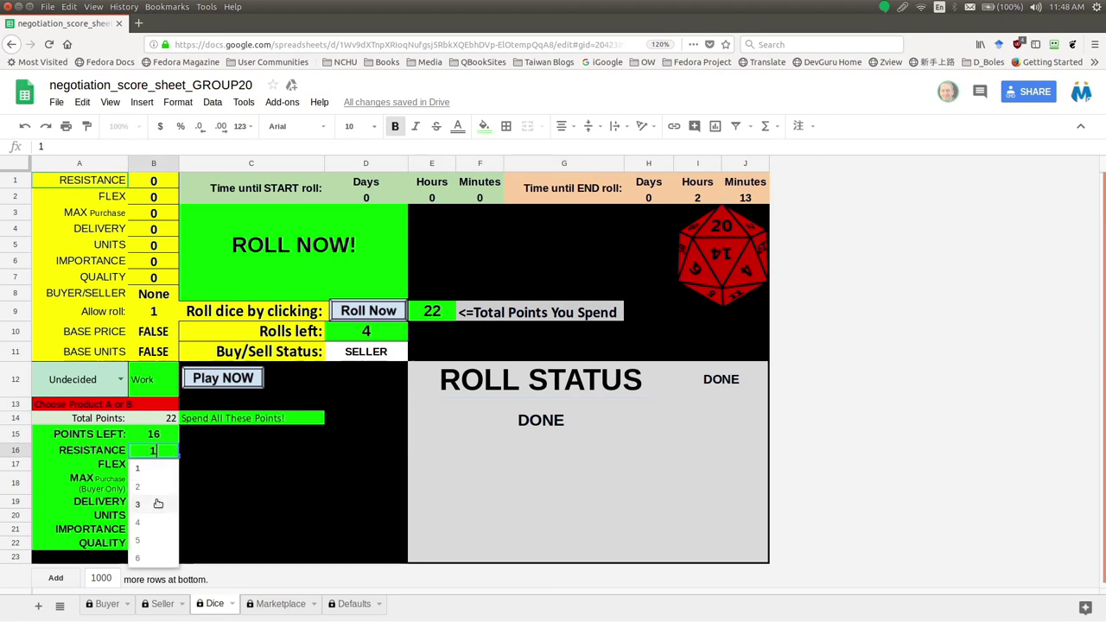
left_click(169, 501)
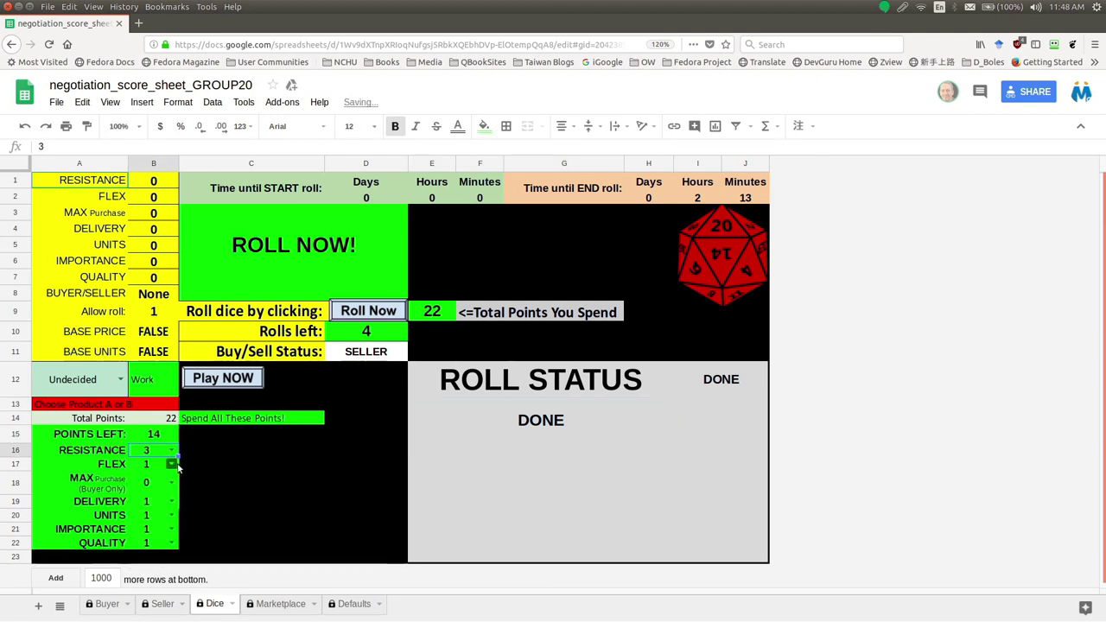
left_click(173, 464)
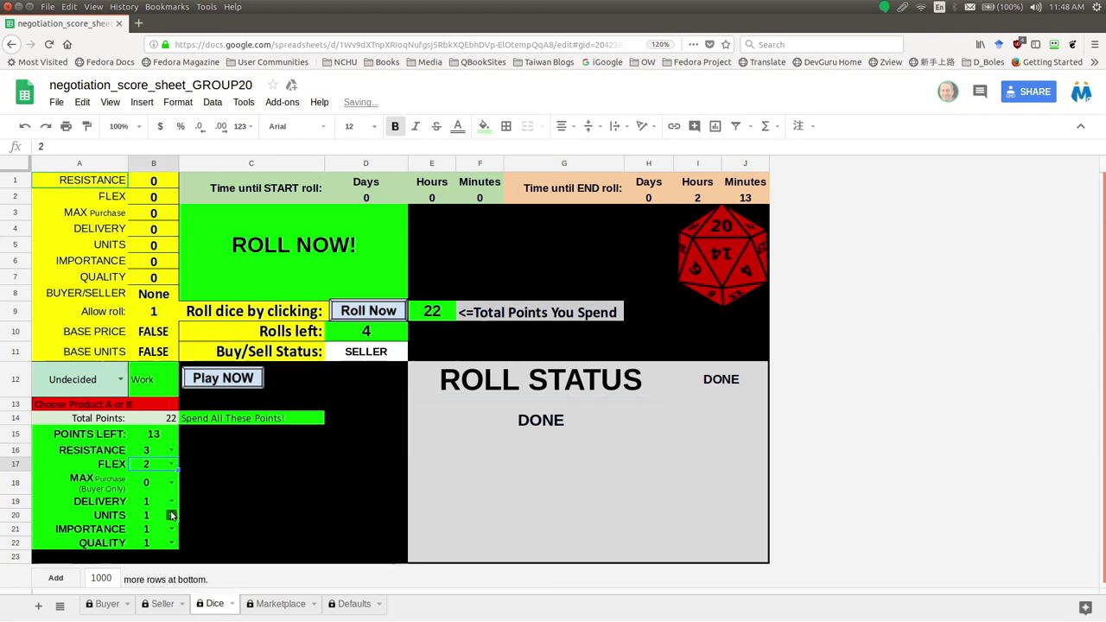
left_click(172, 503)
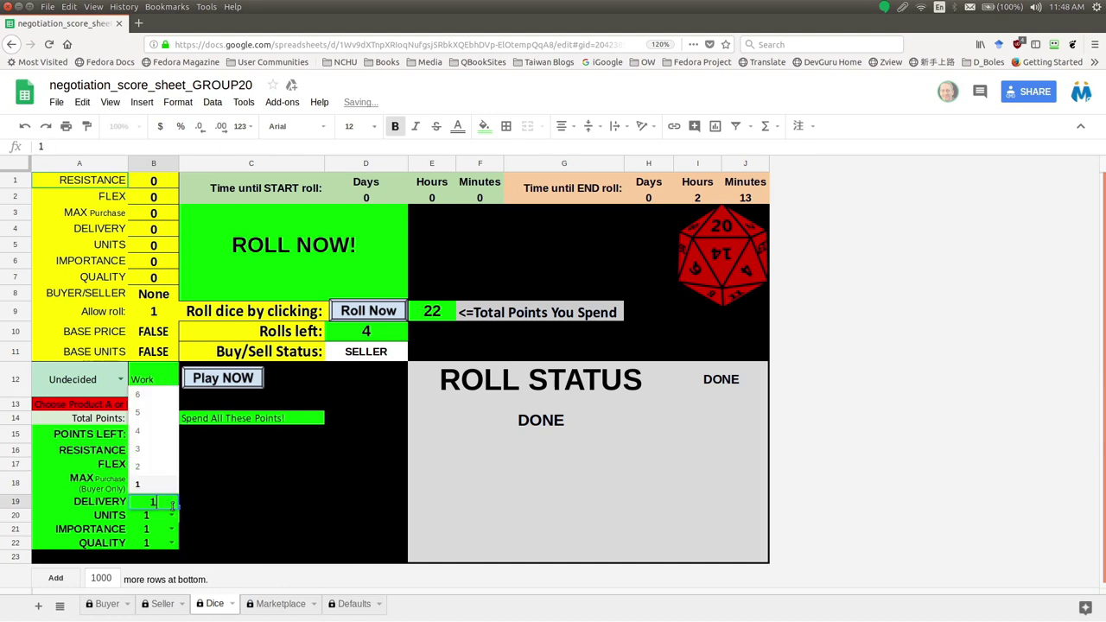
left_click(148, 450)
left_click(174, 516)
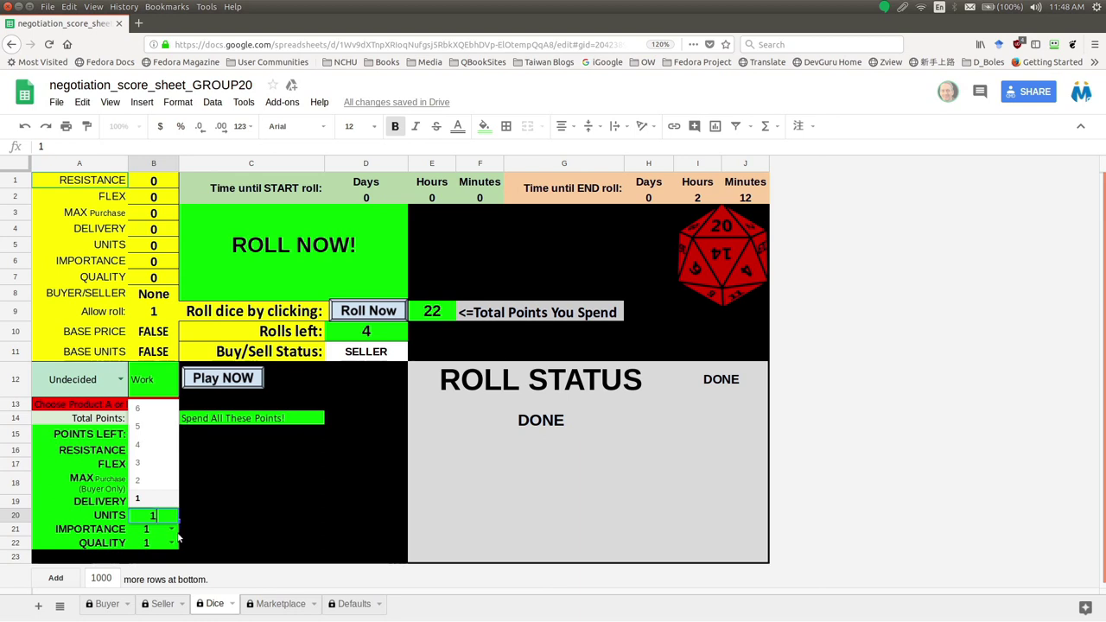
left_click(159, 464)
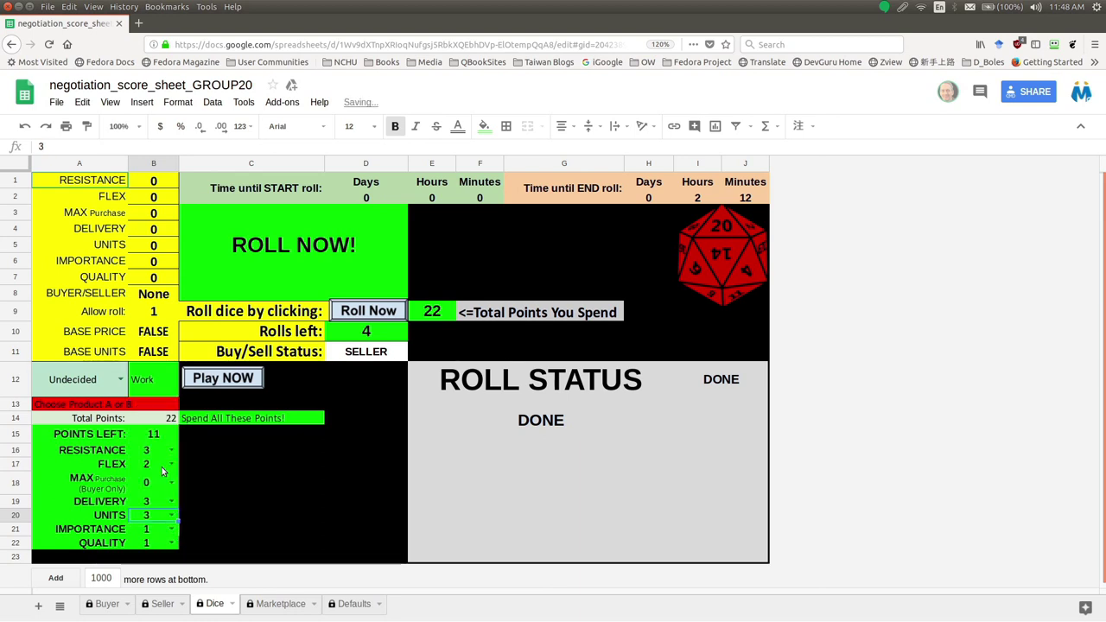
Step: Set IMPORTANCE to 4 and QUALITY to 3 in the B21 and B22 dropdowns
left_click(171, 529)
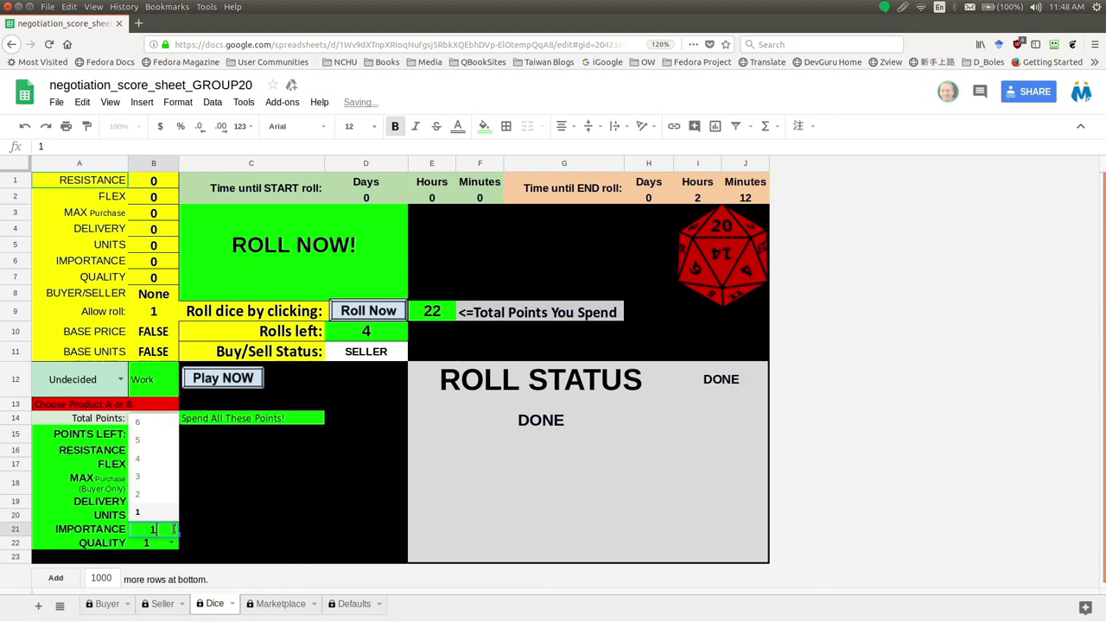
left_click(148, 465)
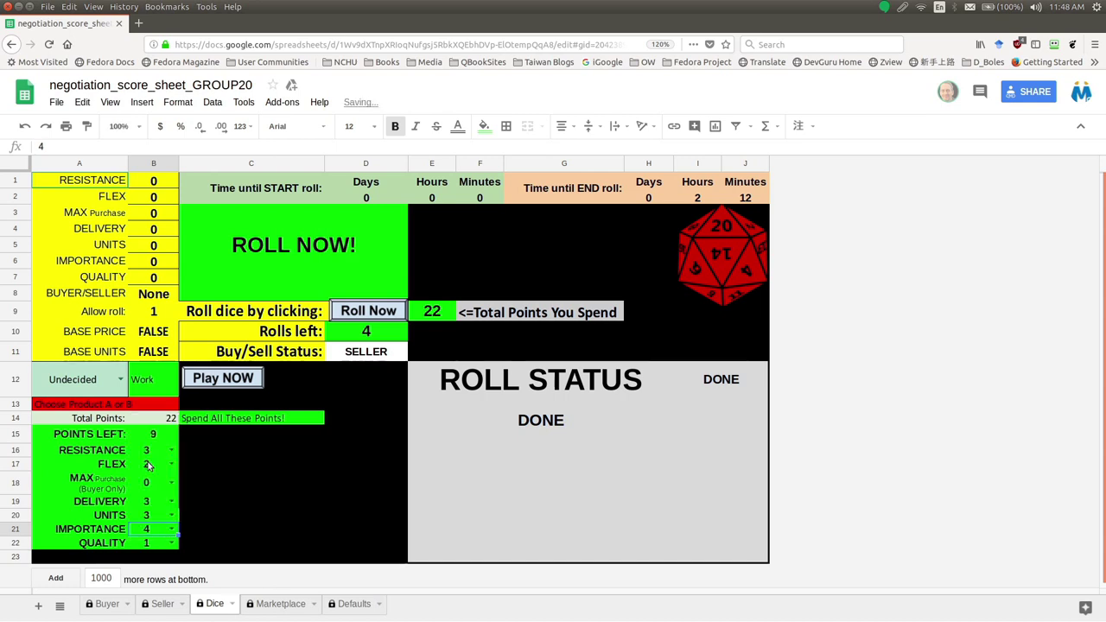
left_click(171, 543)
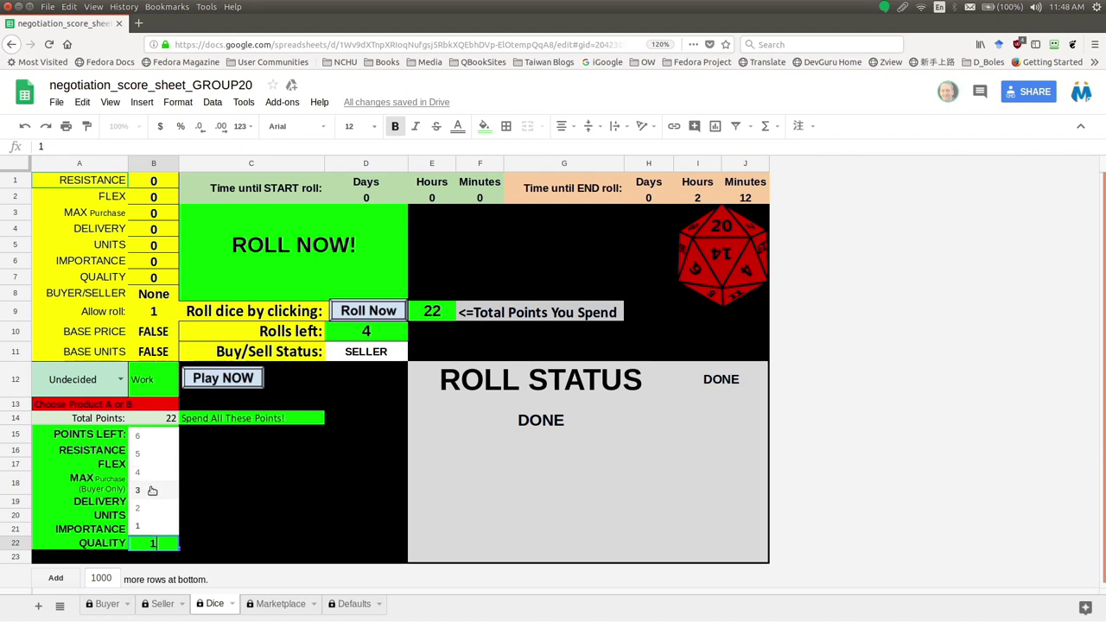
left_click(151, 490)
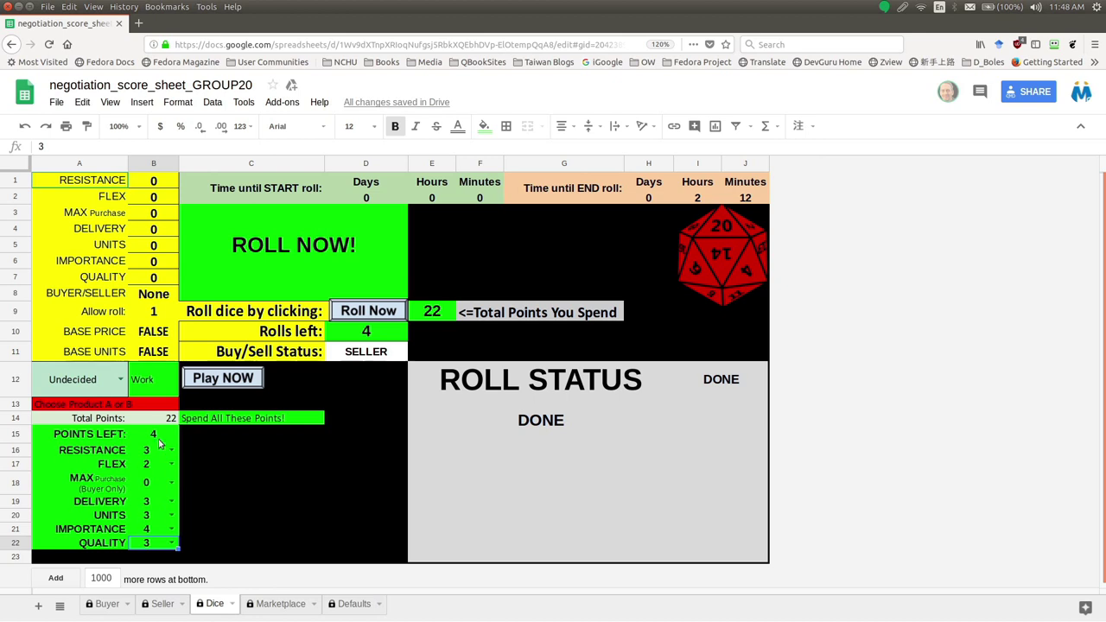
mouse_move(184, 436)
left_mouse_down()
mouse_move(249, 444)
mouse_move(192, 442)
mouse_move(209, 458)
left_mouse_up()
Step: Raise RESISTANCE, DELIVERY and QUALITY to 4, then FLEX to 3 and then 4
left_click(171, 450)
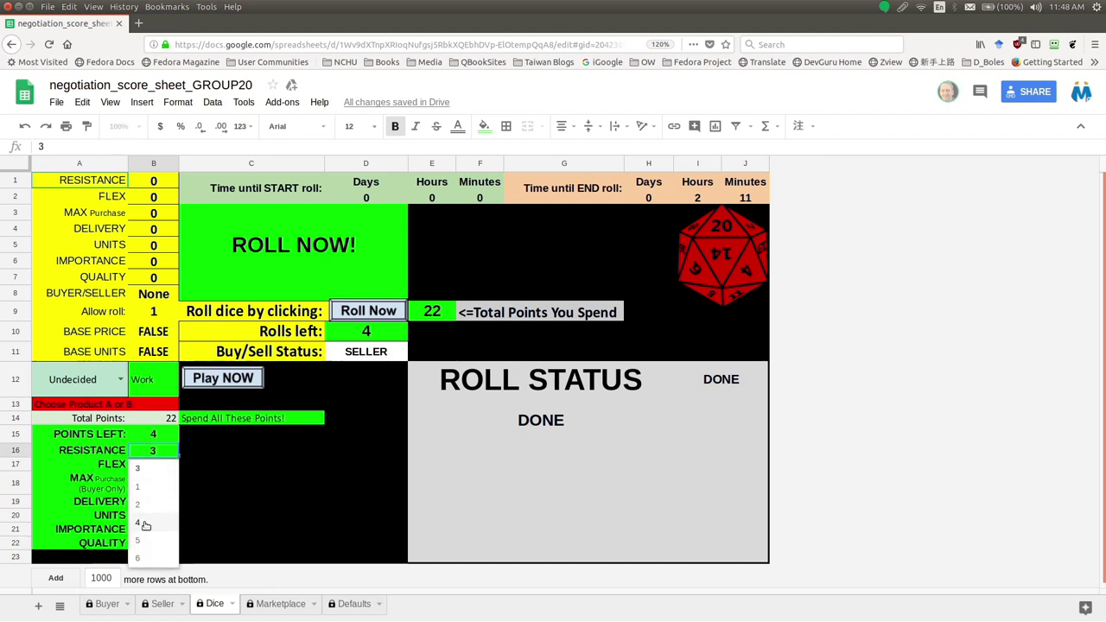
left_click(146, 522)
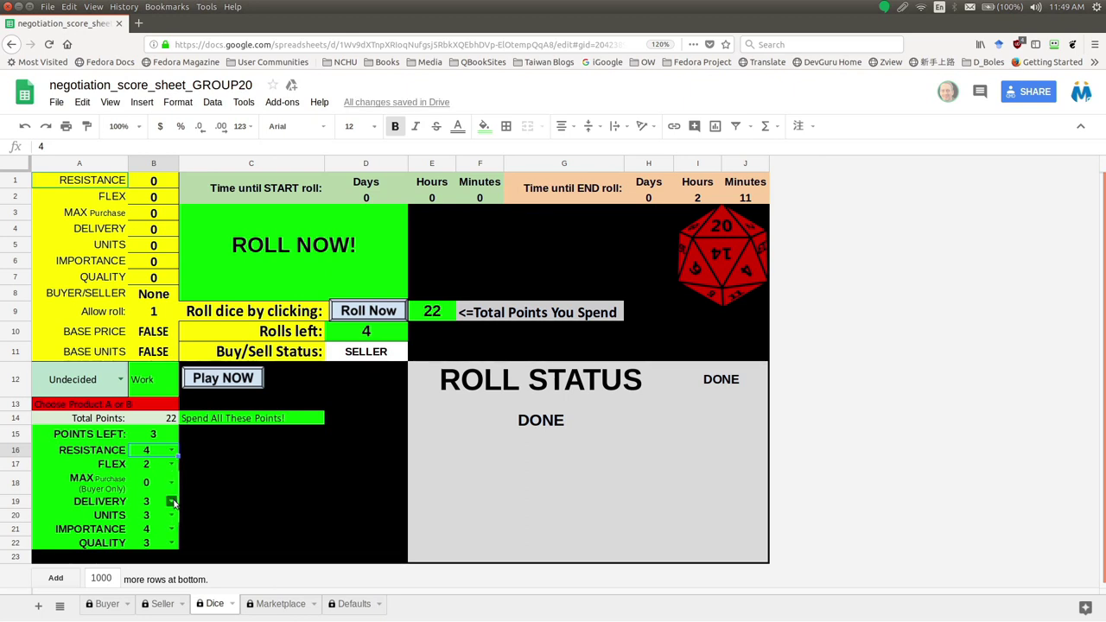
left_click(173, 502)
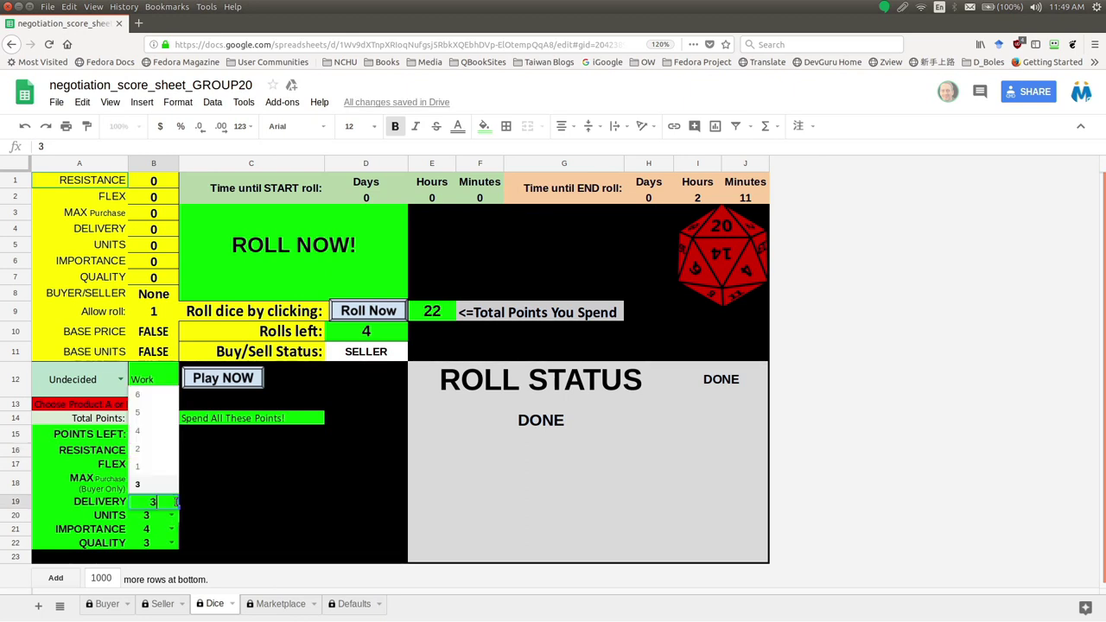
left_click(161, 436)
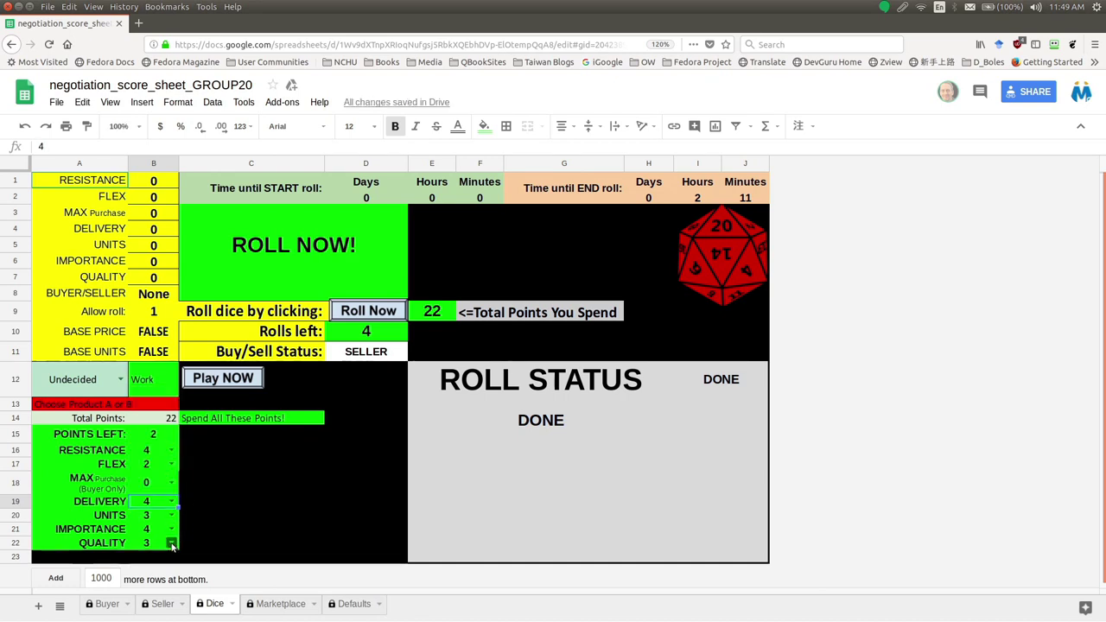
left_click(172, 543)
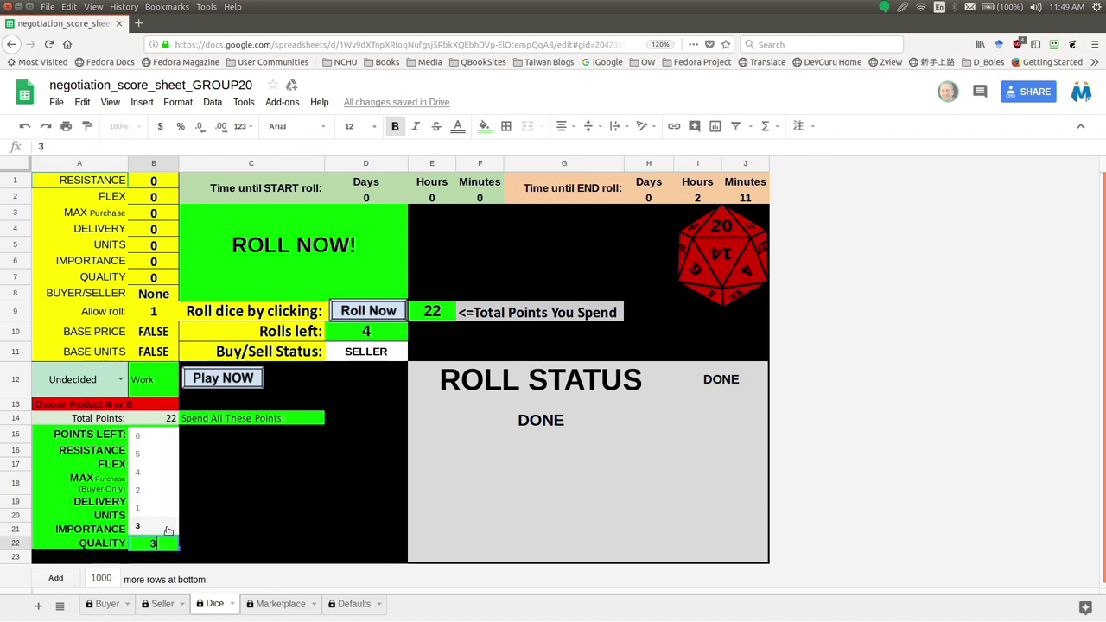
left_click(164, 474)
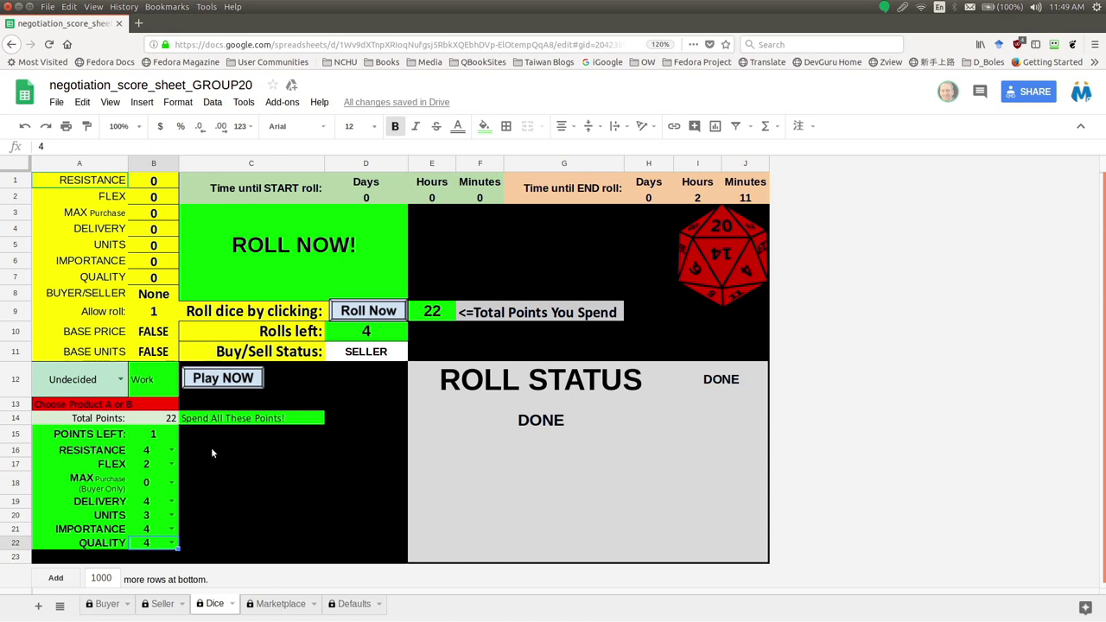
left_click(171, 465)
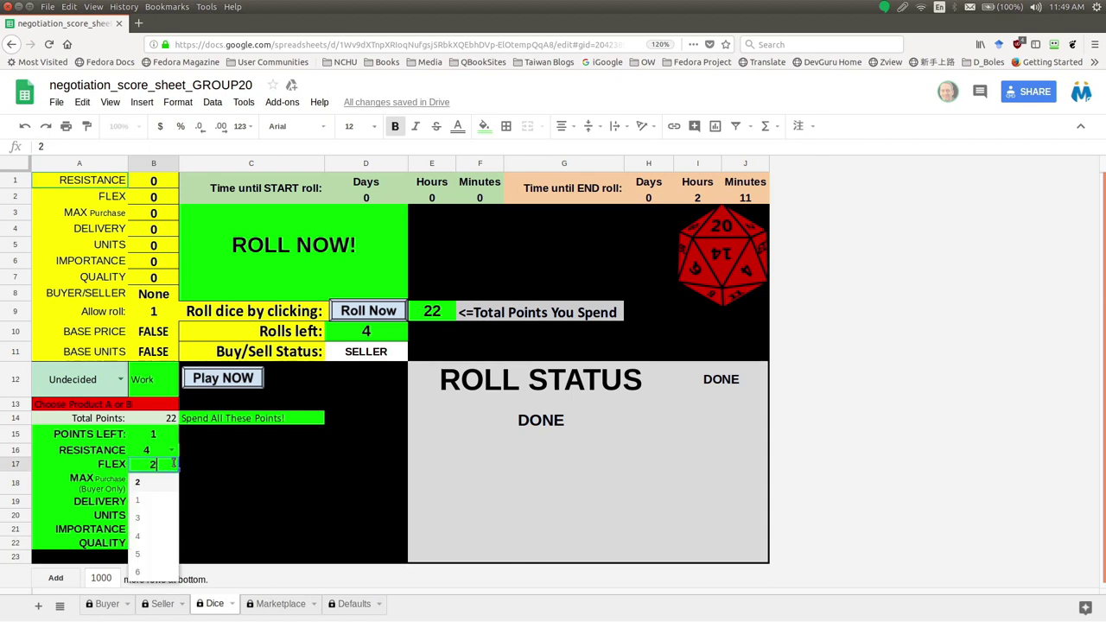
left_click(158, 518)
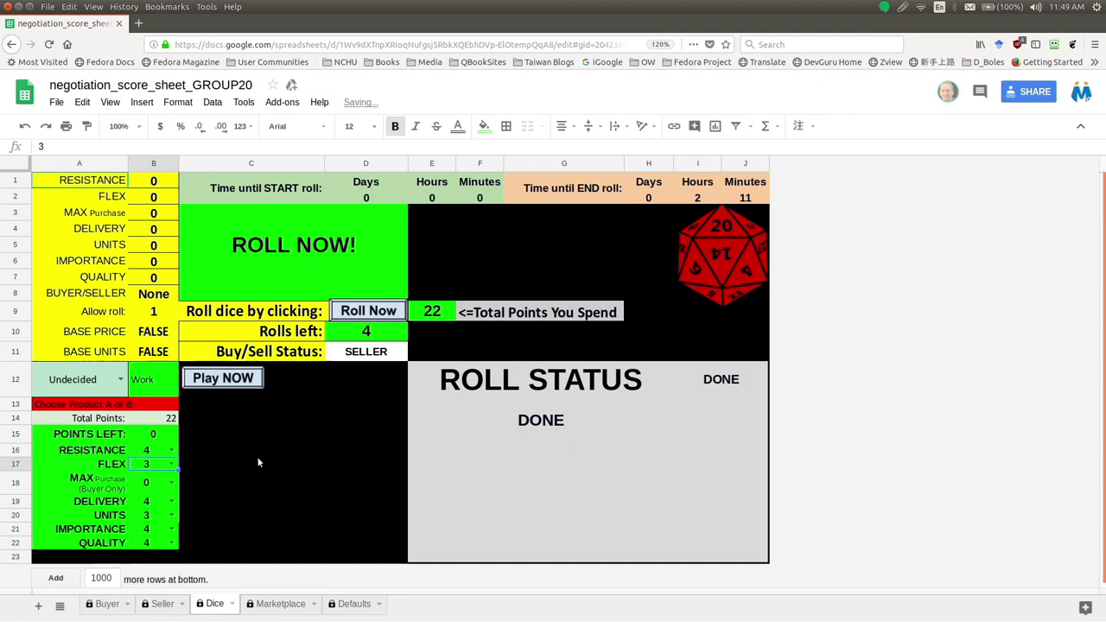
left_click(172, 465)
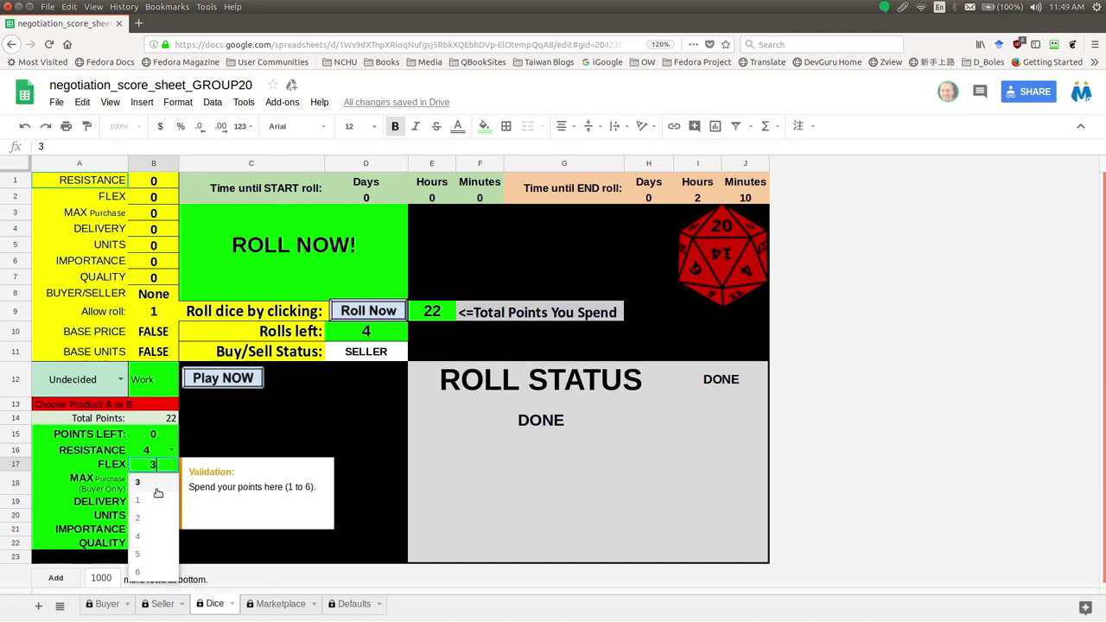
left_click(151, 536)
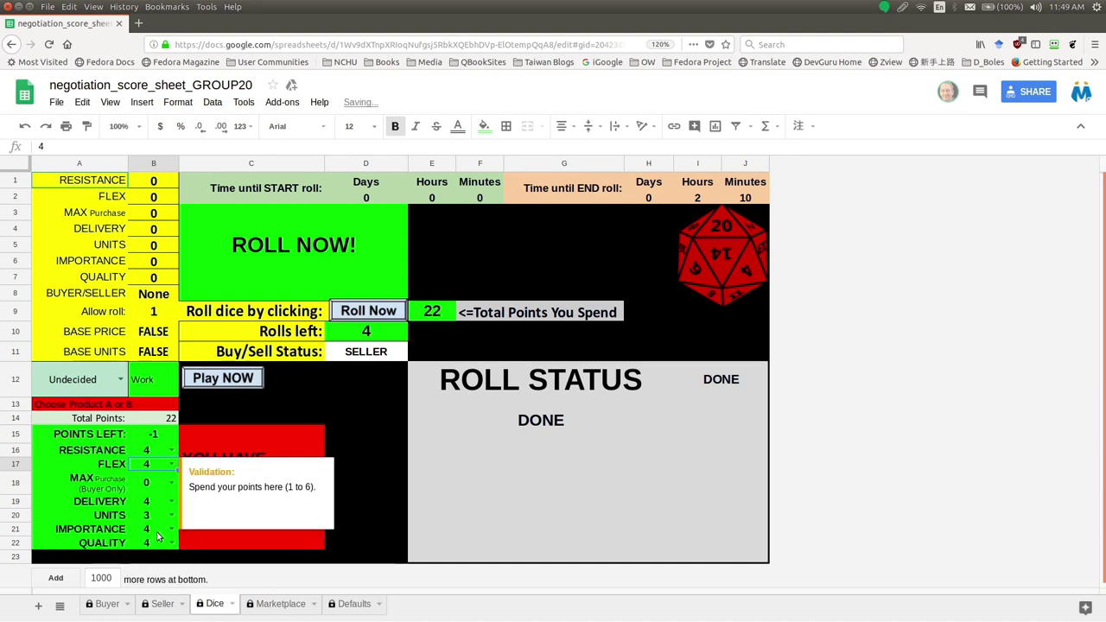
left_click(363, 458)
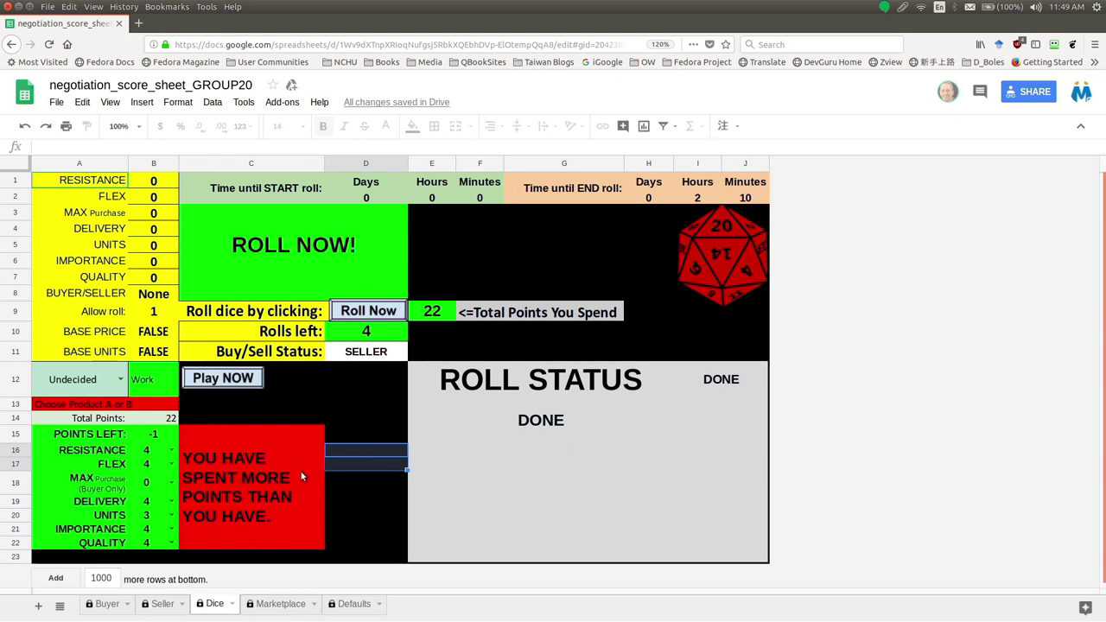
mouse_move(254, 427)
left_mouse_down()
mouse_move(205, 476)
mouse_move(275, 440)
left_mouse_up()
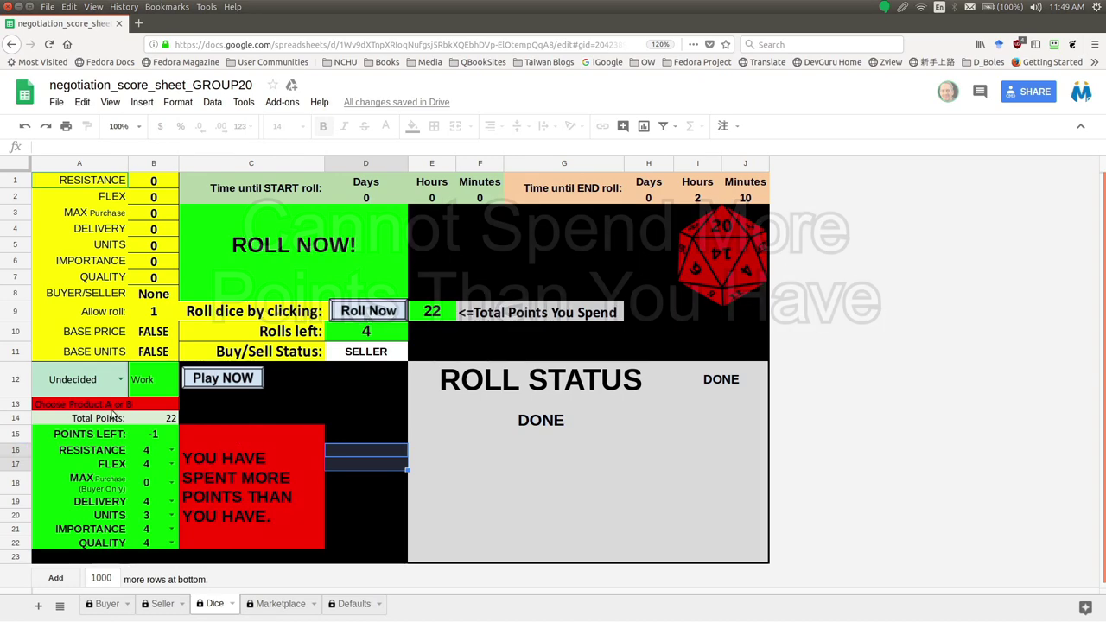
mouse_move(410, 340)
left_mouse_down()
mouse_move(438, 336)
mouse_move(406, 370)
left_mouse_up()
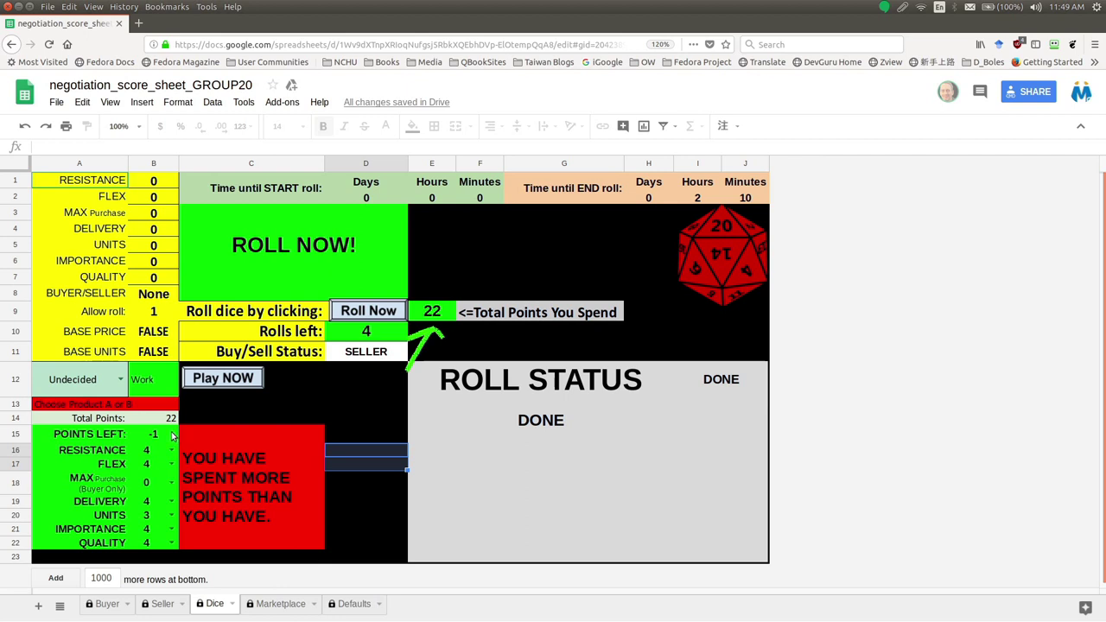
left_click_drag(419, 381, 279, 397)
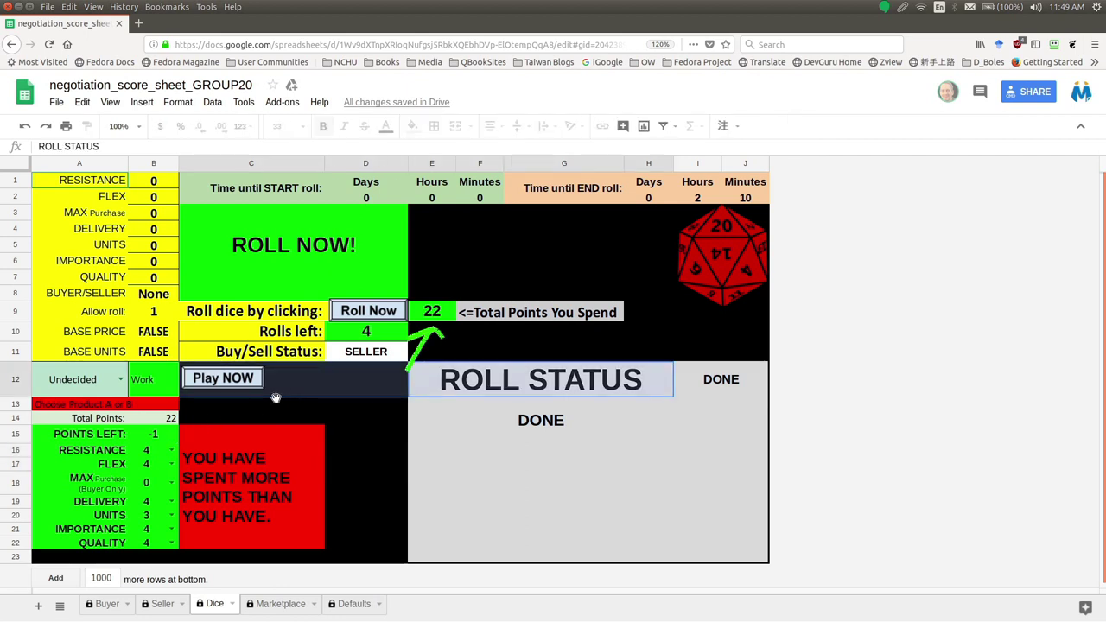
left_click(421, 381)
key("Down")
key("Down")
mouse_move(420, 381)
left_mouse_down()
mouse_move(177, 432)
mouse_move(193, 437)
left_mouse_up()
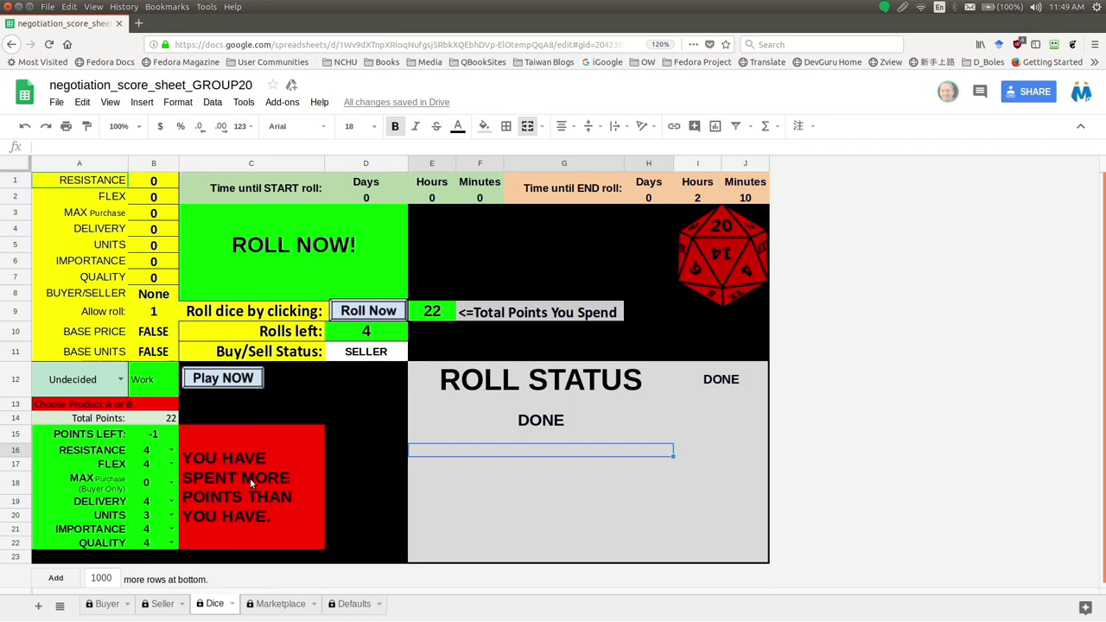
Step: Run the Play NOW check with 'jjjjj' as the human check and decline locking in the numbers
left_click(232, 383)
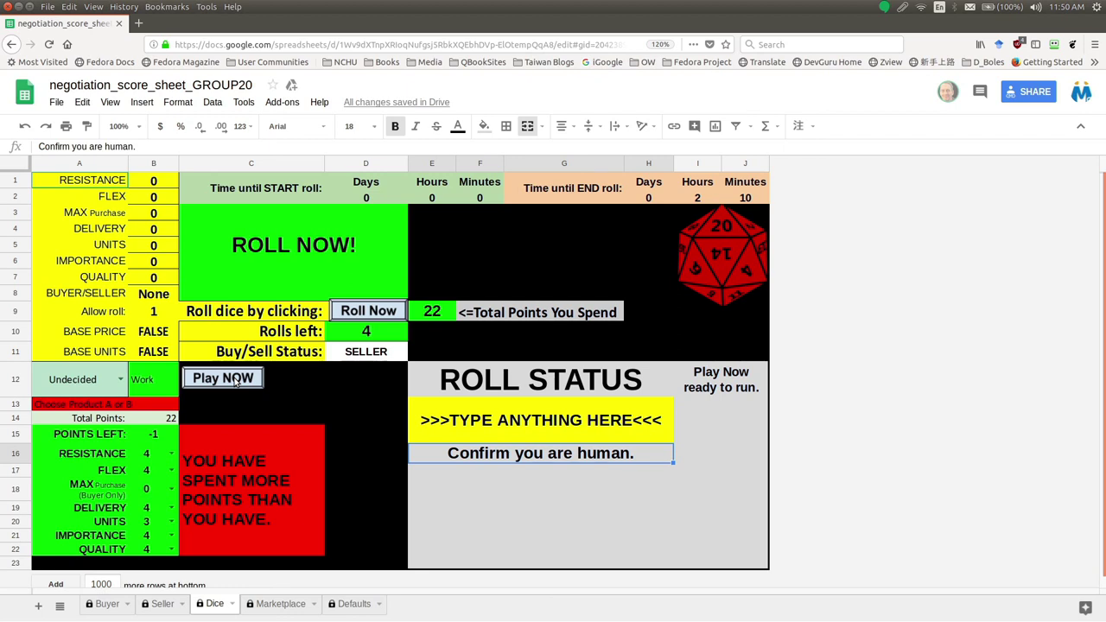
left_click(503, 423)
type("jjjjj")
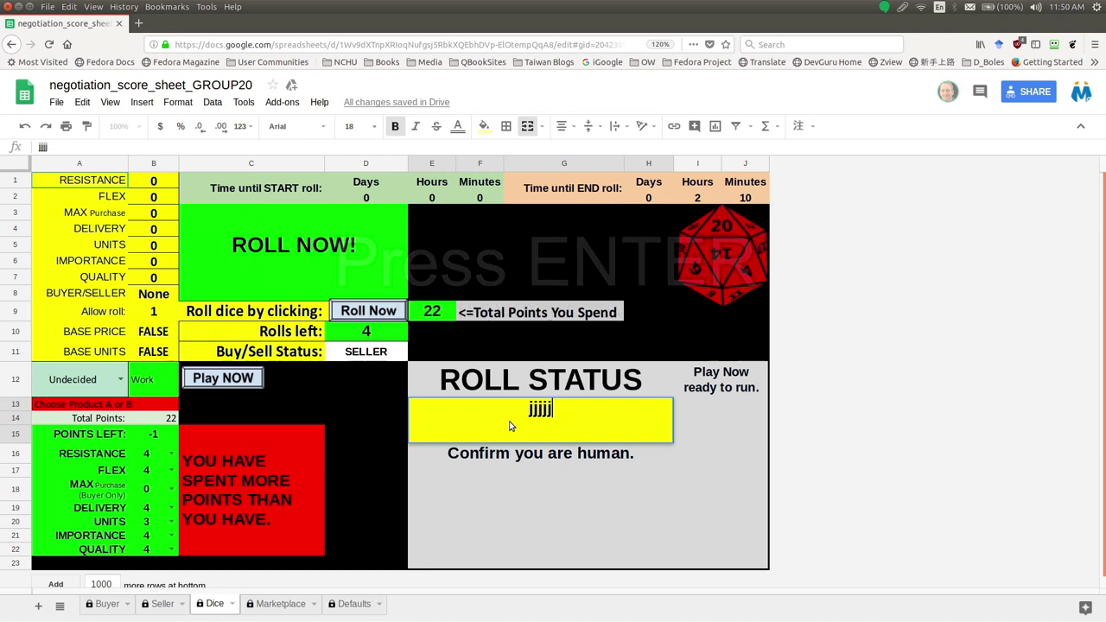
key("Return")
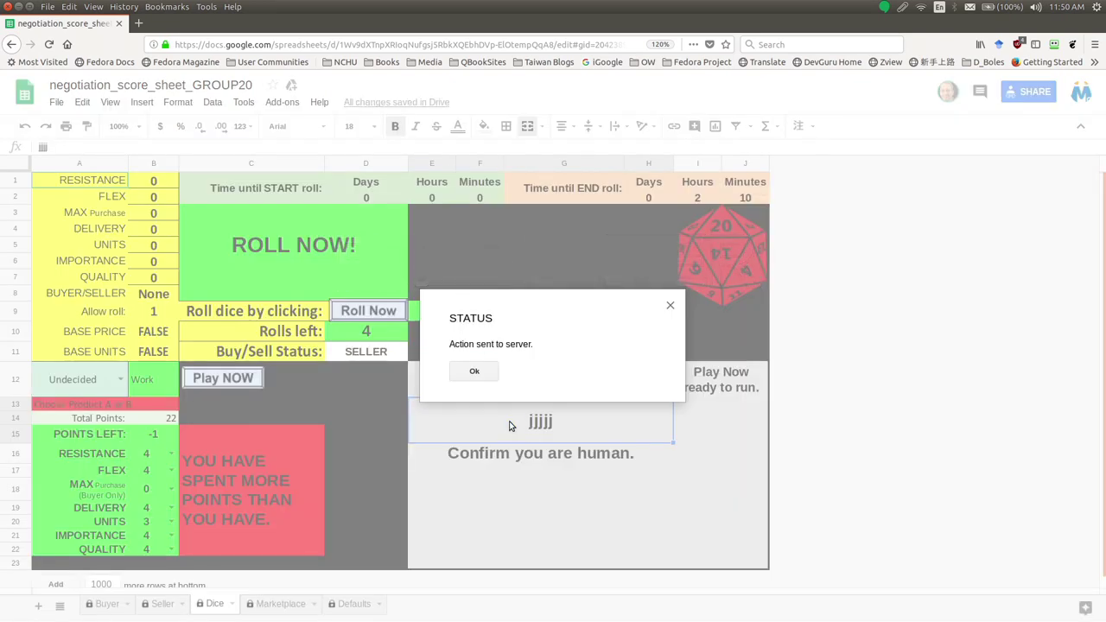
left_click(474, 373)
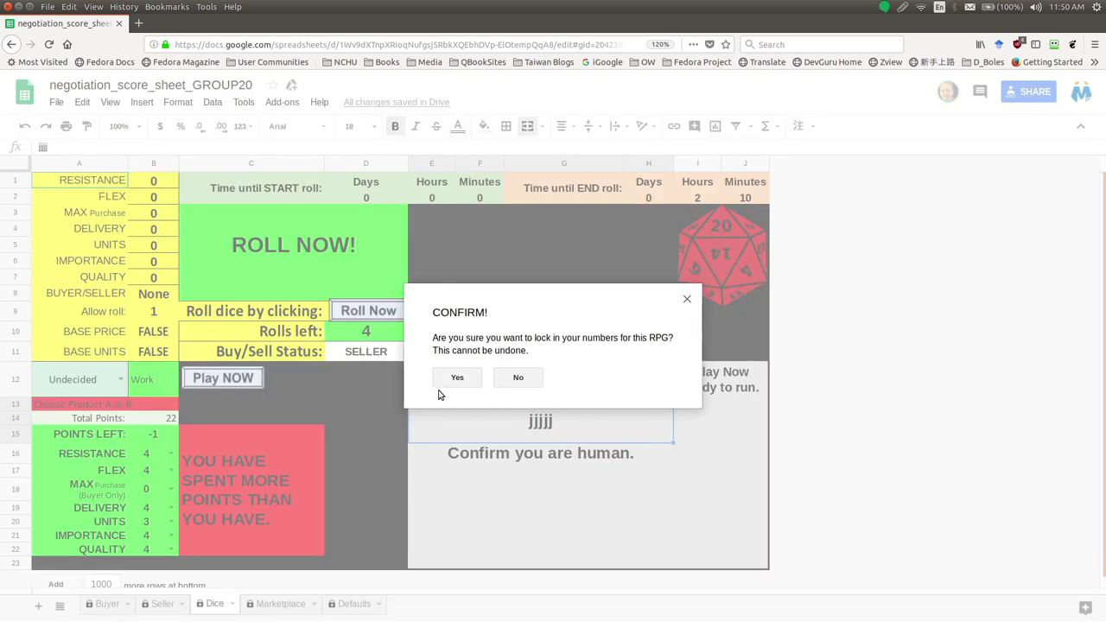
left_click(520, 378)
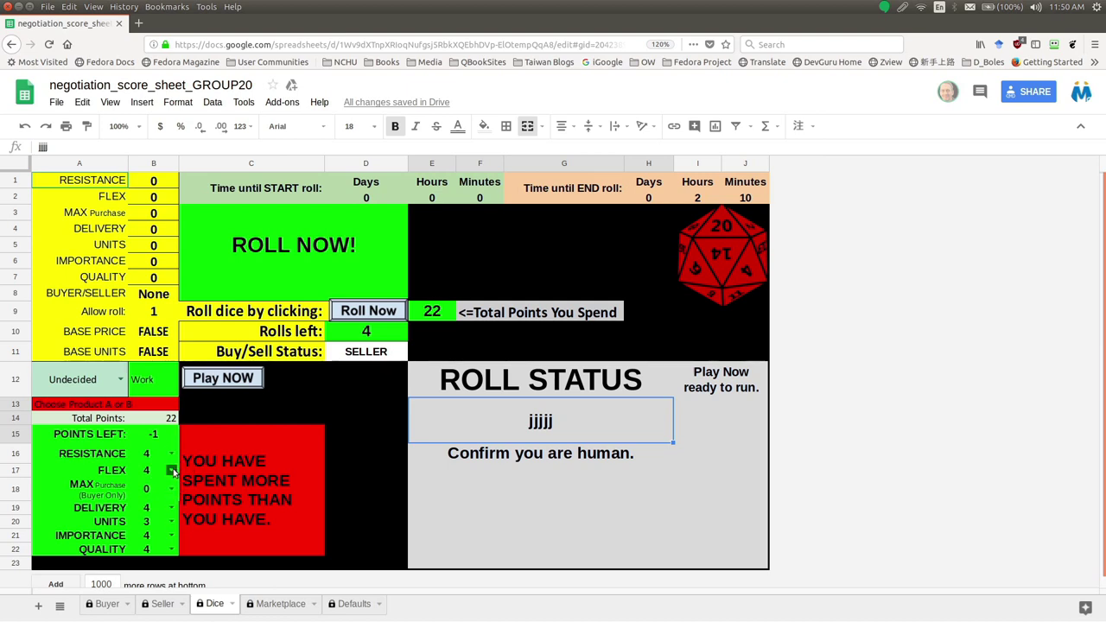
Step: Lower FLEX to 3 so Points Left returns to 0, declining the lock-in again
left_click(172, 470)
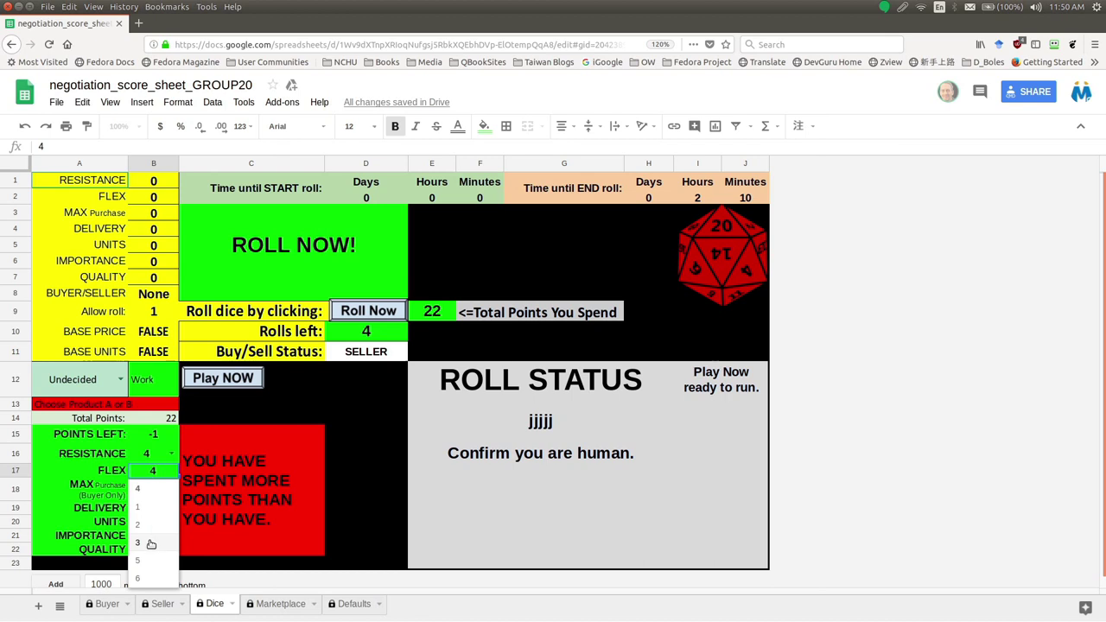
left_click(152, 543)
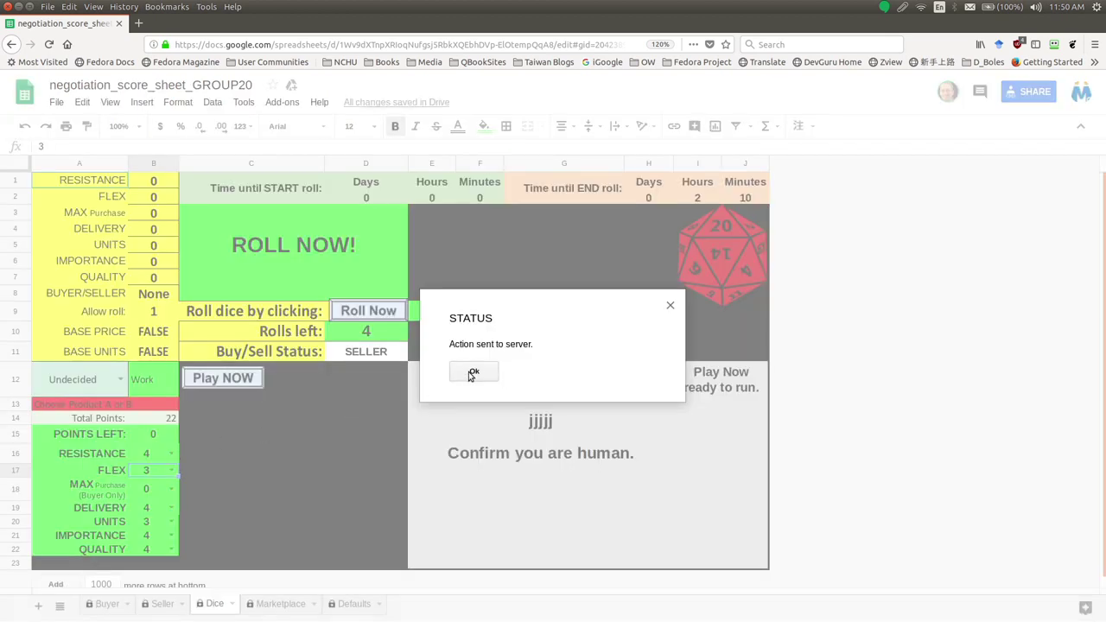
left_click(475, 372)
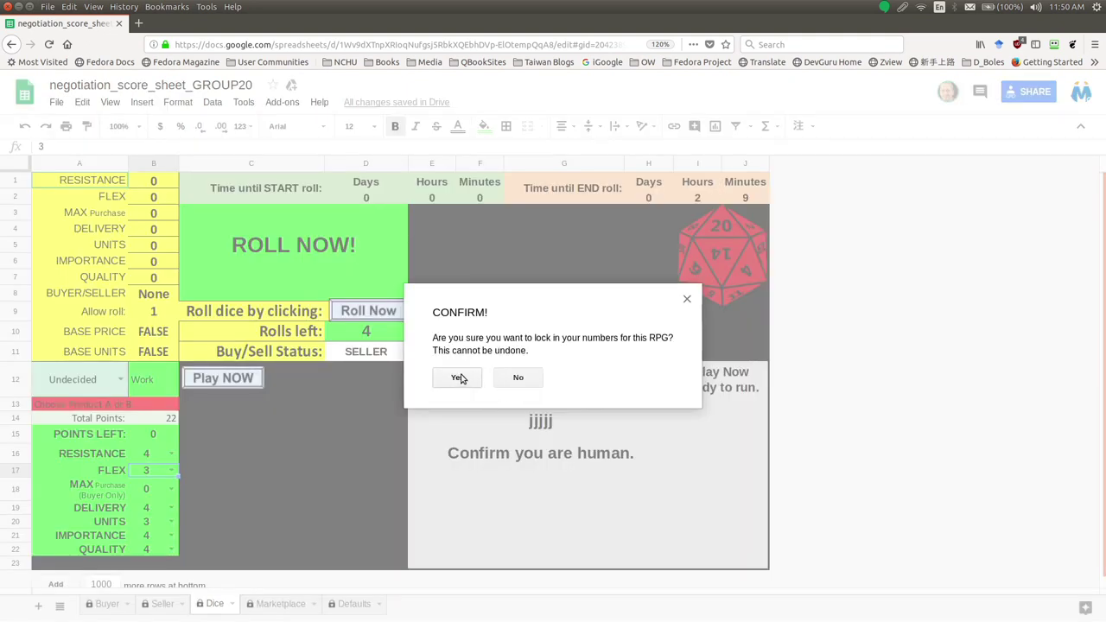
left_click(518, 379)
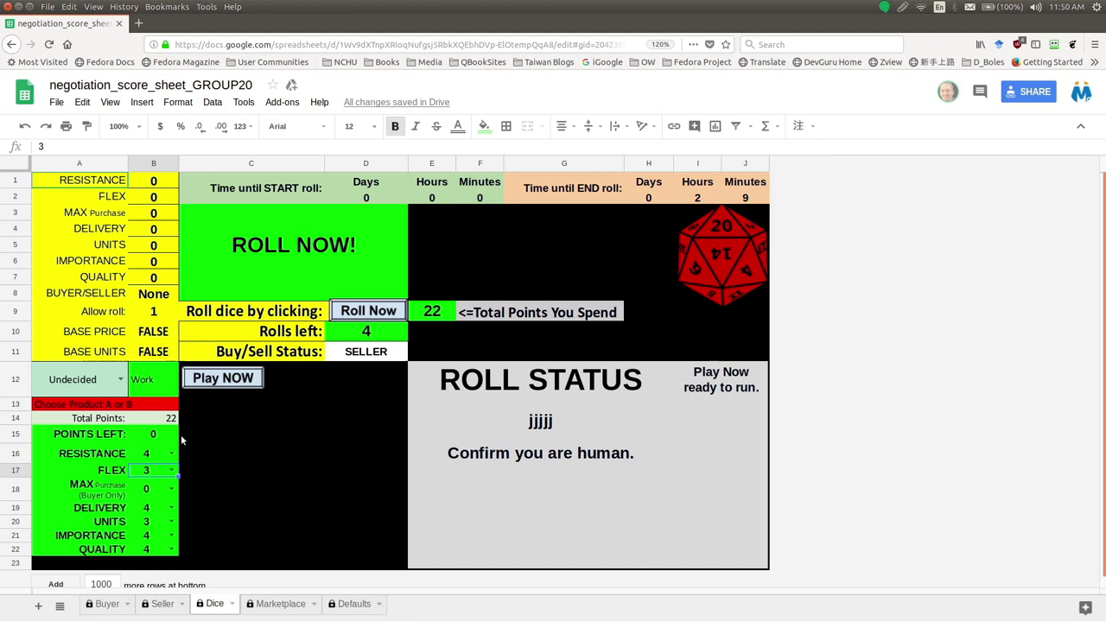
left_click(172, 454)
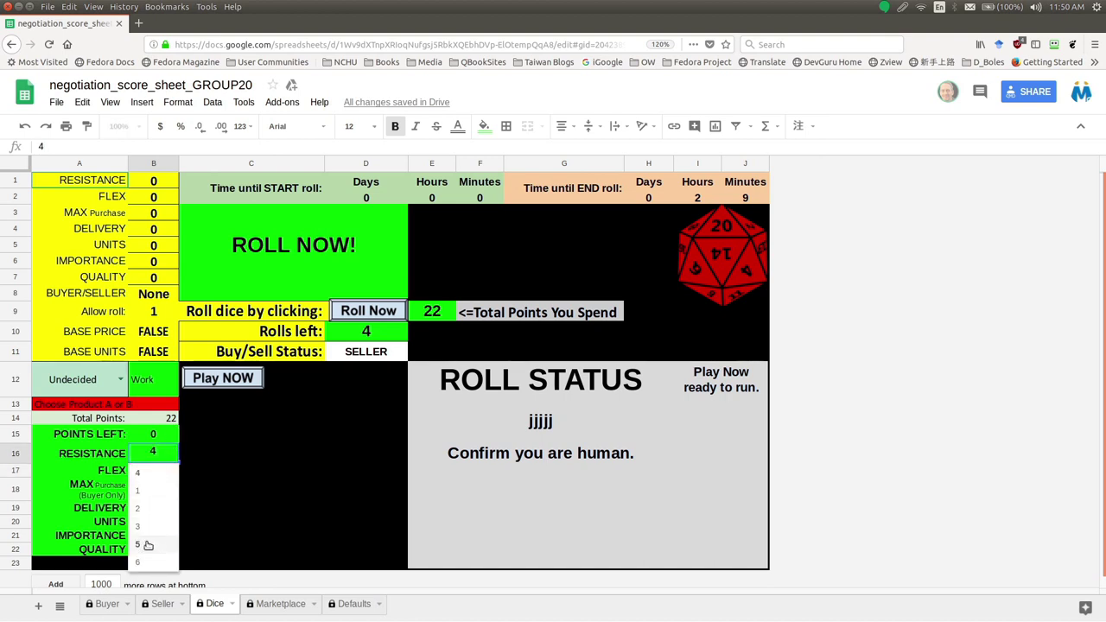
Step: Raise RESISTANCE to 5, accept the lock-in, and dismiss the must-choose-a-product warning
left_click(152, 544)
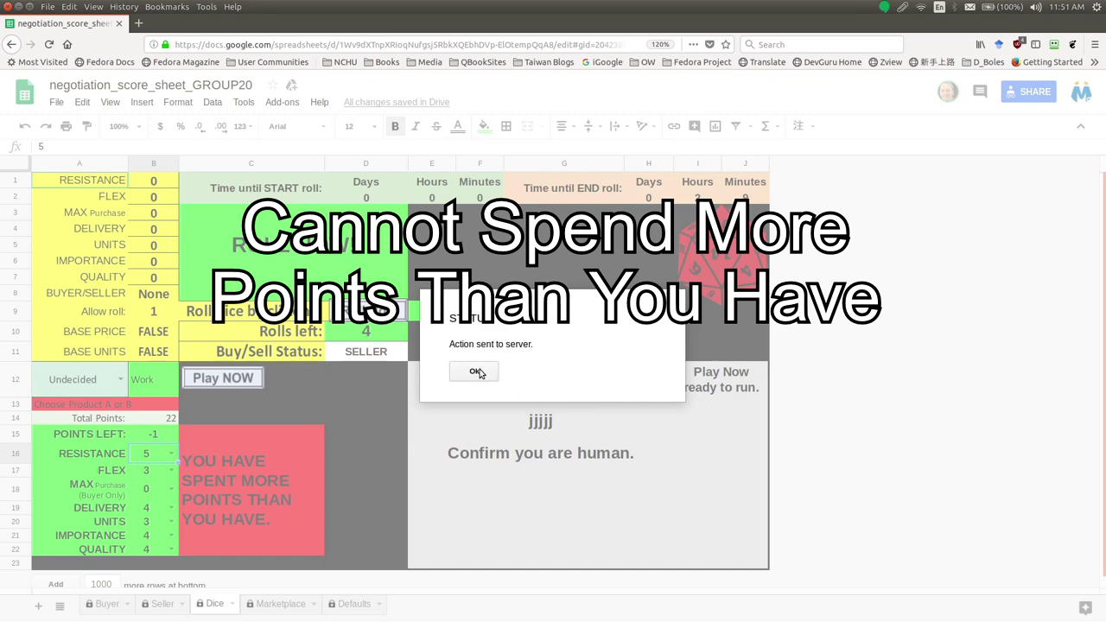
left_click(481, 371)
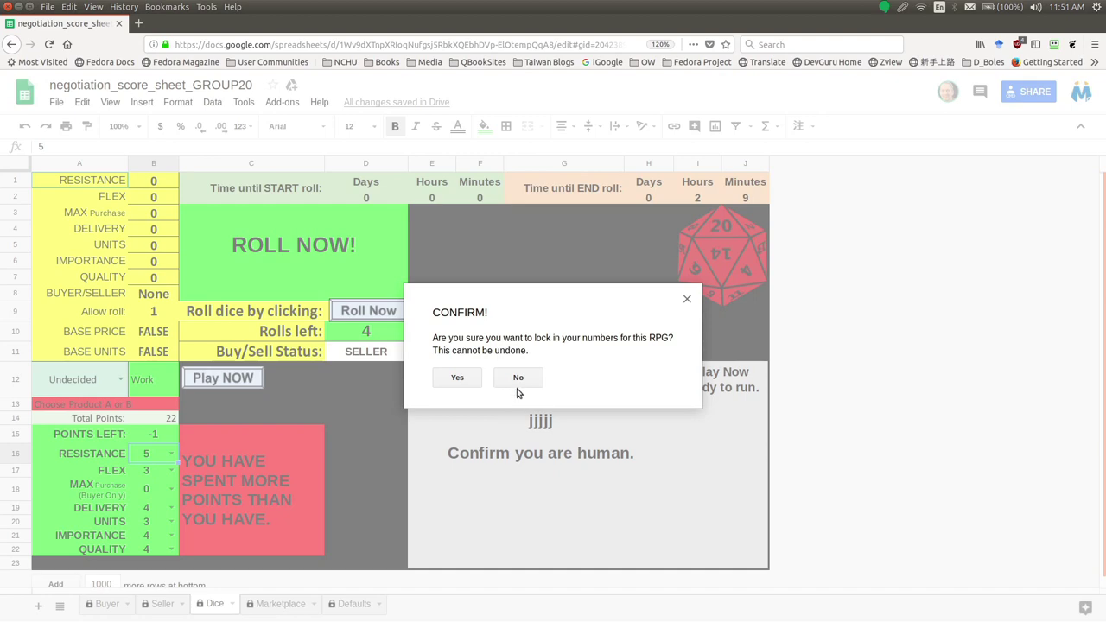
left_click(458, 380)
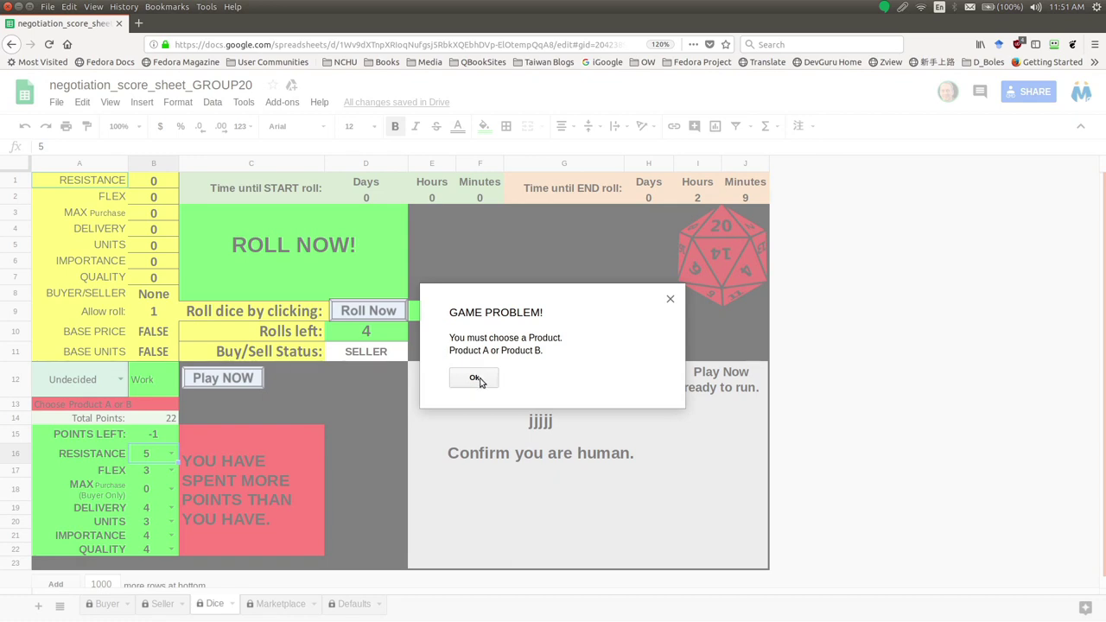
left_click(477, 381)
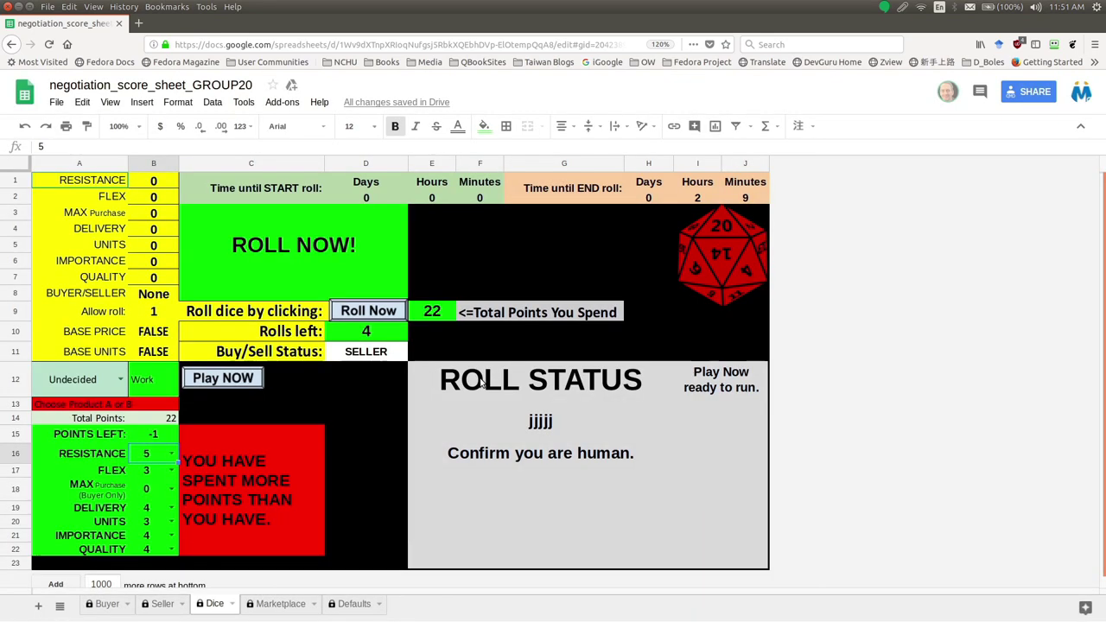
Step: Set the row 12 product to A, the Sports Carry Duffle Bag, after briefly trying B
left_click(120, 381)
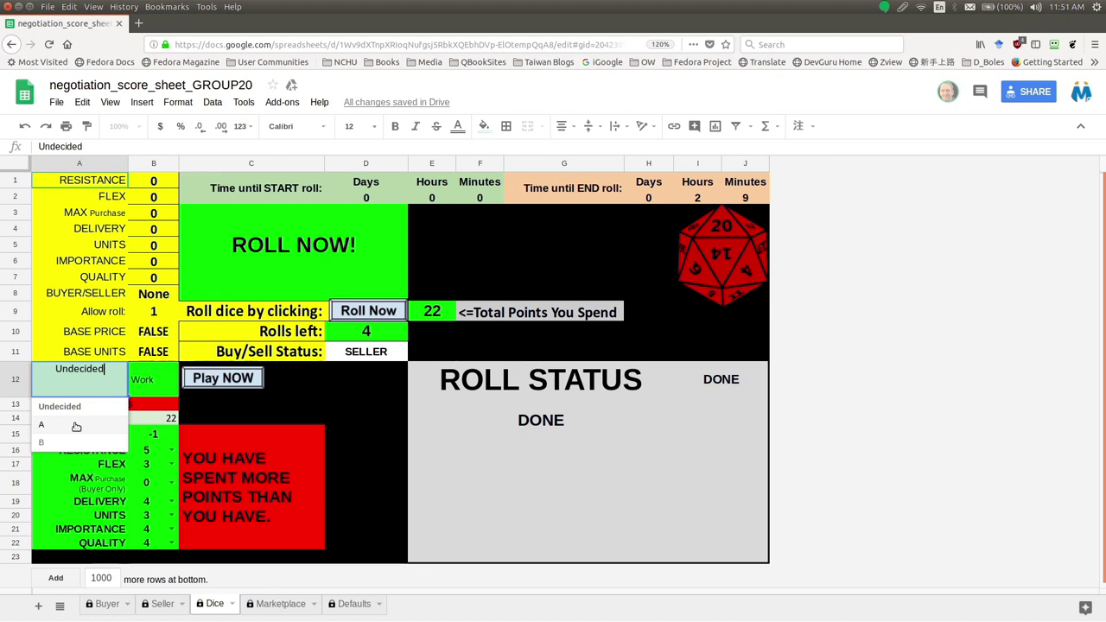
left_click(76, 425)
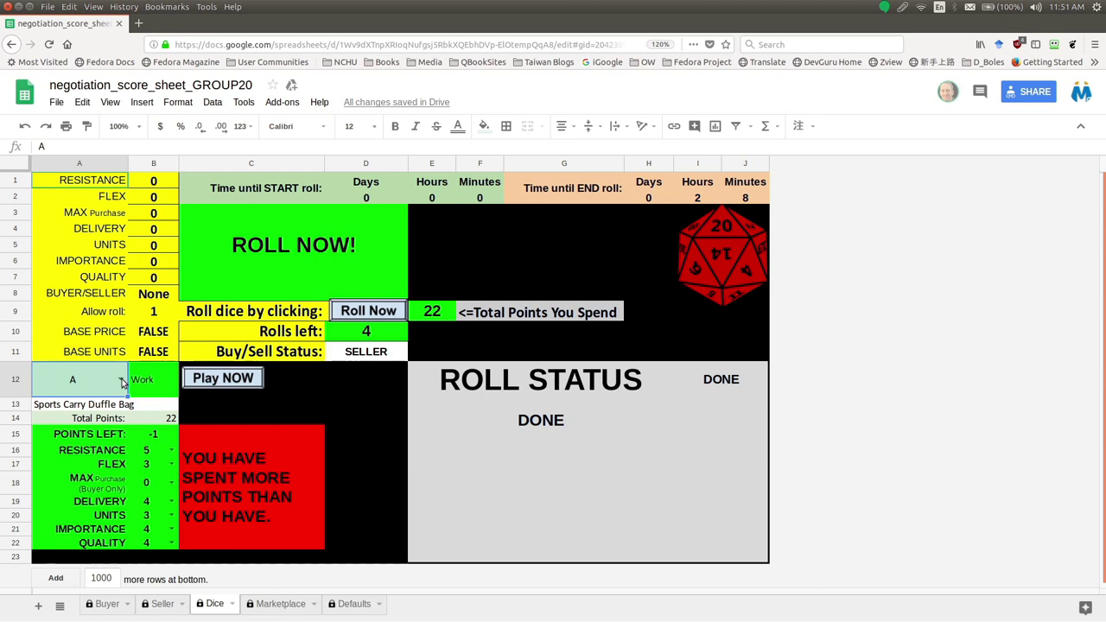
left_click(122, 383)
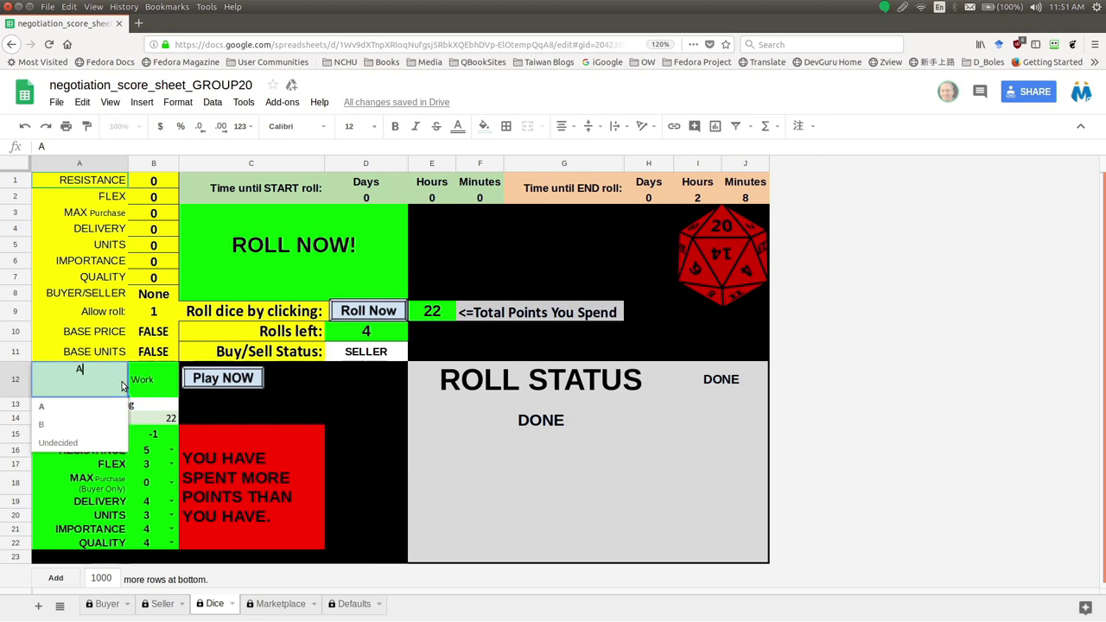
left_click(71, 422)
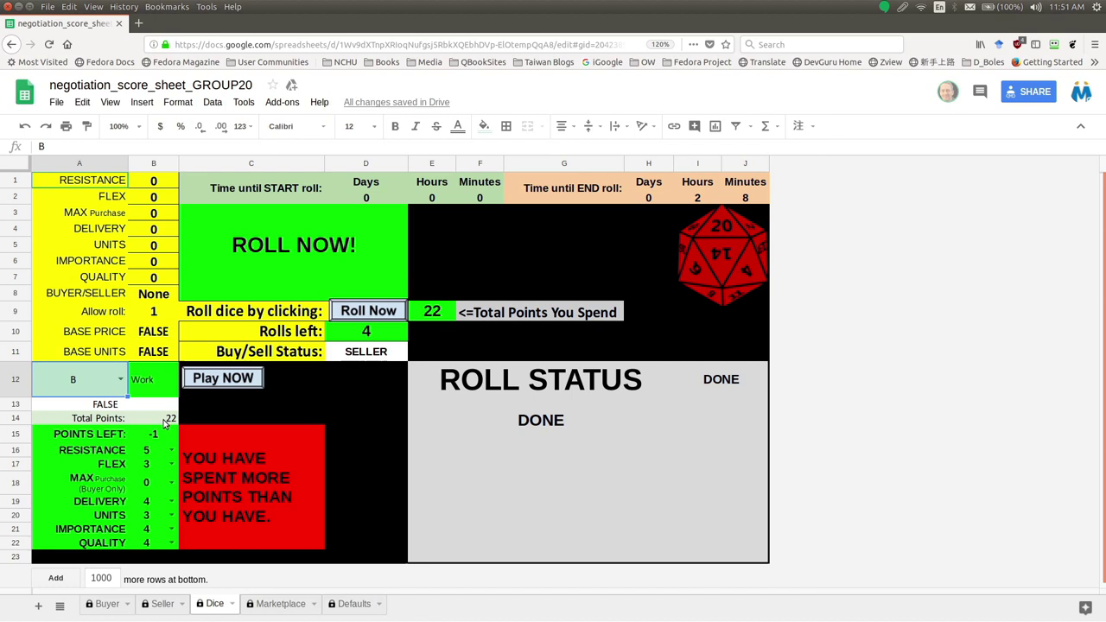
left_click(119, 382)
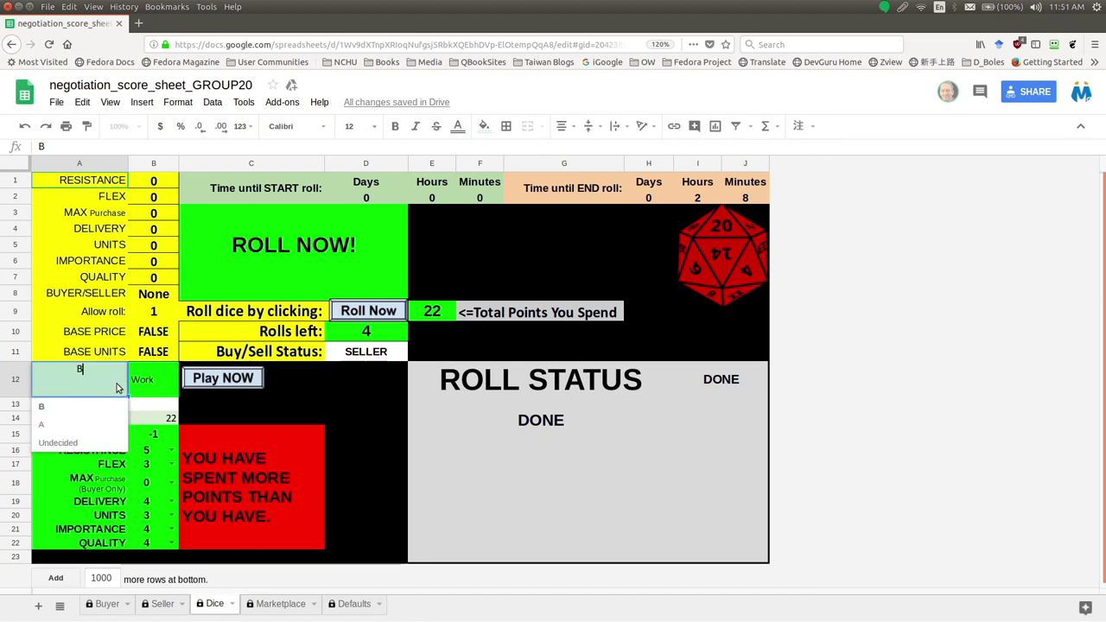
left_click(86, 431)
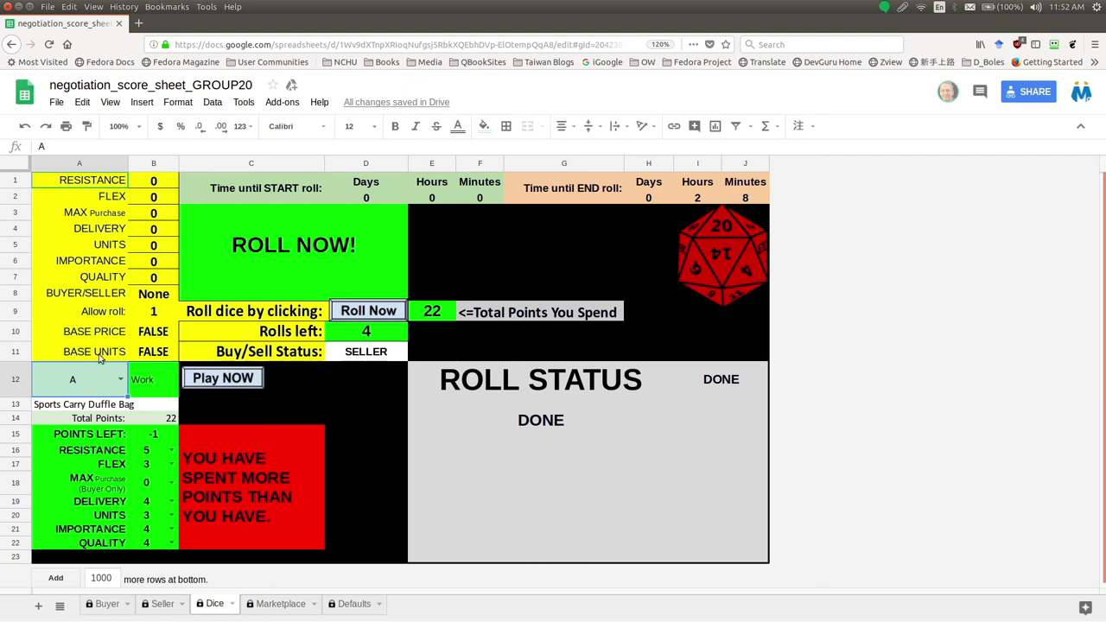
mouse_move(226, 356)
left_mouse_down()
mouse_move(264, 400)
mouse_move(248, 356)
left_mouse_up()
Step: Run Play NOW with 'abc' entered as the human check
left_click(233, 377)
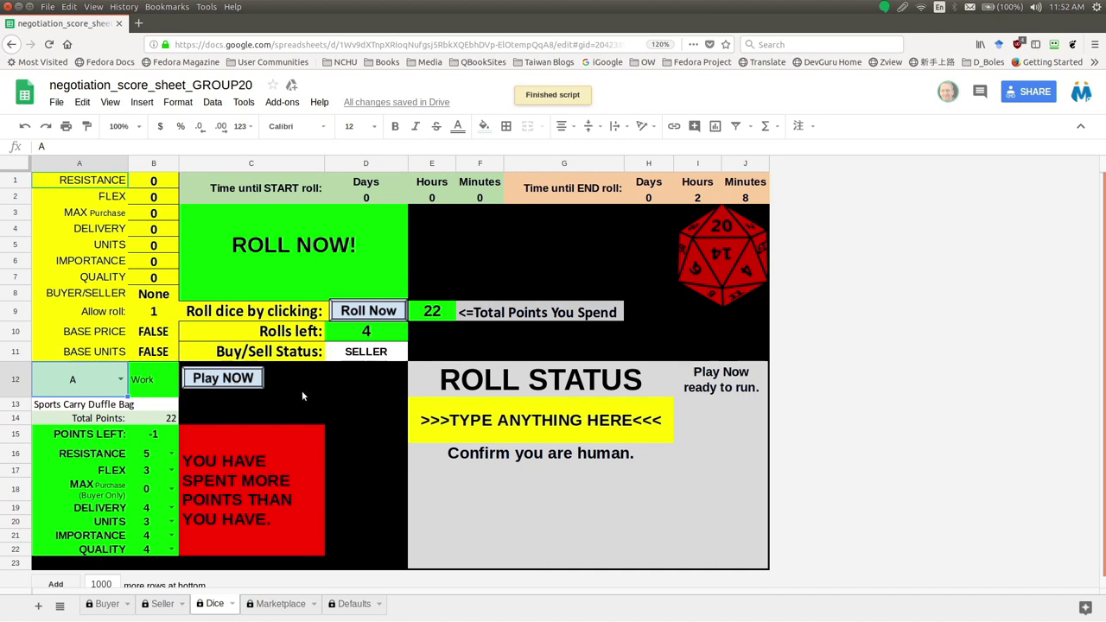
left_click(501, 423)
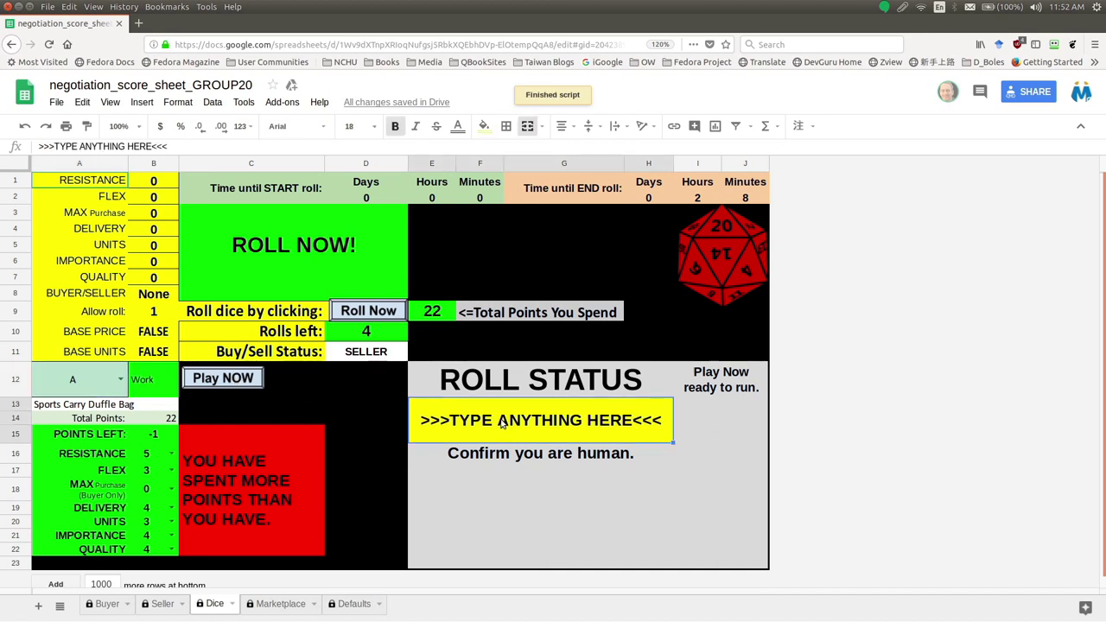
type("abc")
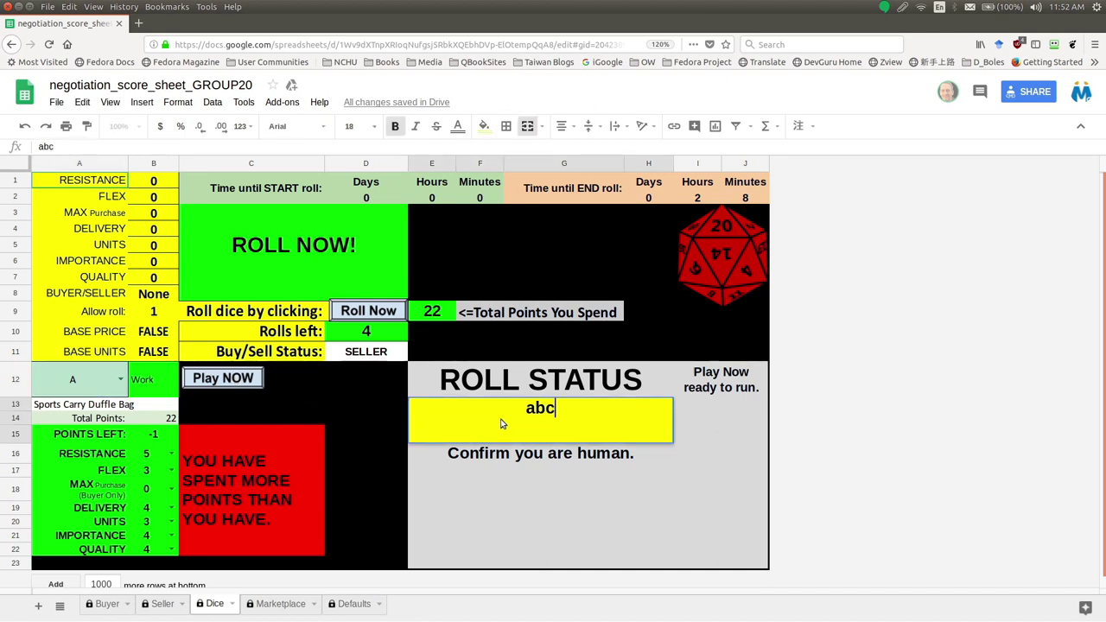
left_click(501, 424)
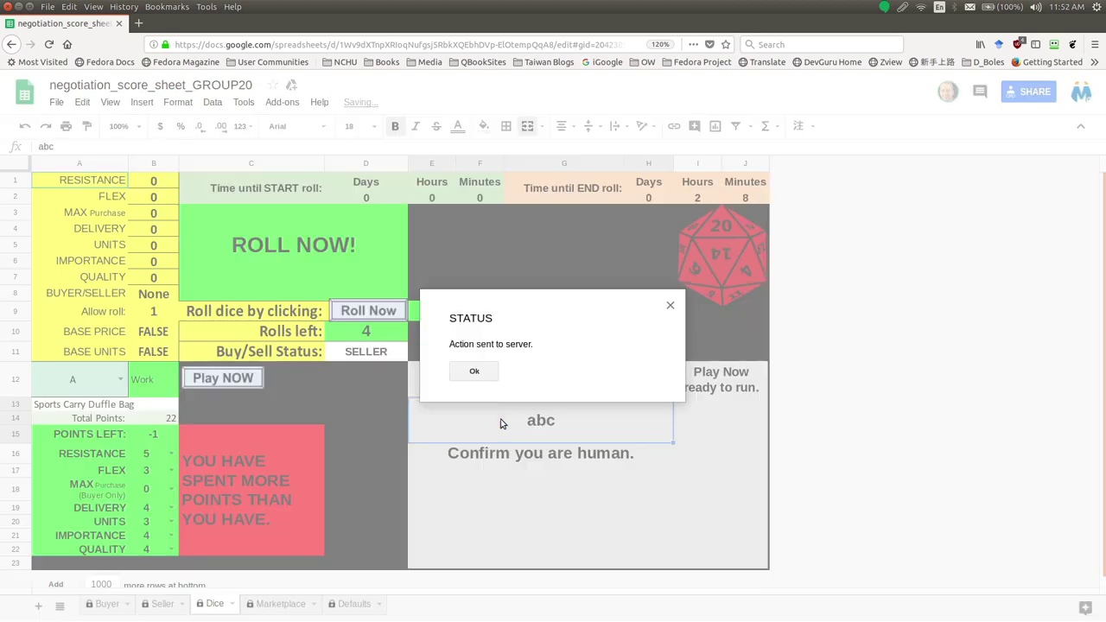
left_click(472, 373)
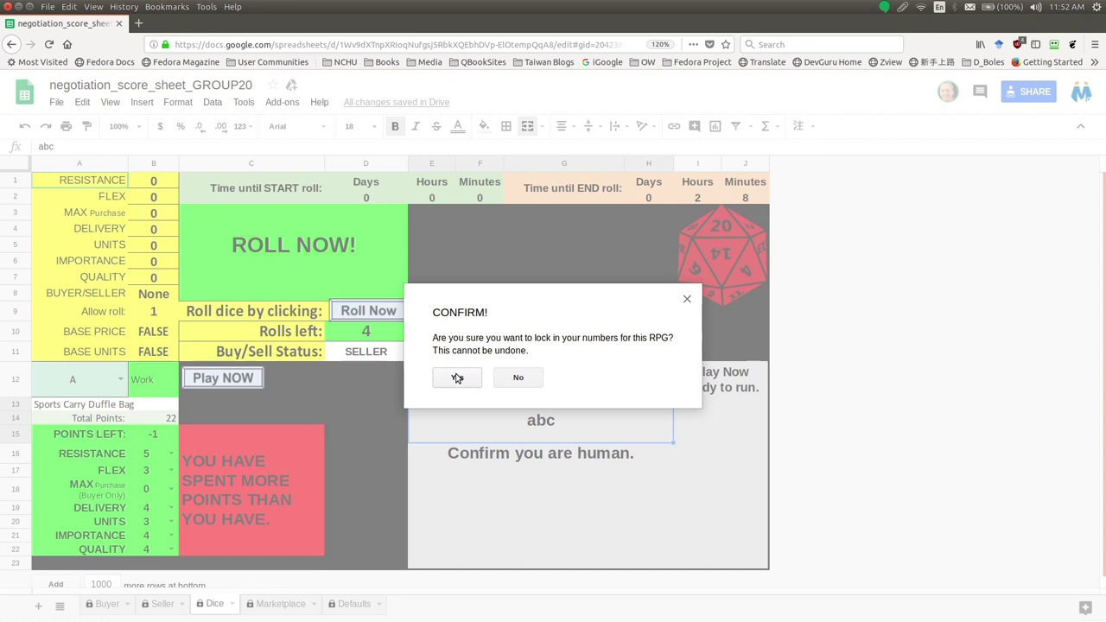
Step: Confirm locking in the numbers and dismiss the too-many-points warning
left_click(457, 378)
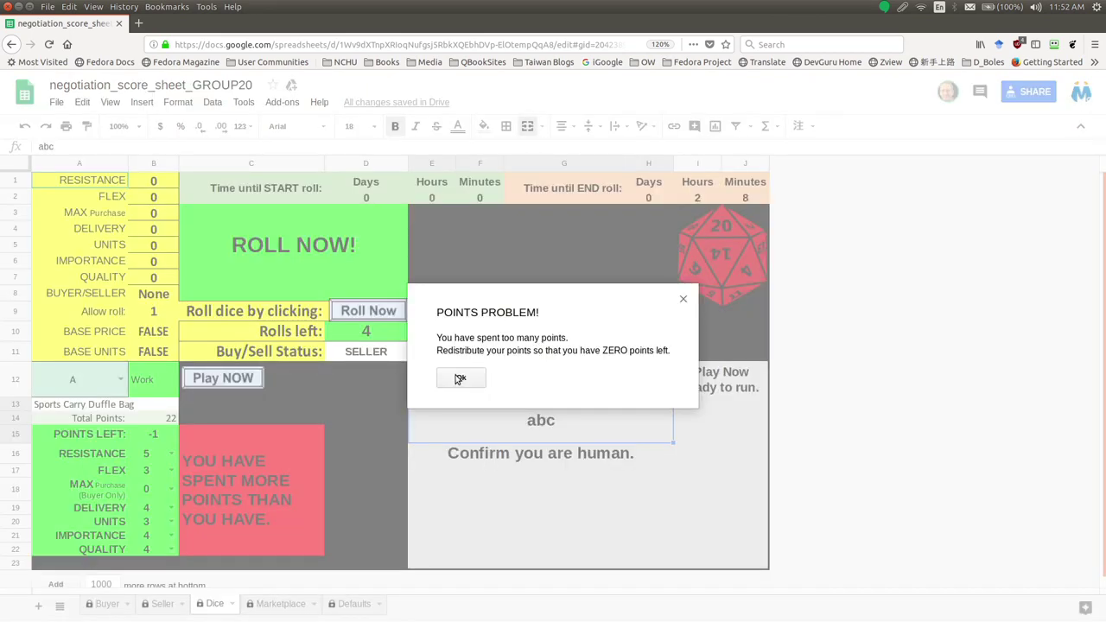
mouse_move(484, 301)
left_mouse_down()
mouse_move(545, 326)
mouse_move(489, 294)
left_mouse_up()
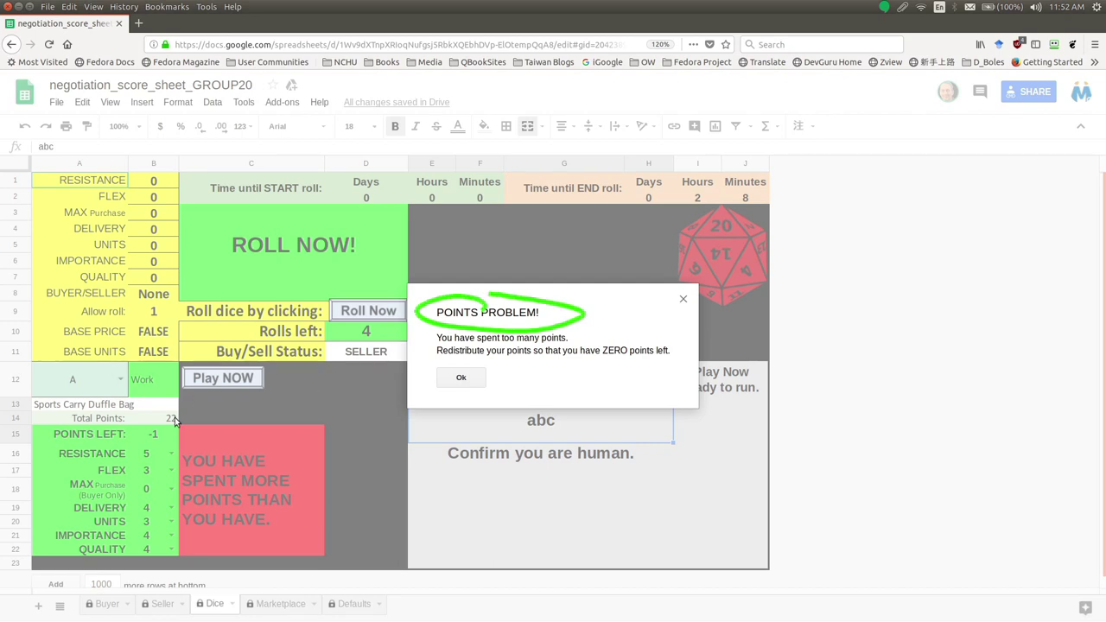
left_click_drag(165, 423, 160, 413)
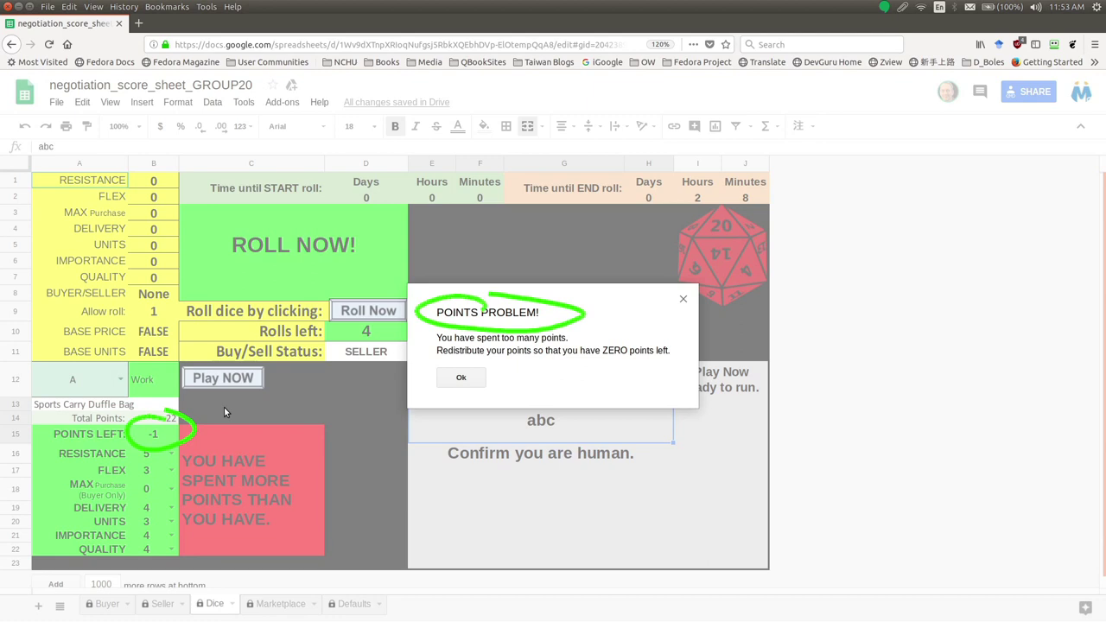
left_click(459, 381)
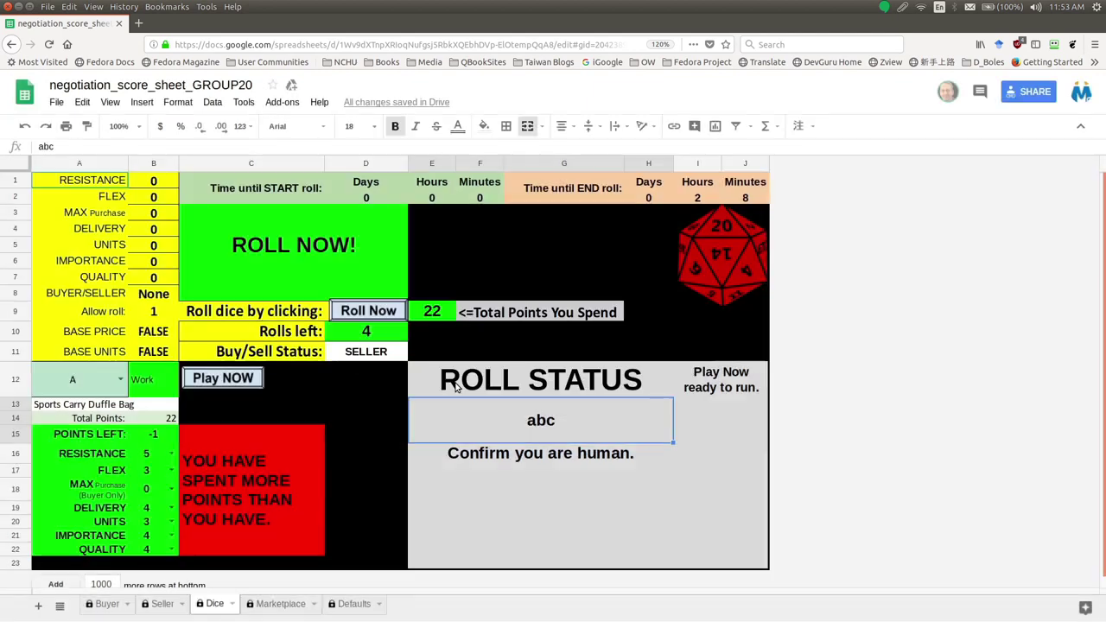
Step: Lower RESISTANCE to 4, run Play NOW with 'abcdef' as the human check, and confirm lock-in
left_click(174, 453)
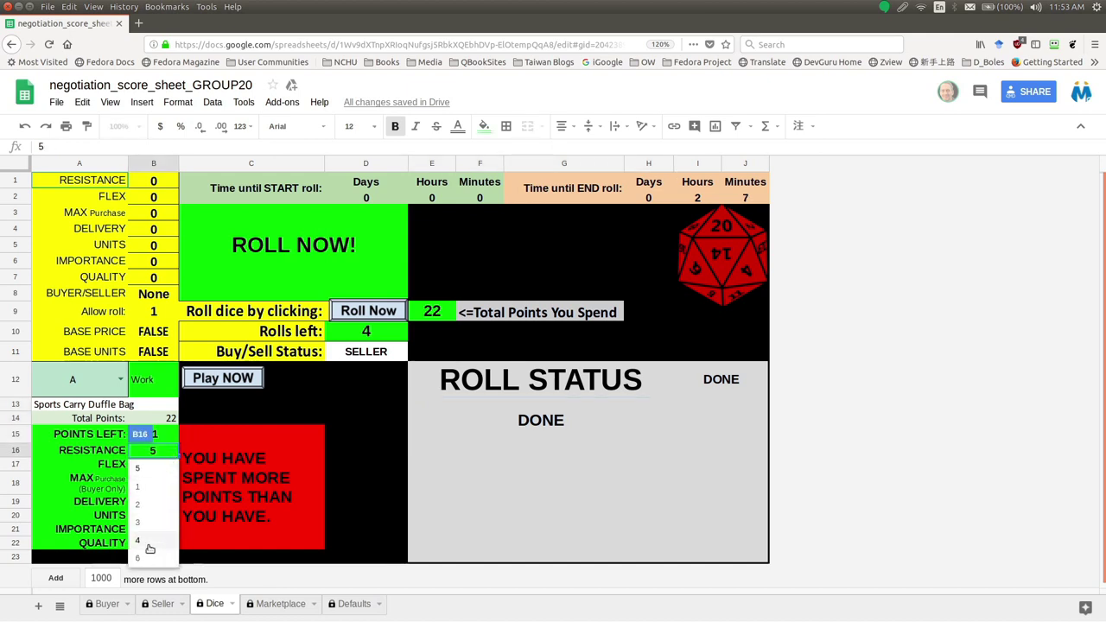
left_click(154, 542)
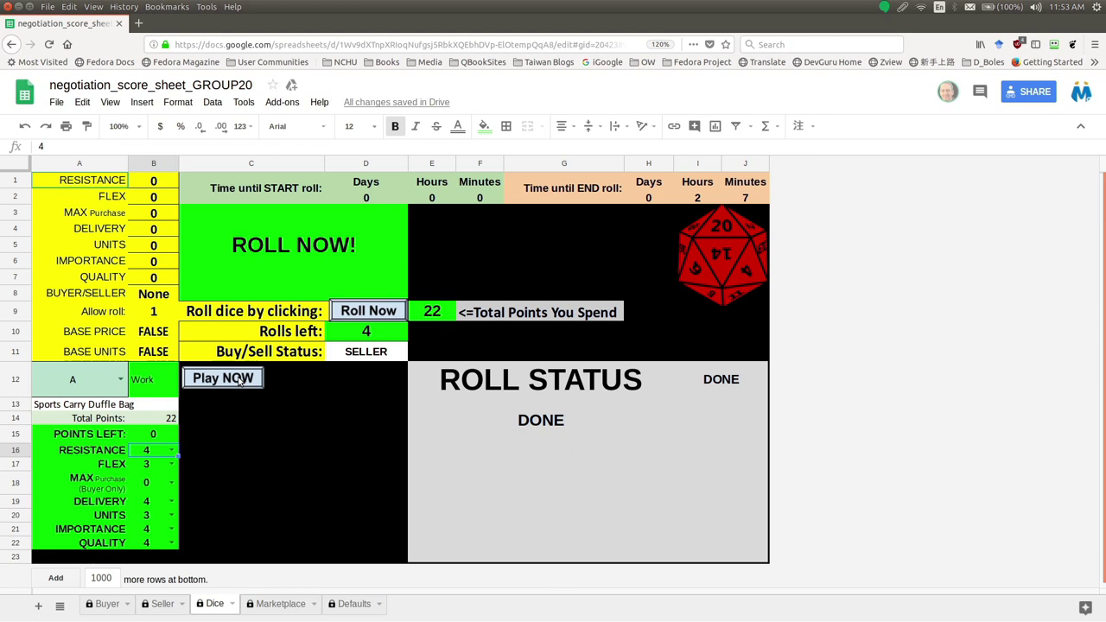
left_click(239, 383)
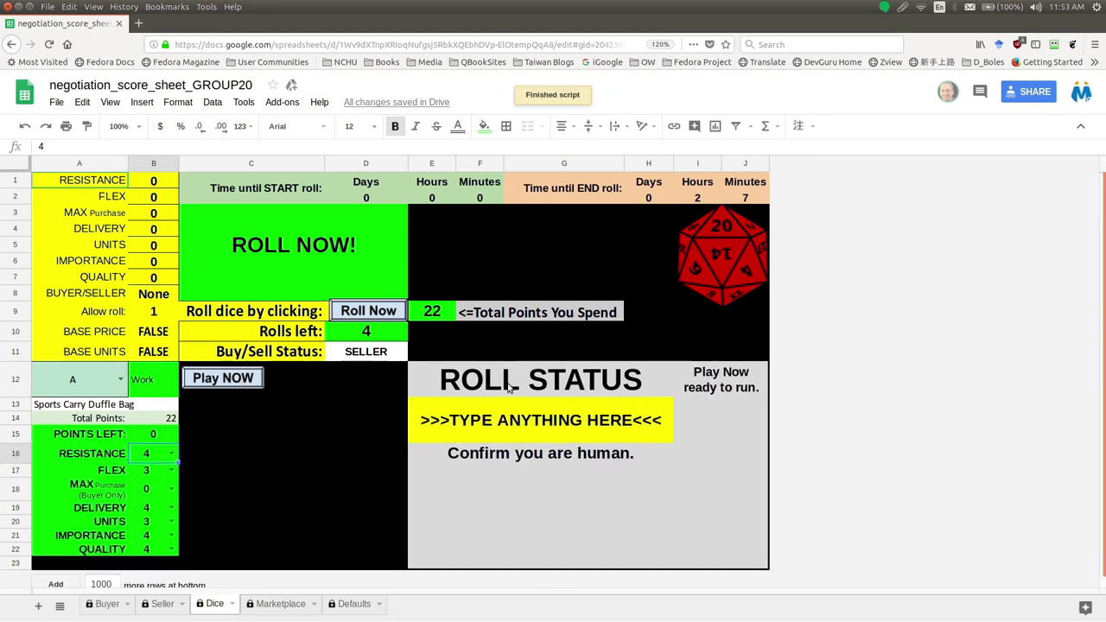
left_click(539, 437)
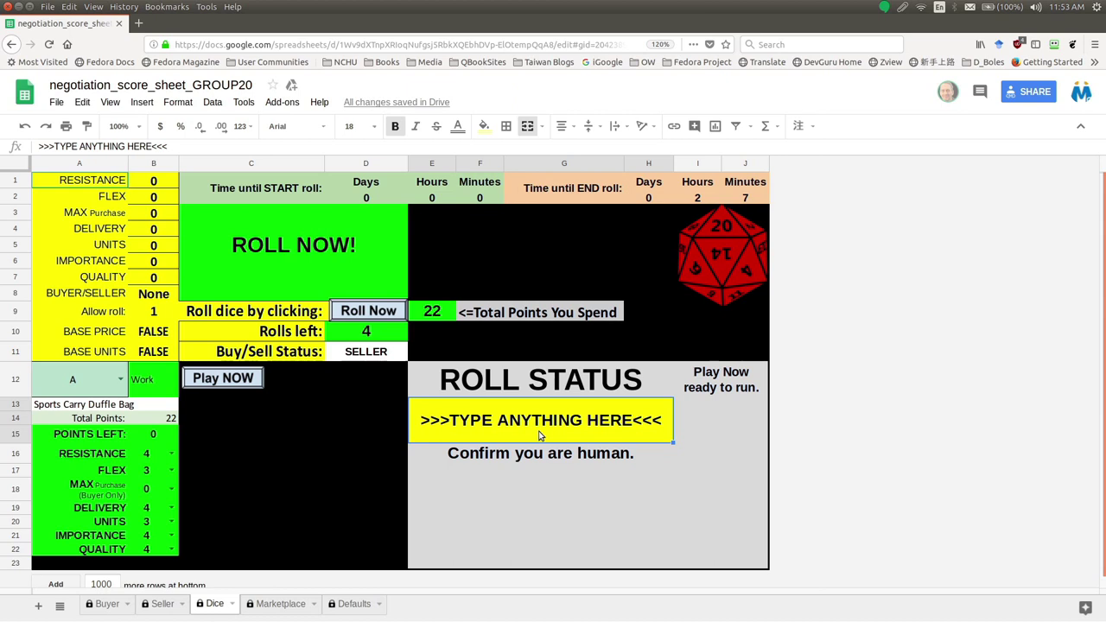
type("abcdef")
key("Return")
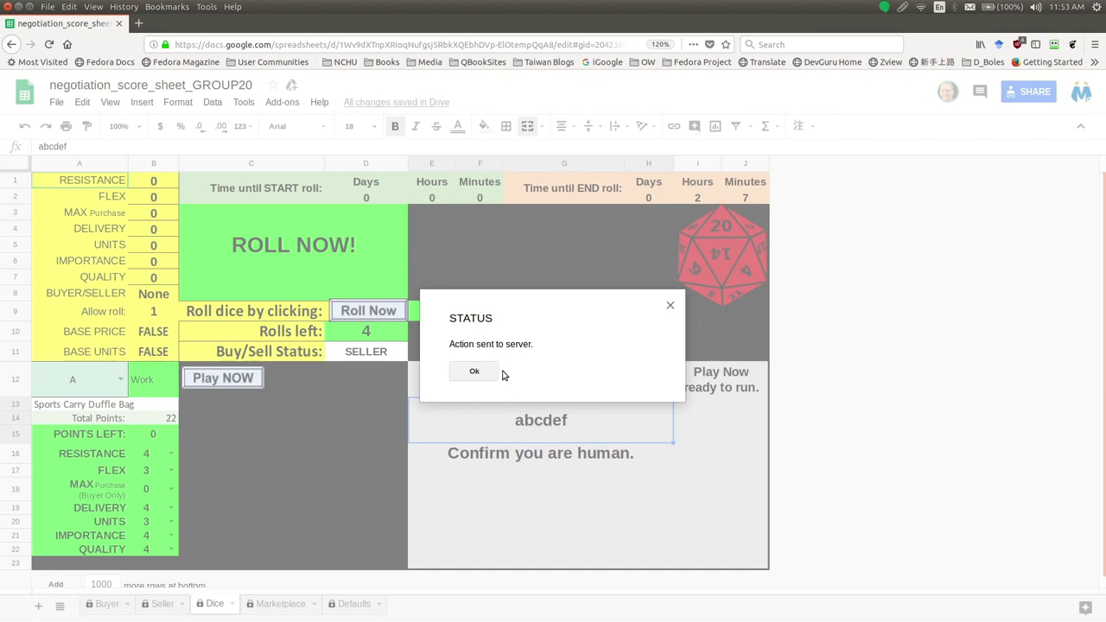
left_click(484, 376)
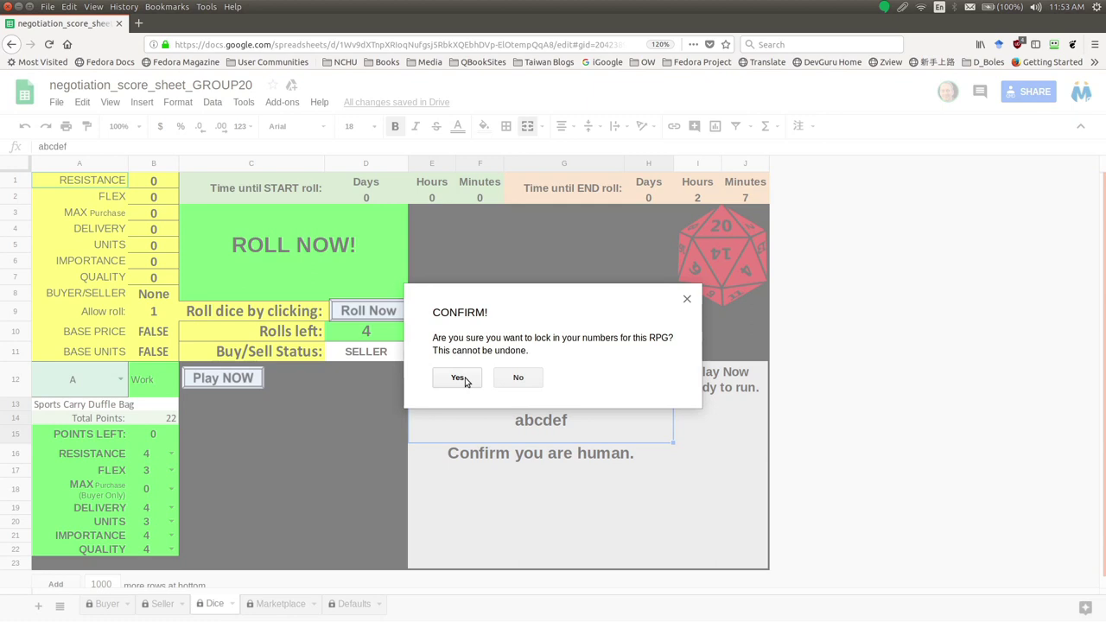
left_click(458, 379)
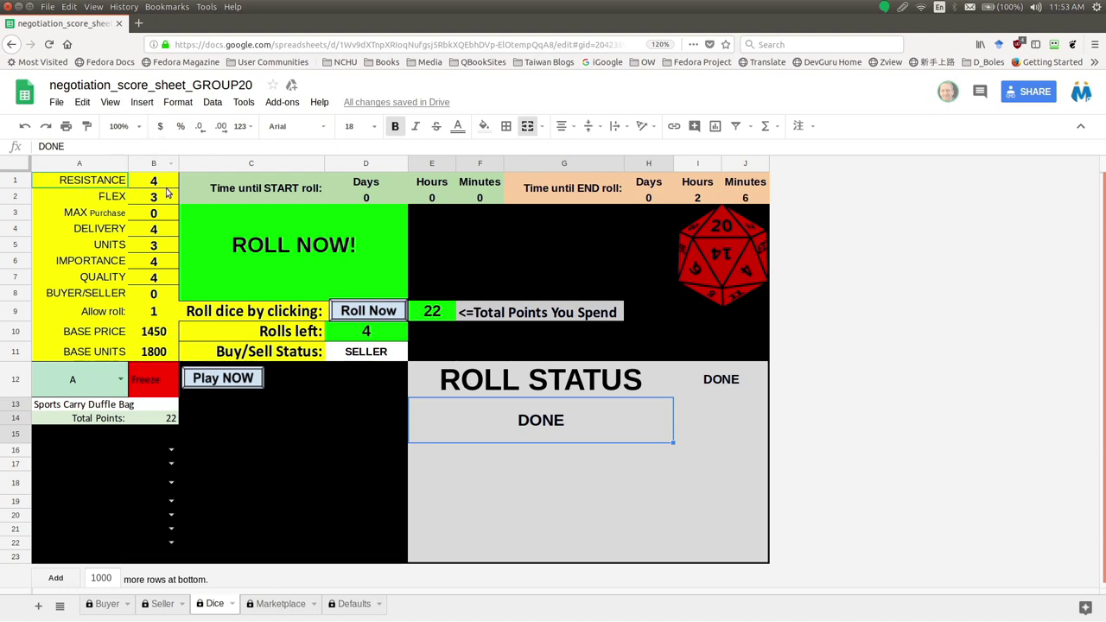
mouse_move(170, 185)
left_mouse_down()
mouse_move(121, 207)
mouse_move(147, 302)
mouse_move(195, 210)
left_mouse_up()
mouse_move(339, 348)
left_mouse_down()
mouse_move(407, 356)
mouse_move(389, 344)
left_mouse_up()
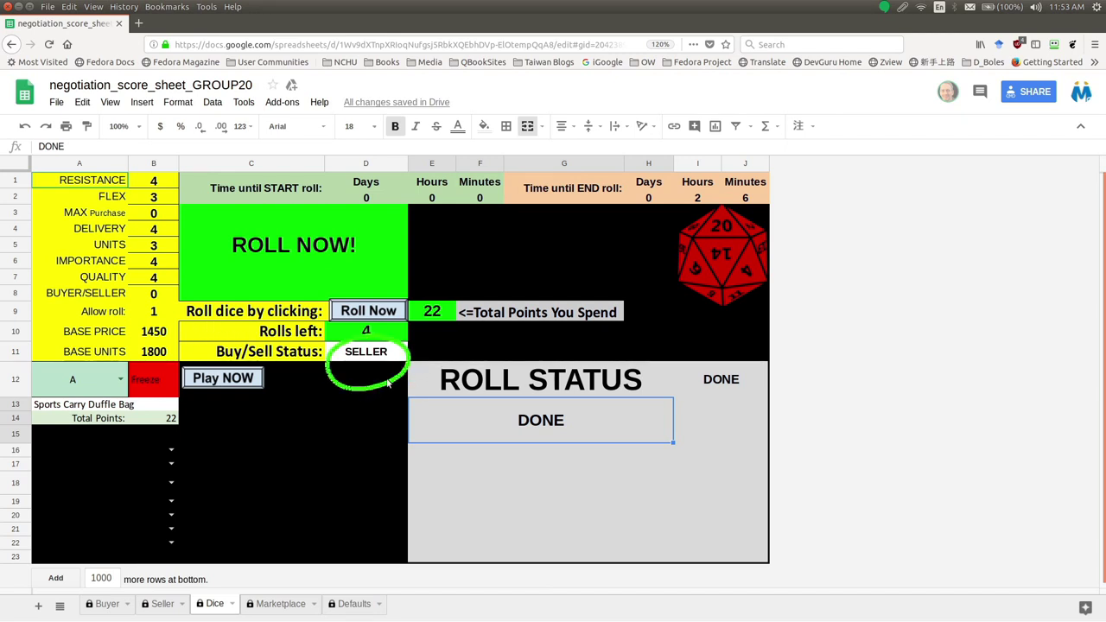
mouse_move(166, 183)
left_mouse_down()
mouse_move(173, 299)
mouse_move(153, 297)
left_mouse_up()
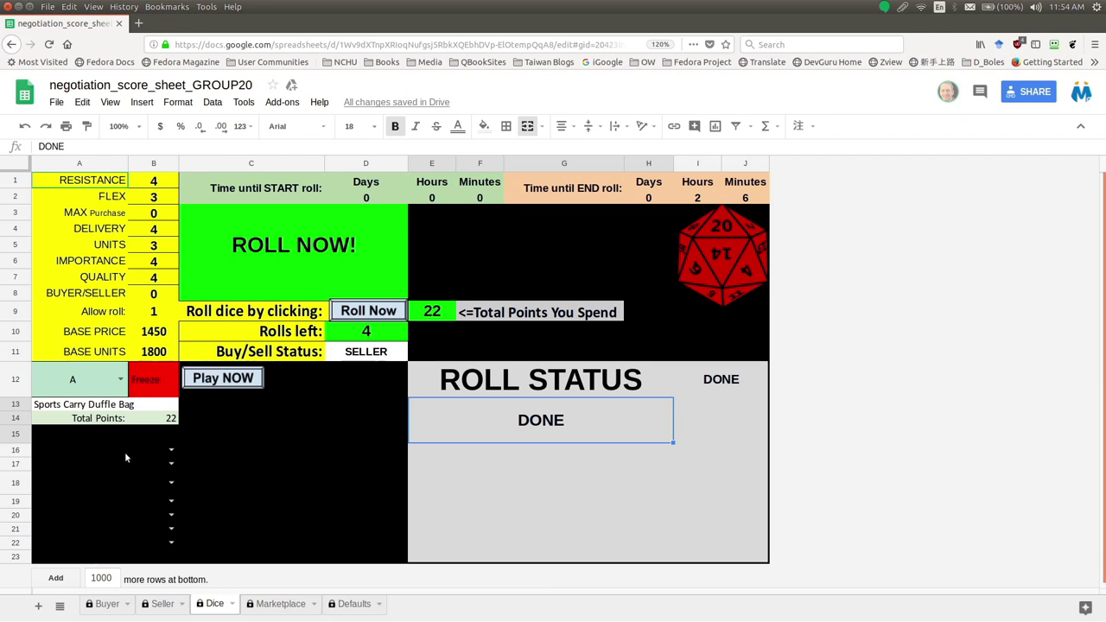
left_click_drag(134, 454, 73, 516)
left_click_drag(54, 462, 149, 503)
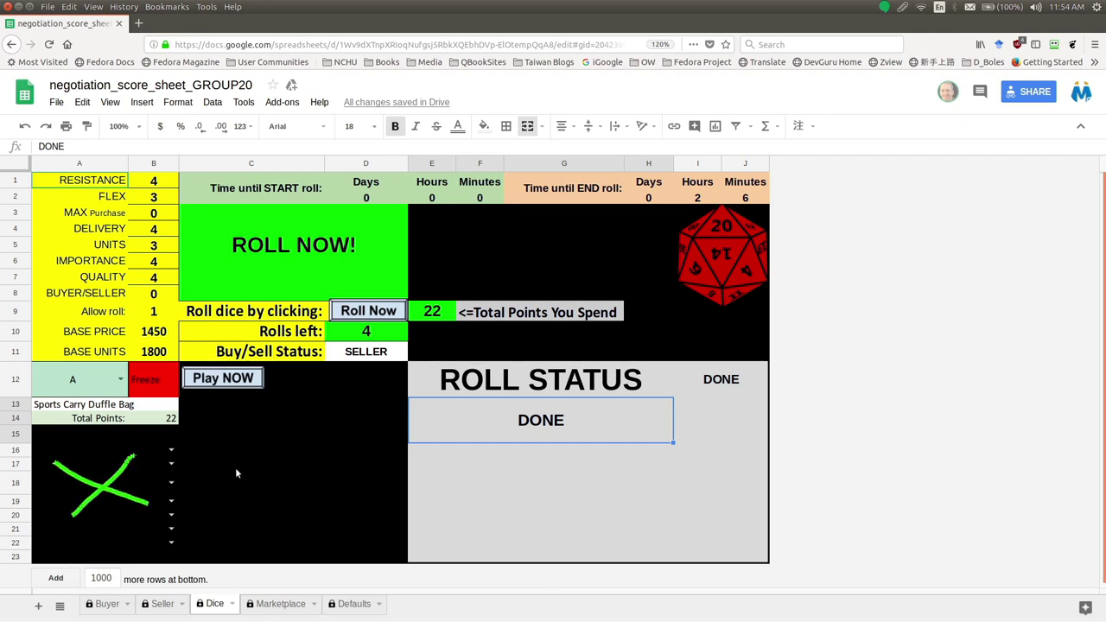
left_click(170, 450)
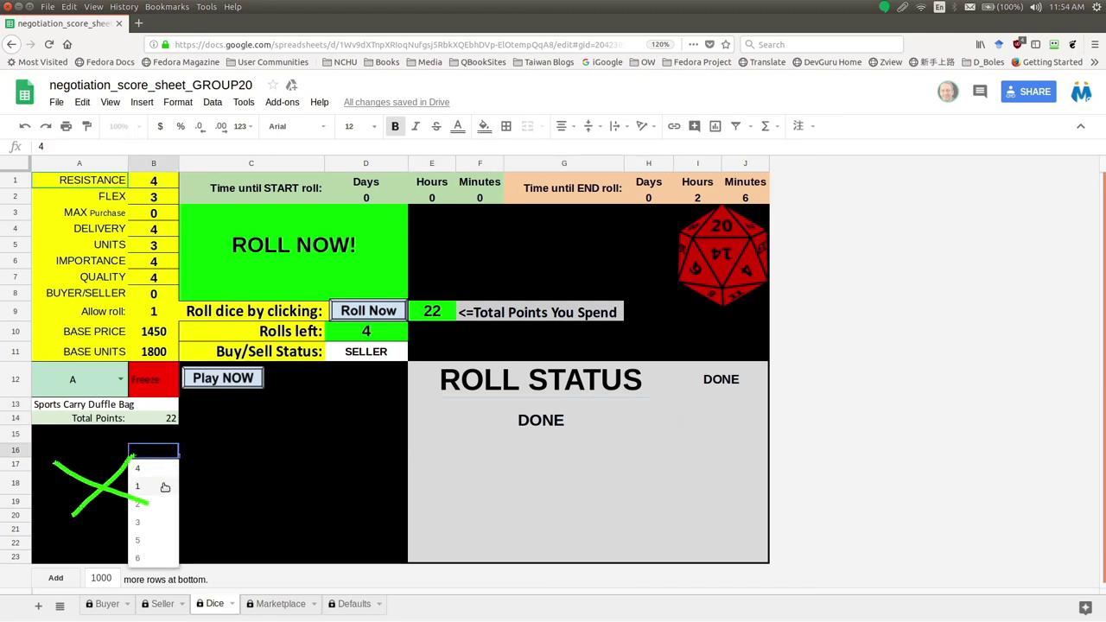
left_click(203, 448)
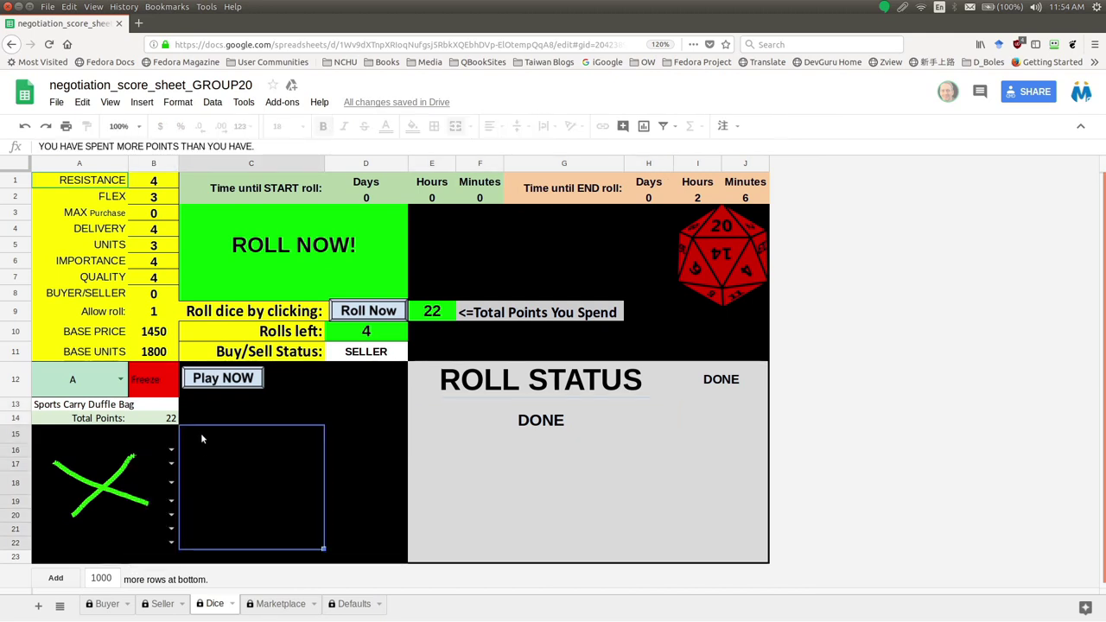
mouse_move(148, 190)
left_mouse_down()
mouse_move(115, 294)
mouse_move(158, 197)
left_mouse_up()
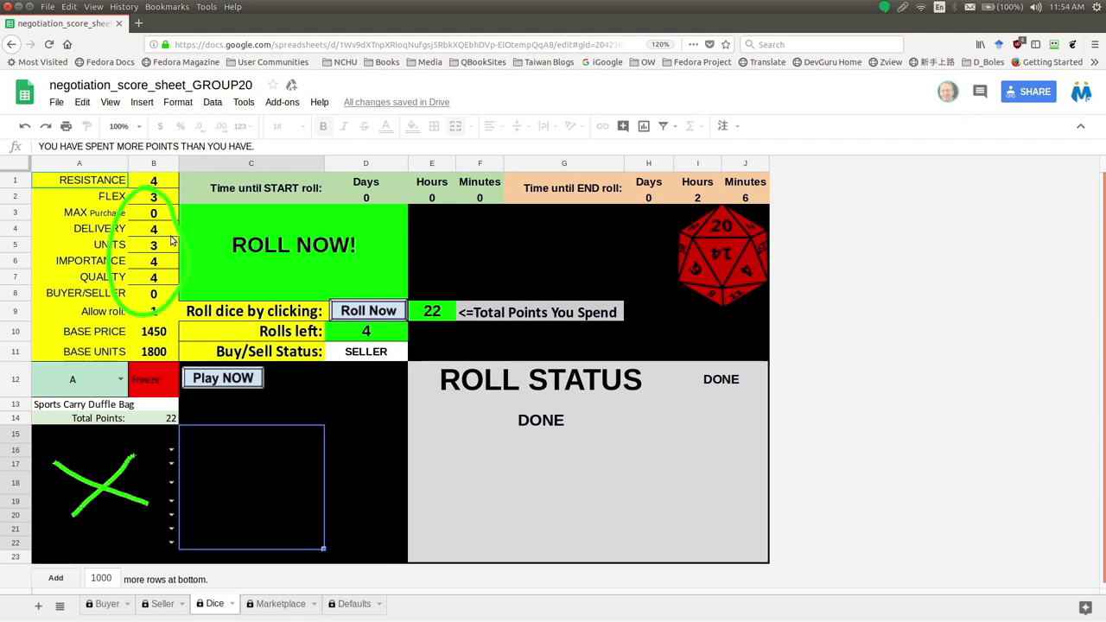
key("shift+F9")
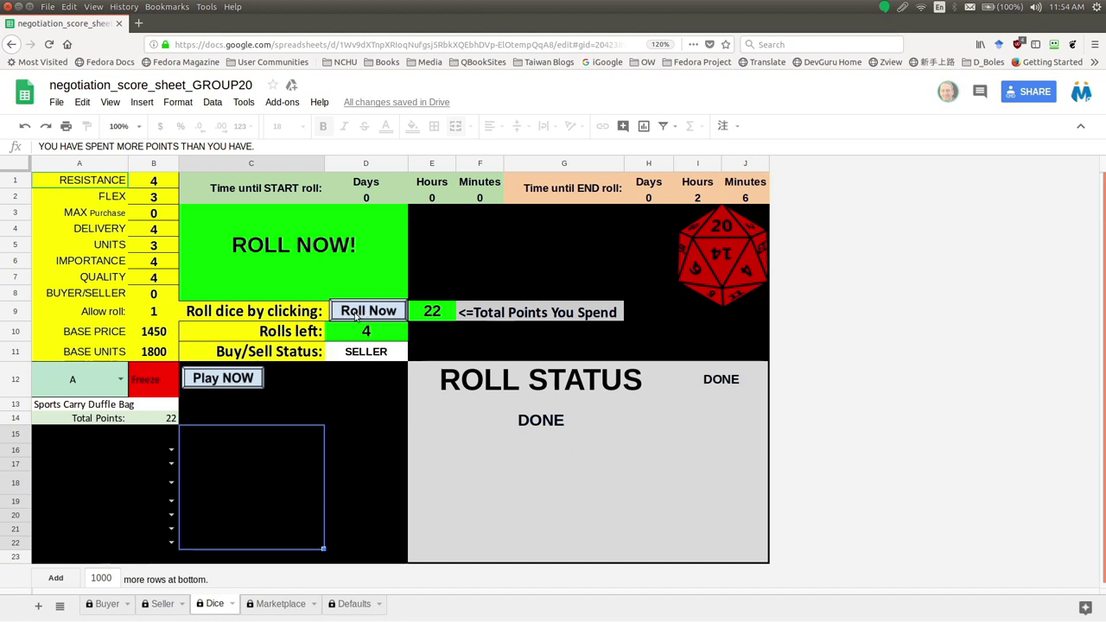
Step: Attempt a new dice roll with 'abc' as the human check and acknowledge the status notice
left_click(354, 313)
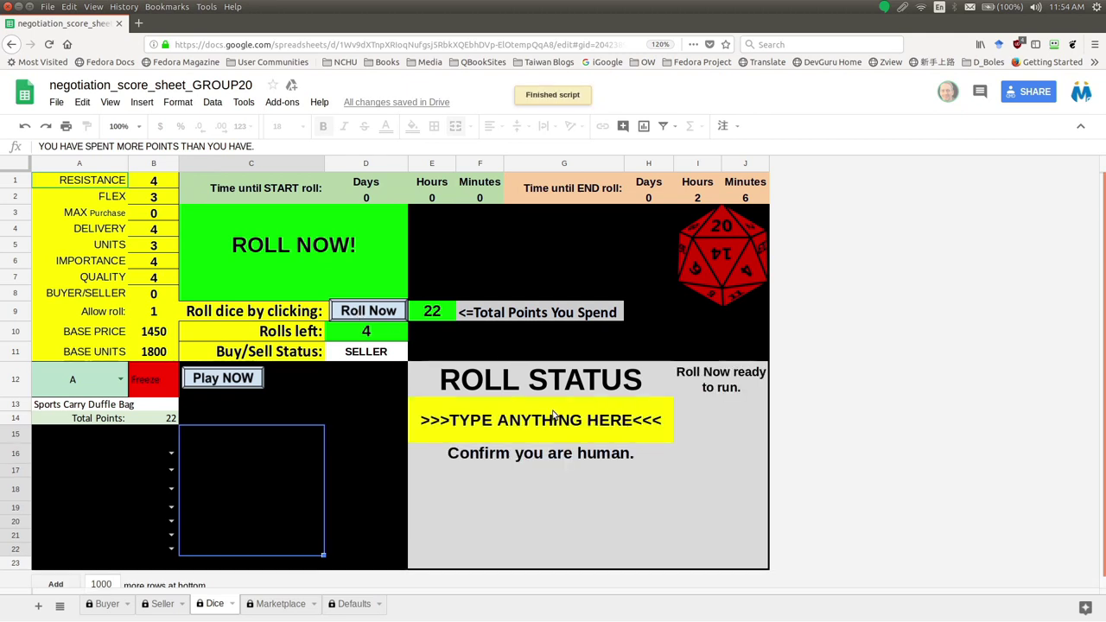
left_click(520, 422)
type("abc")
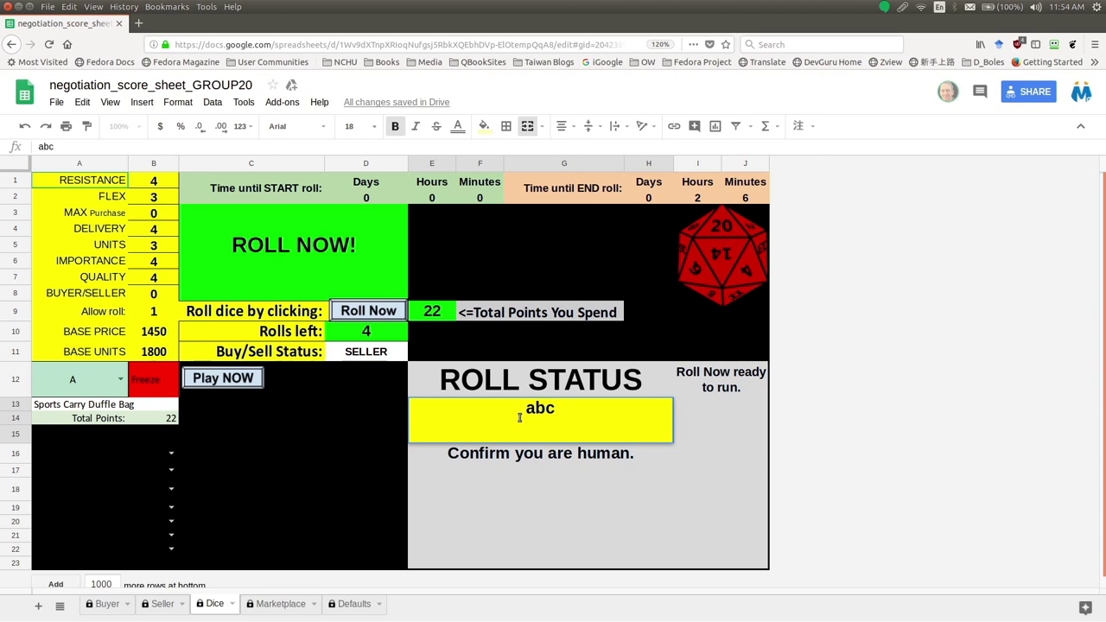
key("Return")
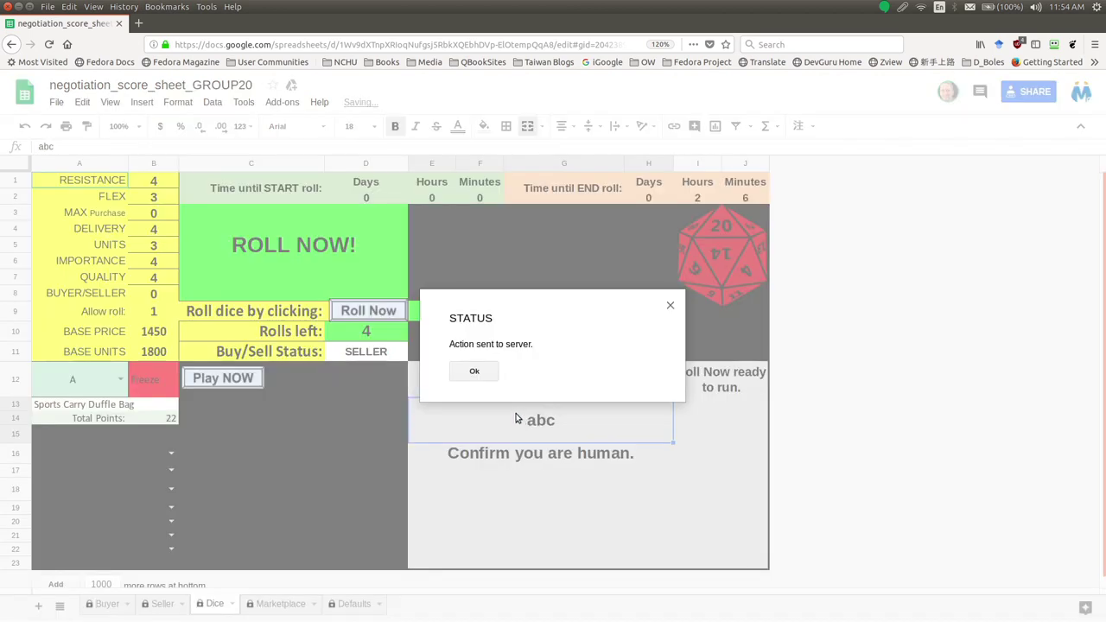
left_click(486, 378)
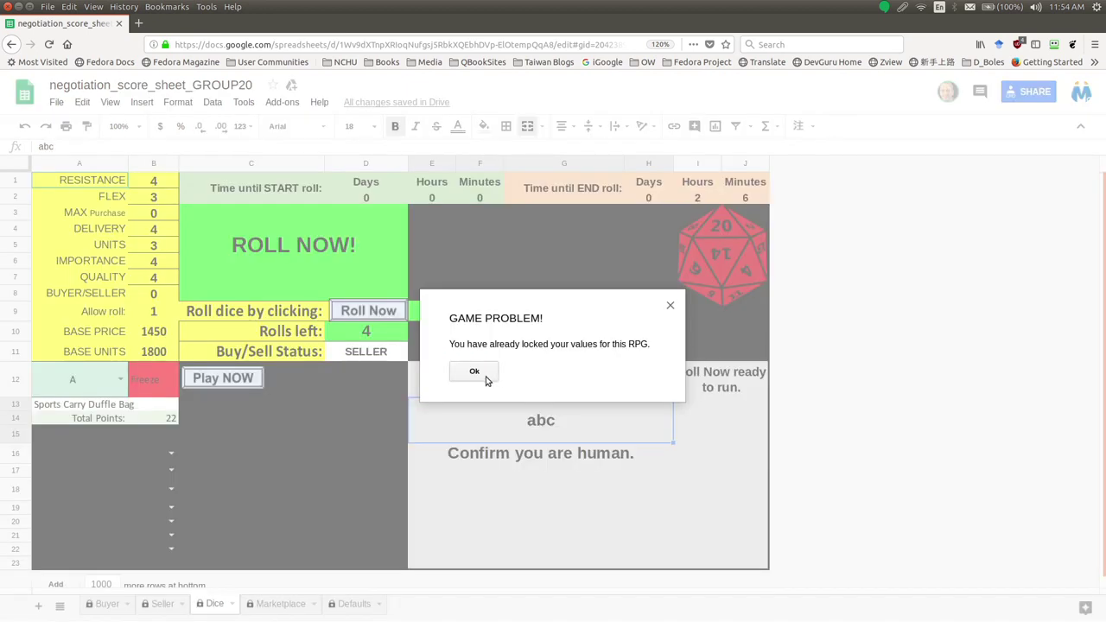
mouse_move(557, 335)
left_mouse_down()
mouse_move(525, 332)
mouse_move(545, 375)
mouse_move(549, 335)
left_mouse_up()
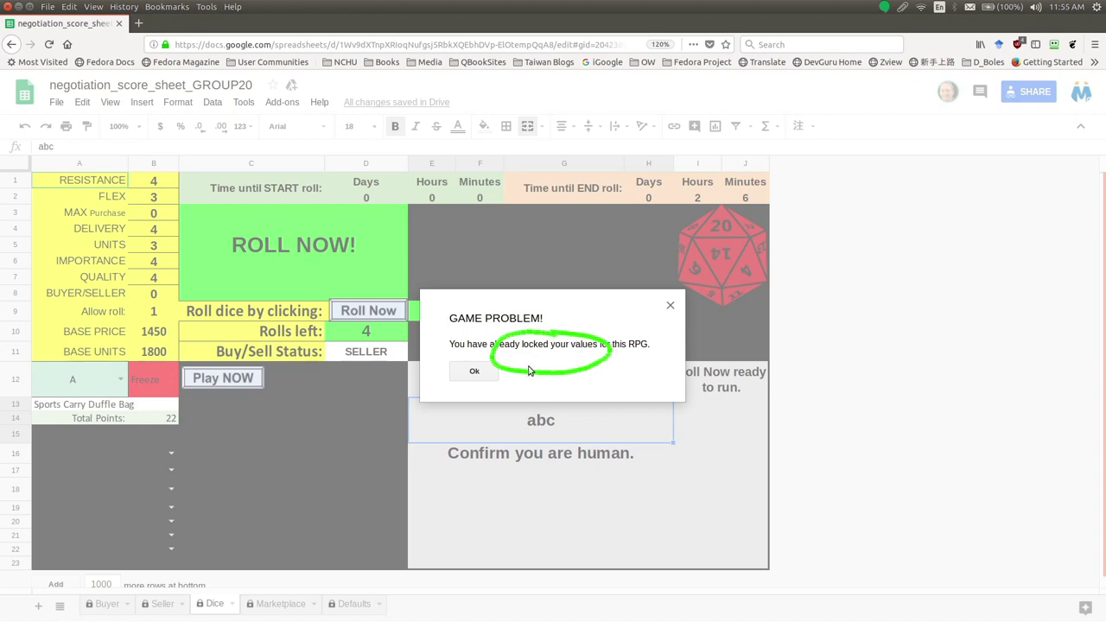
Step: Dismiss the already-locked warning and retry Play NOW with 'abcde', confirming the lock-in
left_click(473, 372)
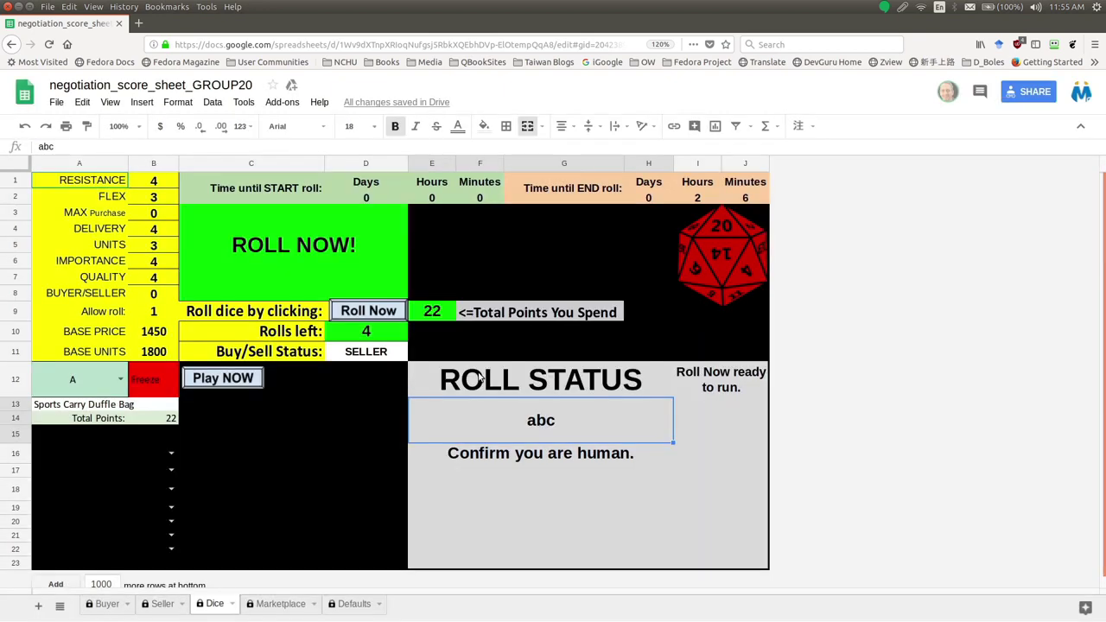
left_click(218, 381)
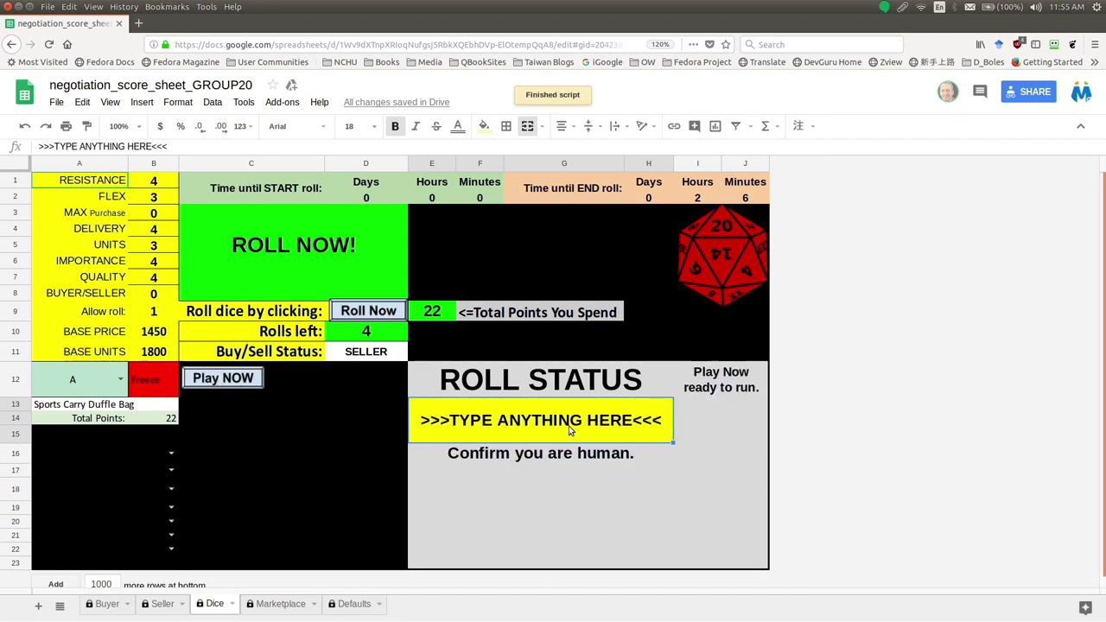
type("abc")
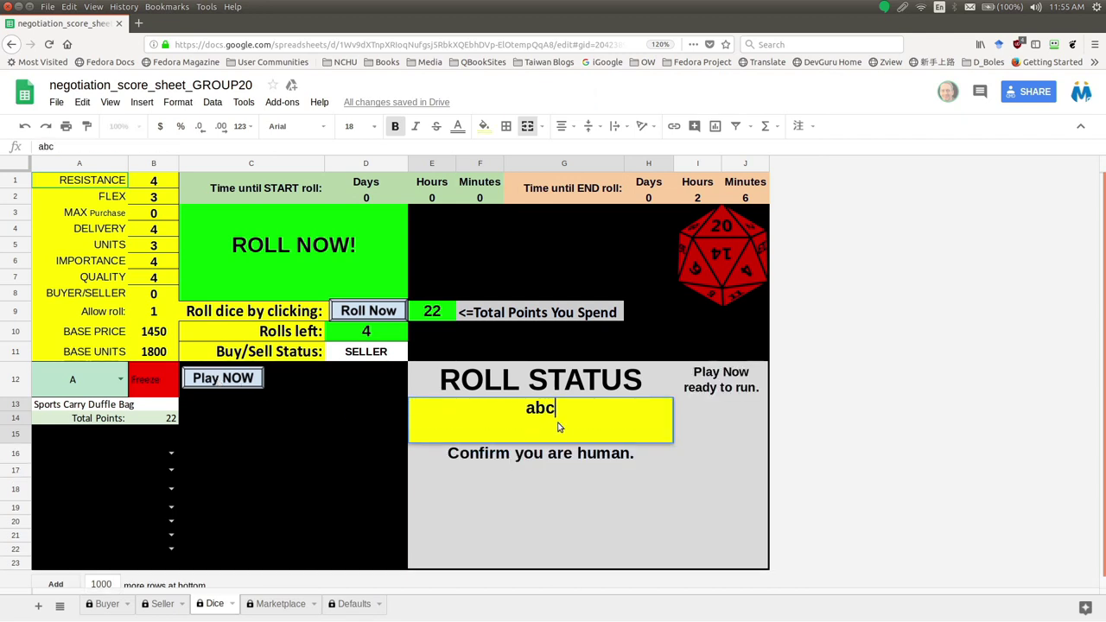
type("de")
key("Return")
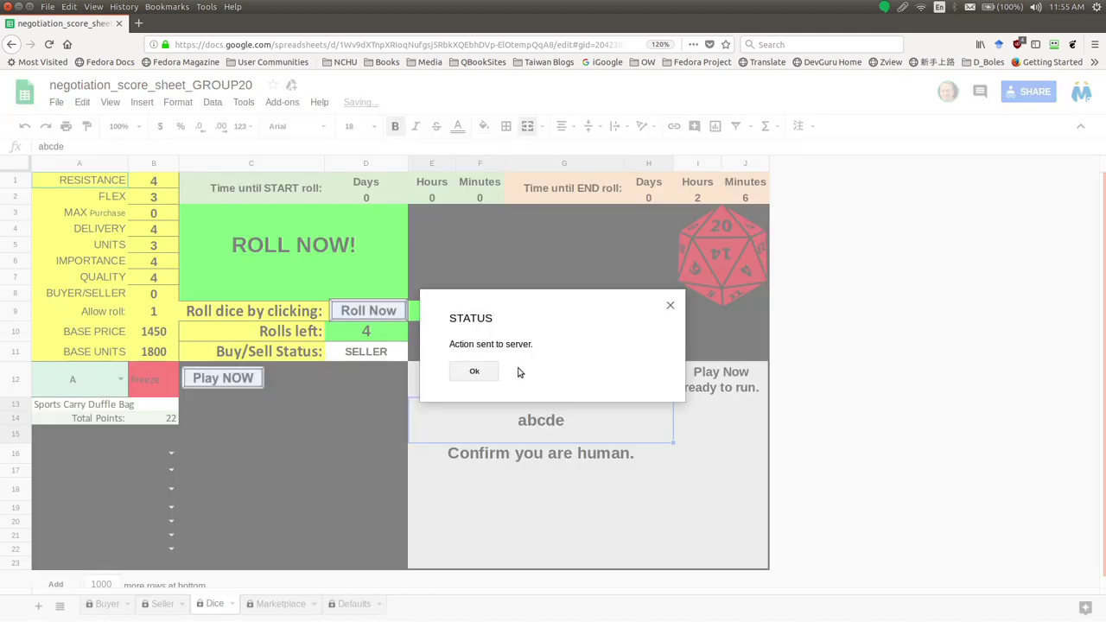
left_click(475, 372)
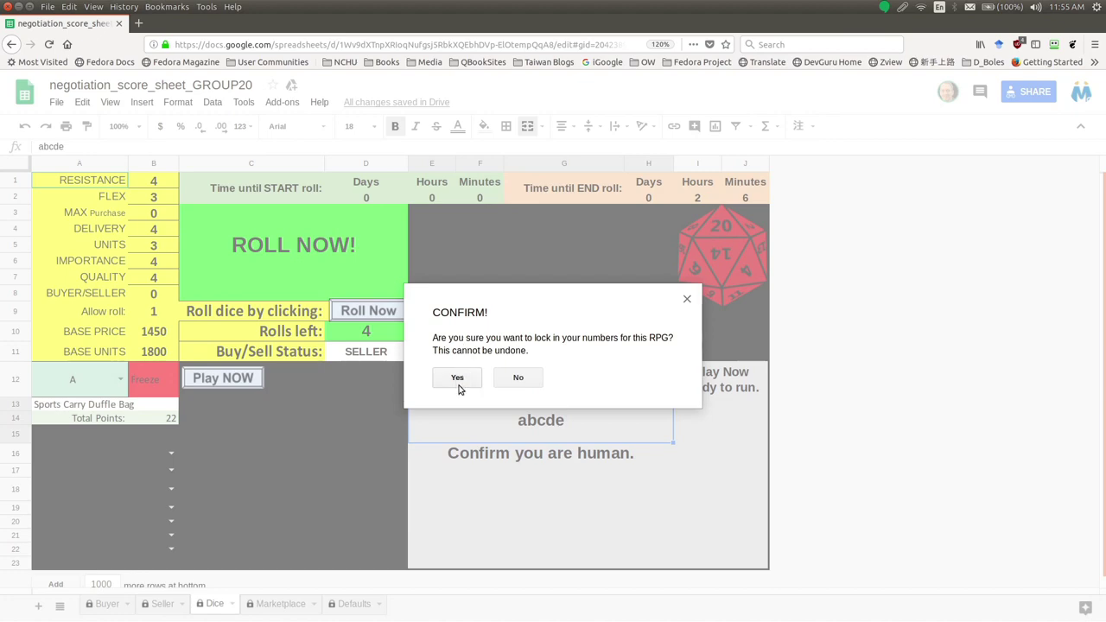
left_click(458, 378)
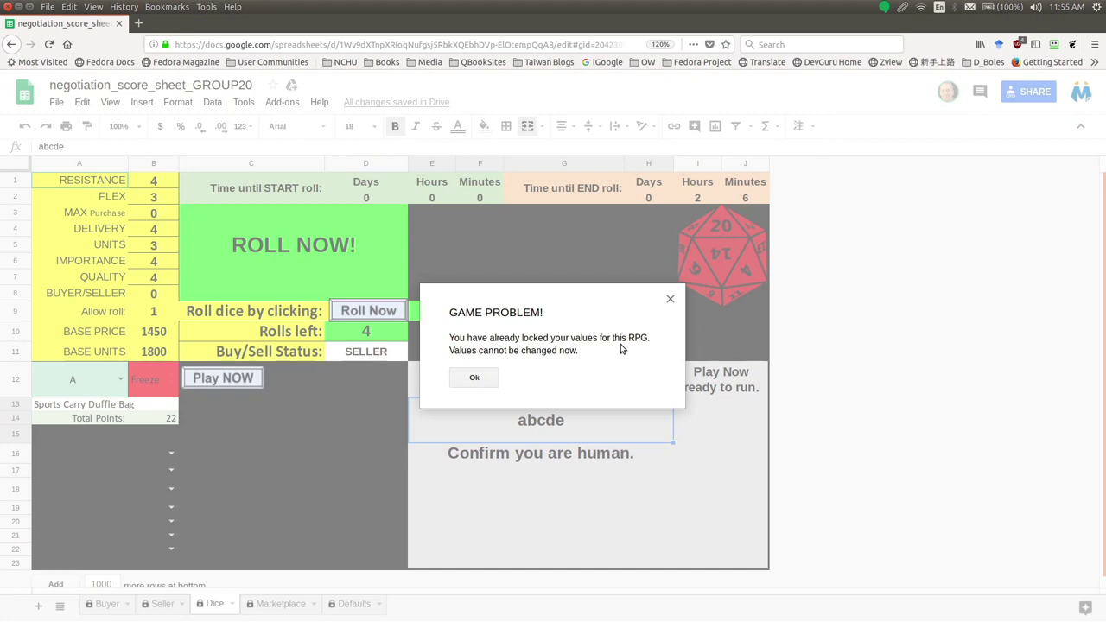
mouse_move(557, 318)
left_mouse_down()
mouse_move(609, 368)
mouse_move(578, 312)
left_mouse_up()
Step: Dismiss the values-locked warning and recalculate the sheet twice with Shift+F9
left_click(474, 378)
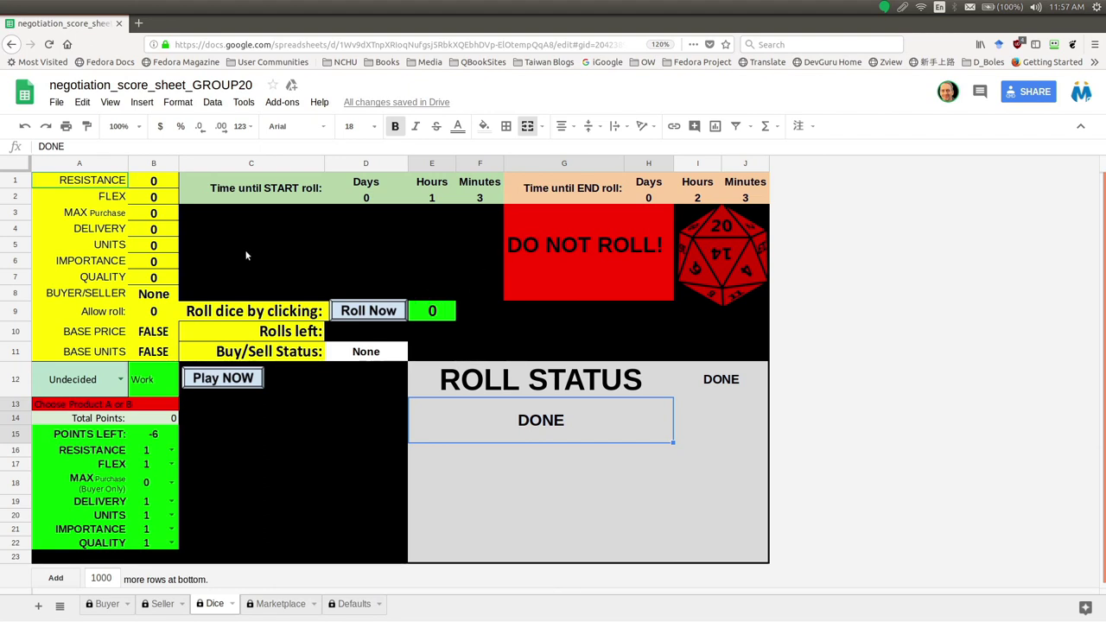
mouse_move(173, 177)
left_mouse_down()
mouse_move(184, 209)
mouse_move(160, 296)
left_mouse_up()
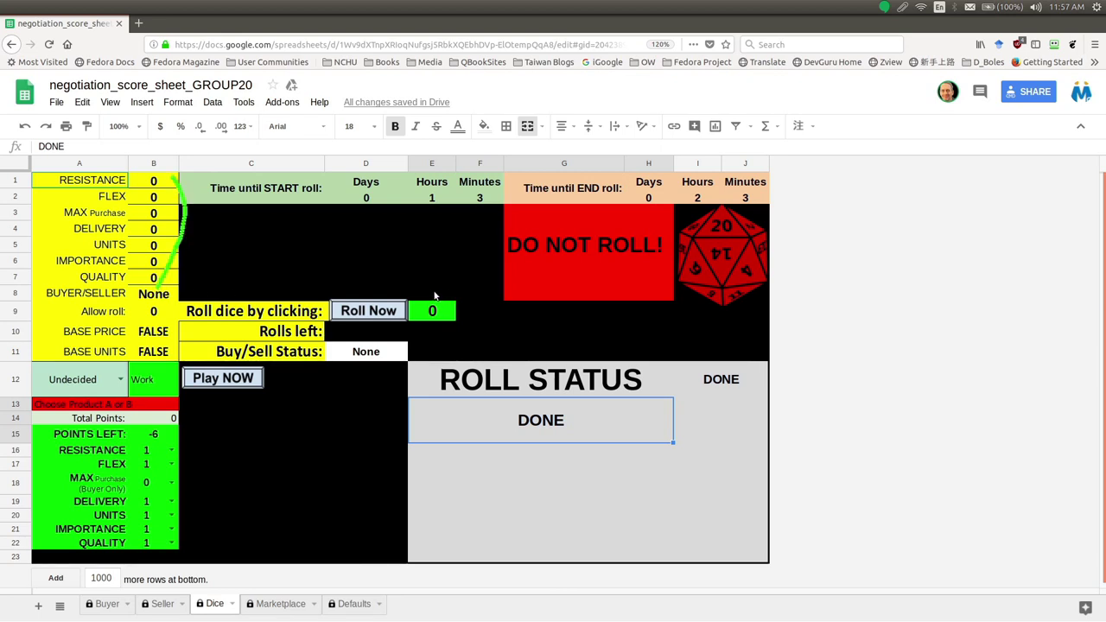
left_click_drag(441, 294, 442, 281)
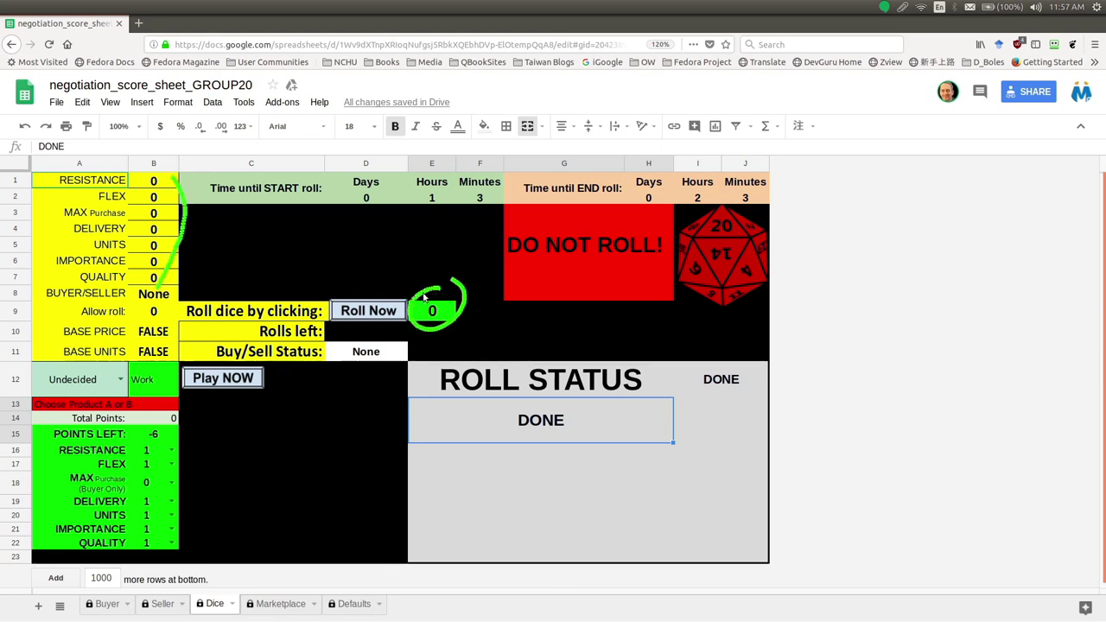
mouse_move(195, 437)
left_mouse_down()
mouse_move(208, 547)
mouse_move(188, 552)
left_mouse_up()
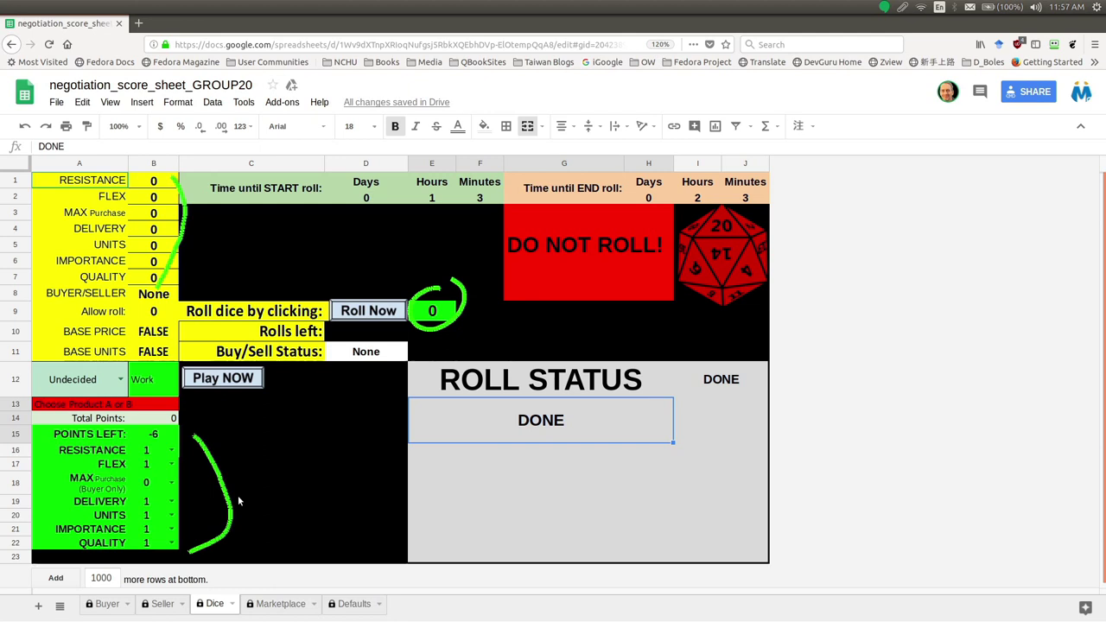
key("shift+F9")
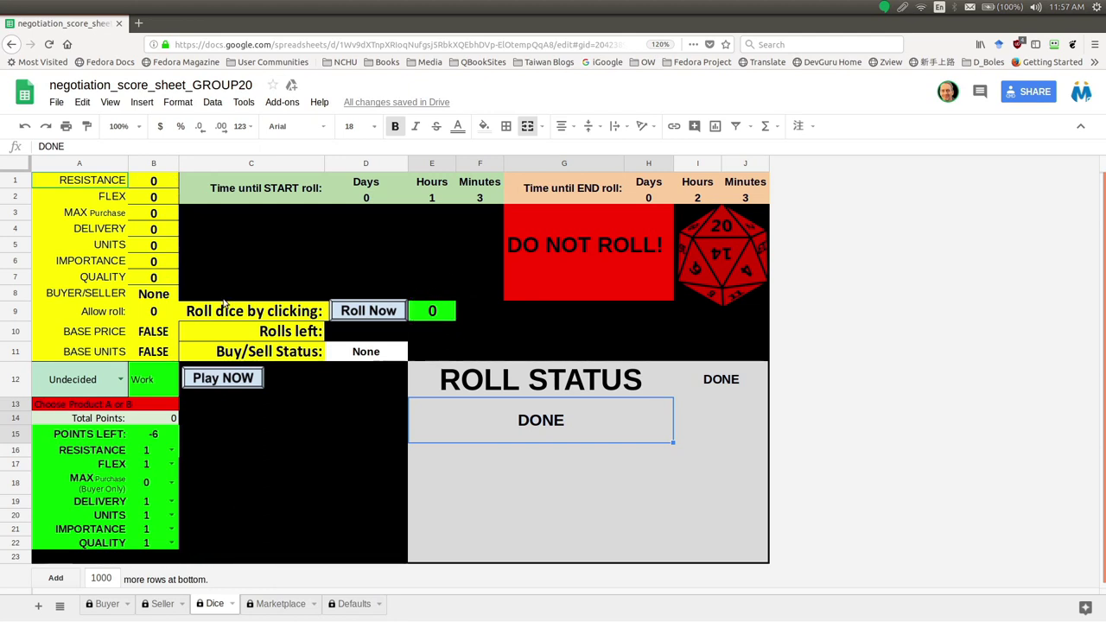
mouse_move(595, 225)
left_mouse_down()
mouse_move(509, 261)
mouse_move(636, 226)
mouse_move(569, 244)
left_mouse_up()
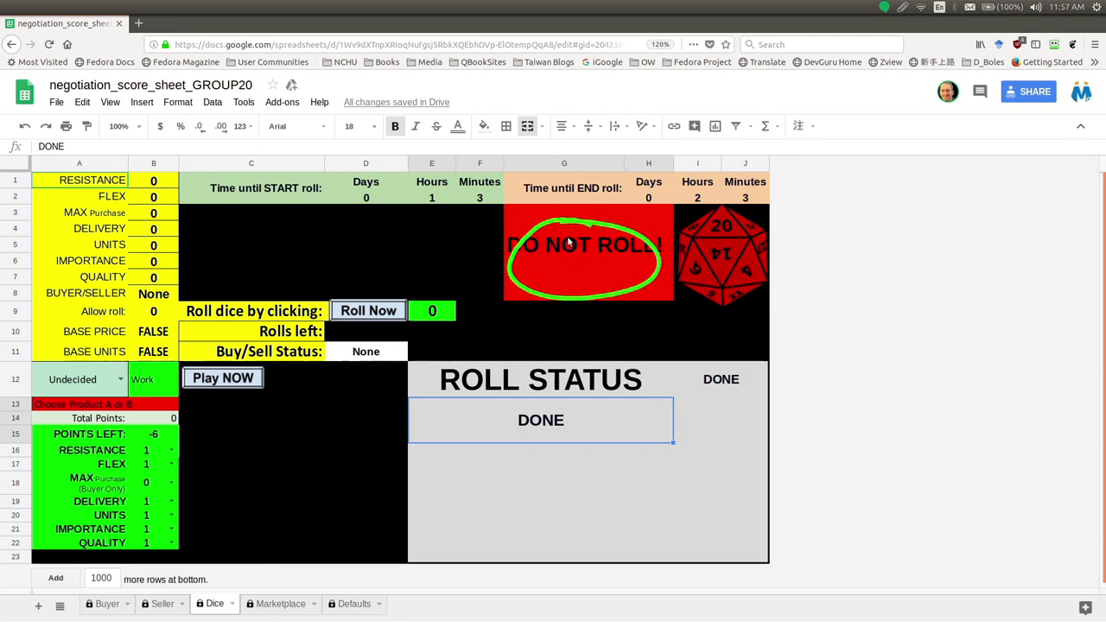
key("shift+F9")
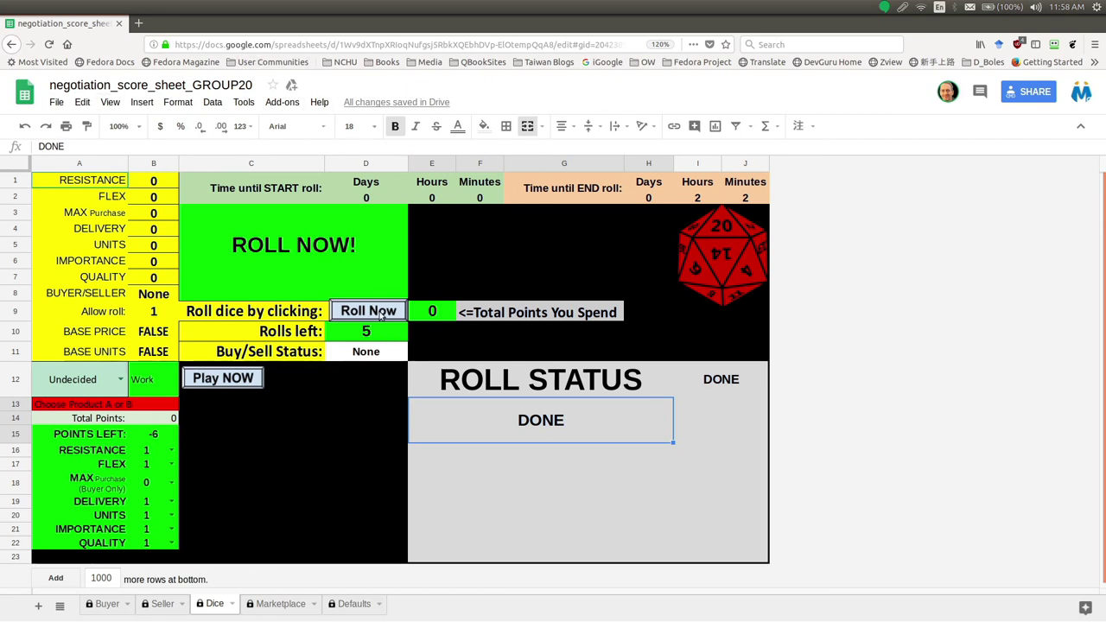
Step: Roll the dice with 'testing' as the human check, leaving 4 rolls left
left_click(381, 316)
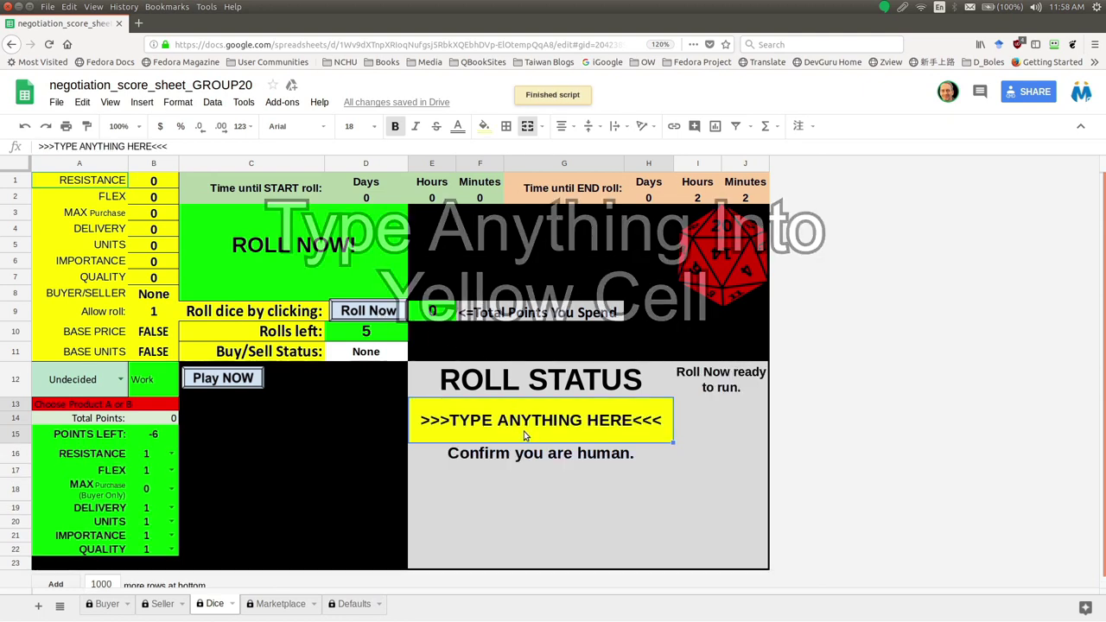
type("testing")
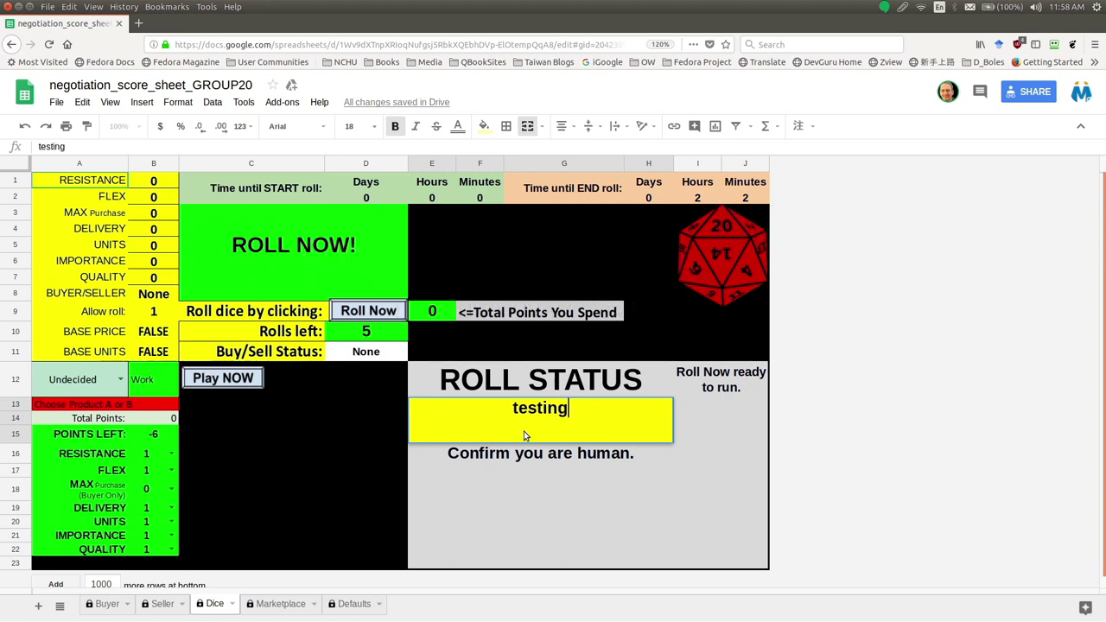
key("Return")
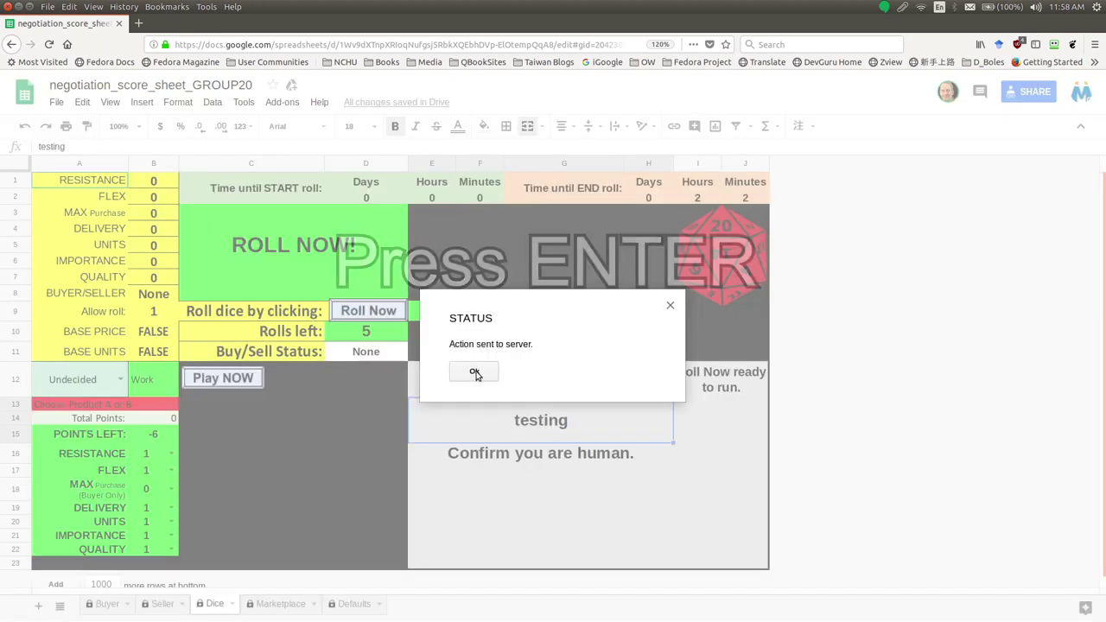
left_click(476, 373)
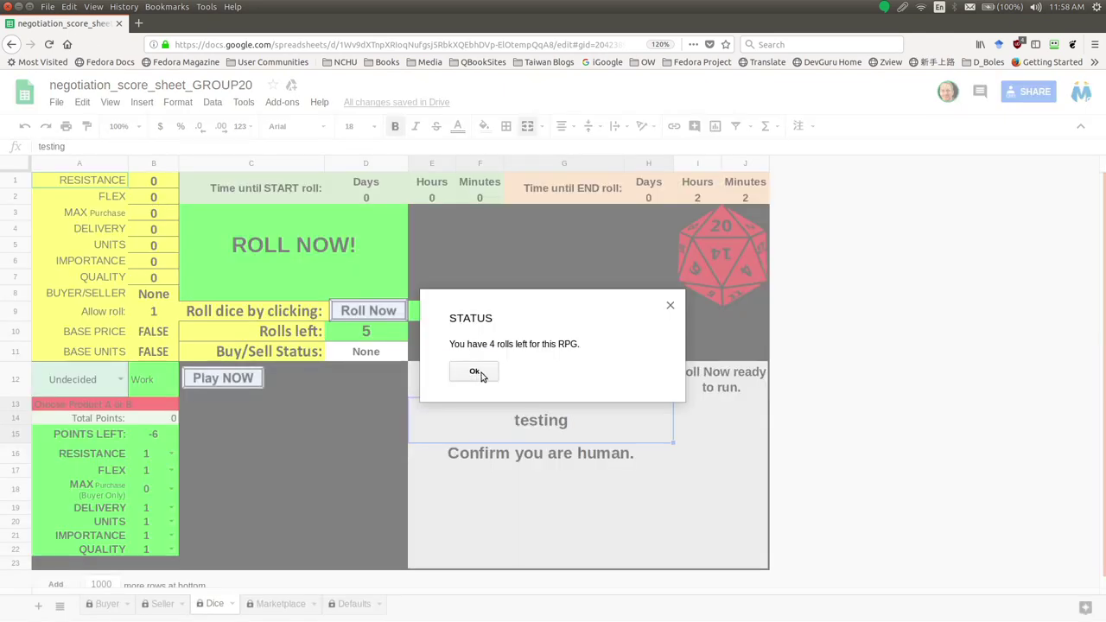
left_click(475, 372)
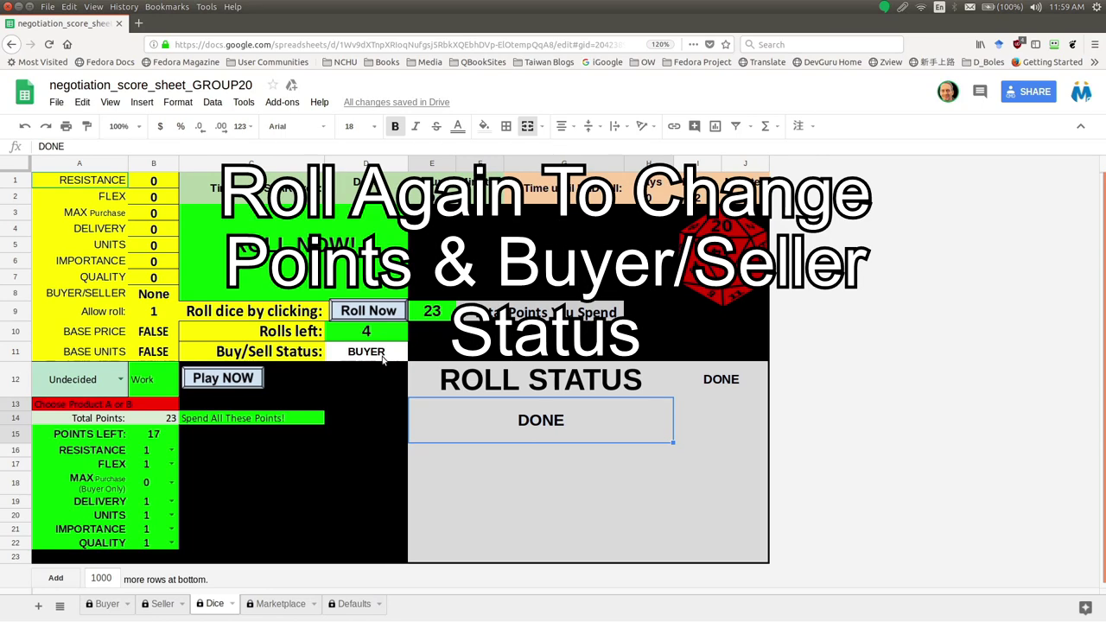
Step: Roll the dice with 'abc' as the human check and dismiss both status notices, leaving 3 rolls
left_click(363, 315)
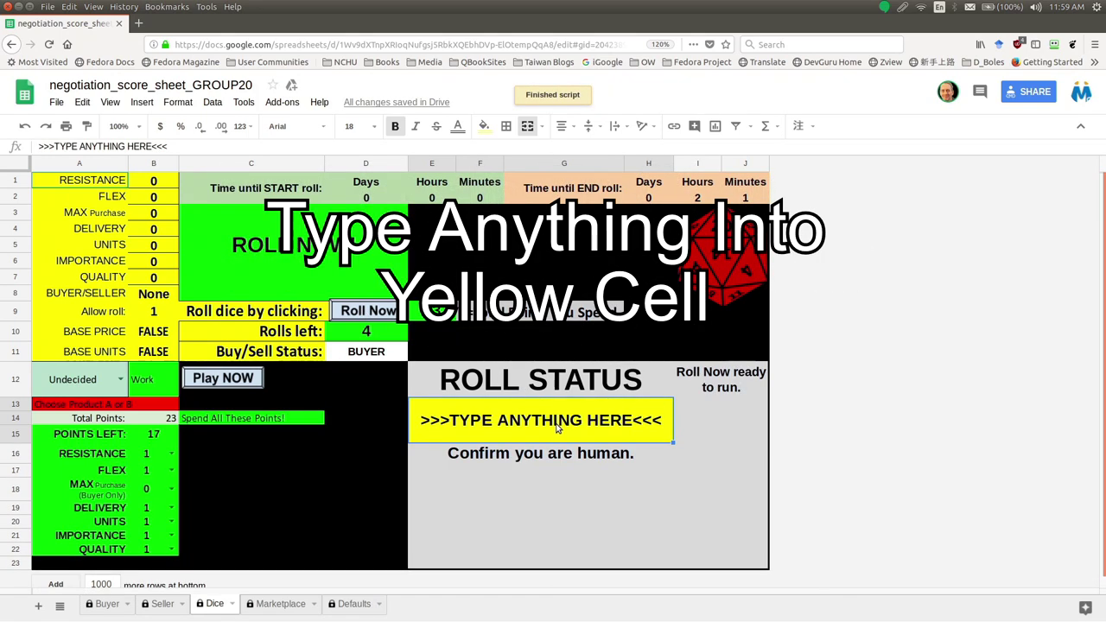
type("abc")
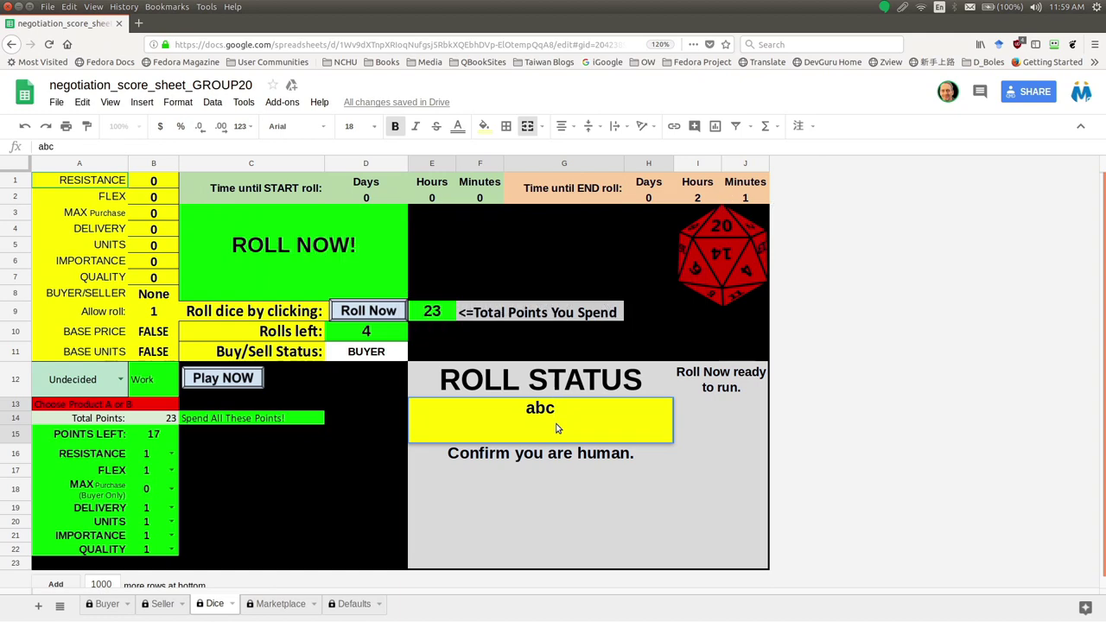
key("Return")
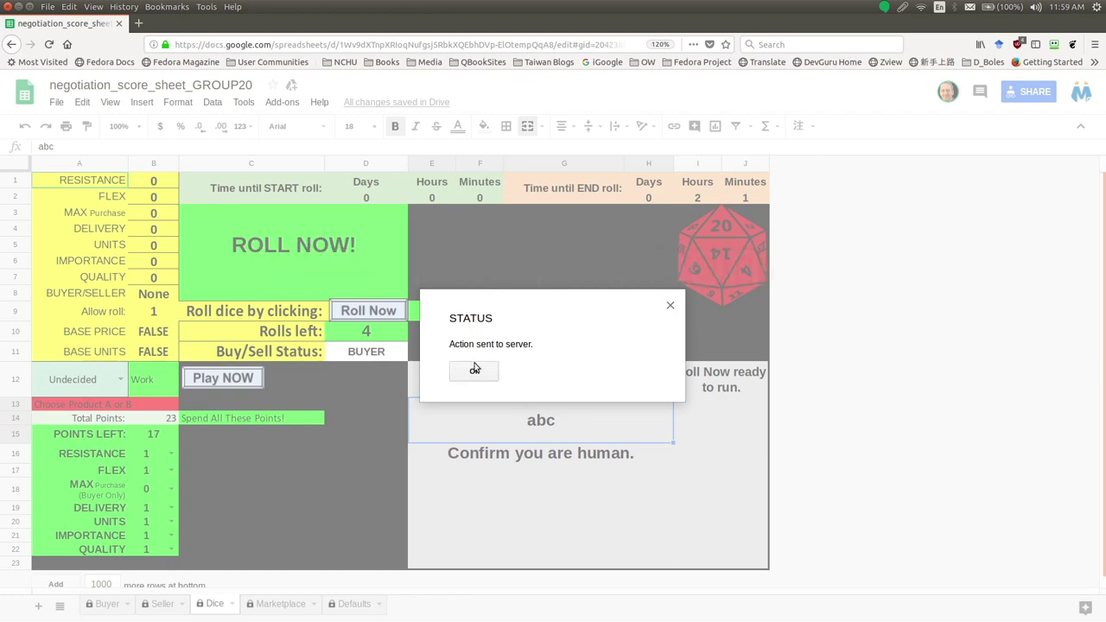
left_click(474, 370)
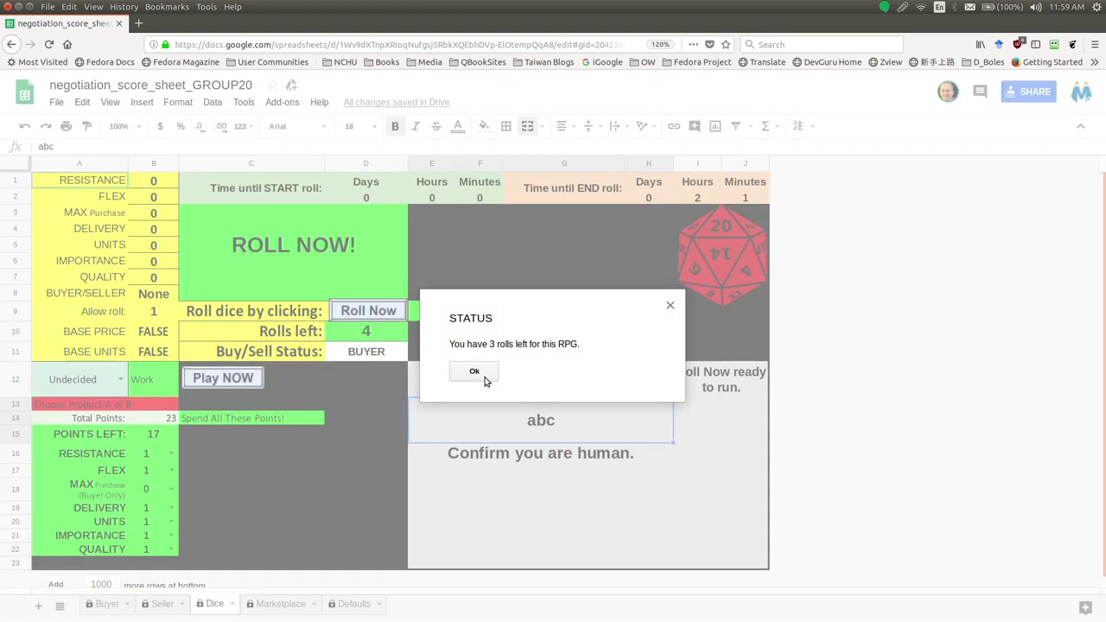
left_click(474, 371)
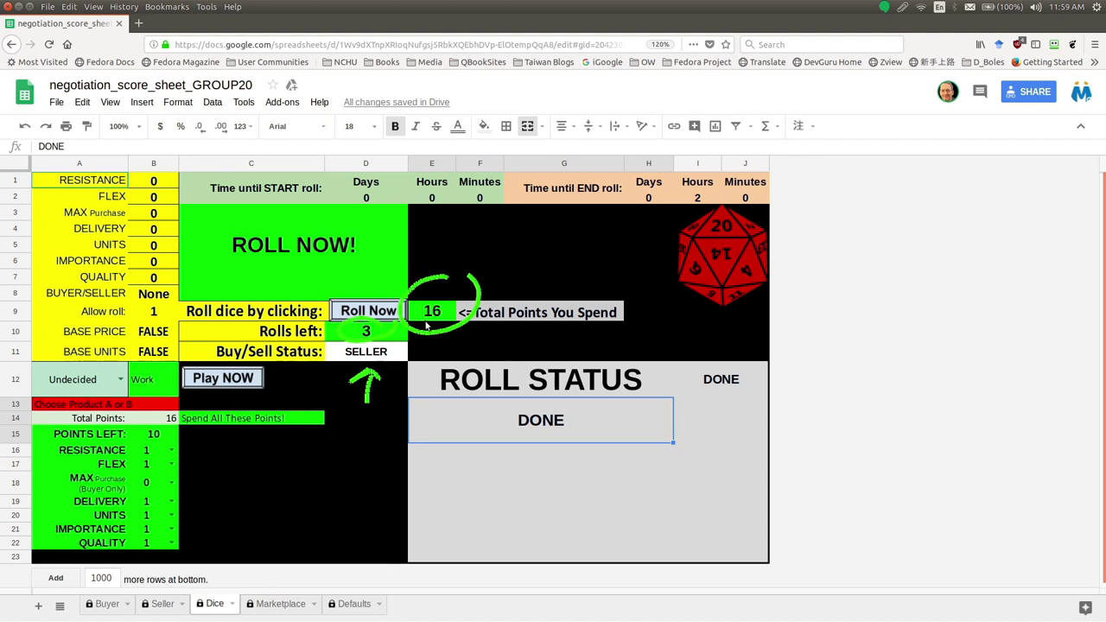
left_click(472, 257)
key("Right")
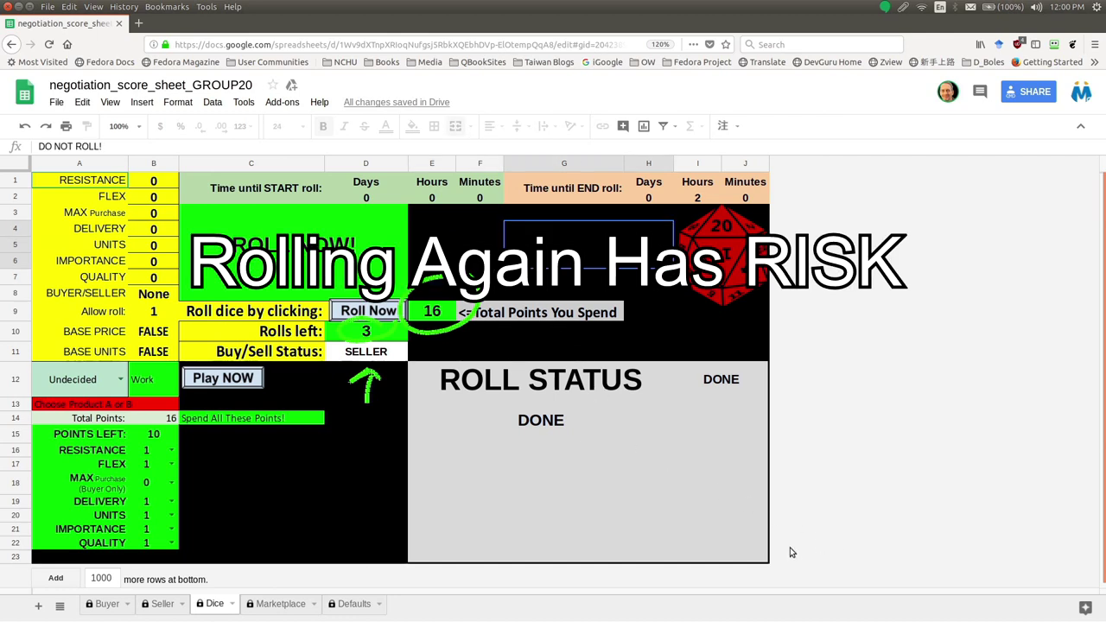
left_click(823, 553)
mouse_move(501, 233)
left_mouse_down()
mouse_move(443, 280)
mouse_move(479, 287)
left_mouse_up()
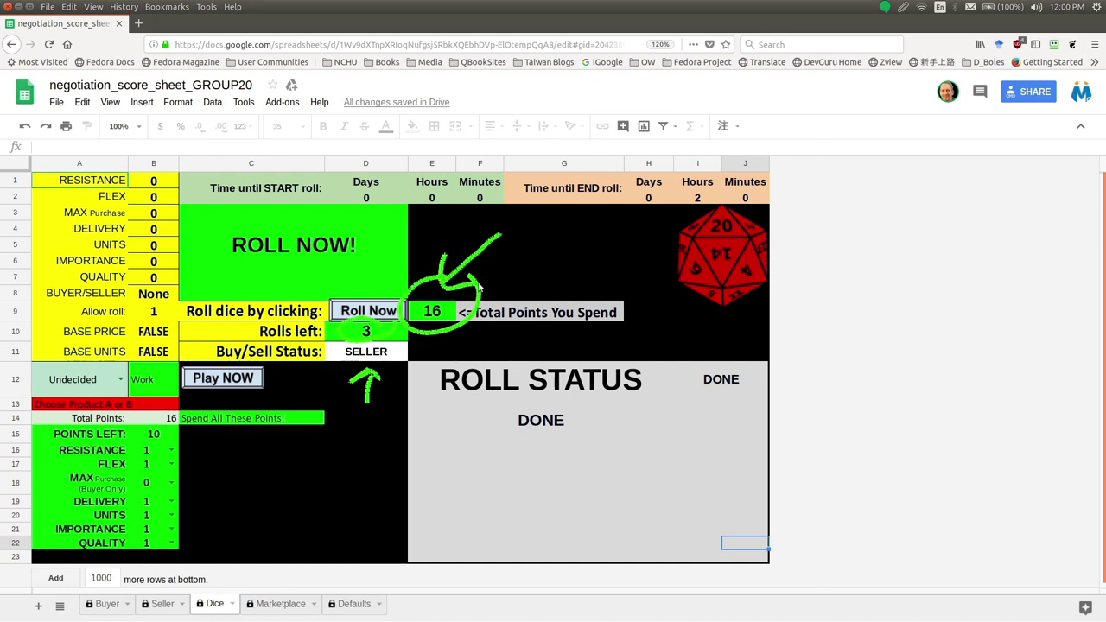
mouse_move(554, 228)
left_mouse_down()
mouse_move(519, 273)
mouse_move(597, 246)
mouse_move(541, 226)
left_mouse_up()
left_click(535, 244)
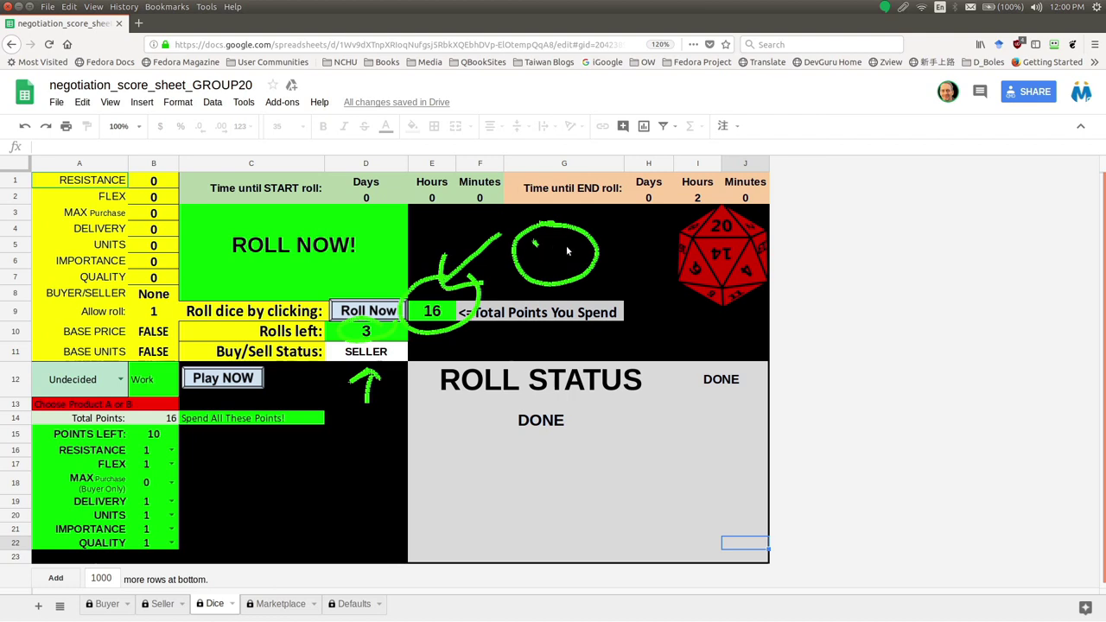
left_click_drag(539, 271, 580, 271)
left_click_drag(608, 222, 614, 229)
left_click_drag(617, 233, 621, 239)
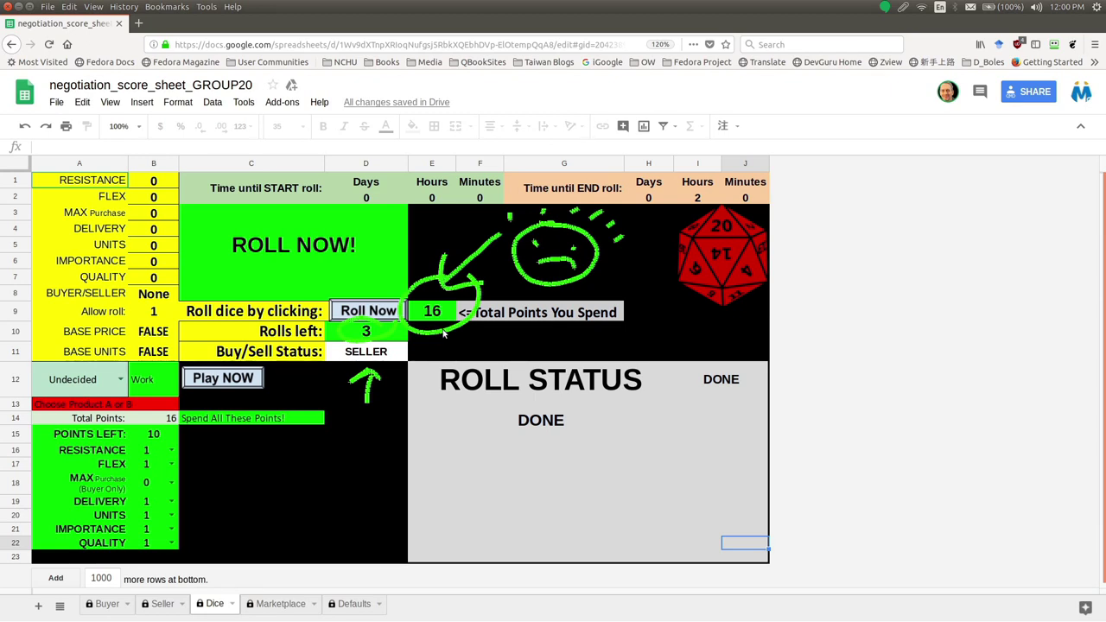
key("shift+F9")
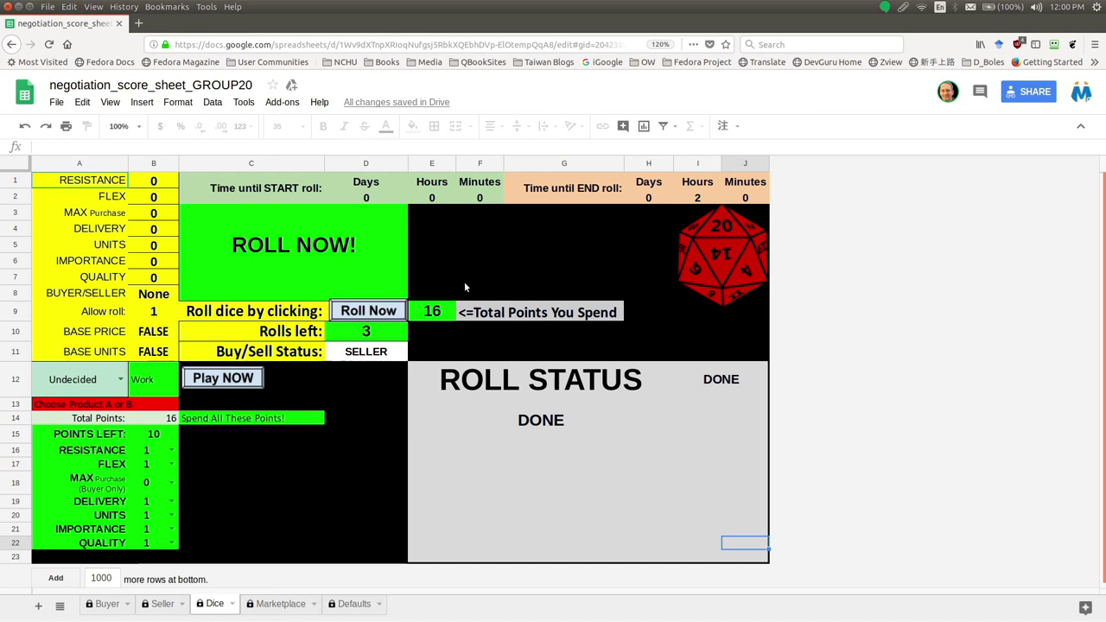
Step: Roll the dice with 'zzzyyyxx' in the human-check cell and dismiss both notices, leaving 2 rolls
left_click(350, 313)
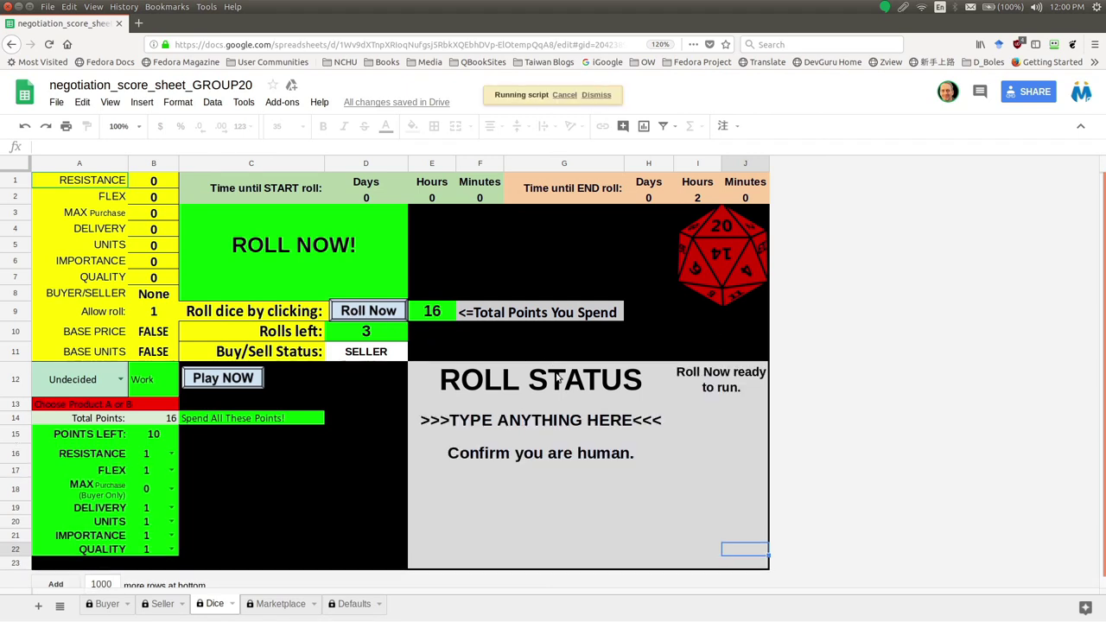
left_click(576, 421)
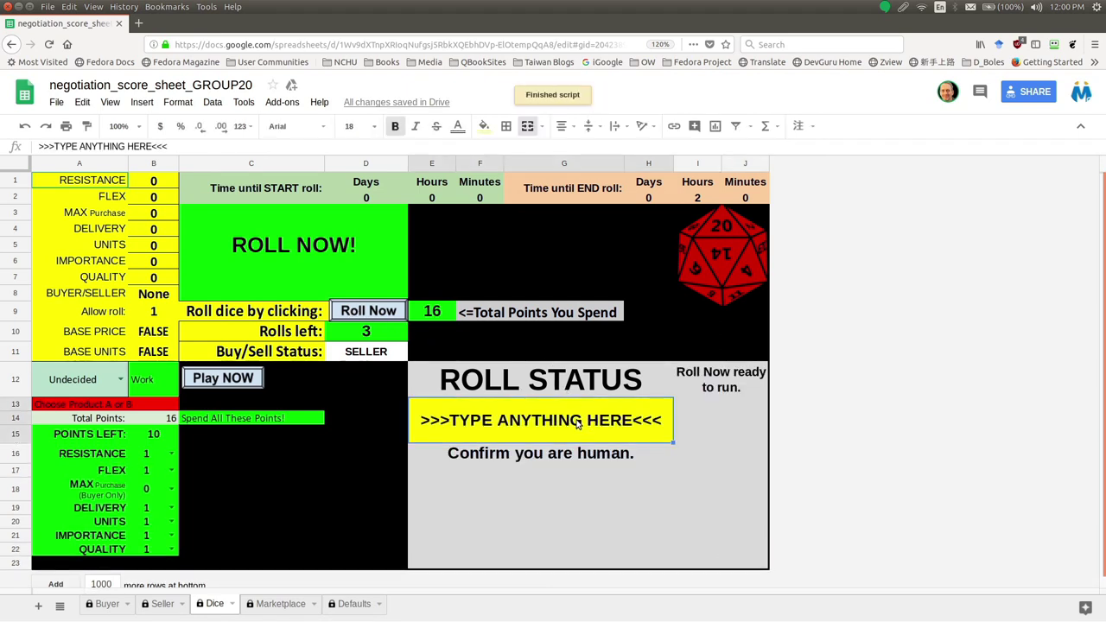
type("a")
key("BackSpace")
type("zzzyyyxx")
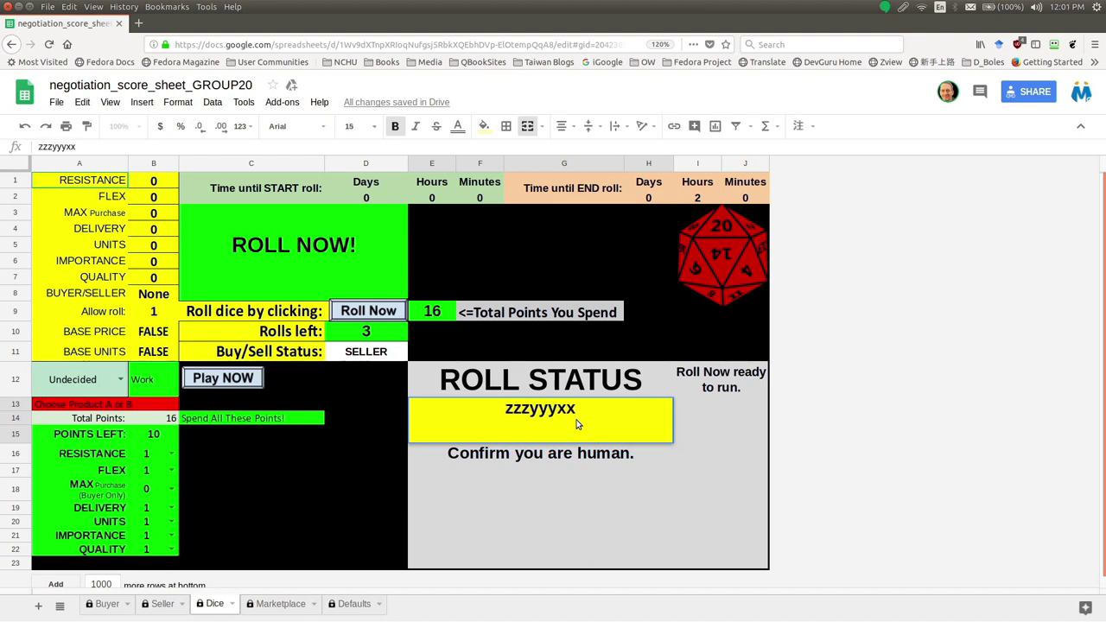
key("Return")
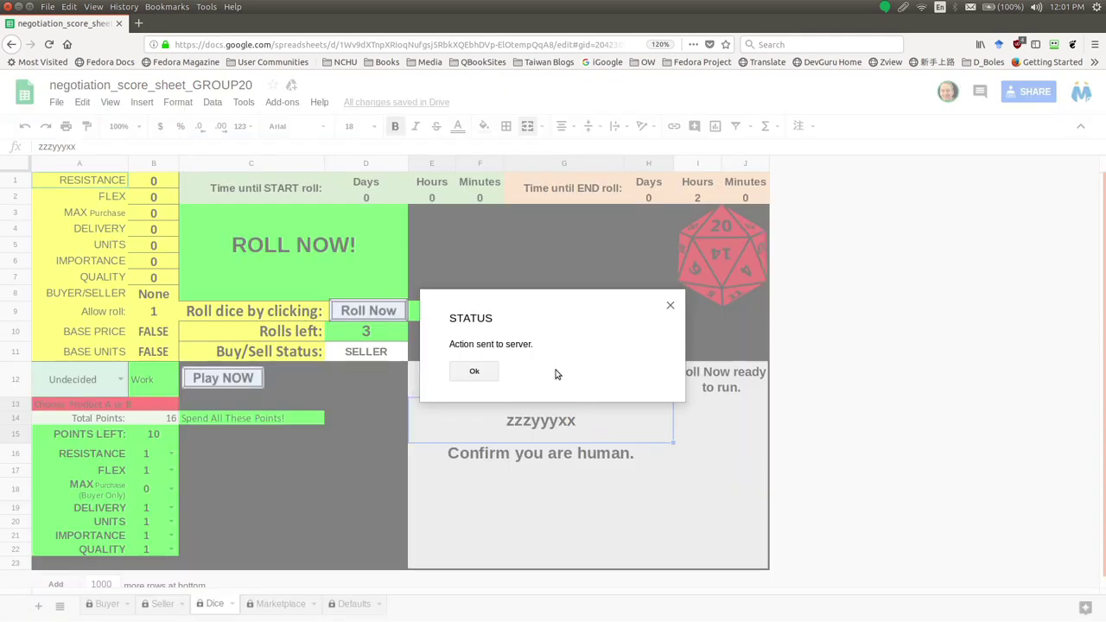
left_click(475, 370)
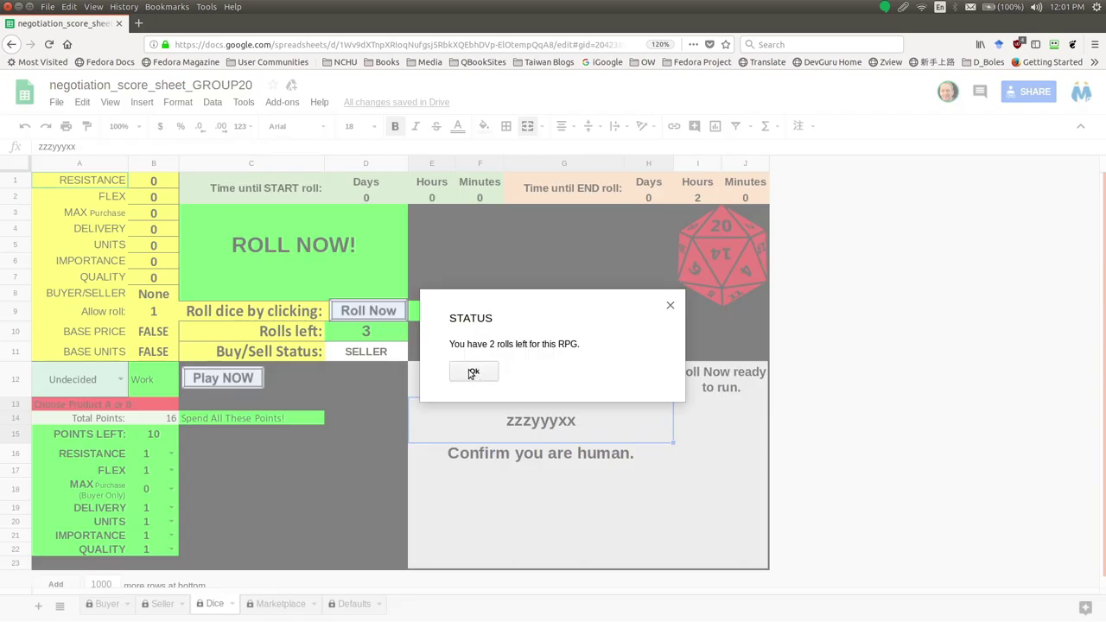
left_click(474, 372)
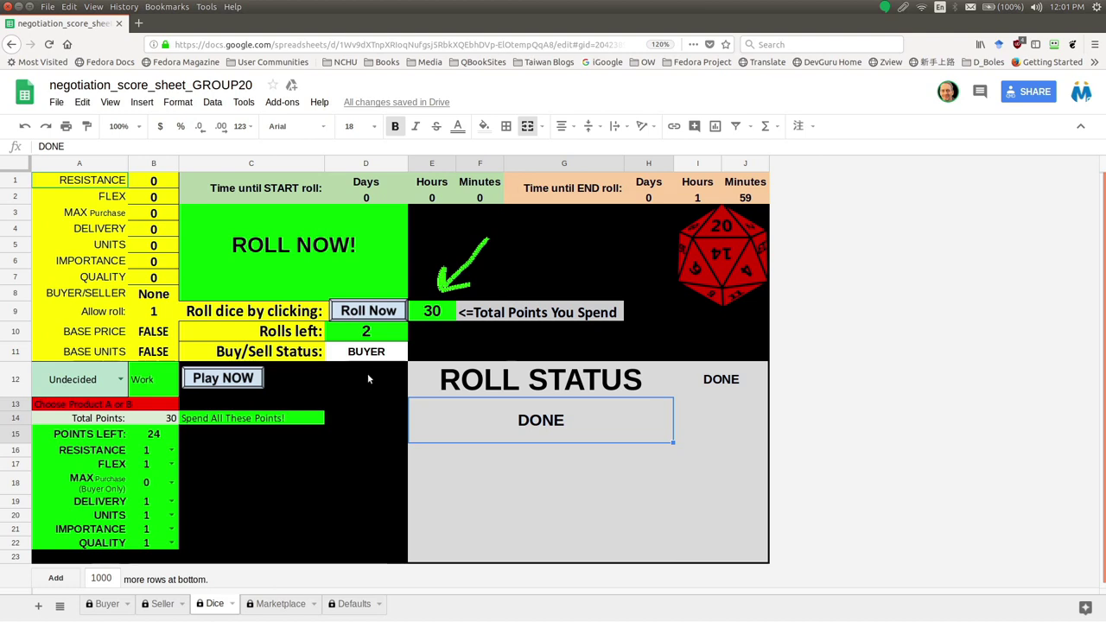
left_click_drag(378, 371, 381, 401)
mouse_move(326, 445)
left_mouse_down()
mouse_move(194, 477)
mouse_move(223, 493)
left_mouse_up()
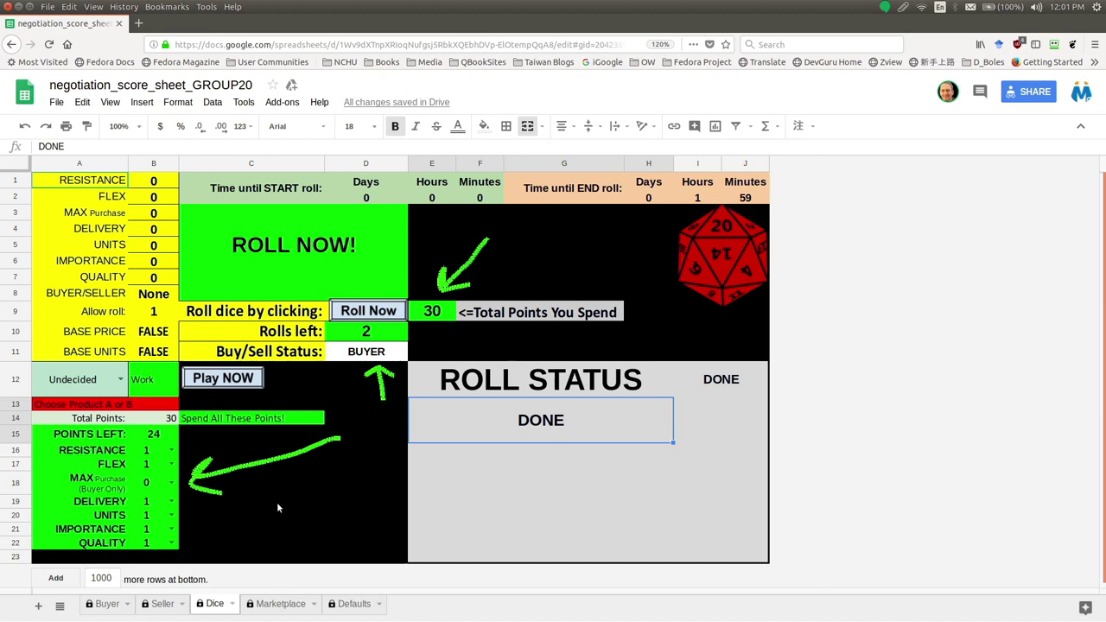
key("shift+F9")
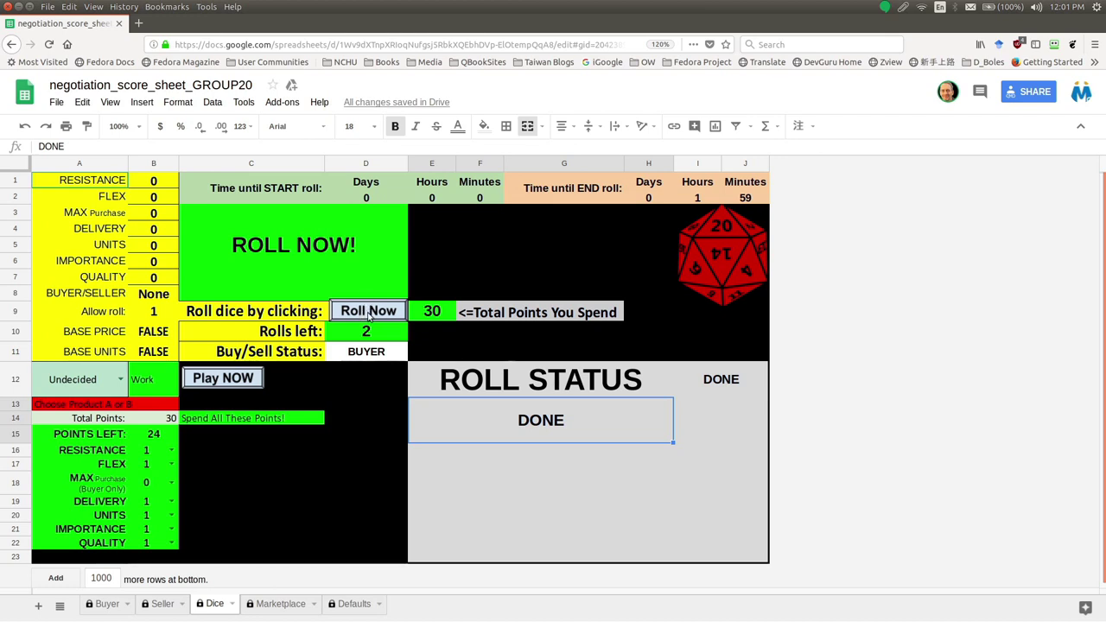
Step: Roll the dice with 'abc' as the human check, dismissing both notices at 1 roll left
left_click(368, 313)
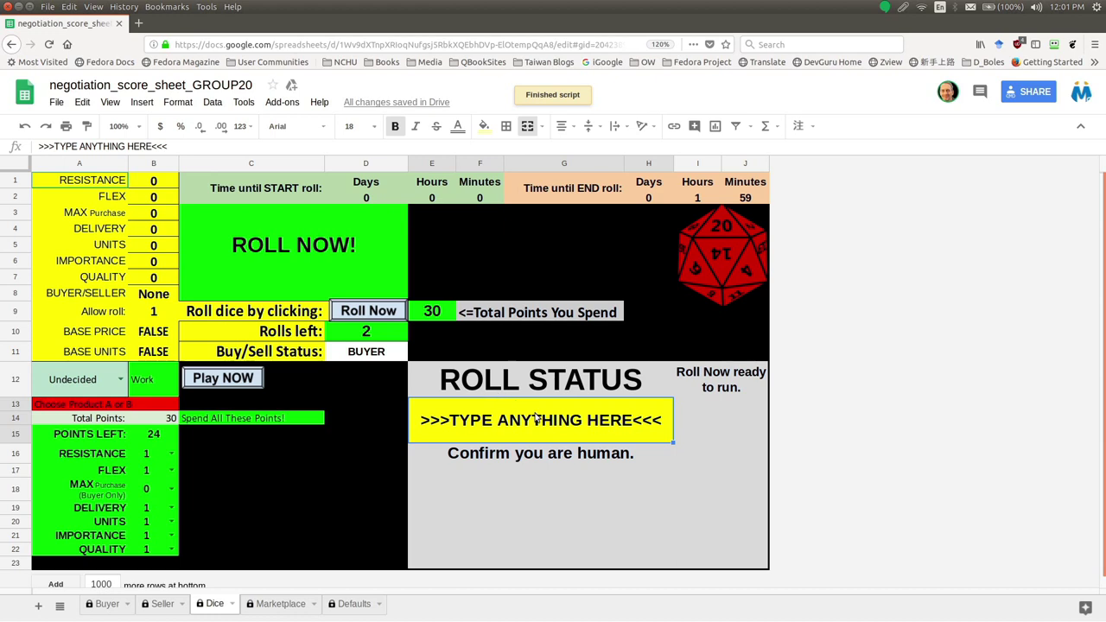
type("abc")
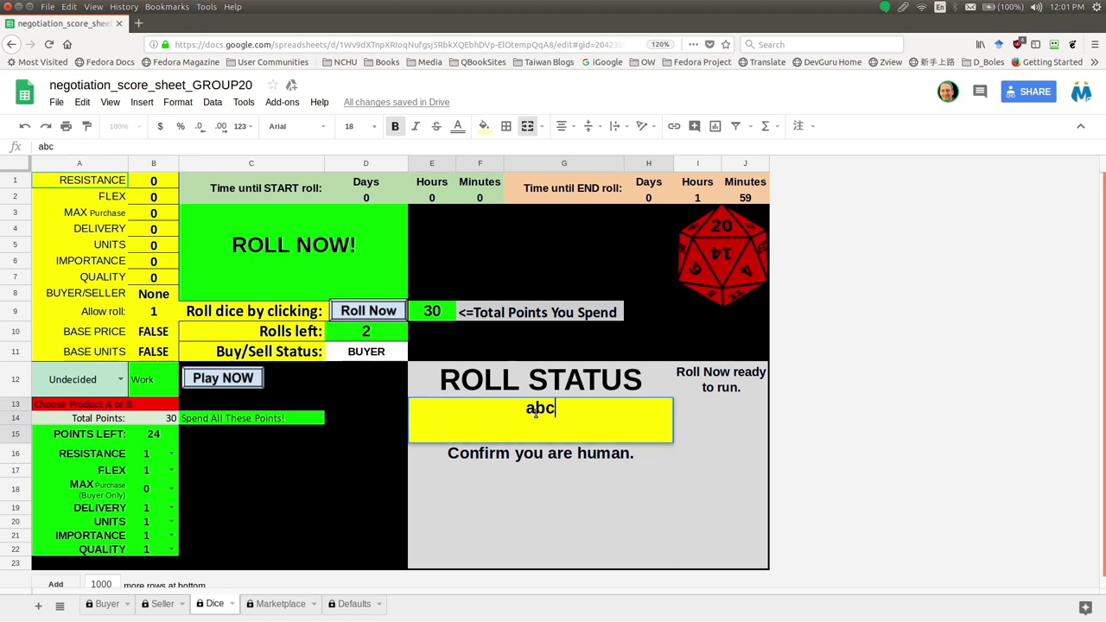
key("Return")
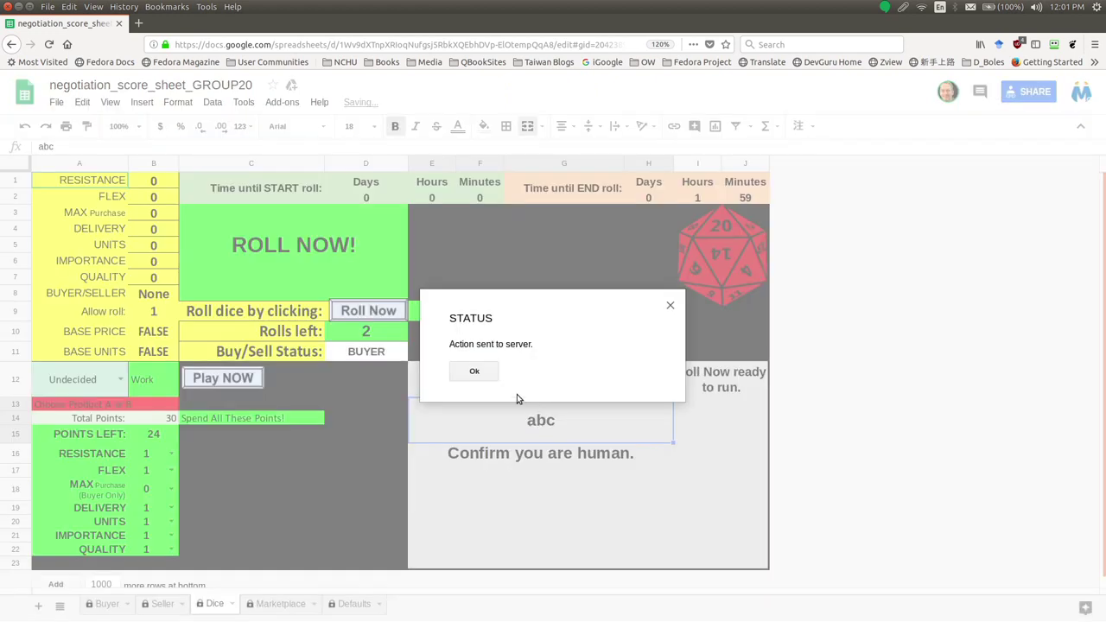
left_click(474, 372)
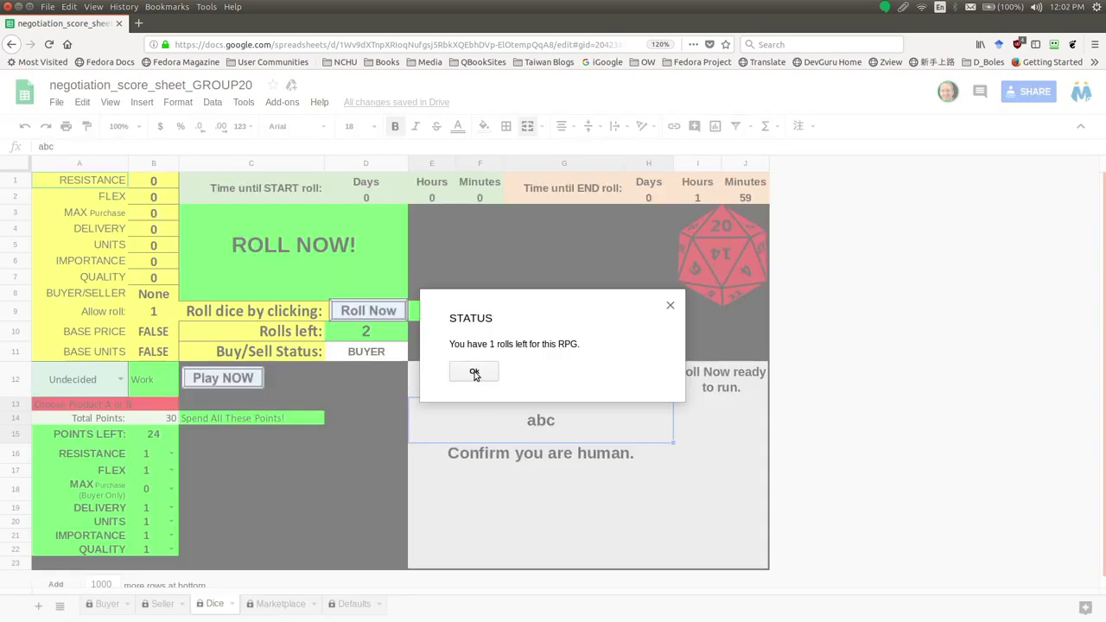
left_click(475, 372)
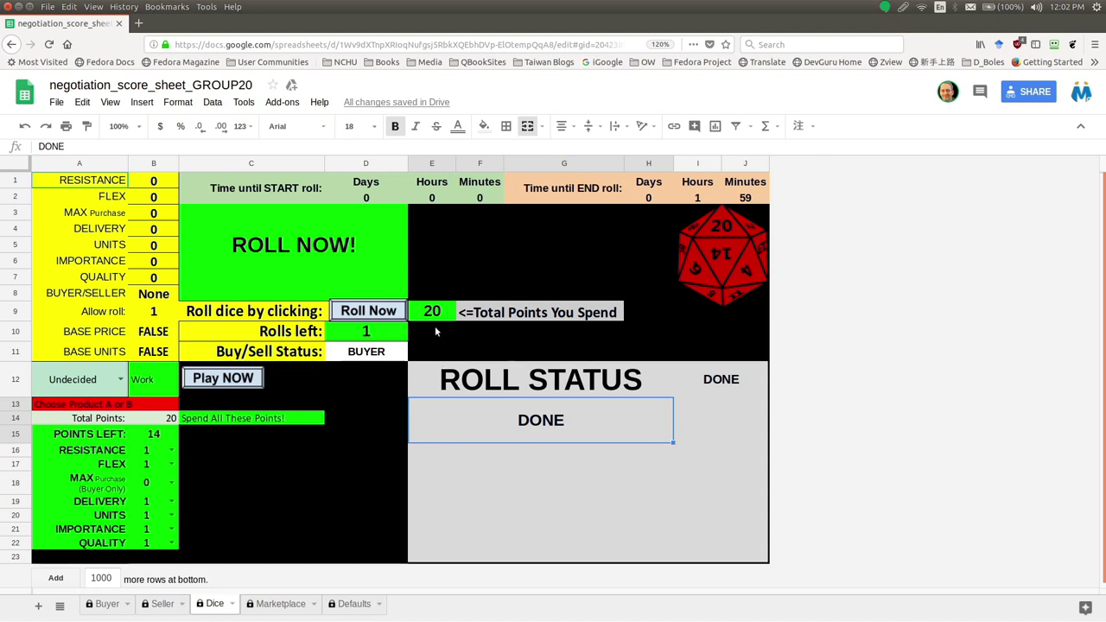
Step: Make the last roll with '12345' as the human check, reaching 0 rolls and 25 points
left_click(367, 311)
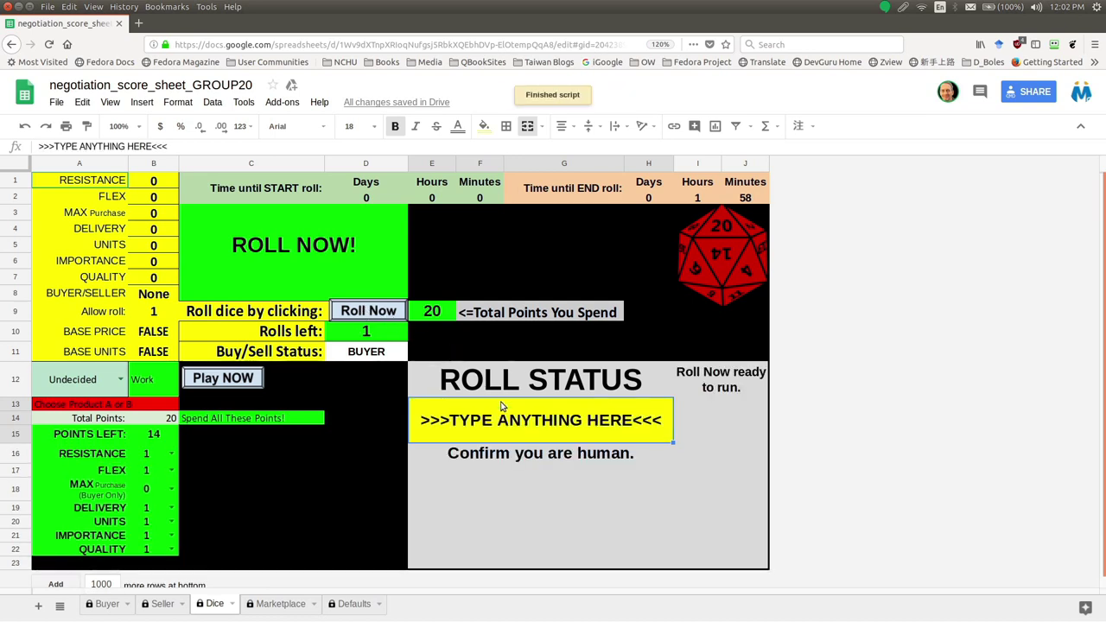
type("12345")
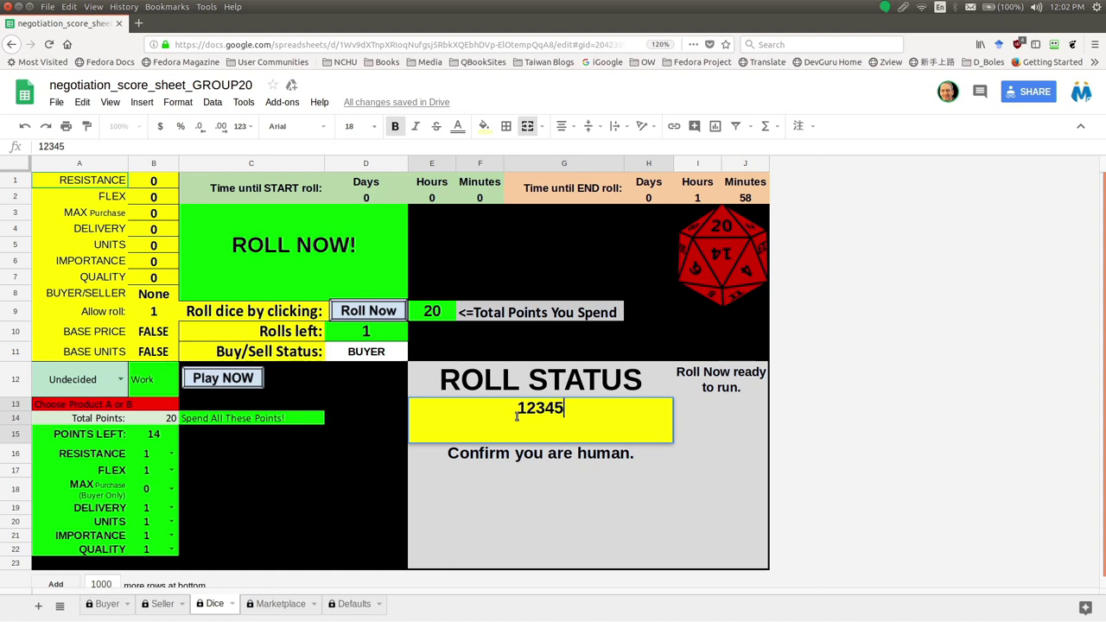
key("Return")
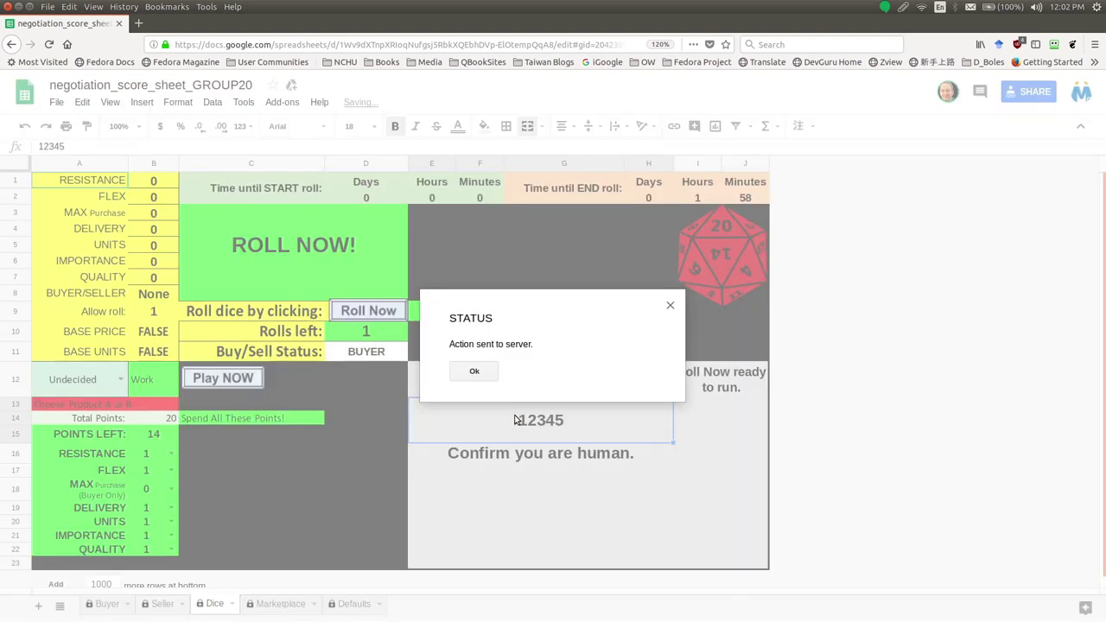
left_click(475, 371)
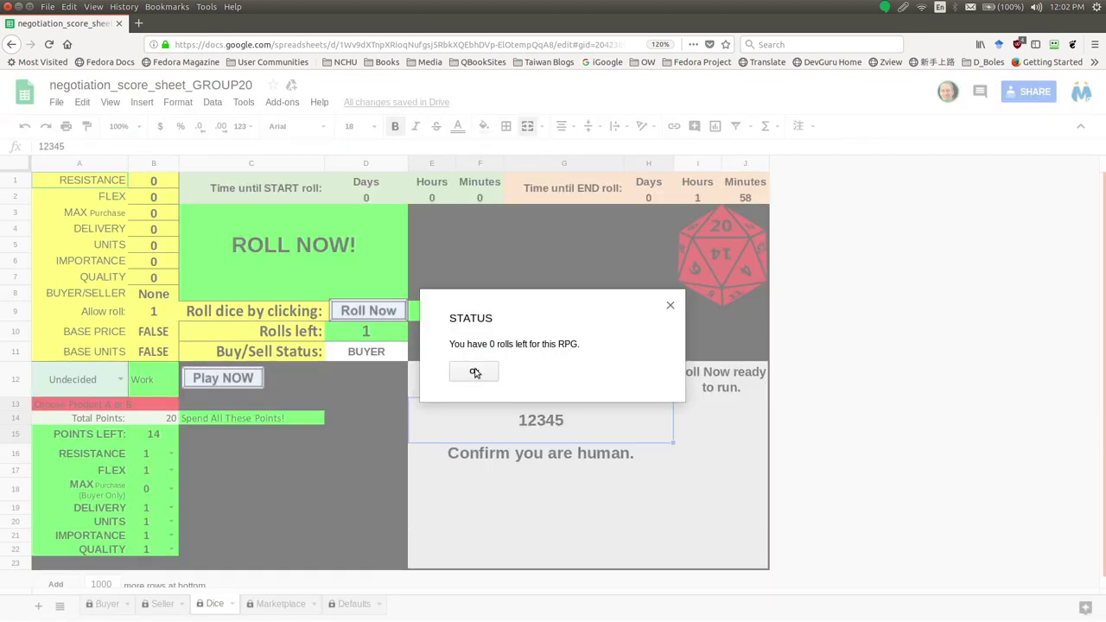
left_click(475, 371)
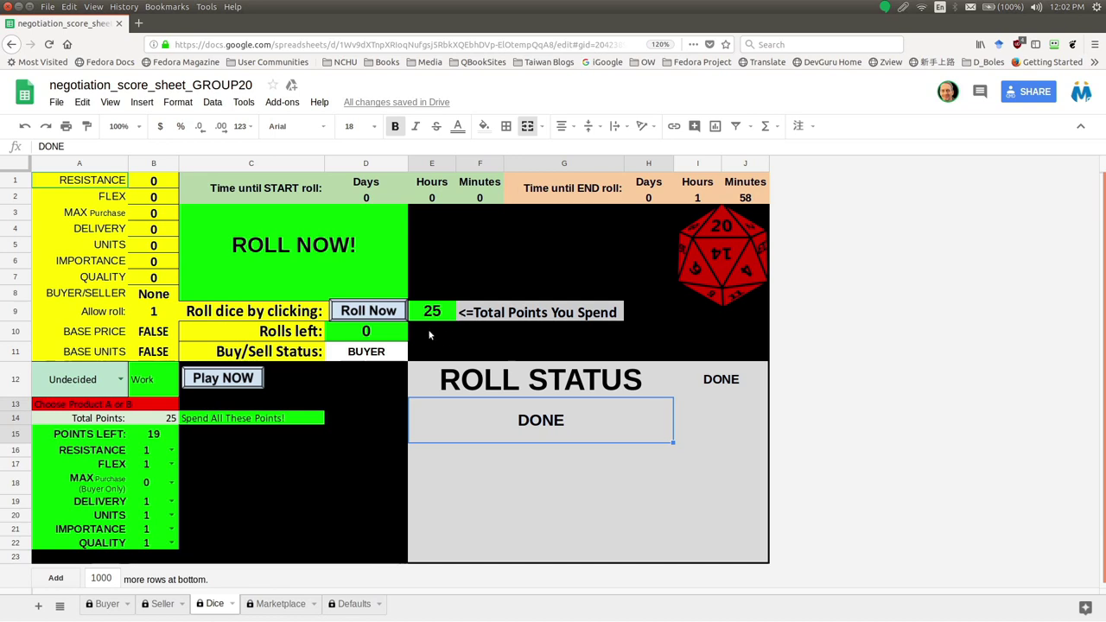
left_click(367, 313)
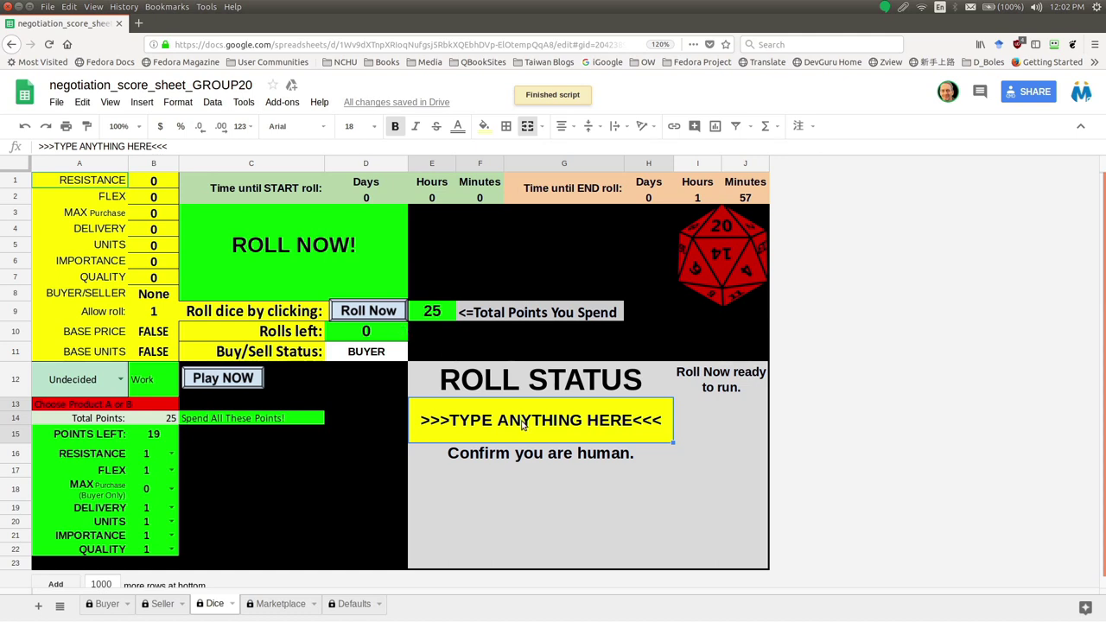
type("abc")
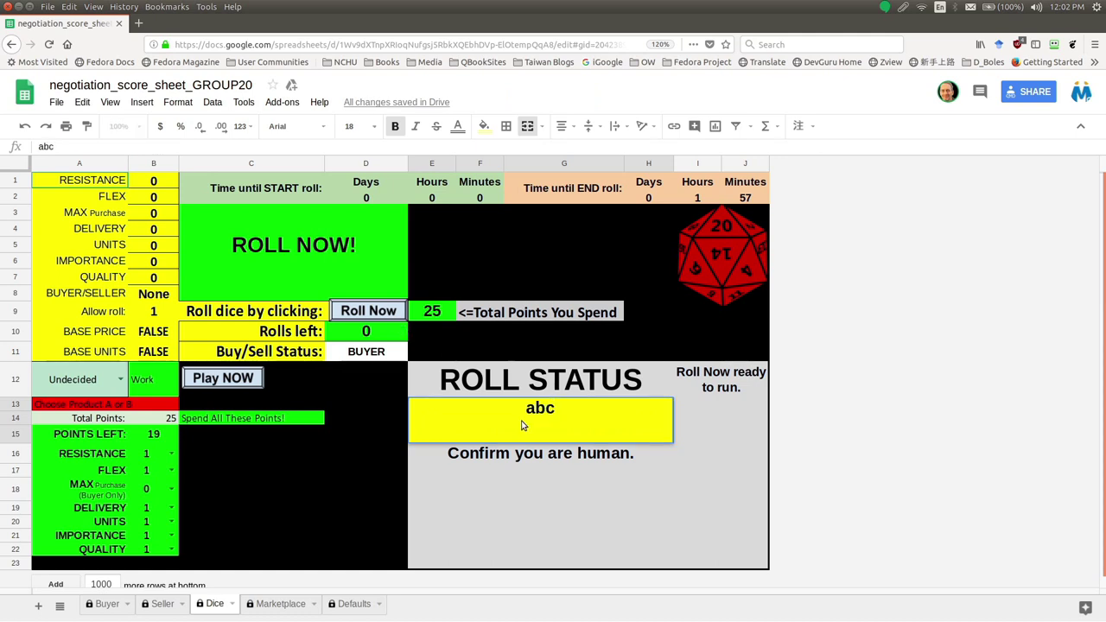
key("Return")
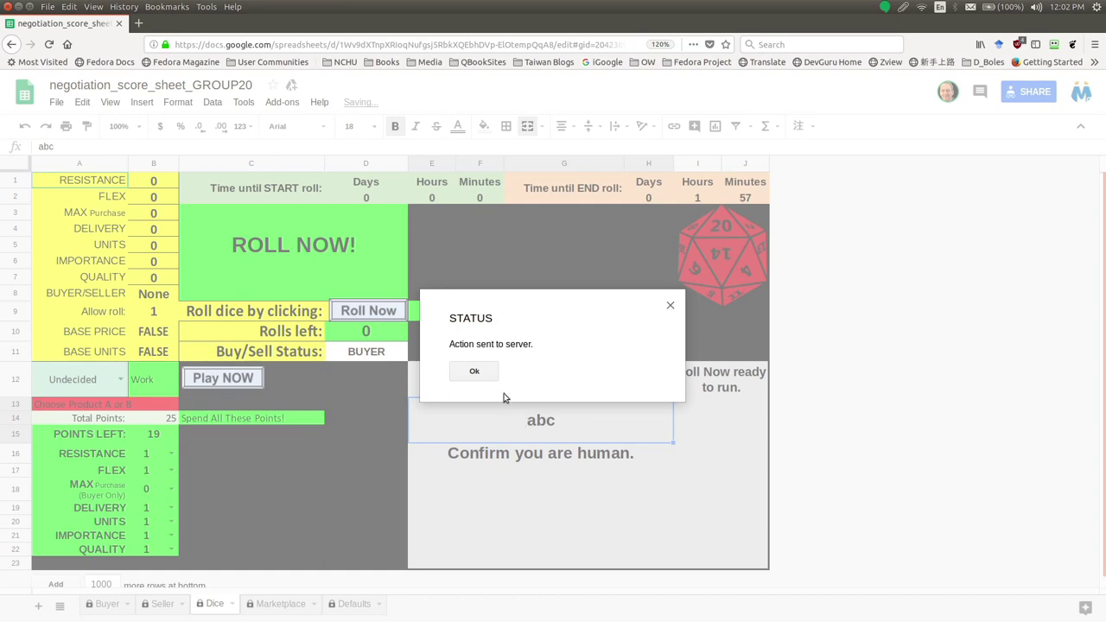
left_click(472, 370)
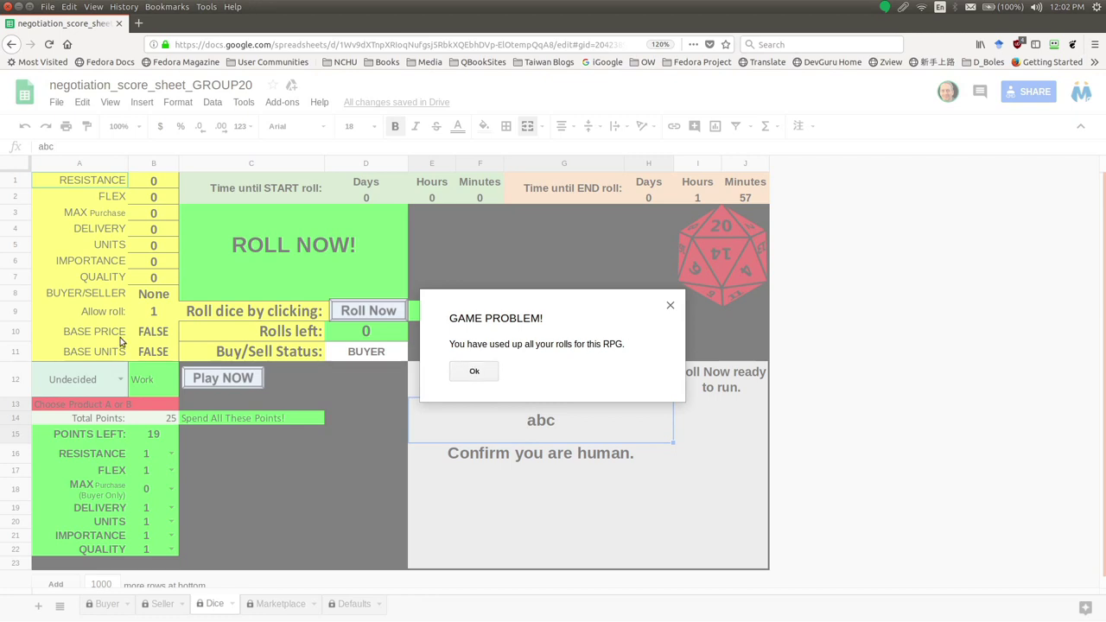
mouse_move(530, 337)
left_mouse_down()
mouse_move(482, 363)
mouse_move(642, 346)
mouse_move(492, 331)
left_mouse_up()
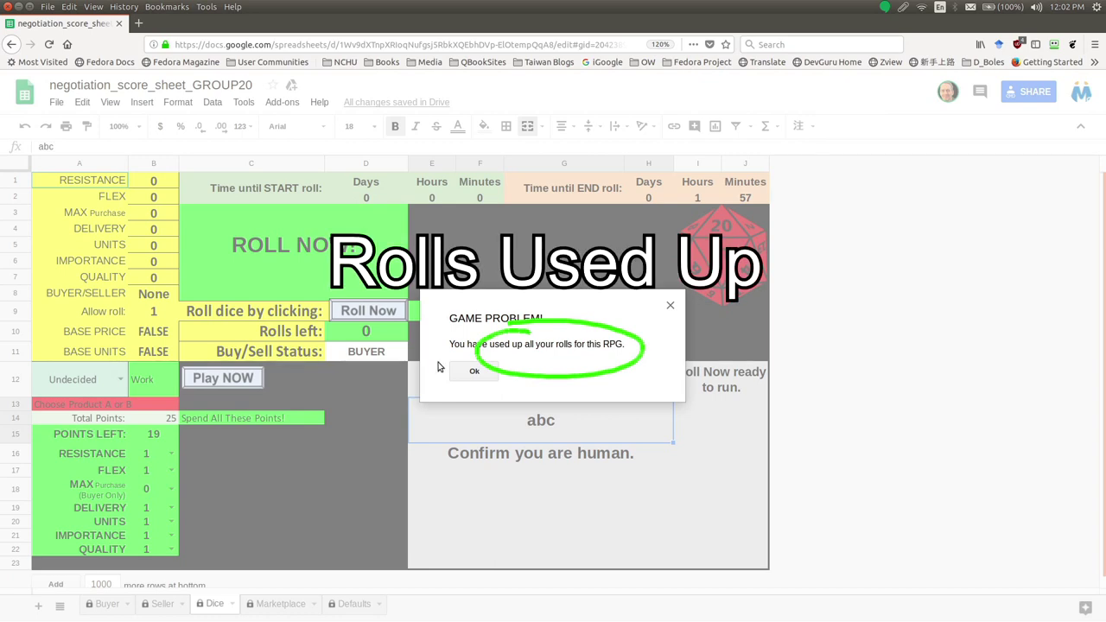
left_click(472, 373)
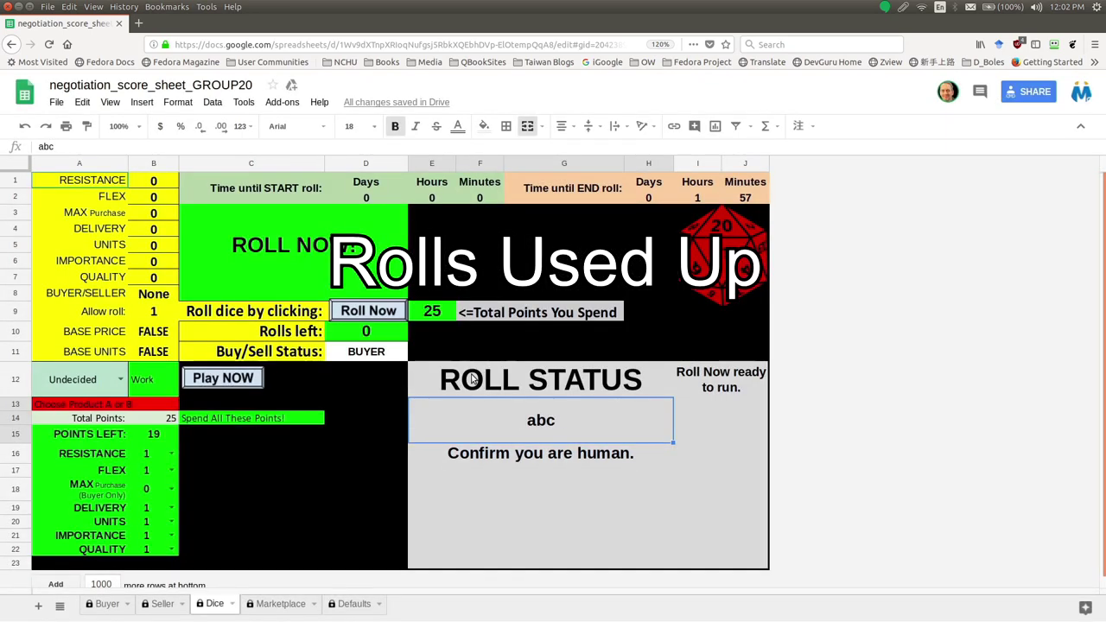
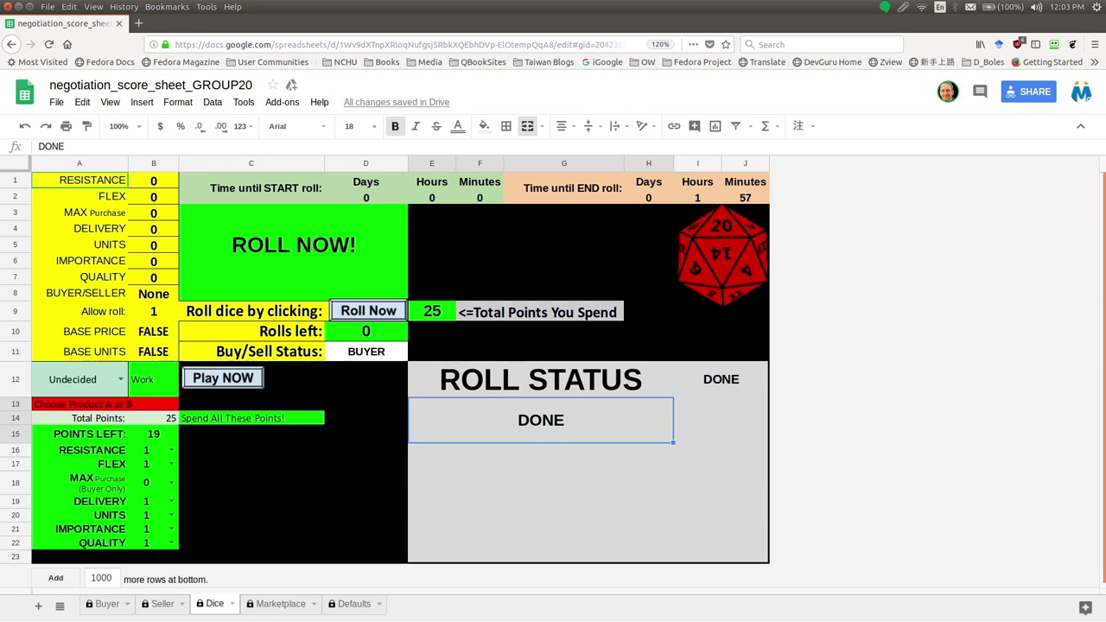
Step: Annotate the points list, Undecided choice, Play NOW and zero stats, then show the Buyer tab
mouse_move(276, 443)
left_mouse_down()
mouse_move(195, 473)
mouse_move(251, 478)
left_mouse_up()
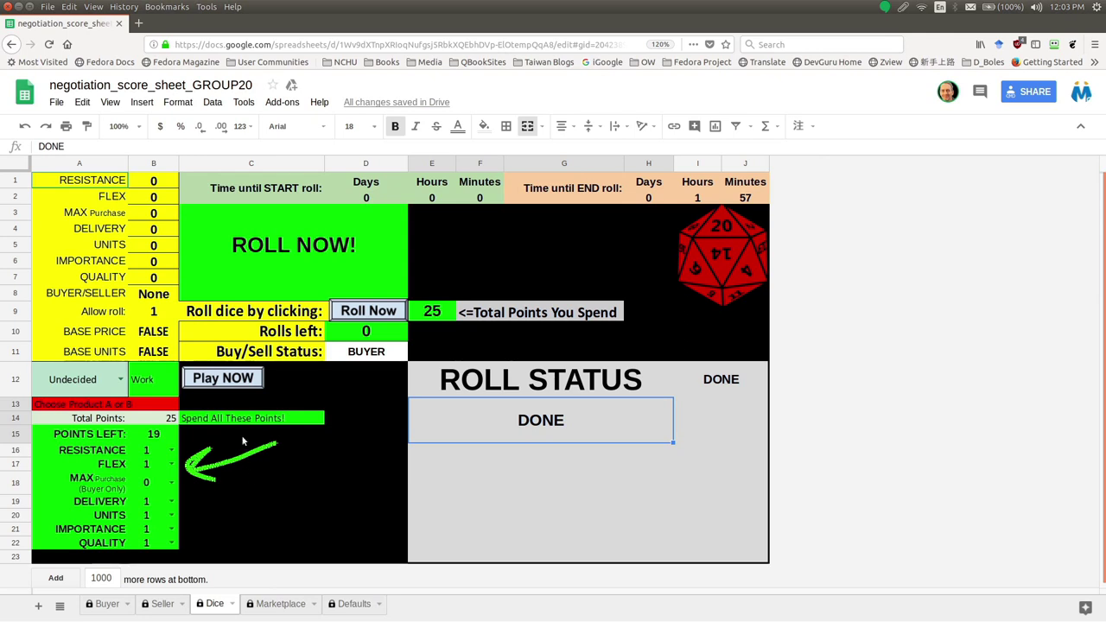
mouse_move(101, 367)
left_mouse_down()
mouse_move(38, 394)
mouse_move(42, 359)
left_mouse_up()
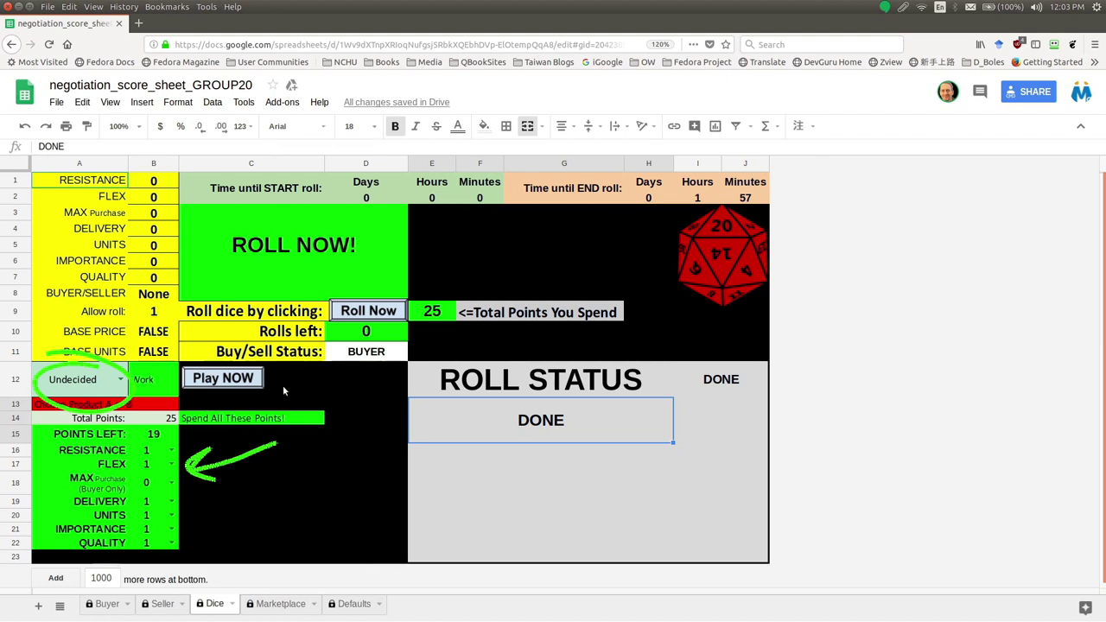
mouse_move(271, 380)
left_mouse_down()
mouse_move(299, 374)
mouse_move(285, 399)
mouse_move(279, 384)
mouse_move(374, 406)
left_mouse_up()
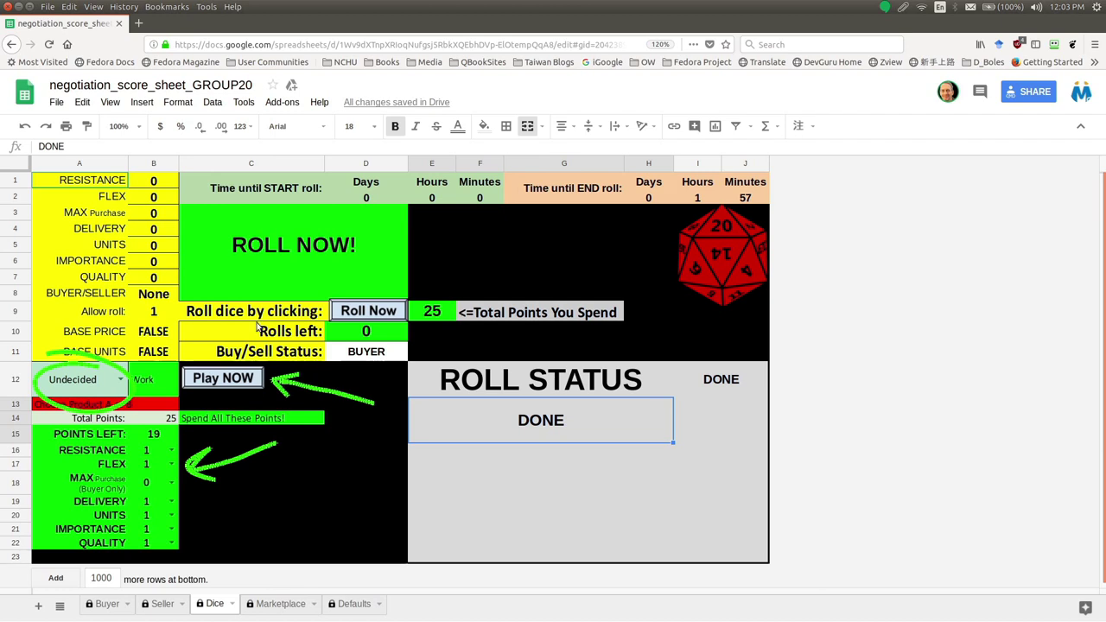
mouse_move(172, 201)
left_mouse_down()
mouse_move(130, 270)
mouse_move(202, 237)
mouse_move(178, 190)
left_mouse_up()
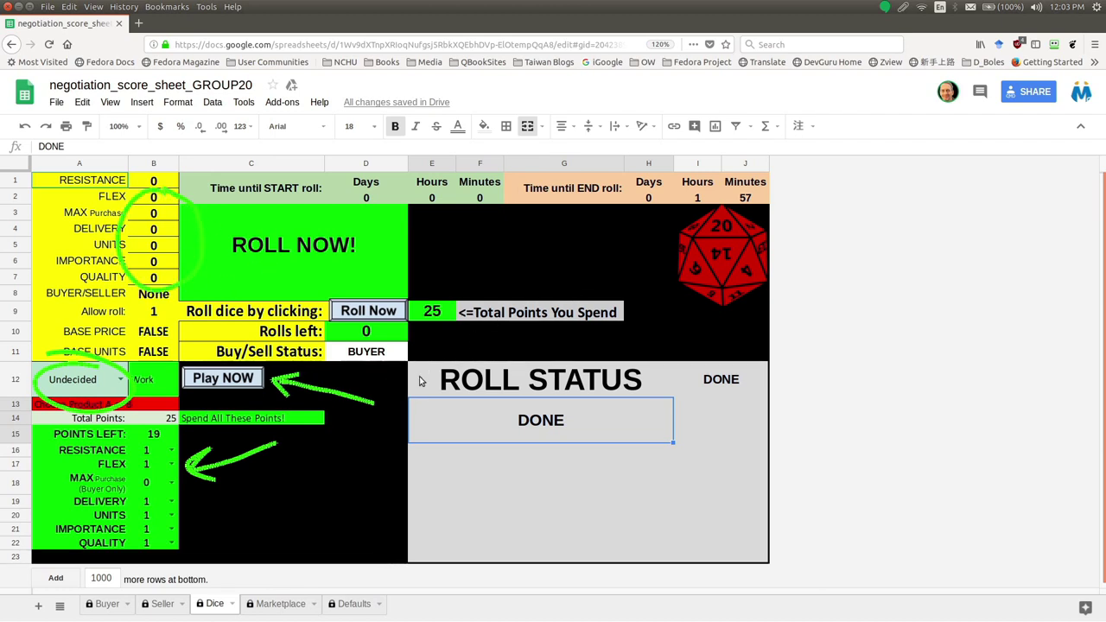
mouse_move(524, 221)
left_mouse_down()
mouse_move(521, 252)
mouse_move(544, 231)
mouse_move(550, 248)
mouse_move(579, 250)
mouse_move(580, 263)
mouse_move(645, 260)
mouse_move(677, 219)
left_mouse_up()
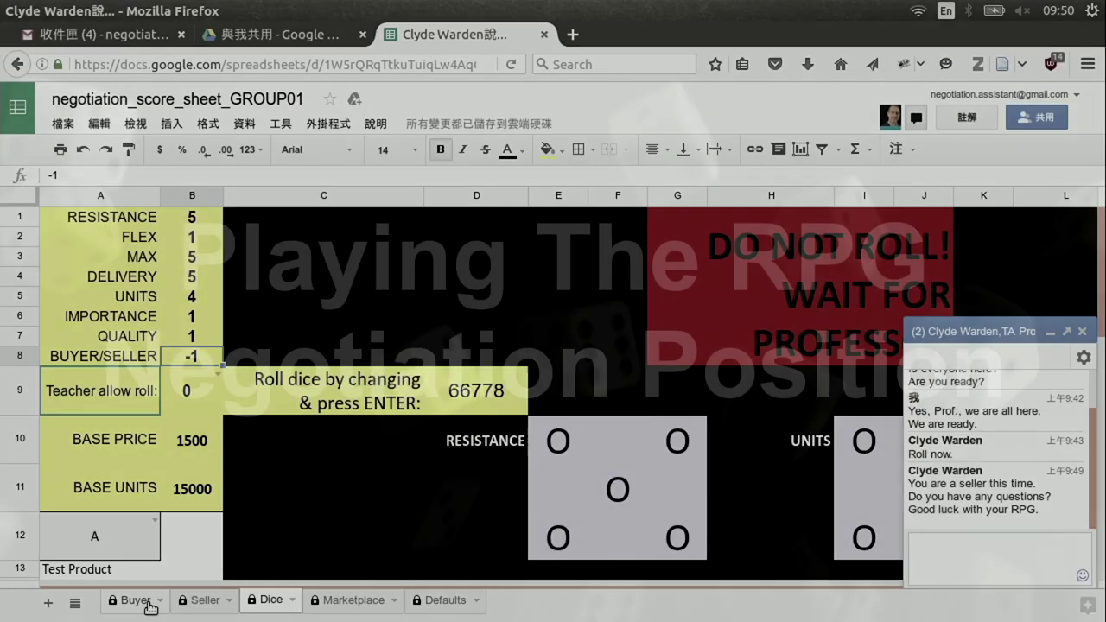
left_click(149, 607)
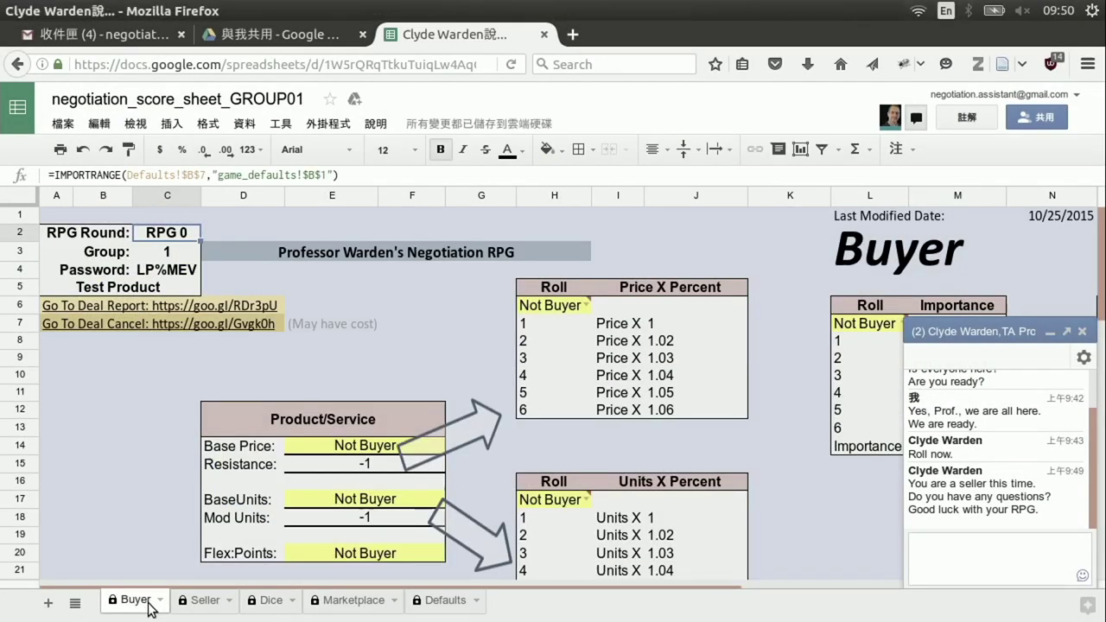
Step: Close the chat and show the Seller tab: price roll 5, units roll 4, Resistance 1380
left_click(205, 603)
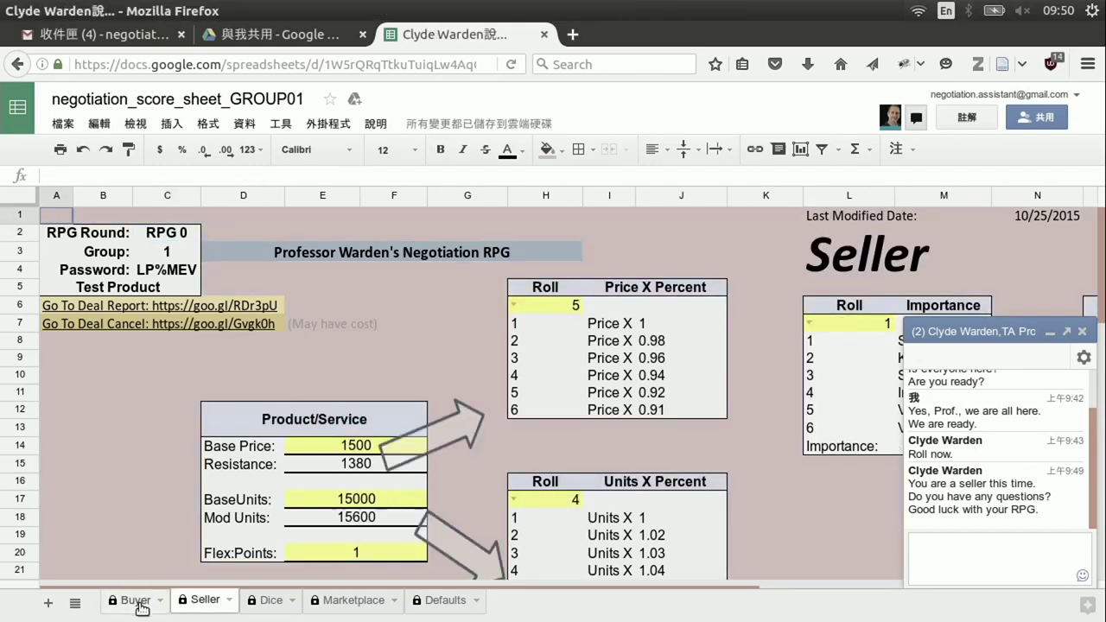
left_click(135, 602)
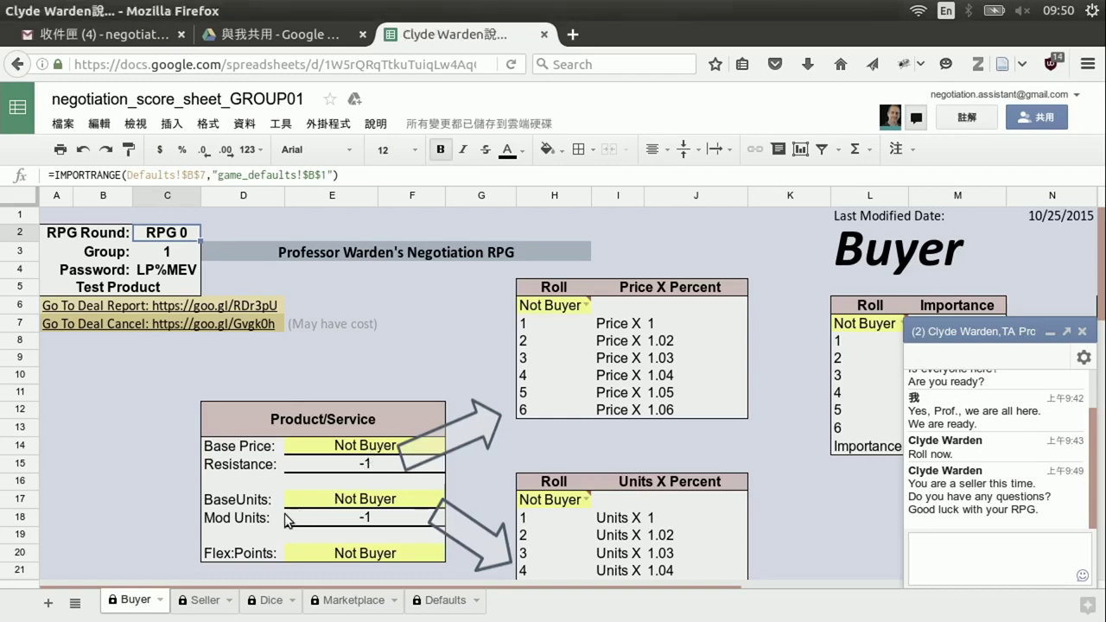
left_click(1082, 331)
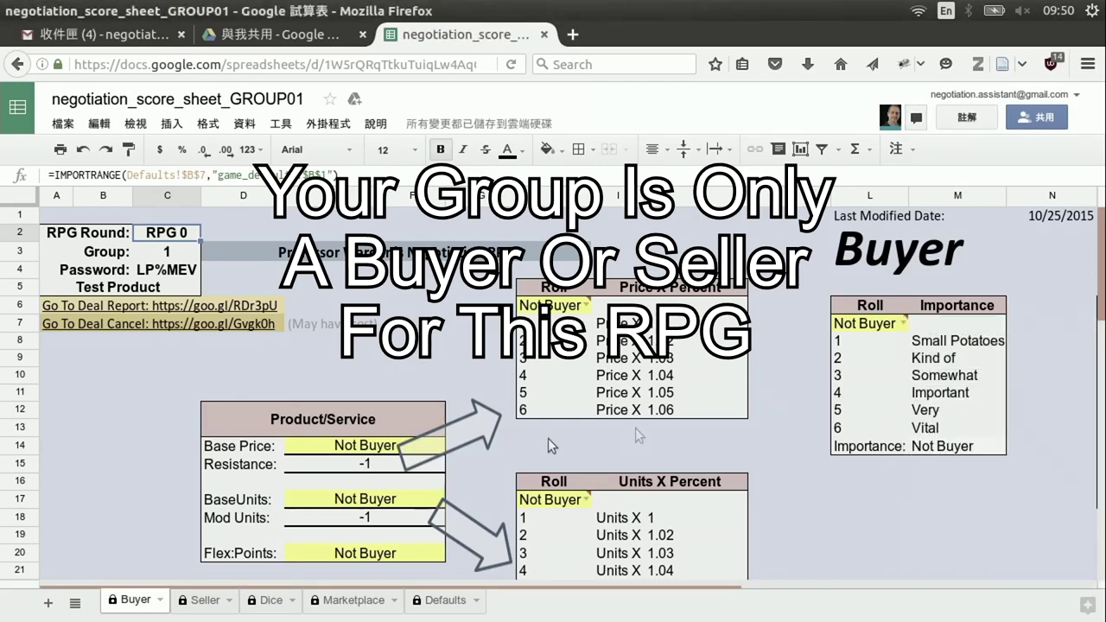
left_click(196, 610)
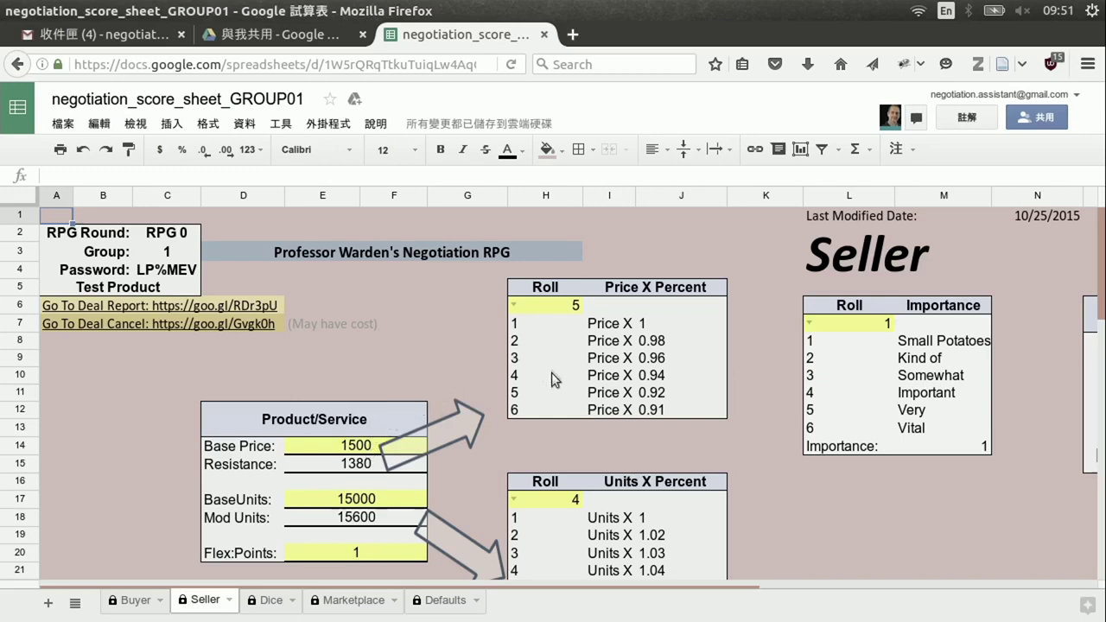
Step: Select cell E15 to display the ROUND(IF…) formula behind the Resistance value 1380
scroll(558, 395, "down", 1)
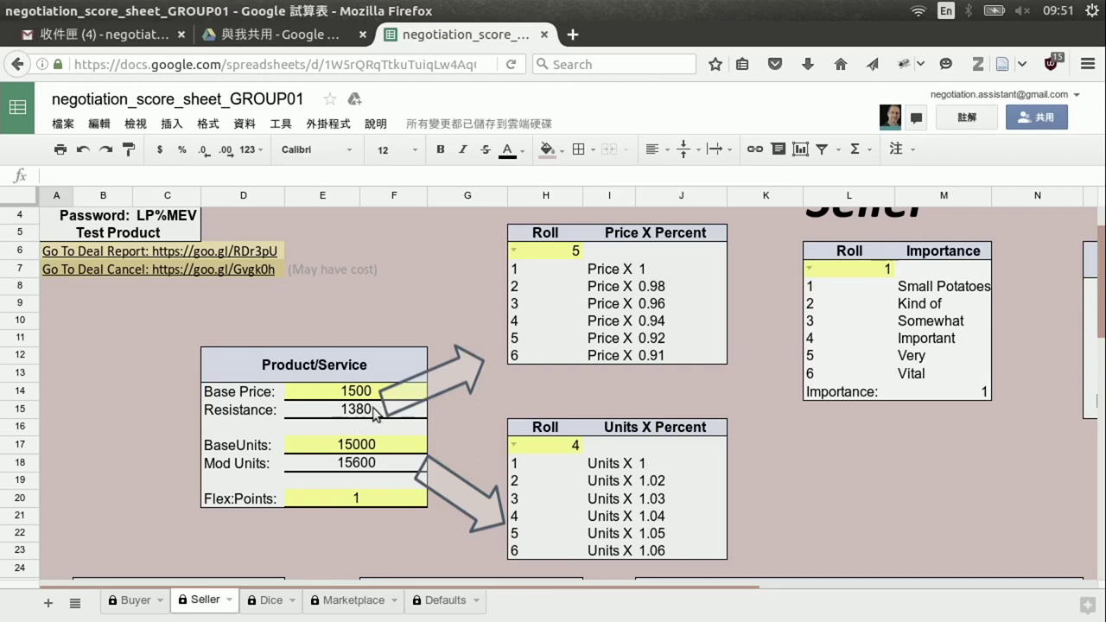
left_click(369, 417)
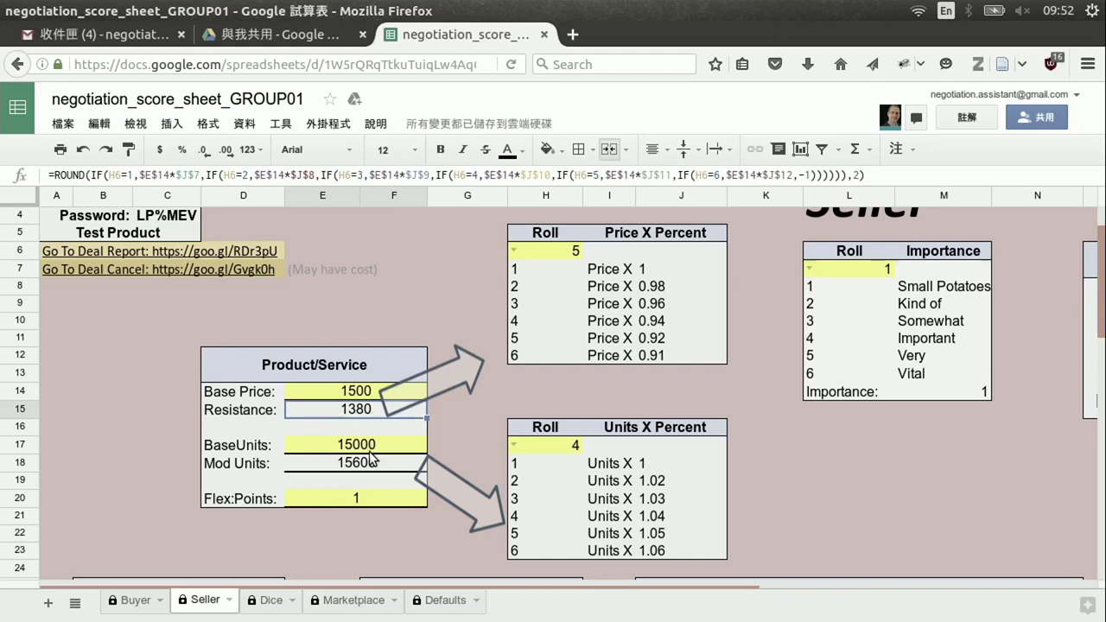
Step: Inspect the BaseUnits IF formula in E17, then scroll right to the Quick View summary
left_click(370, 450)
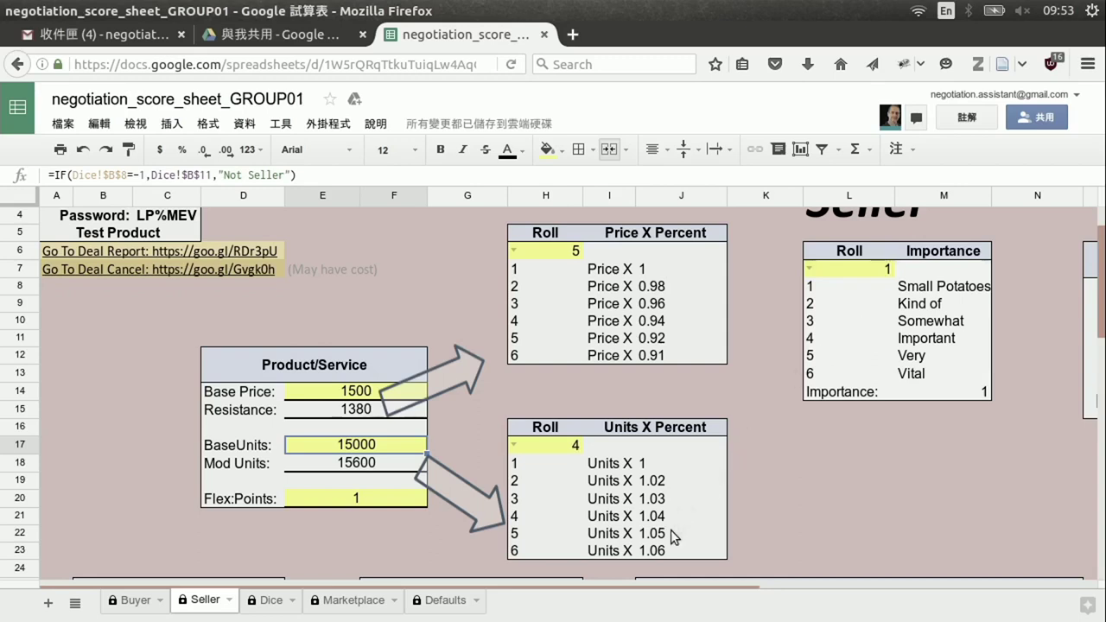
left_click_drag(674, 593, 884, 578)
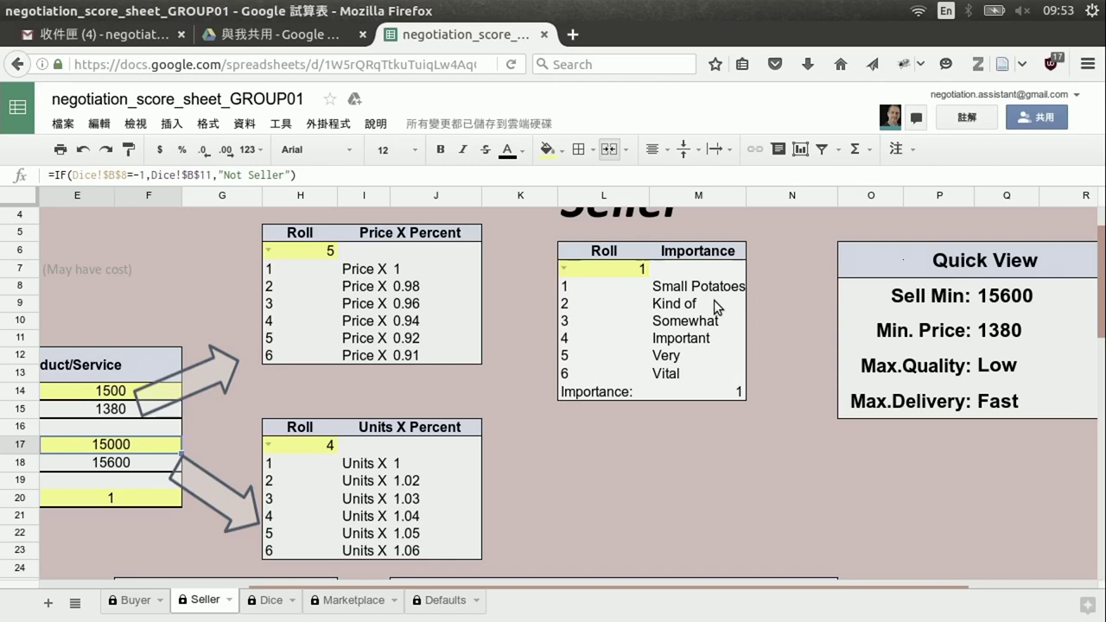
Step: Scroll to rows 18–38 showing Efficient Quality 1 (Low) and Efficient Deliver 3 (Fast) tables
left_click_drag(827, 590, 925, 593)
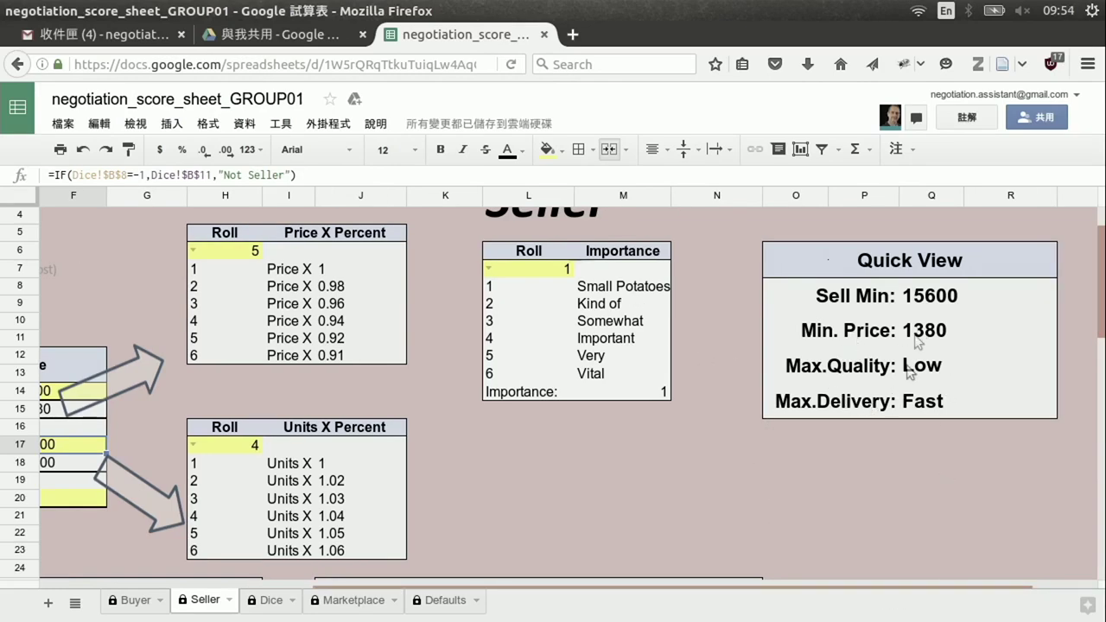
left_click(890, 261)
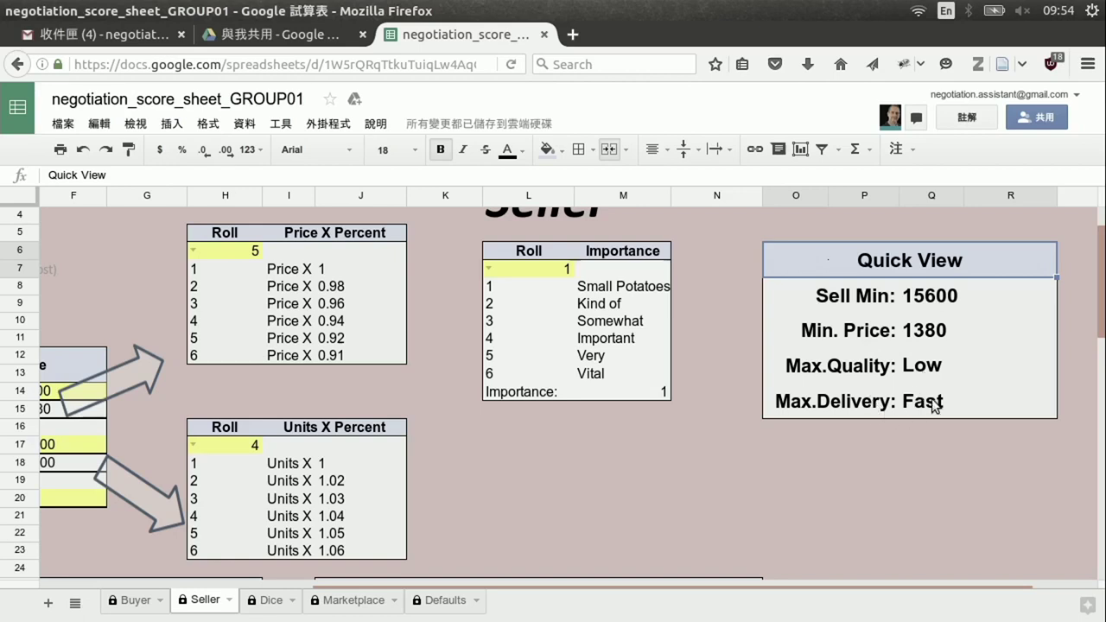
left_click_drag(1101, 268, 1101, 367)
left_click_drag(671, 588, 407, 600)
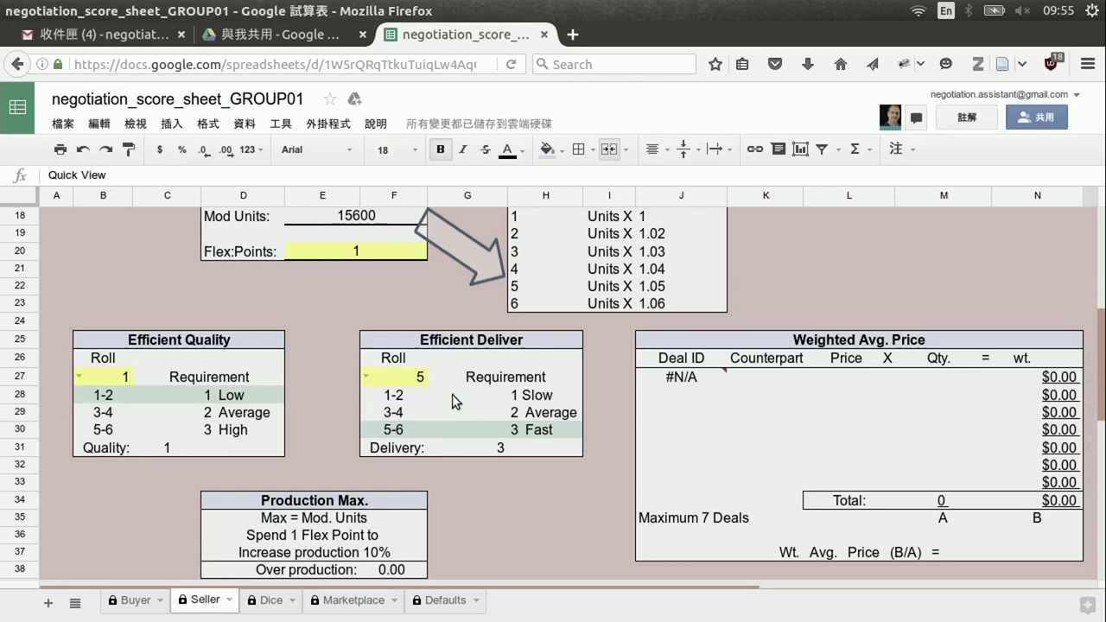
left_click(550, 400)
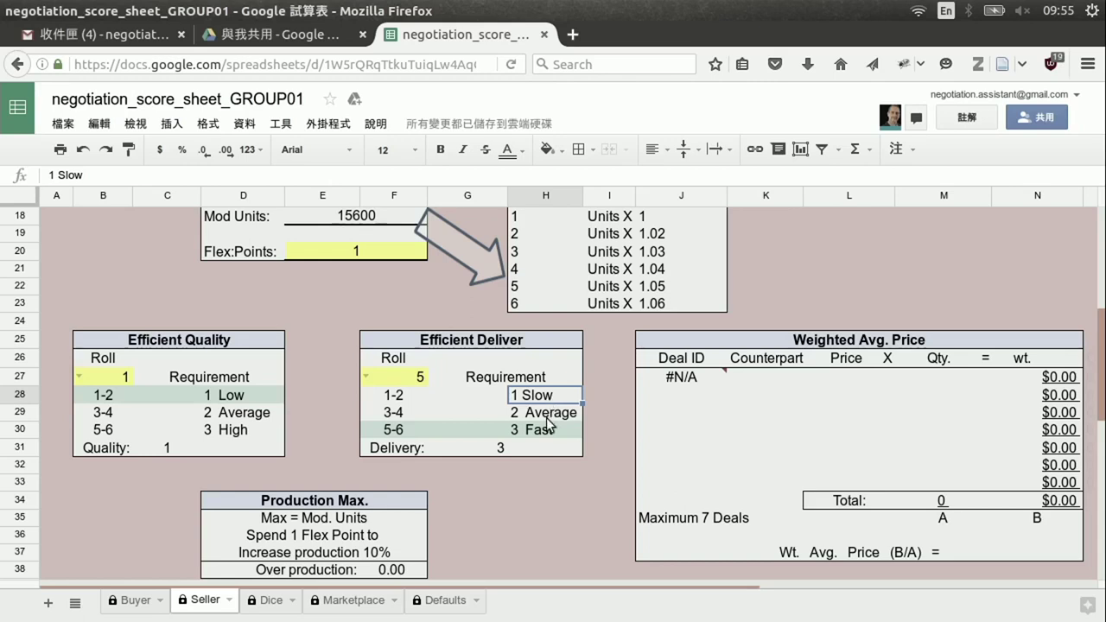
left_click(547, 434)
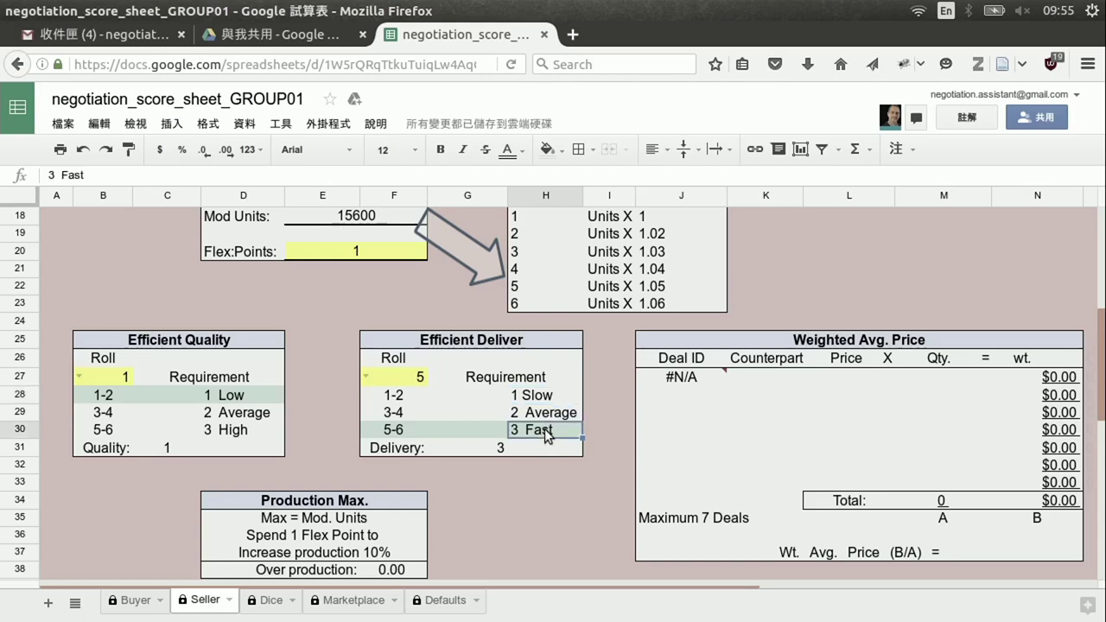
left_click_drag(591, 585, 916, 590)
left_click_drag(1102, 363, 1102, 281)
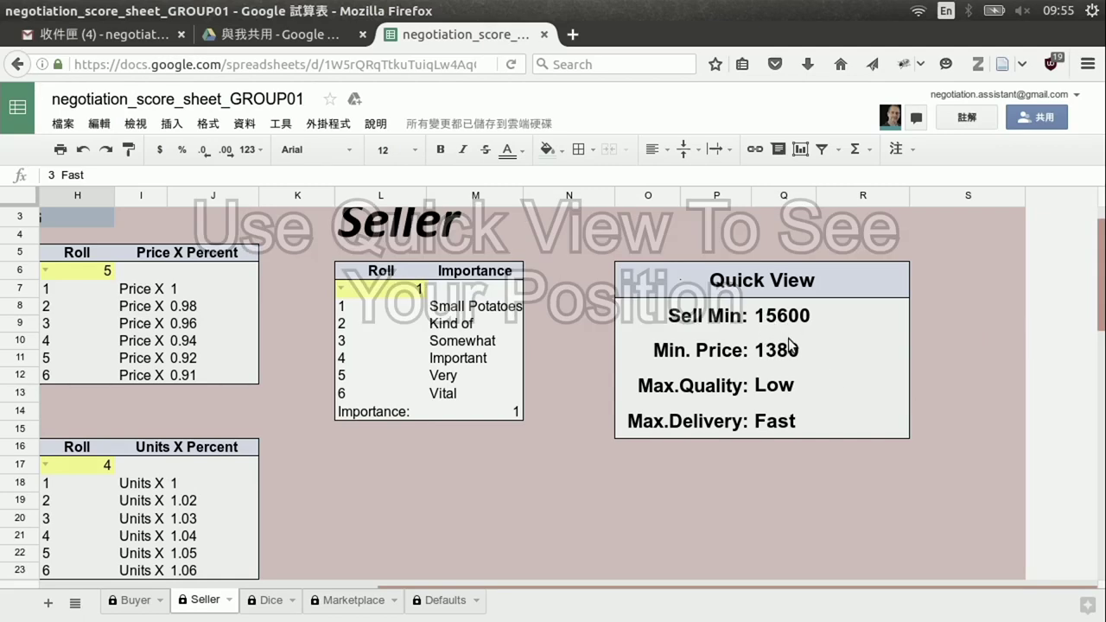
left_click(797, 393)
left_click(786, 433)
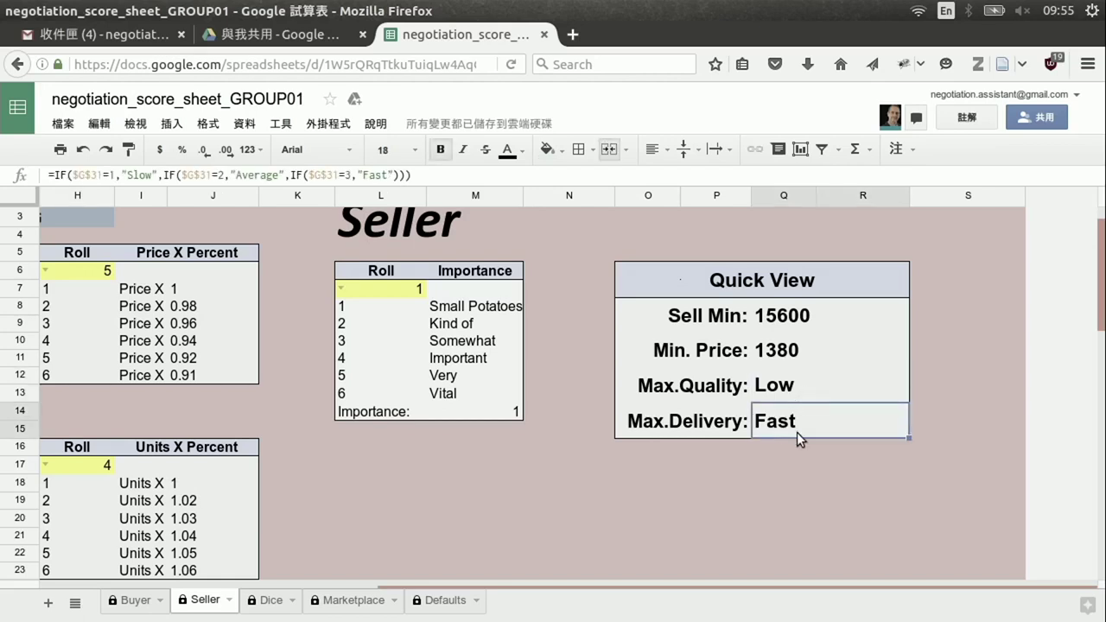
left_click(425, 293)
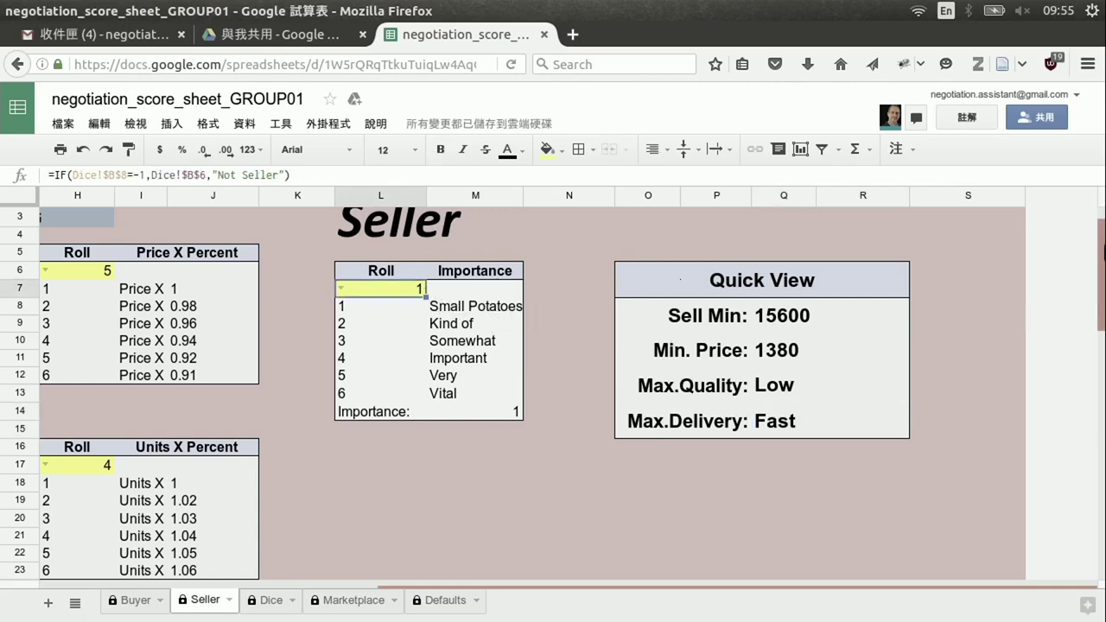
left_click_drag(1104, 257, 1105, 356)
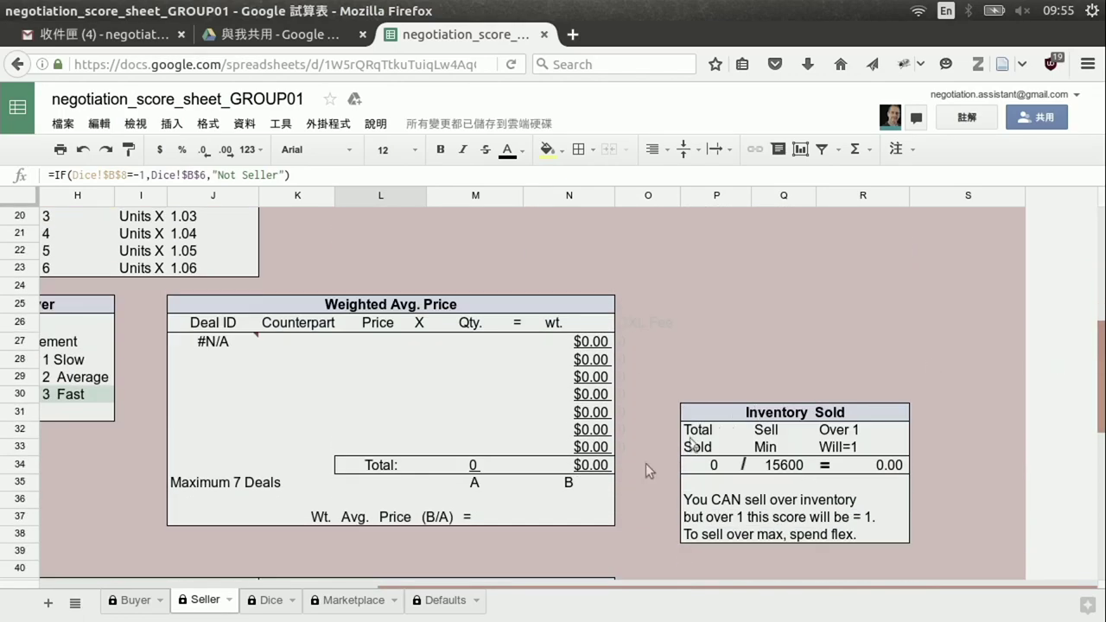
left_click_drag(630, 593, 436, 585)
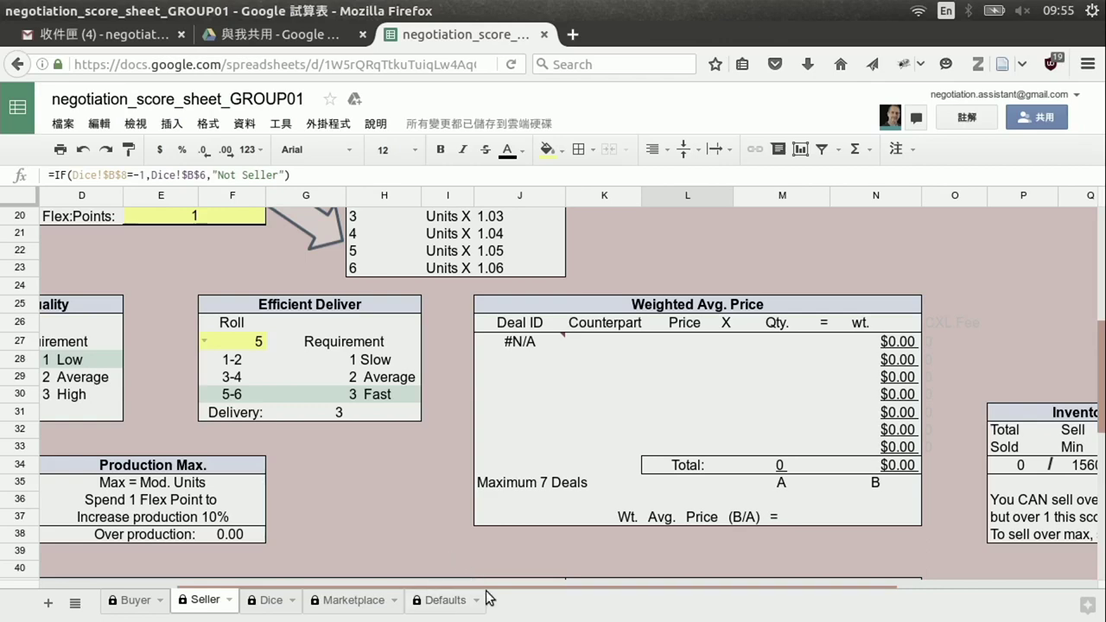
mouse_move(489, 594)
left_mouse_down()
mouse_move(420, 594)
mouse_move(486, 603)
left_mouse_up()
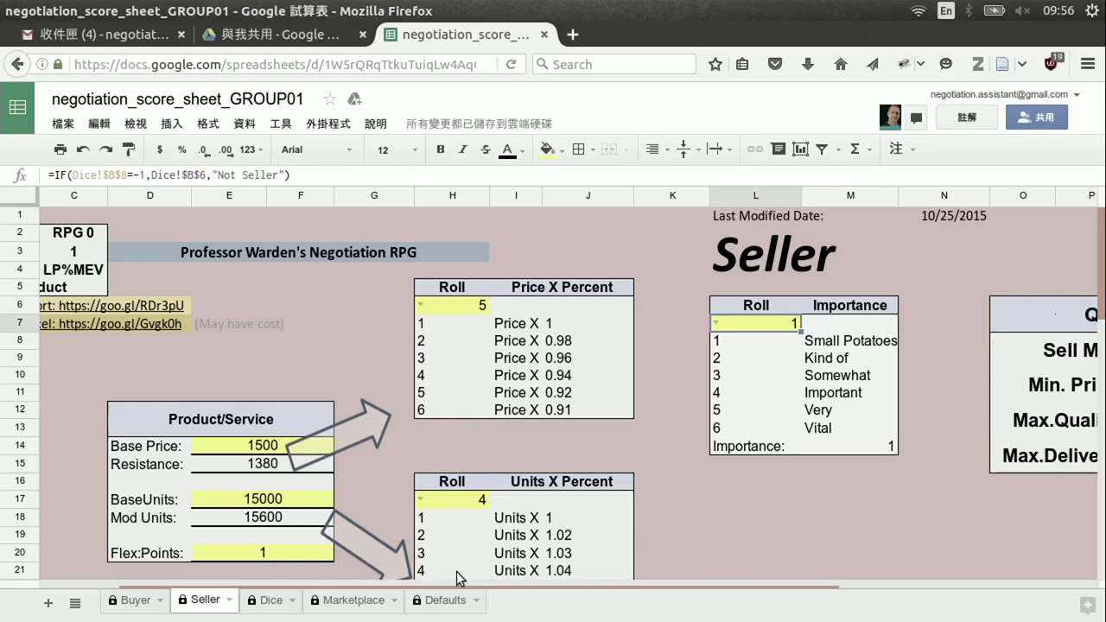
Step: Follow the 'Go To Deal Report' link in cell A6 to open the form in a new tab
scroll(238, 337, "left", 2)
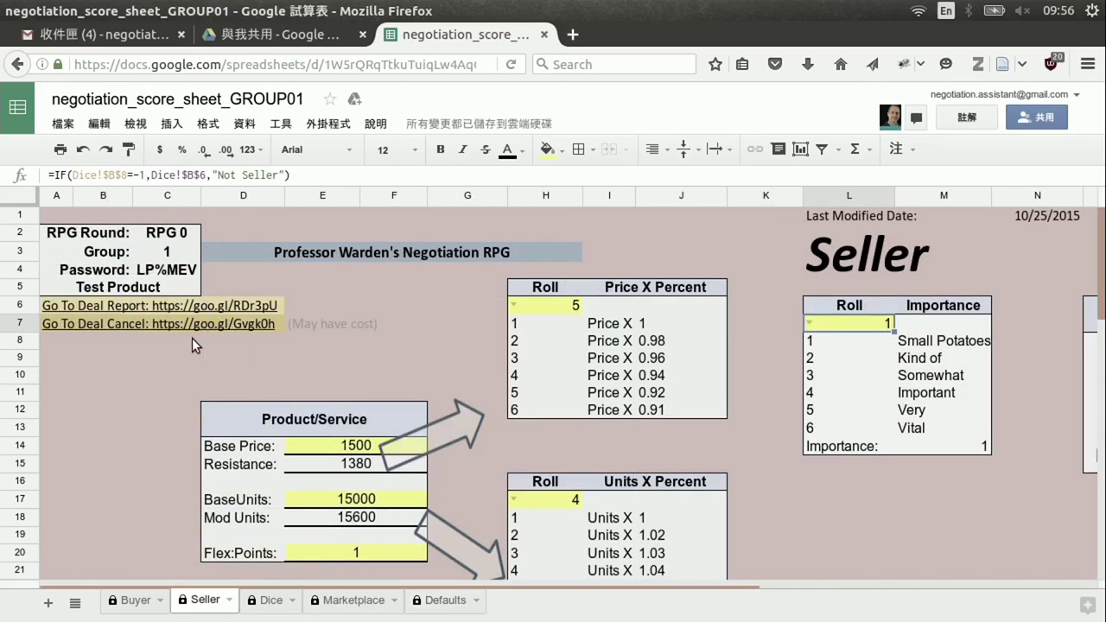
mouse_move(141, 302)
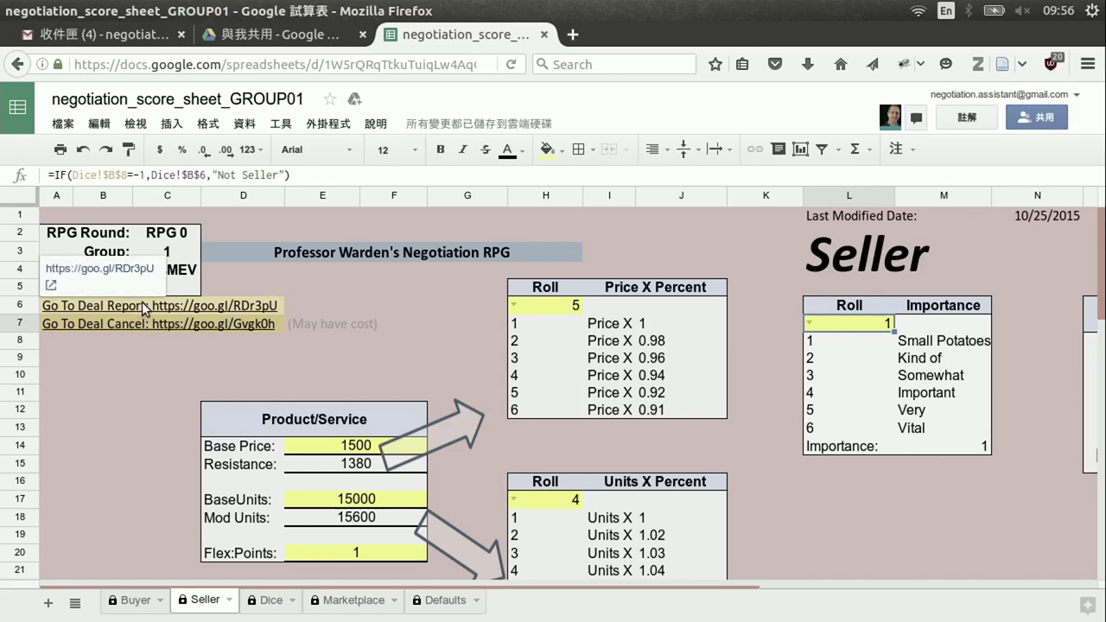
mouse_move(142, 326)
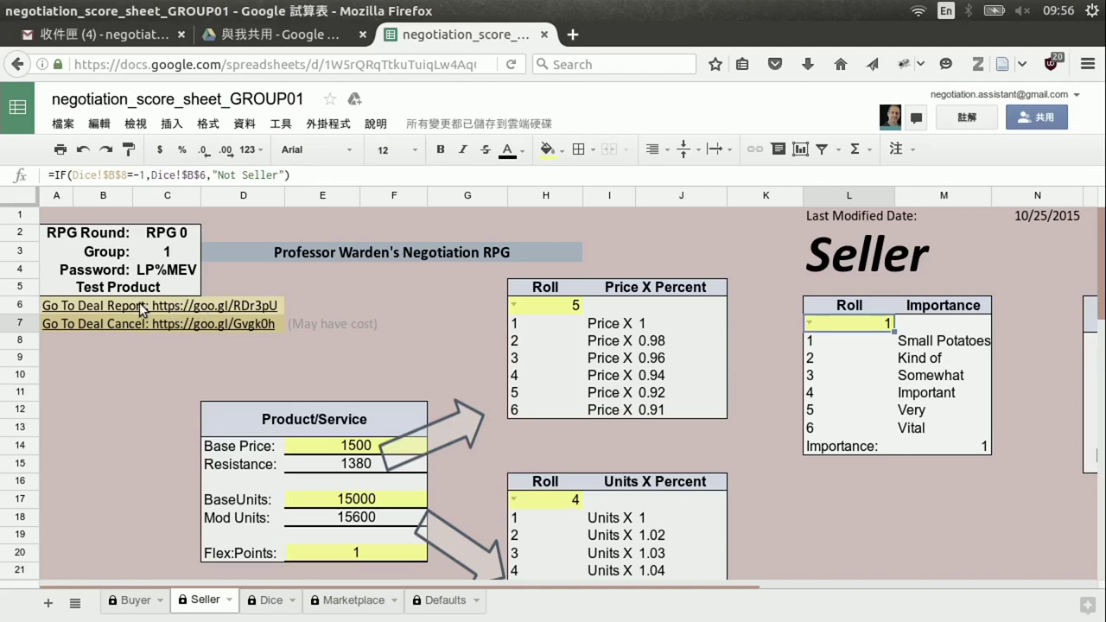
left_click(139, 302)
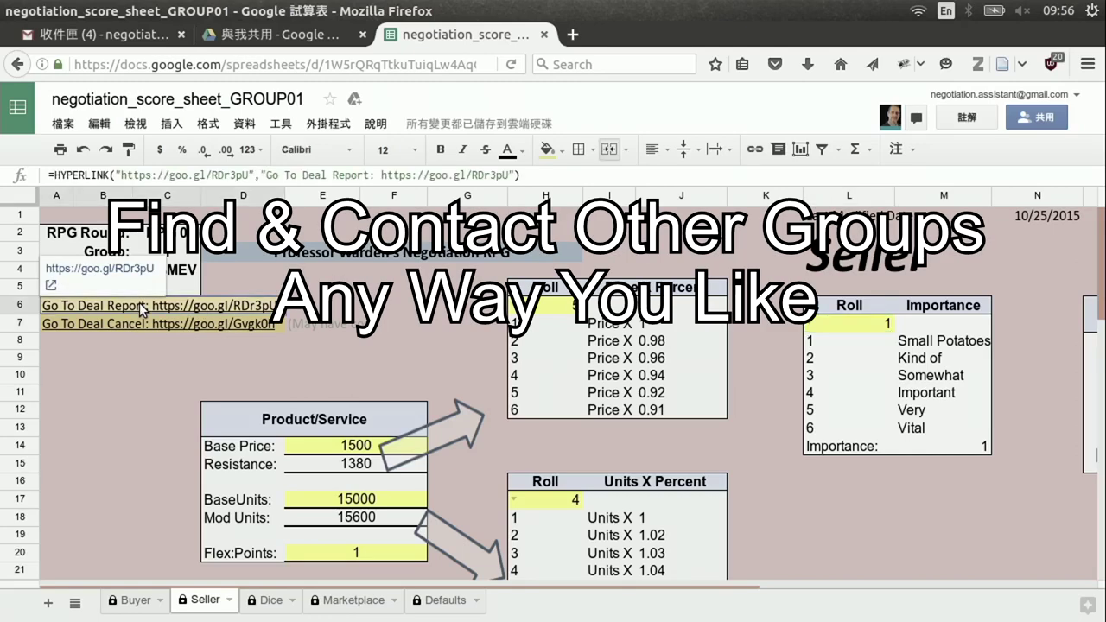
left_click(108, 271)
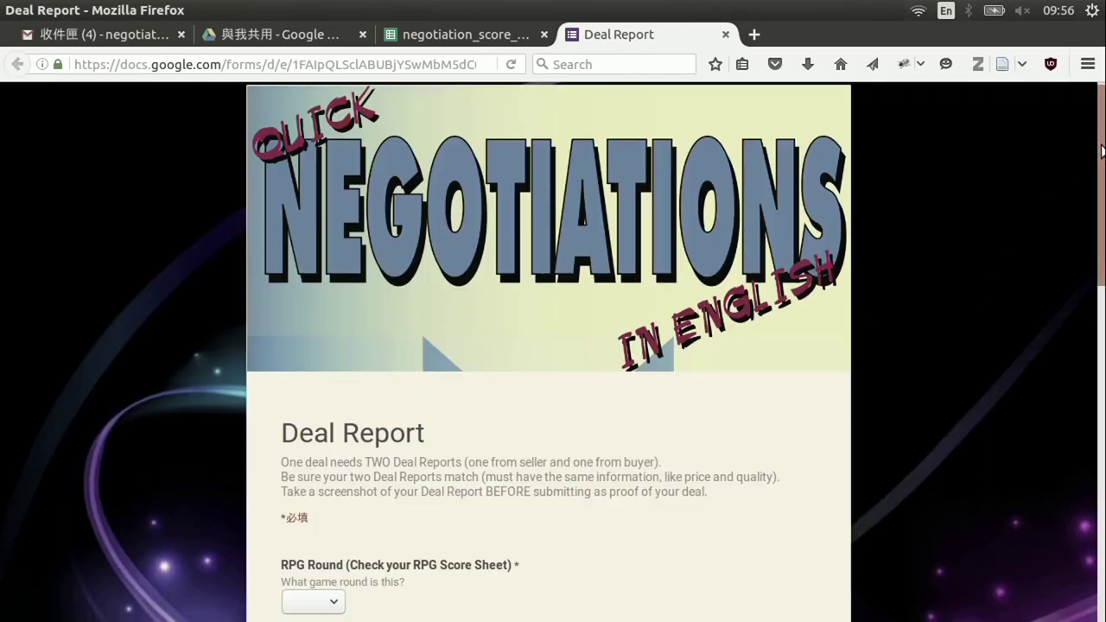
Step: Choose RPG 0 as the form's RPG Round and confirm Round 0 in sheet cell C2
scroll(1101, 170, "down", 2)
left_click_drag(1102, 170, 1102, 264)
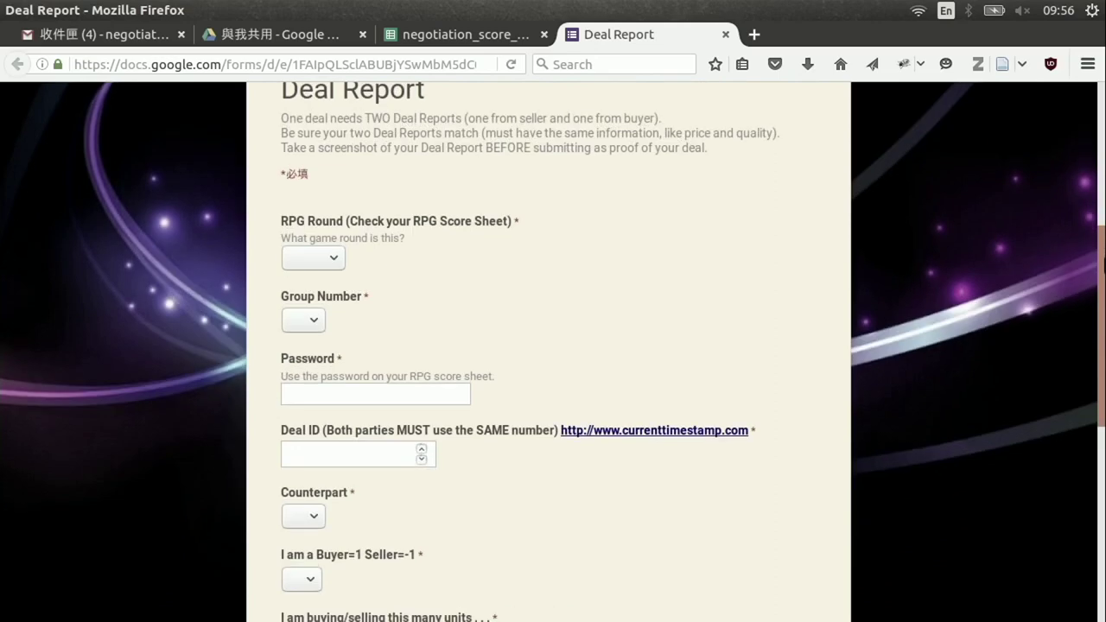
left_click(335, 254)
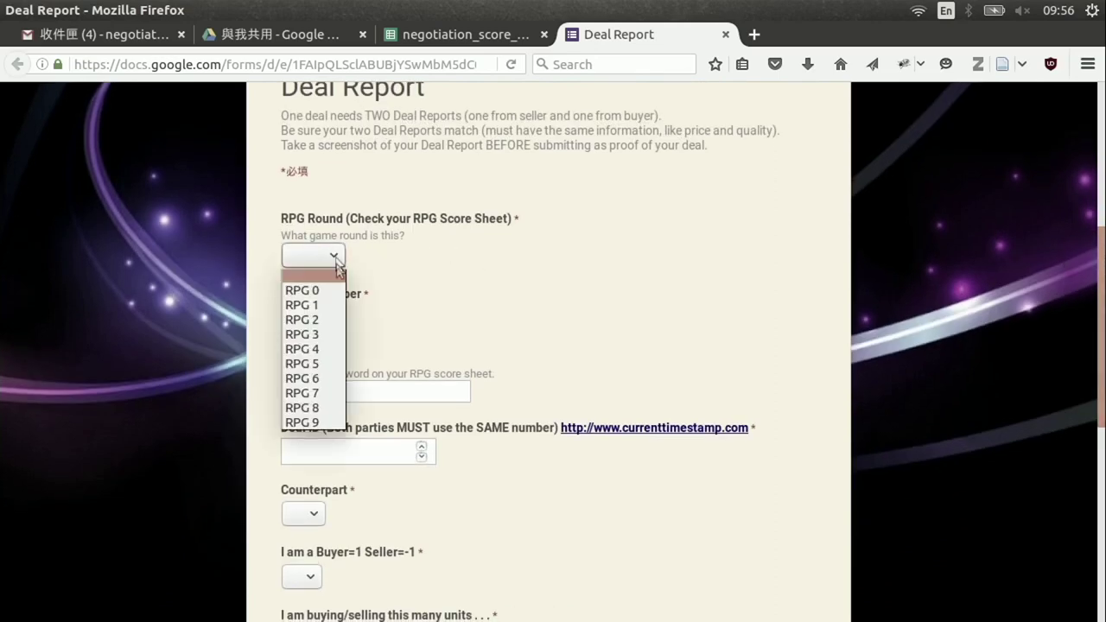
left_click(336, 294)
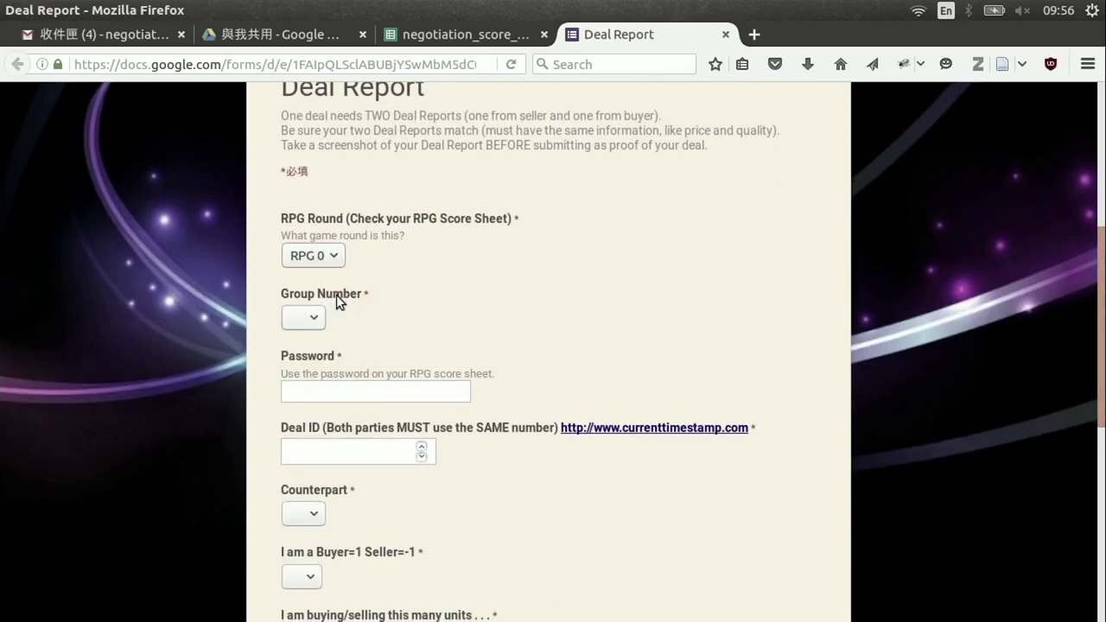
left_click(415, 37)
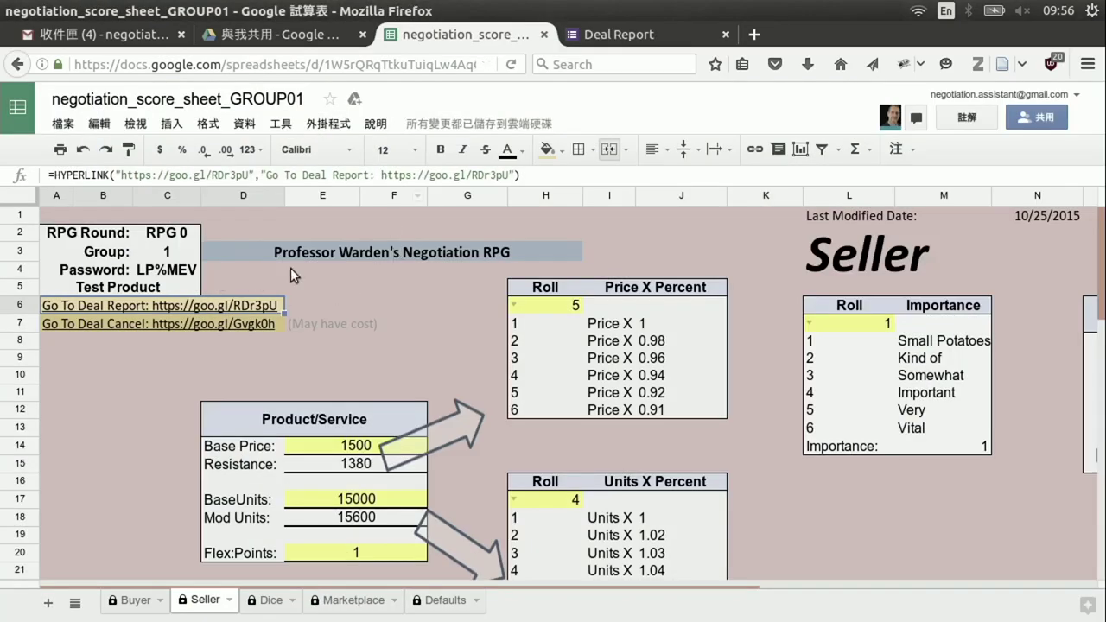
left_click(168, 233)
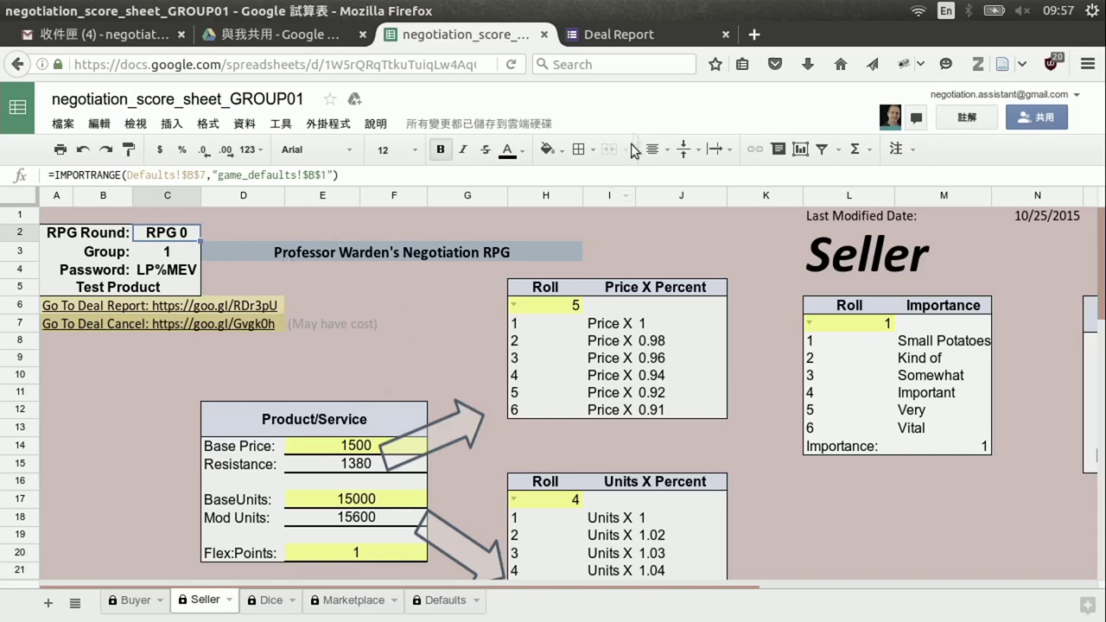
Step: Set Group Number to 1 in the Deal Report form
left_click(622, 40)
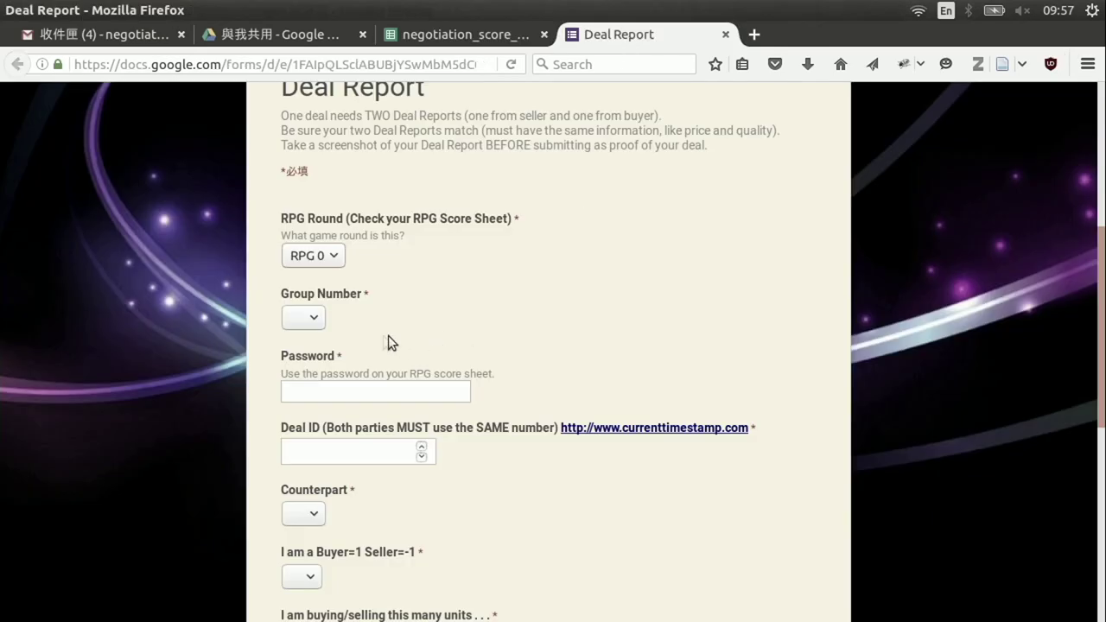
left_click(316, 320)
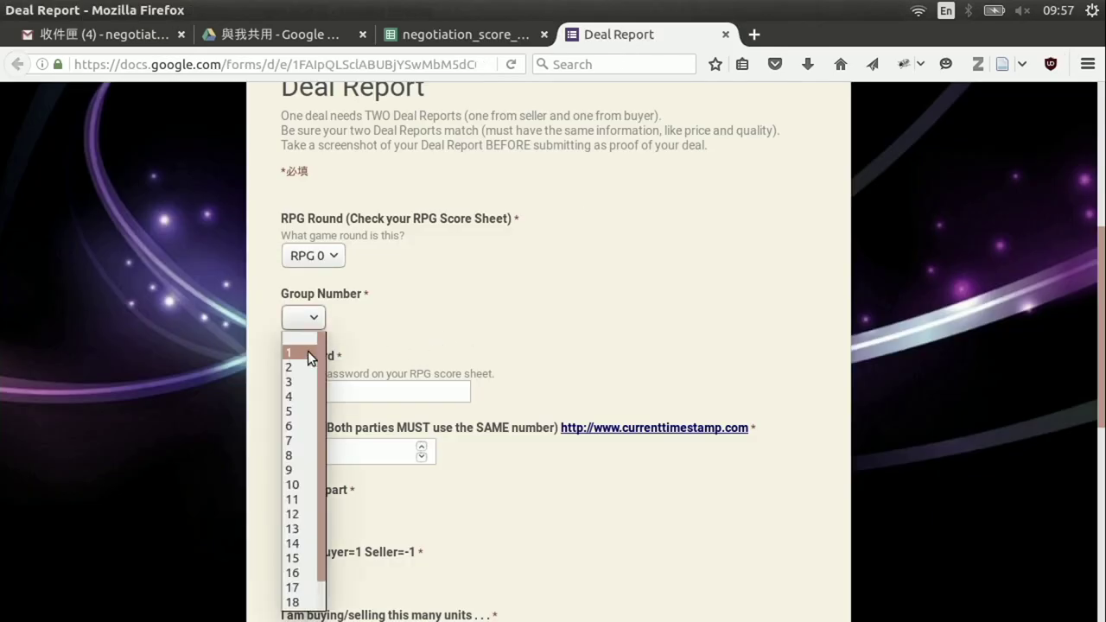
left_click(308, 351)
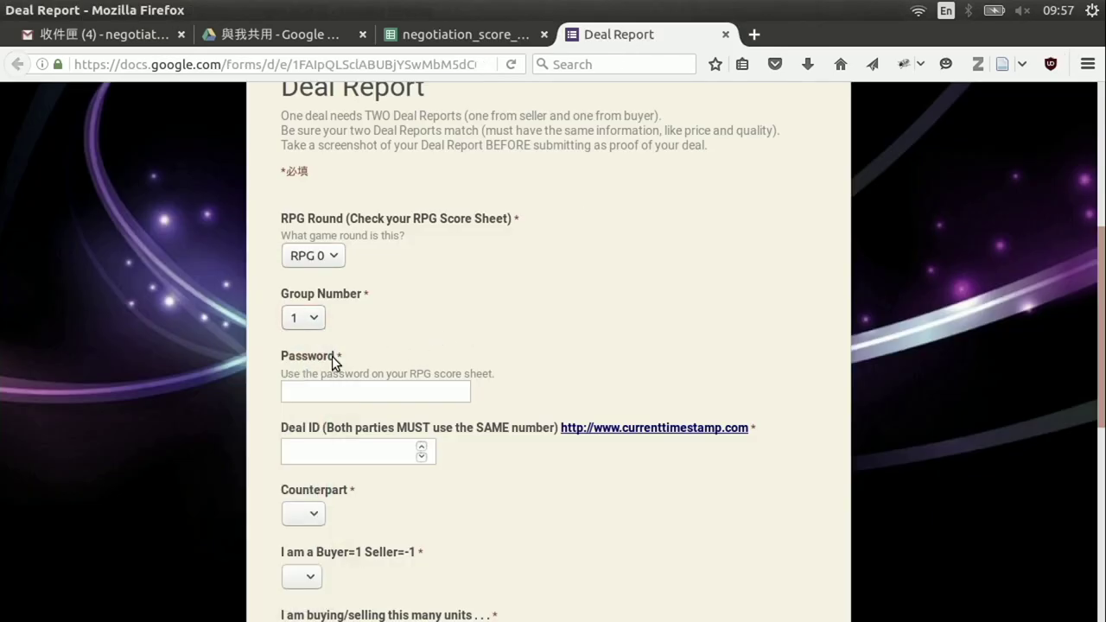
Step: Enter the password found in score sheet cell C4 into the form's Password field
left_click(377, 386)
left_click(458, 33)
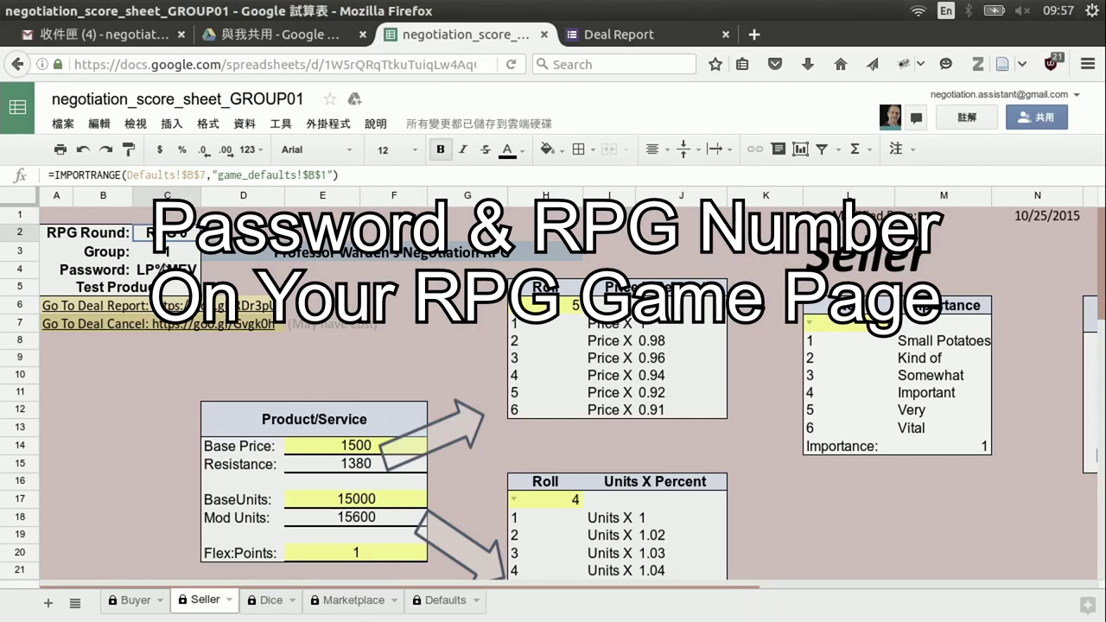
left_click(167, 269)
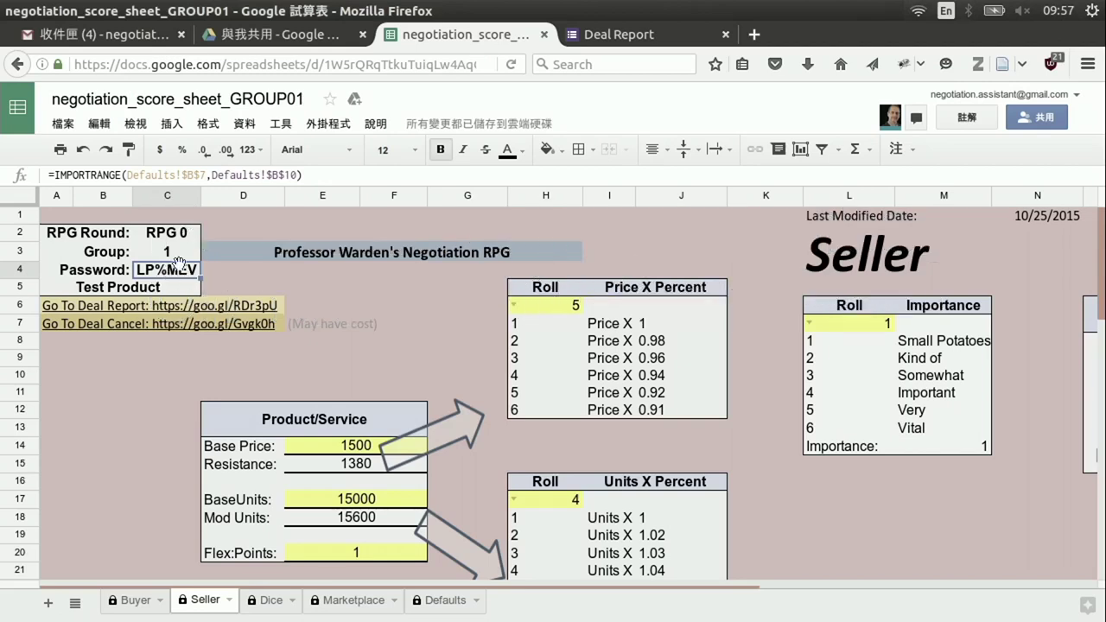
left_click(622, 32)
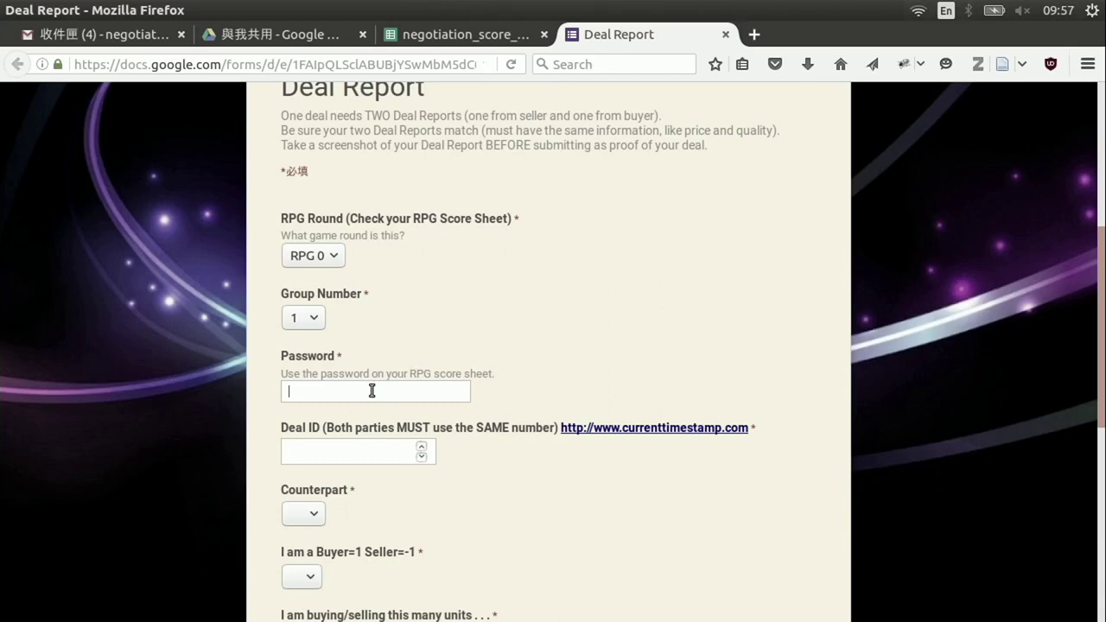
left_click_drag(1104, 266, 1104, 309)
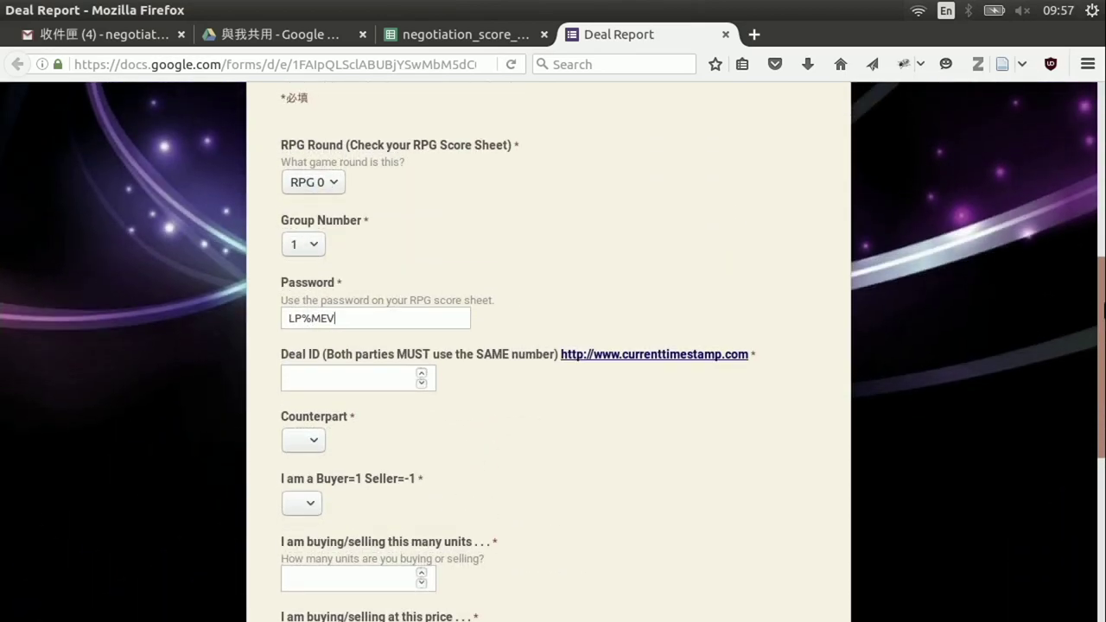
left_click_drag(1104, 311, 1104, 347)
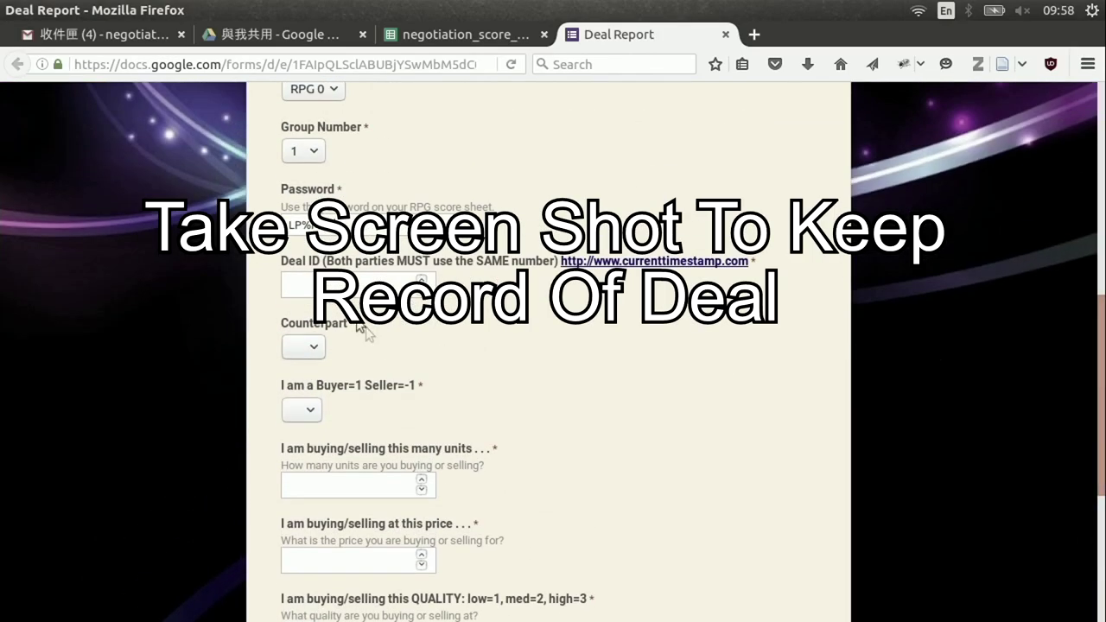
left_click(349, 285)
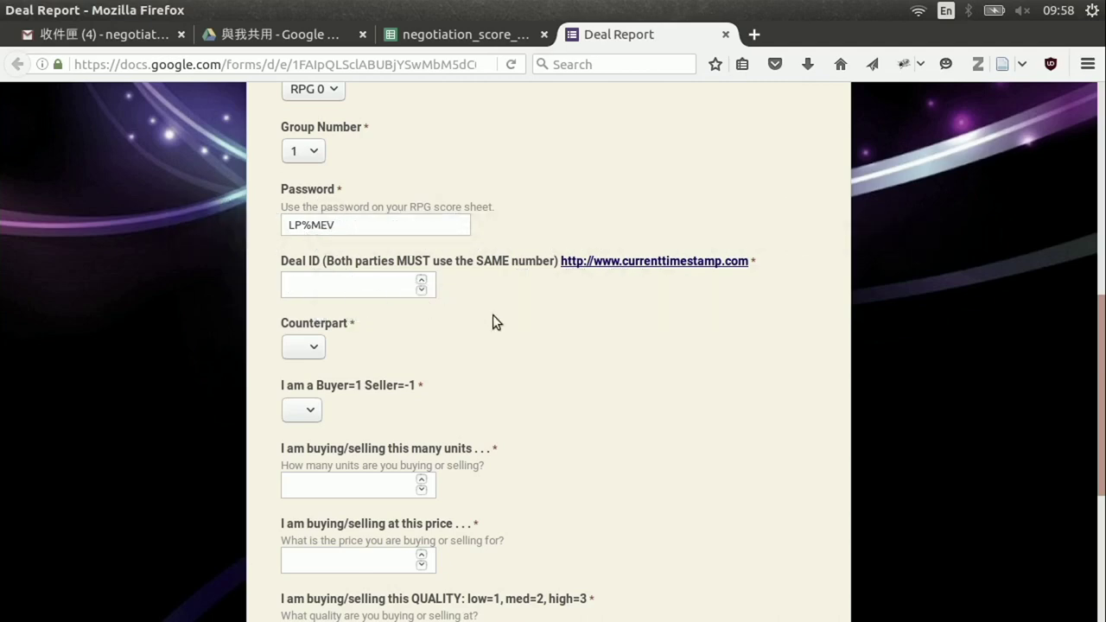
left_click(664, 263)
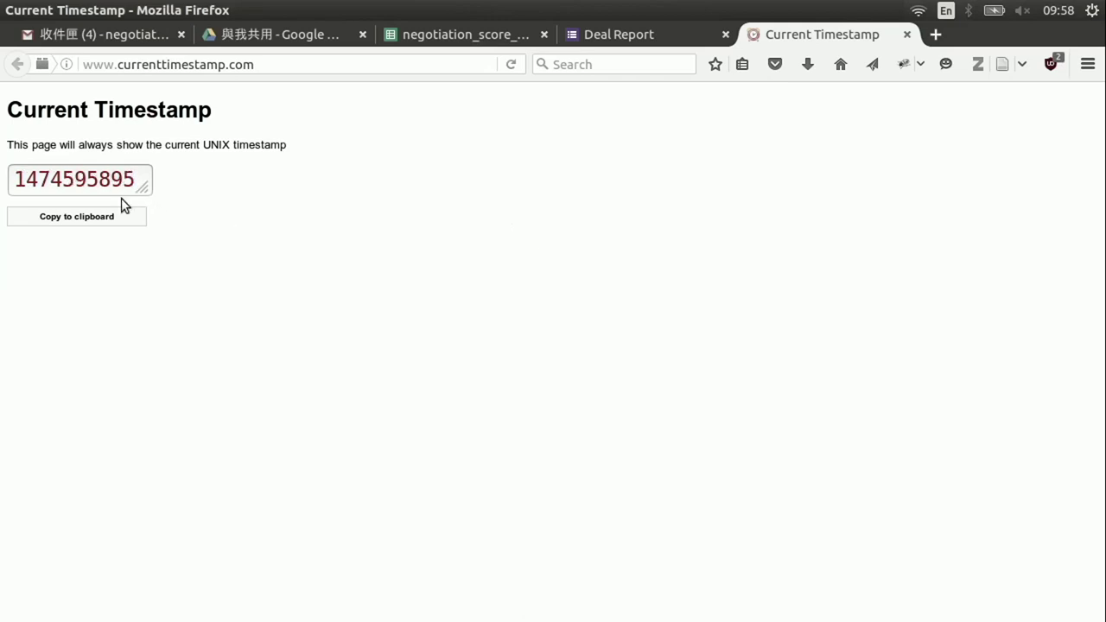
left_click(64, 217)
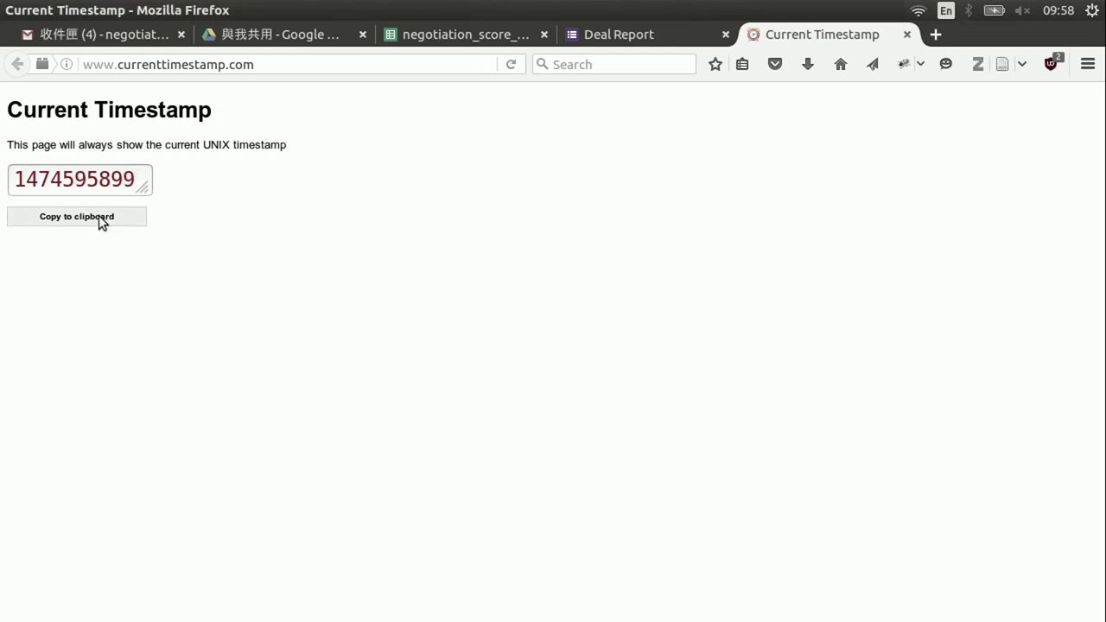
left_click(99, 215)
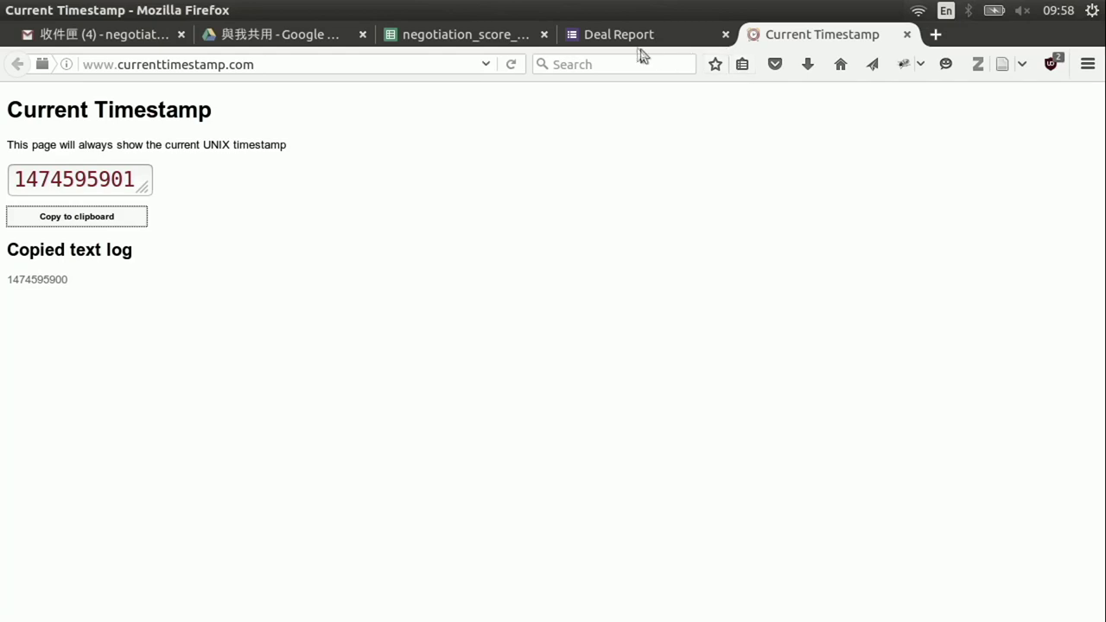
left_click(605, 34)
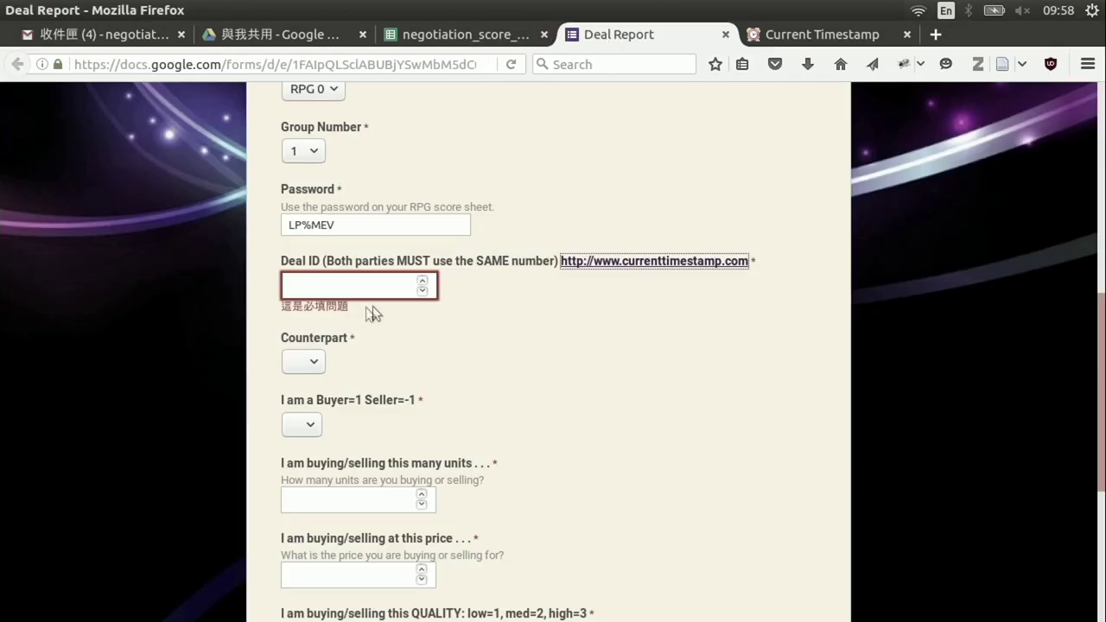
right_click(342, 286)
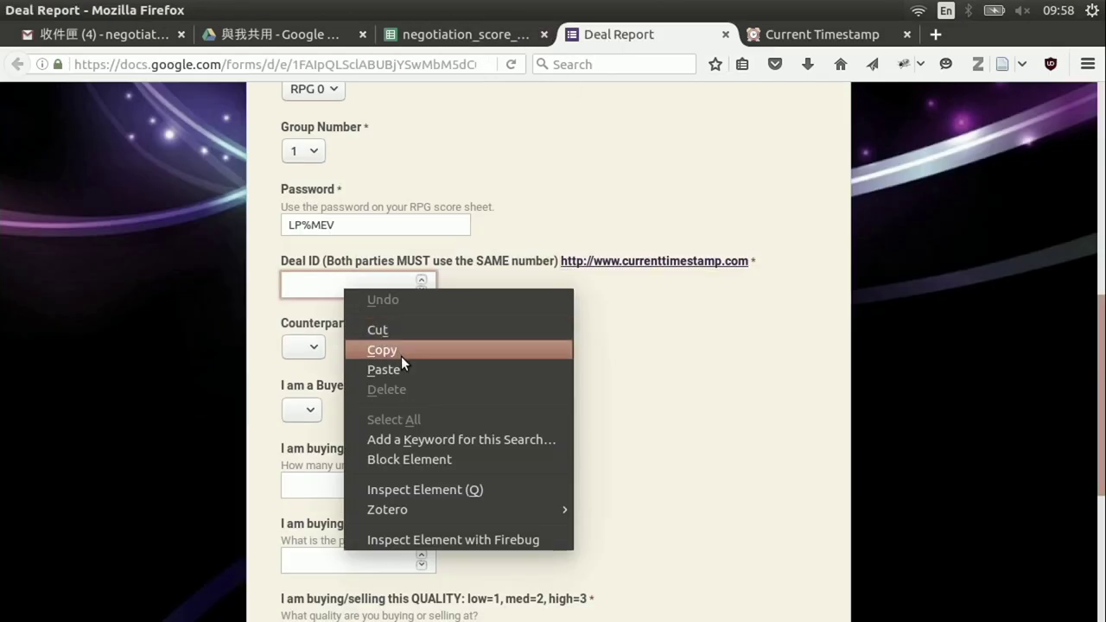
left_click(401, 350)
left_click(375, 287)
right_click(381, 291)
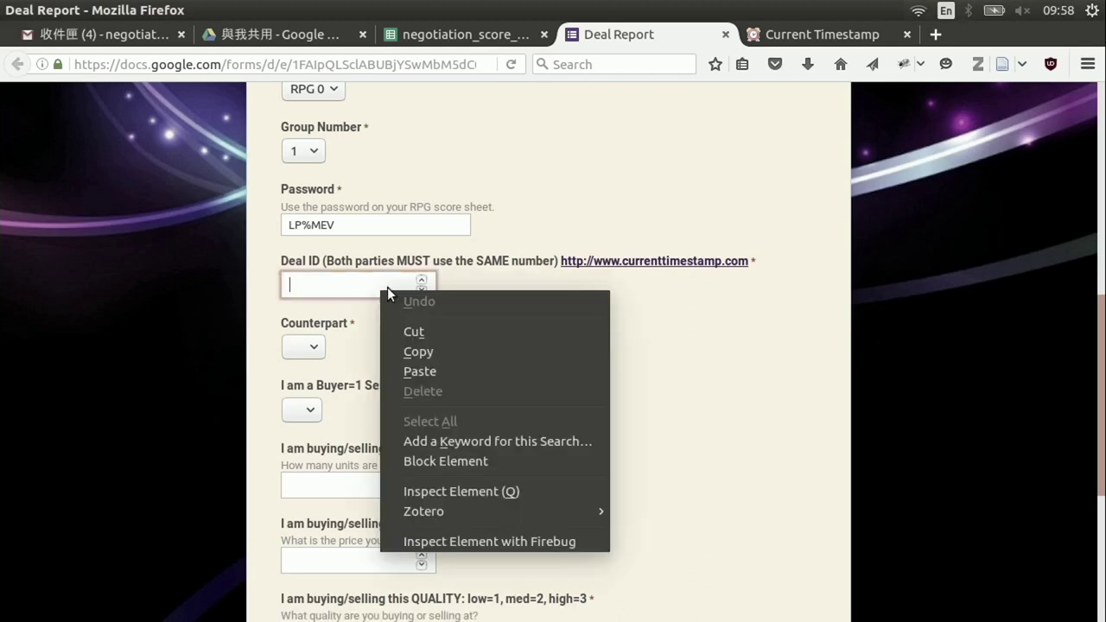
left_click(444, 372)
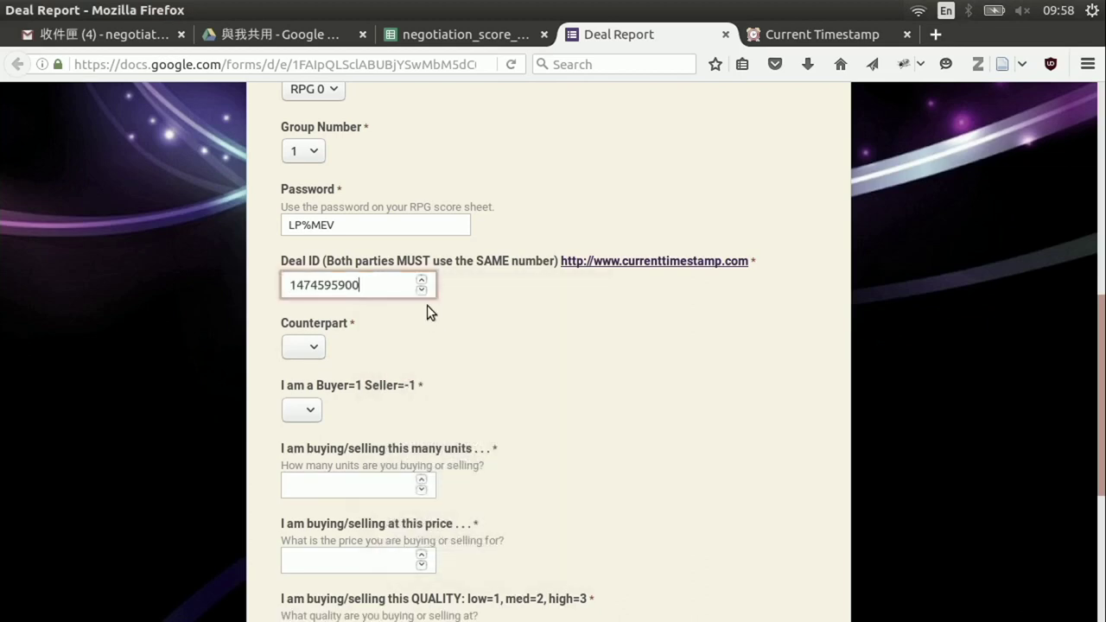
double_click(329, 289)
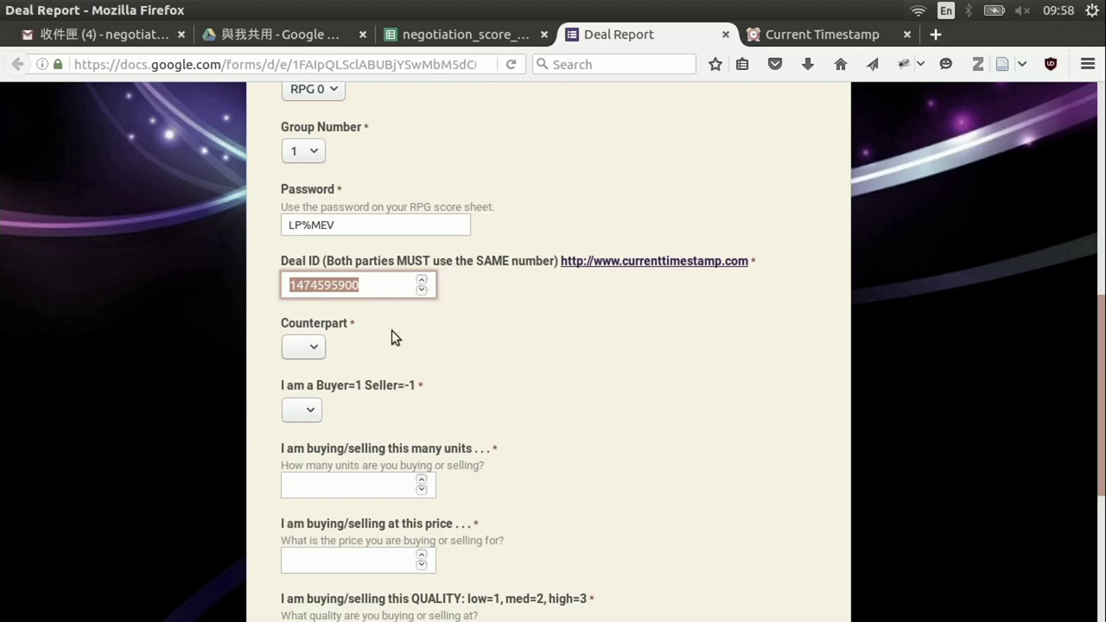
Step: Set Counterpart to 2 and Buyer/Seller to -1 for the seller
left_click(316, 347)
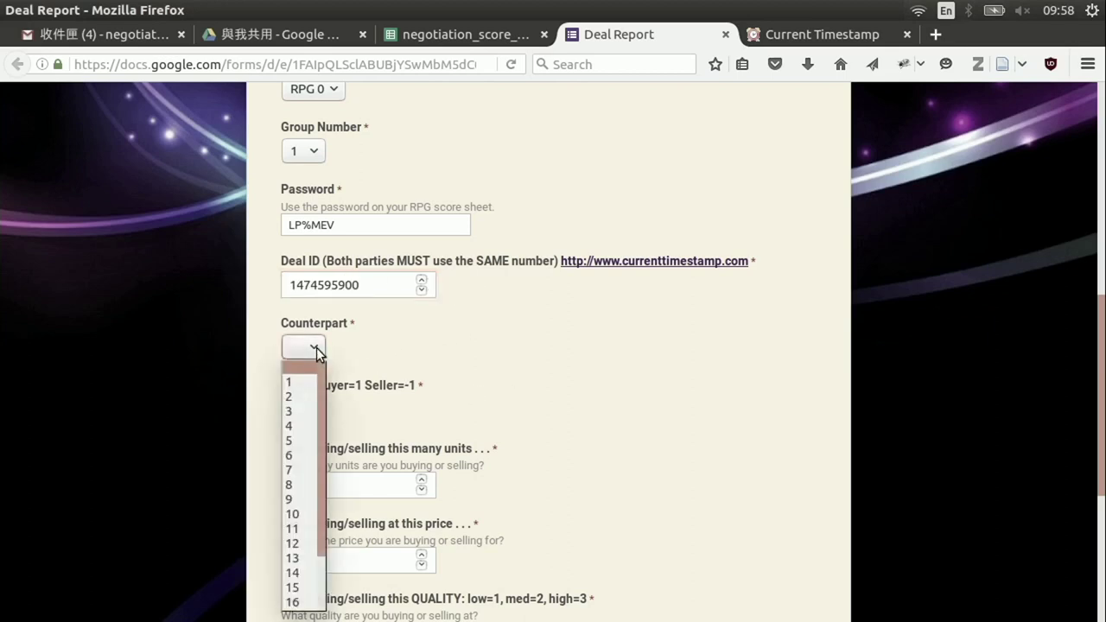
left_click(291, 397)
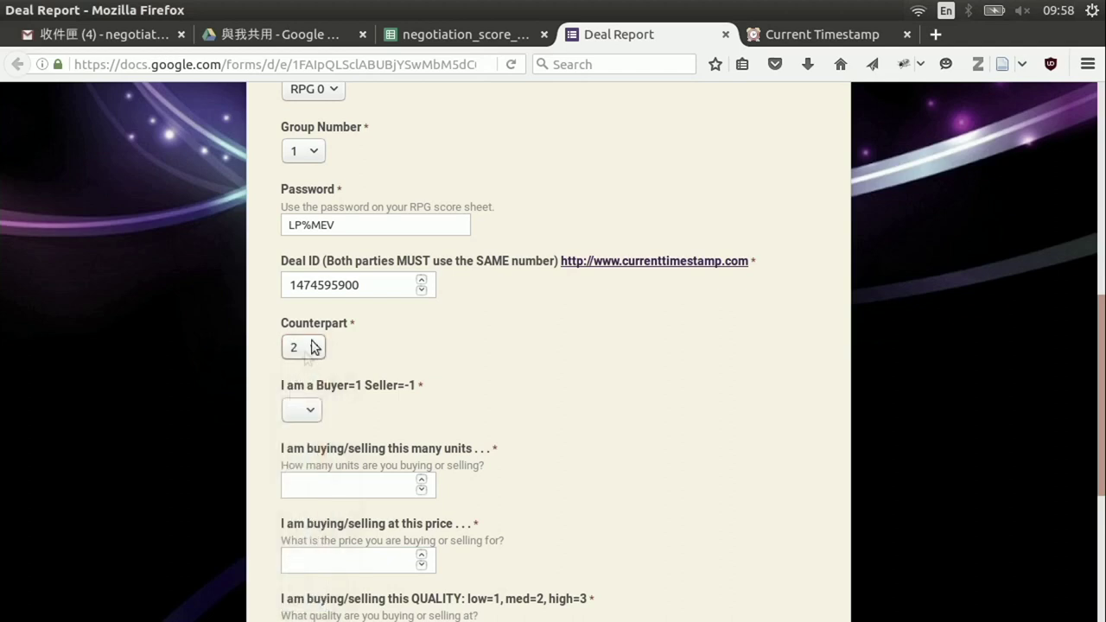
double_click(317, 285)
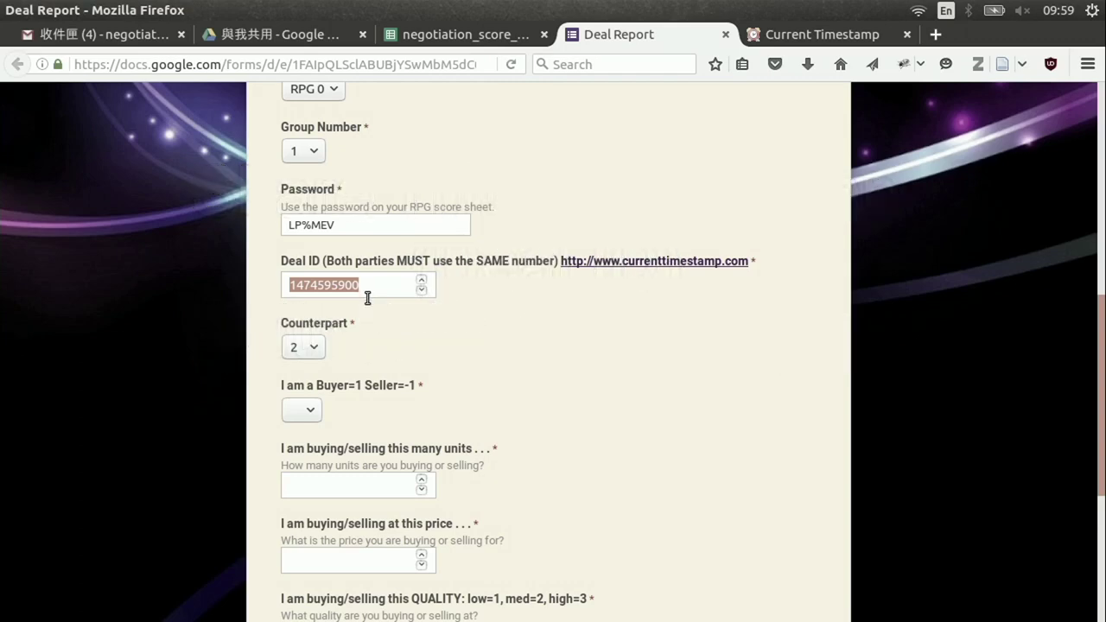
left_click(315, 351)
left_click(298, 397)
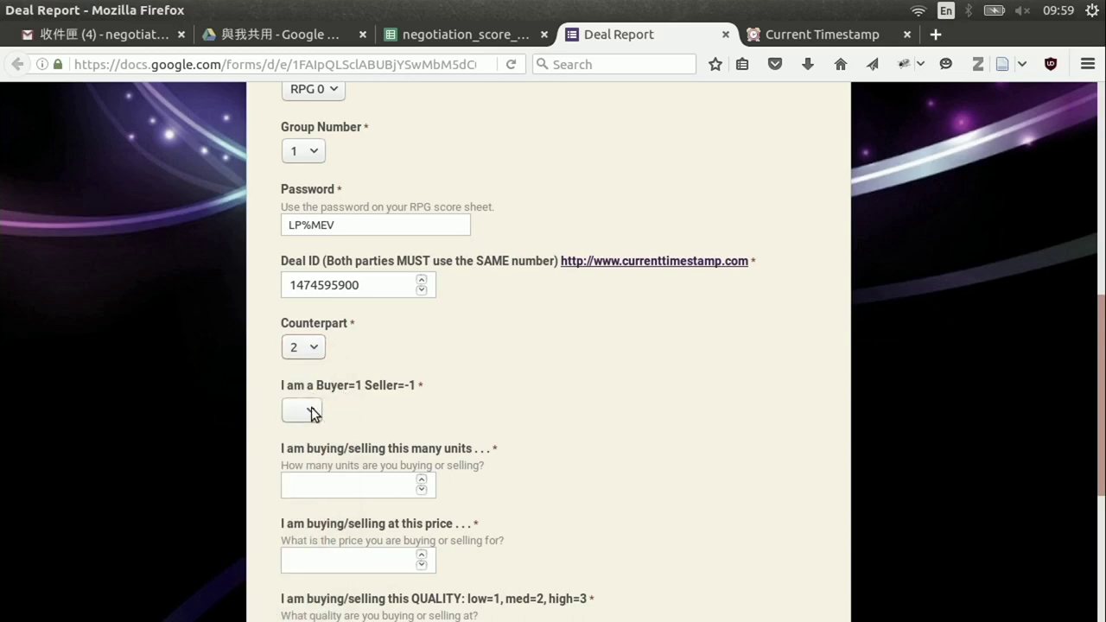
left_click(311, 408)
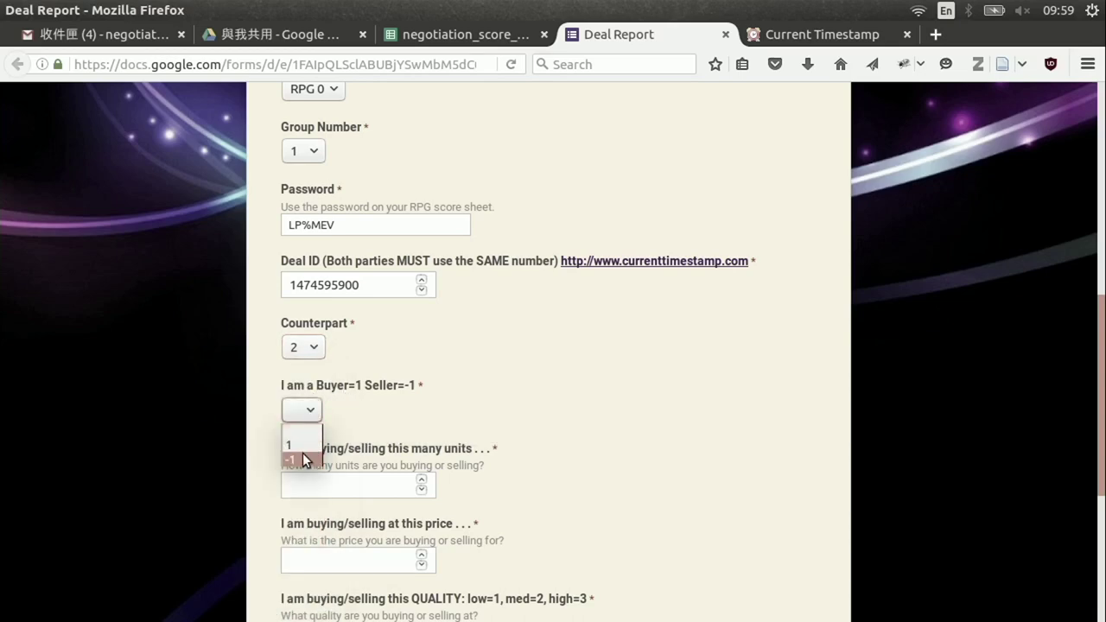
left_click(303, 454)
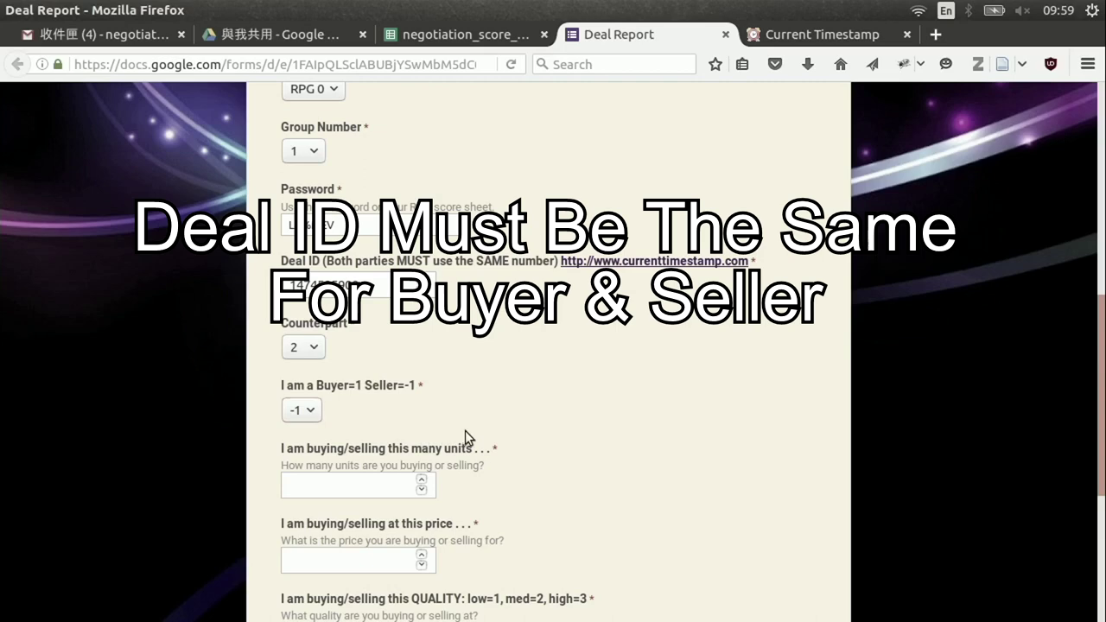
scroll(518, 419, "down", 2)
Step: Enter 500 in the Deal Report's number-of-units field
left_click(345, 389)
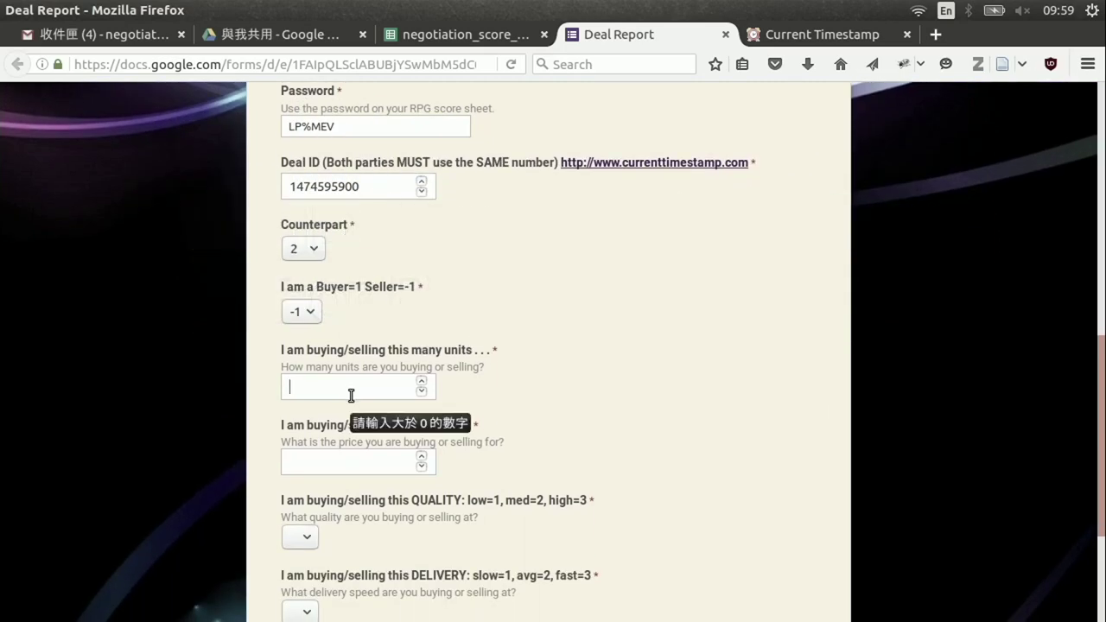
type("500")
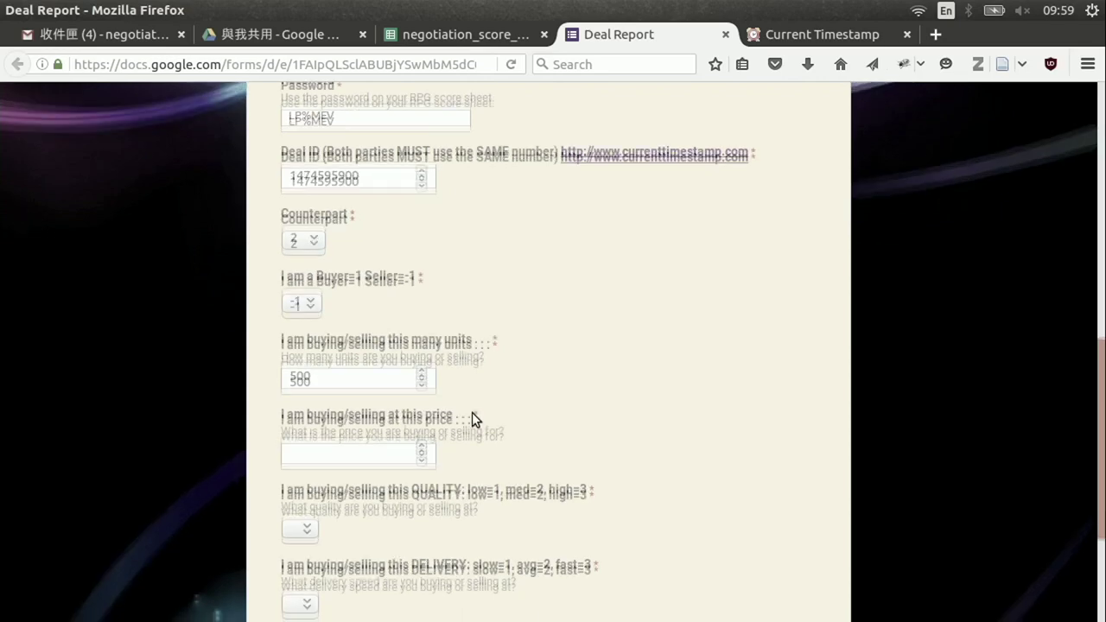
scroll(472, 419, "down", 2)
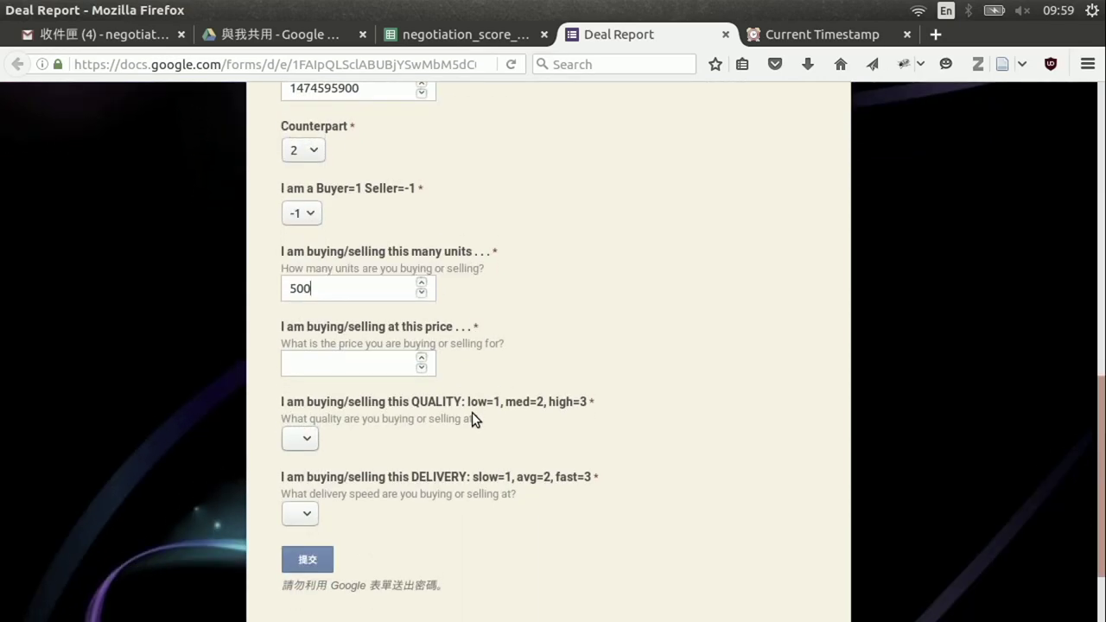
Step: Enter a deal price of 1400, checking the Seller sheet's deal tables for reference
left_click(355, 366)
left_click(430, 34)
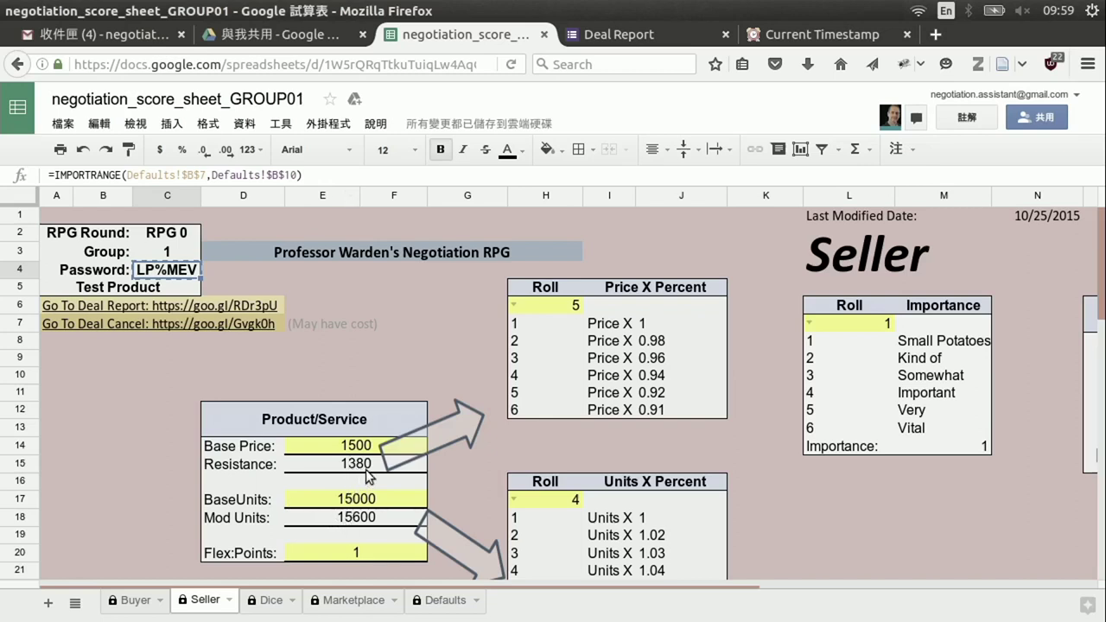
left_click(648, 33)
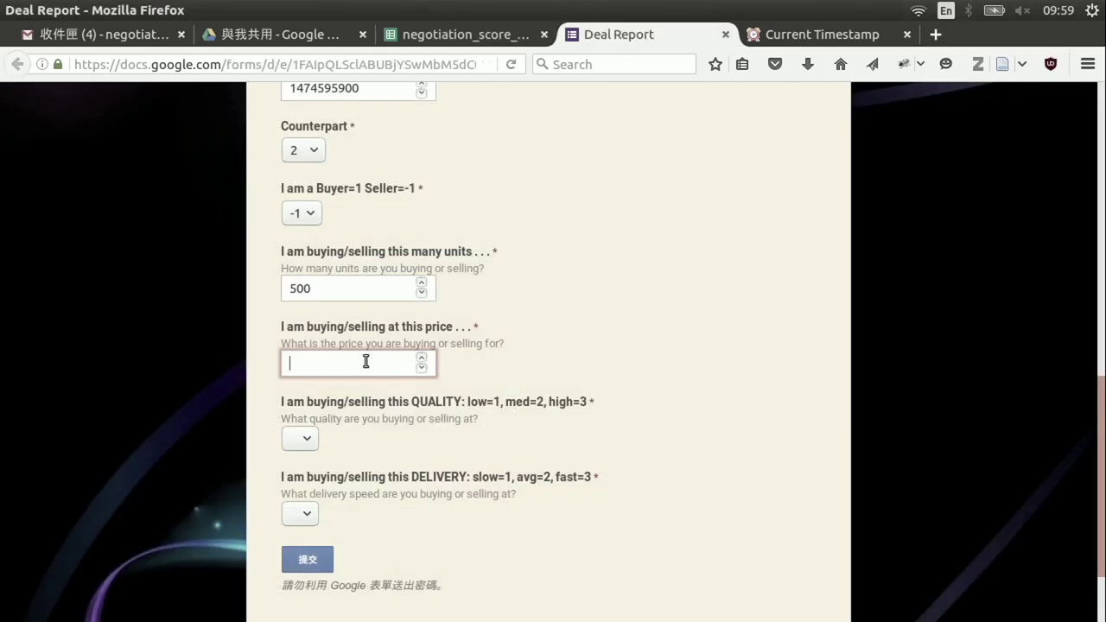
type("1400")
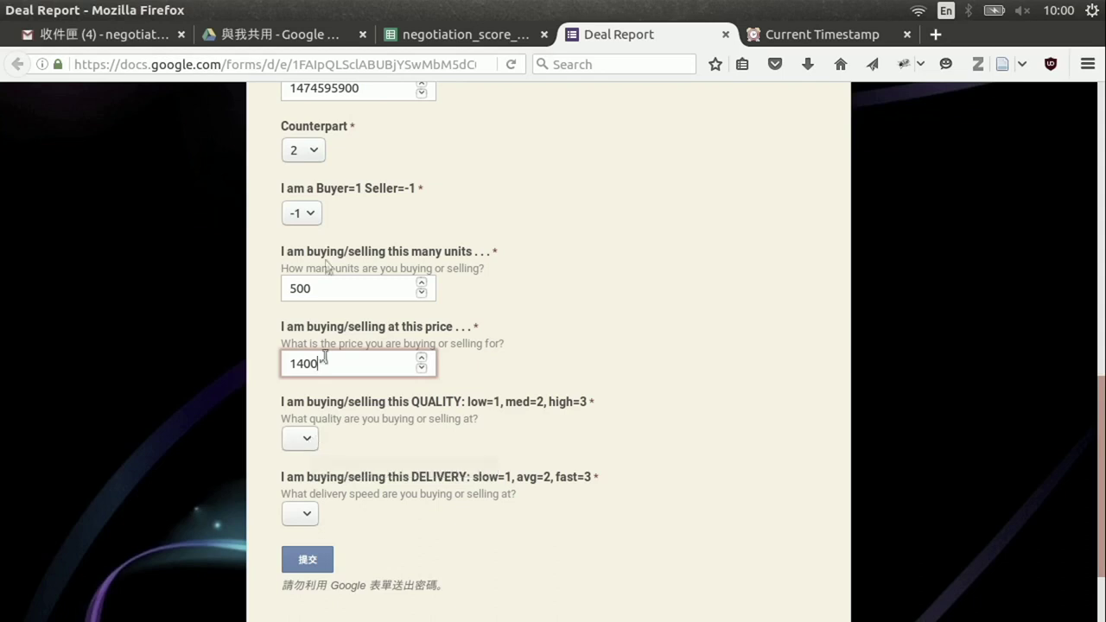
left_click(419, 31)
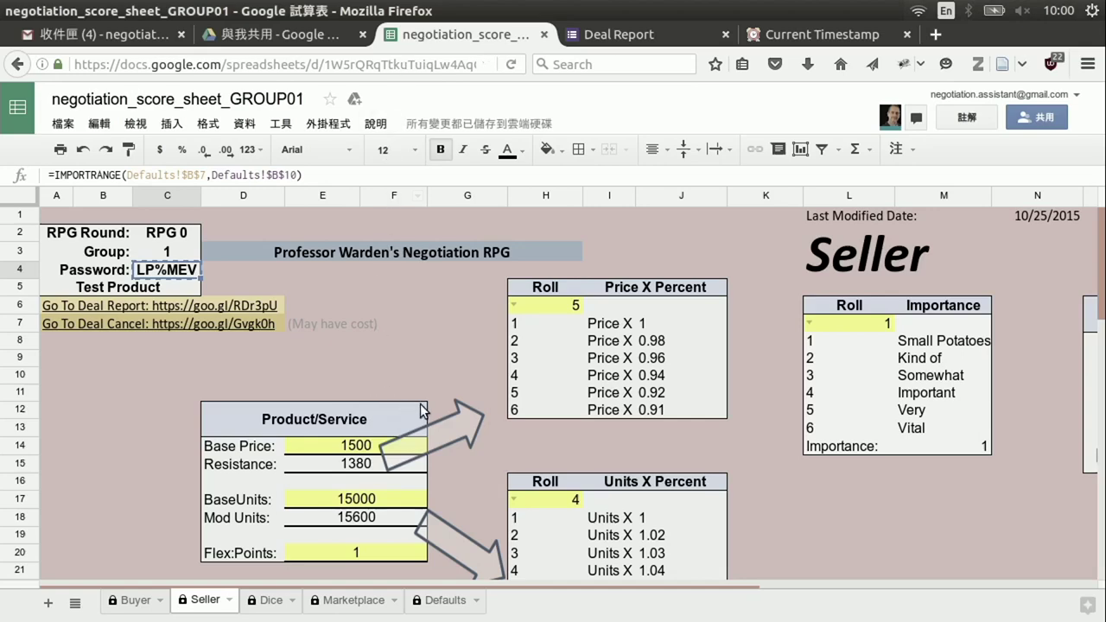
scroll(420, 404, "down", 6)
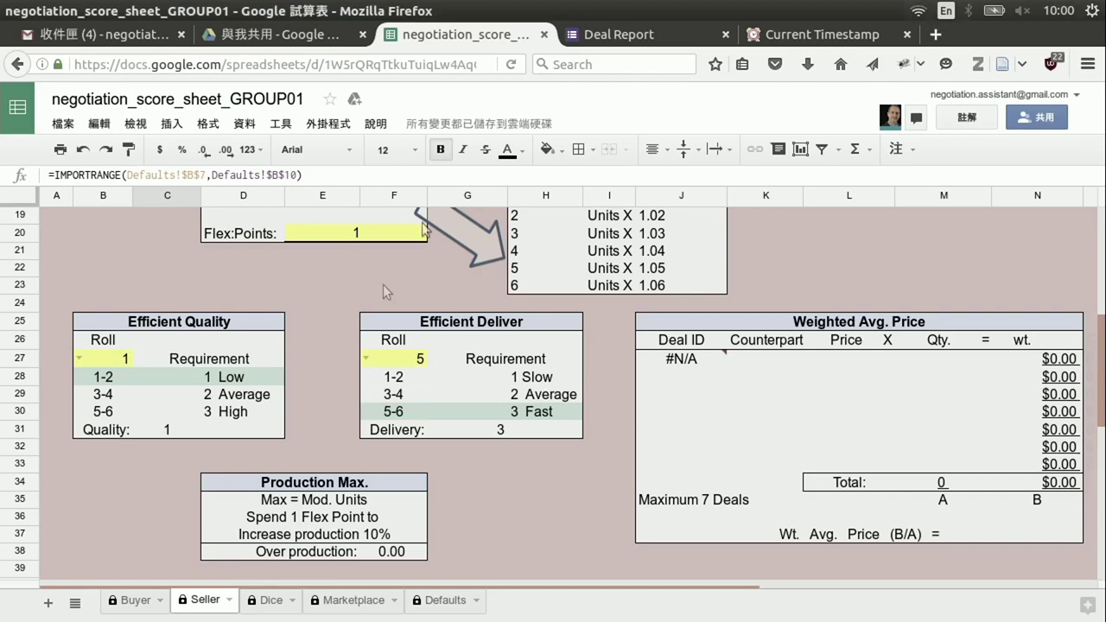
Step: Set the Deal Report's QUALITY to 2
left_click(617, 35)
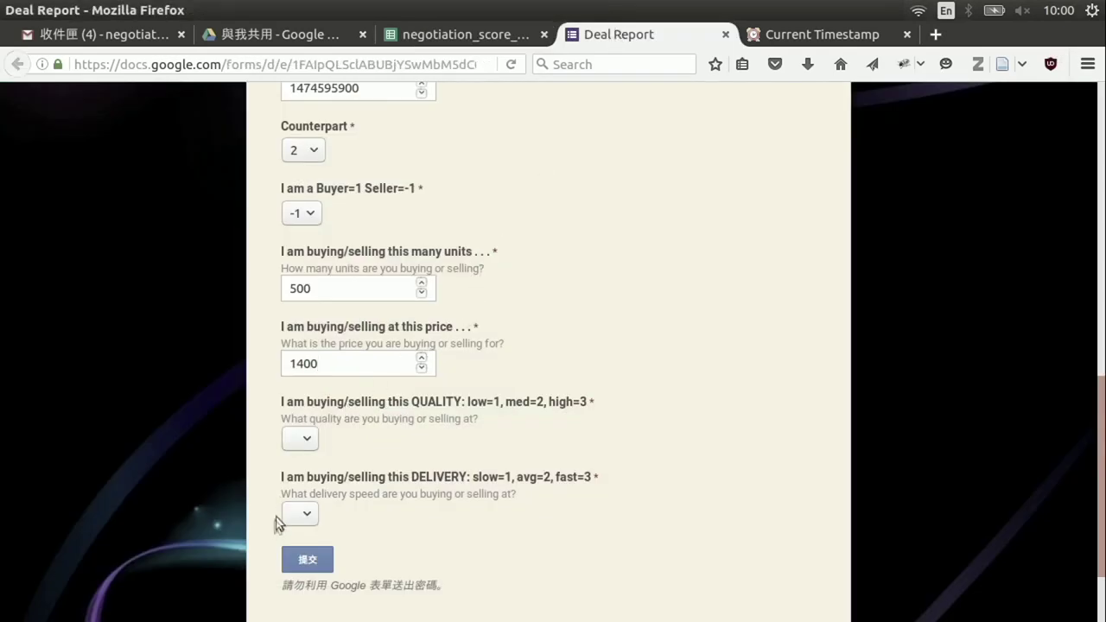
left_click(295, 442)
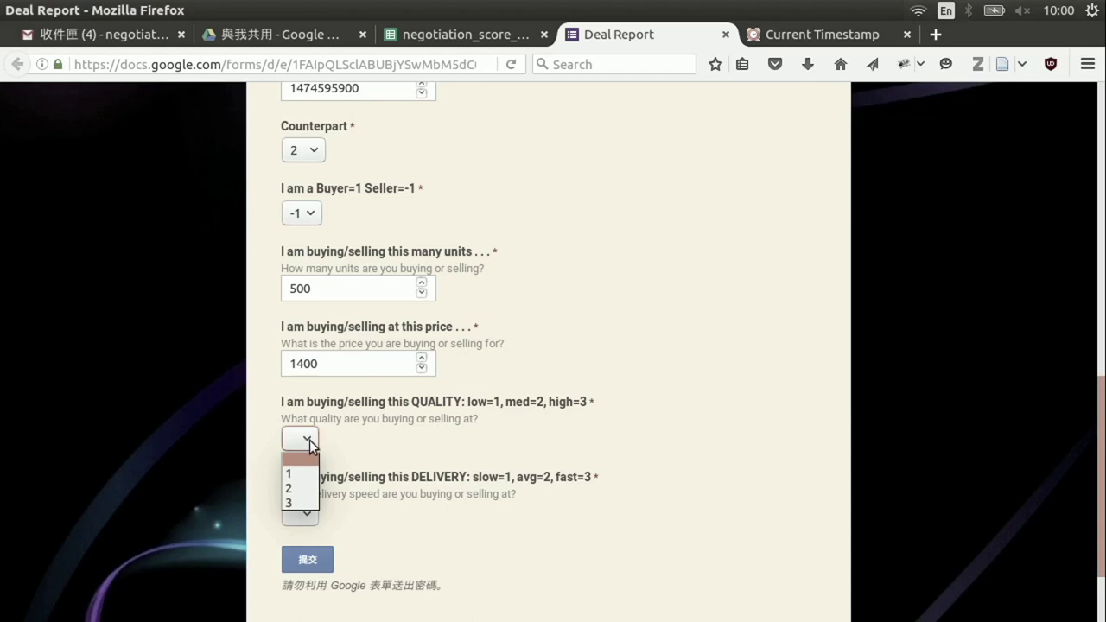
left_click(306, 487)
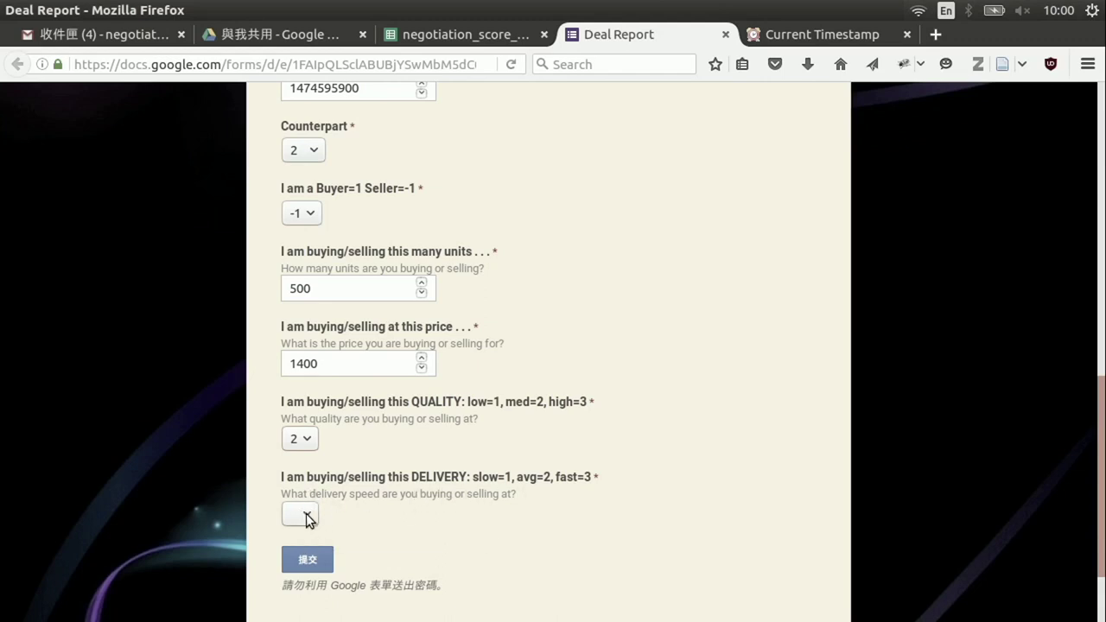
Step: Set DELIVERY to 2 and submit the Deal Report
left_click(448, 42)
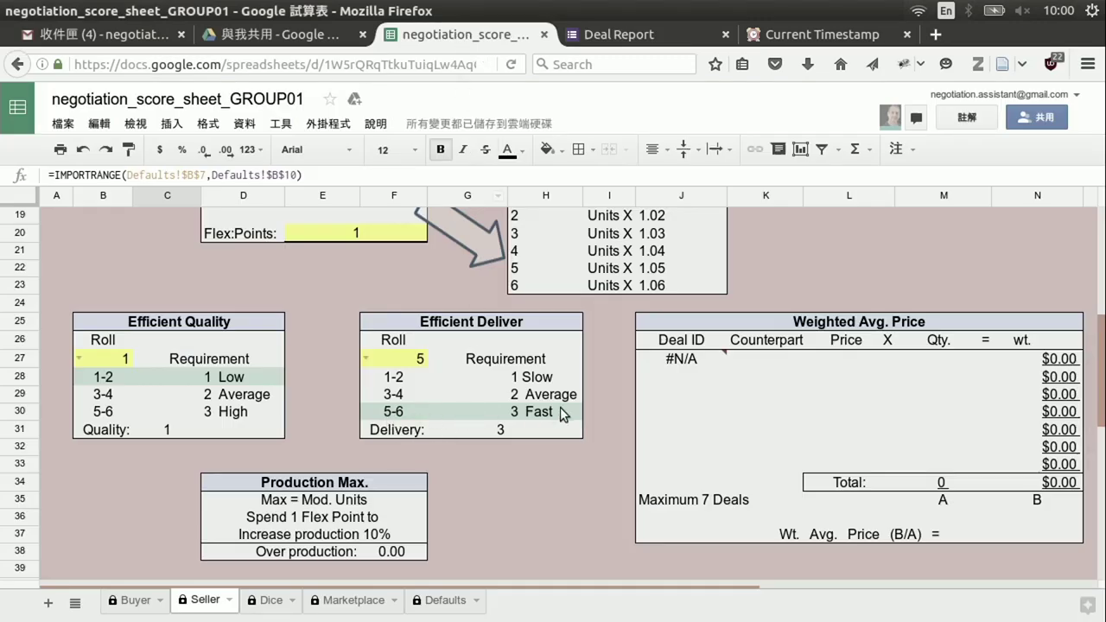
left_click(628, 31)
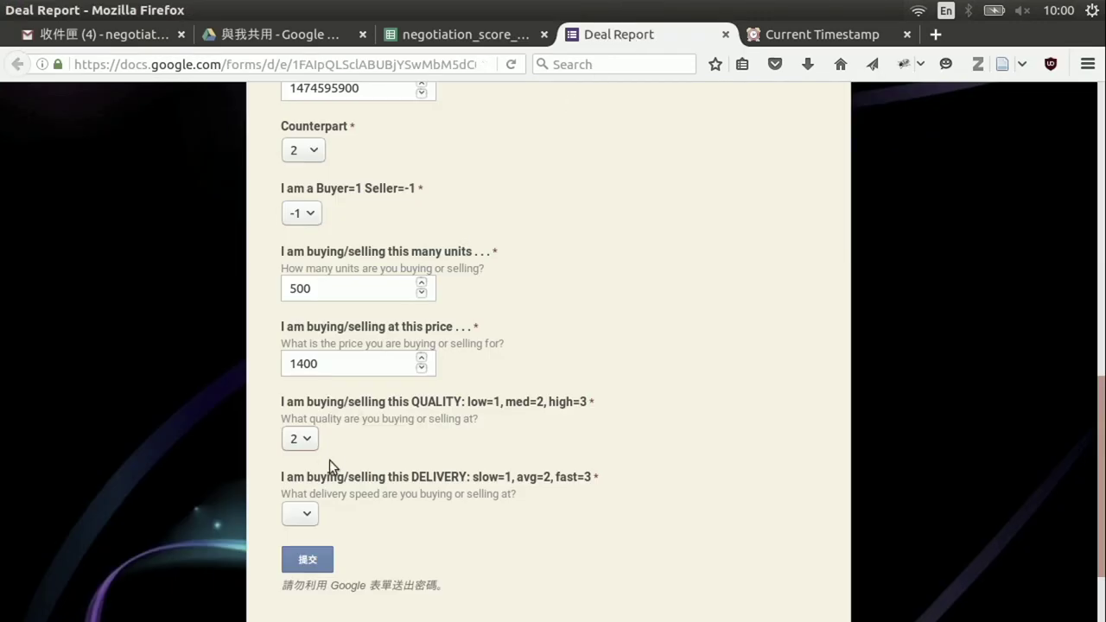
left_click(303, 519)
left_click(299, 563)
left_click_drag(1100, 403, 1103, 467)
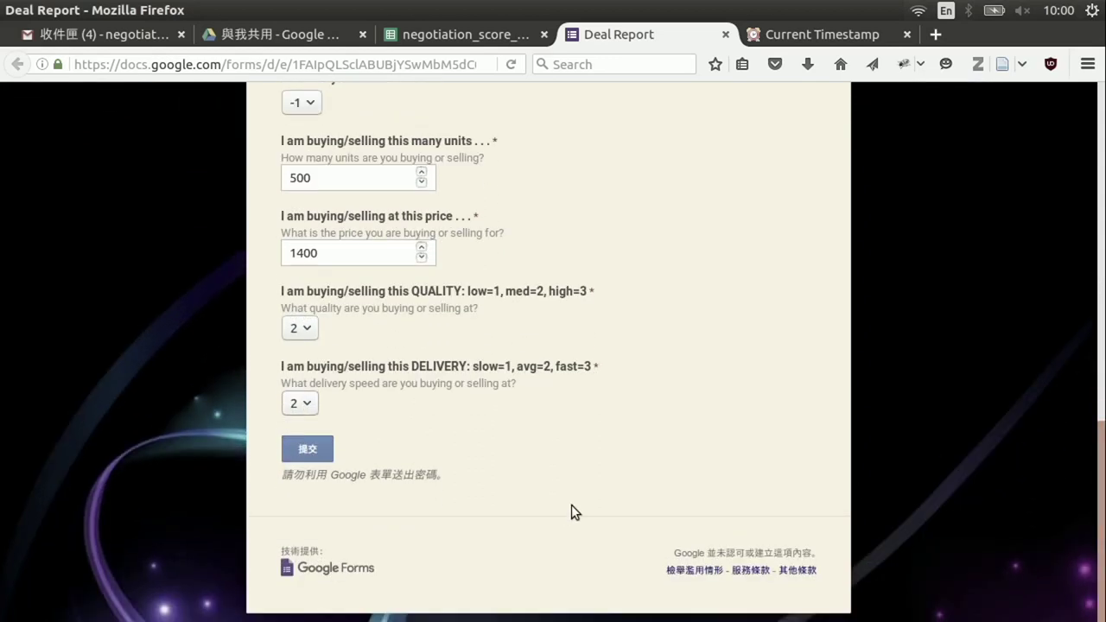
left_click(306, 450)
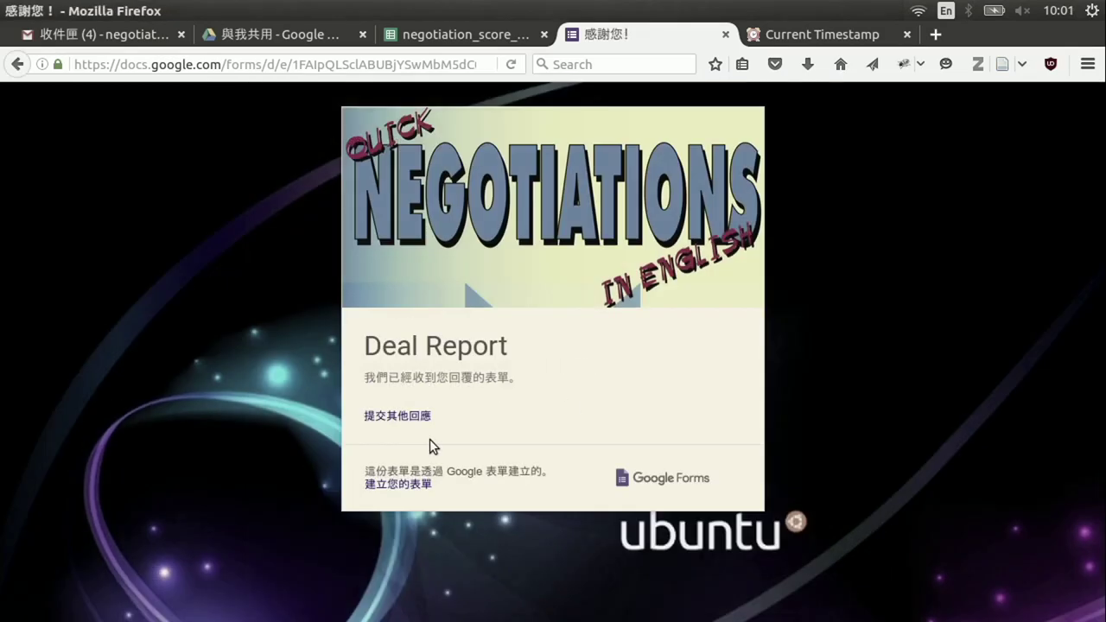
Step: Inspect the new deal row's Deal ID, counterpart and price of 1400 in Weighted Avg. Price
left_click(471, 39)
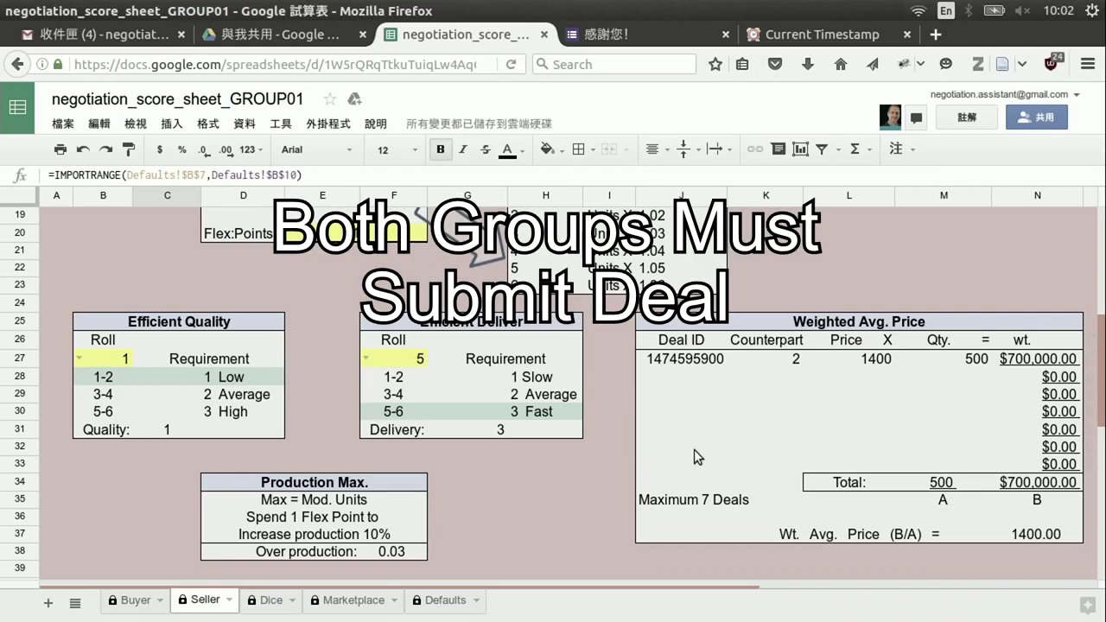
scroll(1103, 340, "up", 8)
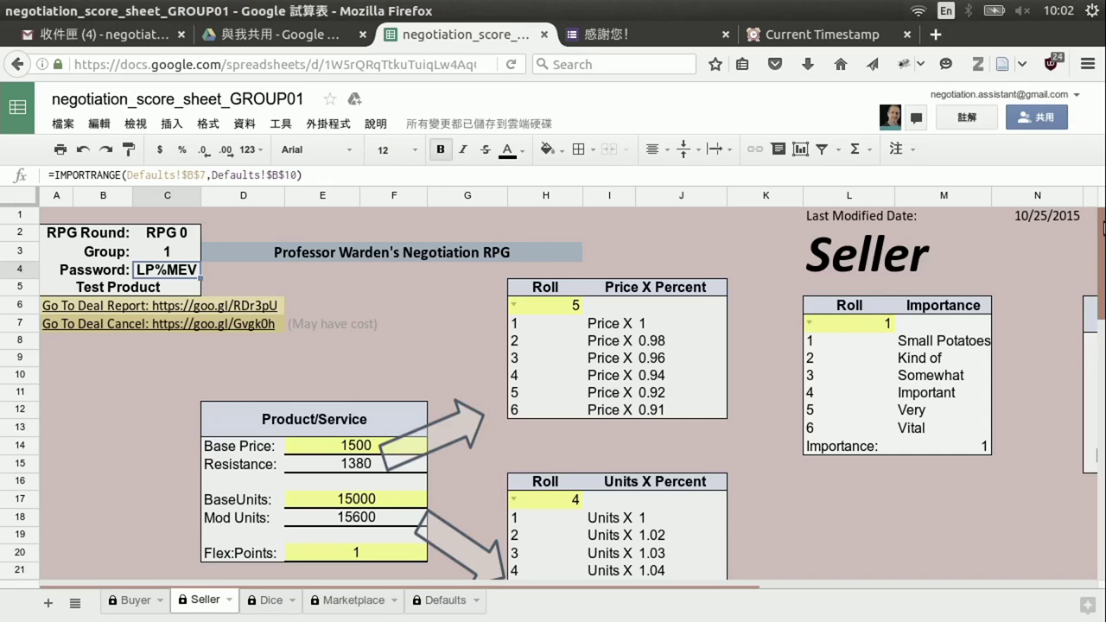
left_click_drag(1104, 230, 1102, 360)
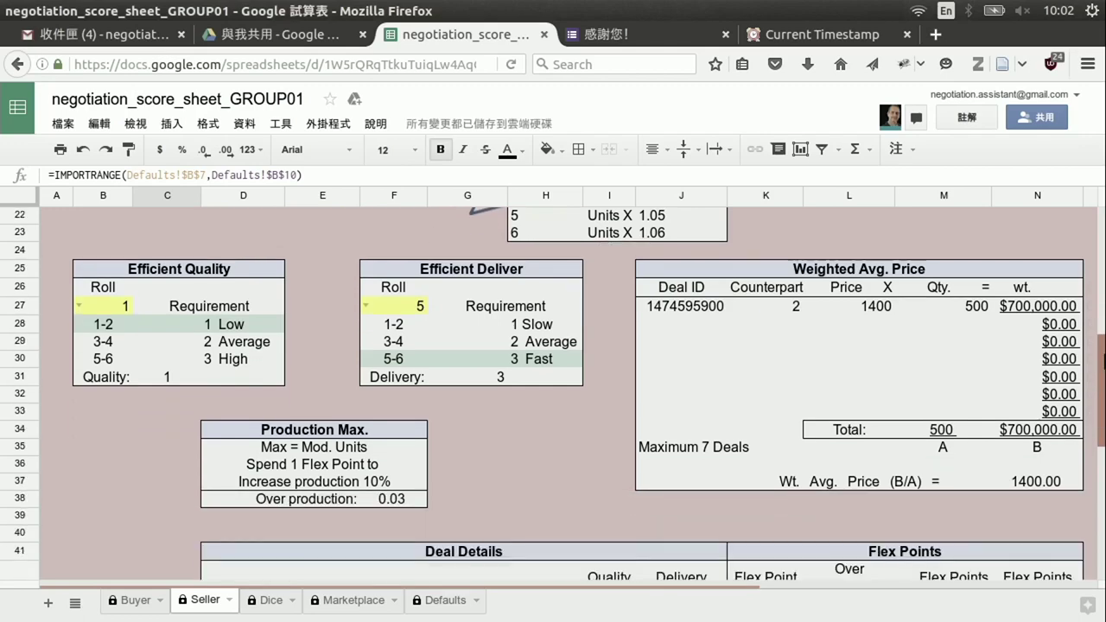
left_click(696, 309)
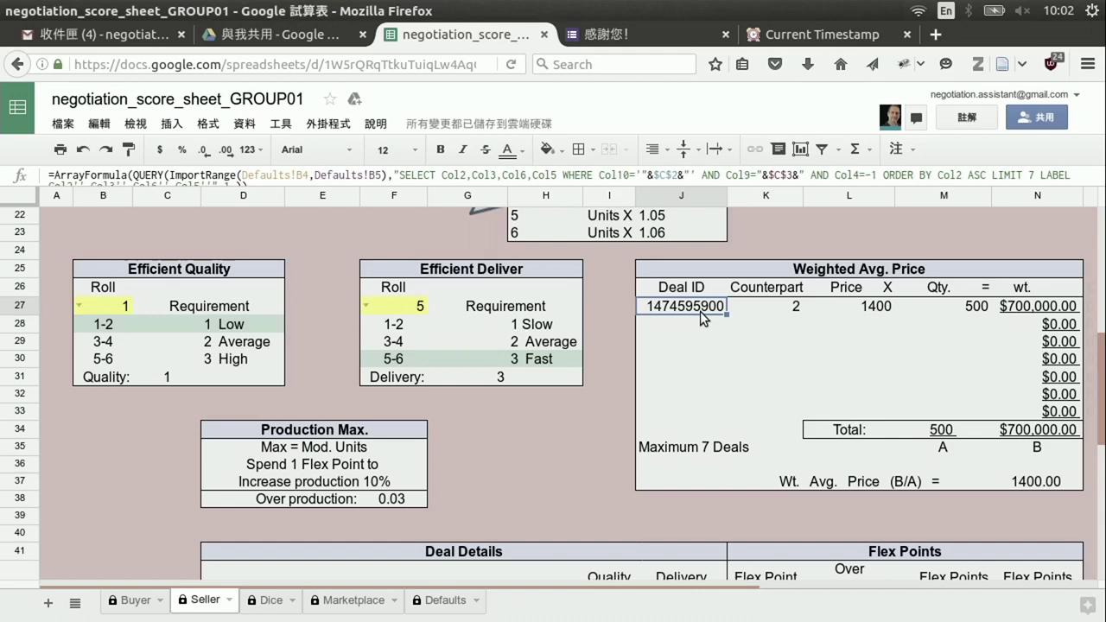
left_click(783, 312)
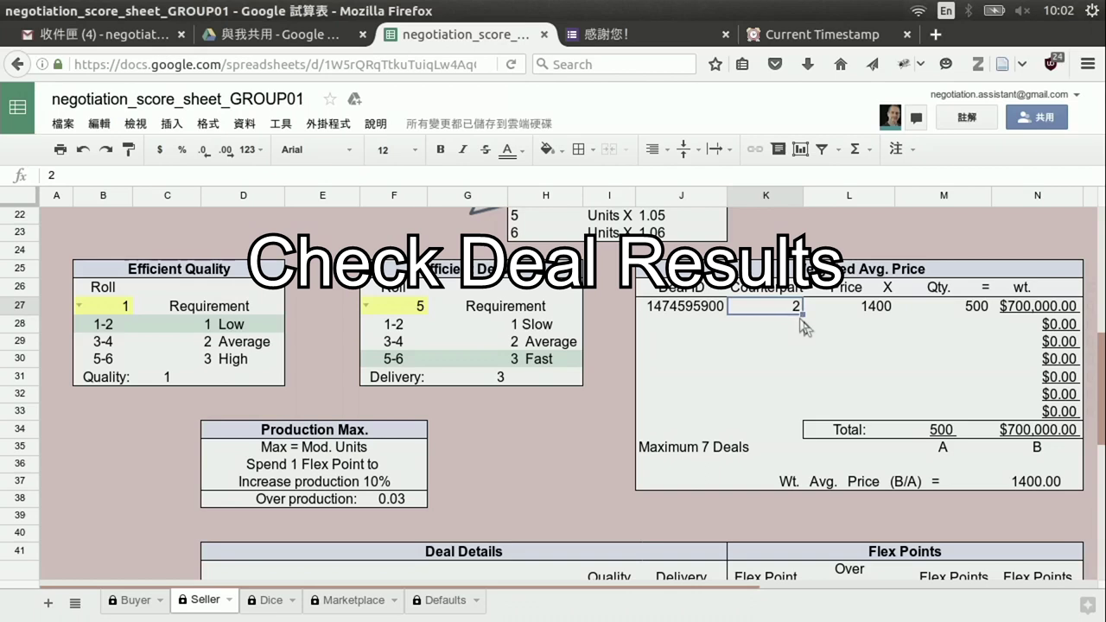
left_click(878, 314)
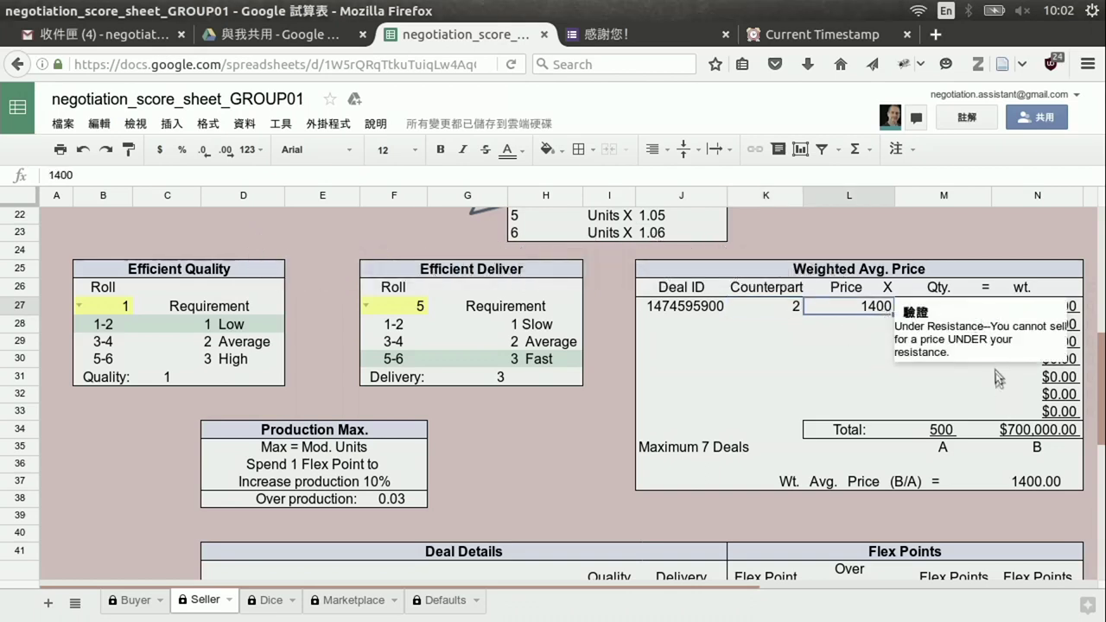
key("Right")
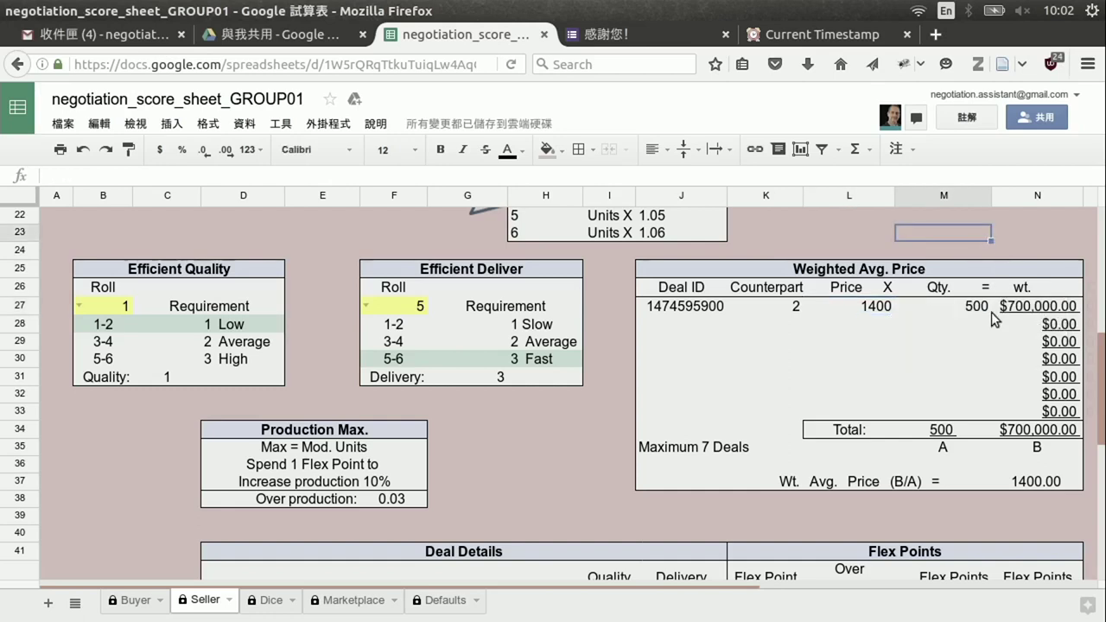
Step: Review the price's Under Resistance note, quantity 500 and the $700,000.00 weighted value
left_click(887, 307)
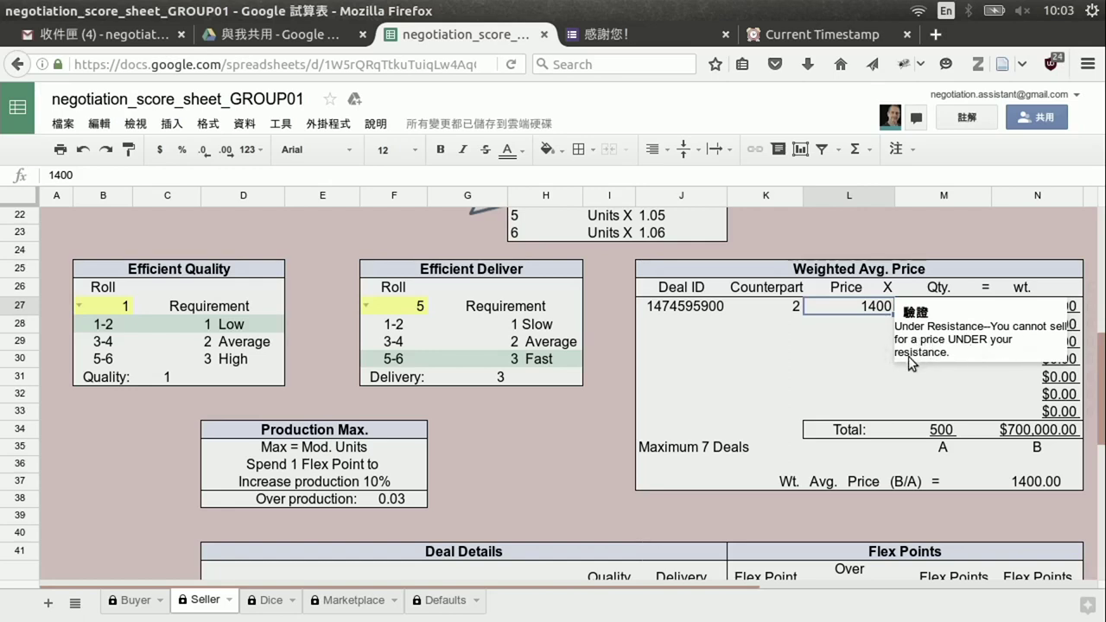
left_click(841, 322)
left_click(858, 312)
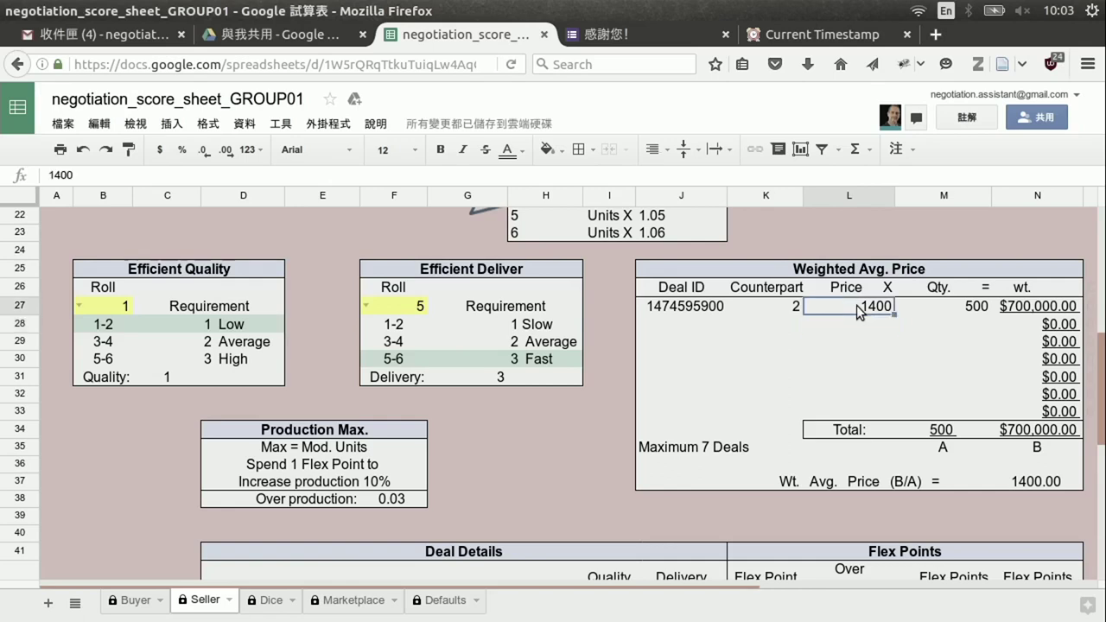
left_click(923, 312)
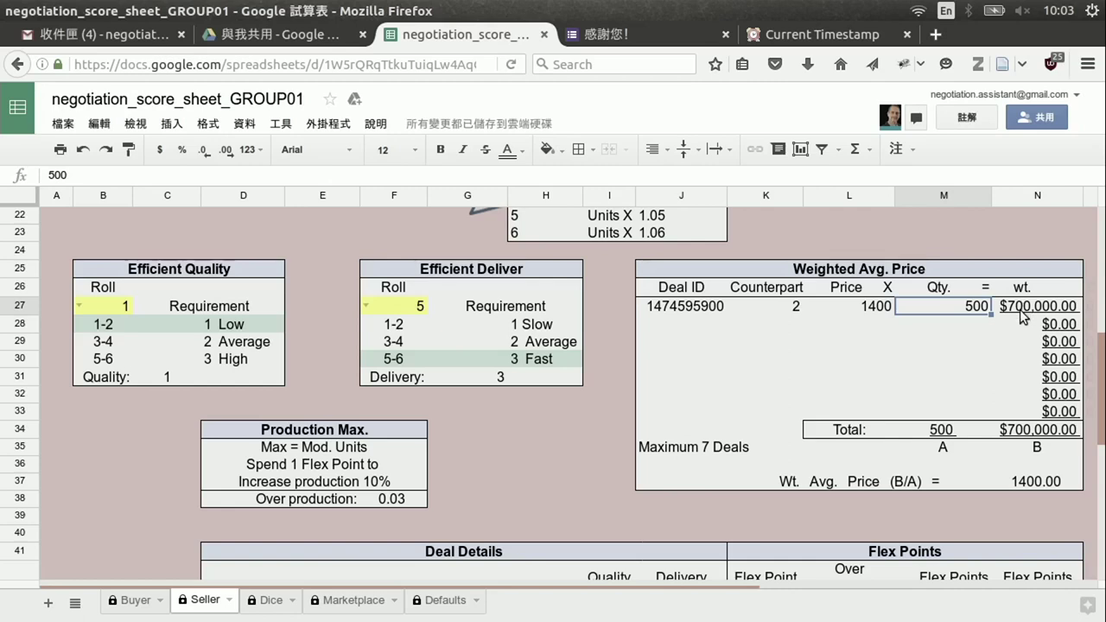
left_click(1023, 313)
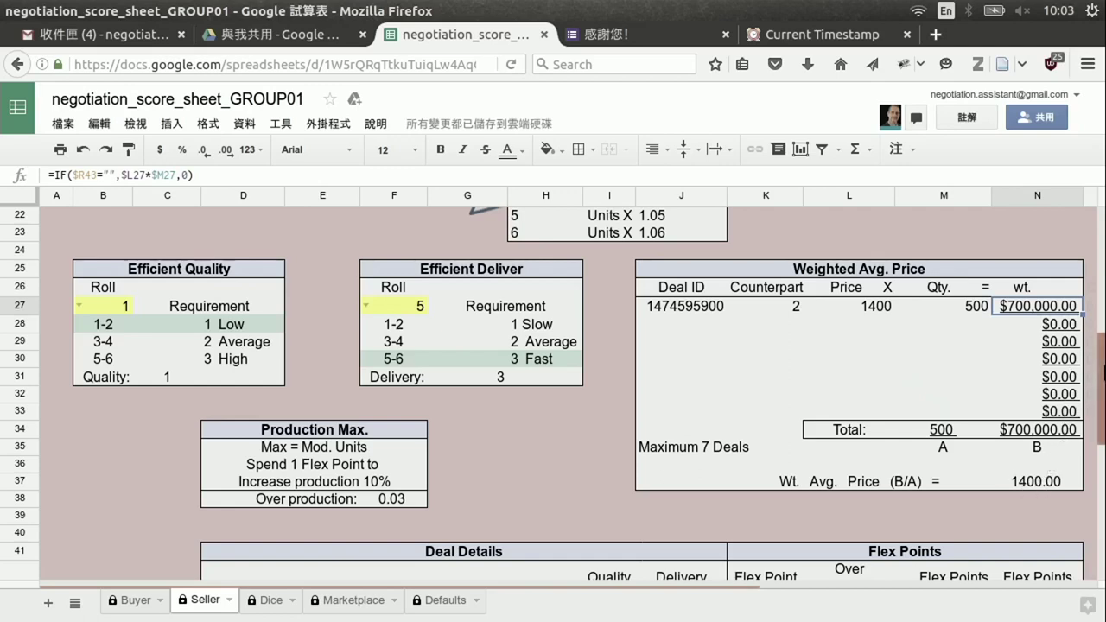
left_click_drag(1103, 372, 1103, 465)
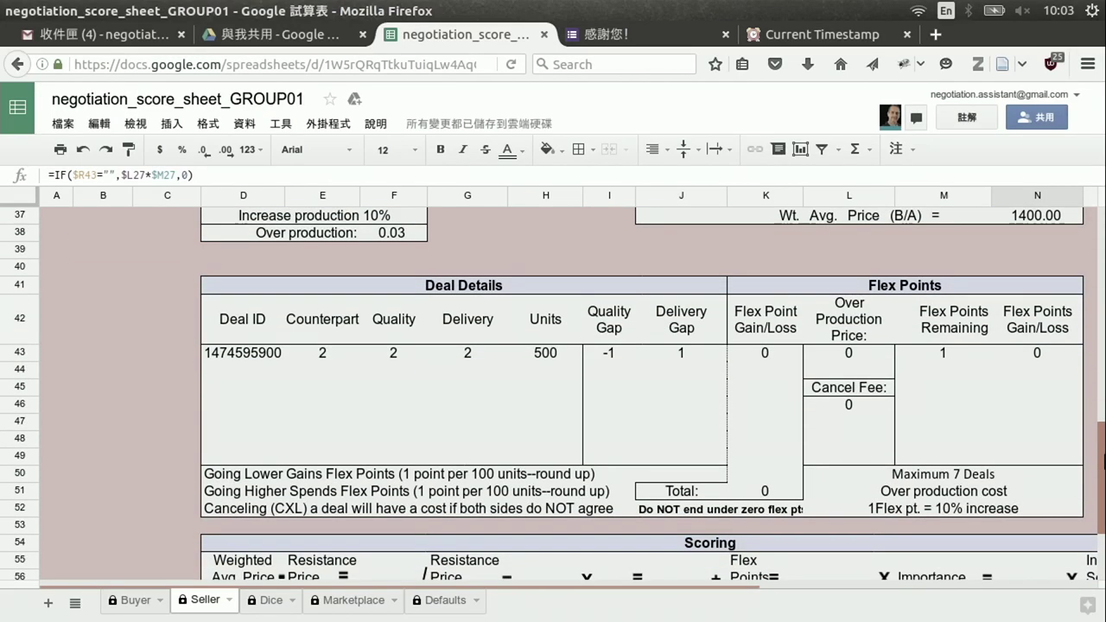
left_click(237, 356)
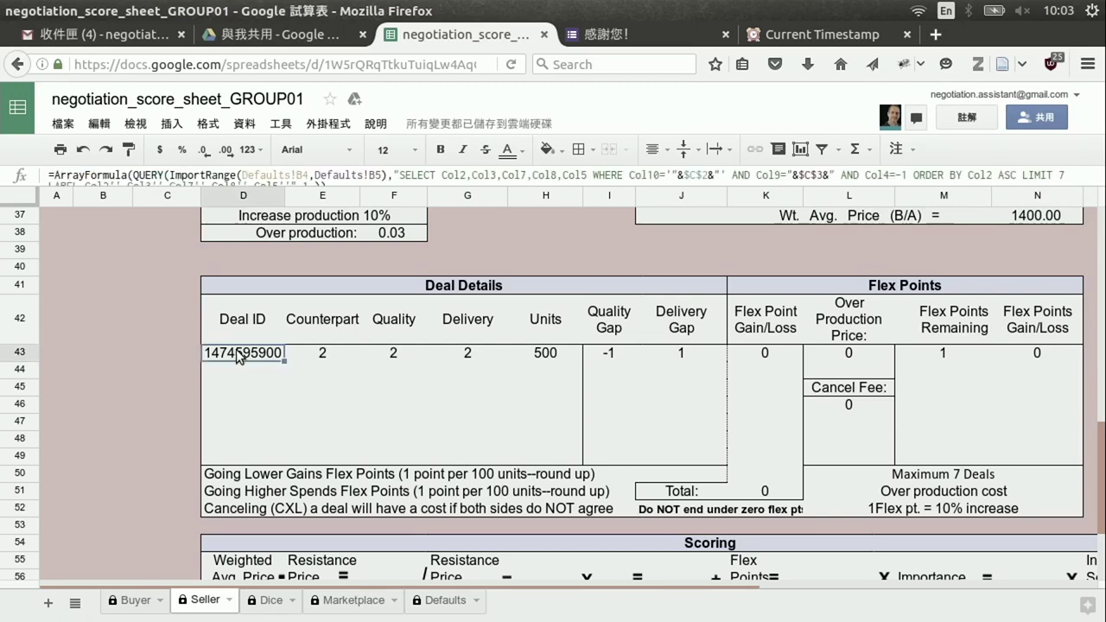
left_click(324, 359)
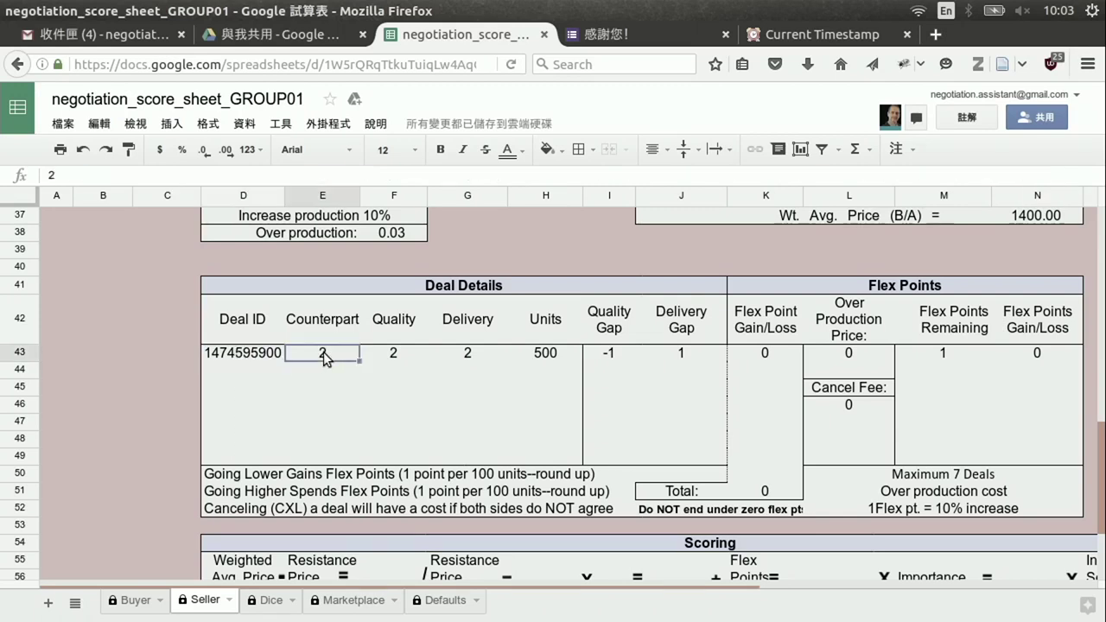
left_click(391, 356)
left_click(463, 358)
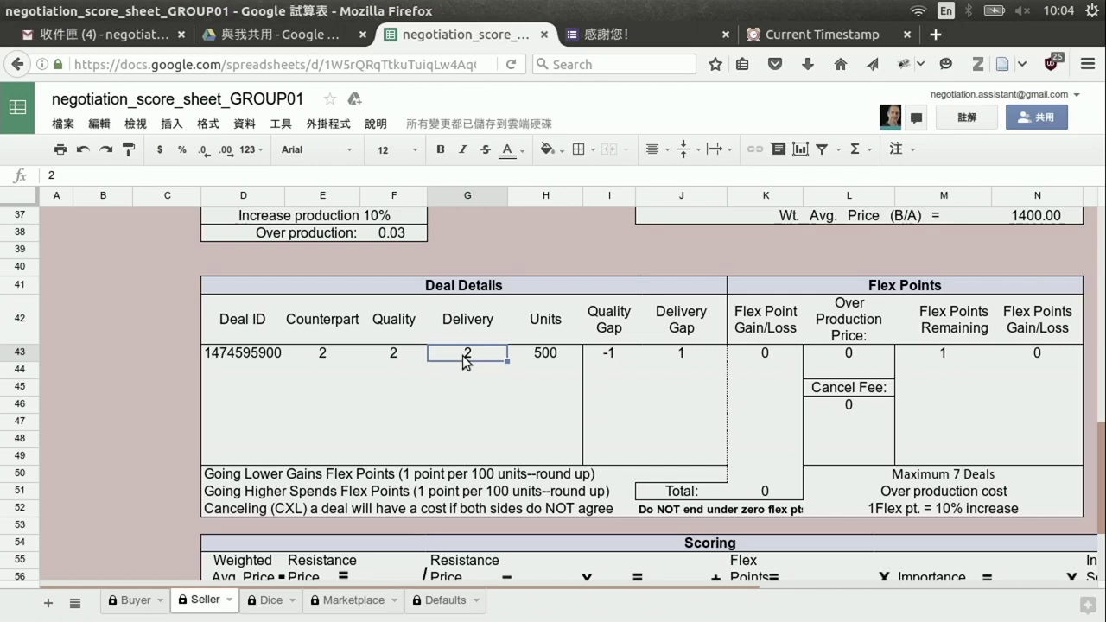
left_click(548, 360)
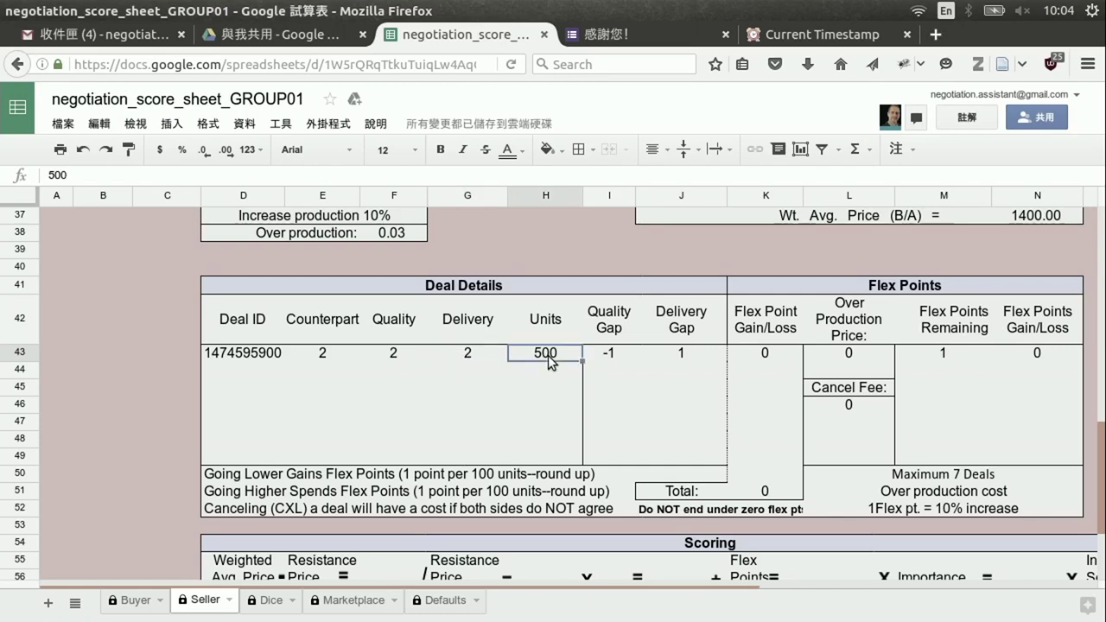
left_click(396, 357)
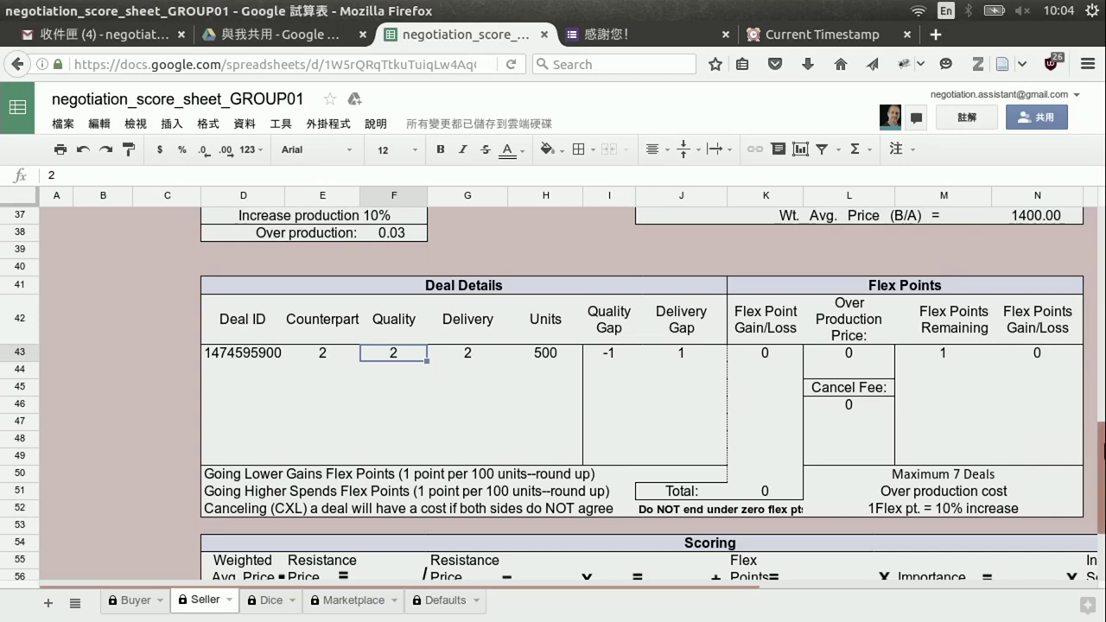
scroll(1101, 432, "up", 2)
scroll(1101, 415, "up", 3)
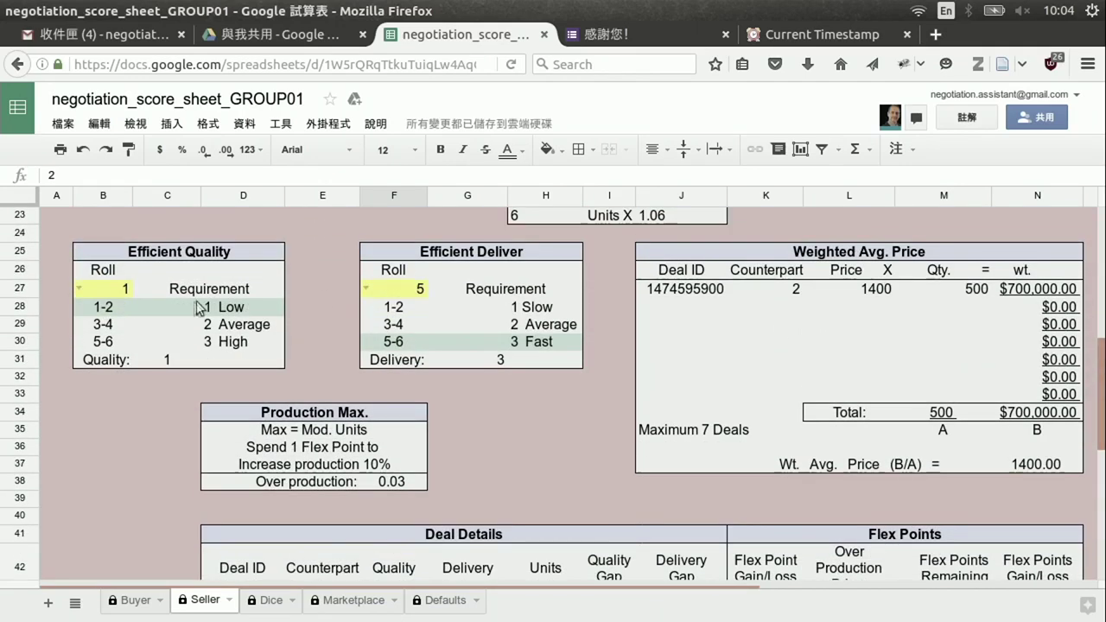
left_click(258, 333)
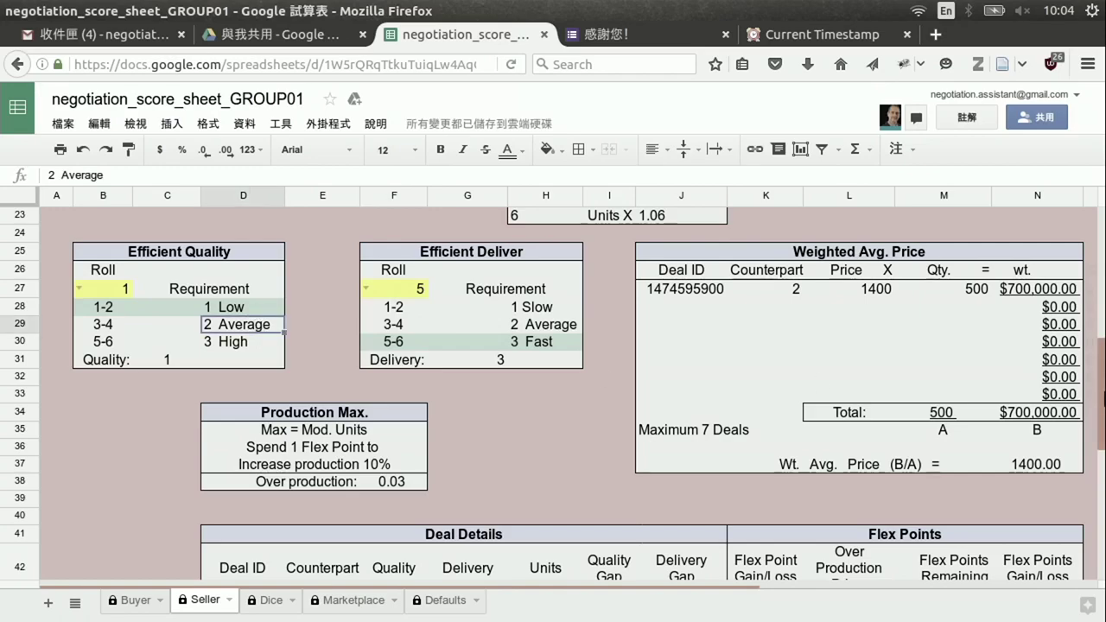
scroll(1101, 423, "down", 1)
left_click_drag(1103, 424, 1103, 478)
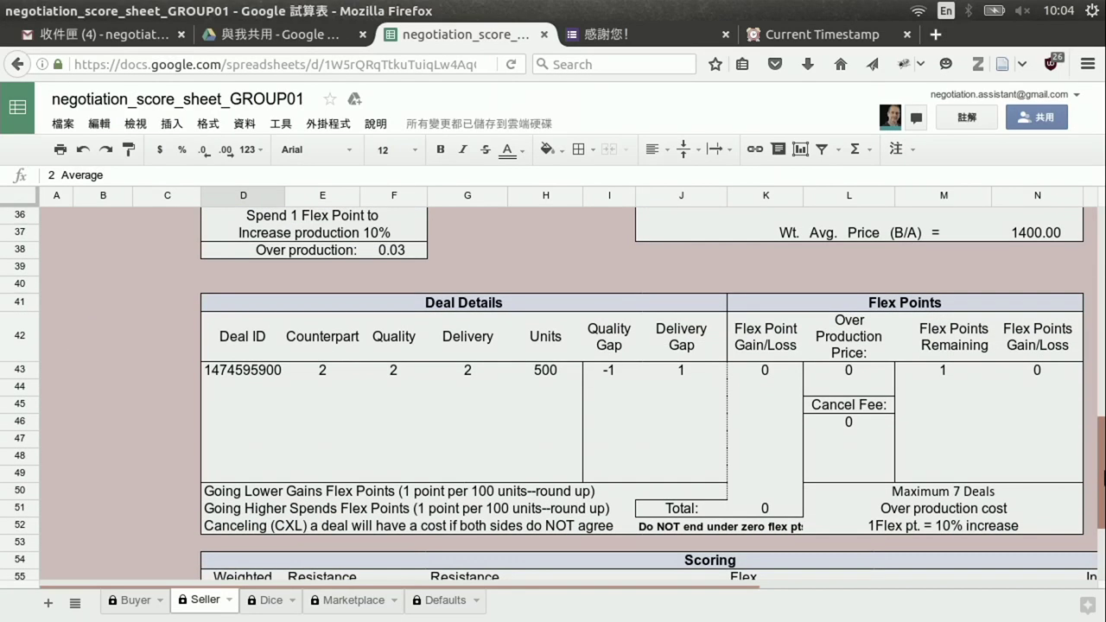
left_click(615, 384)
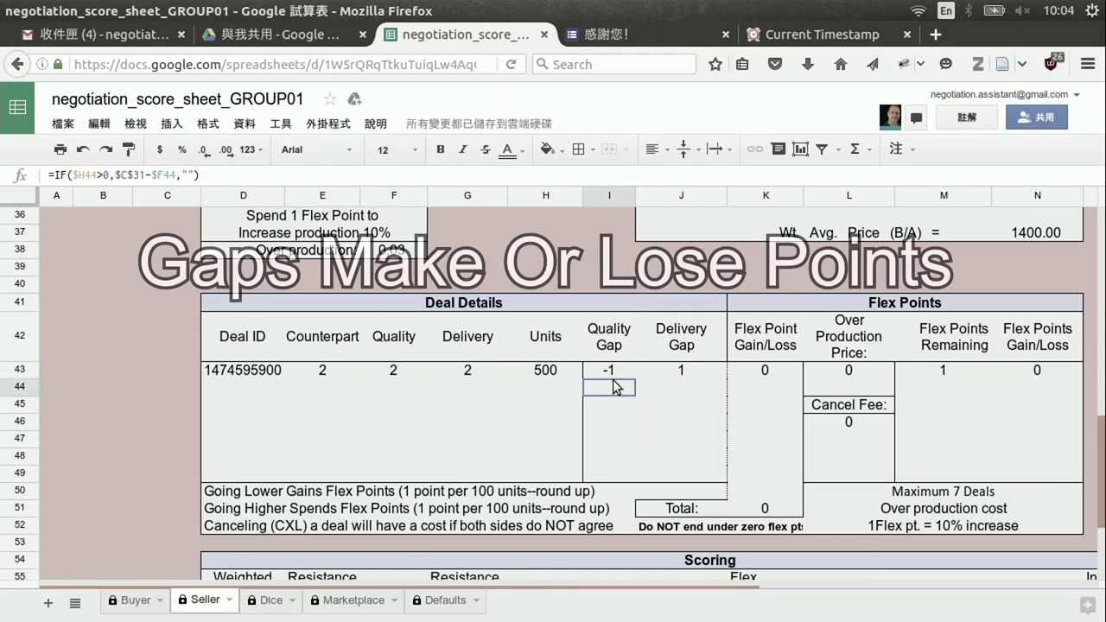
left_click(612, 370)
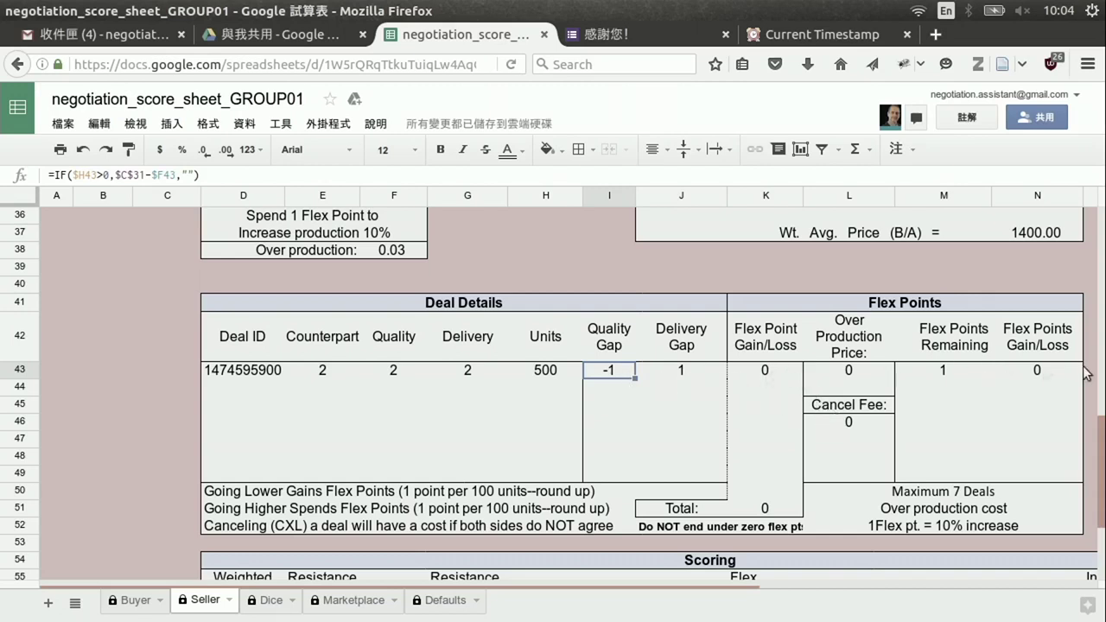
left_click_drag(1102, 448, 1104, 207)
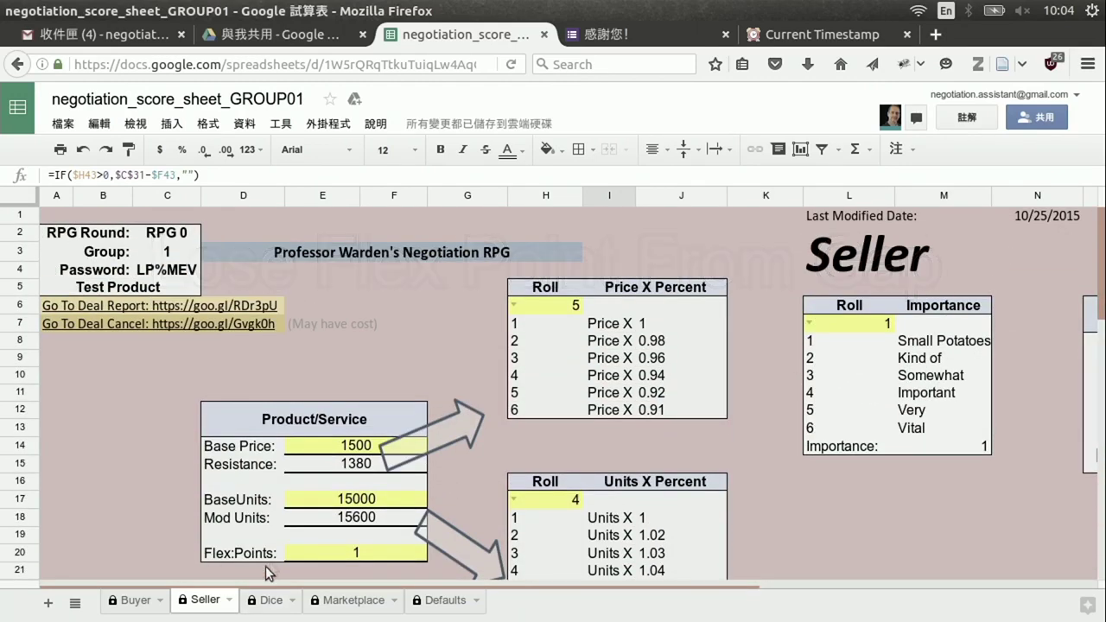
left_click(350, 541)
left_click(359, 553)
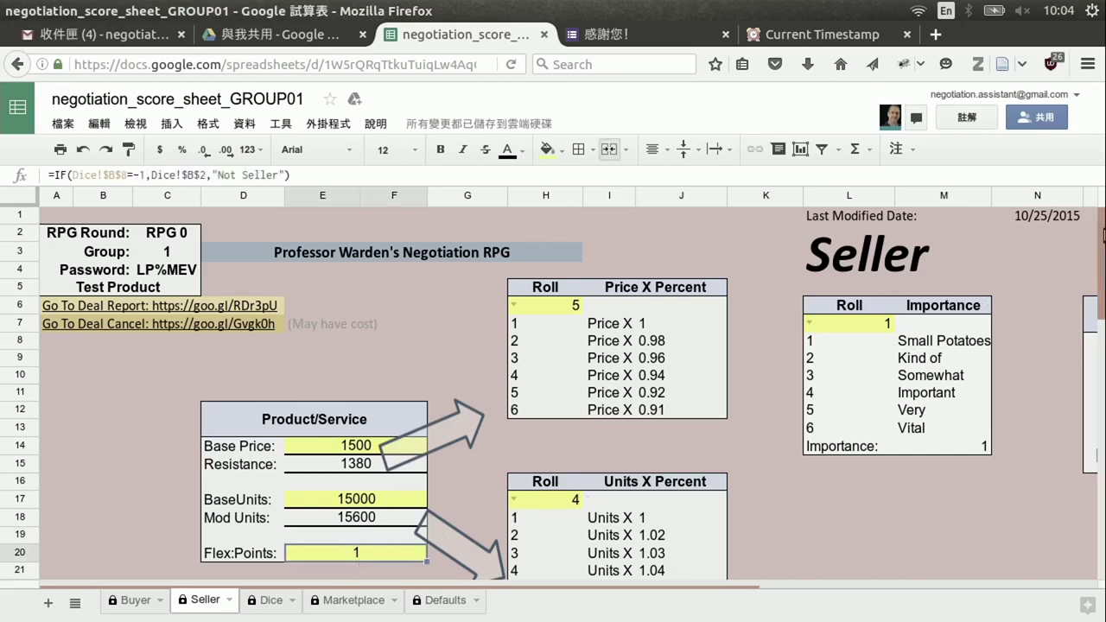
left_click_drag(1104, 235, 1103, 451)
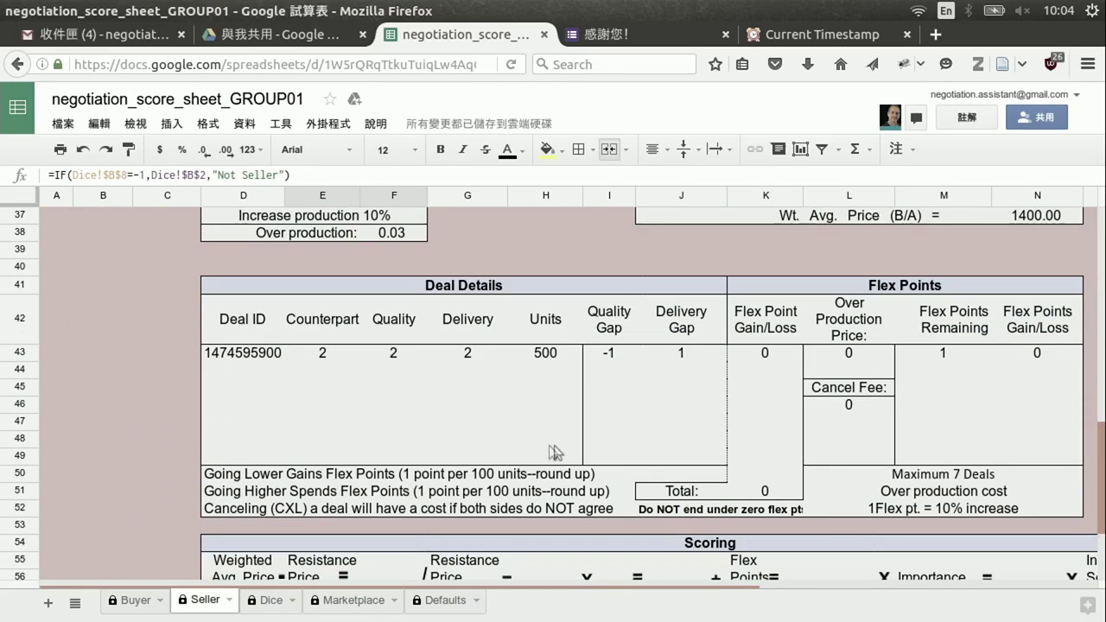
left_click(617, 356)
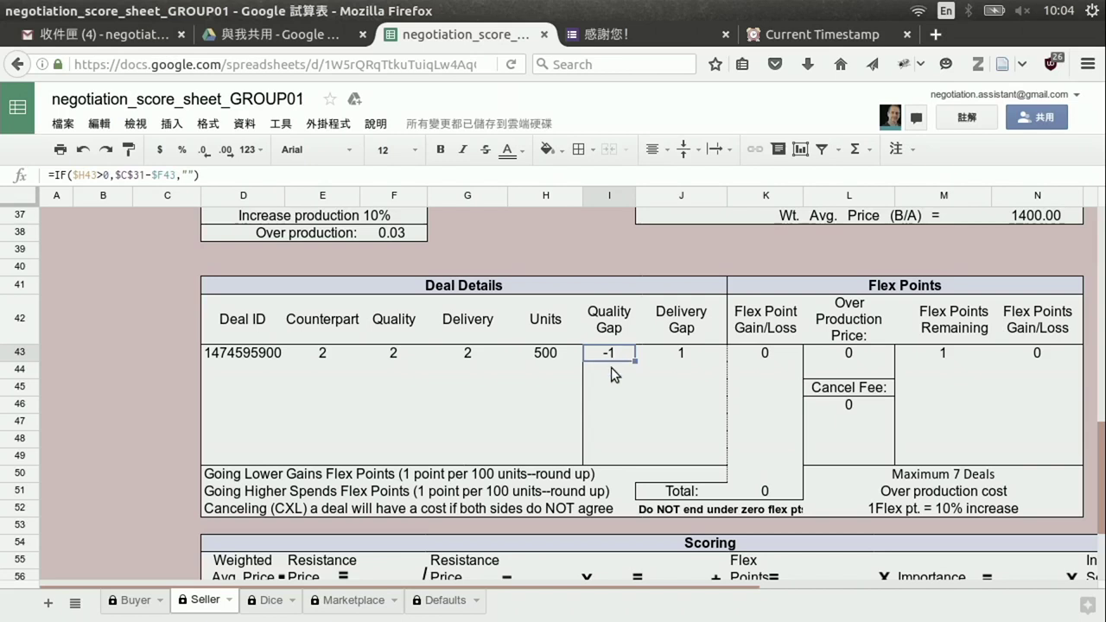
left_click(481, 356)
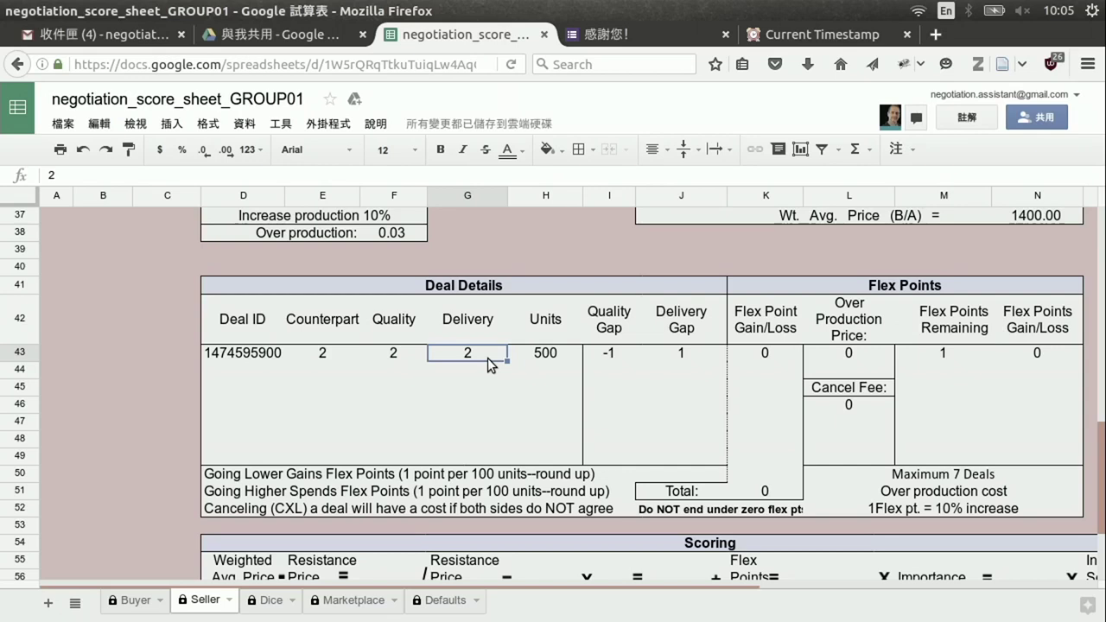
left_click(686, 359)
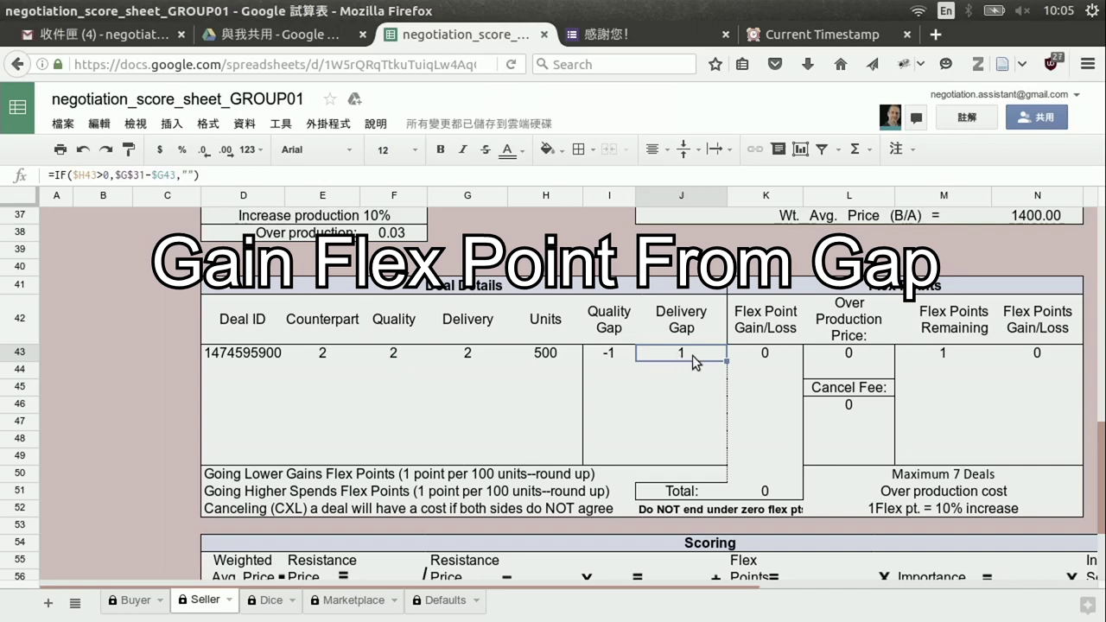
left_click(612, 359)
left_click(680, 360)
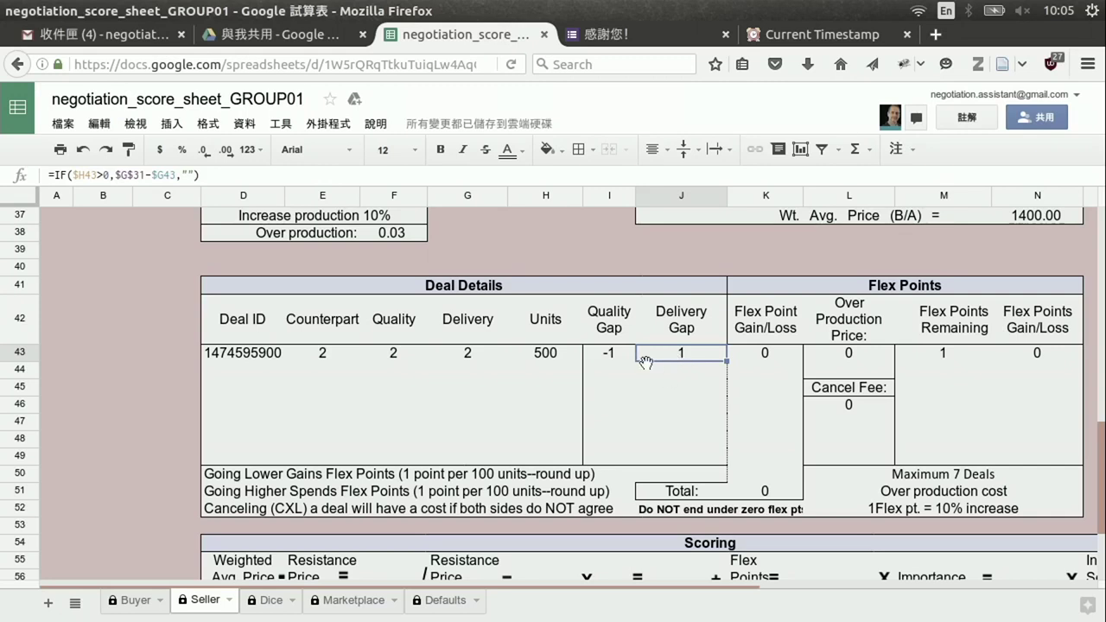
left_click(614, 359)
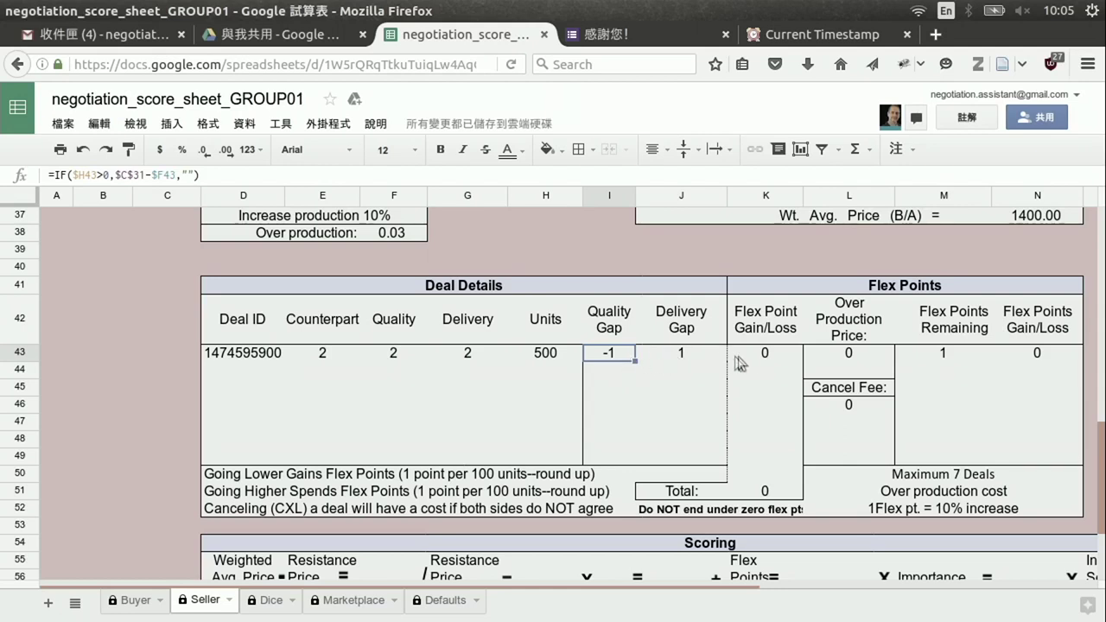
left_click(769, 357)
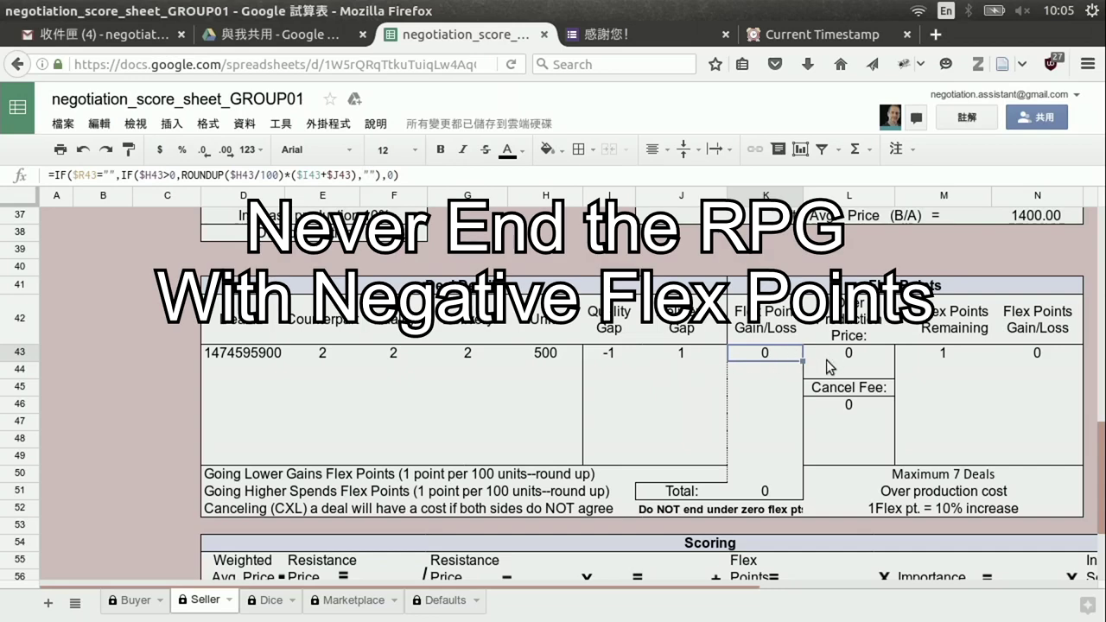
left_click(947, 354)
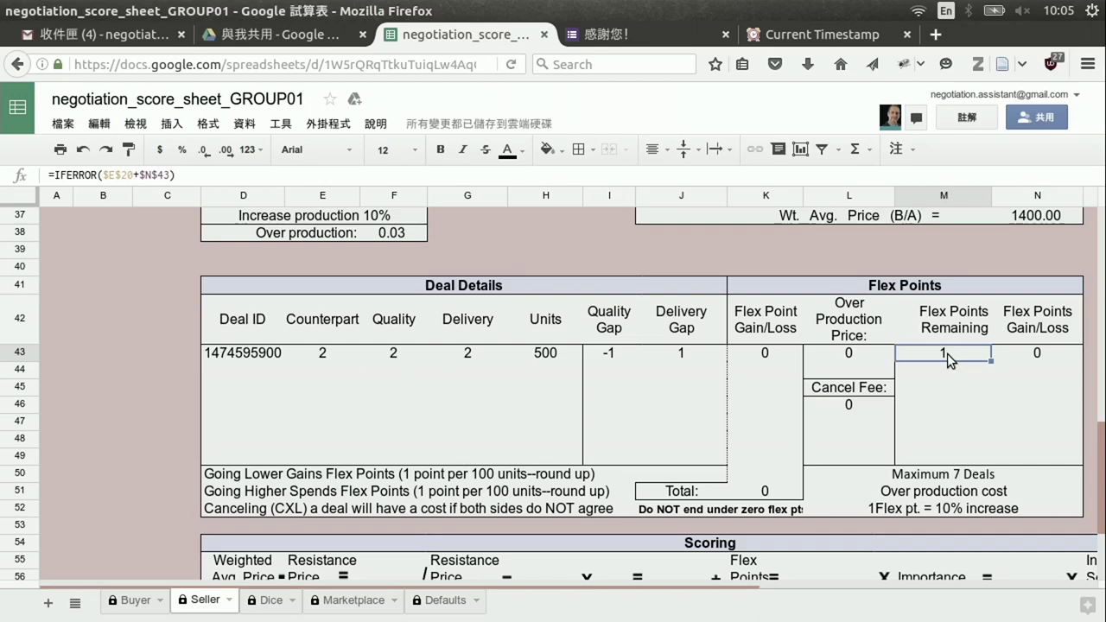
left_click(780, 495)
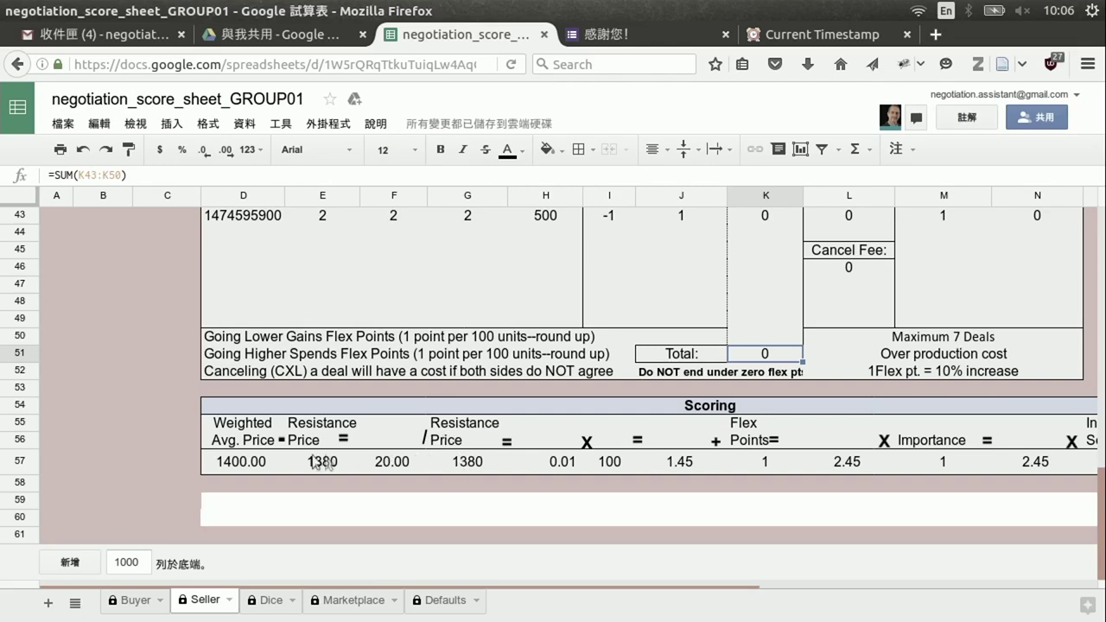
left_click(249, 462)
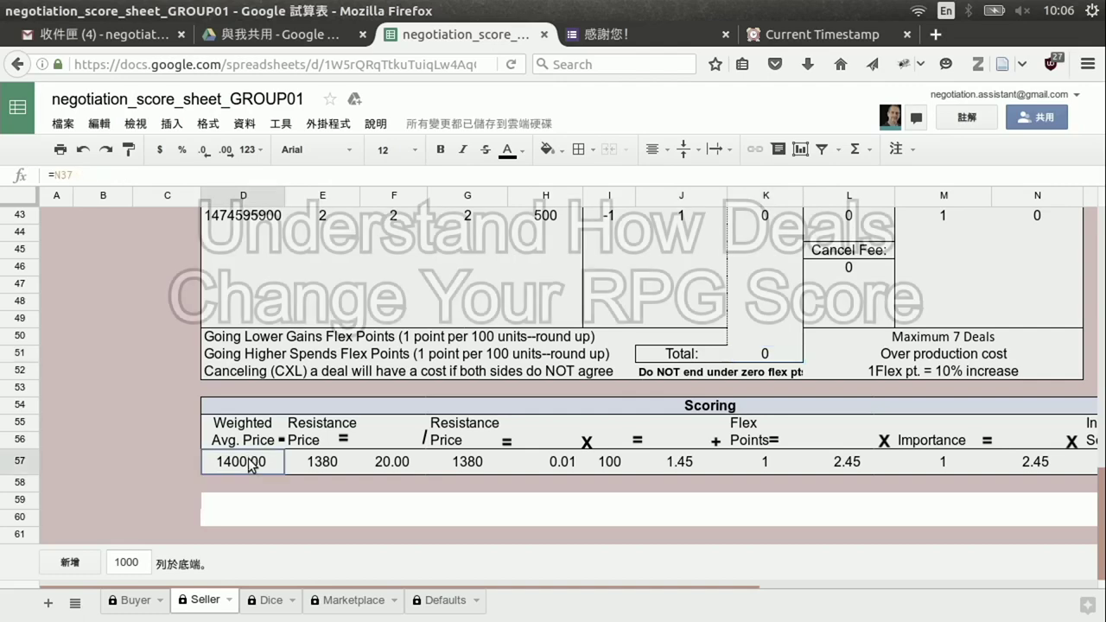
left_click(332, 464)
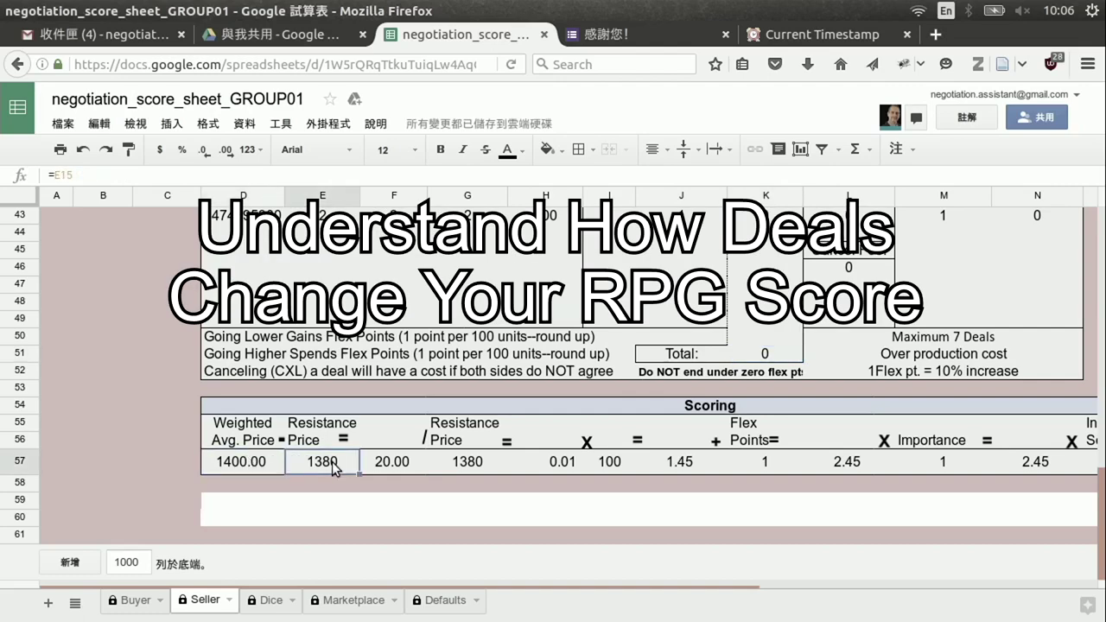
left_click(388, 469)
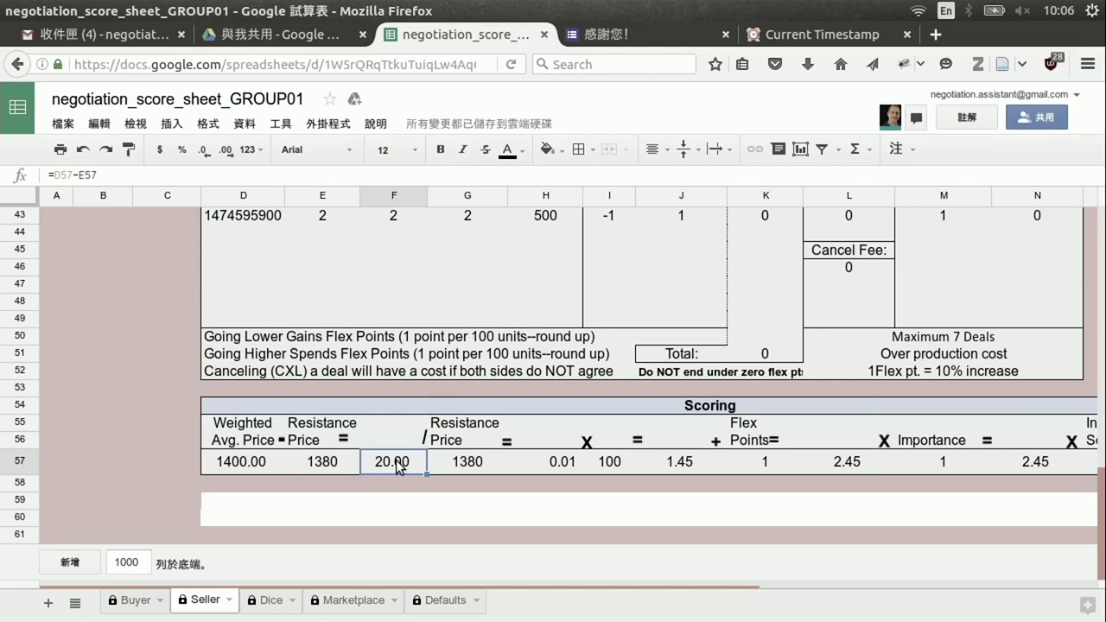
left_click(467, 467)
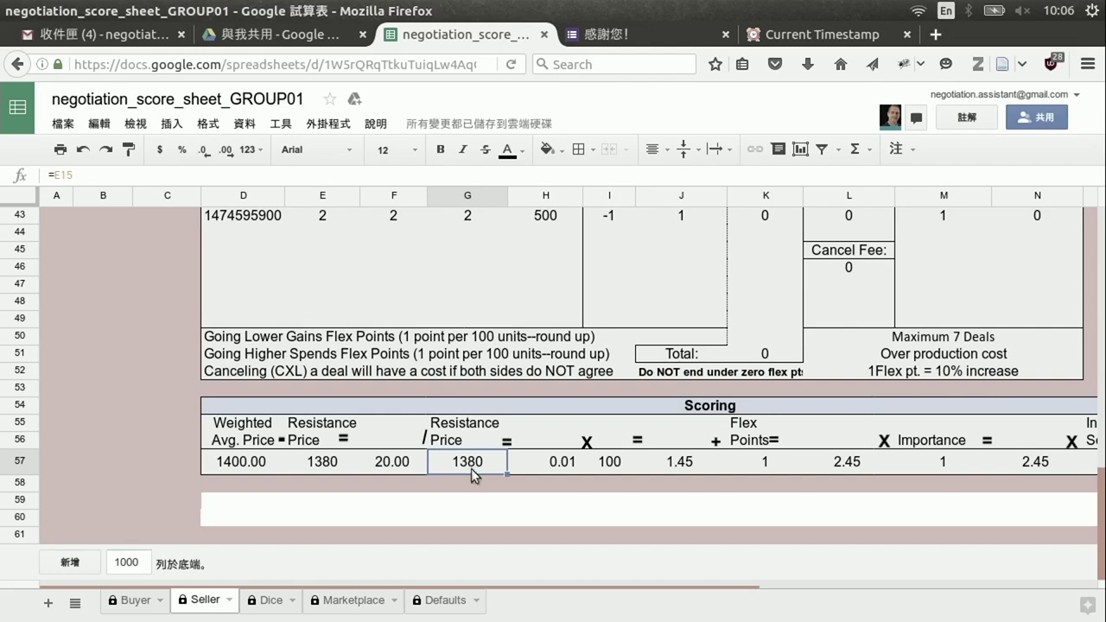
left_click(561, 468)
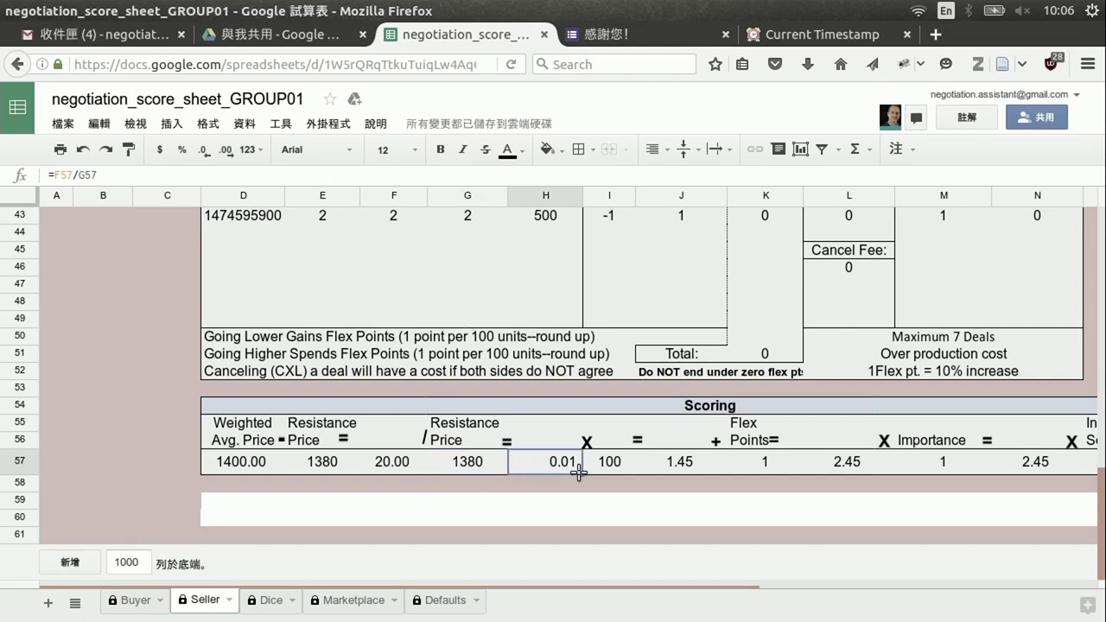
left_click(628, 462)
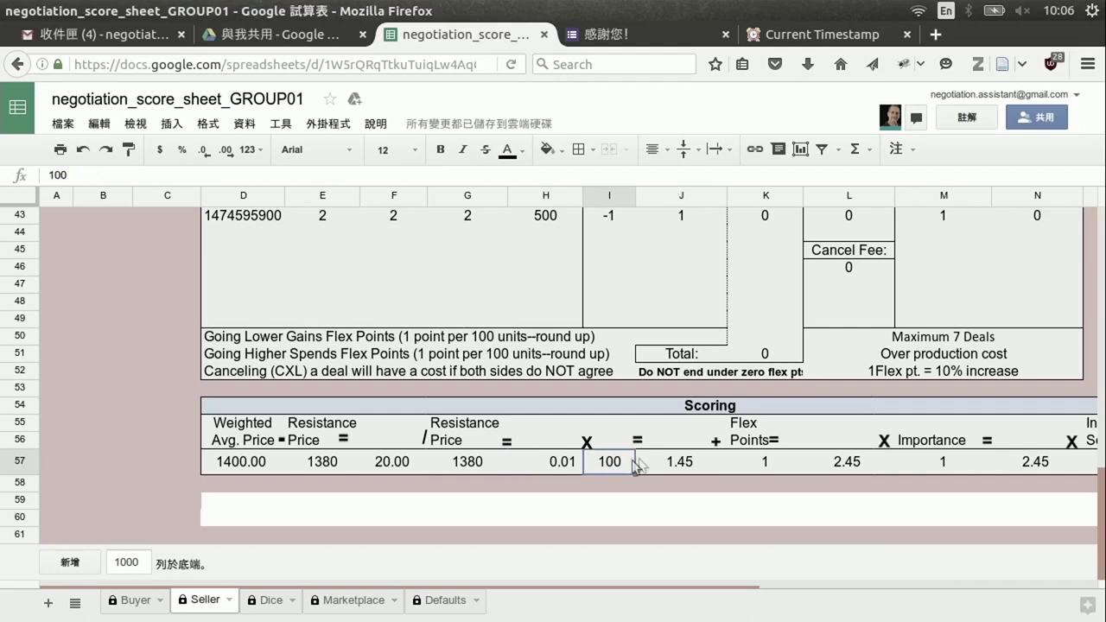
left_click(677, 464)
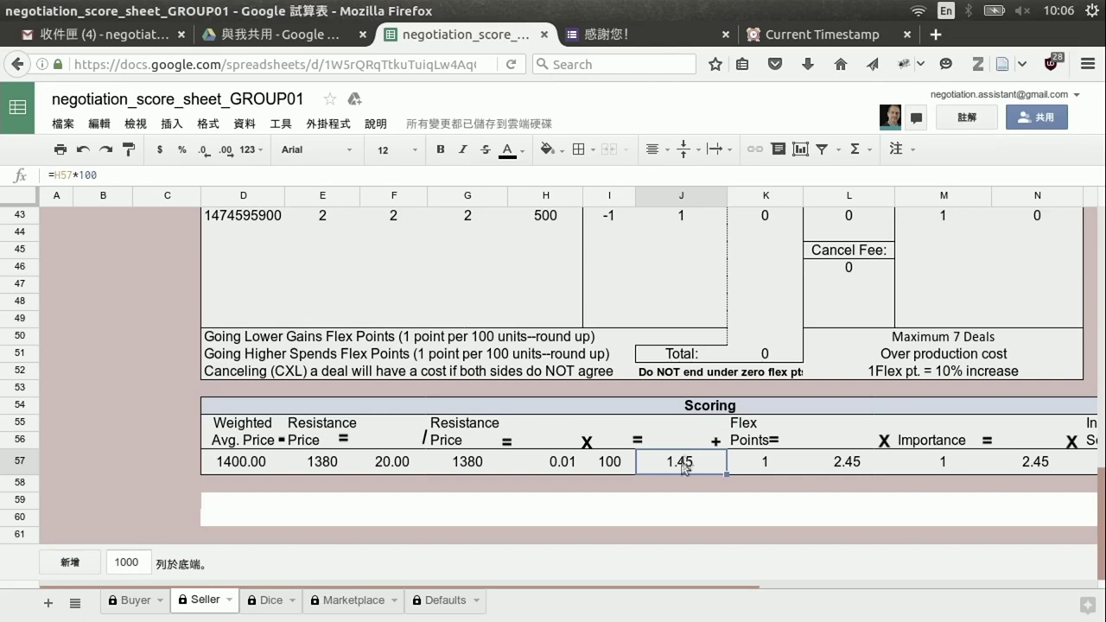
left_click(332, 465)
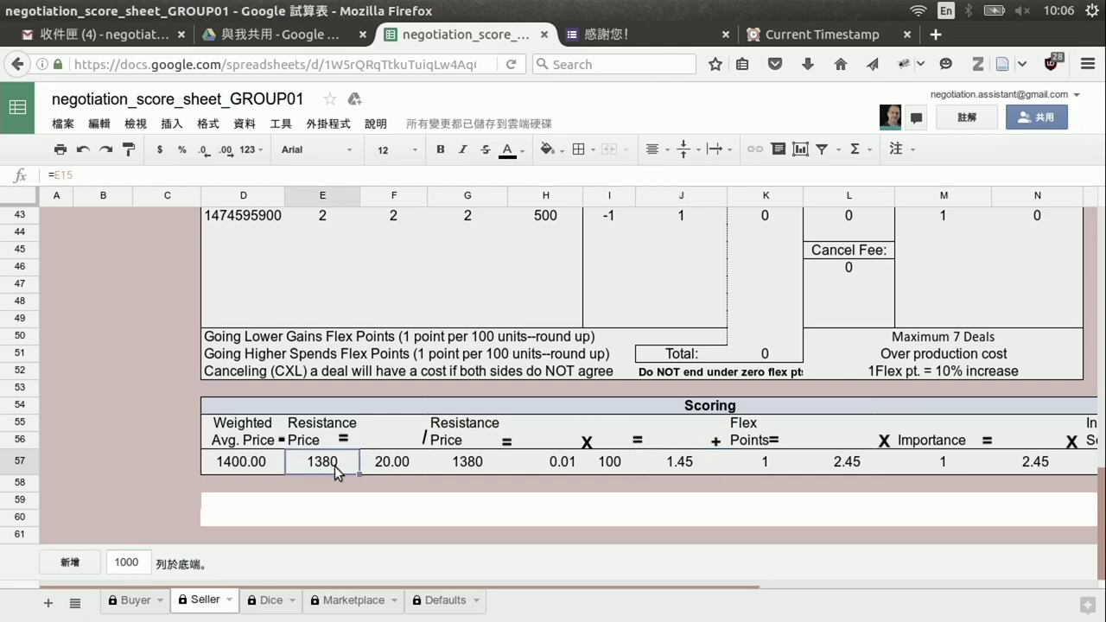
left_click(268, 465)
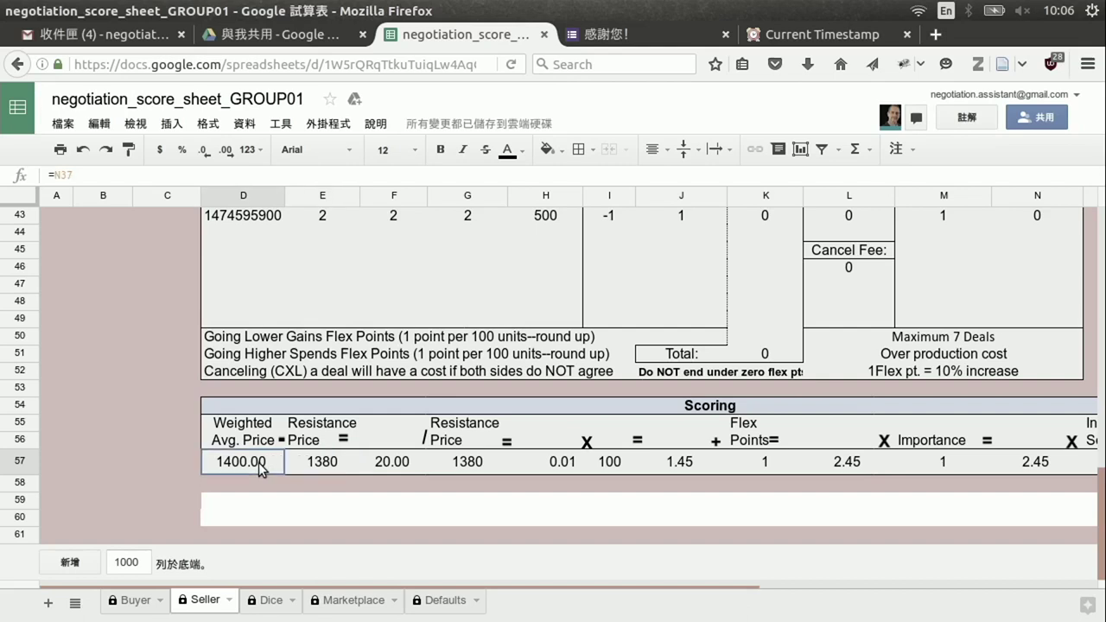
left_click(326, 466)
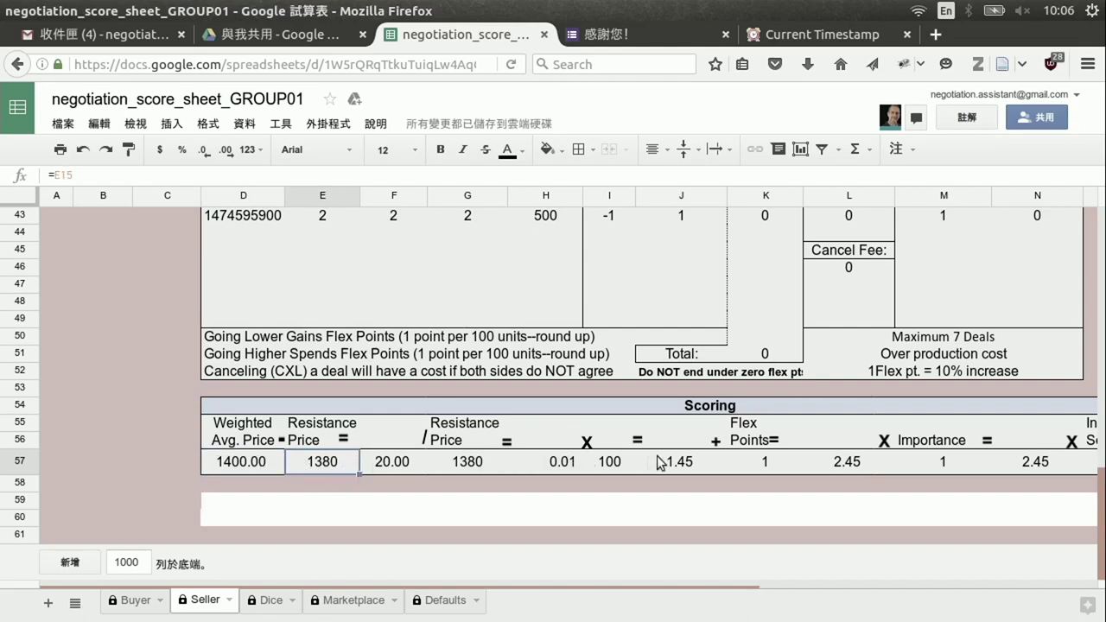
left_click(760, 462)
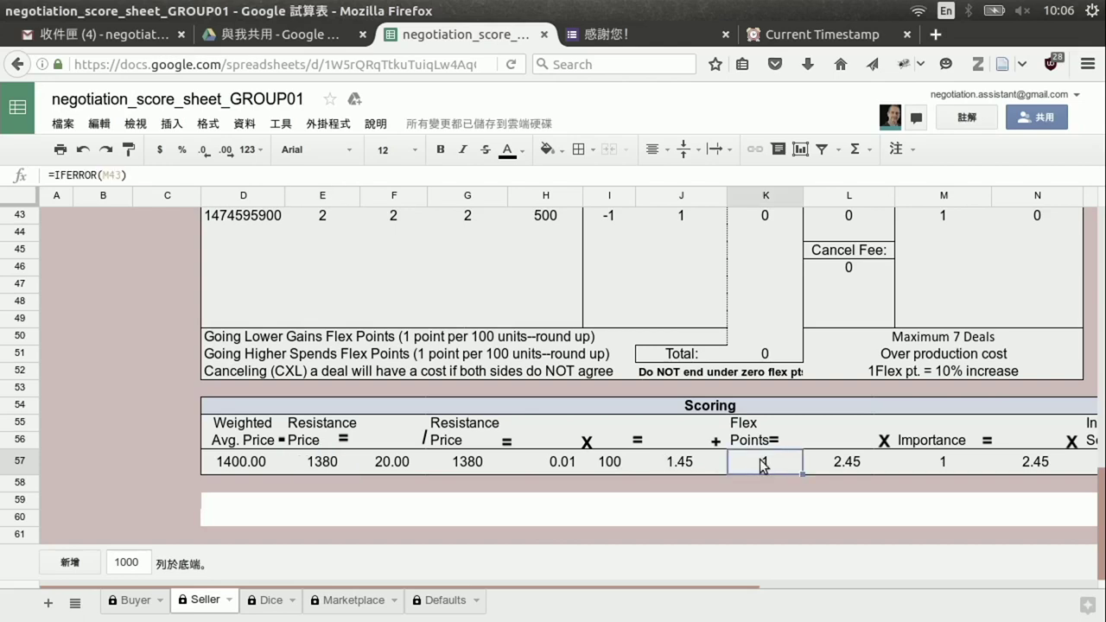
left_click(694, 464)
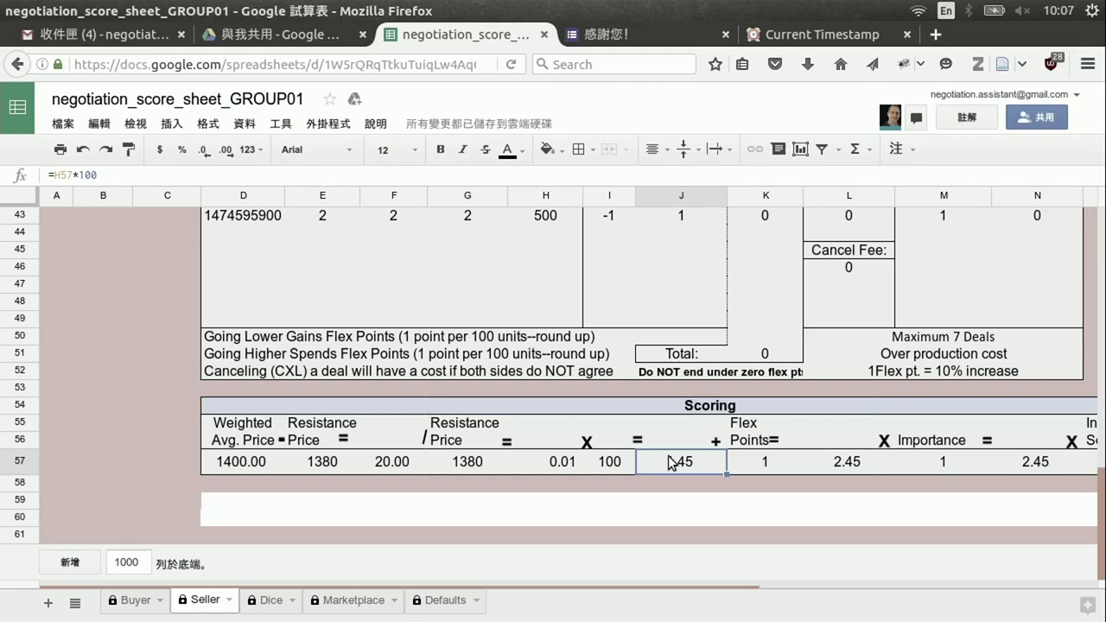
left_click(766, 463)
left_click(841, 463)
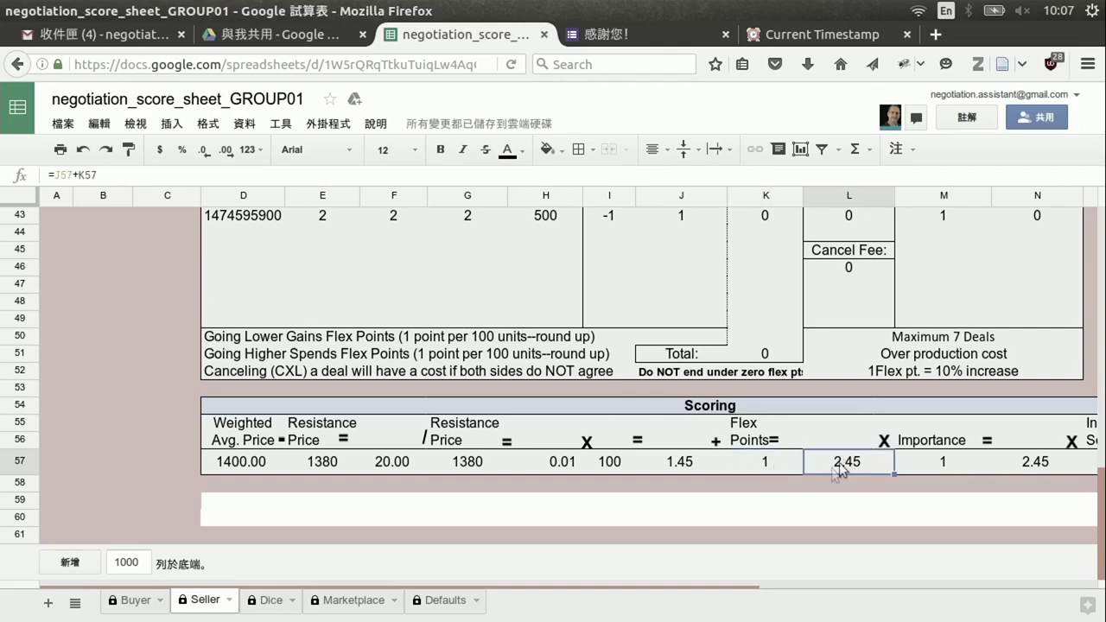
left_click_drag(525, 582, 692, 587)
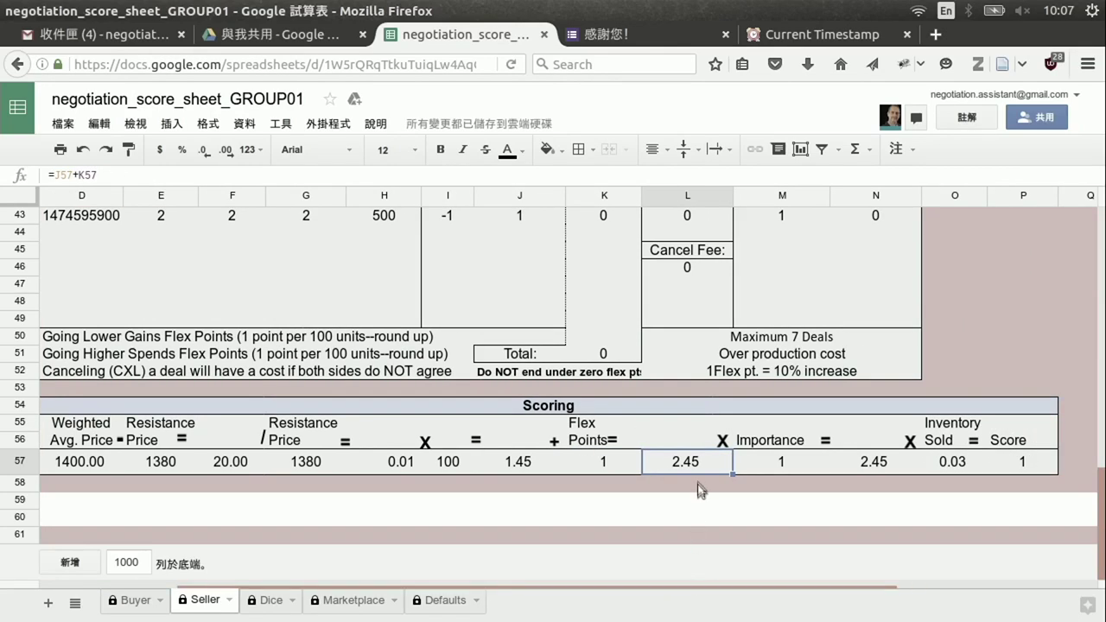
left_click(780, 467)
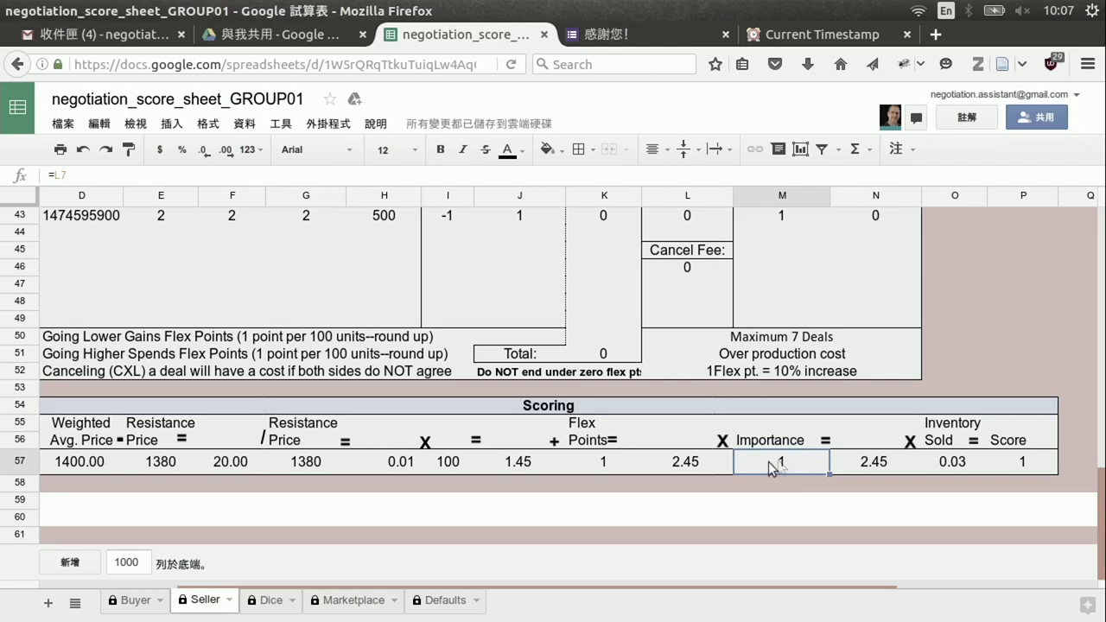
left_click(877, 468)
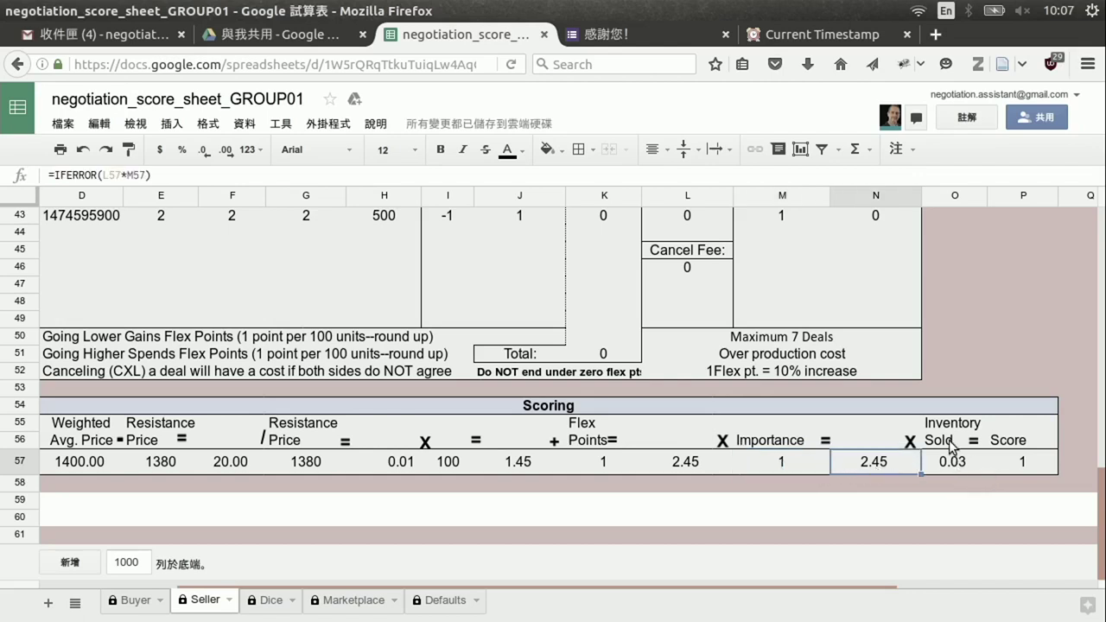
left_click(963, 469)
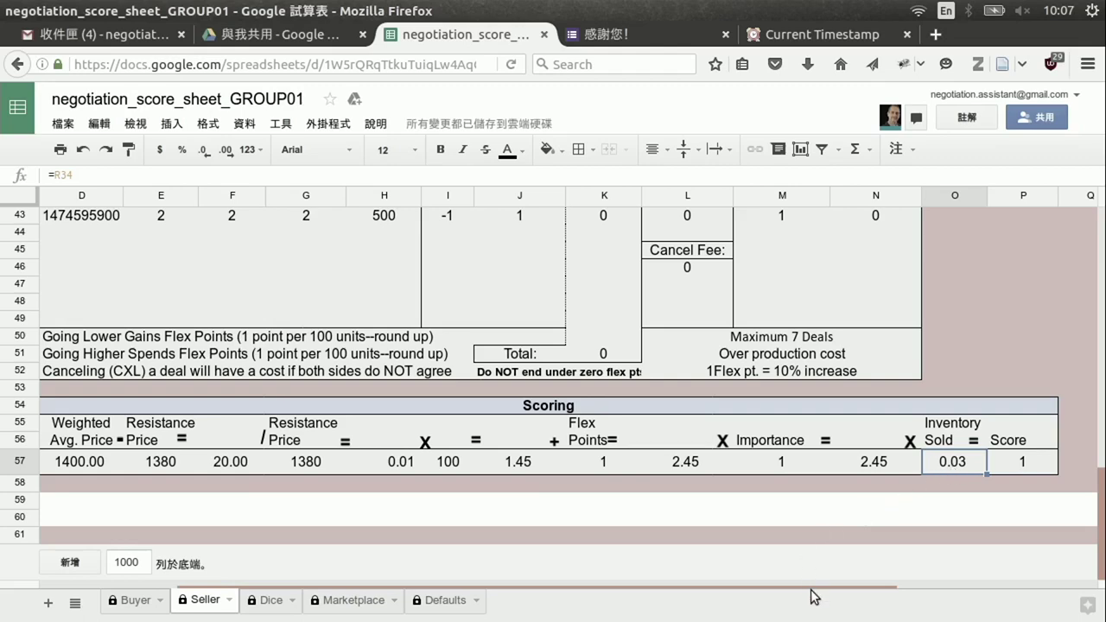
left_click_drag(813, 596, 830, 596)
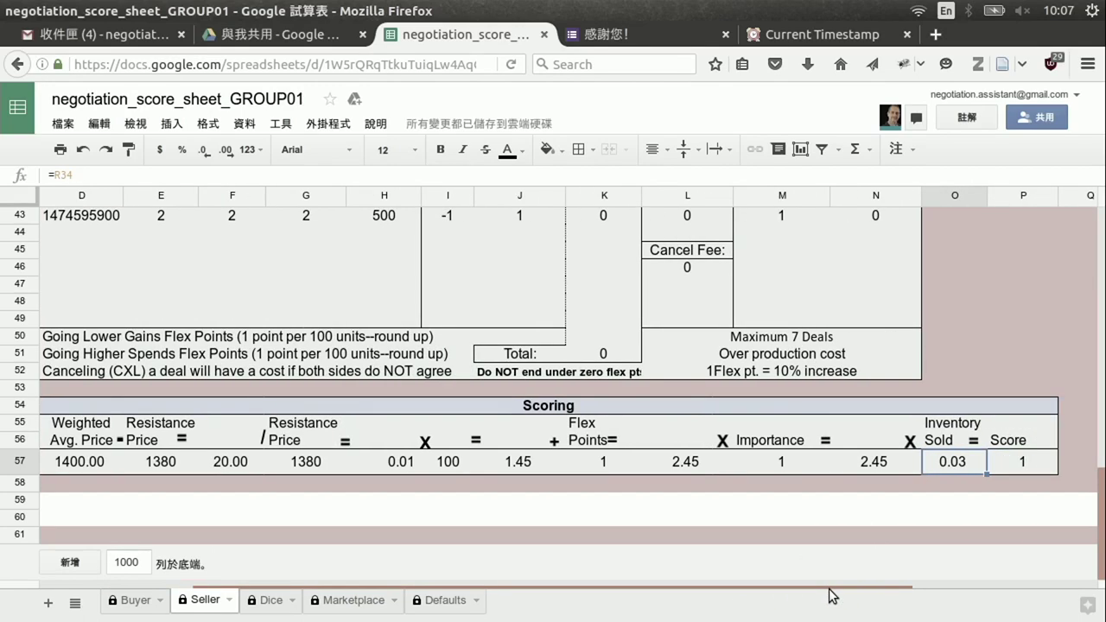
mouse_move(1099, 493)
left_mouse_down()
mouse_move(1103, 393)
mouse_move(1104, 499)
left_mouse_up()
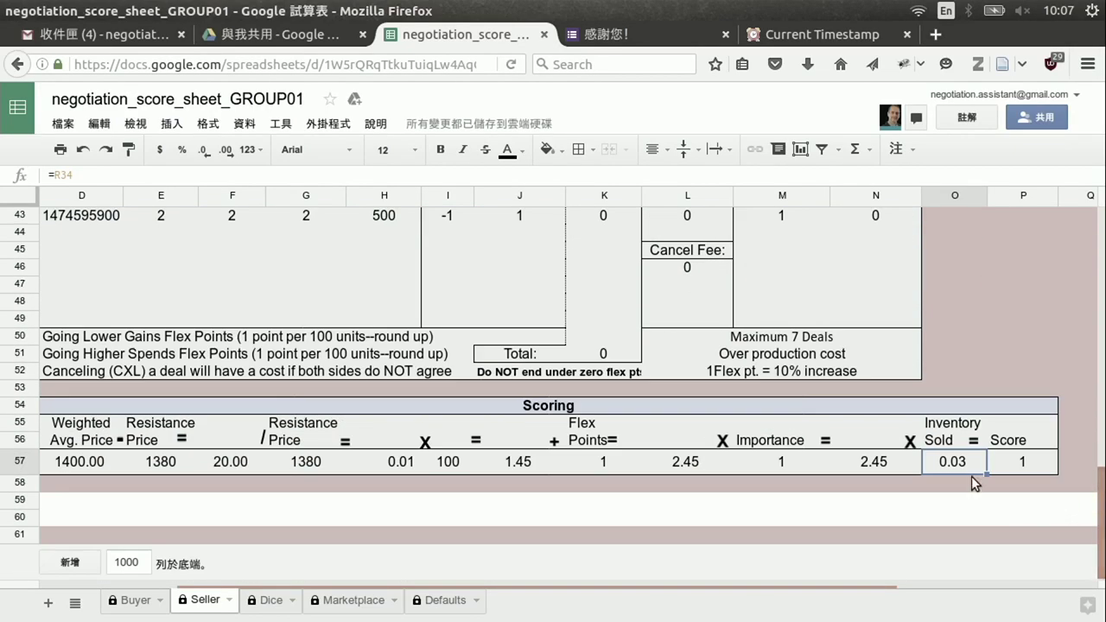
left_click(1034, 466)
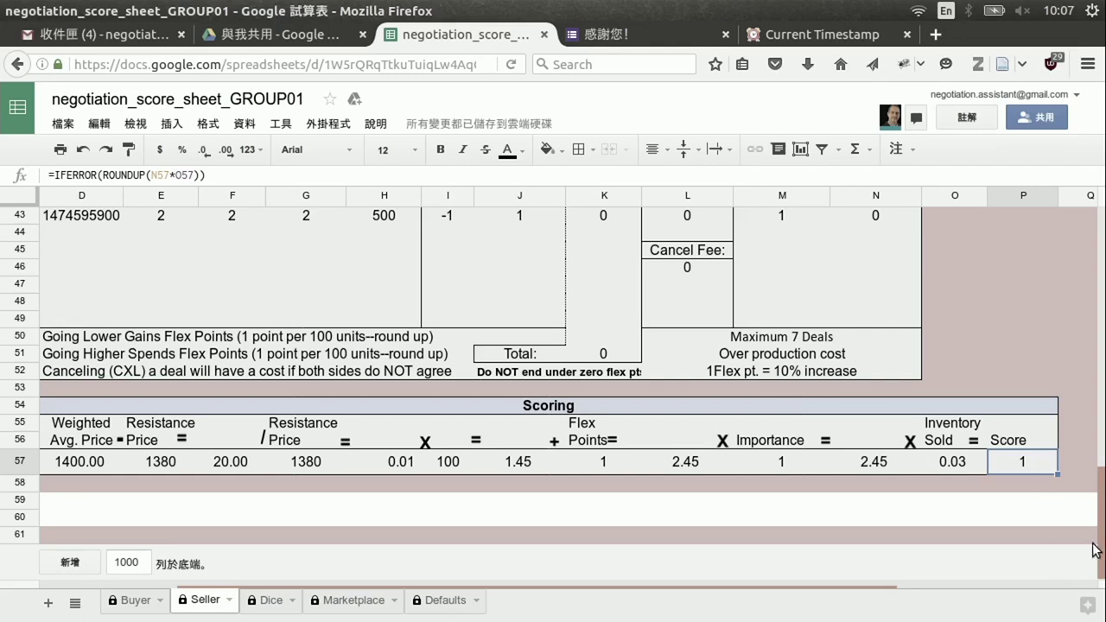
scroll(1101, 518, "up", 2)
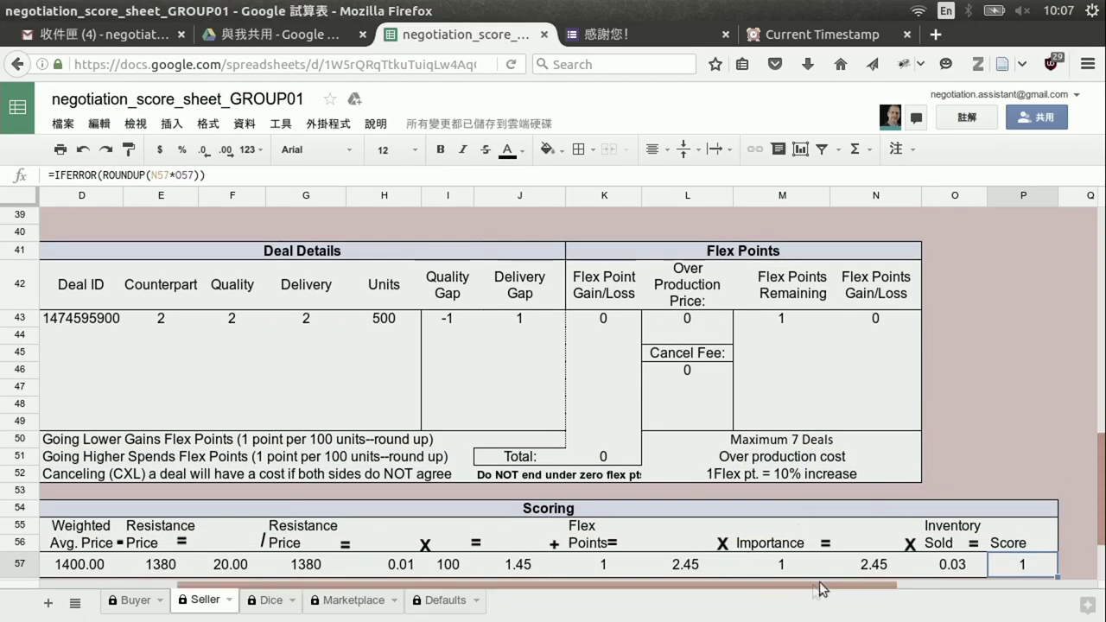
left_click_drag(820, 586, 732, 587)
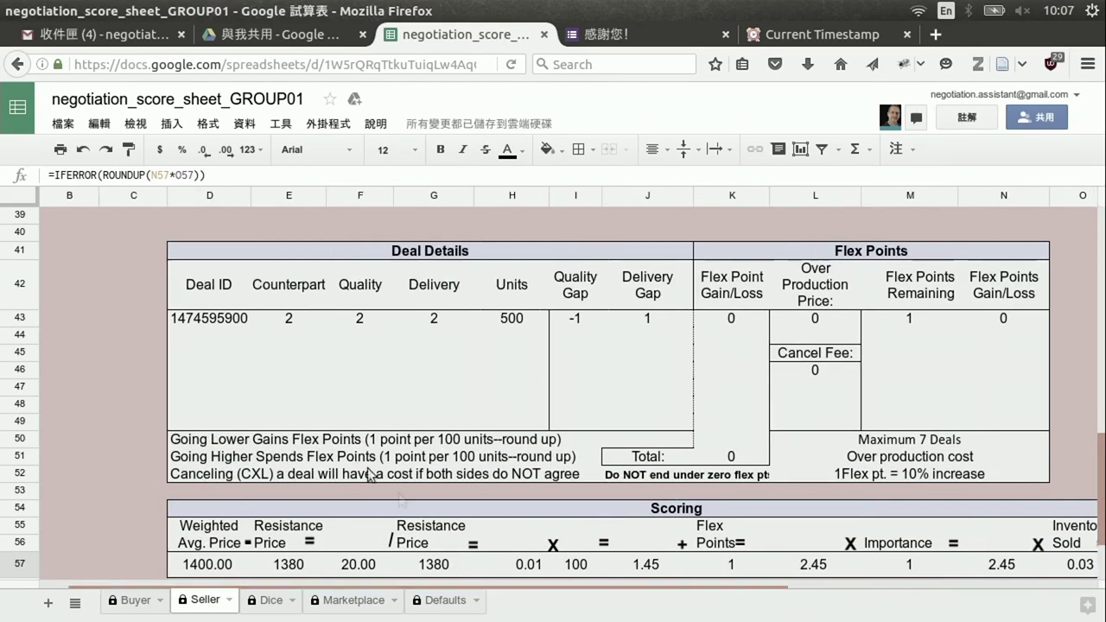
left_click(240, 337)
key("Down")
key("Down")
key("Down")
key("Down")
key("Down")
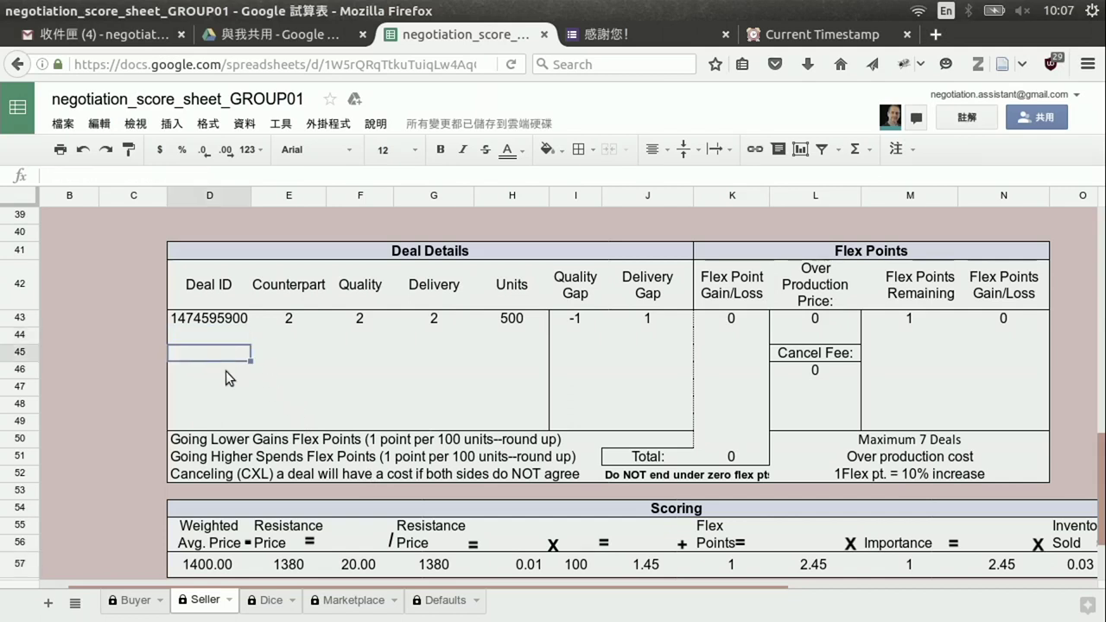
left_click(245, 320)
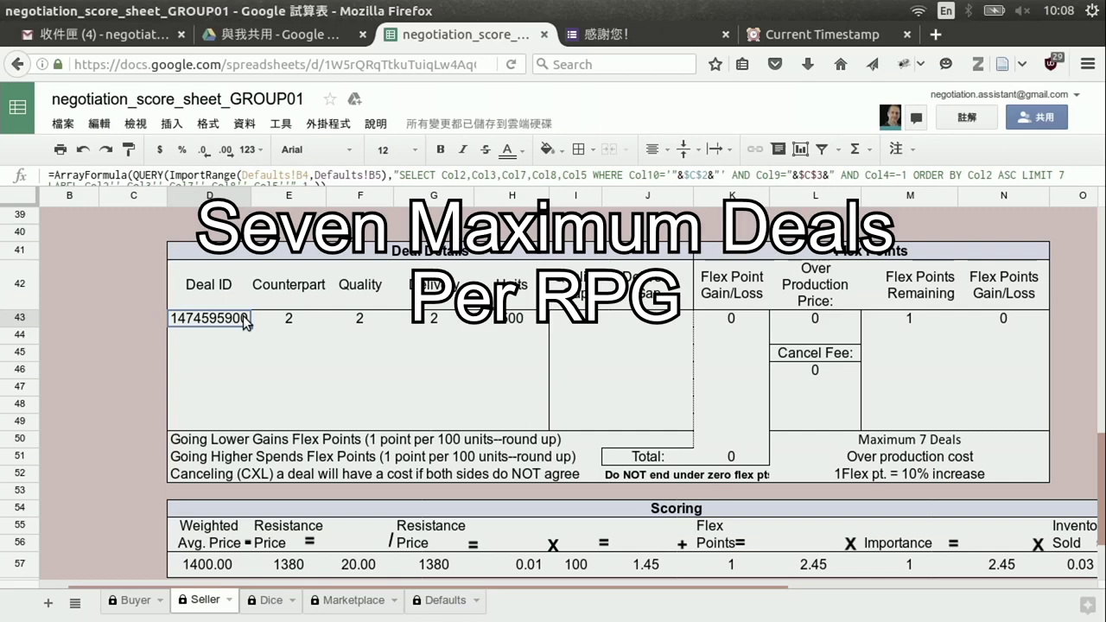
key("Down")
key("Down")
key("Down")
key("Down")
key("Down")
key("Down")
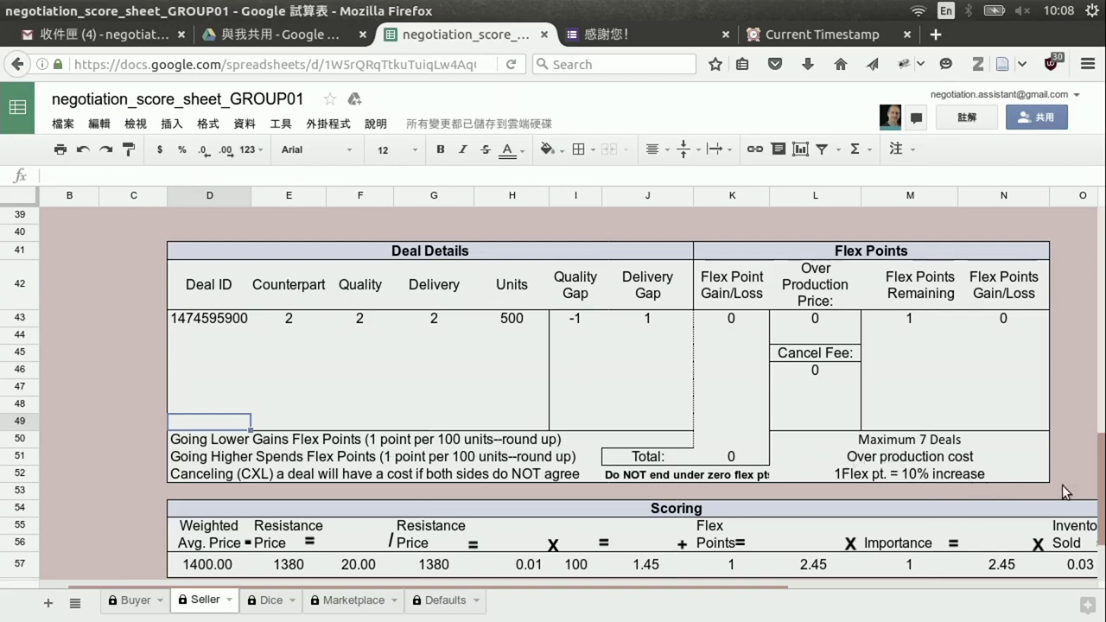
scroll(1104, 484, "up", 3)
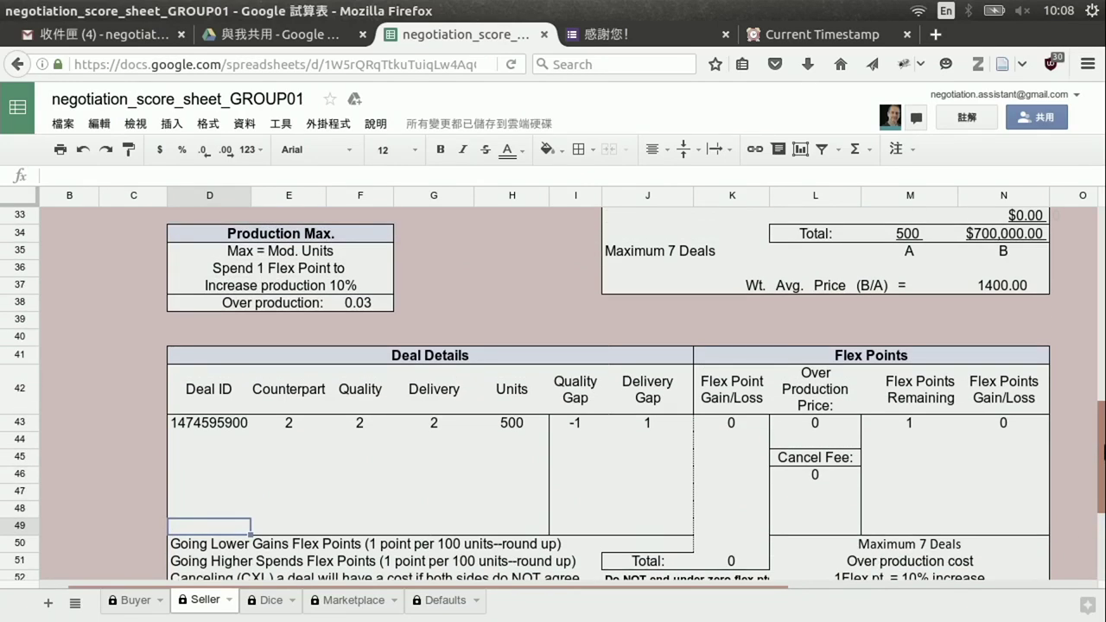
scroll(1104, 456, "down", 1)
scroll(1103, 458, "up", 3)
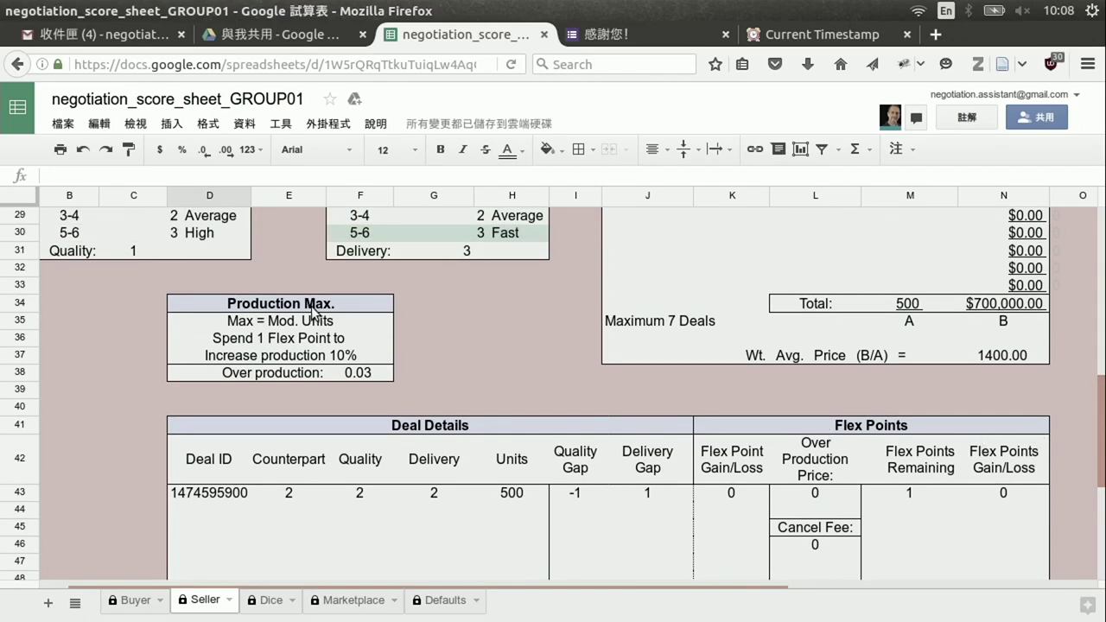
left_click(313, 309)
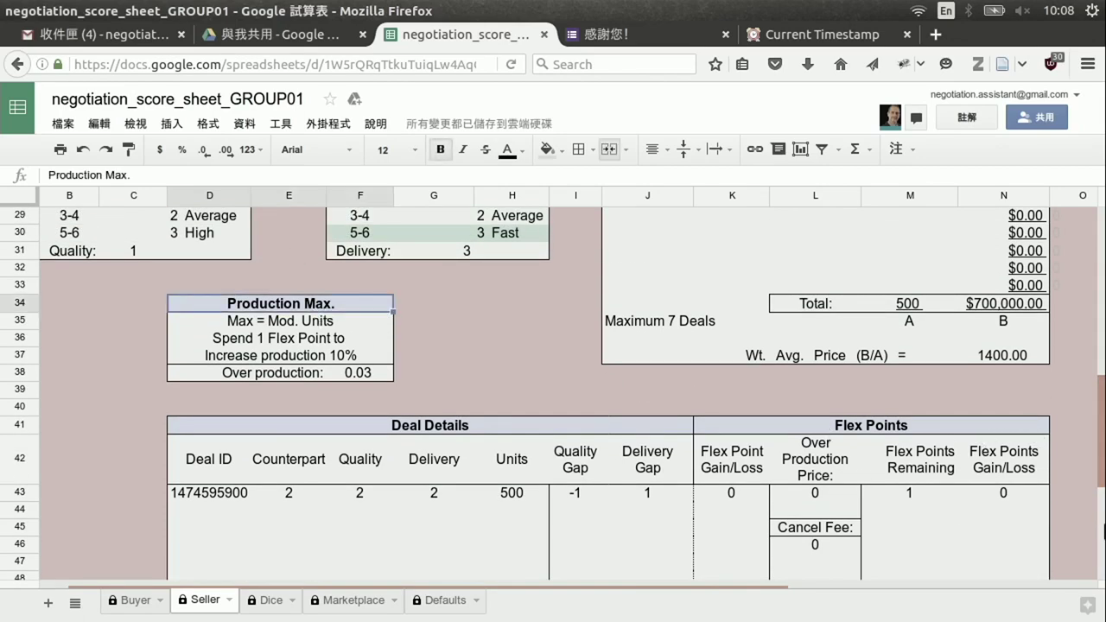
scroll(1104, 458, "up", 3)
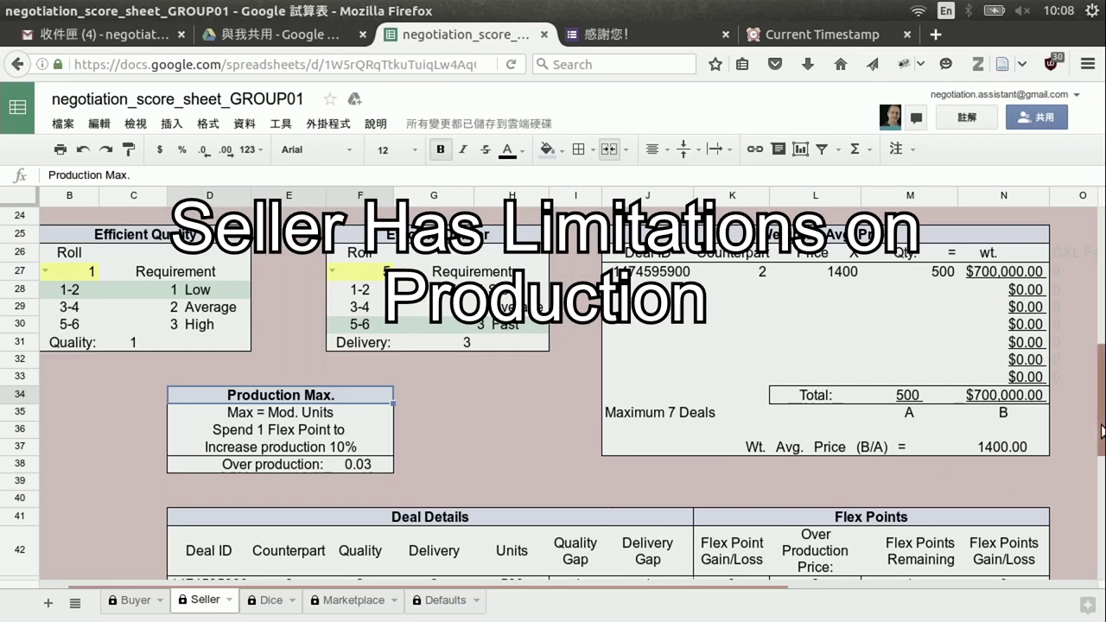
scroll(1103, 371, "up", 5)
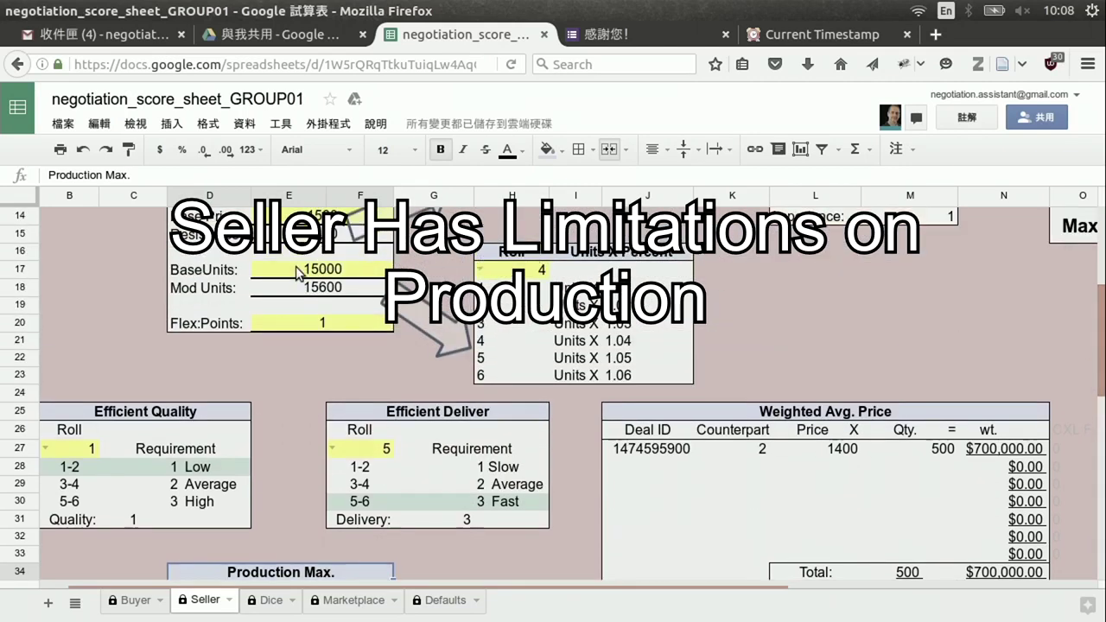
left_click(313, 271)
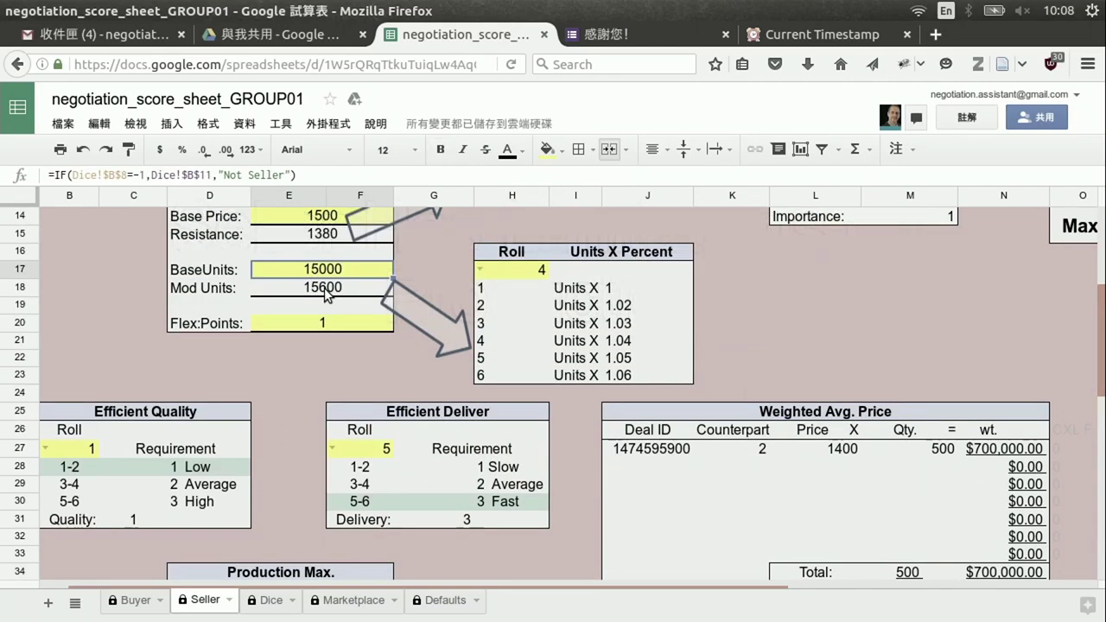
left_click(327, 292)
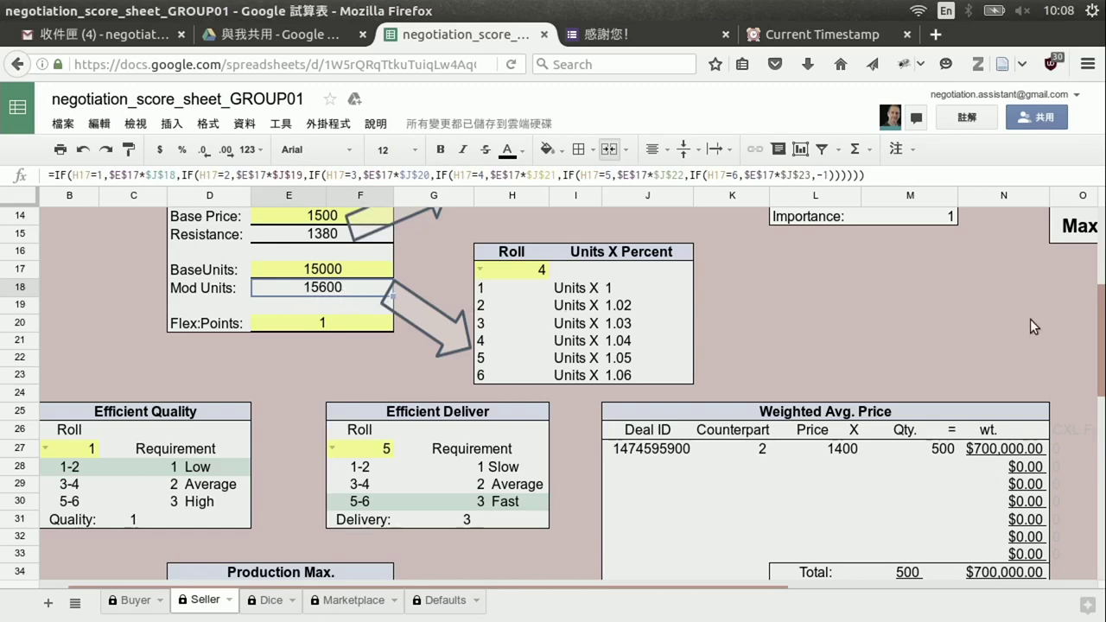
left_click_drag(1103, 327, 1104, 398)
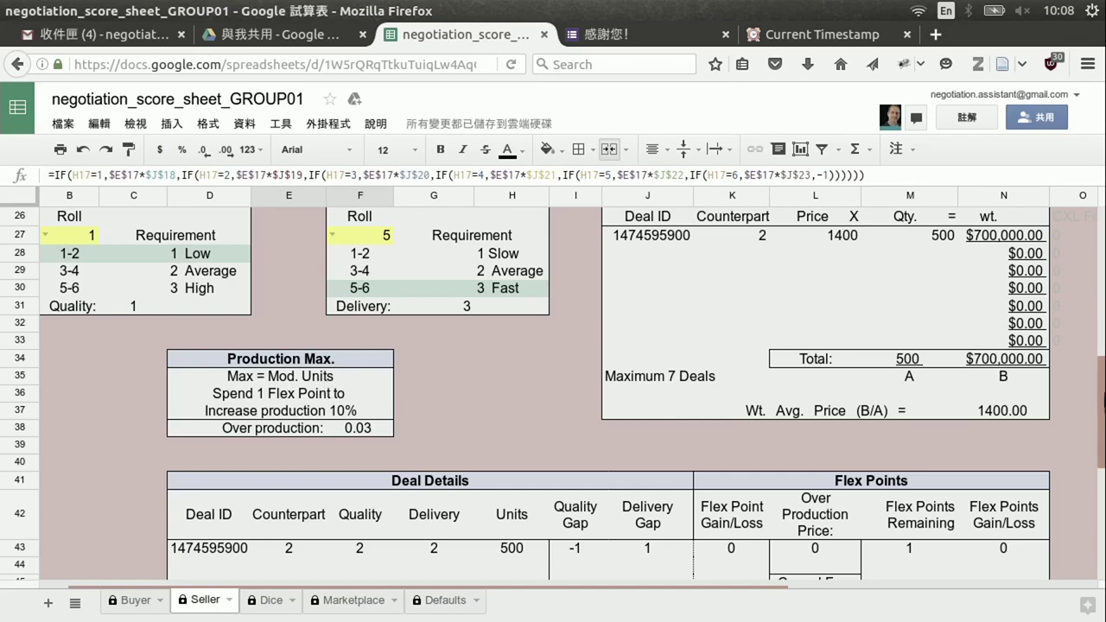
scroll(303, 274, "up", 5)
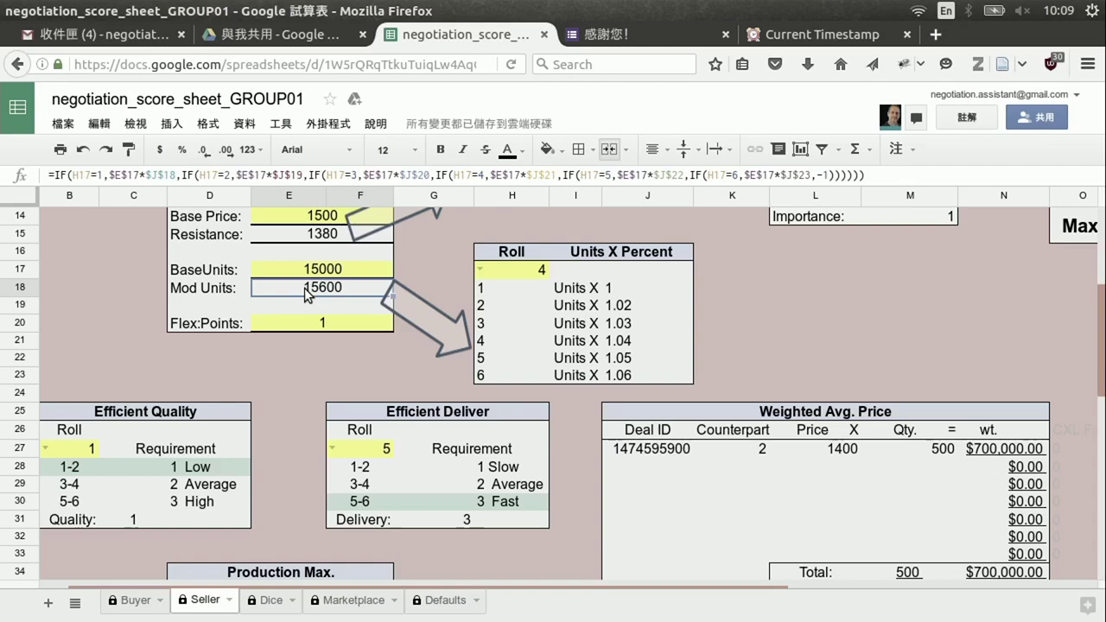
key("ctrl+plus")
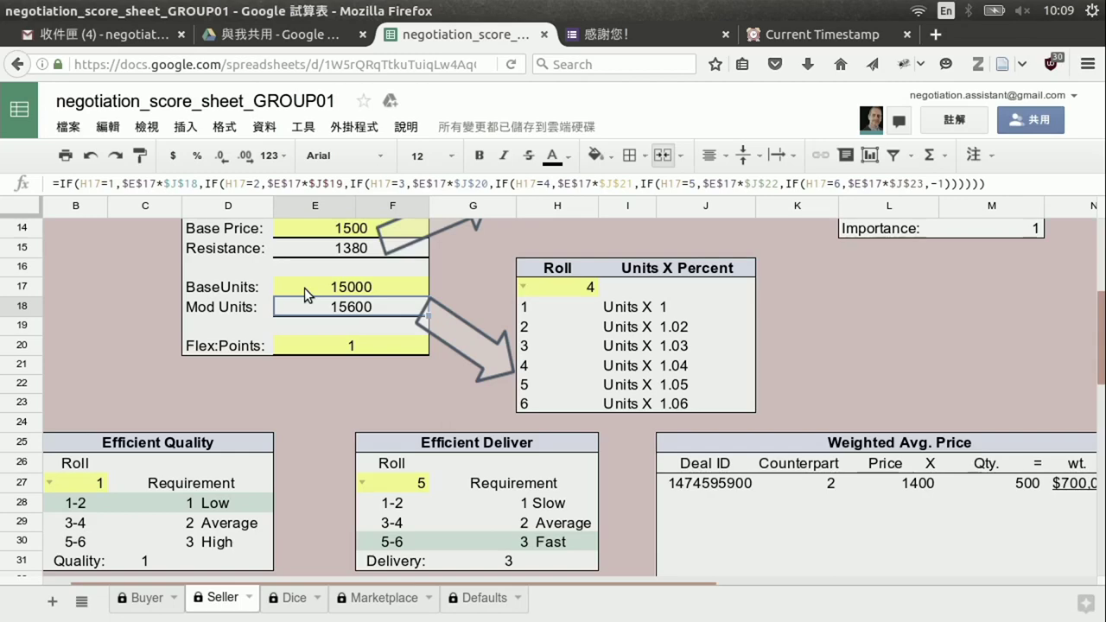
key("ctrl+plus")
scroll(304, 288, "down", 5)
left_click(308, 434)
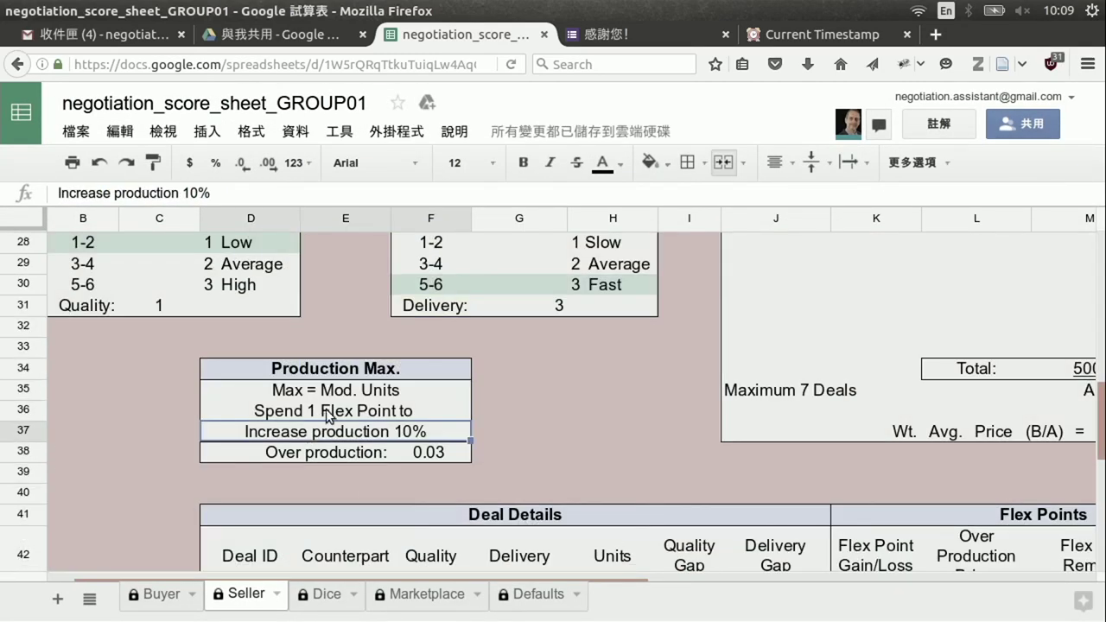
left_click(326, 409)
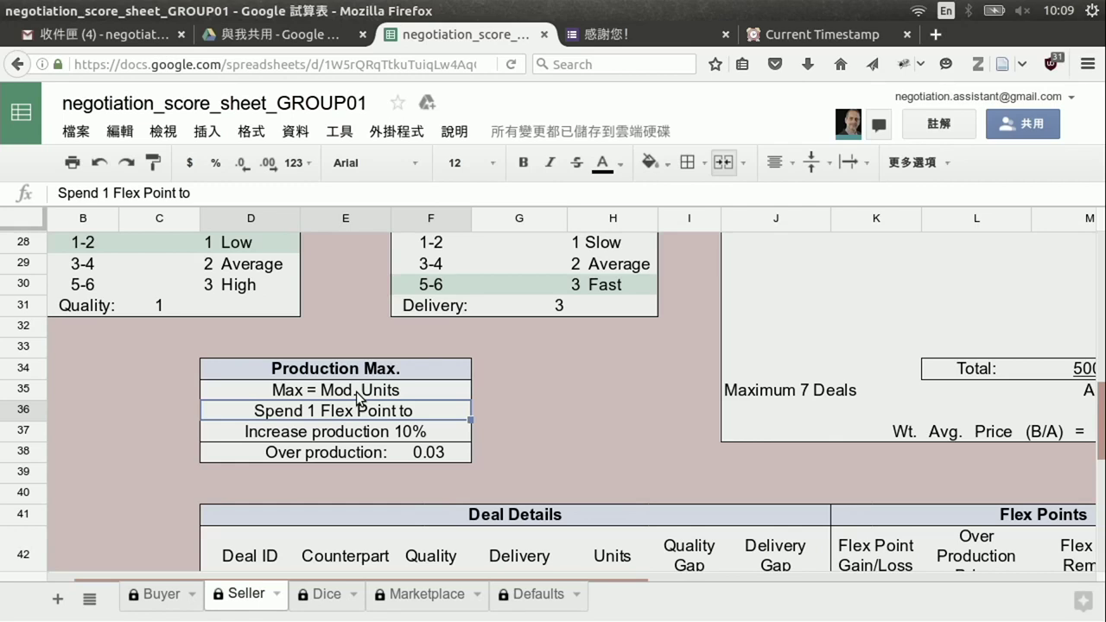
left_click(359, 393)
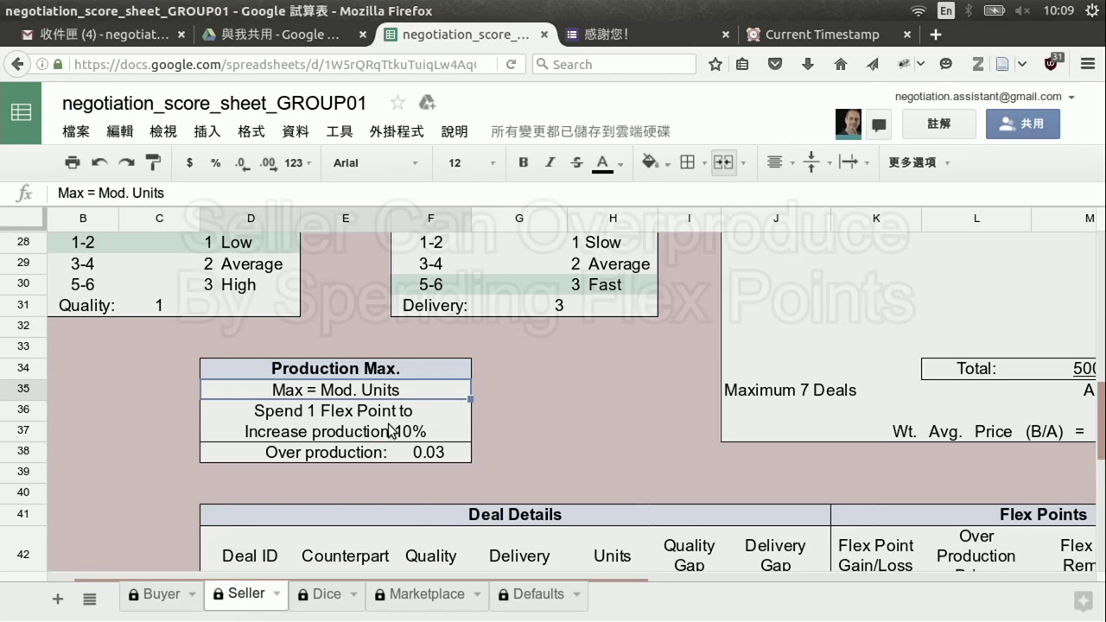
left_click(391, 430)
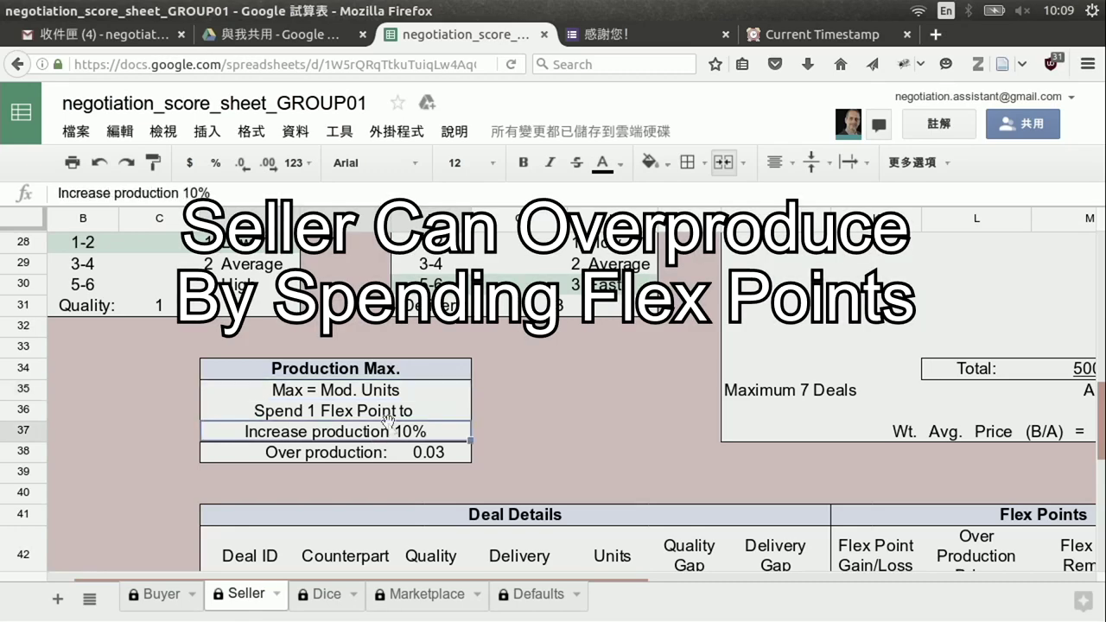
left_click(325, 414)
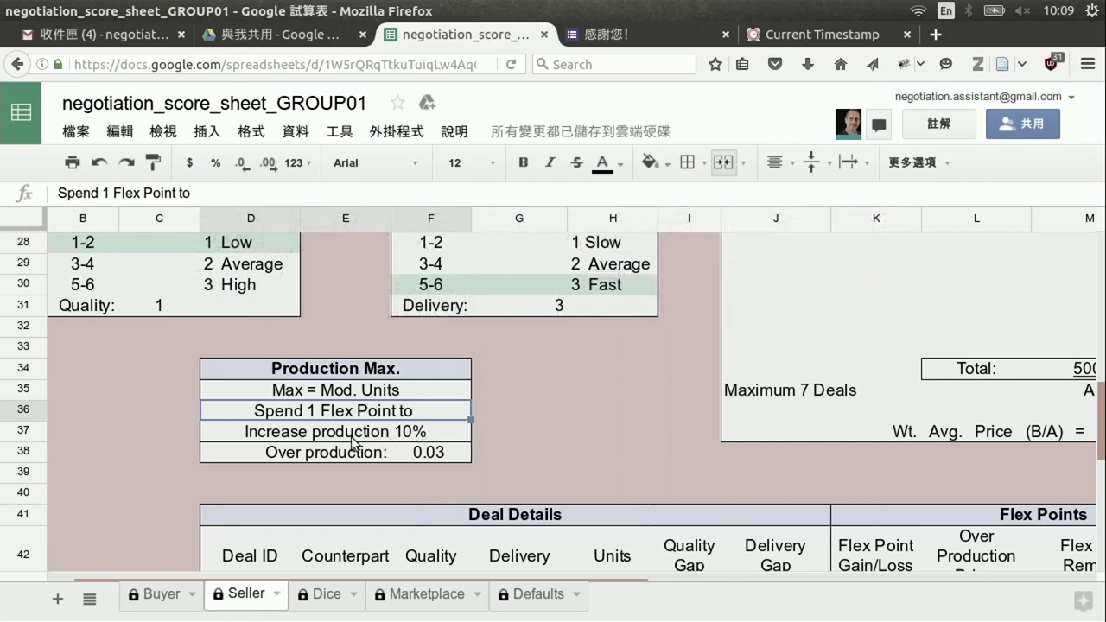
left_click(288, 439)
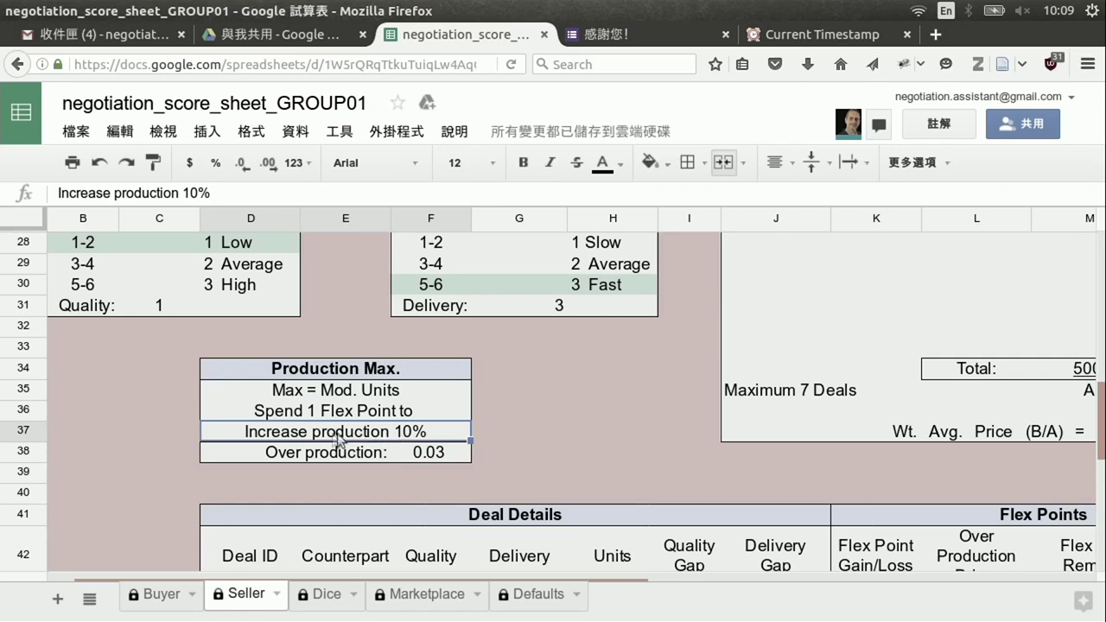
left_click(306, 413)
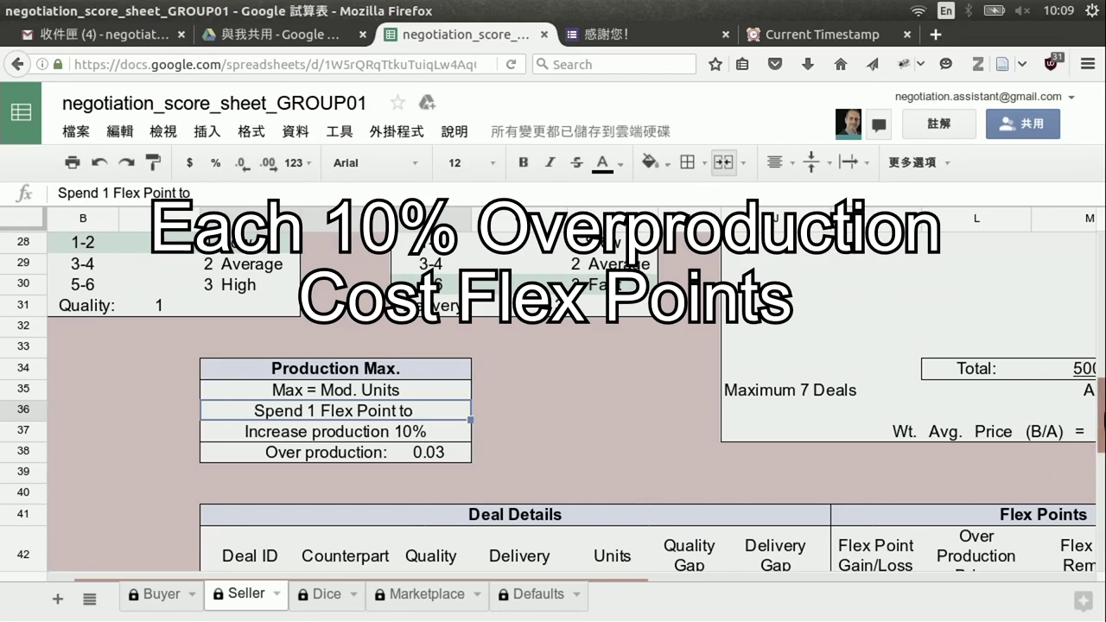
scroll(1020, 454, "down", 4)
scroll(1101, 473, "down", 1)
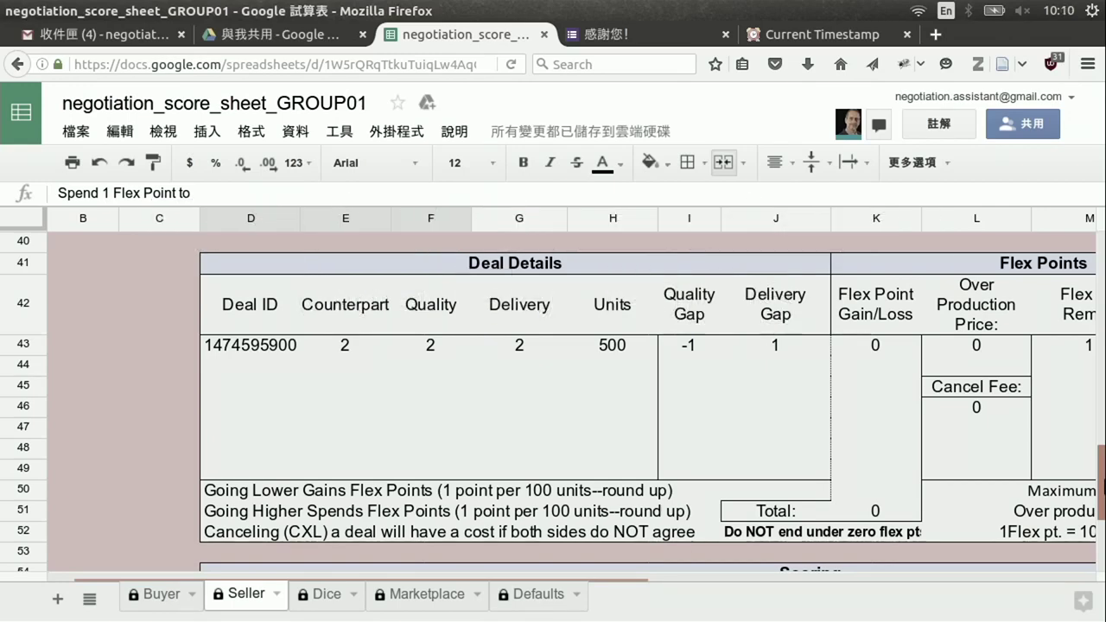
left_click_drag(524, 581, 717, 588)
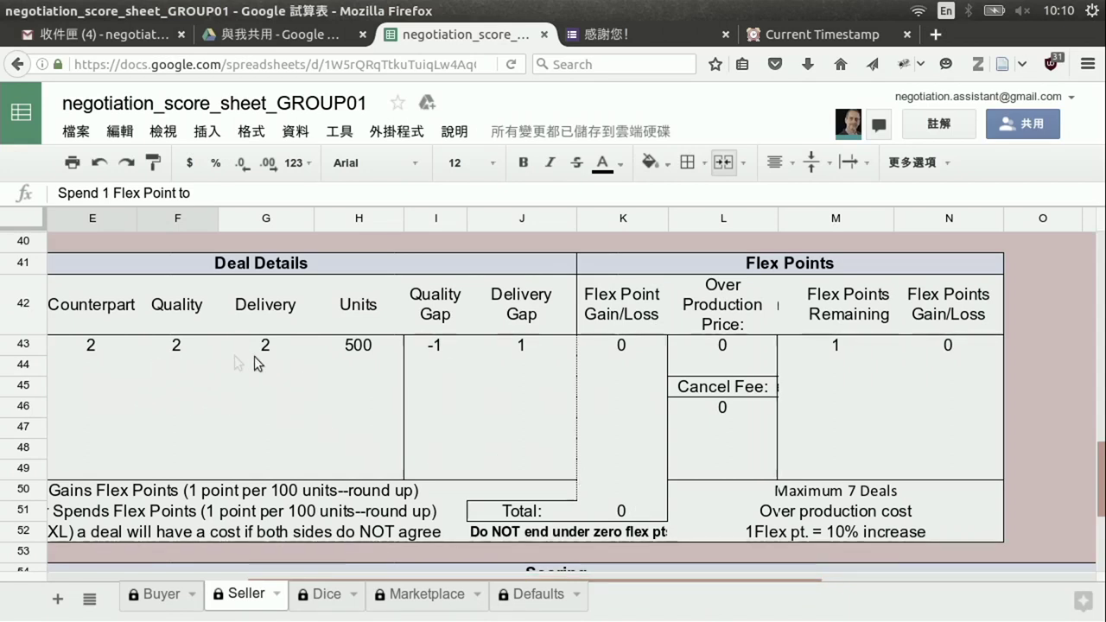
left_click(717, 303)
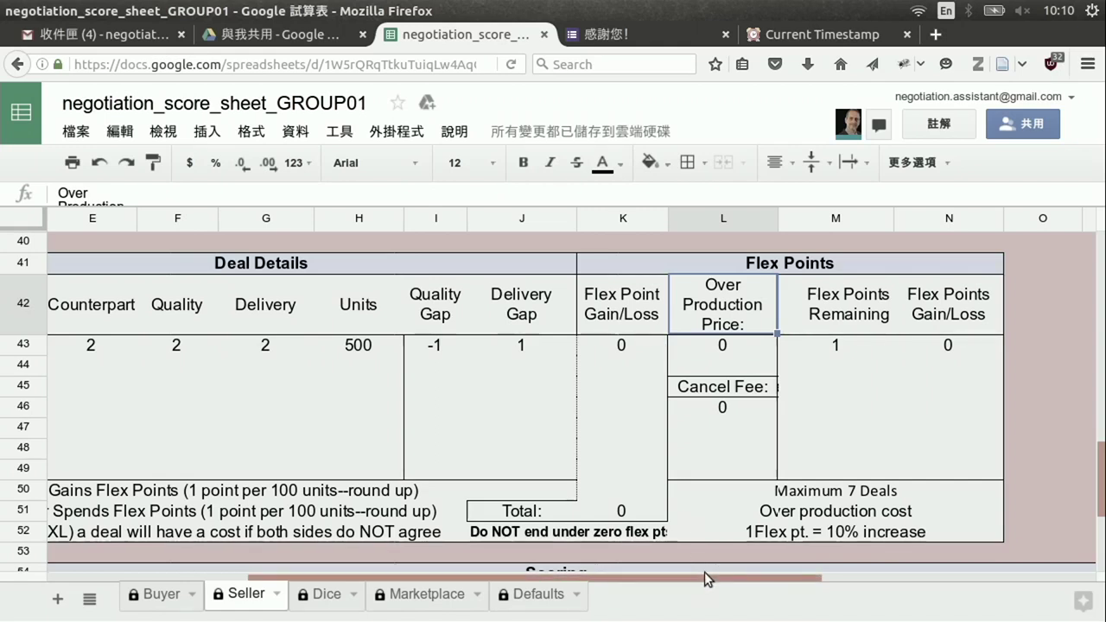
left_click(821, 491)
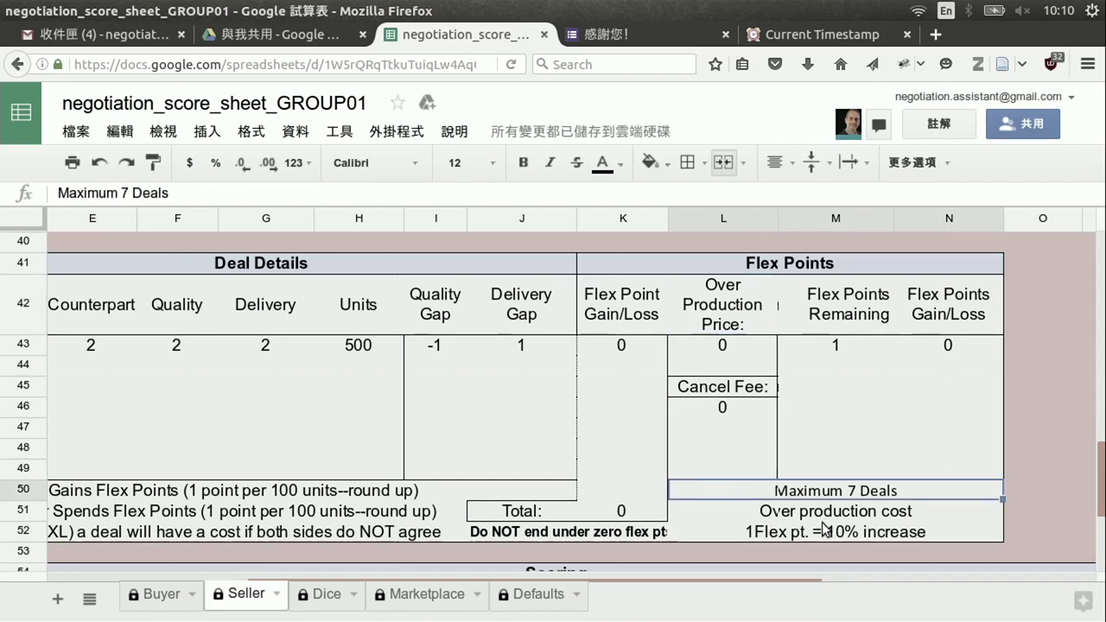
left_click(825, 531)
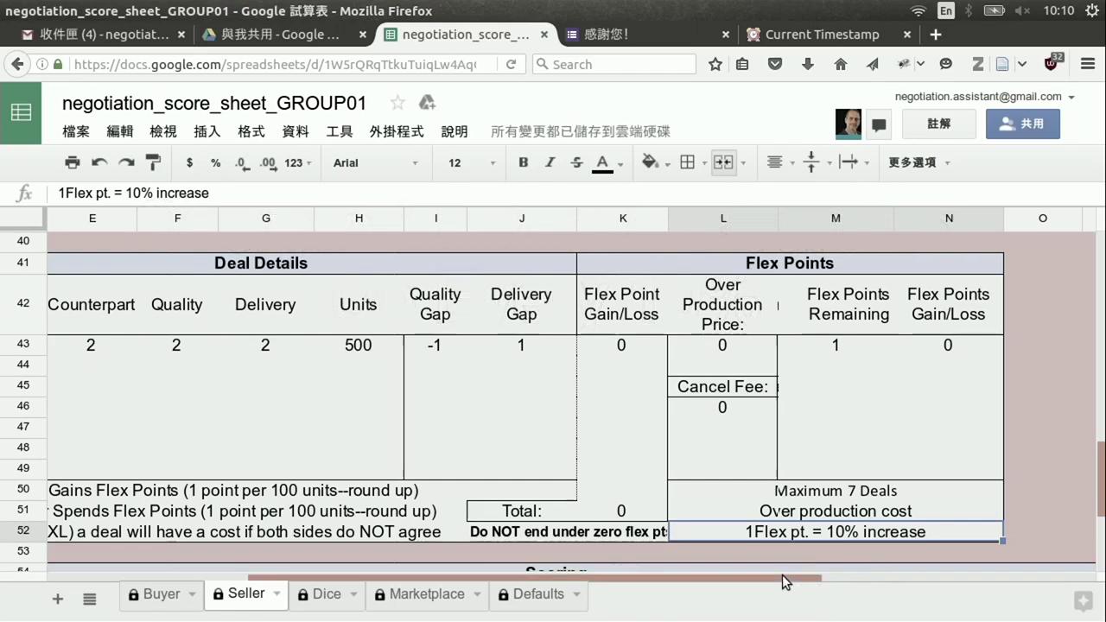
left_click_drag(782, 575, 661, 569)
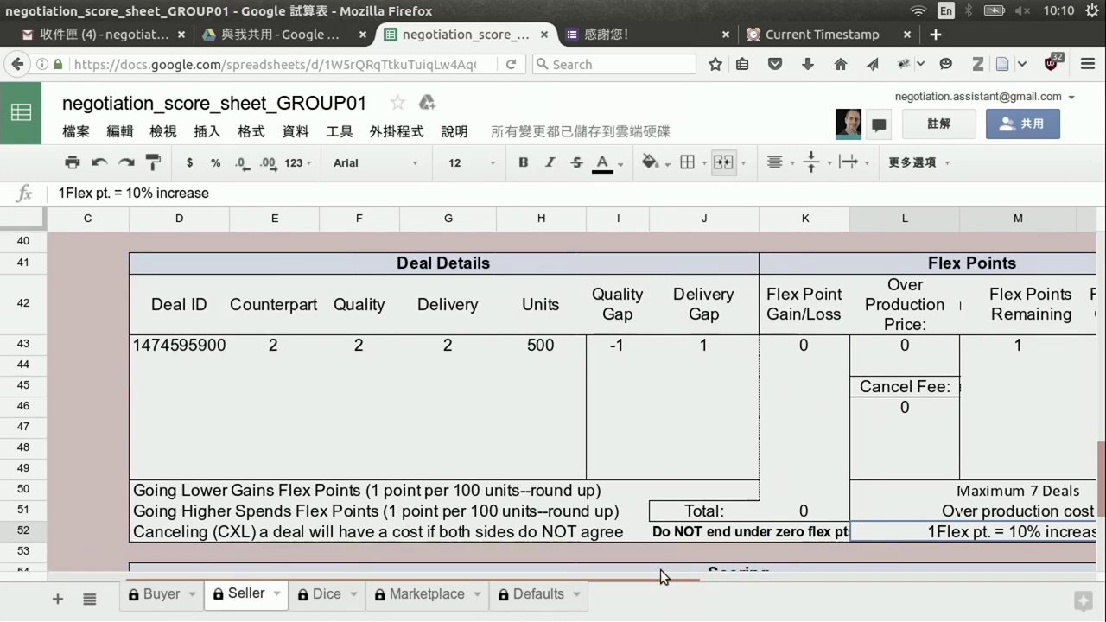
left_click(255, 491)
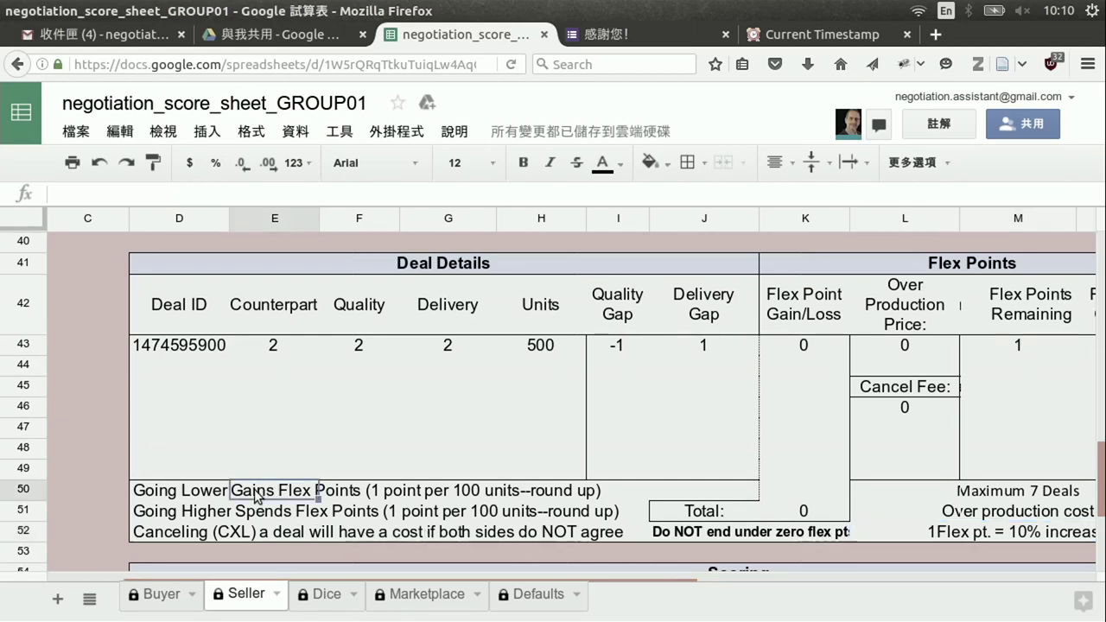
left_click(207, 492)
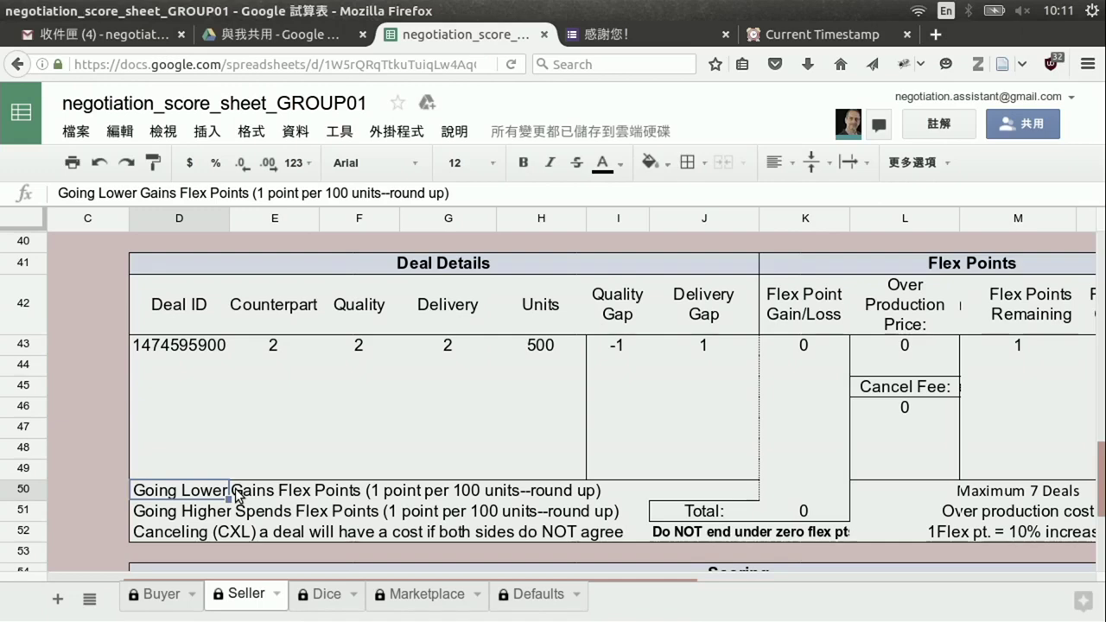
key("ctrl+plus")
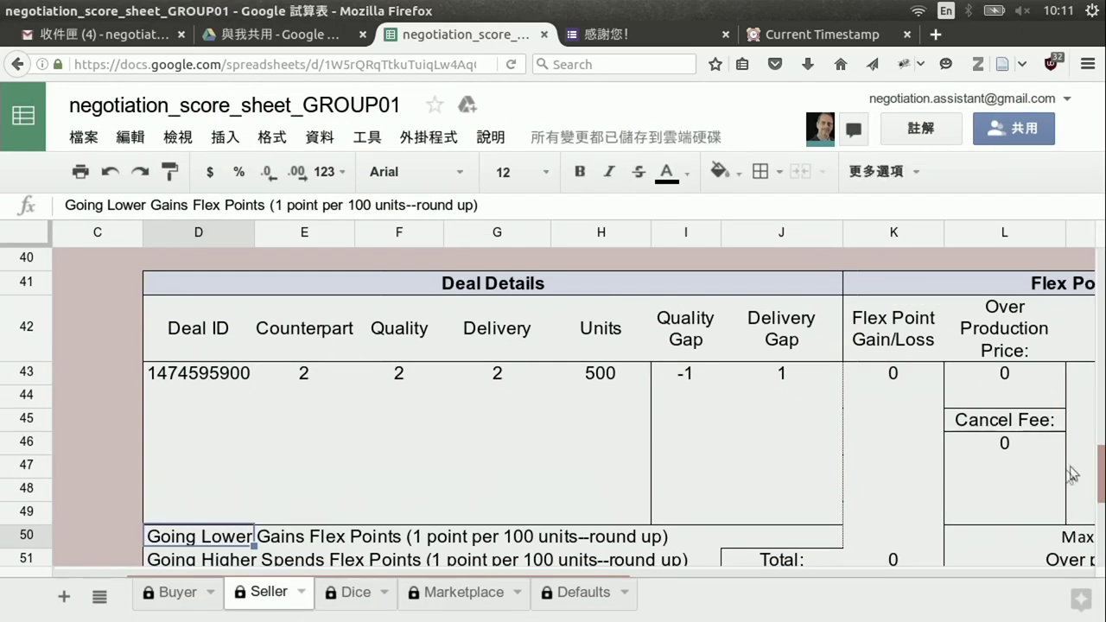
scroll(1103, 458, "down", 2)
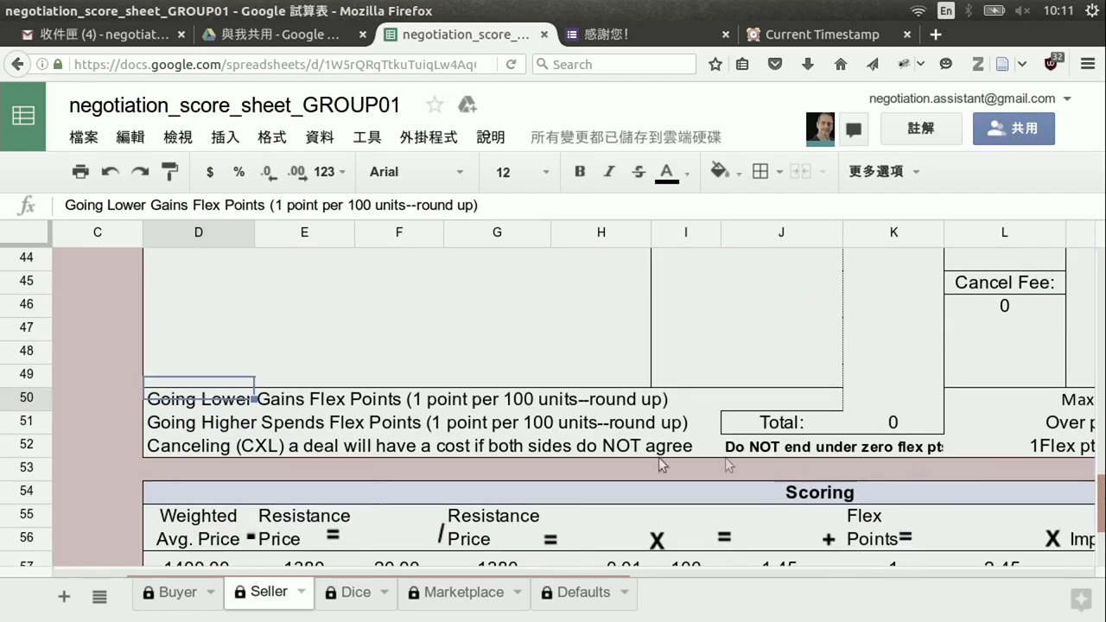
left_click(359, 428)
left_click(212, 406)
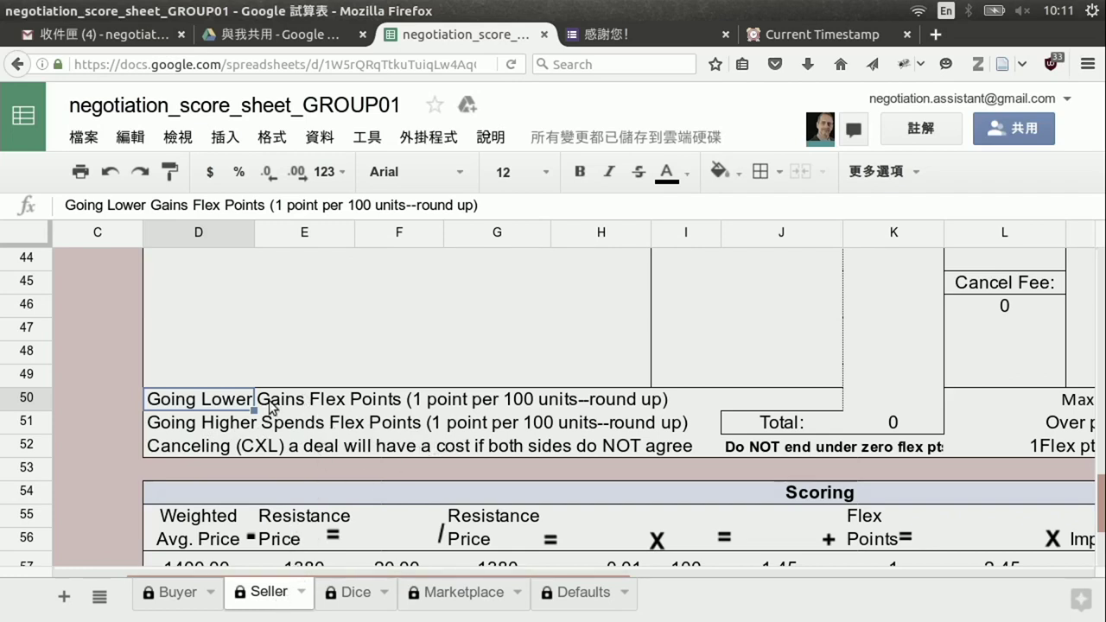
left_click(269, 402)
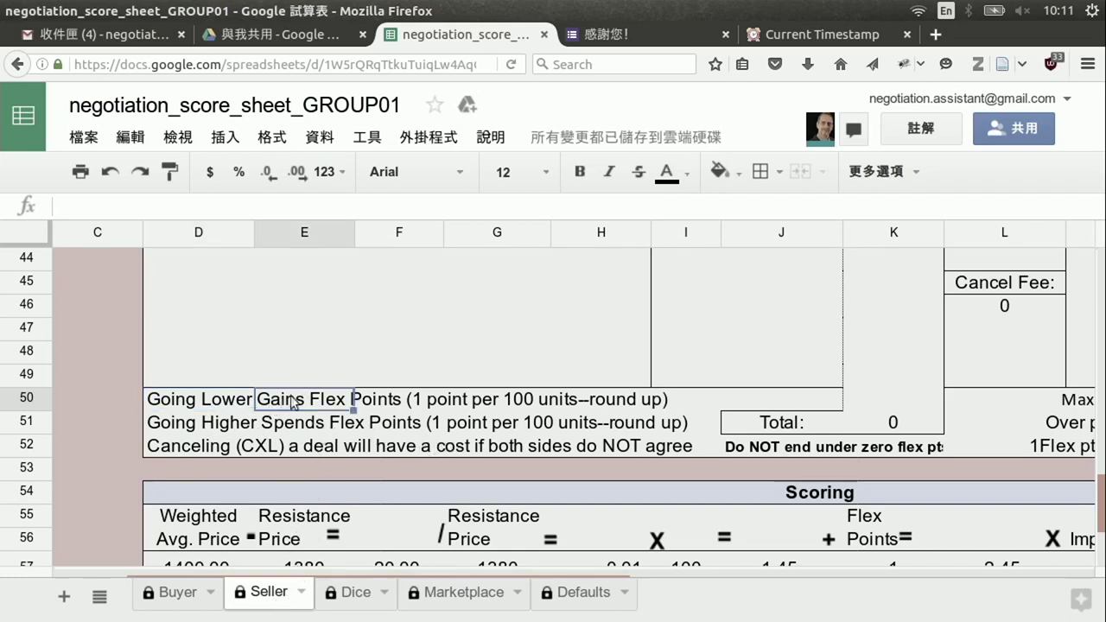
left_click(383, 410)
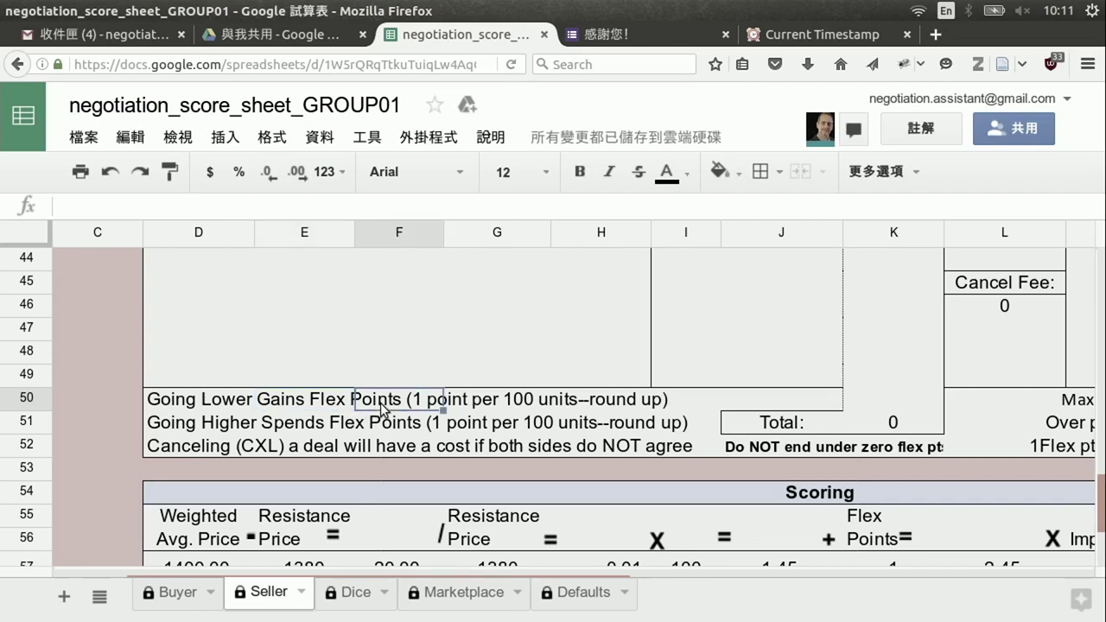
left_click(251, 423)
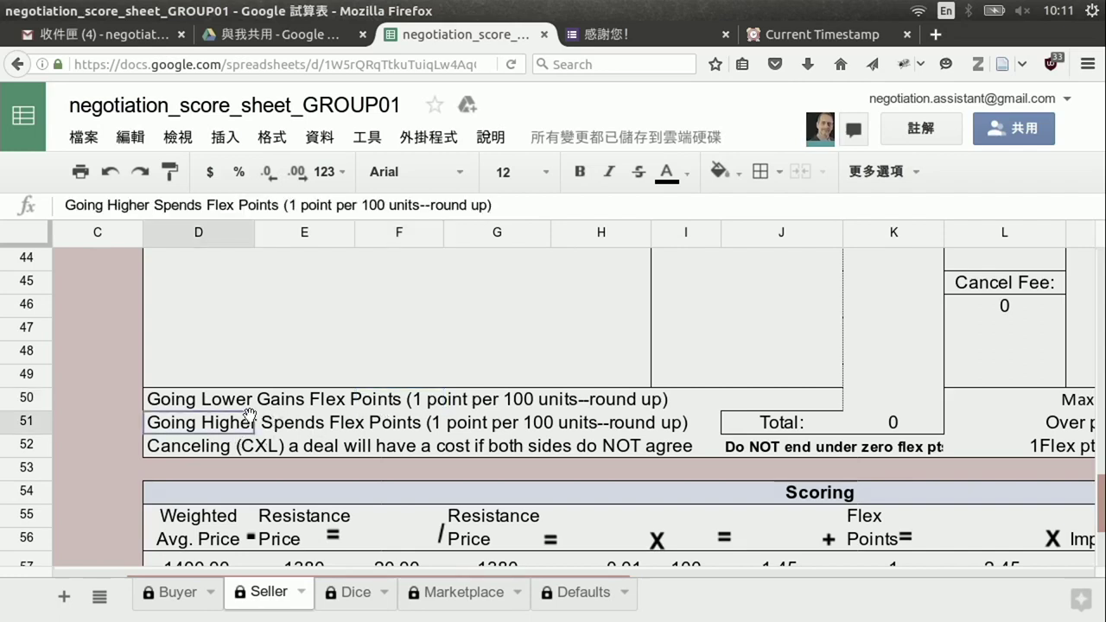
left_click(346, 427)
left_click(384, 428)
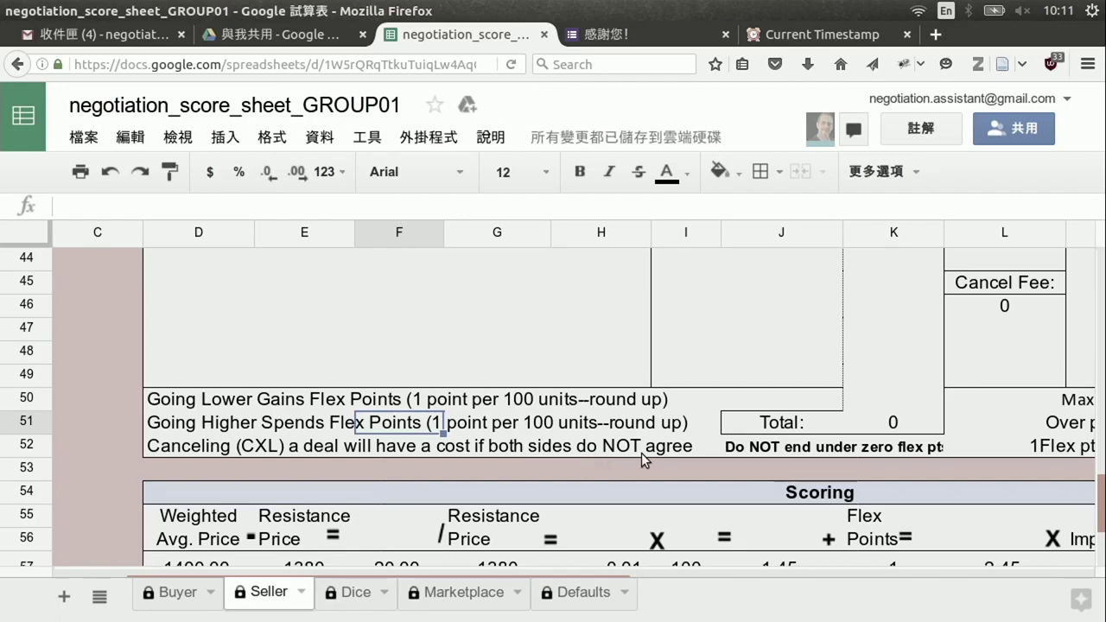
left_click(210, 448)
left_click_drag(1103, 493, 1103, 251)
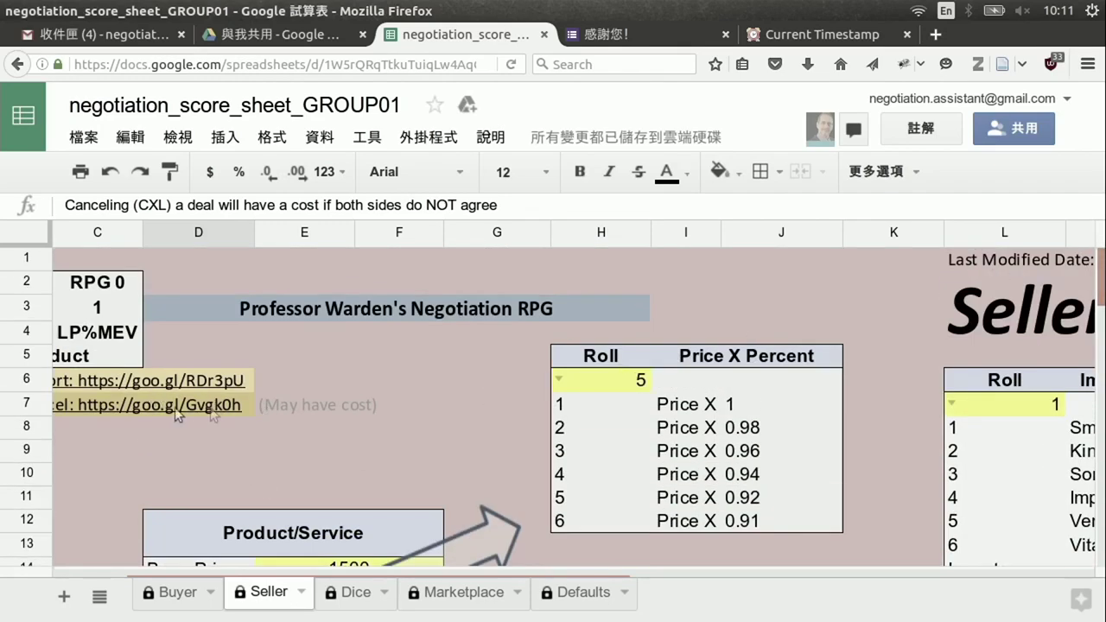
Step: Check the GROUP02 Buyer sheet's group number 2, glancing at the Seller tab
mouse_move(206, 411)
scroll(1103, 269, "down", 1)
scroll(1104, 270, "up", 1)
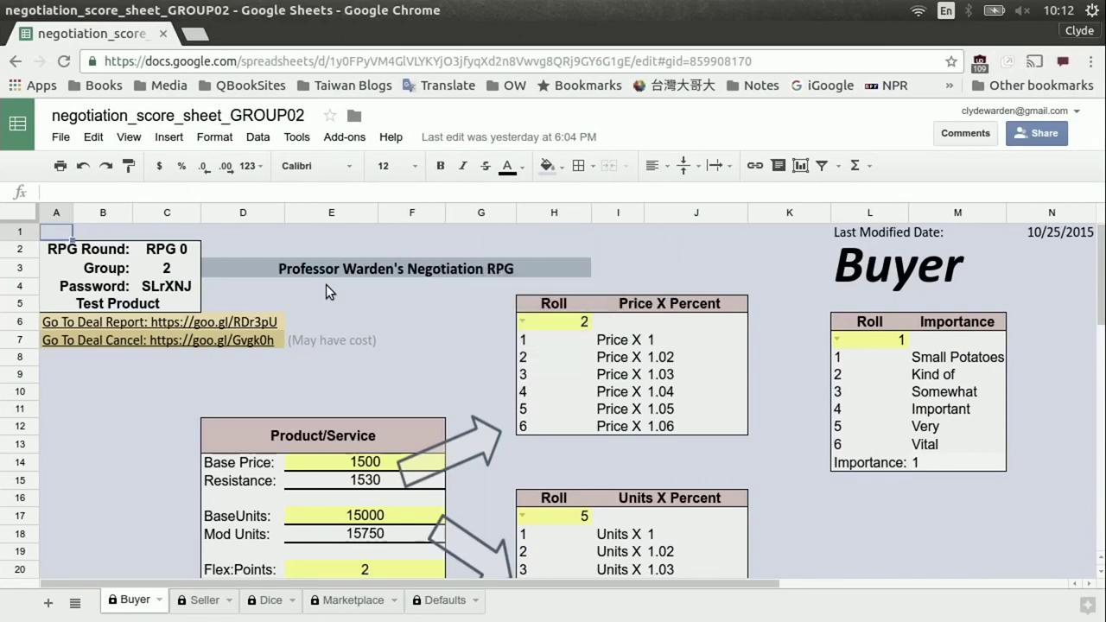
left_click(168, 271)
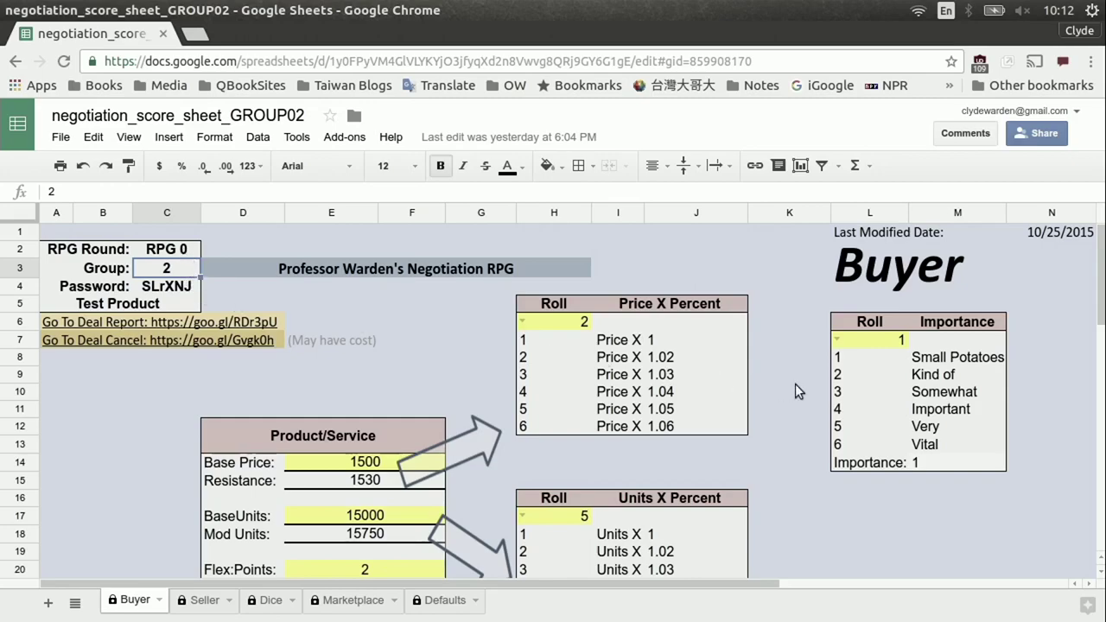
scroll(795, 383, "down", 6)
scroll(795, 384, "down", 4)
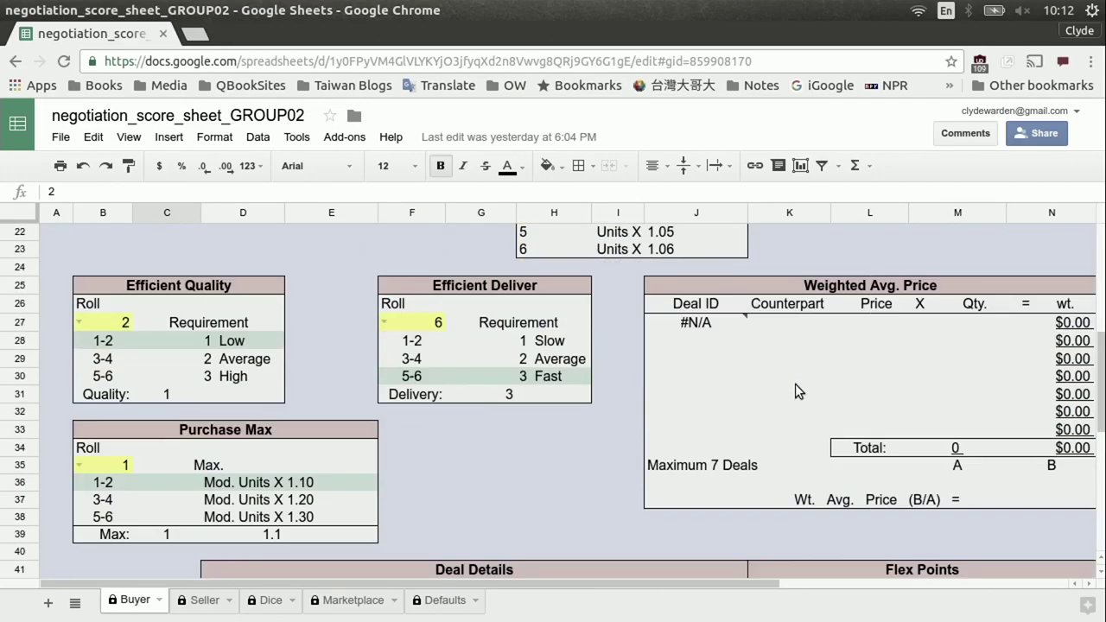
scroll(795, 383, "up", 6)
scroll(792, 371, "up", 2)
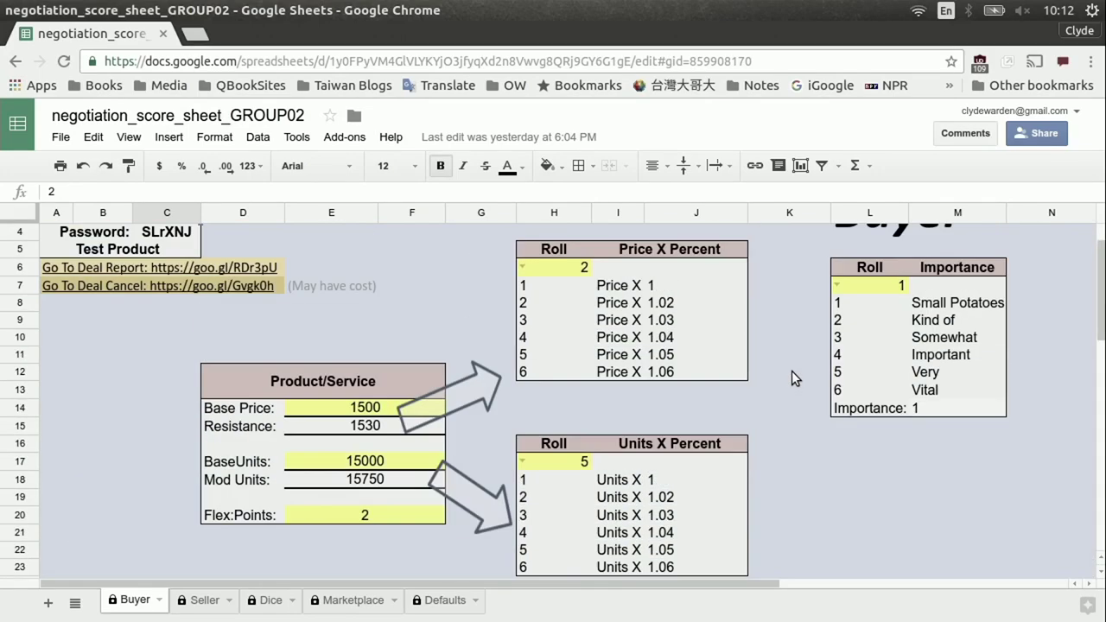
left_click(205, 601)
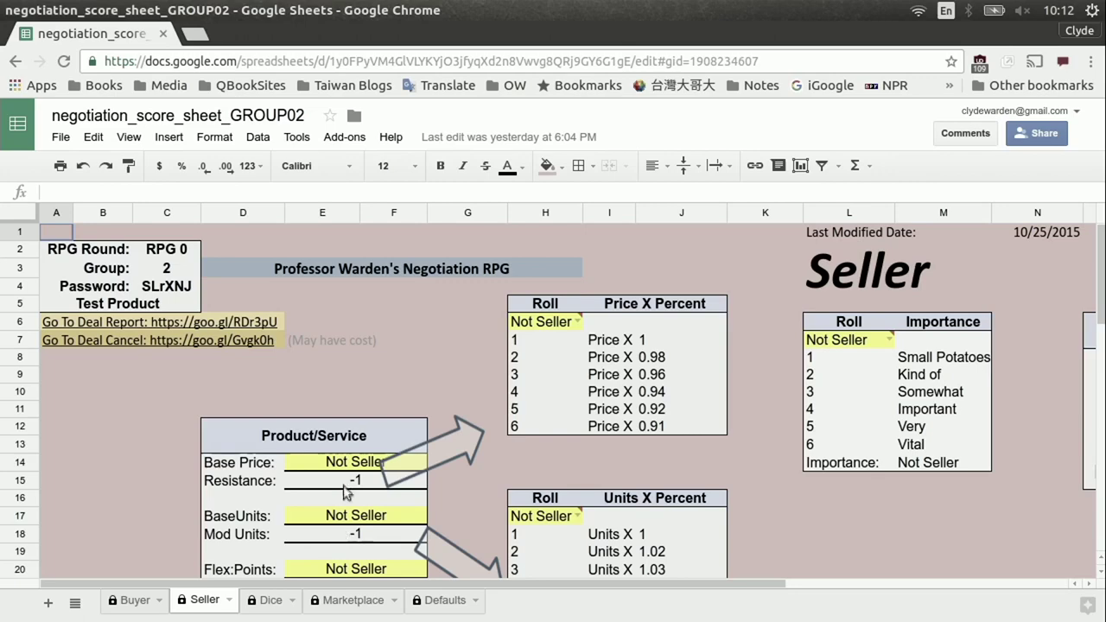
left_click(138, 603)
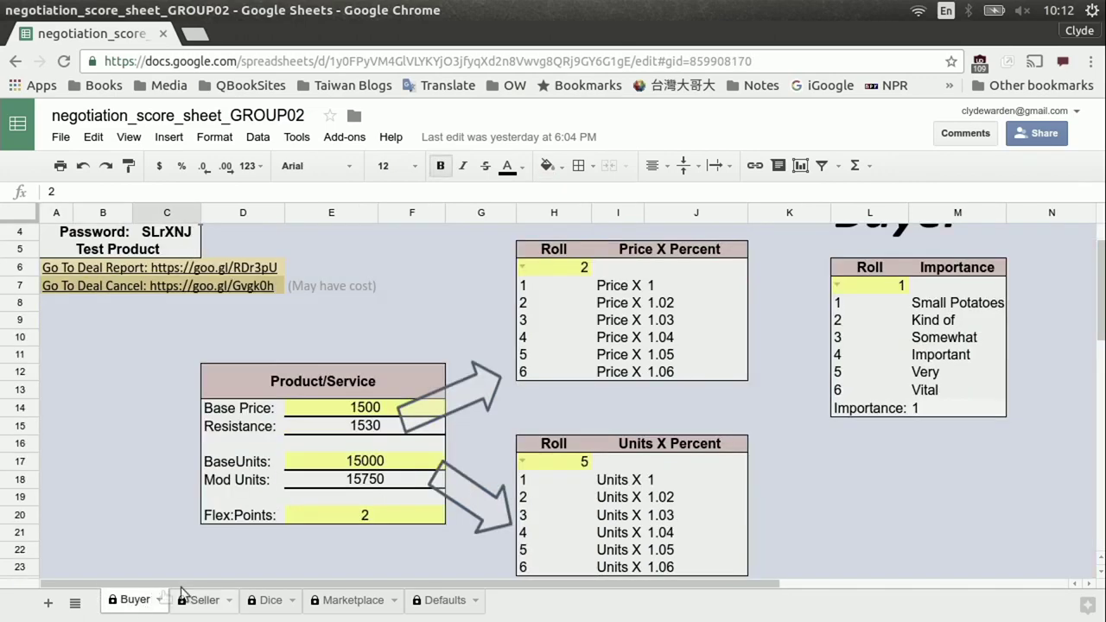
Step: Inspect Base Price 1500, BaseUnits 15000, Resistance 1530 and Flex:Points 2, then reveal Quick View
left_click(380, 411)
key("Down")
key("Down")
key("Down")
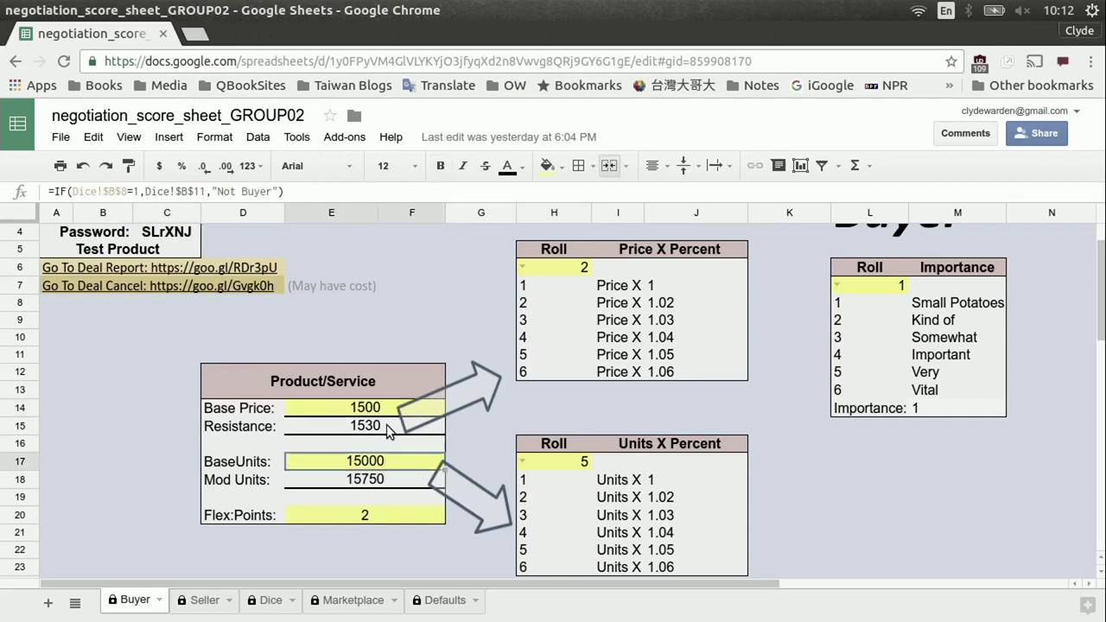
left_click(387, 432)
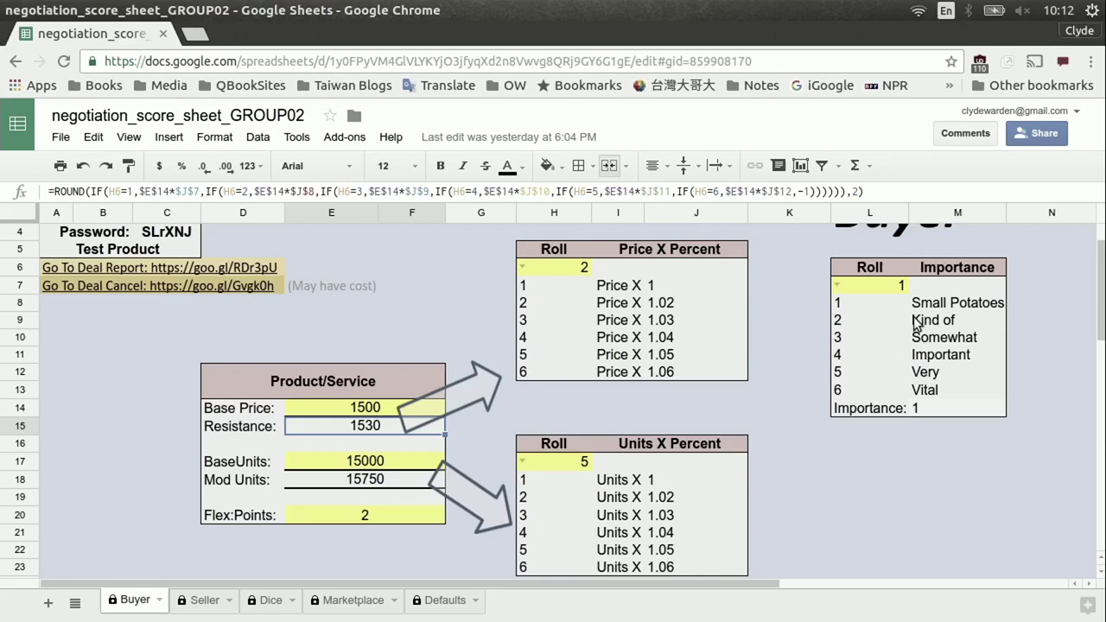
left_click(388, 515)
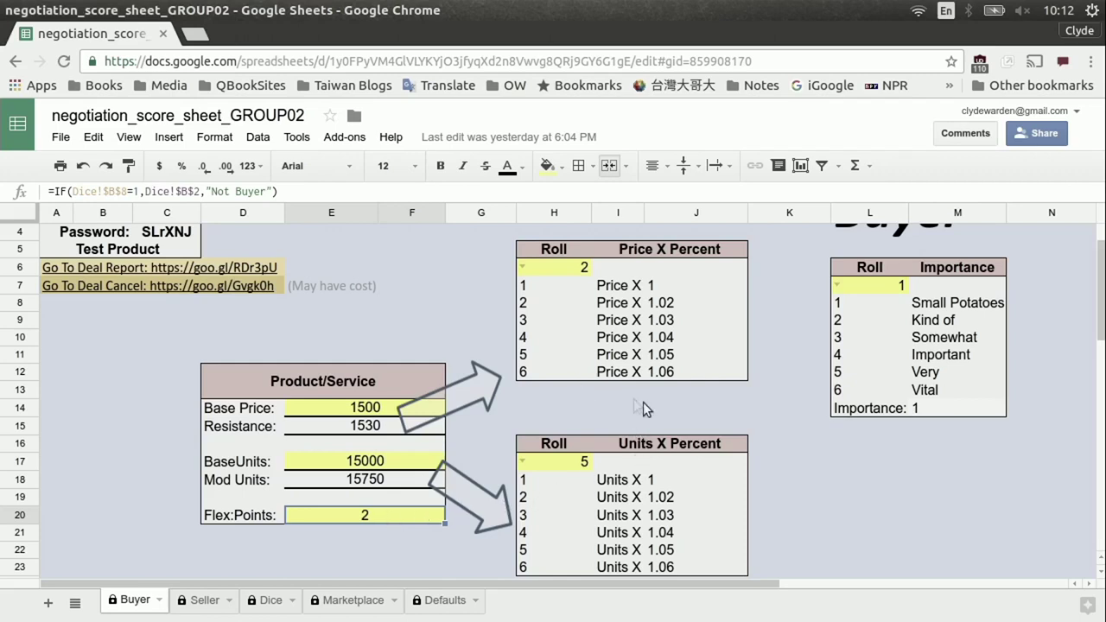
left_click_drag(589, 588, 865, 588)
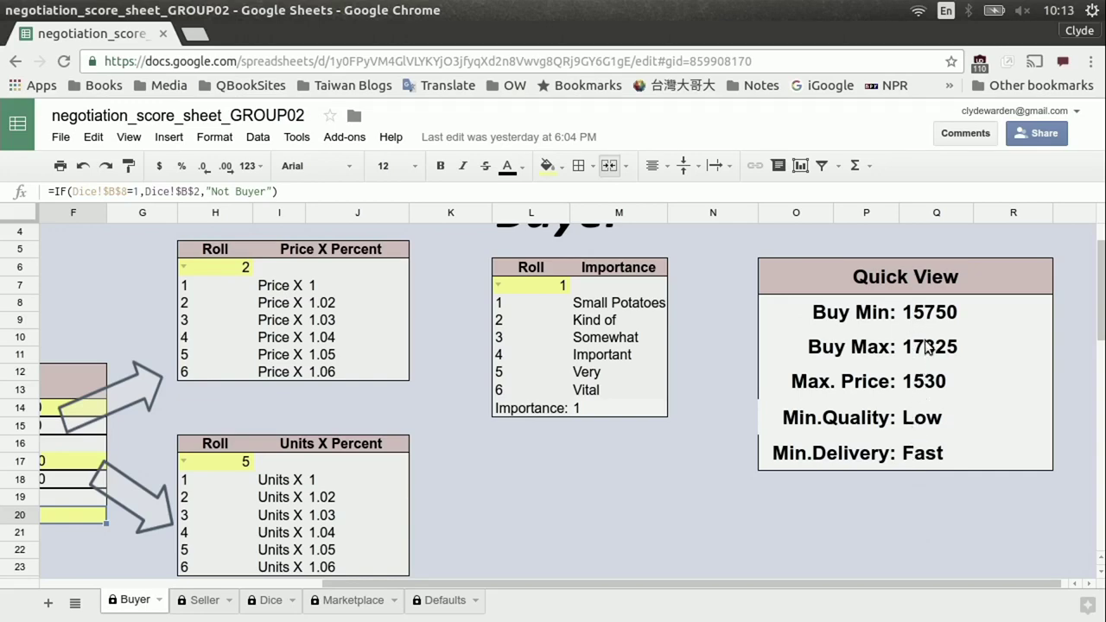
Step: Open the GROUP02 Buyer sheet's 'Go To Deal Report' link in a new tab
scroll(951, 372, "left", 3)
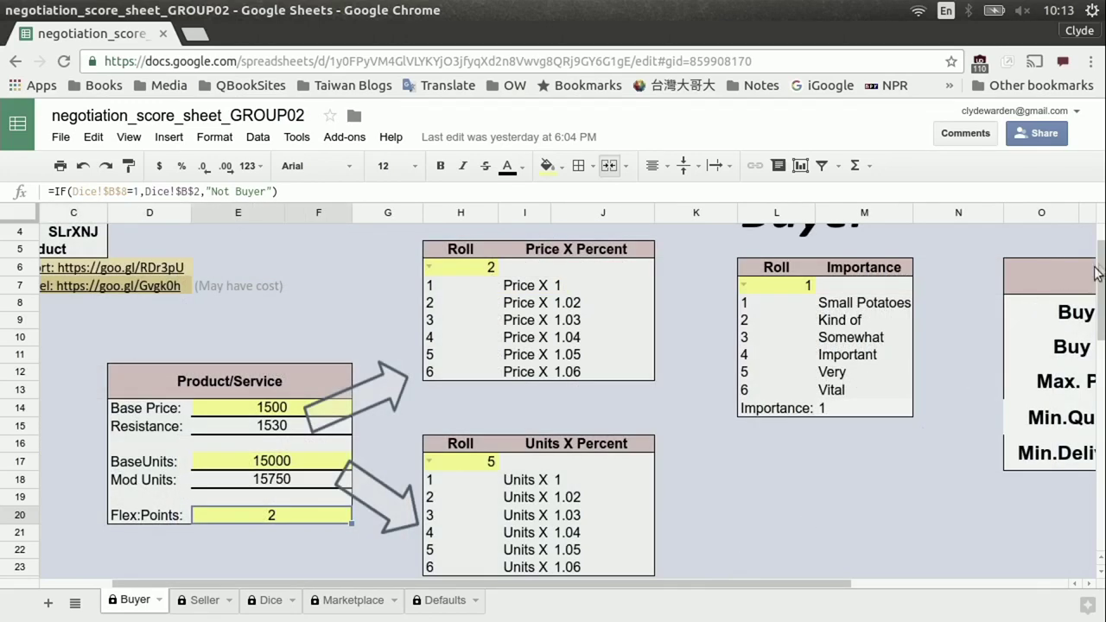
scroll(1098, 264, "up", 2)
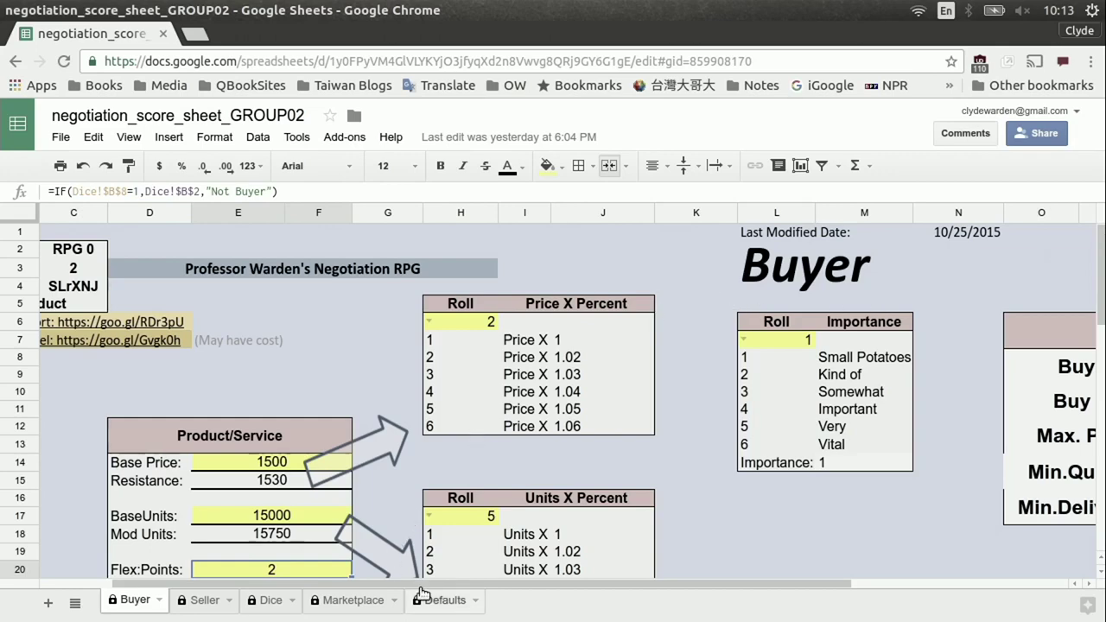
left_click_drag(420, 585, 386, 583)
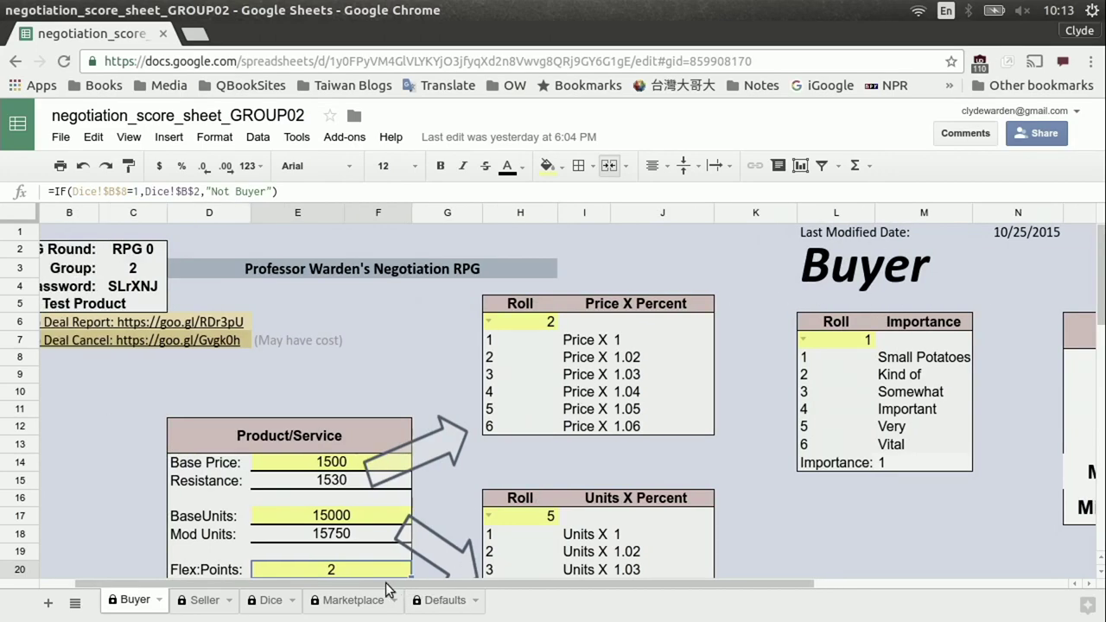
mouse_move(191, 326)
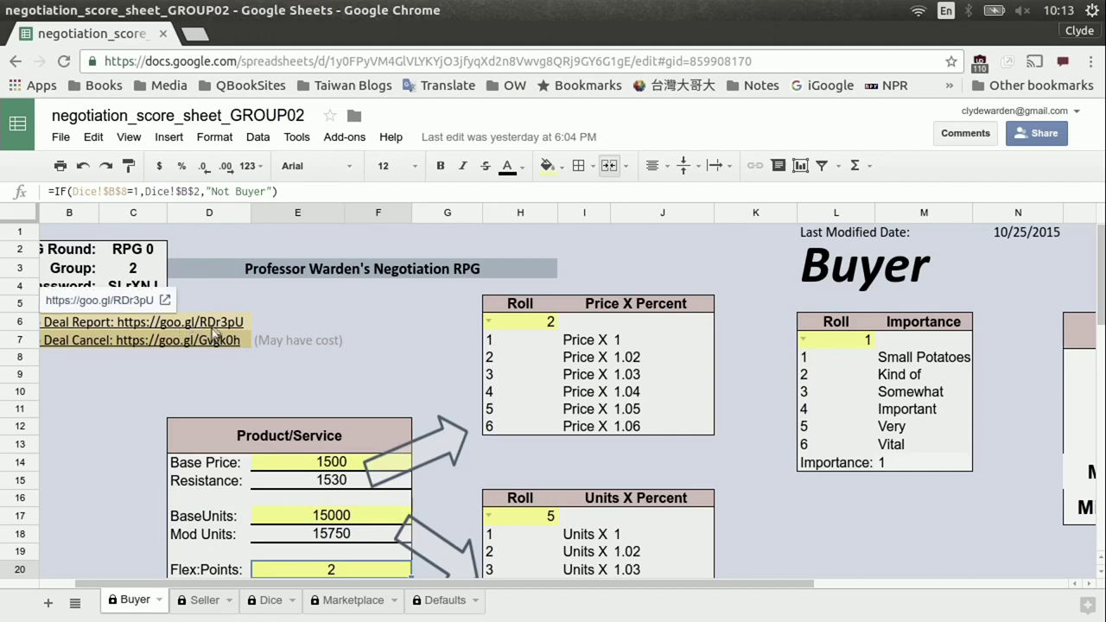
left_click(216, 329)
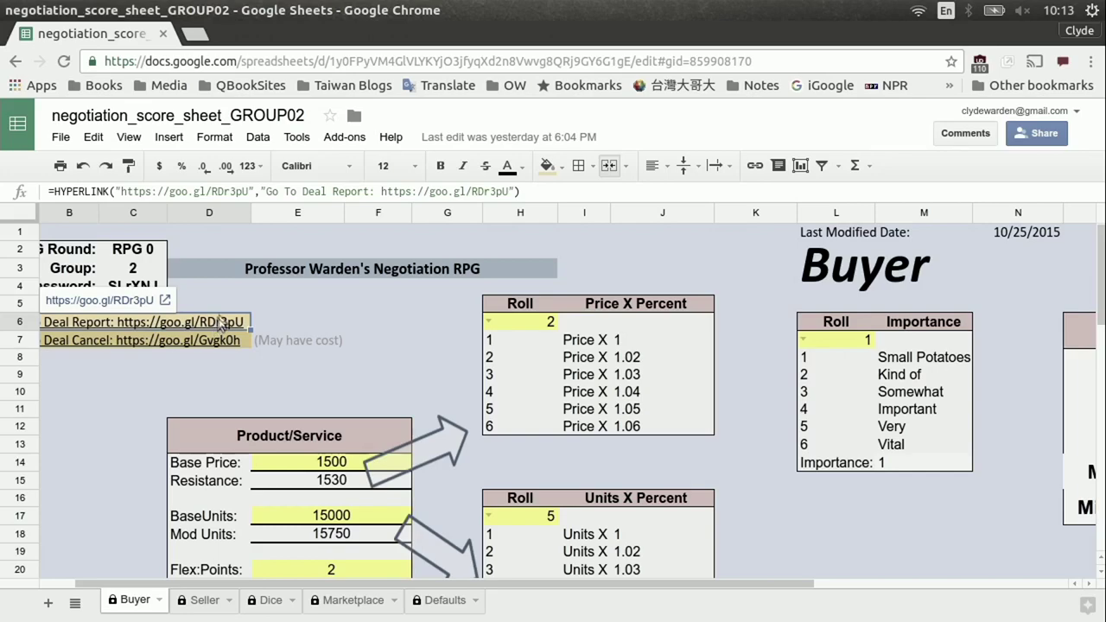
key("alt+Return")
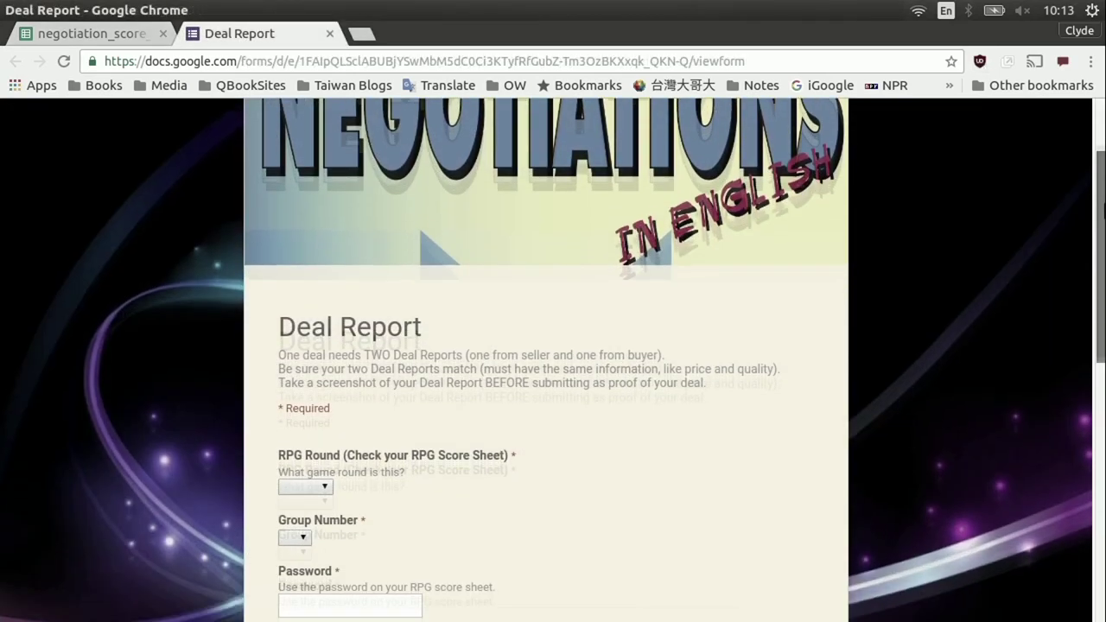
scroll(553, 360, "down", 3)
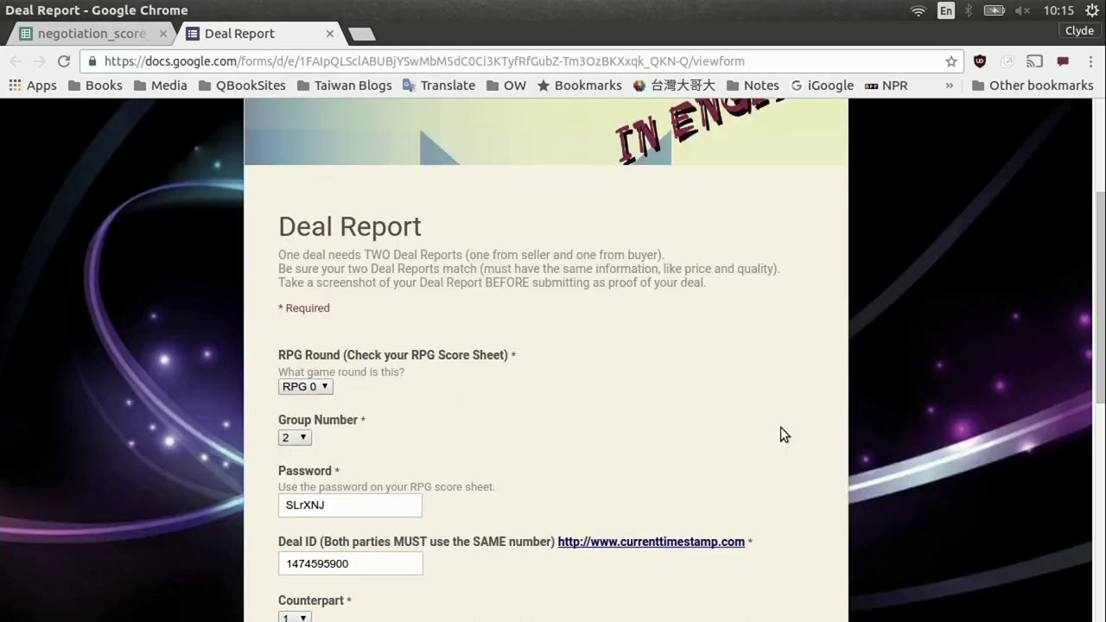
scroll(751, 369, "down", 3)
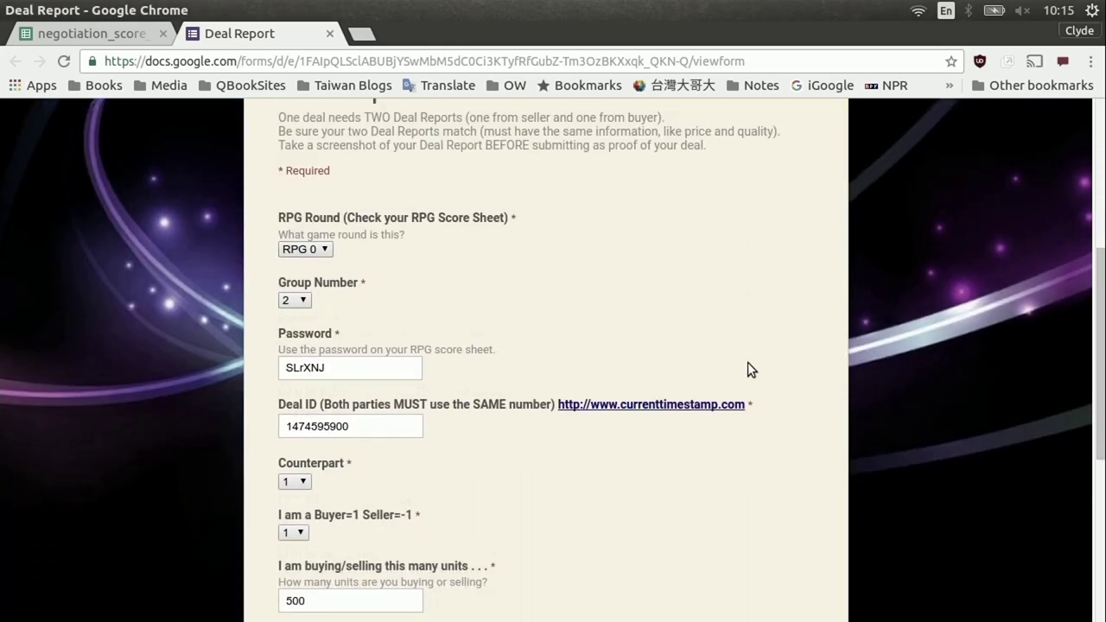
scroll(655, 323, "up", 3)
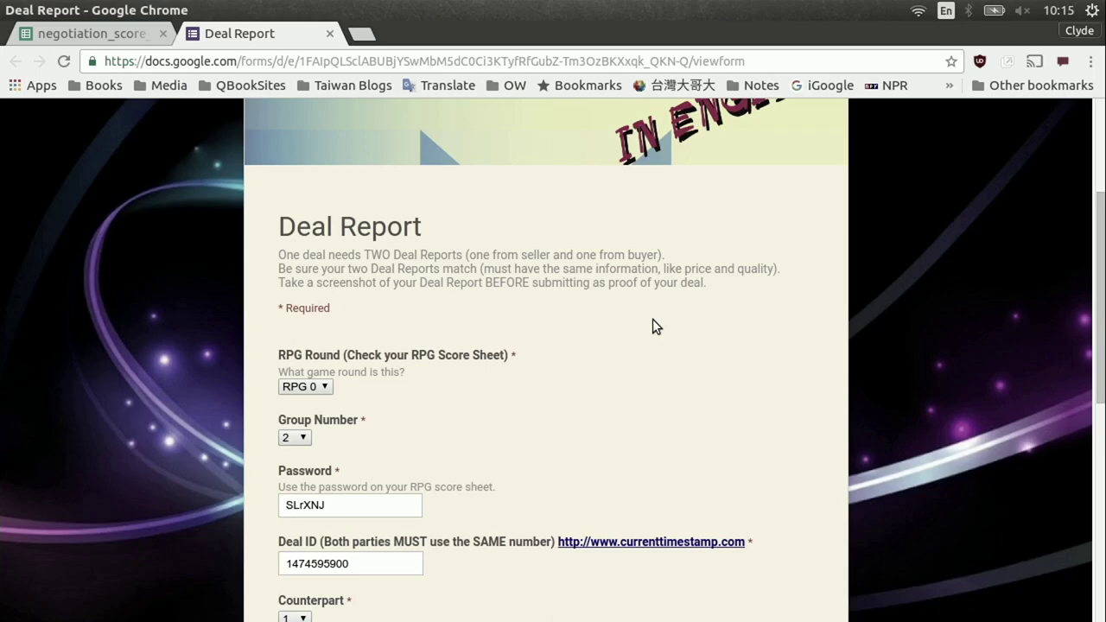
scroll(654, 326, "down", 4)
left_click(327, 204)
left_click(358, 220)
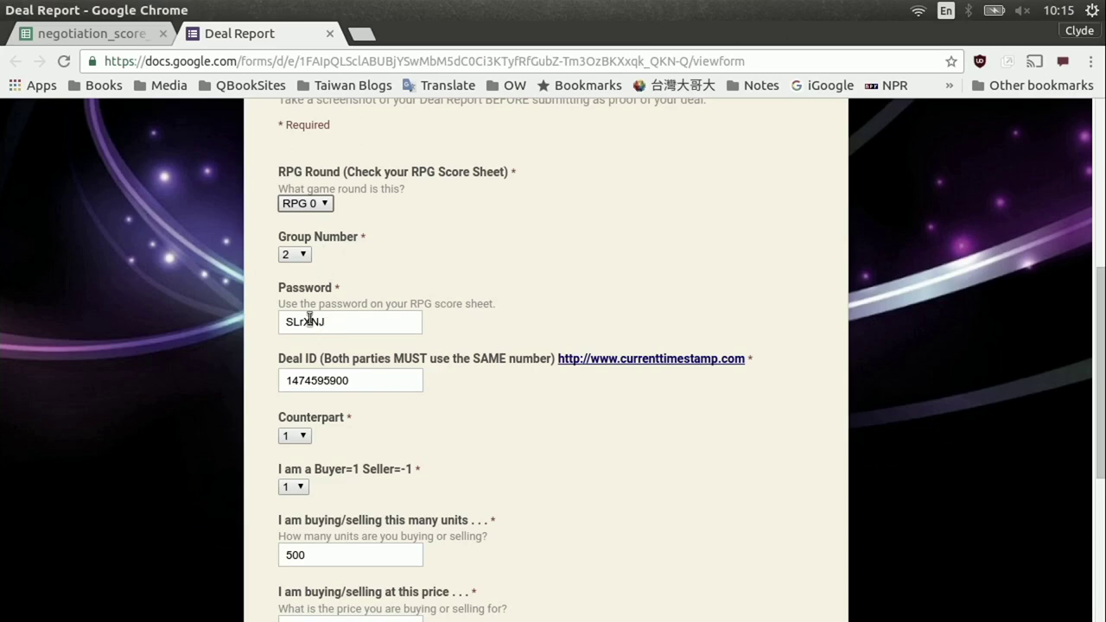
left_click(112, 33)
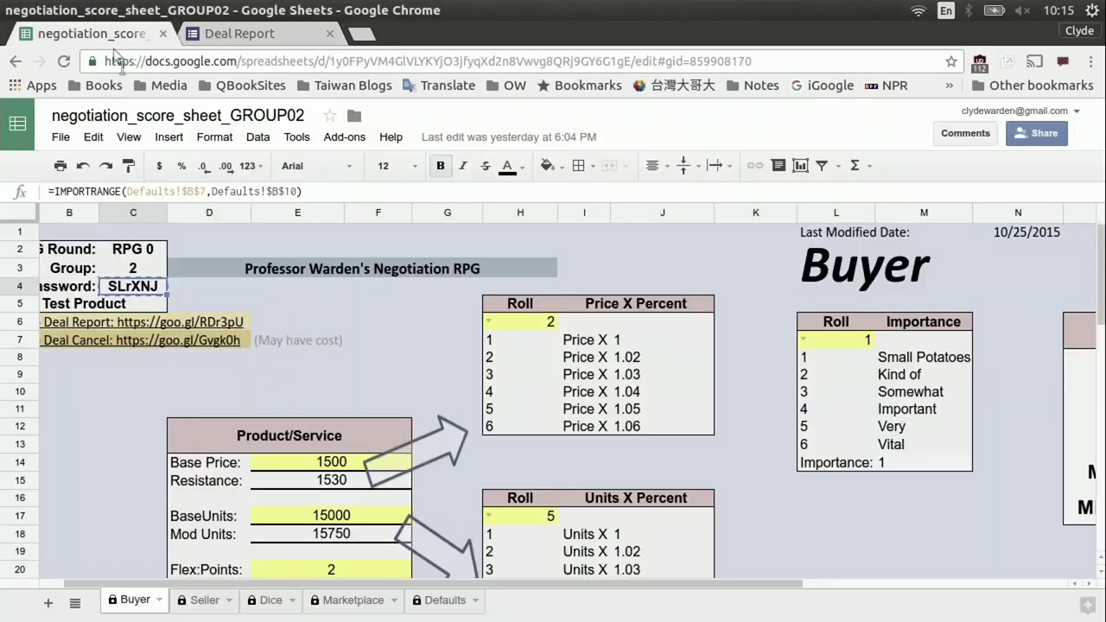
left_click(147, 268)
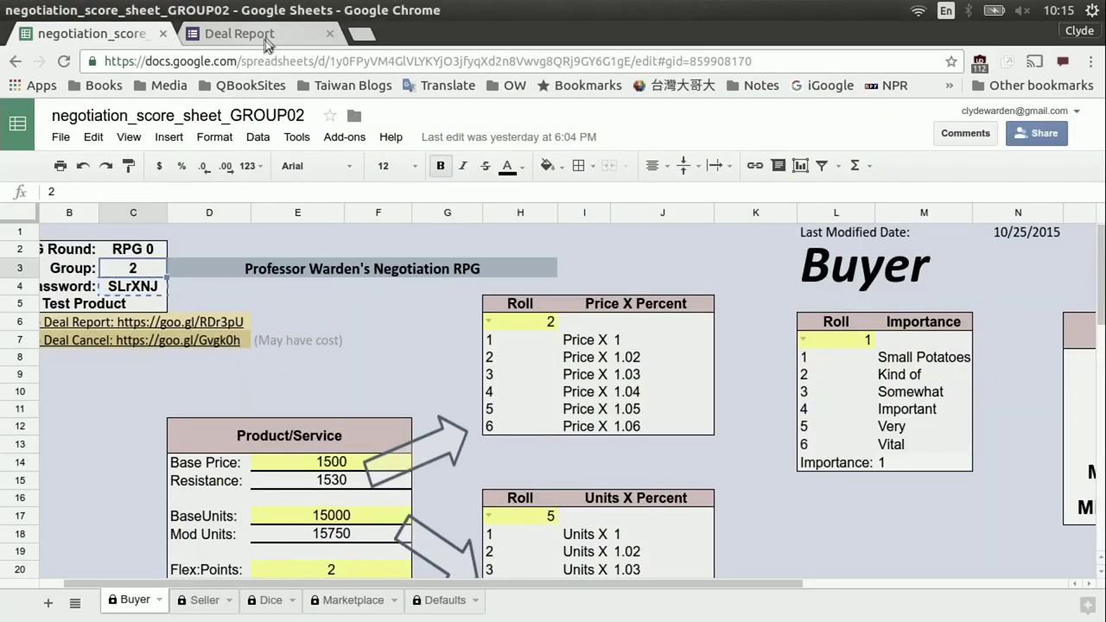
left_click(242, 33)
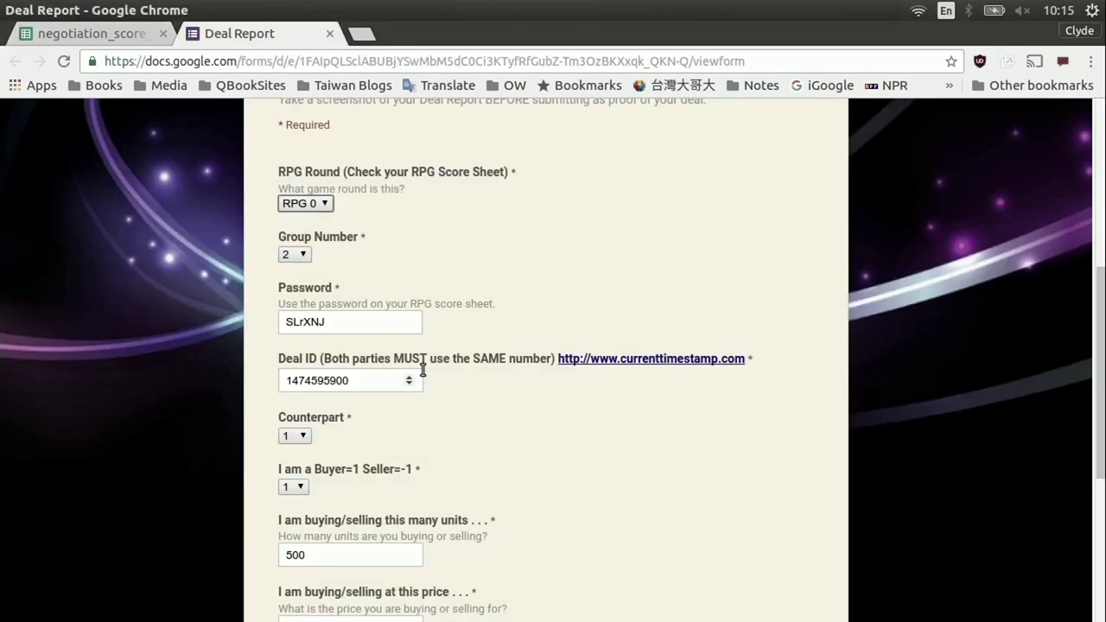
double_click(300, 380)
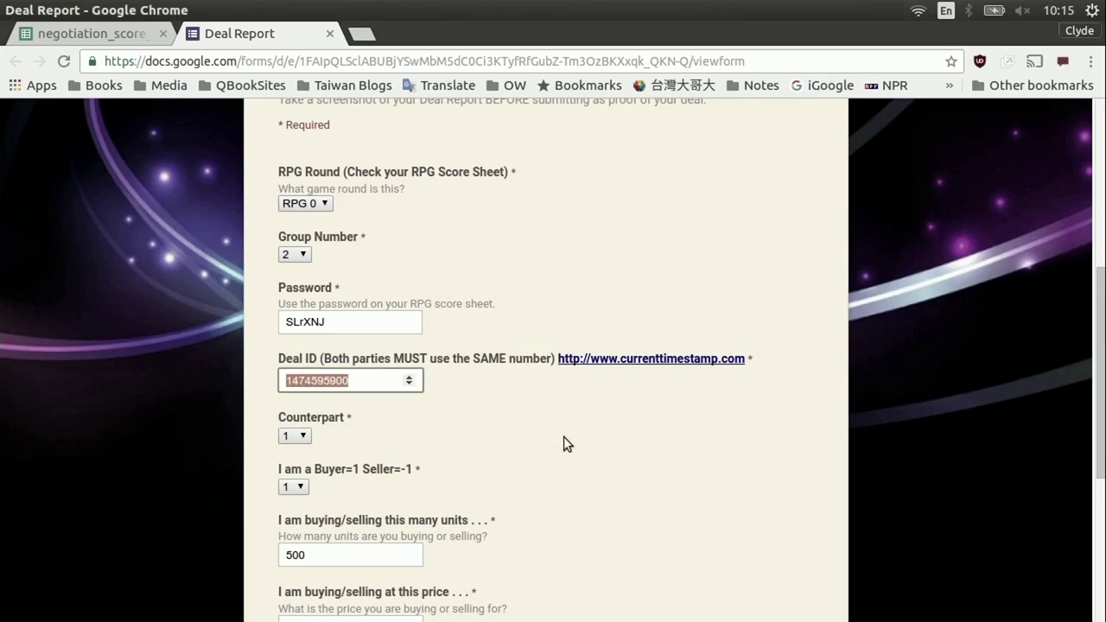
key("ctrl+plus")
key("ctrl+plus")
key("ctrl+plus")
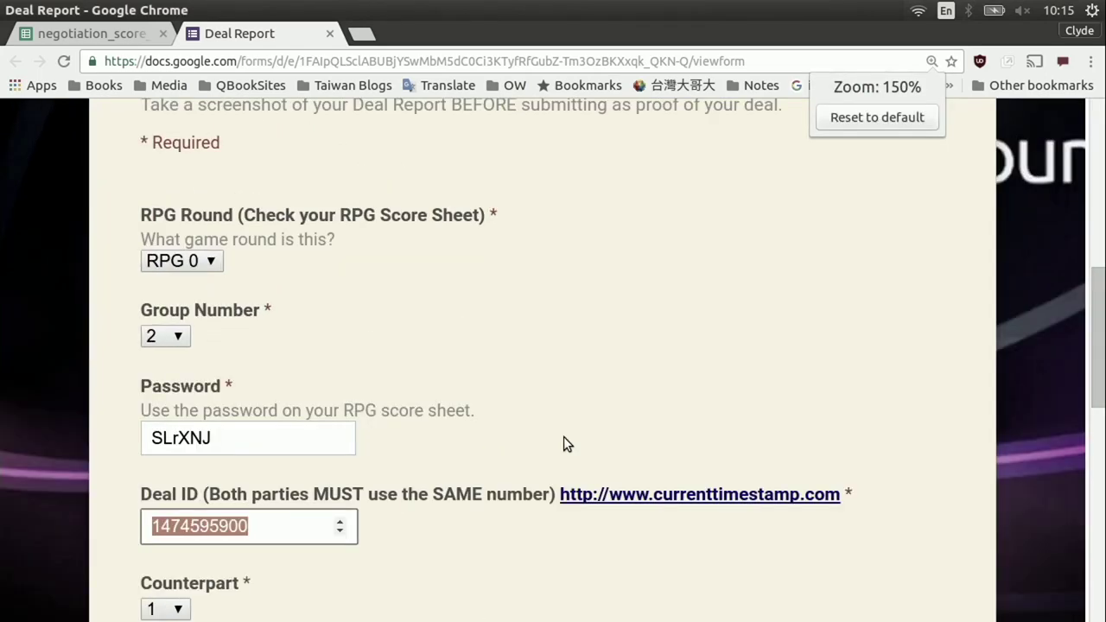
Step: Verify the buyer's report shows 500 units at price 1400, then submit it
scroll(563, 427, "down", 2)
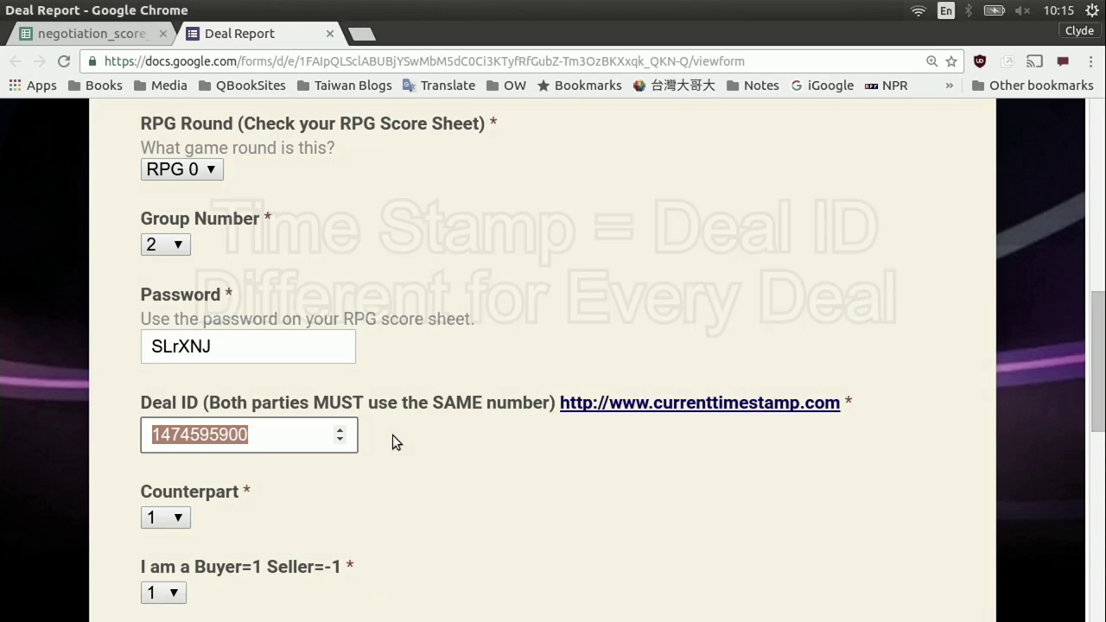
scroll(393, 436, "down", 3)
scroll(432, 425, "down", 2)
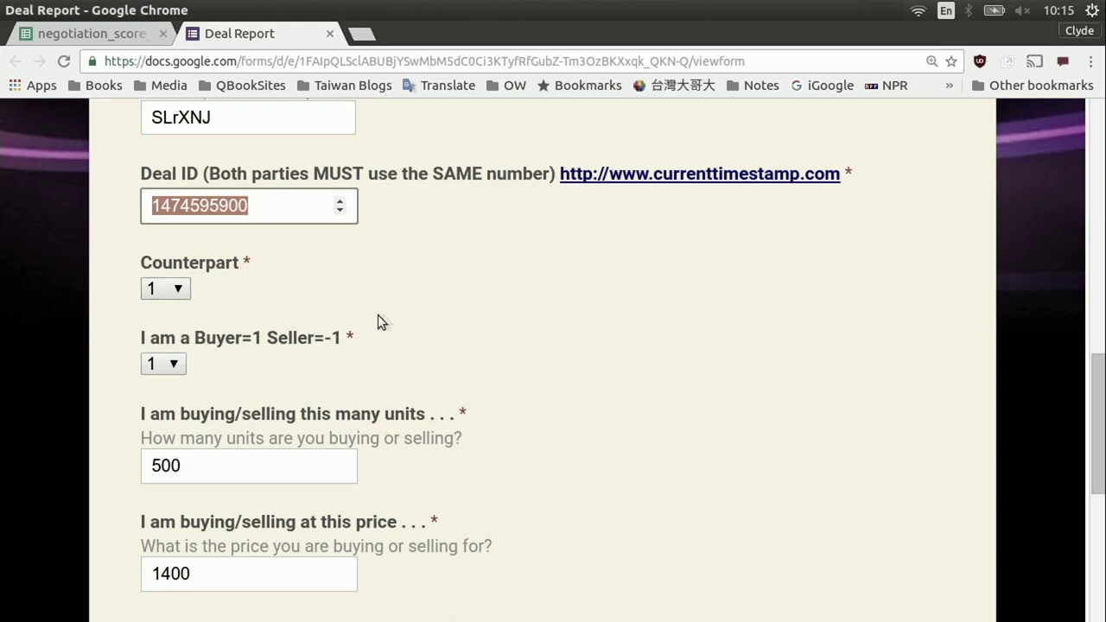
scroll(326, 304, "down", 3)
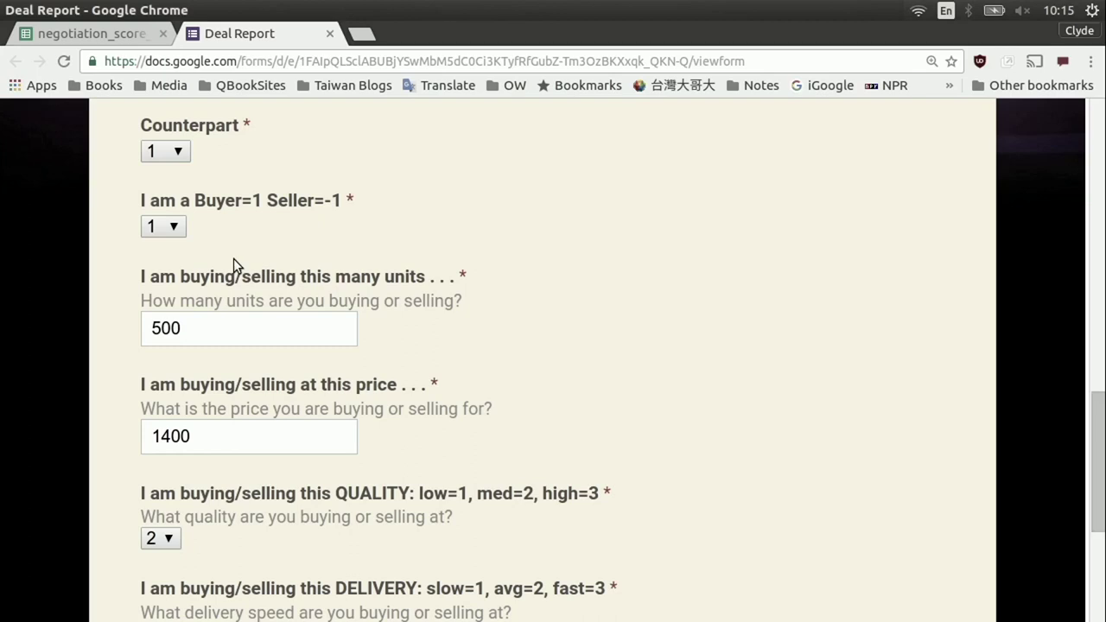
left_click(212, 321)
scroll(380, 339, "down", 1)
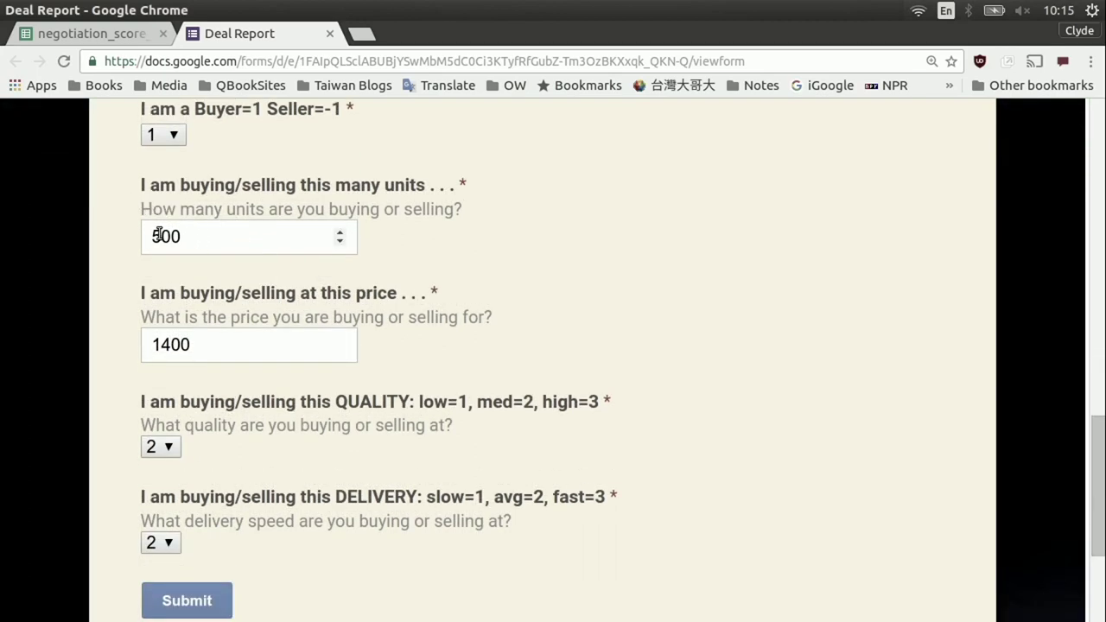
left_click(165, 352)
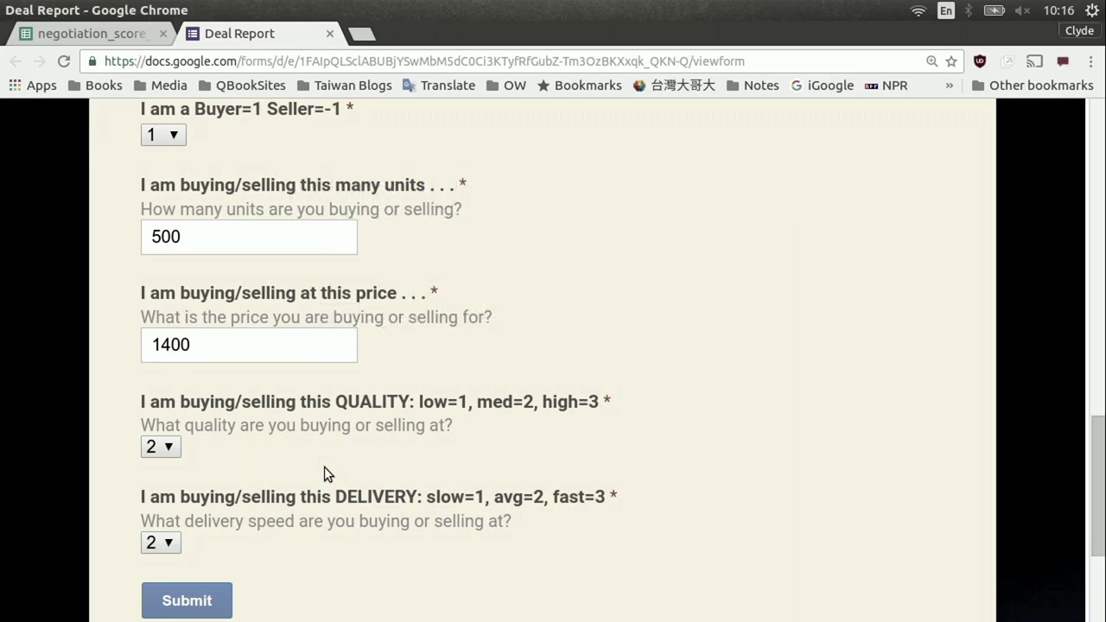
left_click(169, 601)
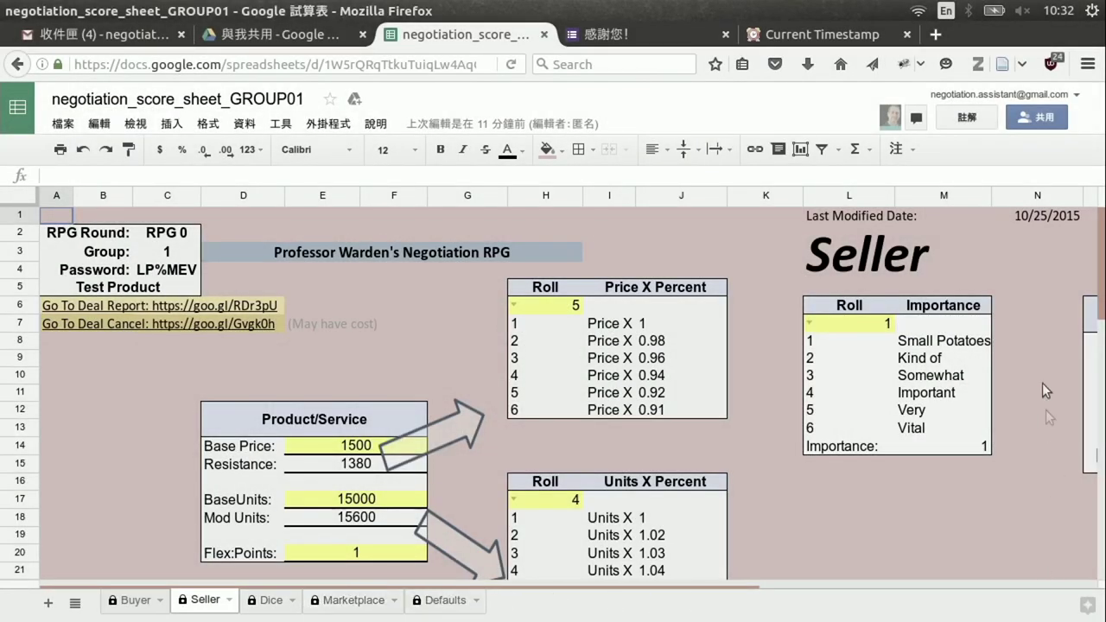
left_click(179, 257)
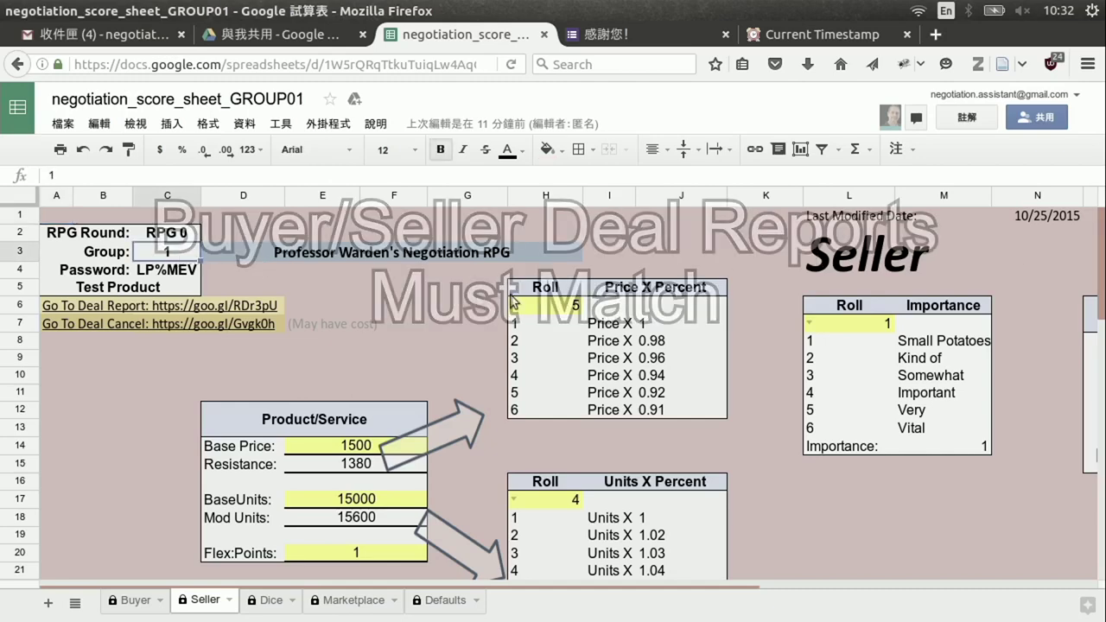
left_click_drag(1104, 251, 1105, 380)
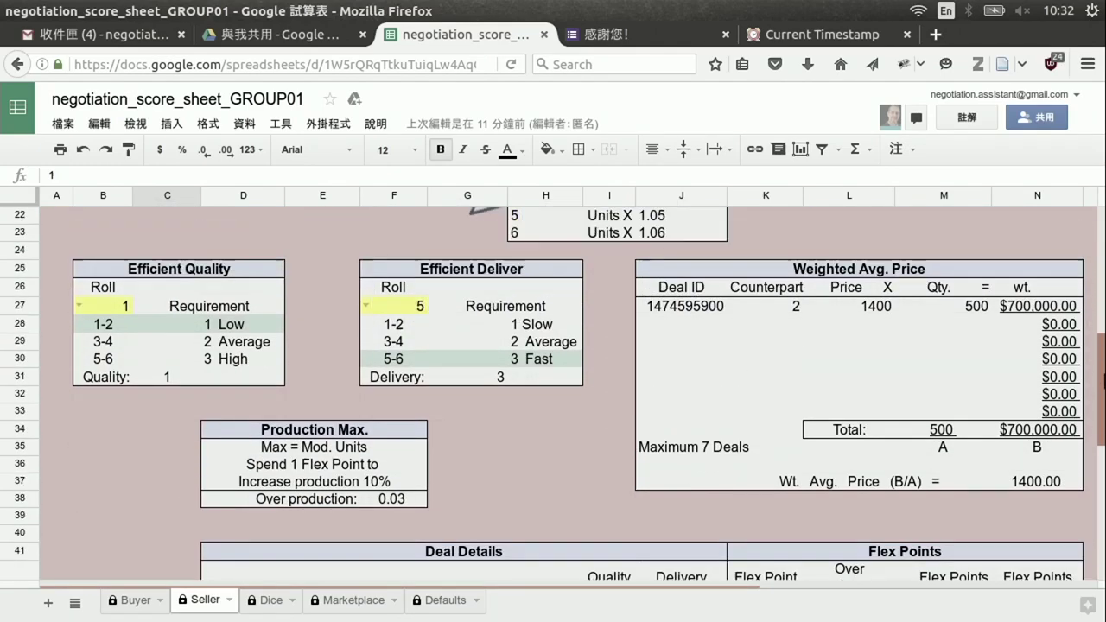
left_click(710, 313)
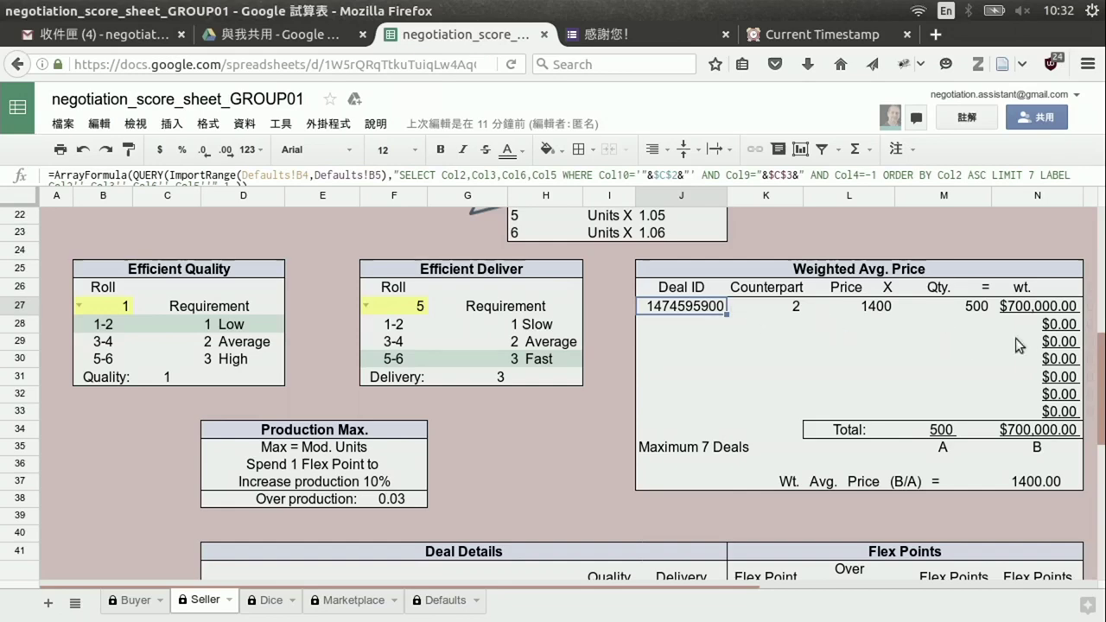
left_click_drag(1103, 354, 1103, 371)
scroll(1103, 373, "down", 5)
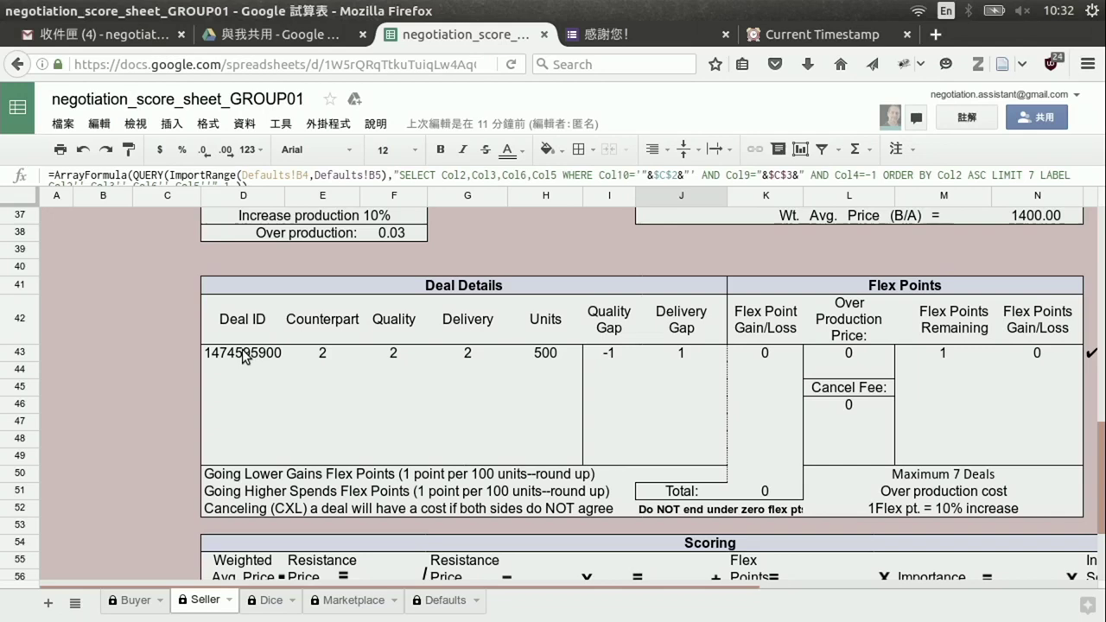
left_click(245, 357)
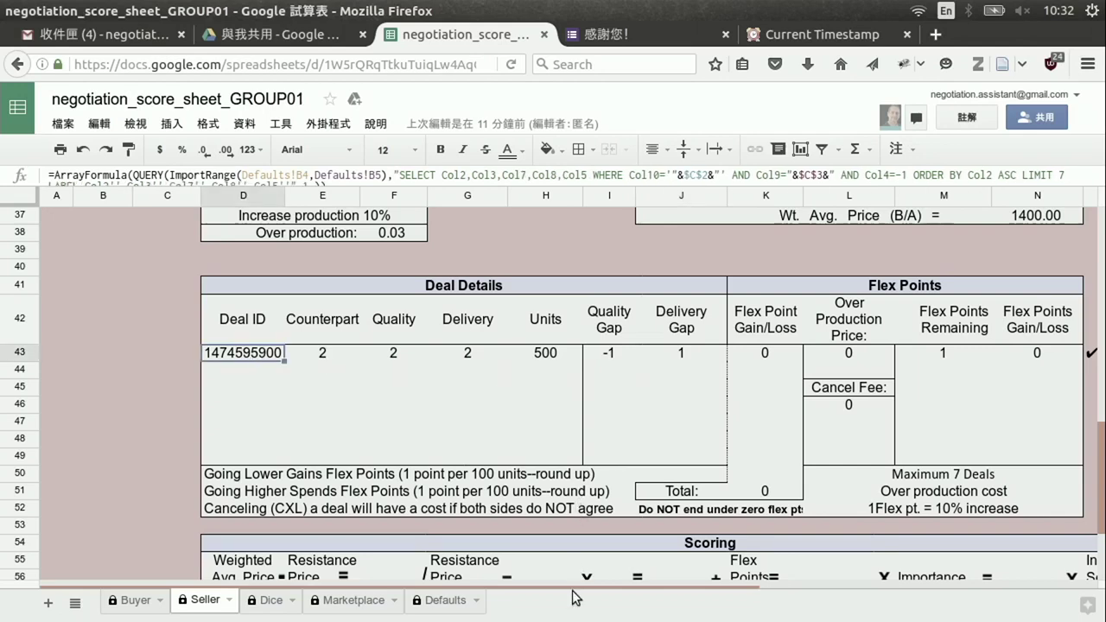
left_click_drag(573, 590, 787, 596)
left_click(888, 353)
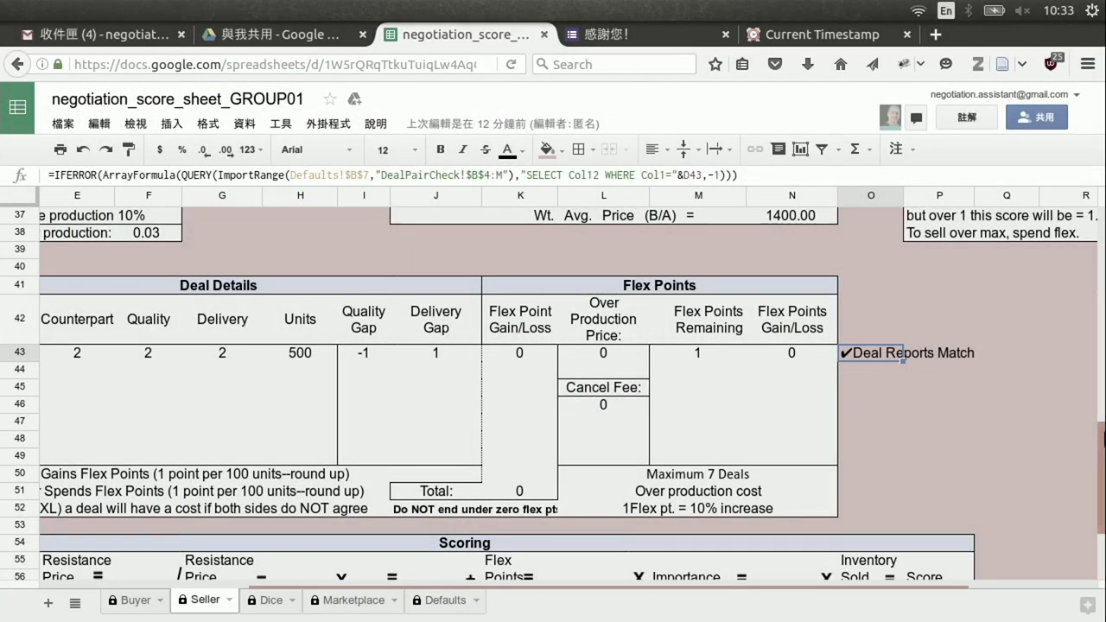
scroll(1105, 437, "up", 1)
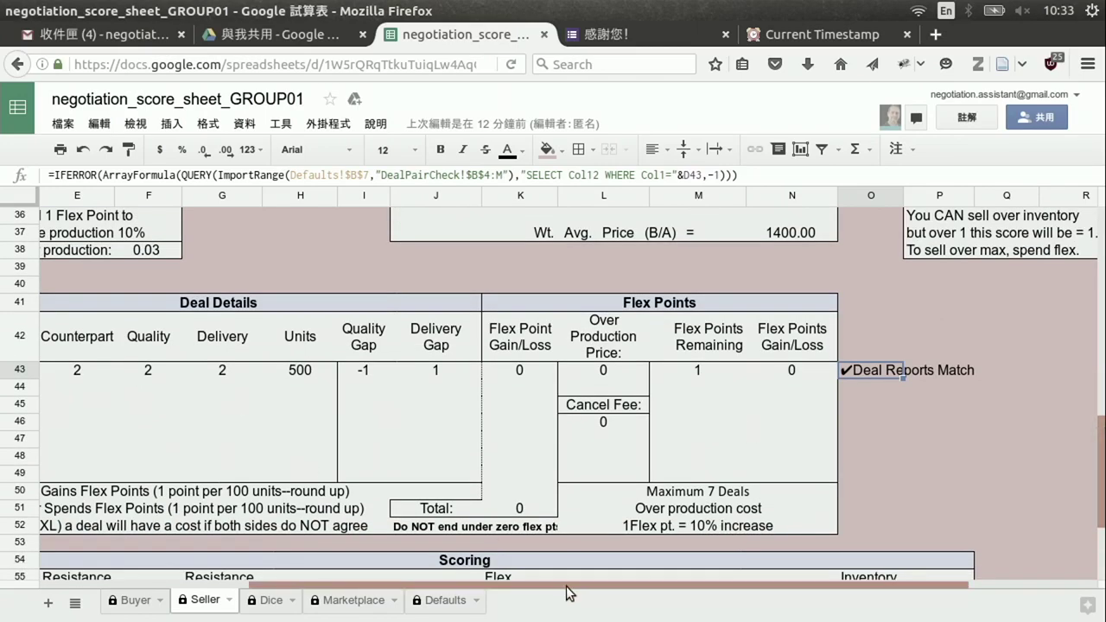
left_click_drag(566, 586, 449, 588)
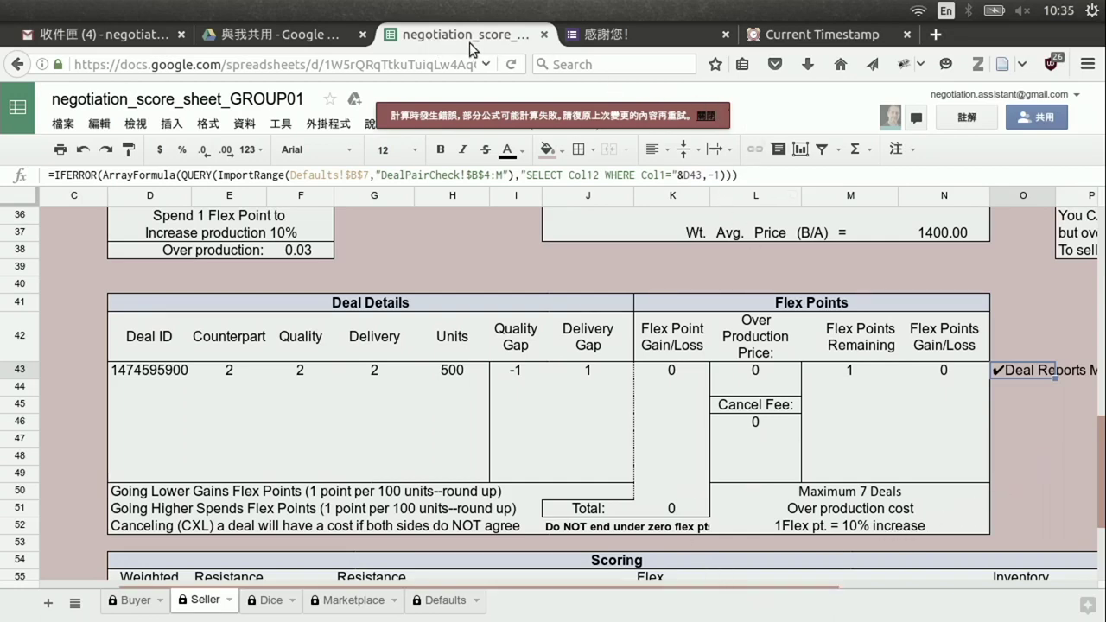
left_click(515, 67)
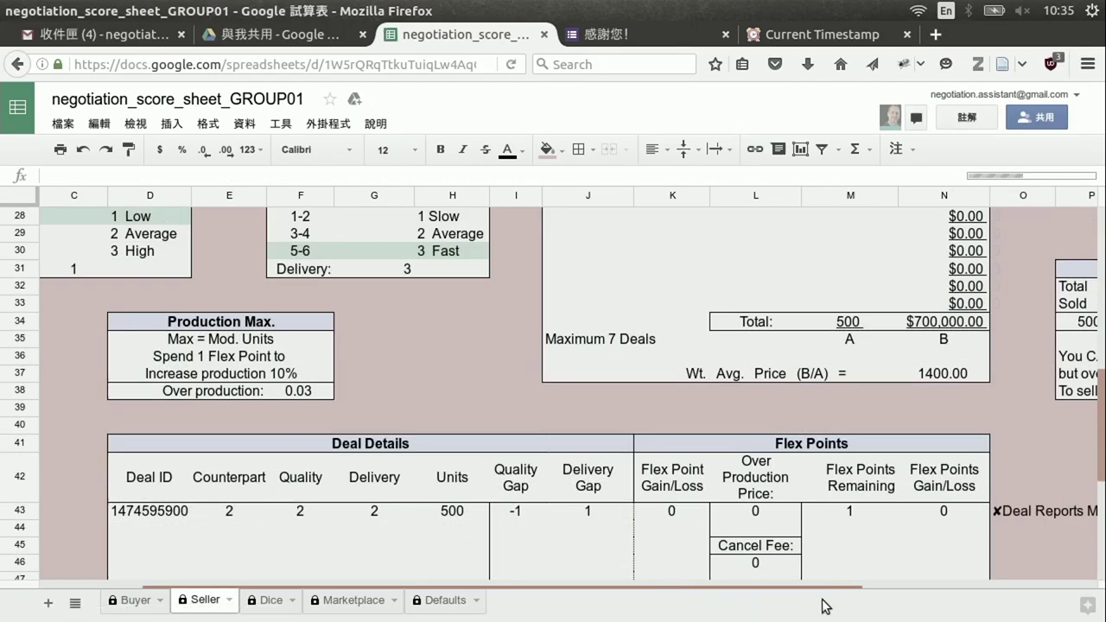
scroll(890, 600, "right", 3)
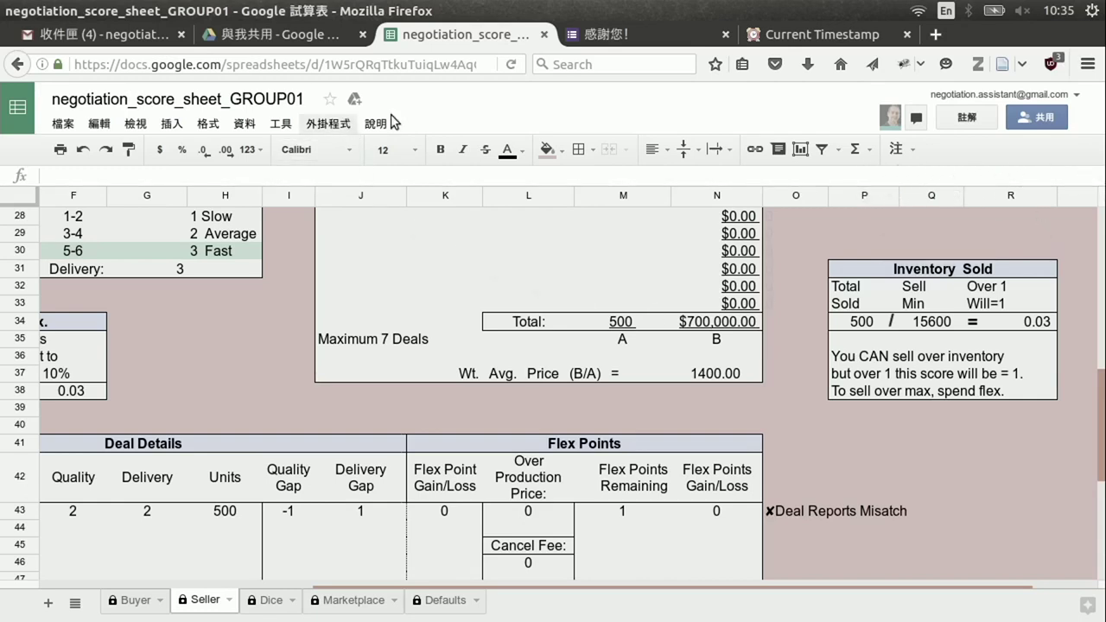
left_click(516, 64)
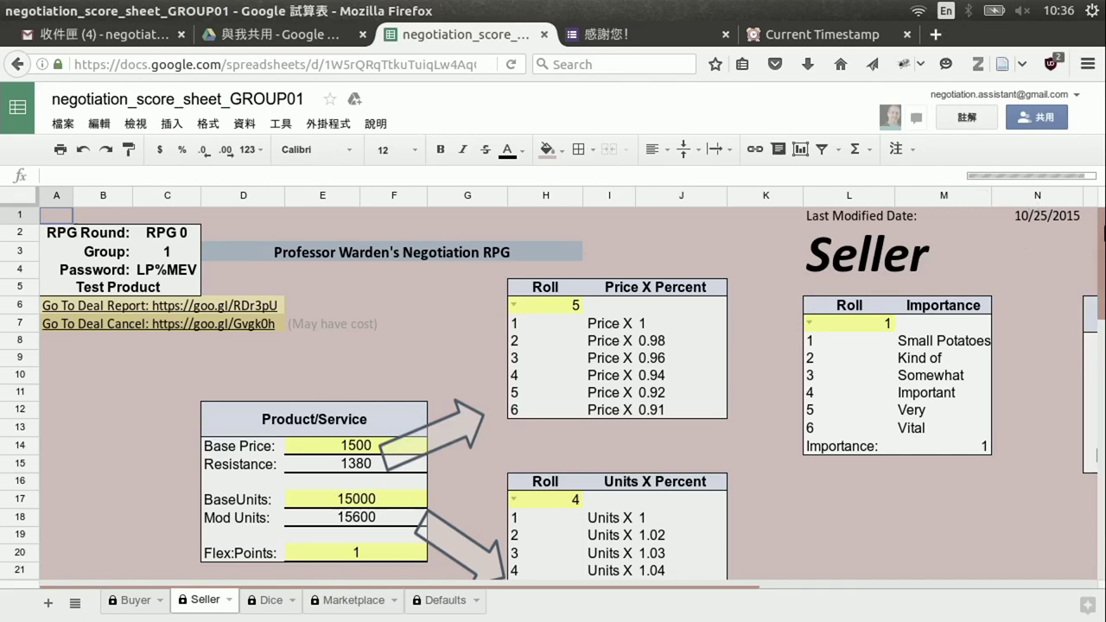
left_click_drag(1103, 289, 1099, 472)
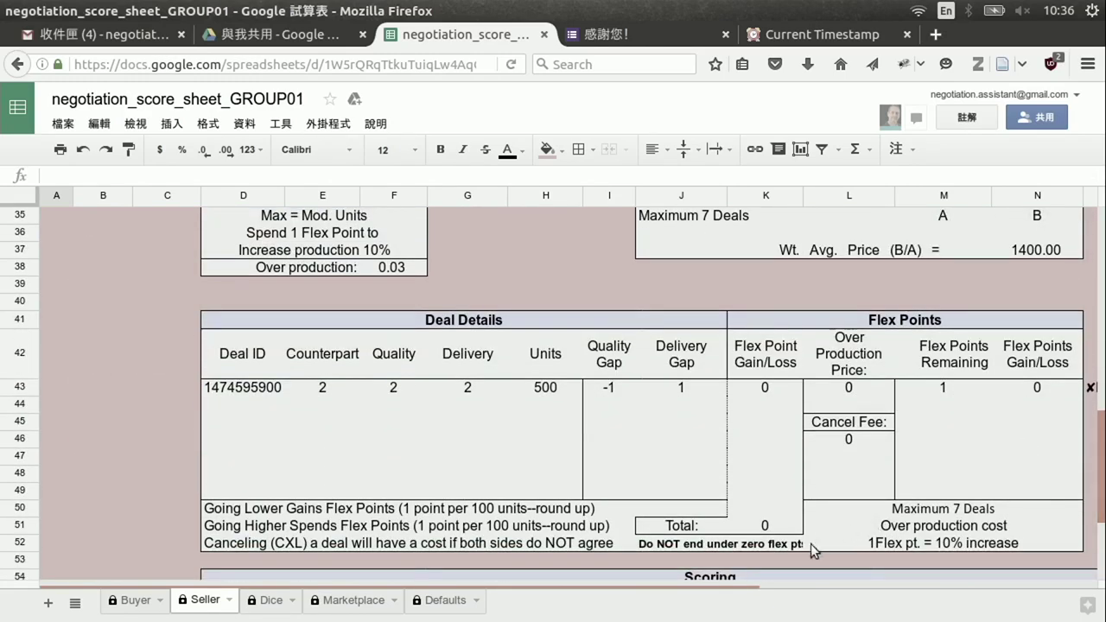
left_click_drag(724, 596, 881, 605)
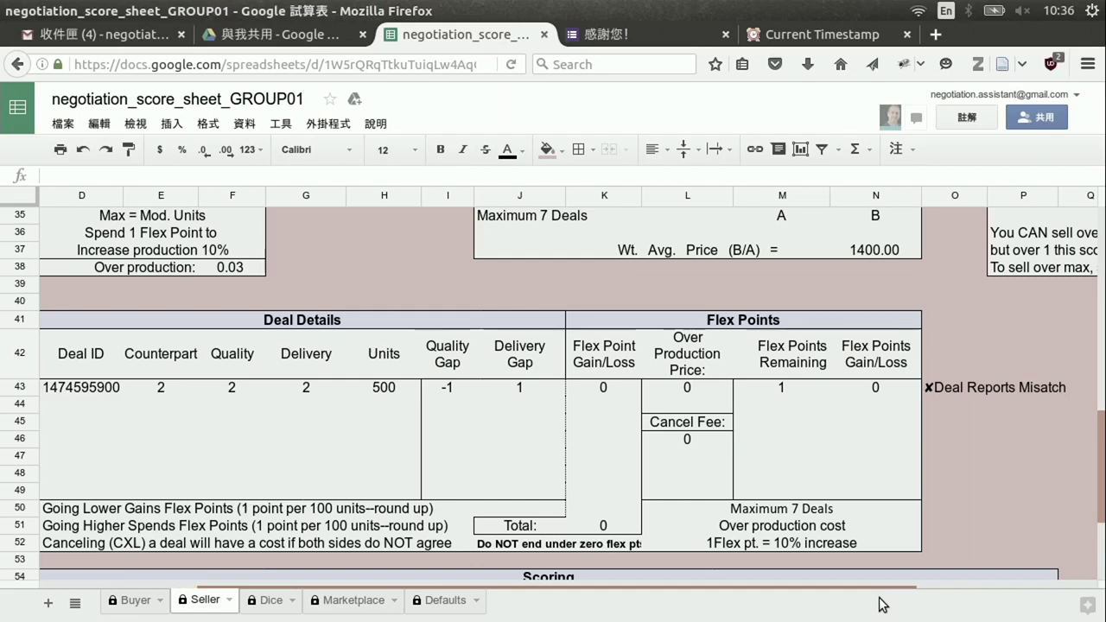
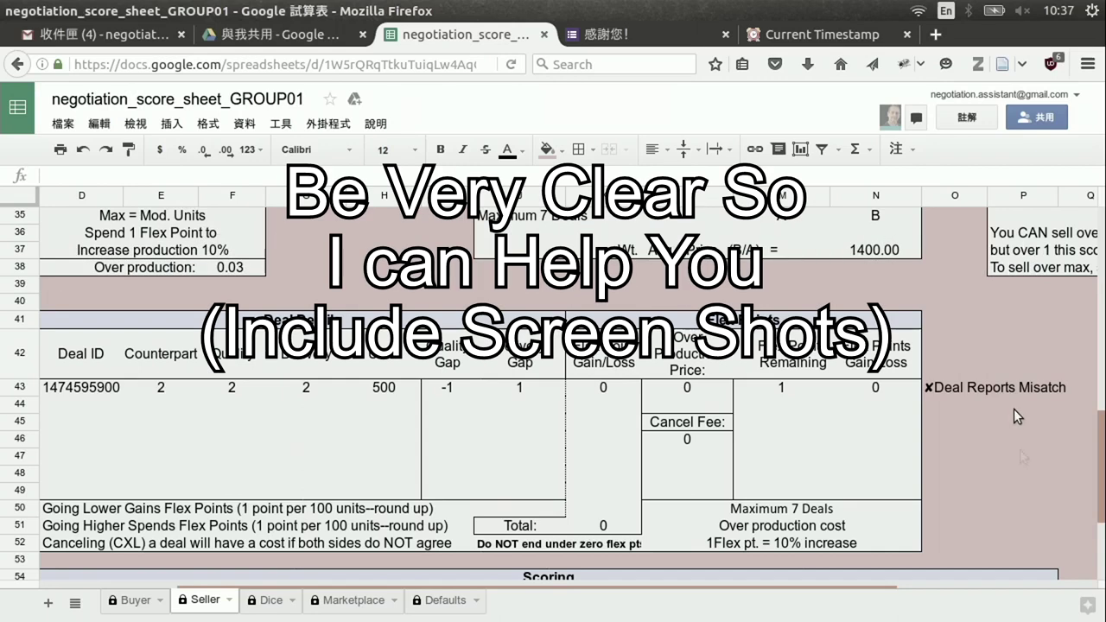
Step: Open the Deal Report form in a new tab from the score sheet's goo.gl link
left_click_drag(851, 590, 813, 579)
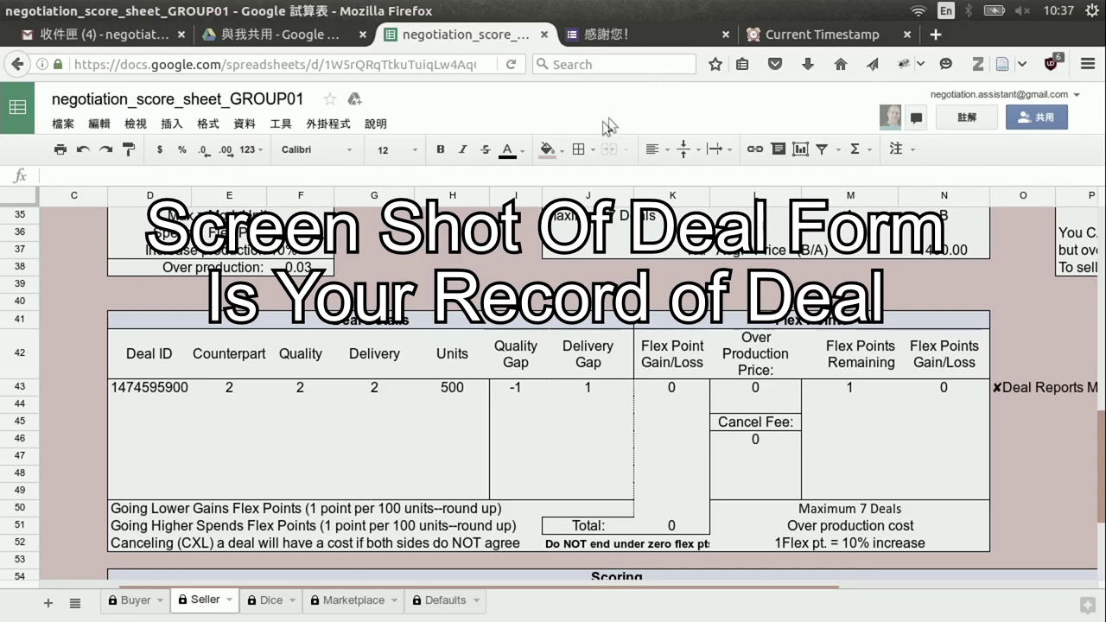
scroll(349, 286, "up", 8)
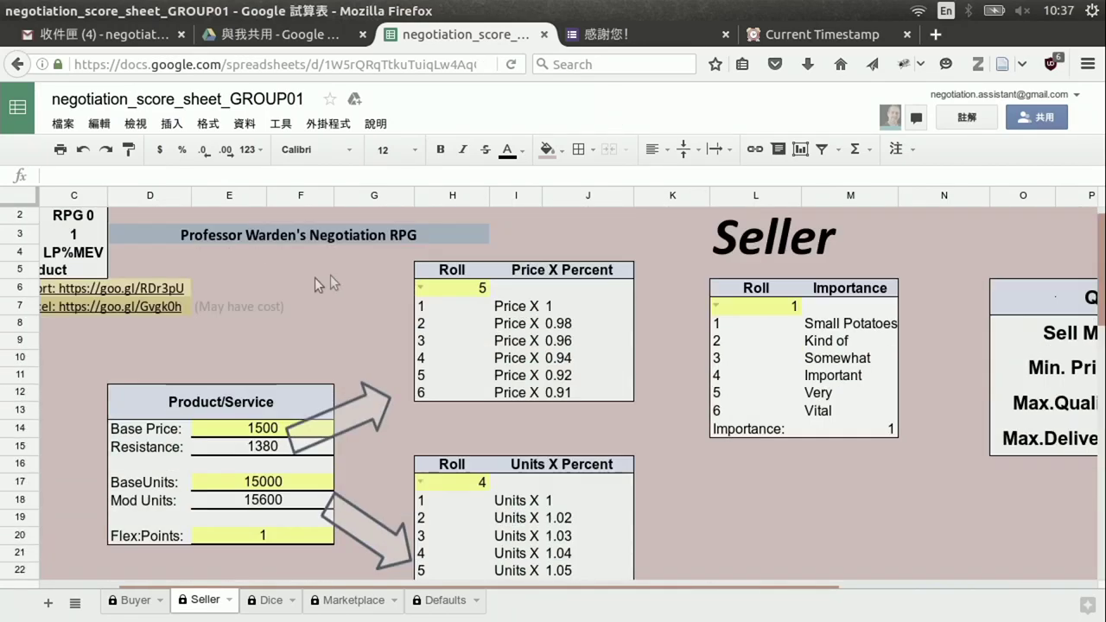
left_click(142, 302)
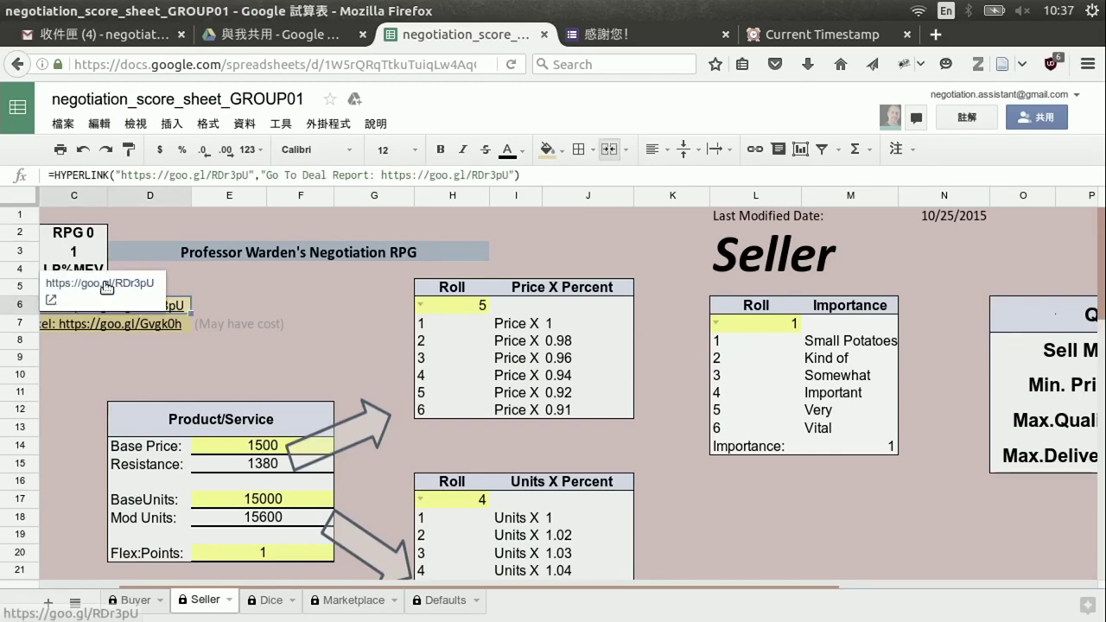
left_click(104, 283)
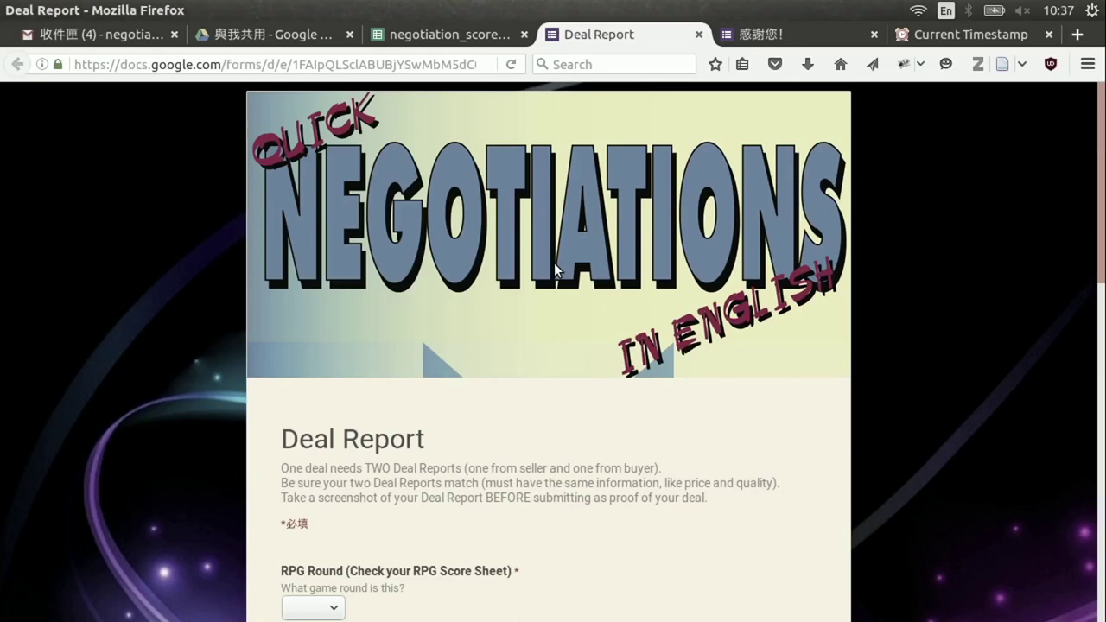
Step: Look over the blank Deal Report form, then go back to the Seller score sheet
scroll(554, 263, "down", 3)
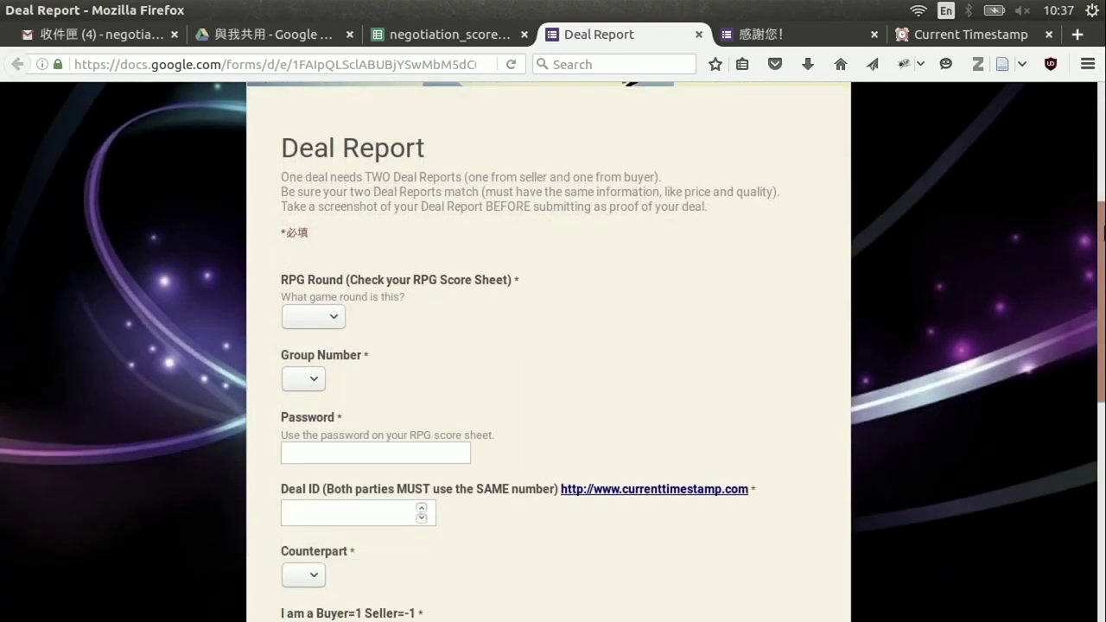
scroll(553, 346, "up", 3)
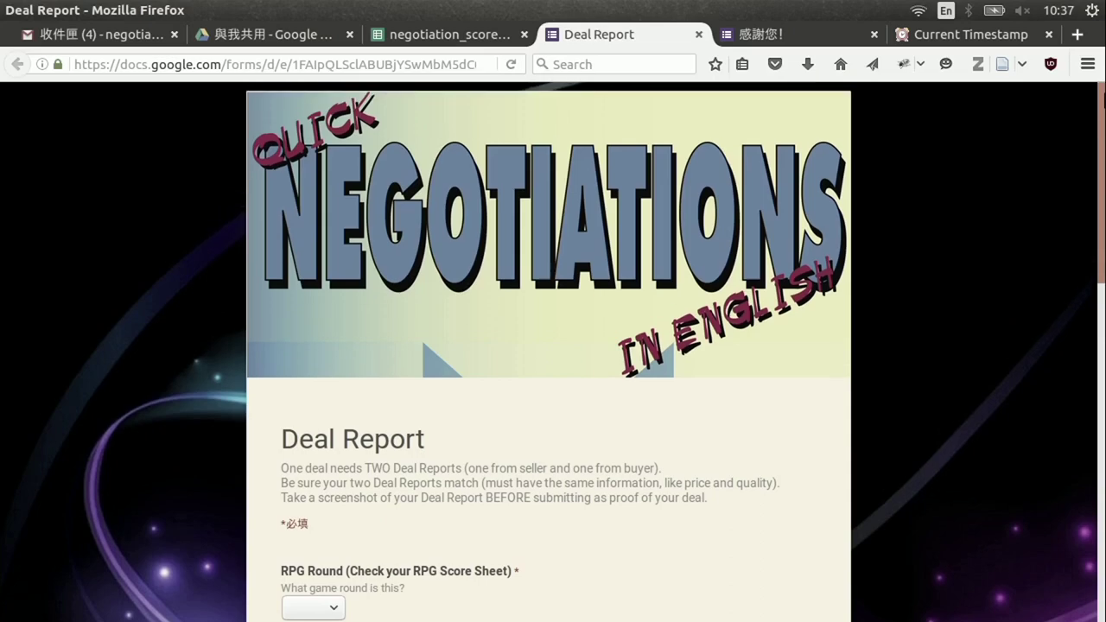
mouse_move(1105, 99)
left_mouse_down()
mouse_move(1103, 524)
mouse_move(1104, 99)
left_mouse_up()
left_click(437, 35)
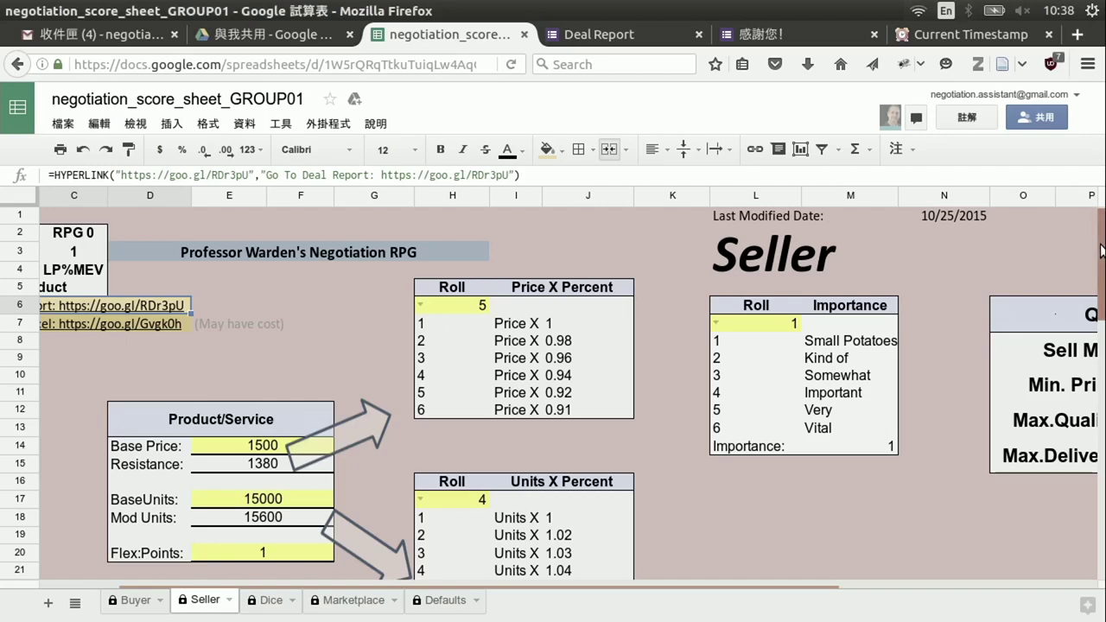
Step: Reload the score sheet and show the preview of the row 7 Go To Deal Cancel link
left_click_drag(1102, 250, 1103, 365)
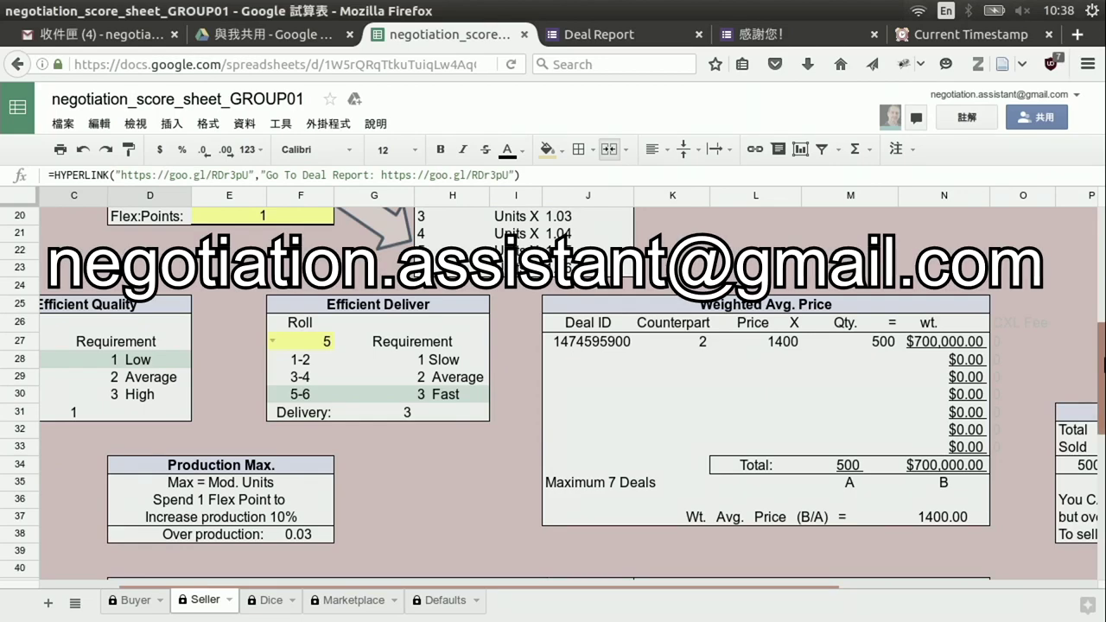
left_click_drag(1104, 363, 1103, 437)
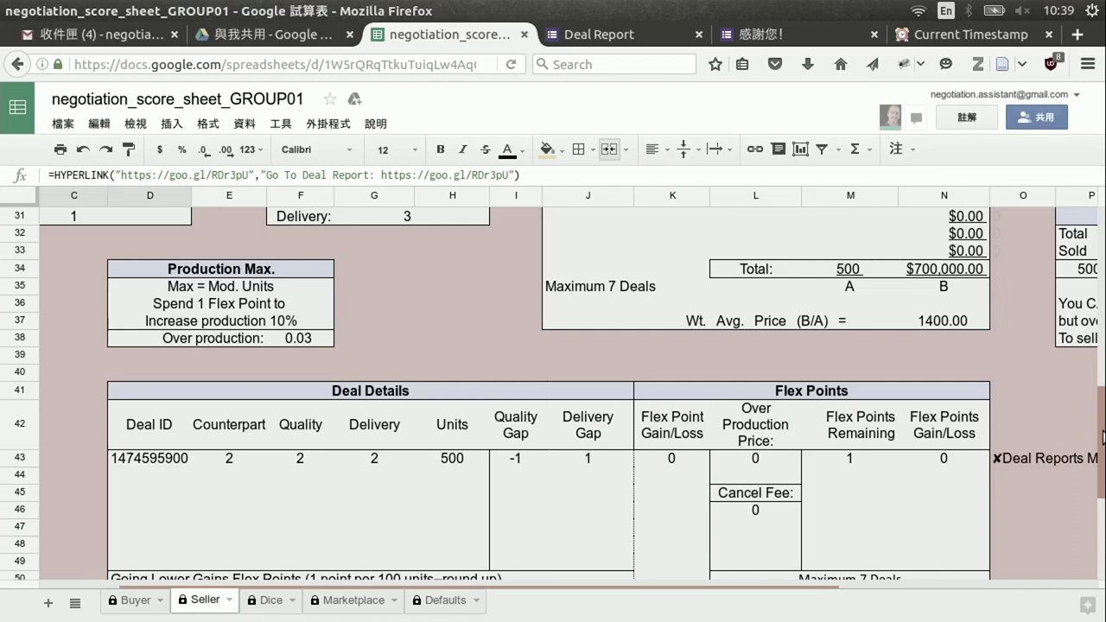
left_click(512, 65)
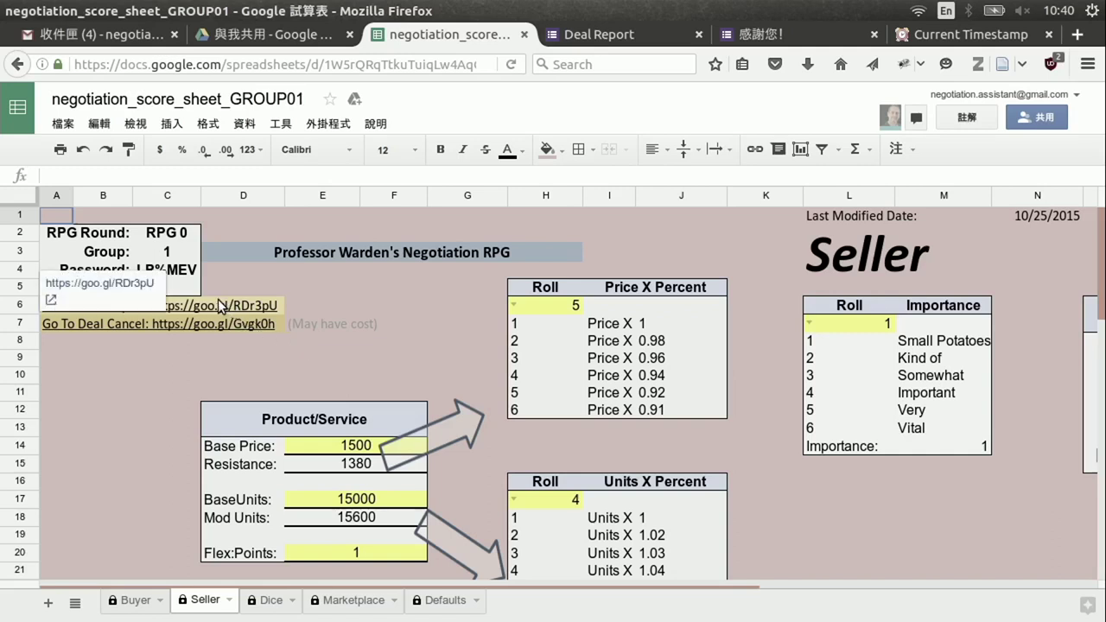
mouse_move(167, 326)
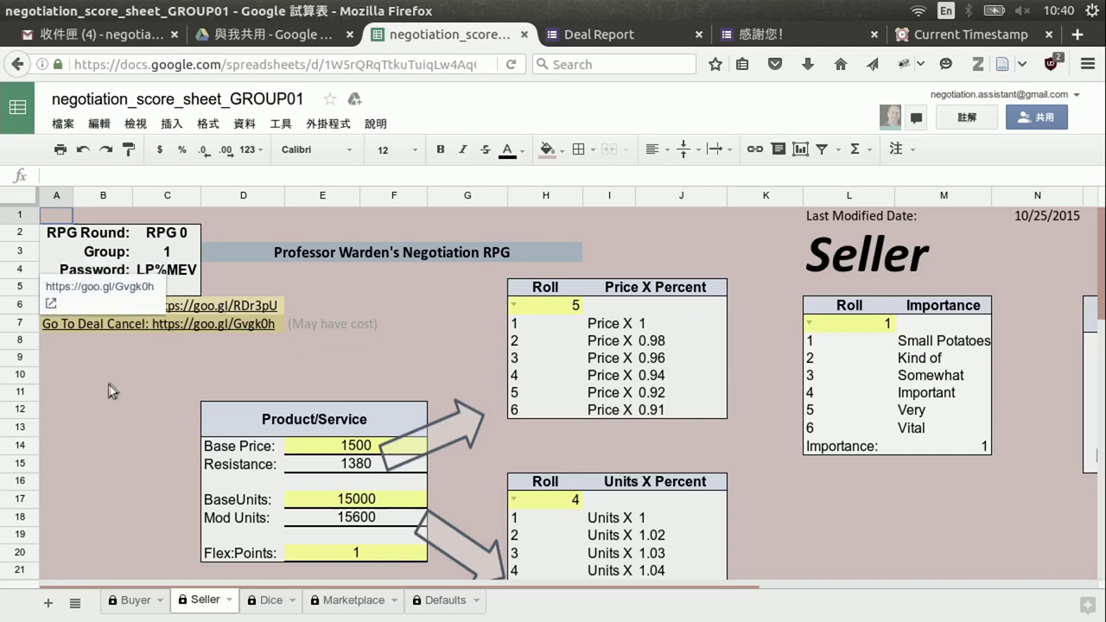
left_click(136, 323)
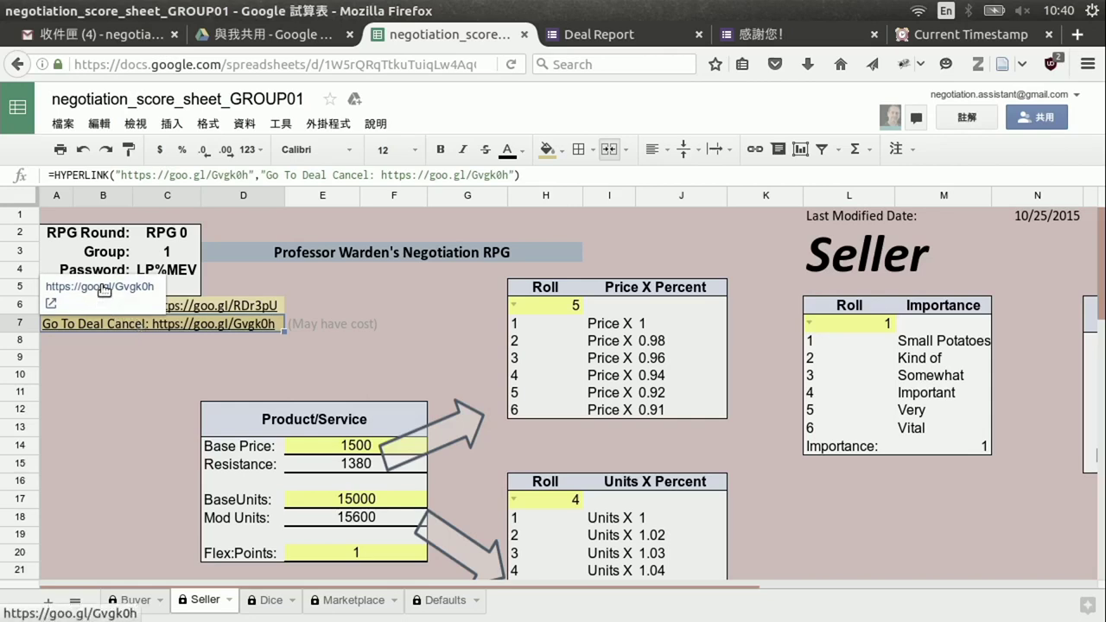
Step: Open the CANCEL Deal Report form in a new tab and close the old Deal Report tab
left_click(101, 286)
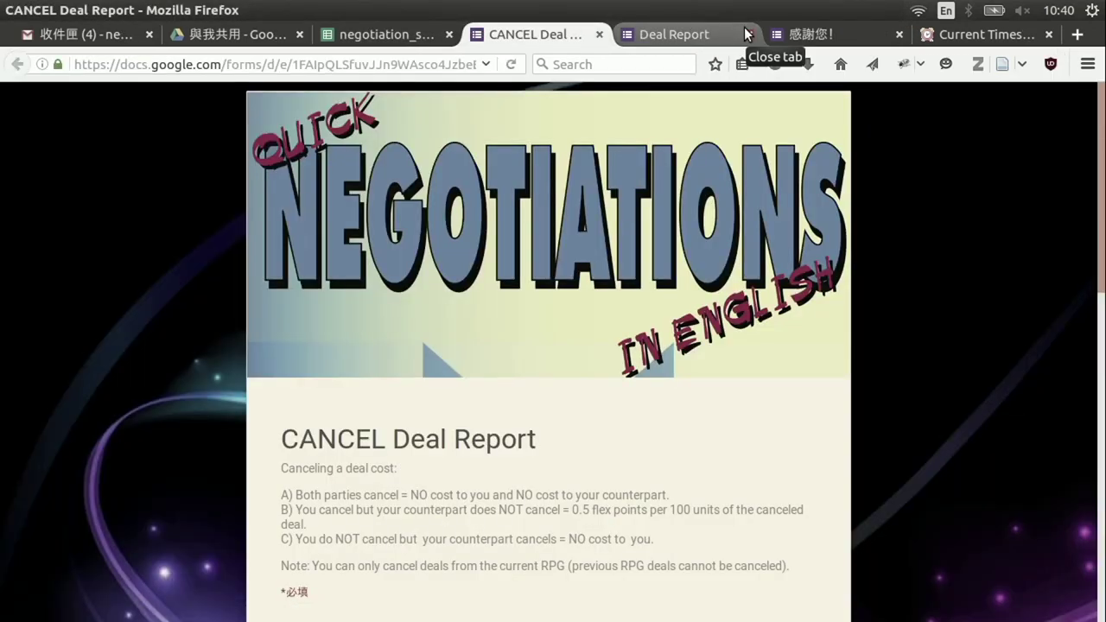
left_click(748, 34)
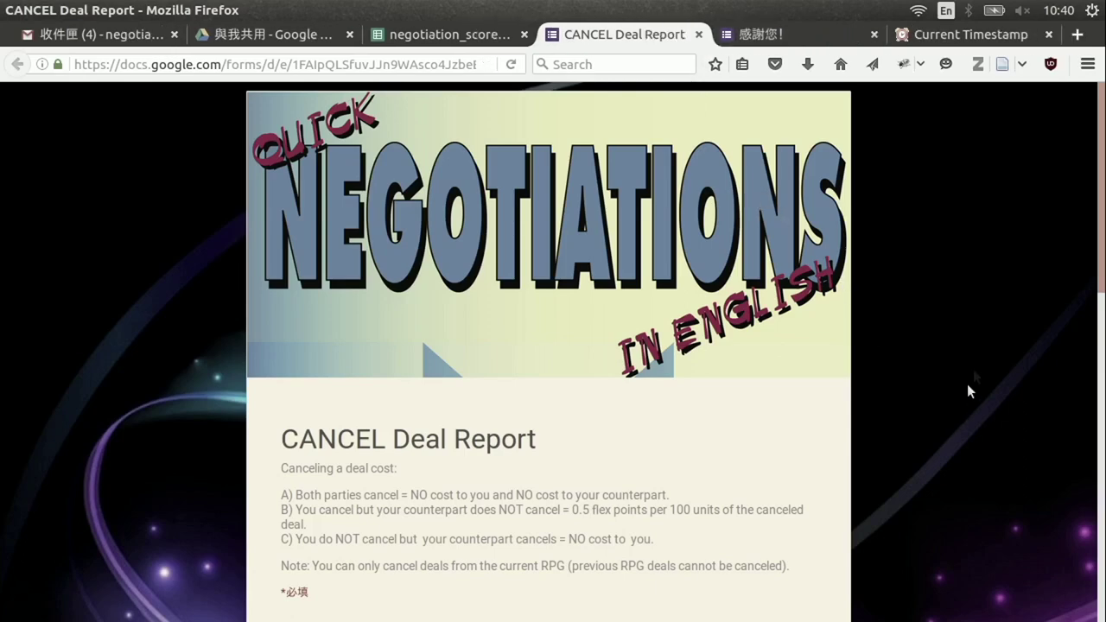
scroll(1102, 173, "down", 3)
left_click_drag(1104, 250, 1104, 371)
Step: Set RPG Round to RPG 0 and Group Number to 1, then select the sheet's password cell C4
left_click(336, 161)
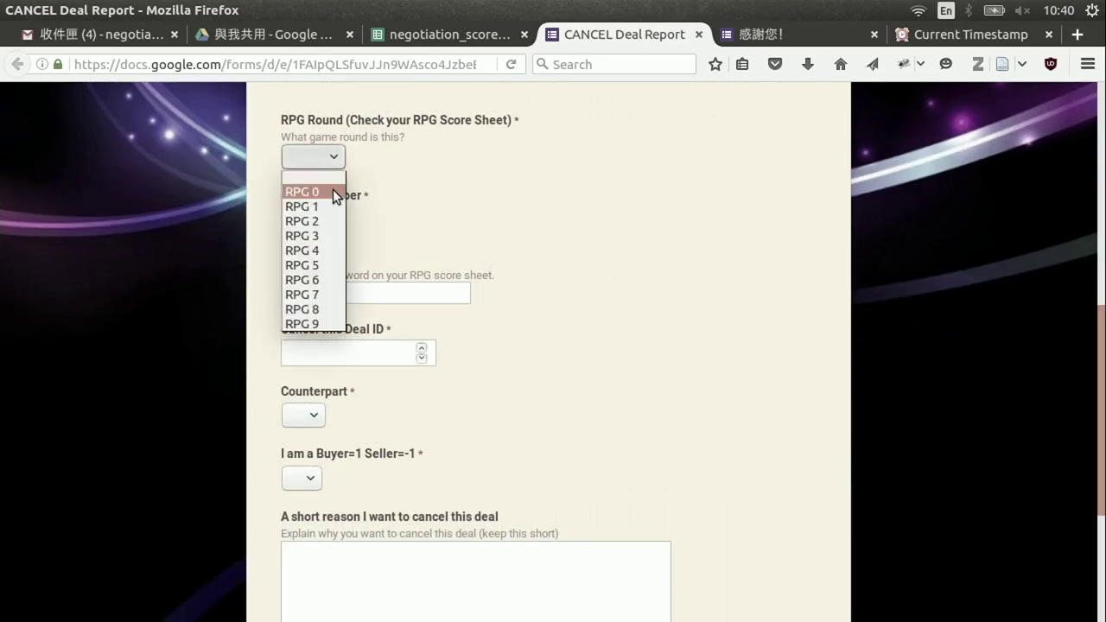
left_click(333, 190)
left_click(316, 220)
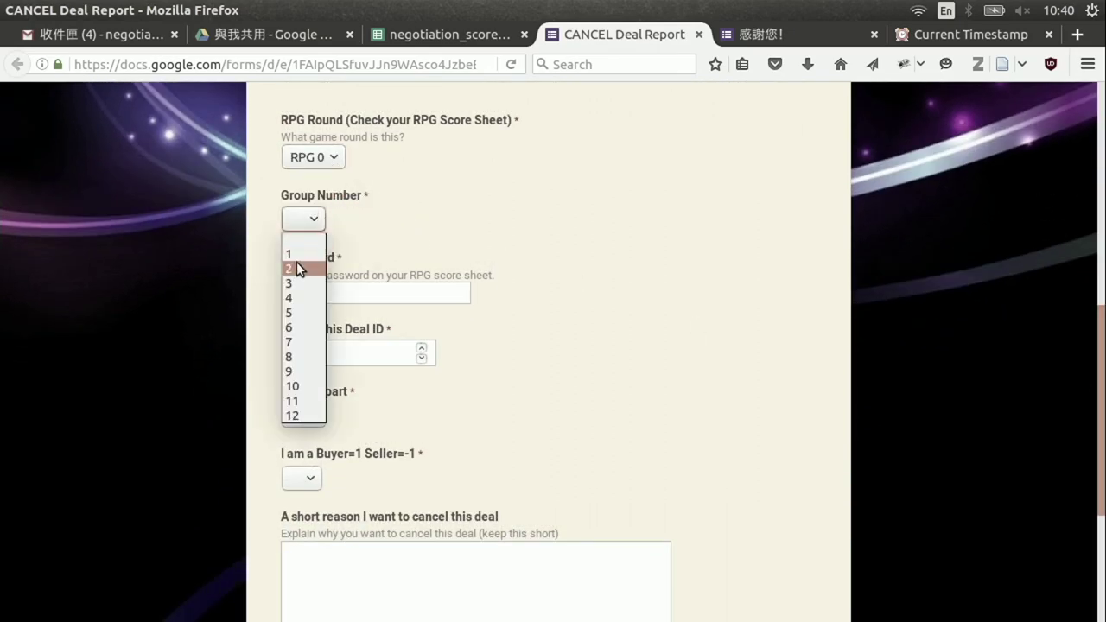
left_click(308, 254)
left_click(356, 292)
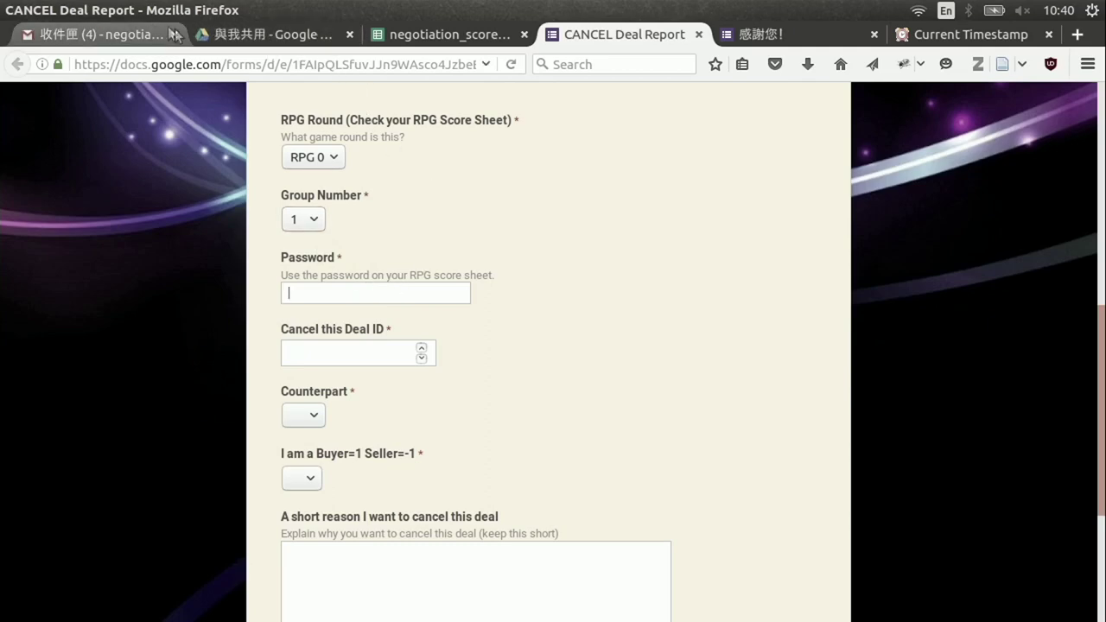
left_click(422, 36)
left_click(171, 278)
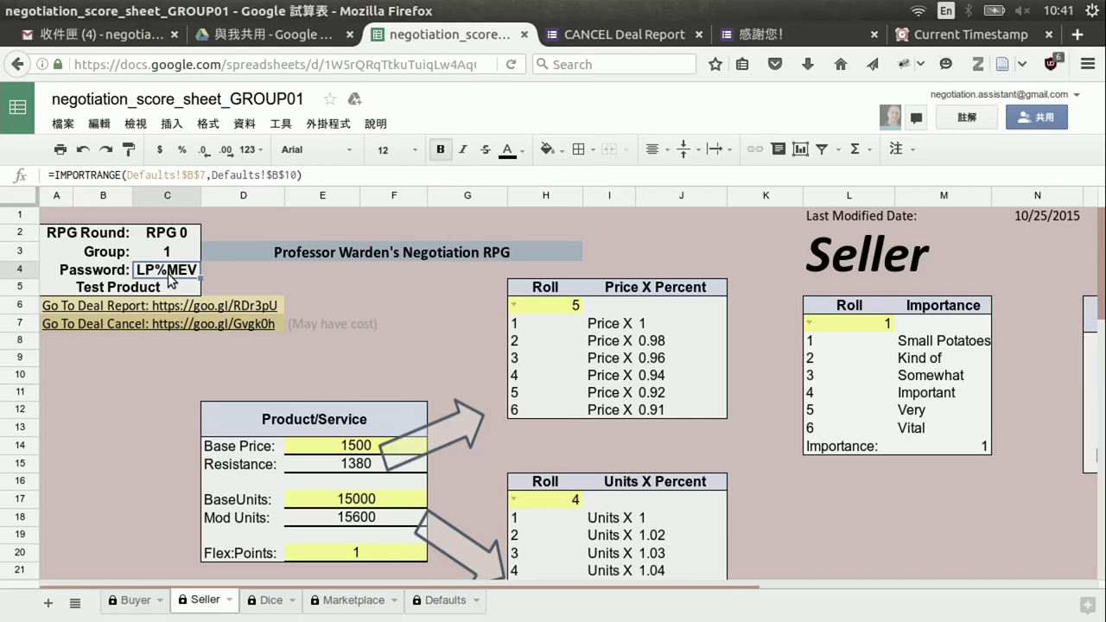
Step: Put the score sheet's password into the cancel form's Password field
key("ctrl+Tab")
left_click(343, 355)
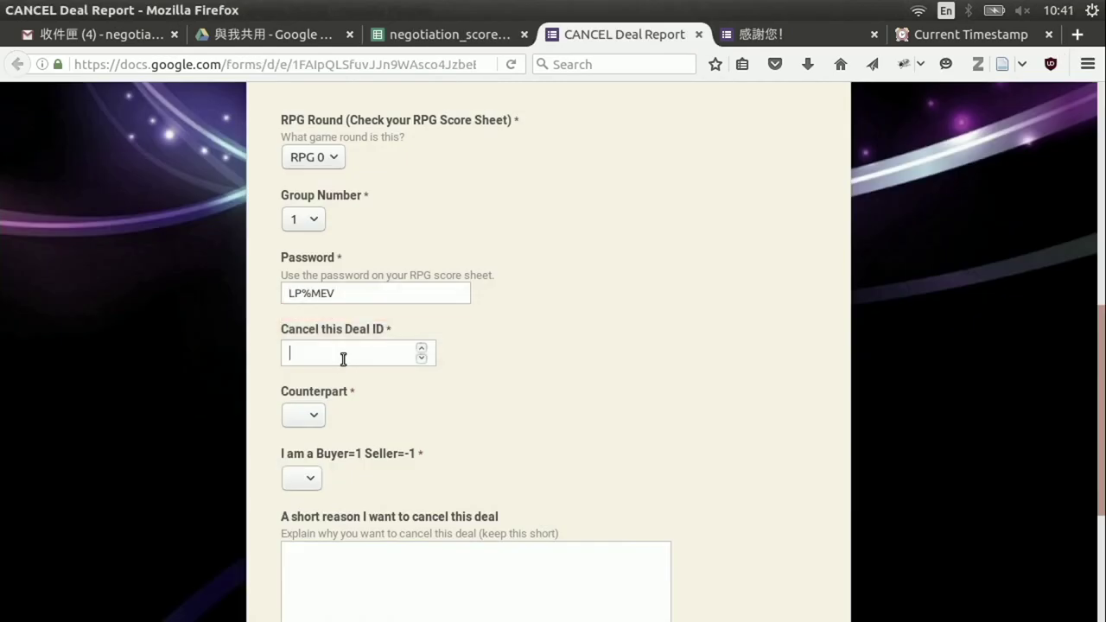
left_click(428, 29)
Step: Copy the Deal ID from Deal Details cell D43 and return to the cancel form
scroll(847, 316, "down", 4)
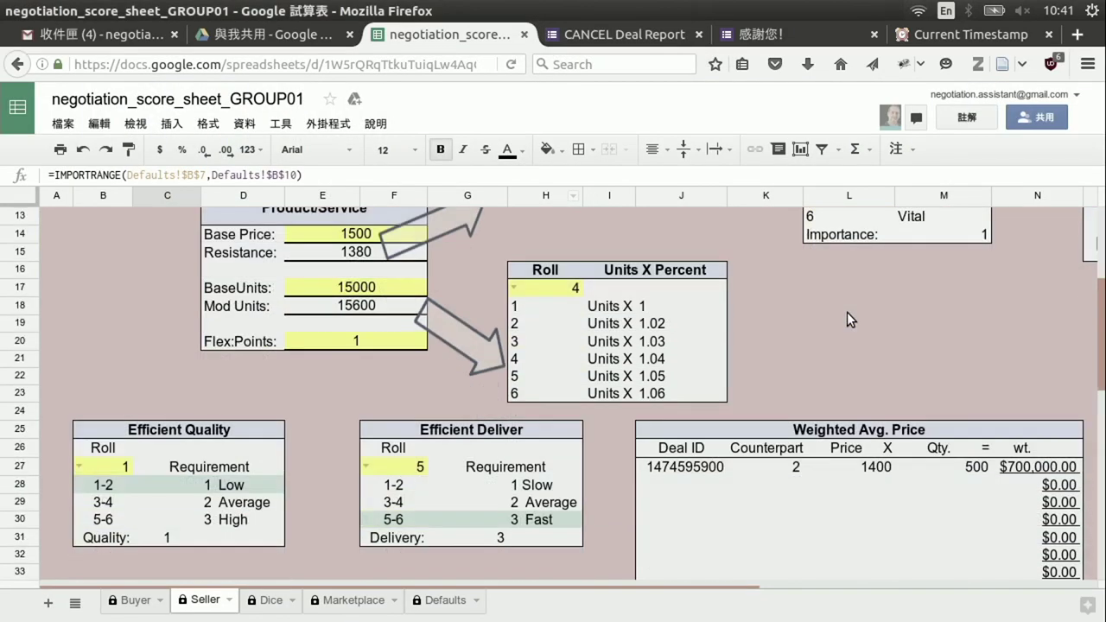
scroll(847, 318, "down", 4)
left_click(680, 260)
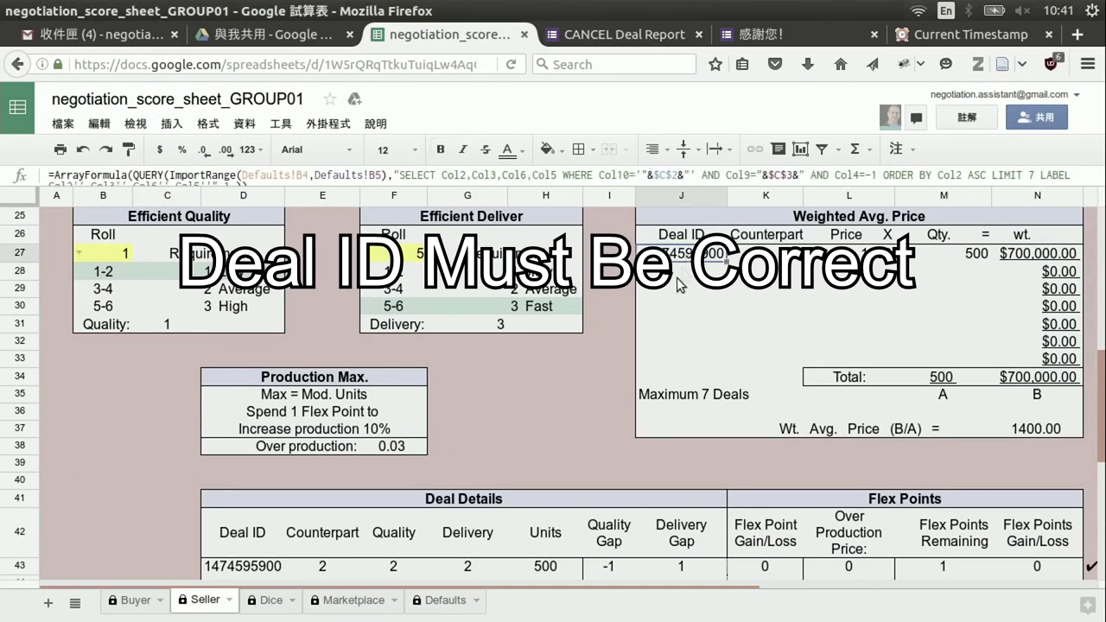
scroll(123, 400, "down", 2)
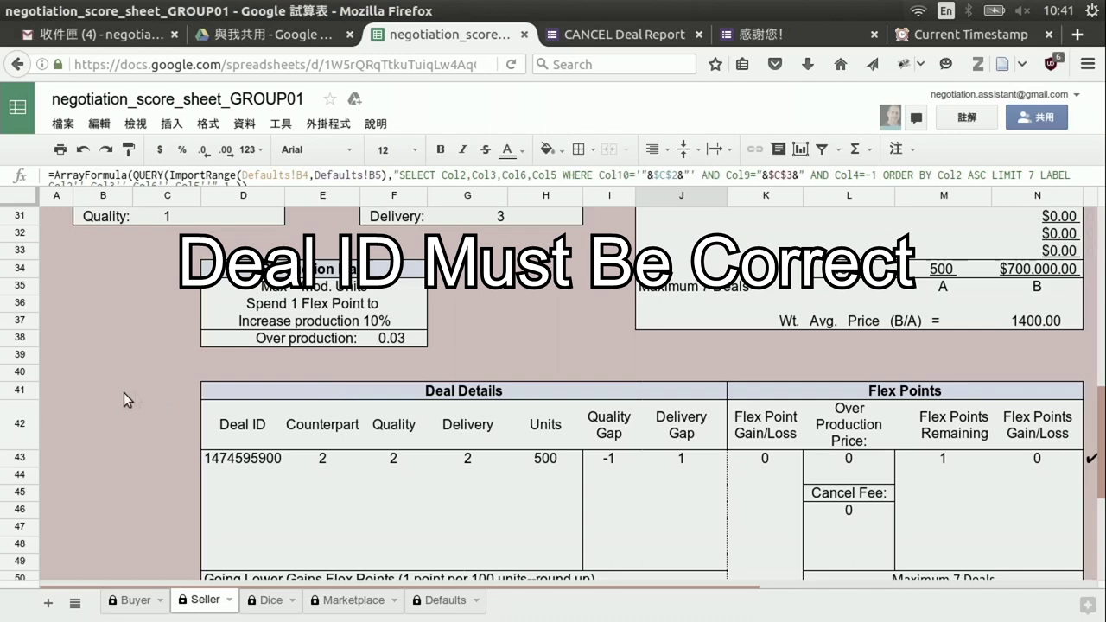
left_click(274, 466)
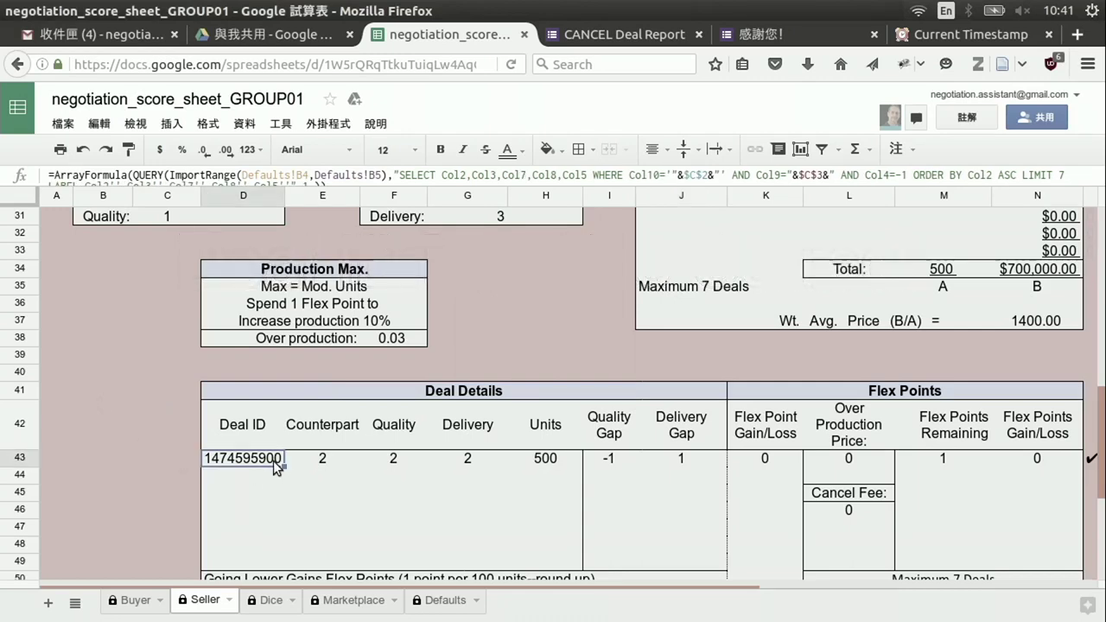
left_click(598, 39)
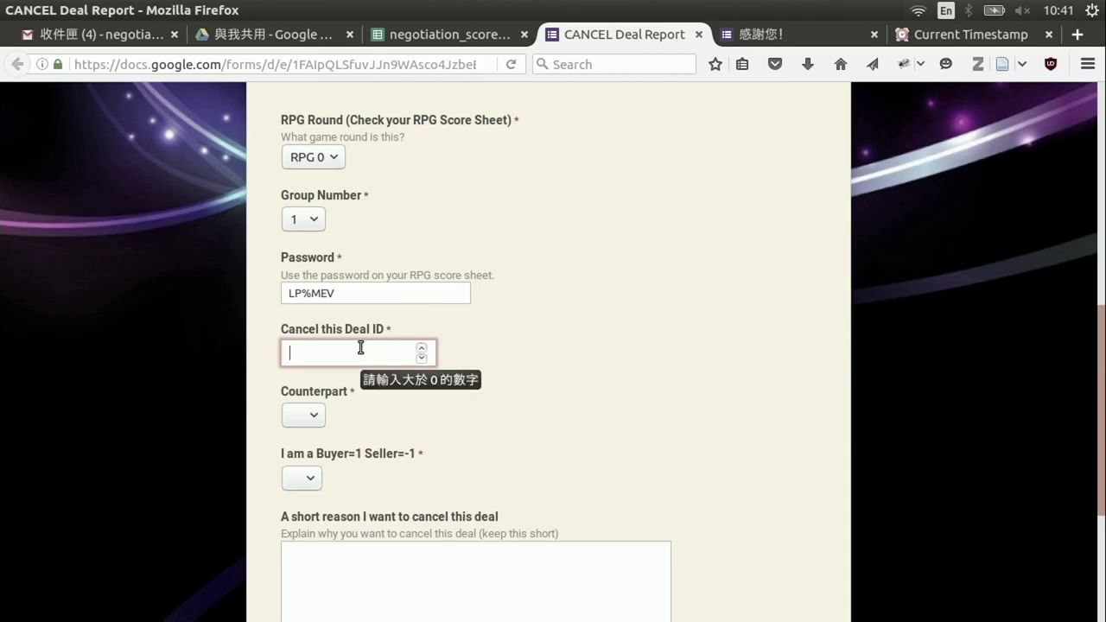
Step: Paste the deal ID, then choose Counterpart 2 and role -1 (seller)
key("ctrl+v")
key("ctrl+plus")
key("ctrl+plus")
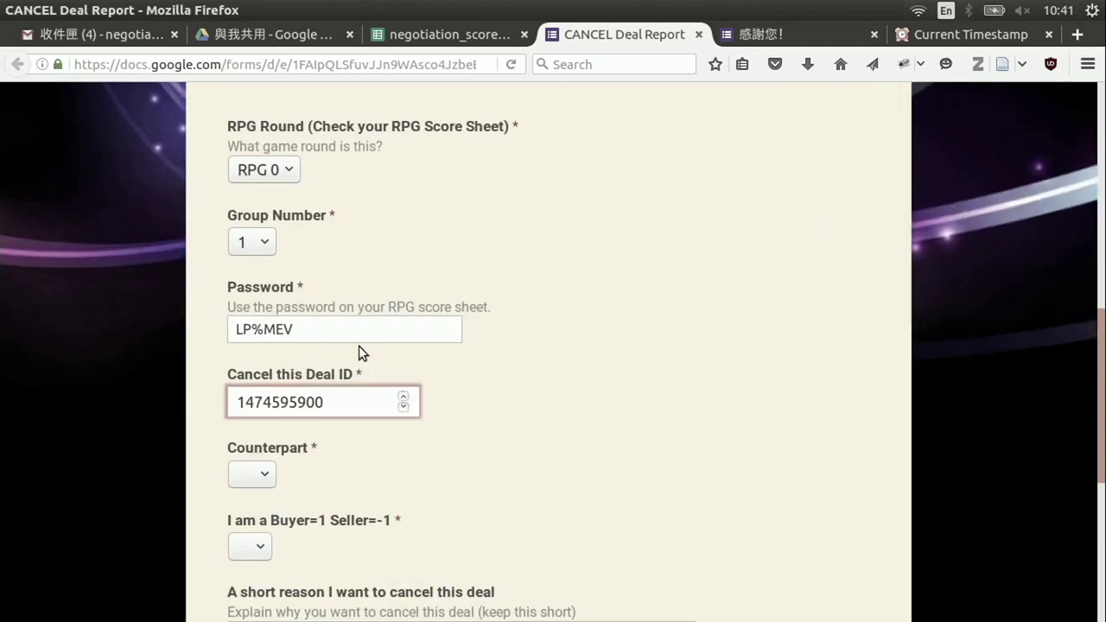
scroll(426, 359, "down", 4)
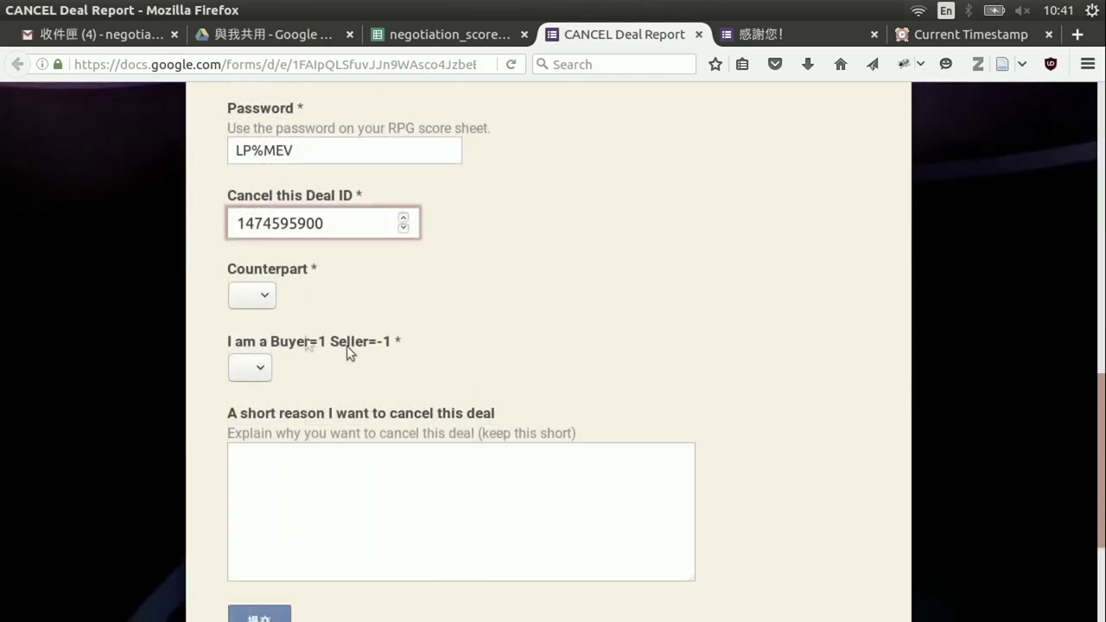
left_click(270, 294)
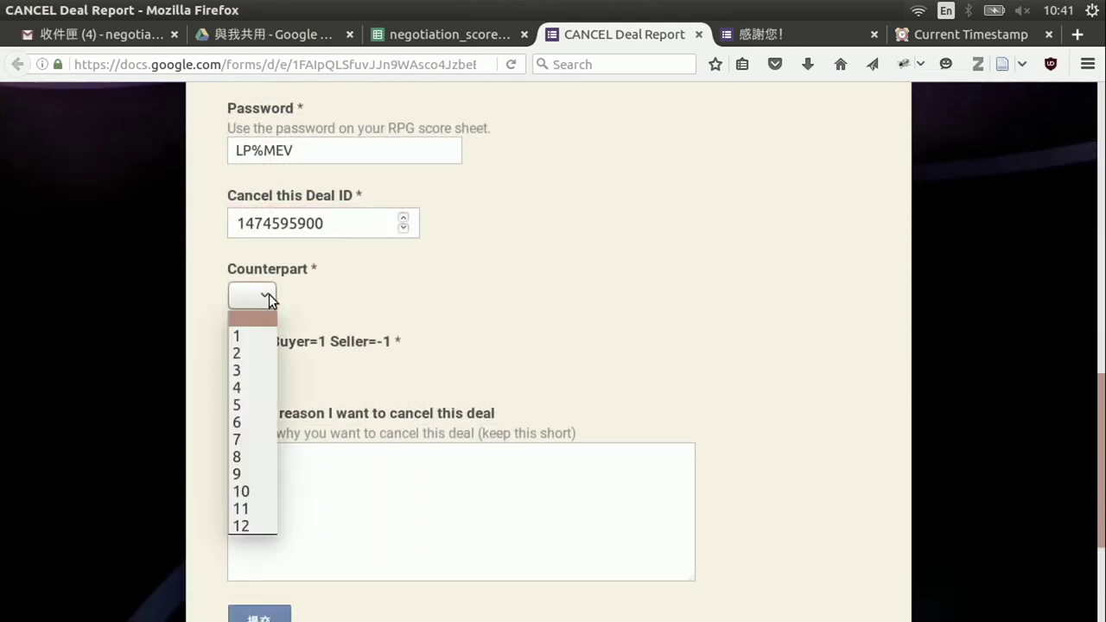
left_click(262, 356)
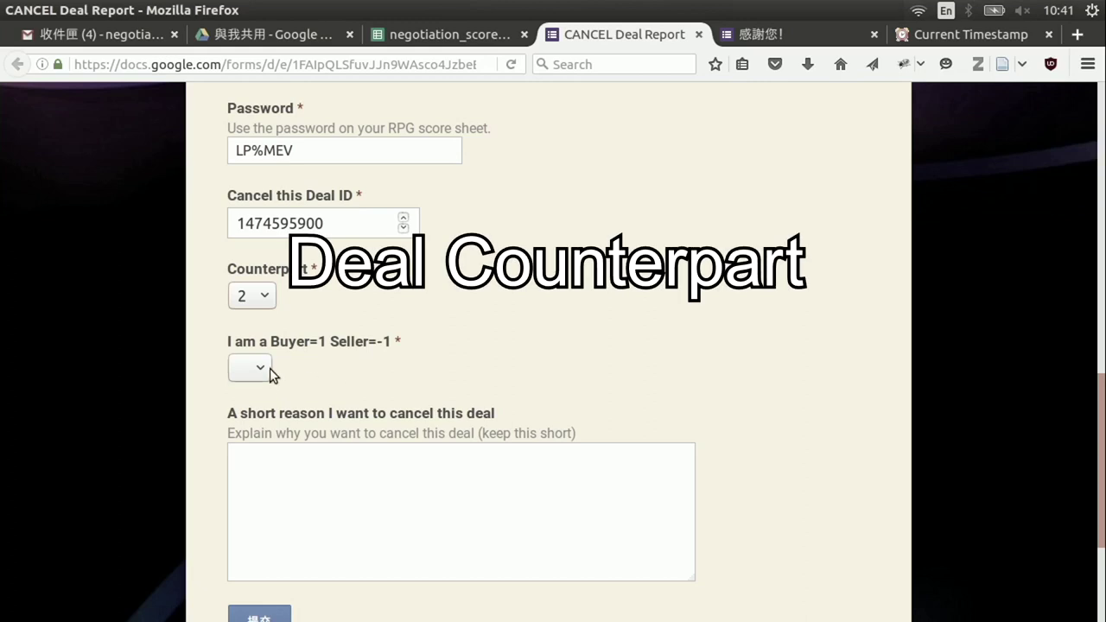
left_click(264, 371)
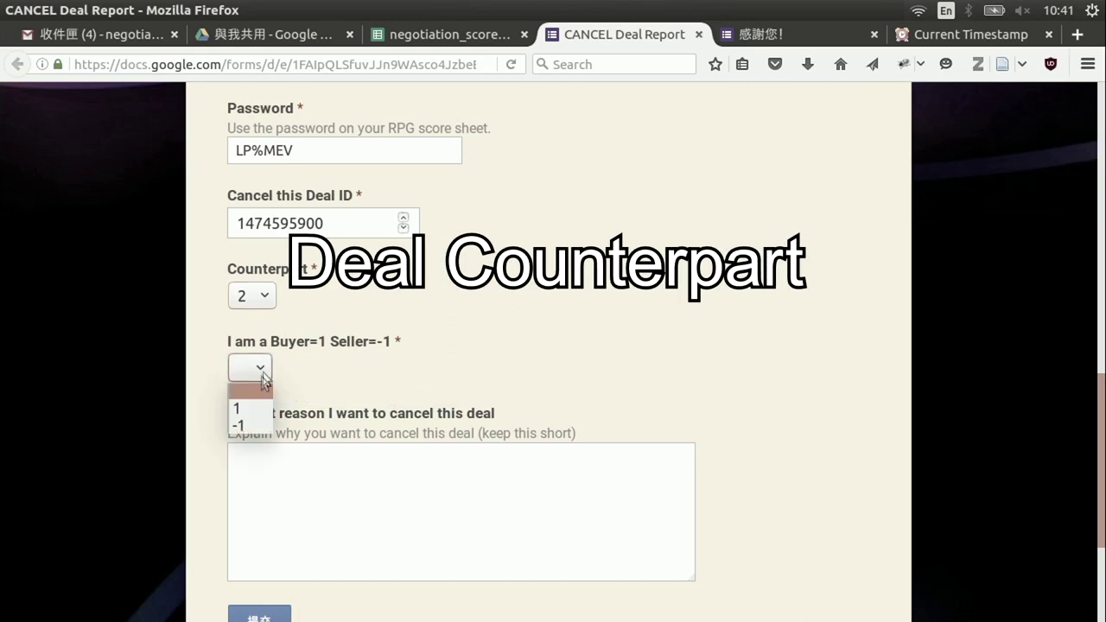
left_click(248, 422)
Step: Enter the cancel reason 'We found a better deal.'
left_click(486, 500)
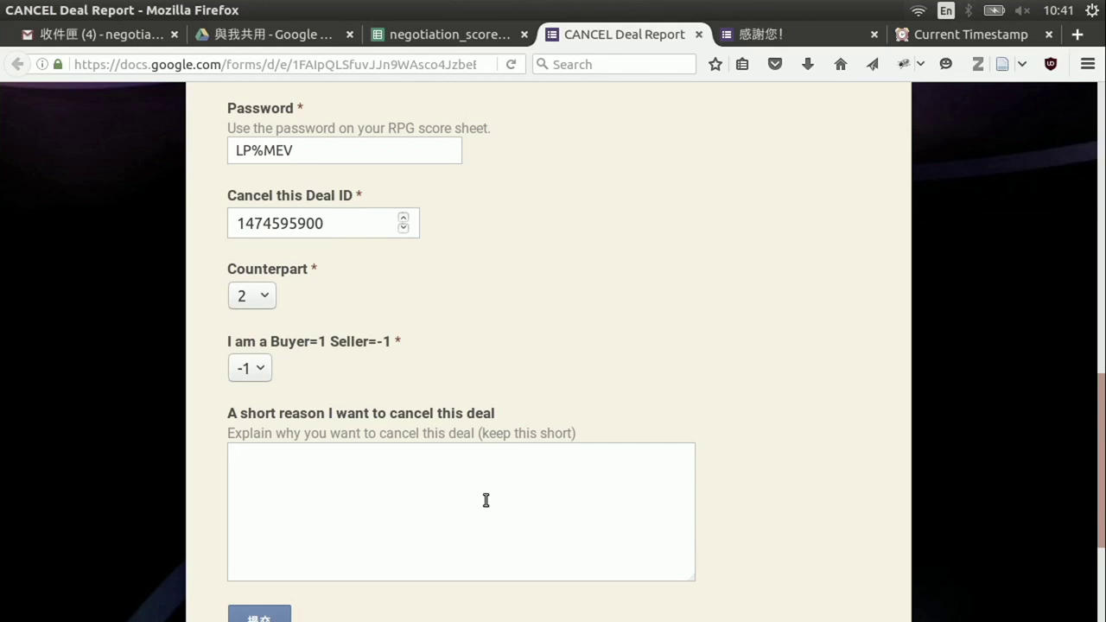
type("We found a better deal.")
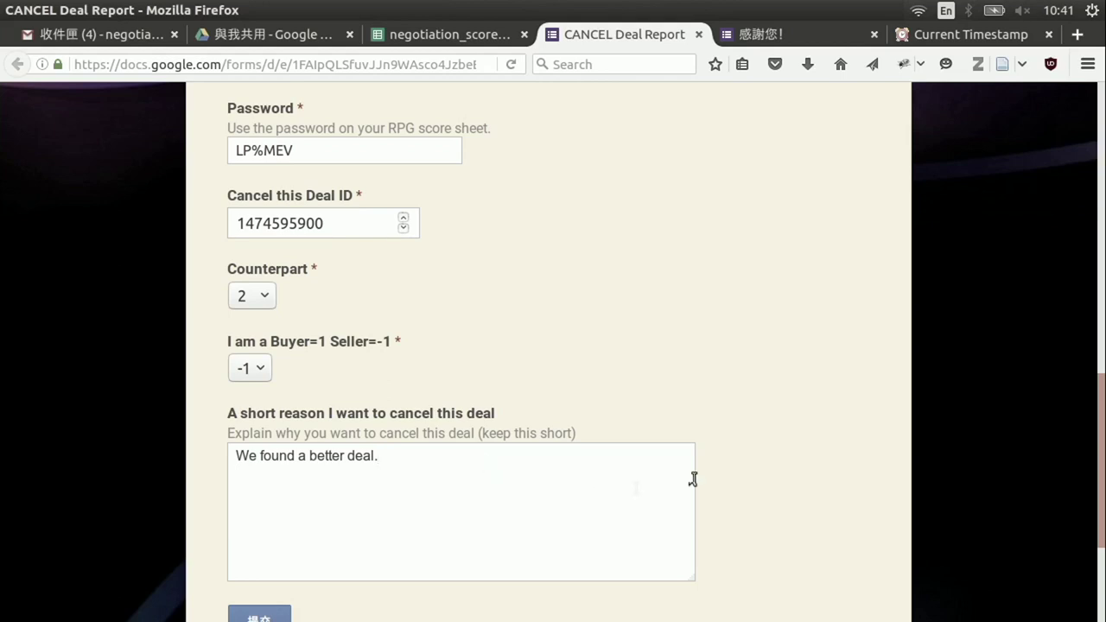
left_click_drag(1102, 403, 1097, 215)
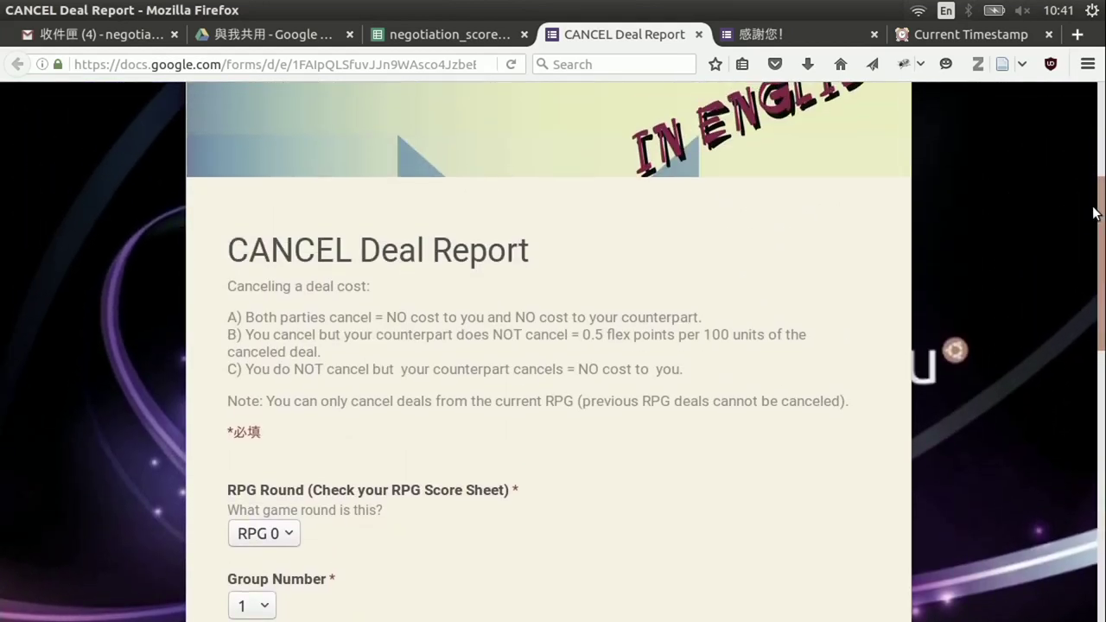
Step: Zoom in and review cancel-cost rules A–C, including 0.5 flex points per 100 units
key("ctrl+plus")
key("ctrl+plus")
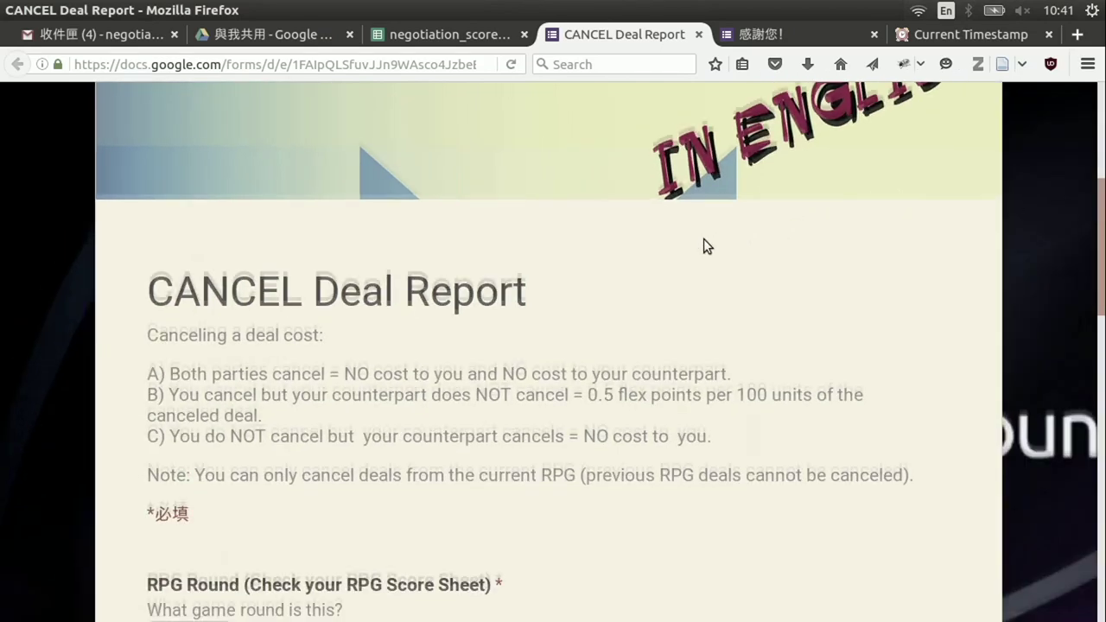
scroll(703, 239, "down", 3)
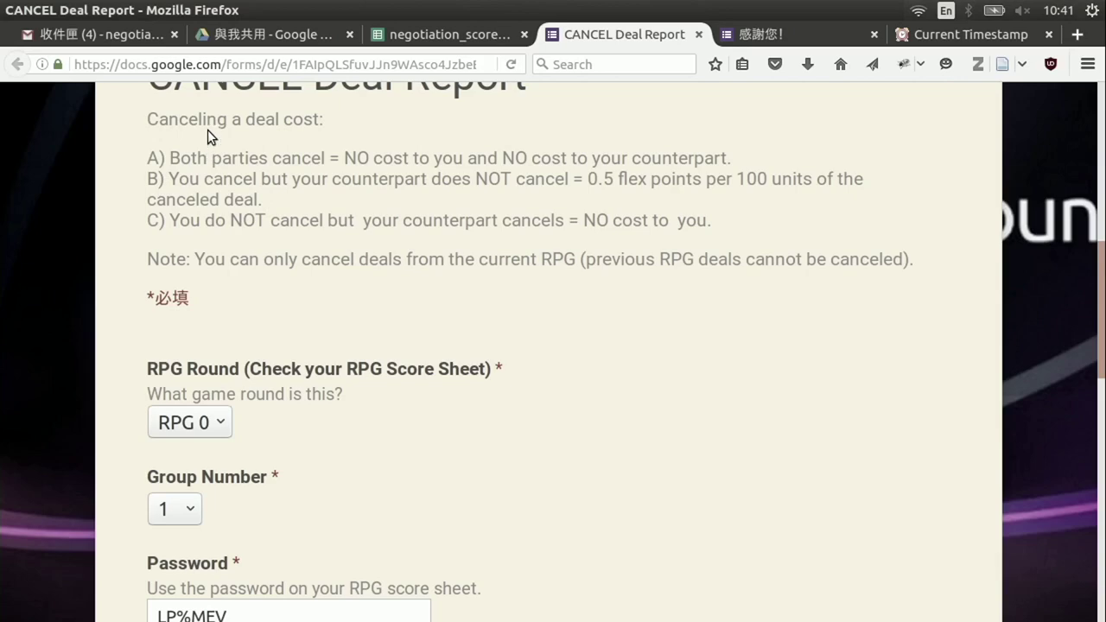
scroll(316, 227, "up", 3)
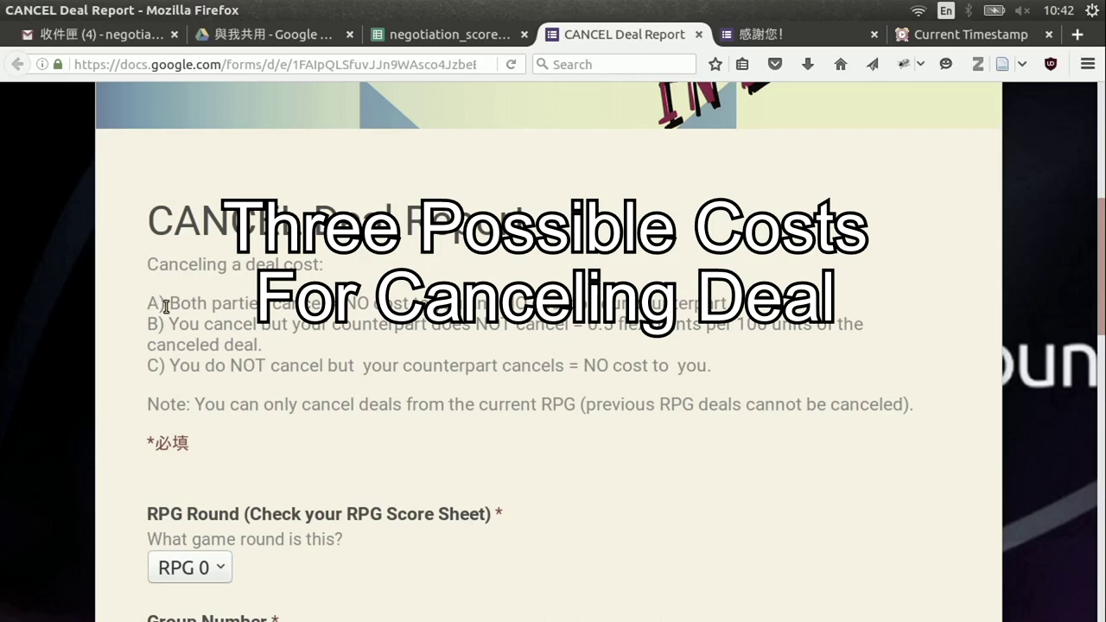
left_click_drag(180, 305, 742, 310)
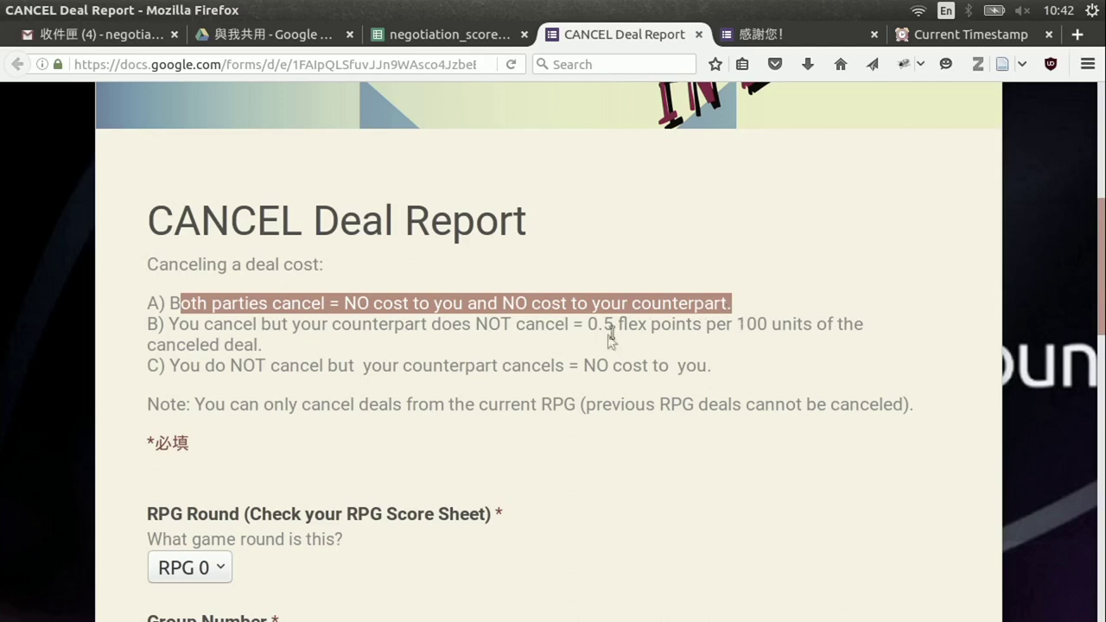
left_click_drag(175, 325, 581, 327)
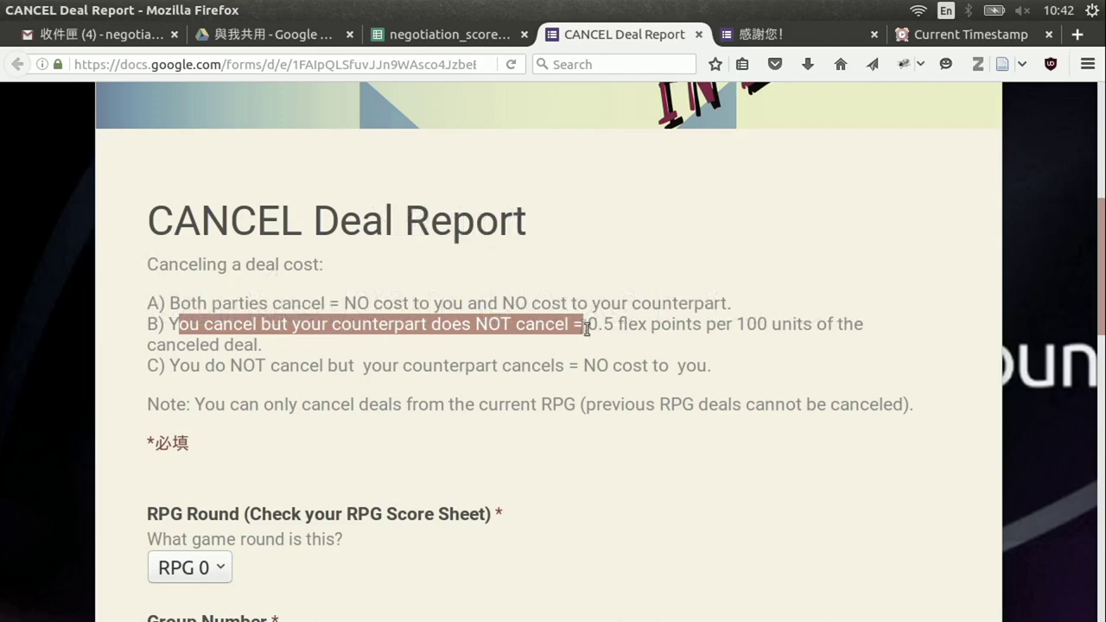
left_click(667, 330)
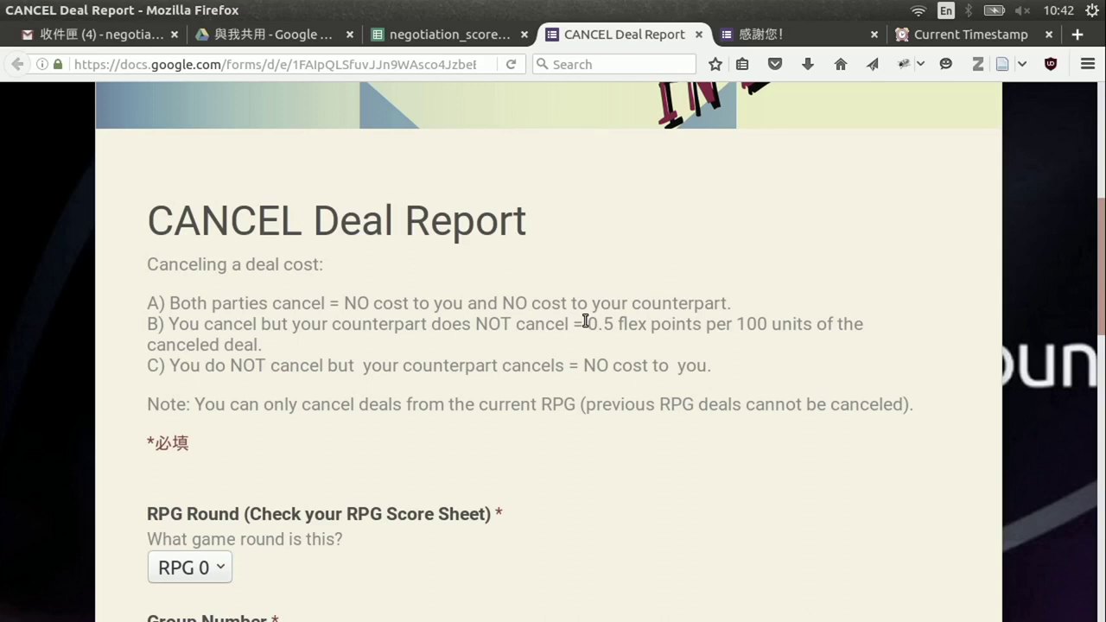
left_click_drag(585, 320, 818, 326)
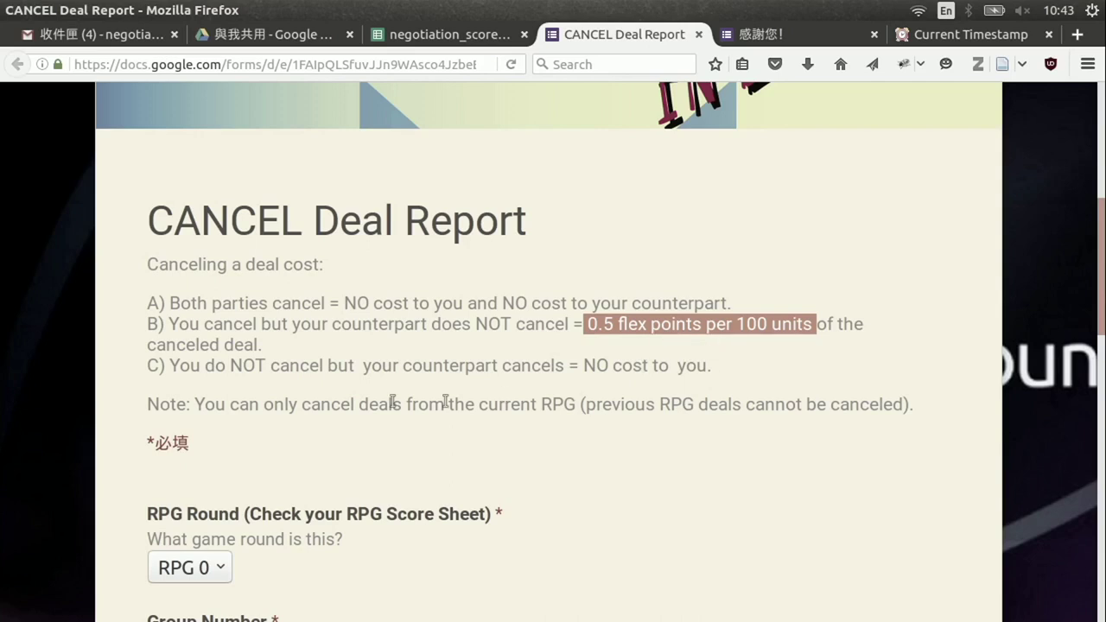
left_click(179, 367)
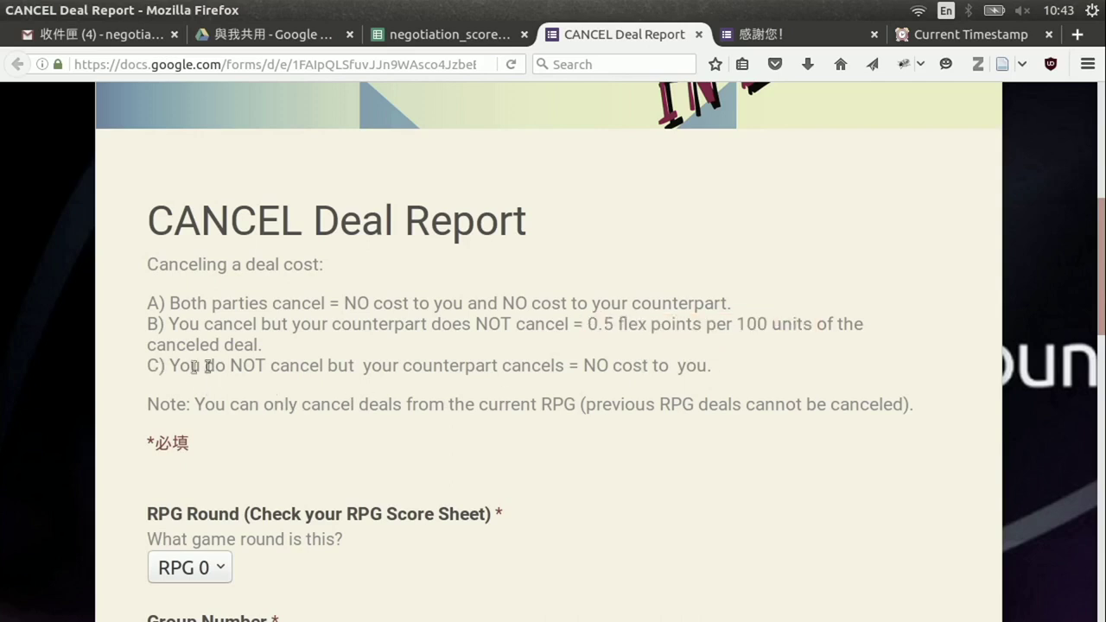
left_click_drag(234, 363, 723, 372)
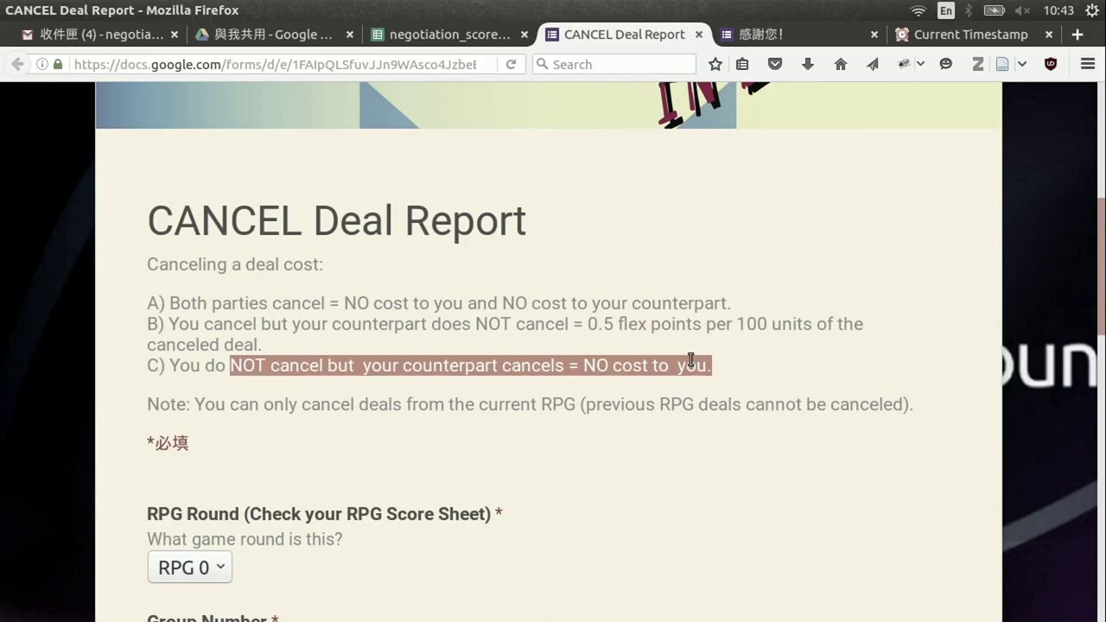
Step: Submit the CANCEL Deal Report and return to the negotiation_score spreadsheet
scroll(692, 360, "up", 2)
scroll(595, 278, "down", 13)
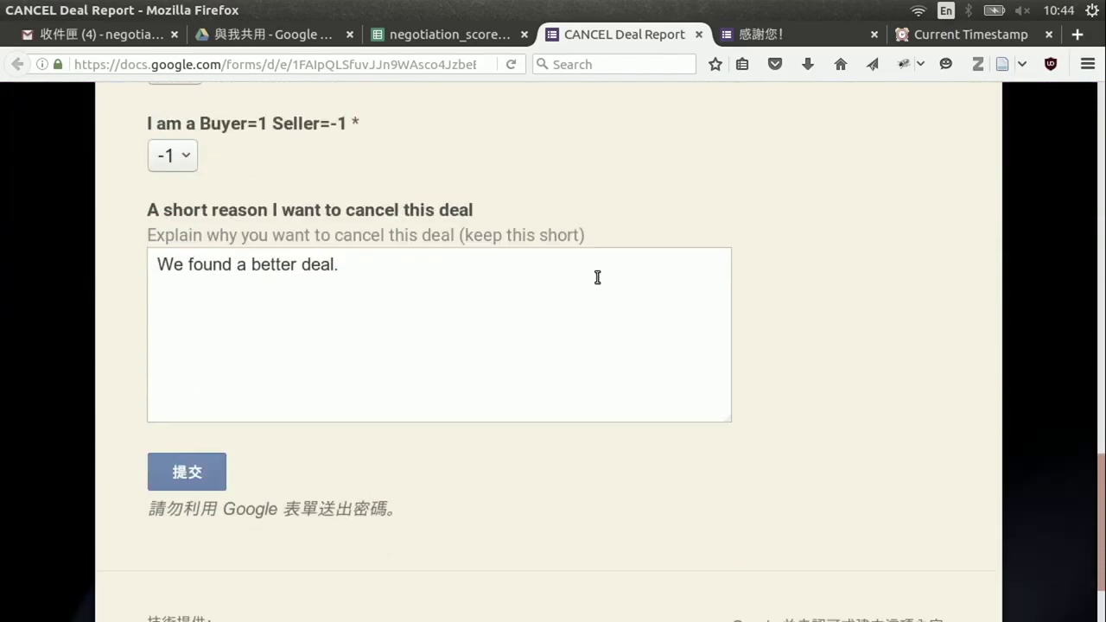
scroll(595, 278, "down", 2)
mouse_move(1105, 525)
left_mouse_down()
mouse_move(1105, 255)
mouse_move(1105, 522)
left_mouse_up()
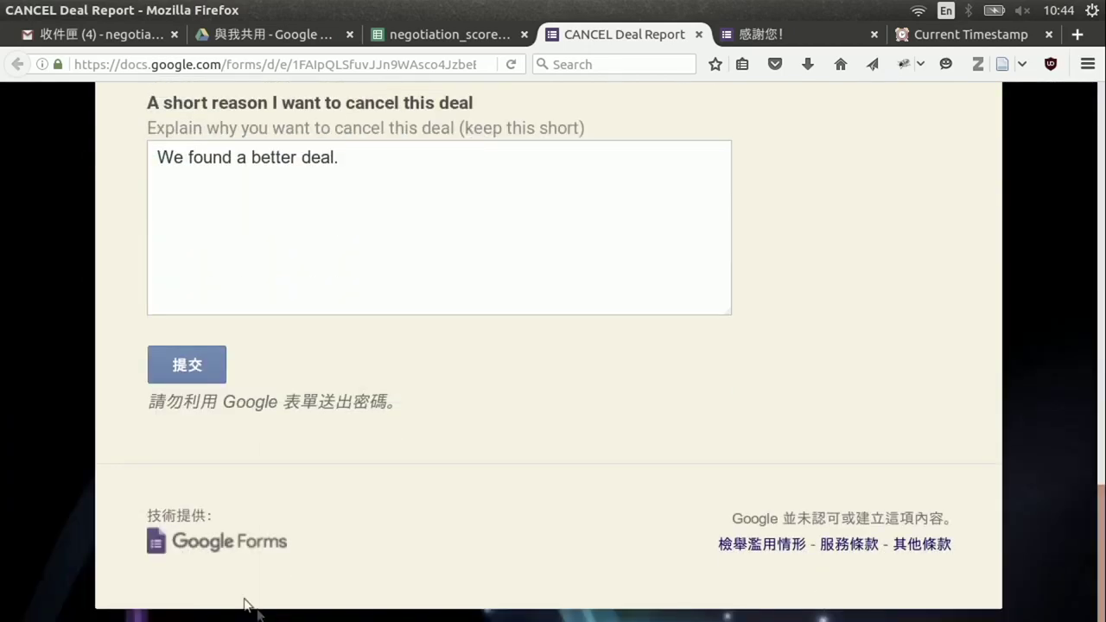
left_click(184, 369)
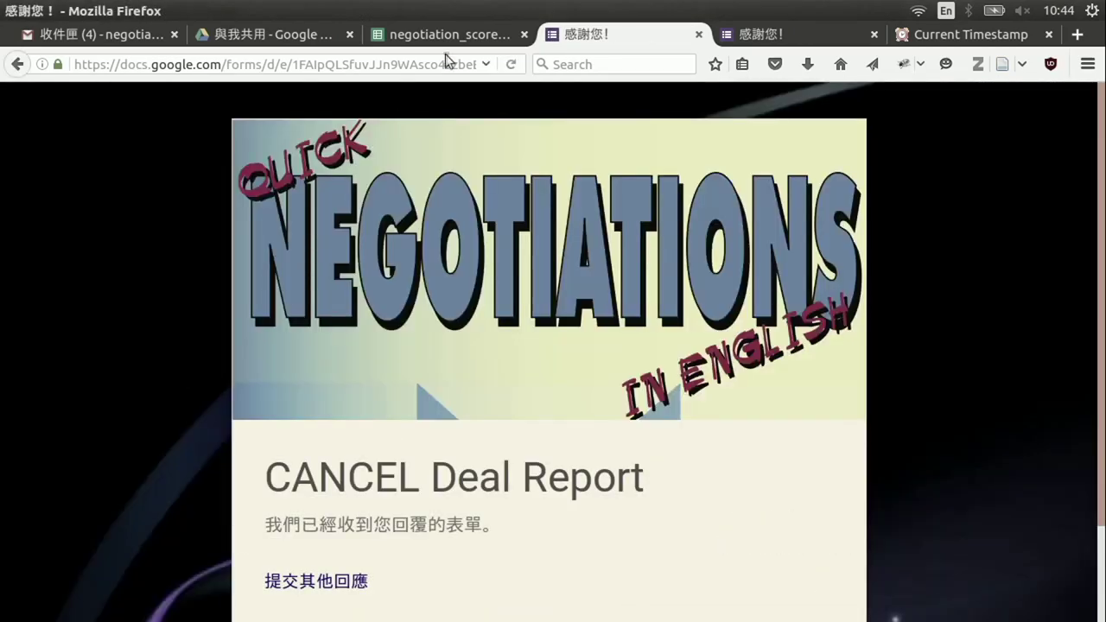
left_click(449, 34)
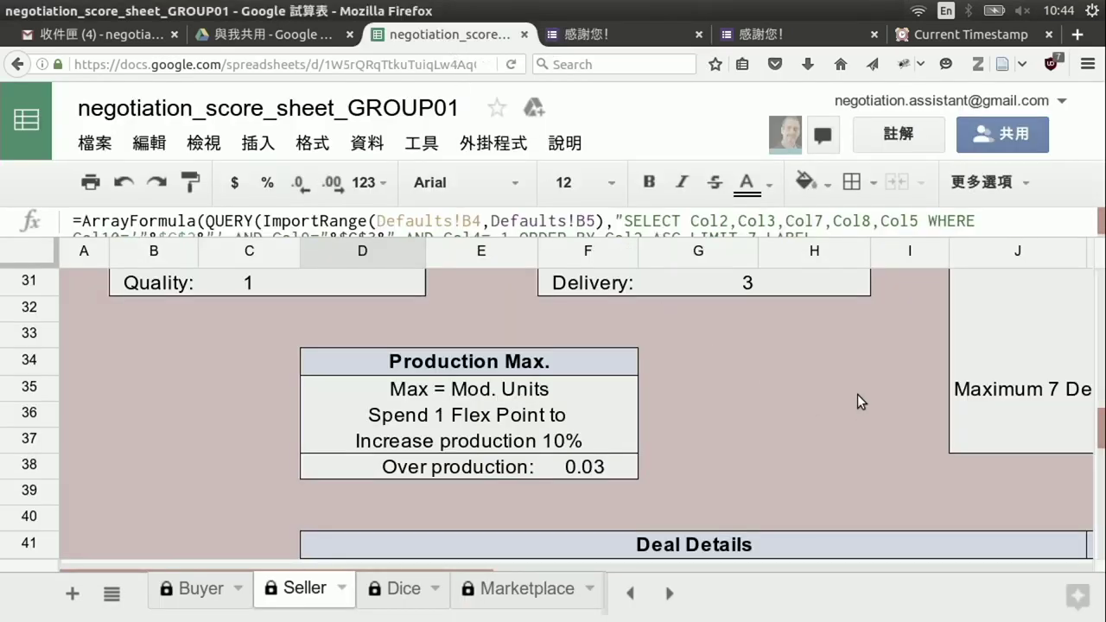
Step: Zoom out to Deal Details row 43 to see the cancelled 500-unit deal, its -2.5 fee and checks
key("ctrl+0")
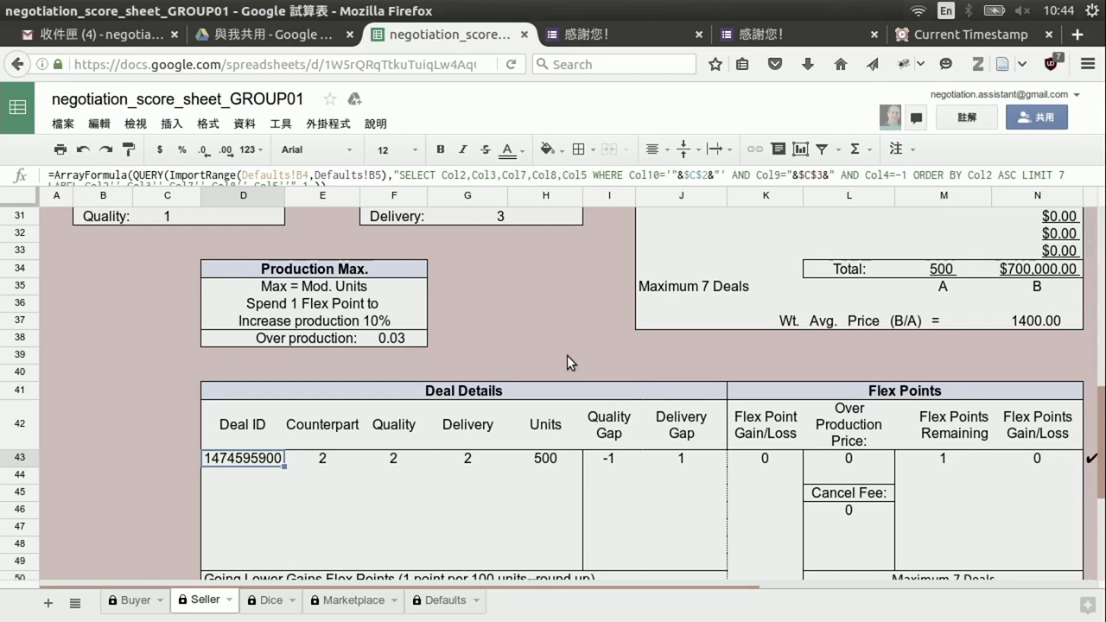
left_click(567, 361)
scroll(582, 388, "down", 3)
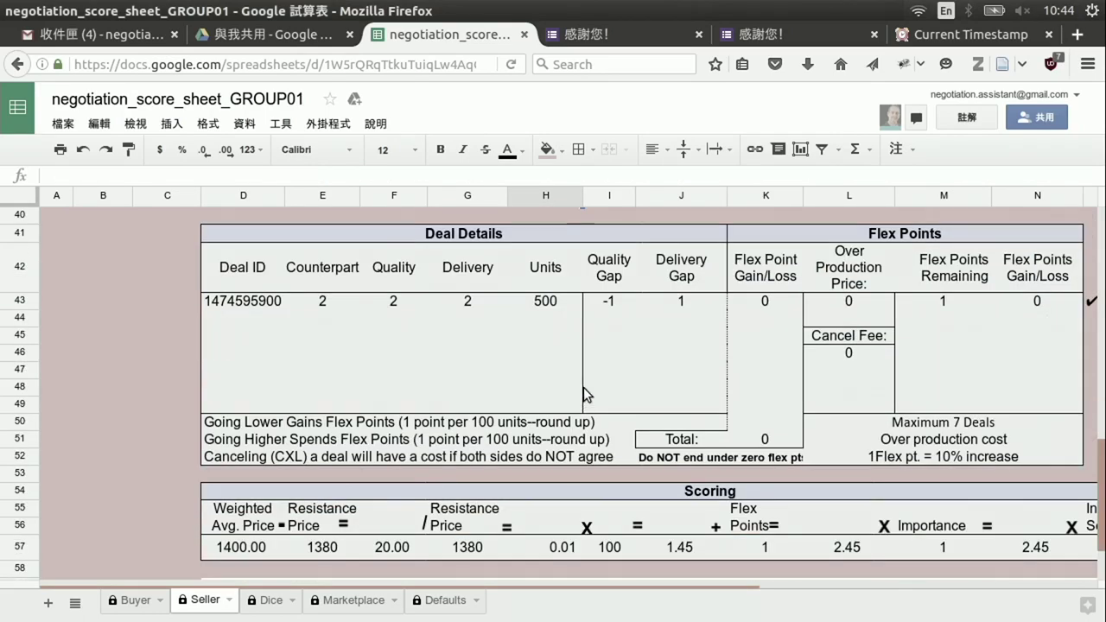
scroll(584, 391, "up", 5)
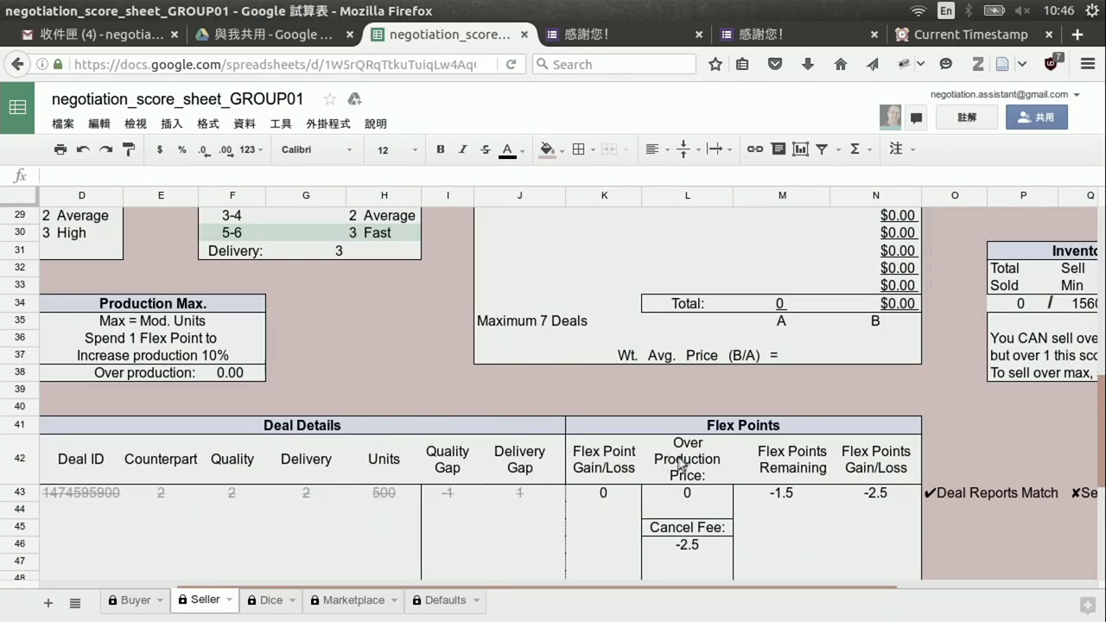
scroll(1103, 449, "up", 2)
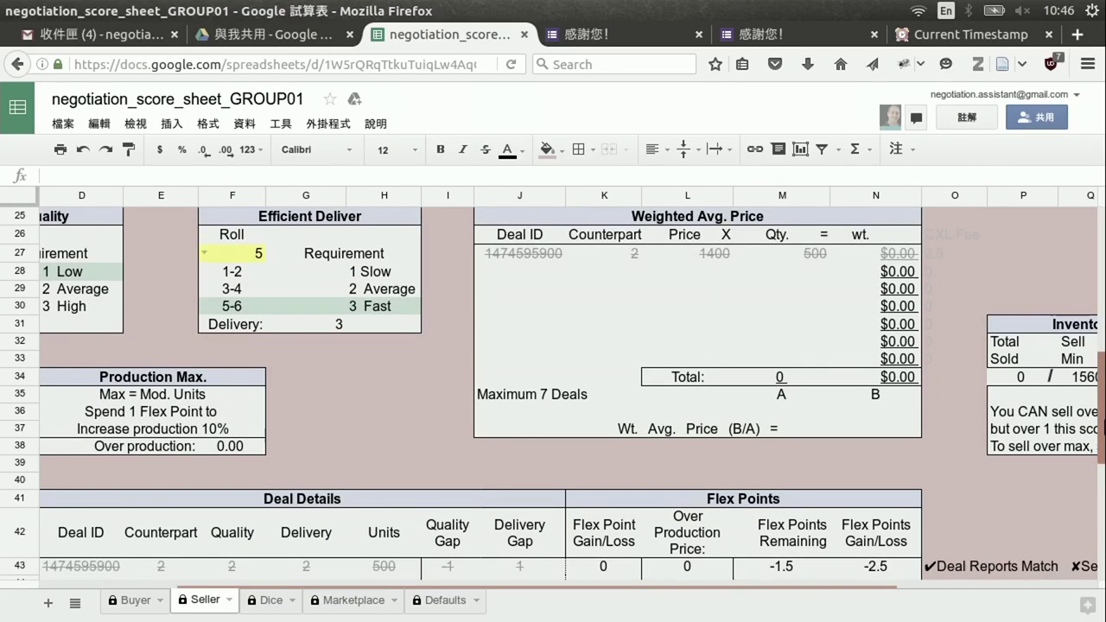
scroll(1103, 450, "up", 1)
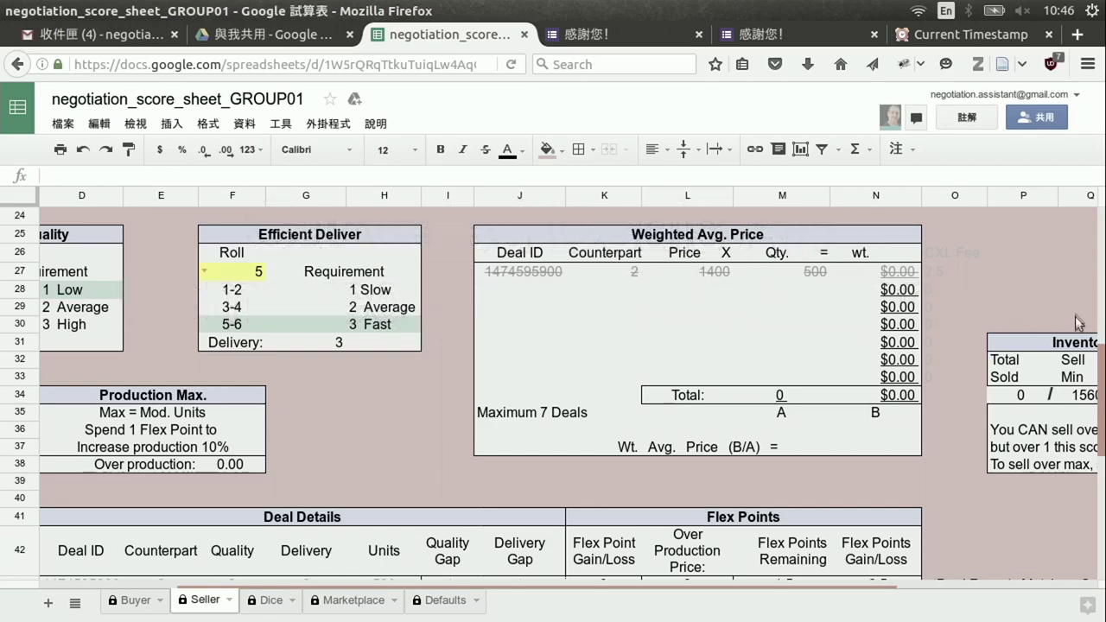
left_click_drag(1103, 356, 1098, 439)
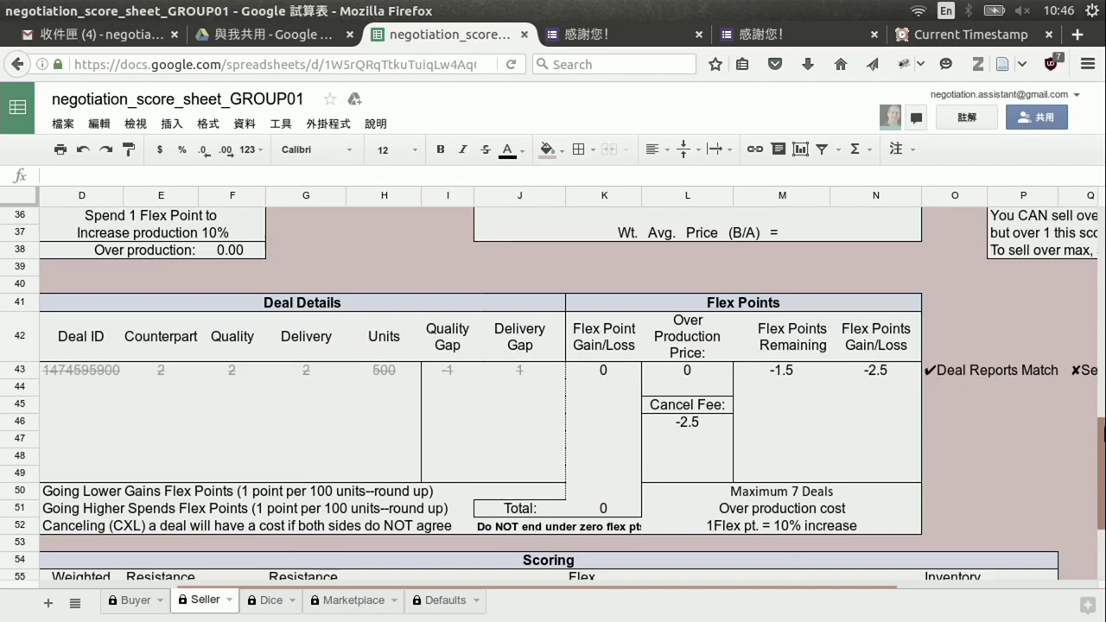
left_click_drag(892, 592, 789, 594)
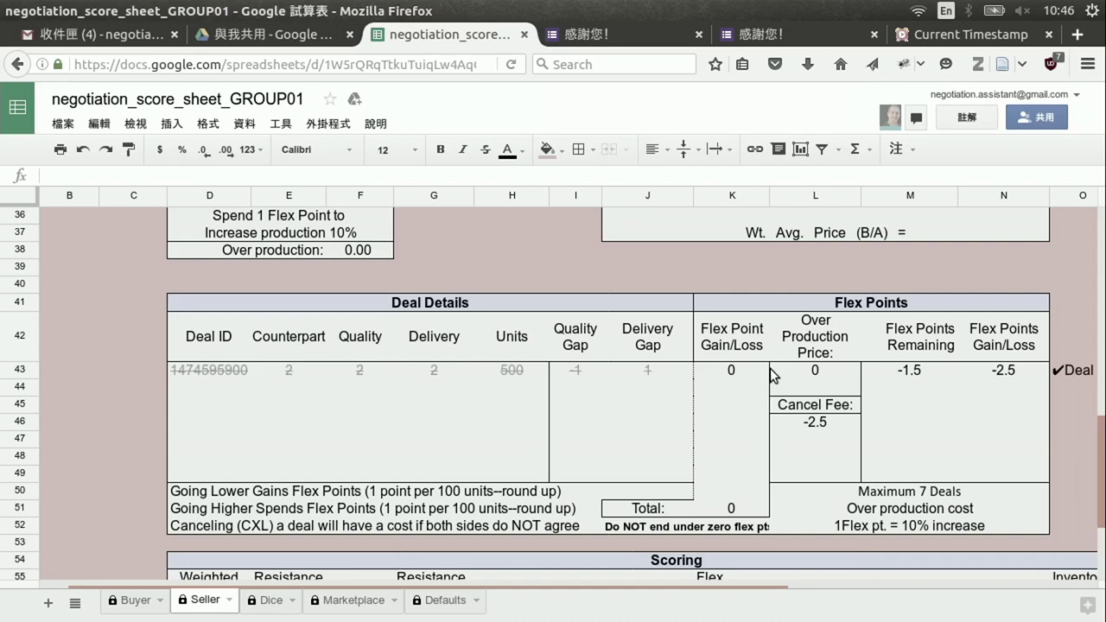
left_click_drag(739, 590, 878, 577)
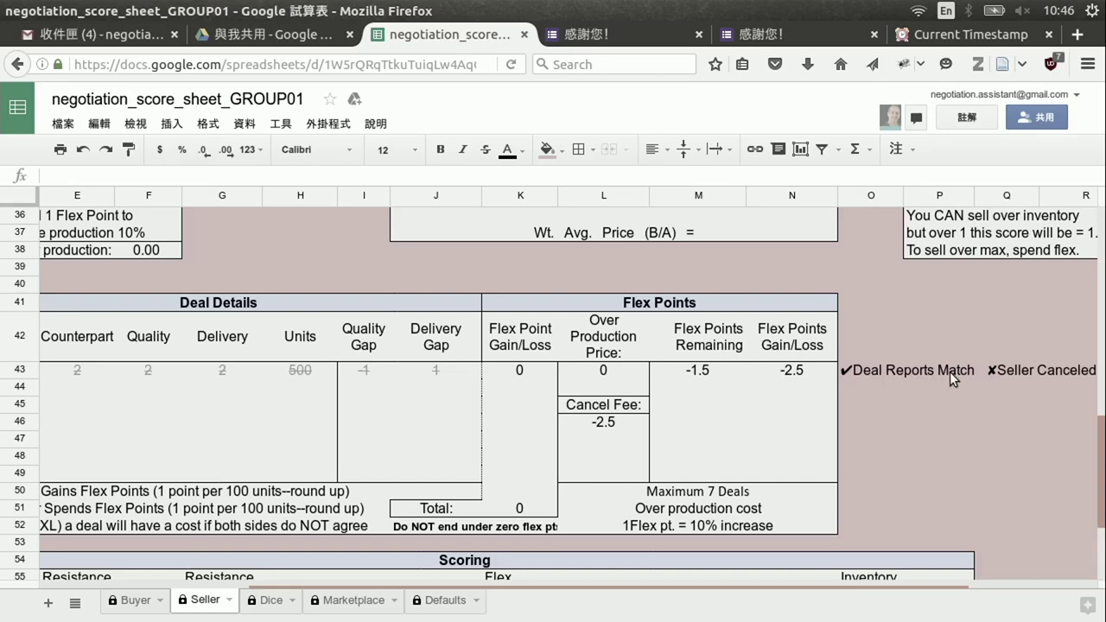
left_click_drag(881, 586, 1013, 588)
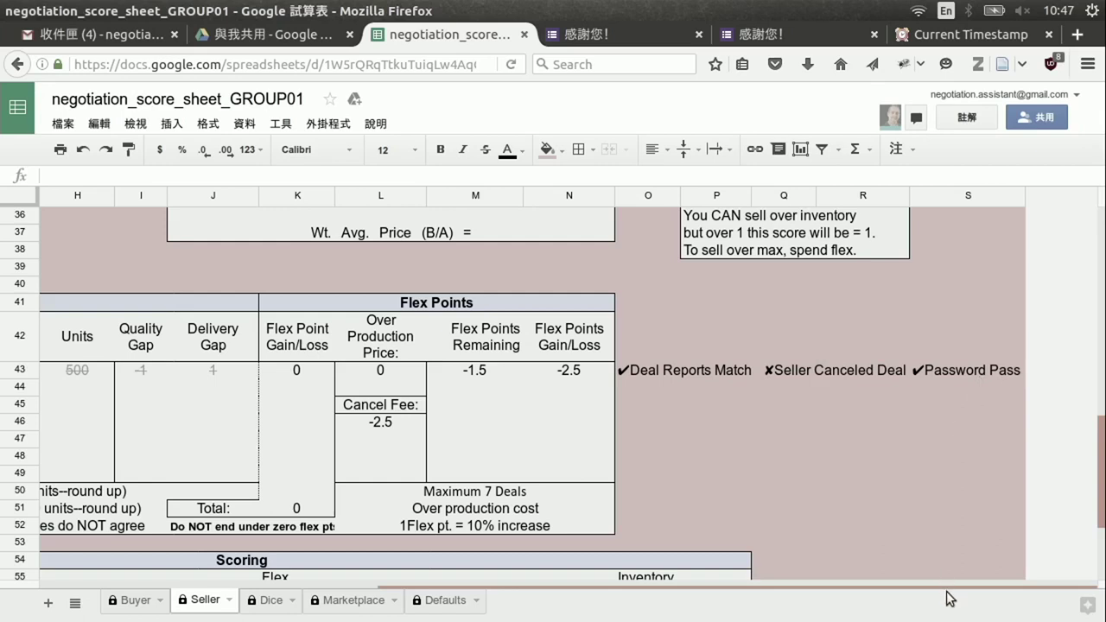
Step: Inspect the Cancel Fee formula in L46, then switch desktops to the GROUP02 sheet
left_click_drag(927, 587, 861, 587)
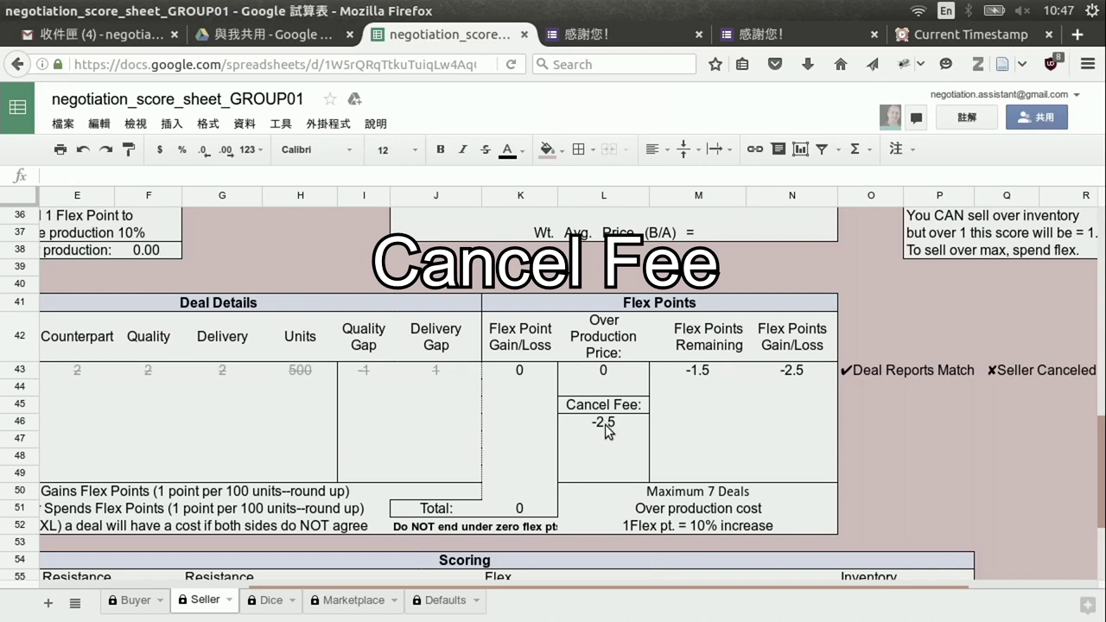
left_click(608, 430)
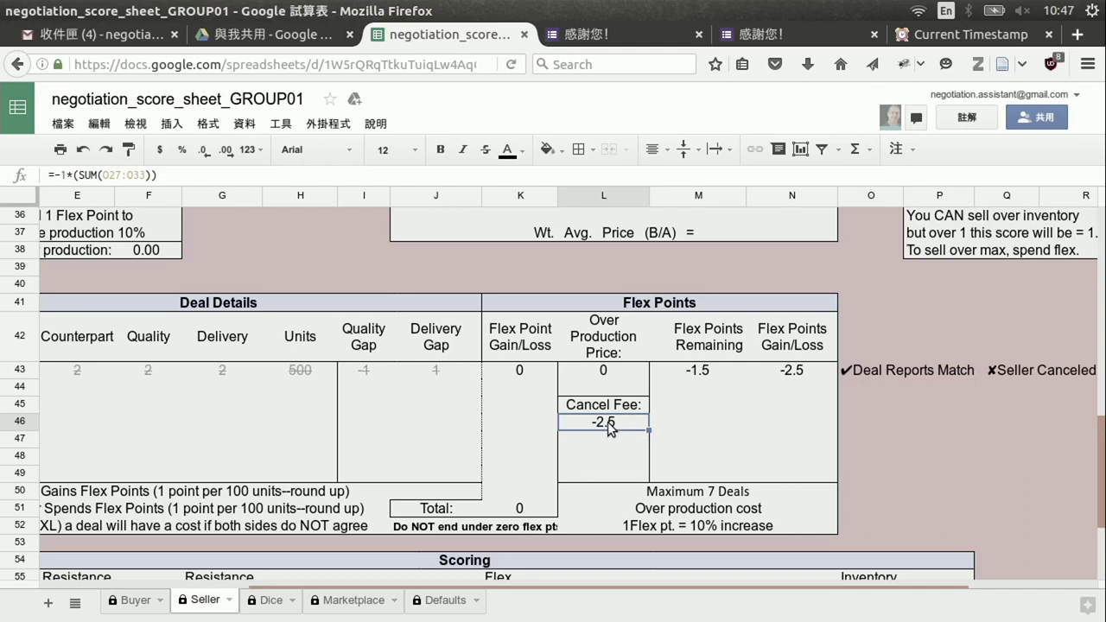
key("ctrl+alt+Down")
key("ctrl+alt+Up")
key("ctrl+alt+Right")
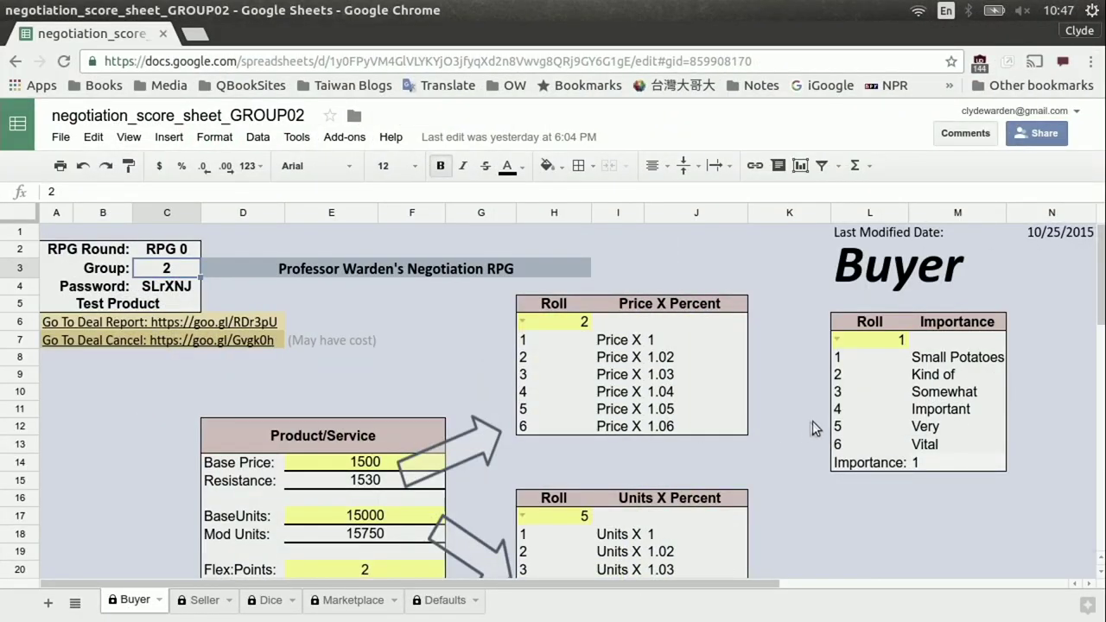
Step: Check GROUP02's struck-through 500-unit deal with 0 cancel fee, then switch to the GROUP01 window
left_click_drag(1103, 261, 1103, 379)
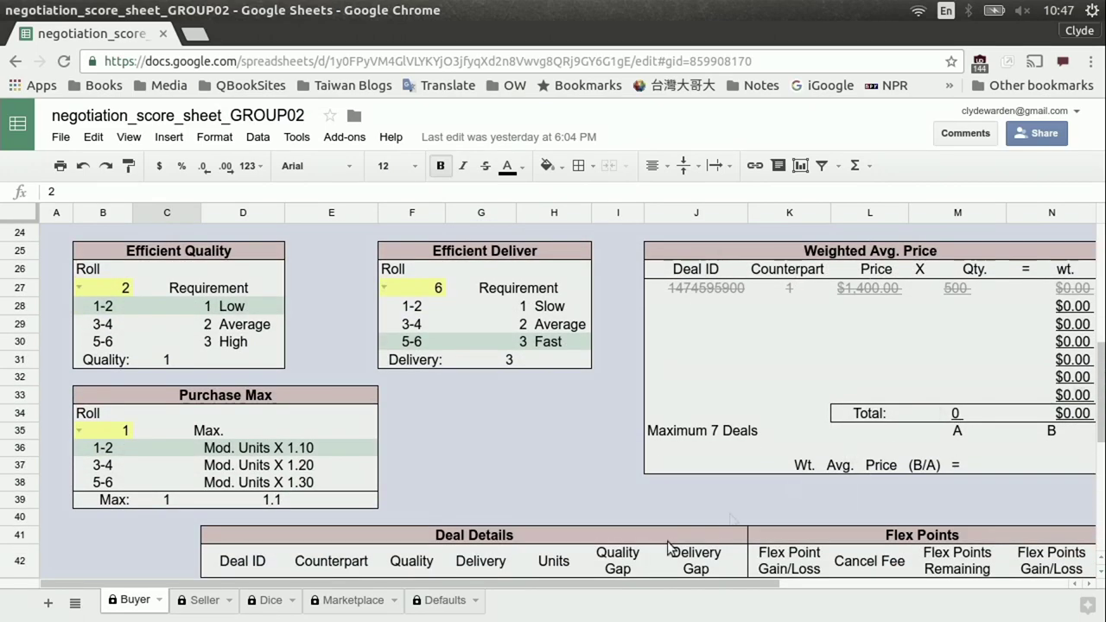
left_click_drag(534, 587, 623, 586)
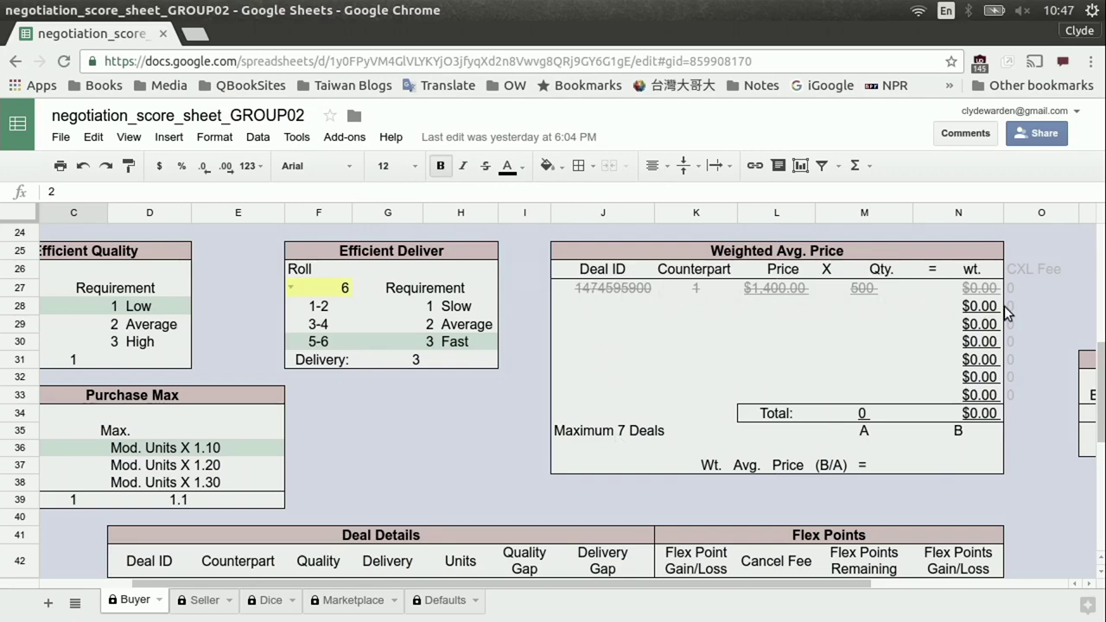
left_click_drag(1104, 337, 1103, 426)
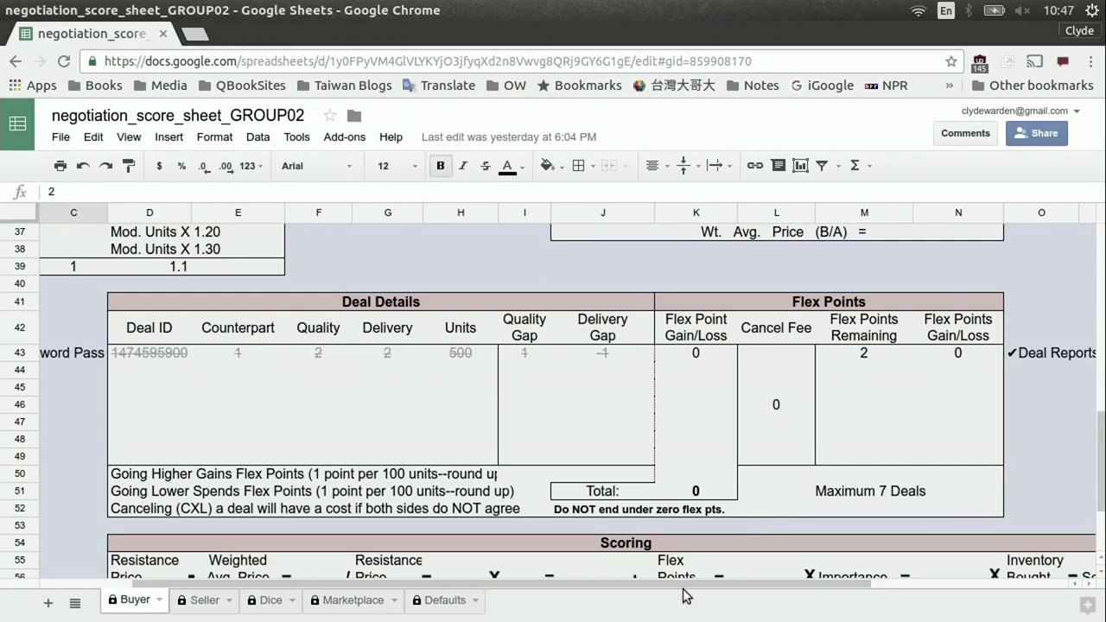
left_click_drag(629, 591, 566, 591)
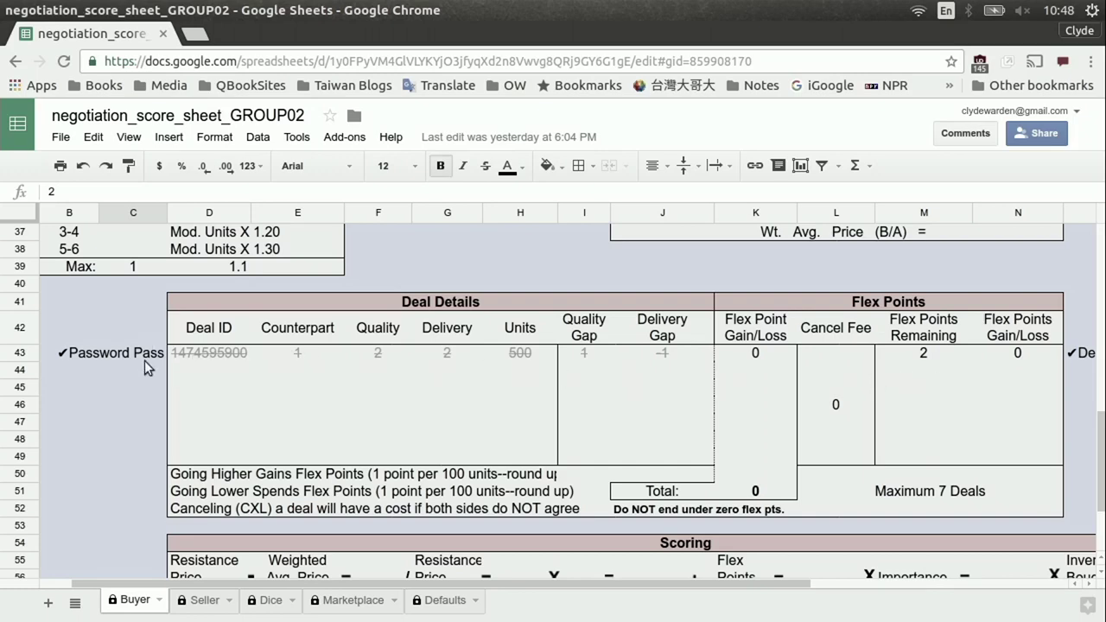
left_click_drag(550, 592, 797, 585)
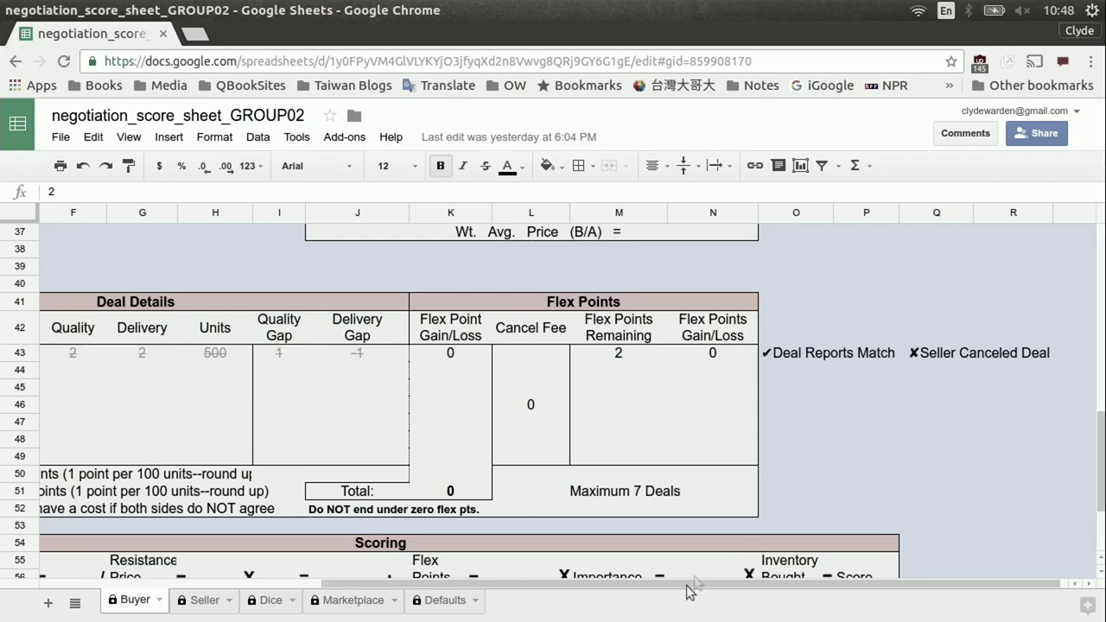
left_click_drag(716, 591, 514, 582)
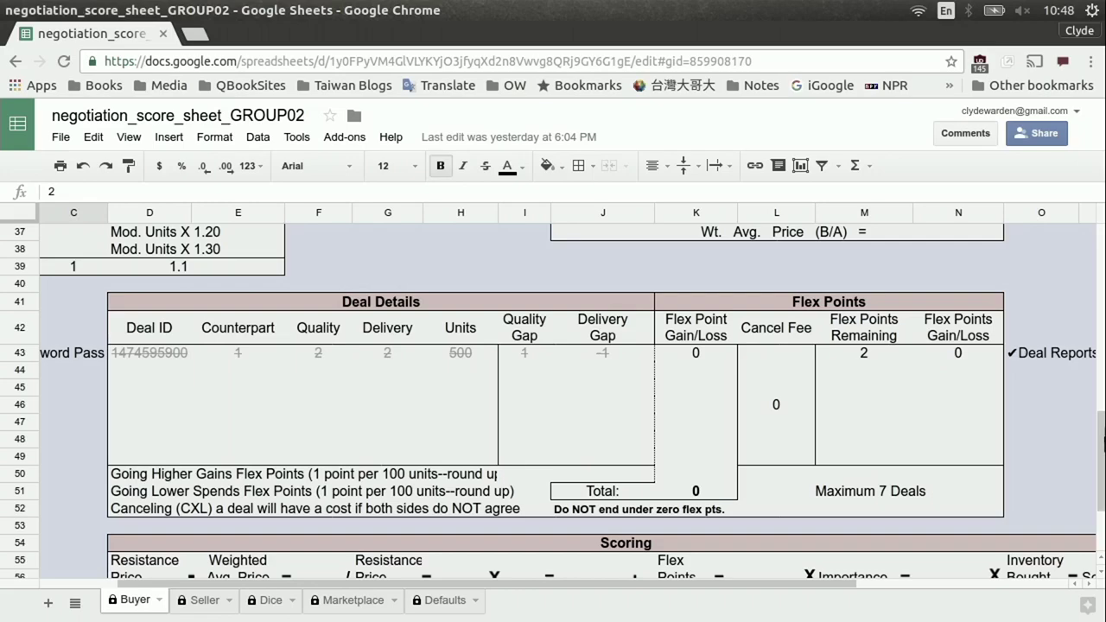
scroll(1103, 443, "up", 3)
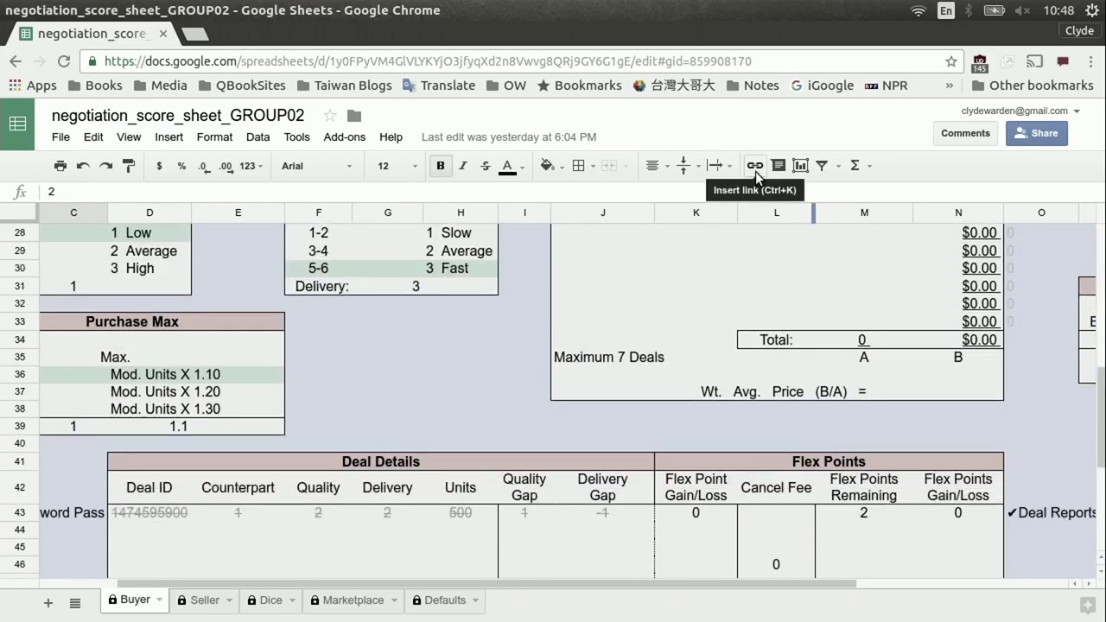
key("alt+Tab")
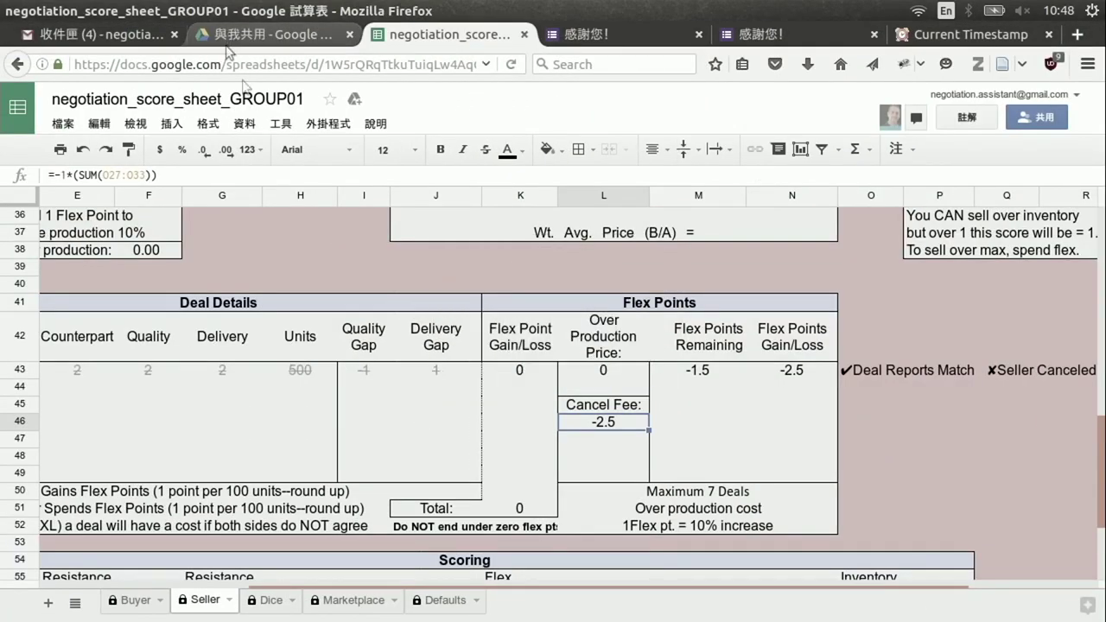
Step: Confirm the GROUP01 title, scroll up to row 25 and check the formula in cell O27
double_click(268, 99)
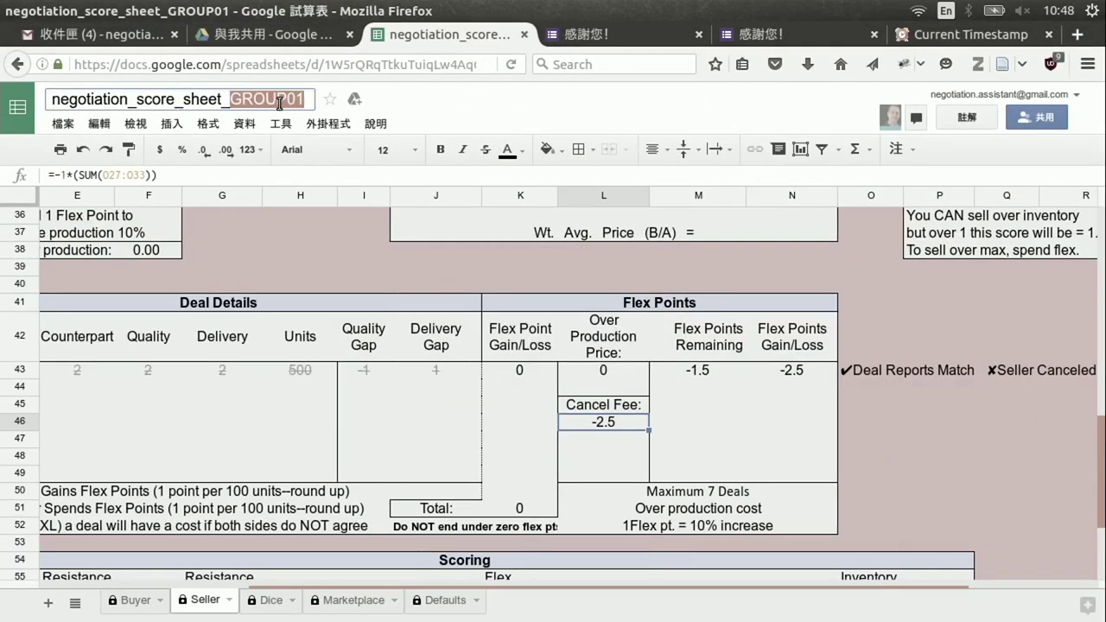
left_click(893, 290)
scroll(1101, 440, "up", 2)
scroll(1101, 424, "up", 2)
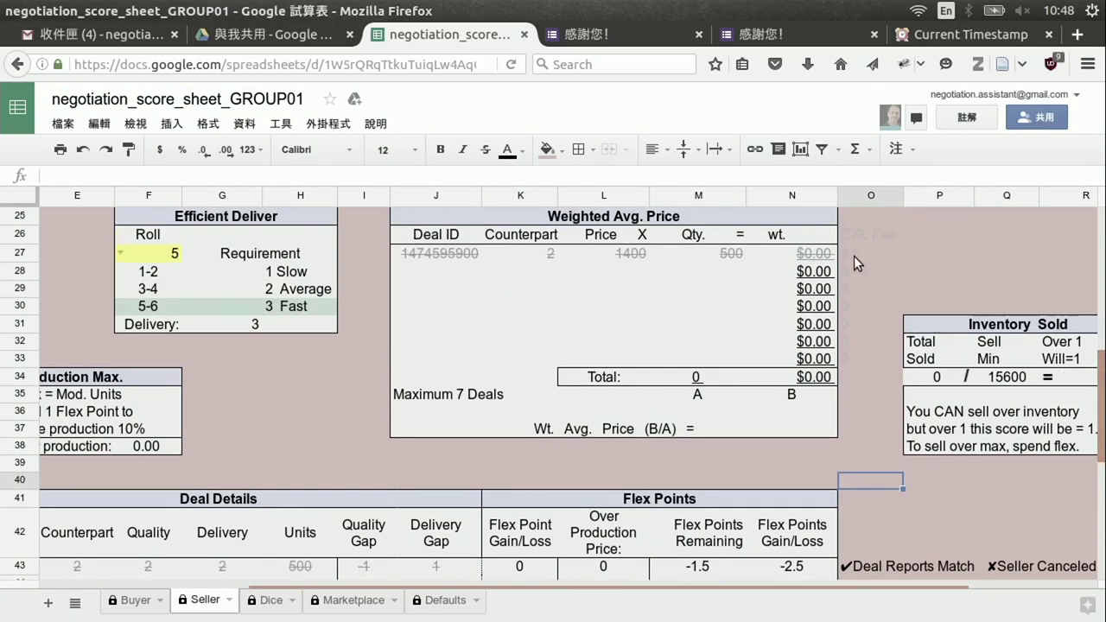
left_click(859, 257)
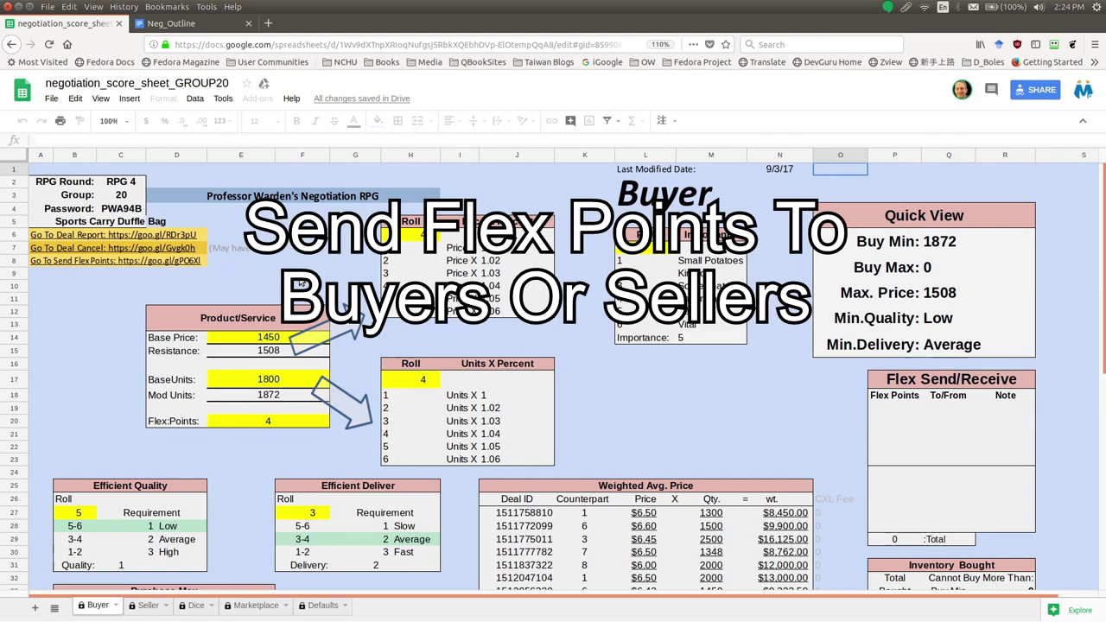
Step: Zoom the GROUP20 Buyer sheet to 200% and highlight the Go To Send Flex Points link
key("ctrl+plus")
key("ctrl+plus")
key("ctrl+plus")
key("ctrl+plus")
key("ctrl+plus")
key("ctrl+plus")
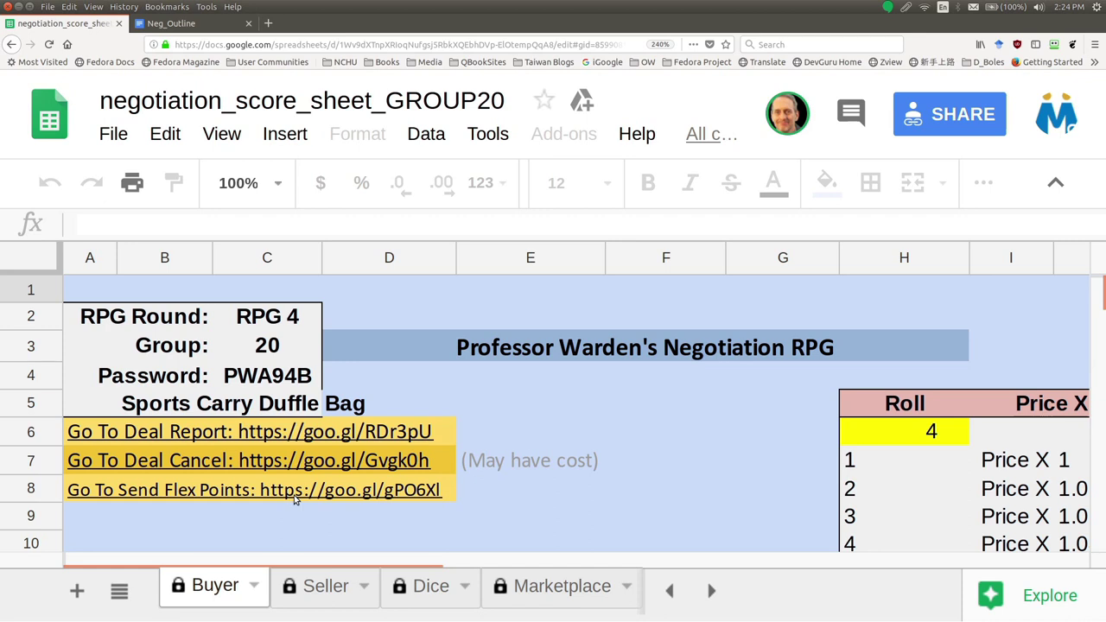
mouse_move(294, 500)
left_mouse_down()
mouse_move(356, 281)
mouse_move(354, 393)
mouse_move(280, 442)
mouse_move(419, 471)
mouse_move(337, 432)
left_mouse_up()
key("shift+F9")
left_click_drag(118, 509, 270, 513)
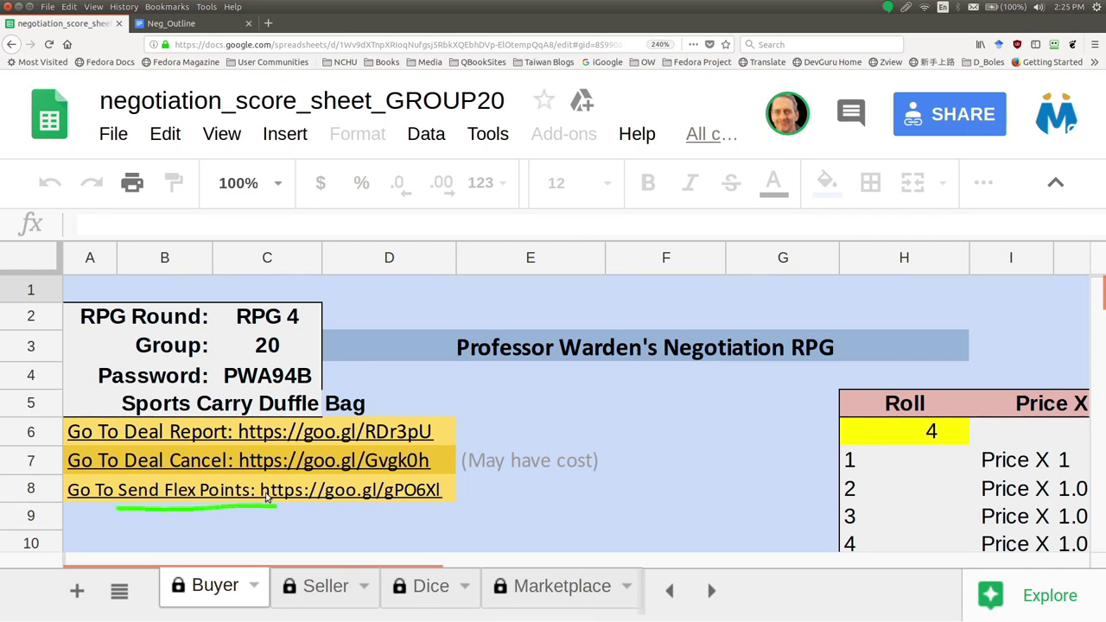
key("ctrl+0")
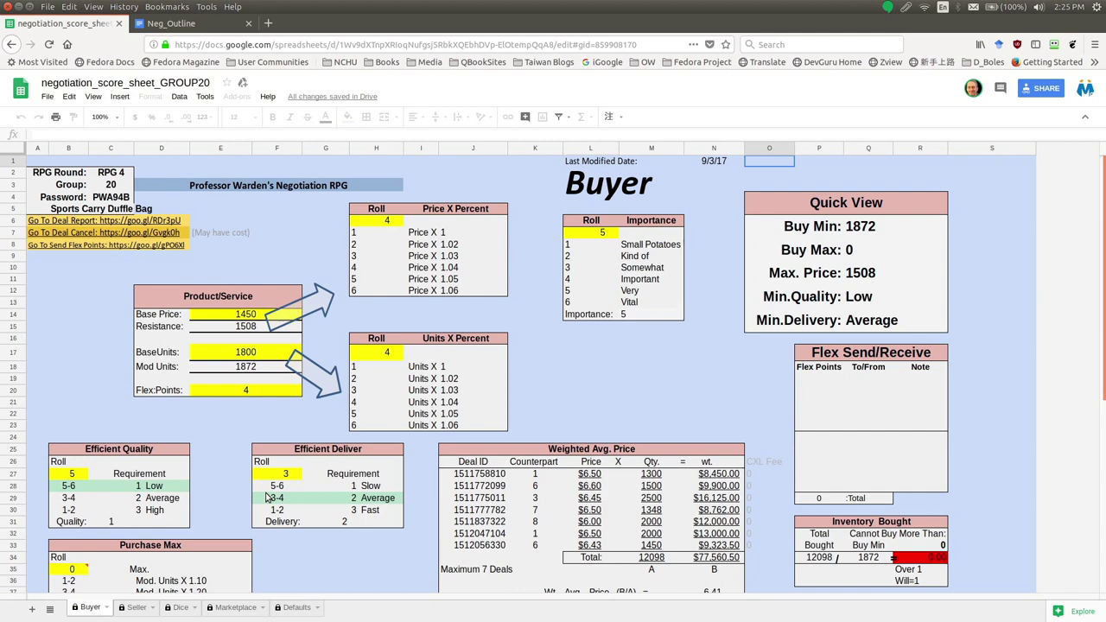
key("ctrl+plus")
key("ctrl+plus")
key("ctrl+plus")
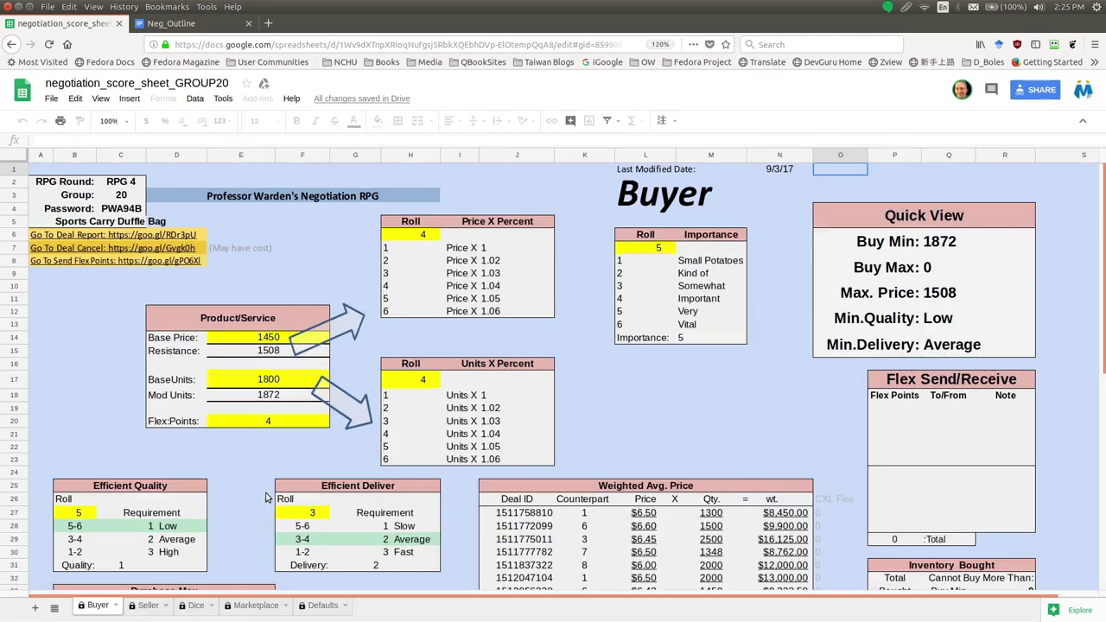
key("ctrl+plus")
key("ctrl+plus")
key("ctrl+plus")
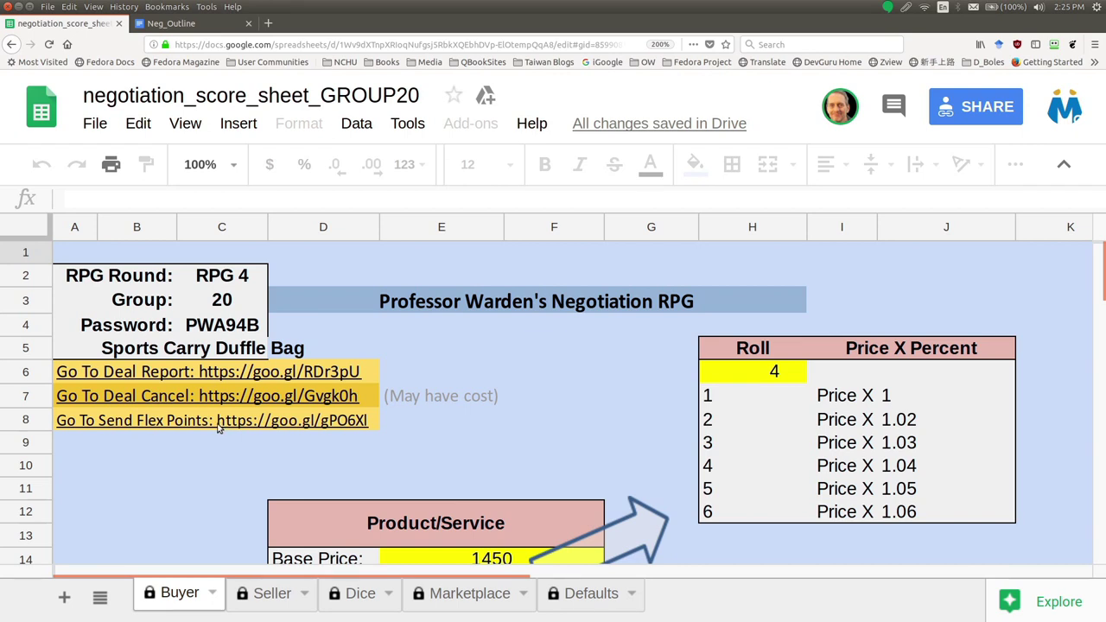
Step: Select cell A8 and follow its Send Flex Points link to the form in a new tab
left_click(167, 429)
left_click(263, 422)
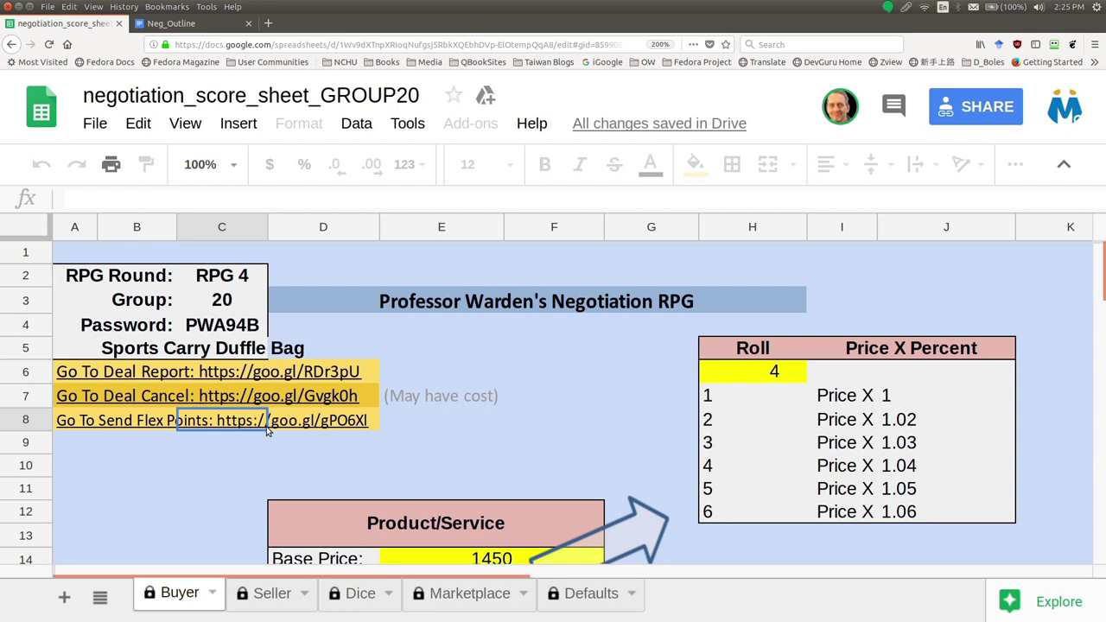
left_click(109, 429)
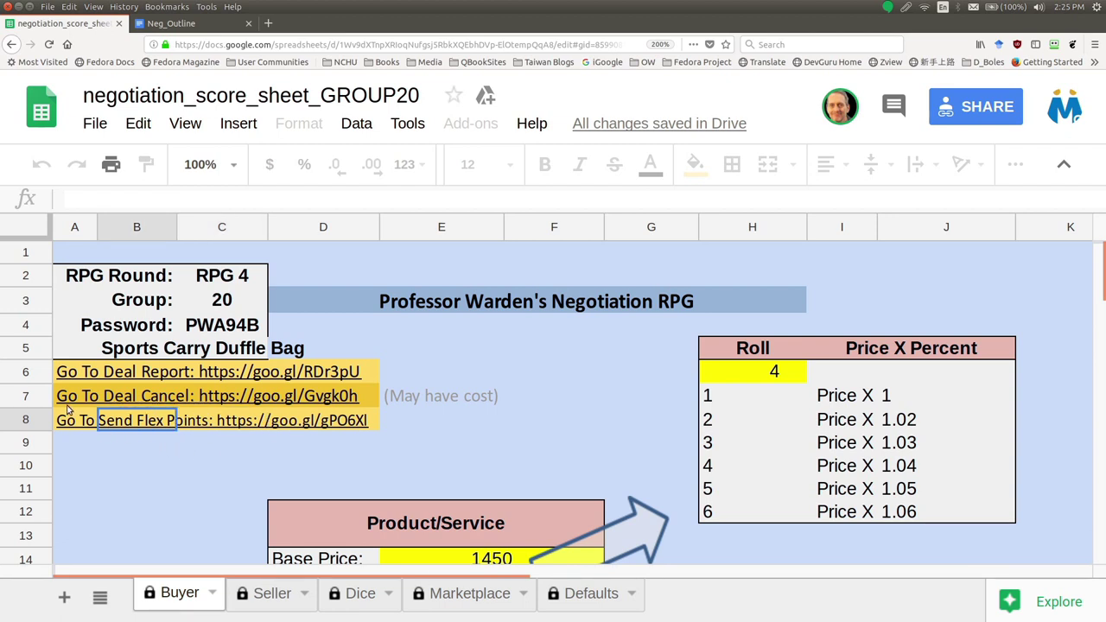
left_click(71, 422)
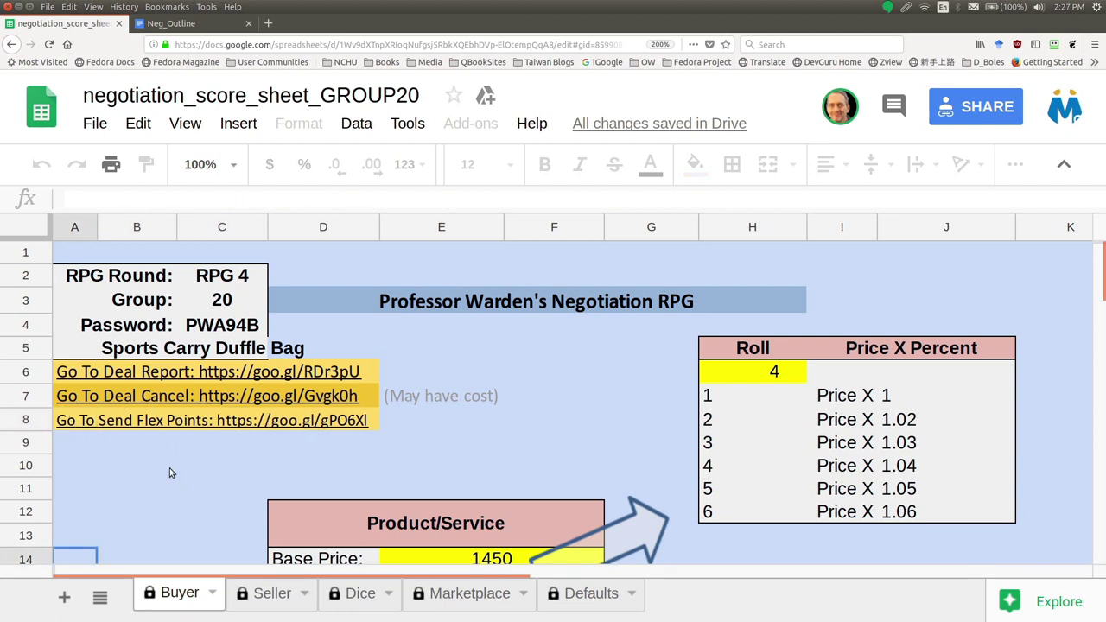
mouse_move(189, 426)
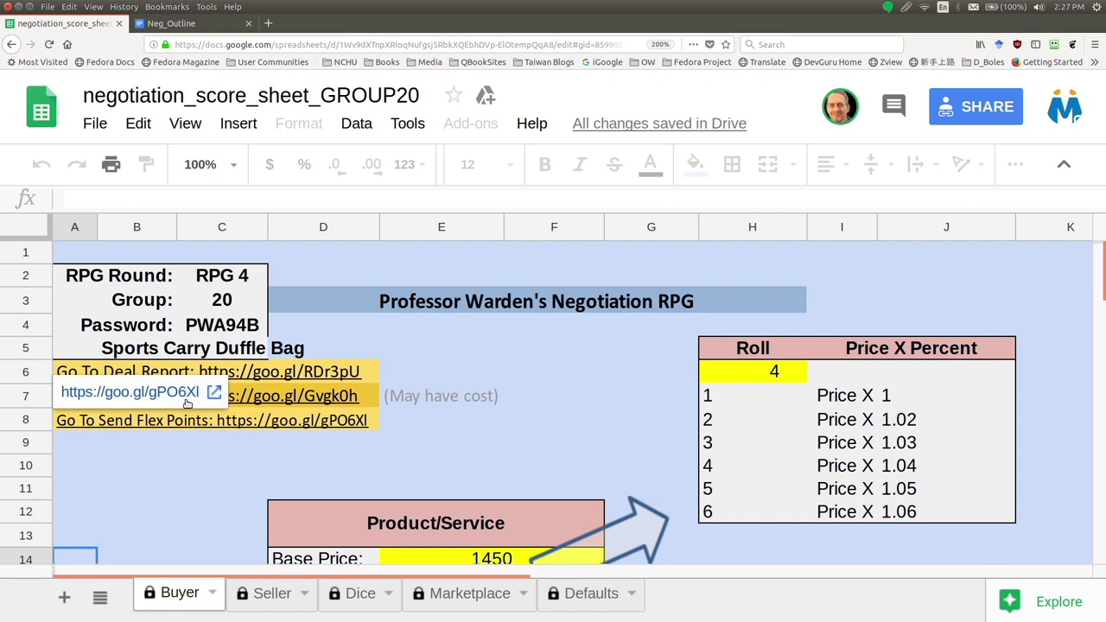
left_click(179, 393)
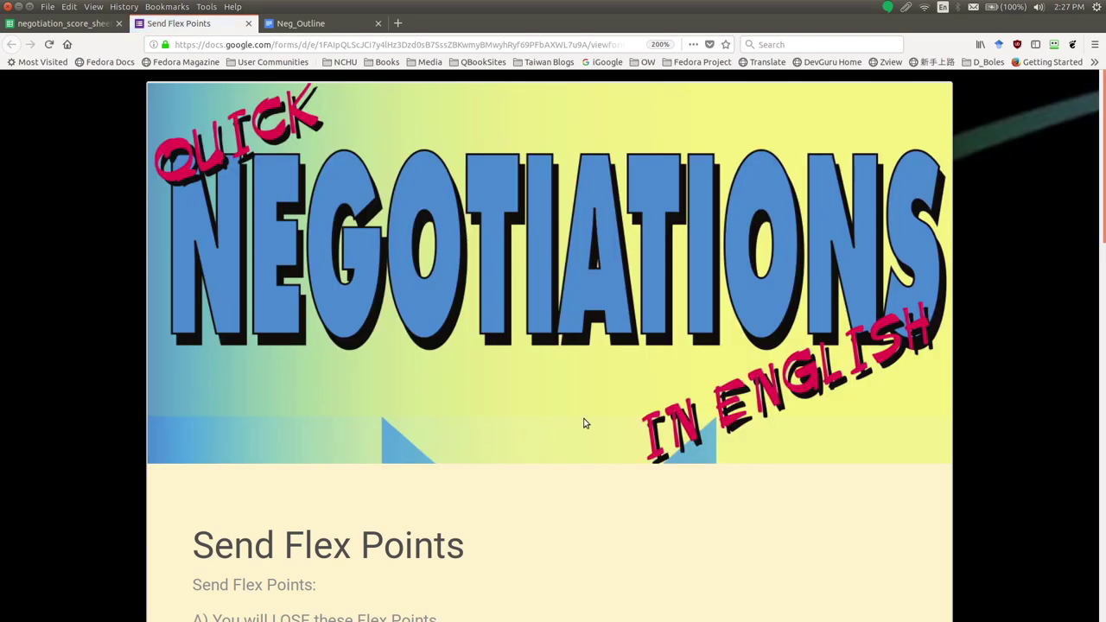
Step: Choose RPG 6 as the round and 10 as the group number on the form
scroll(582, 416, "down", 5)
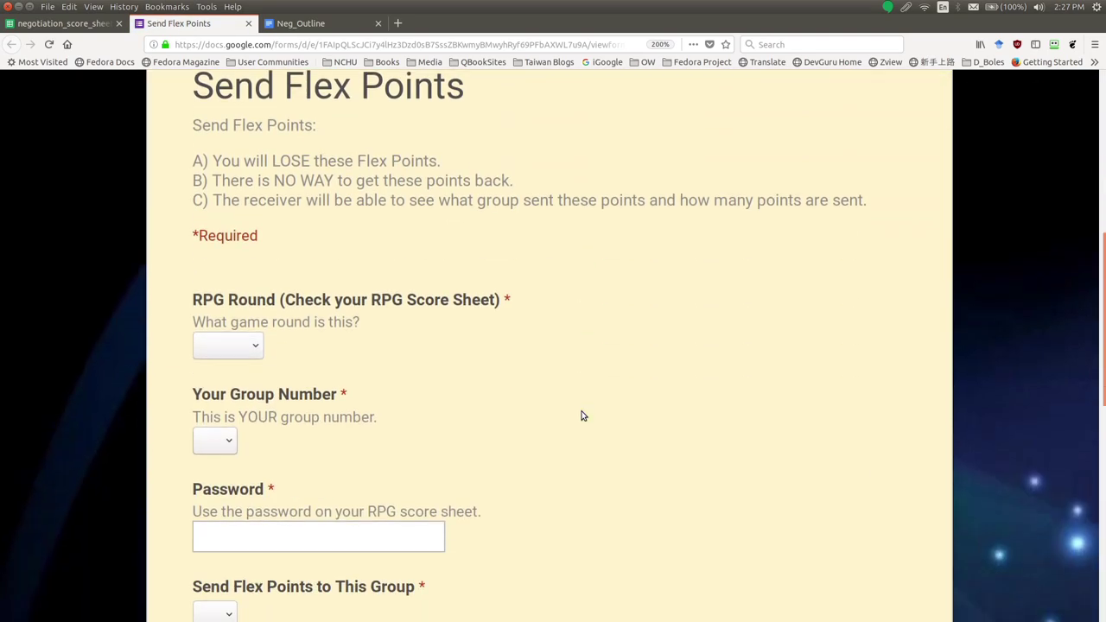
scroll(582, 415, "down", 1)
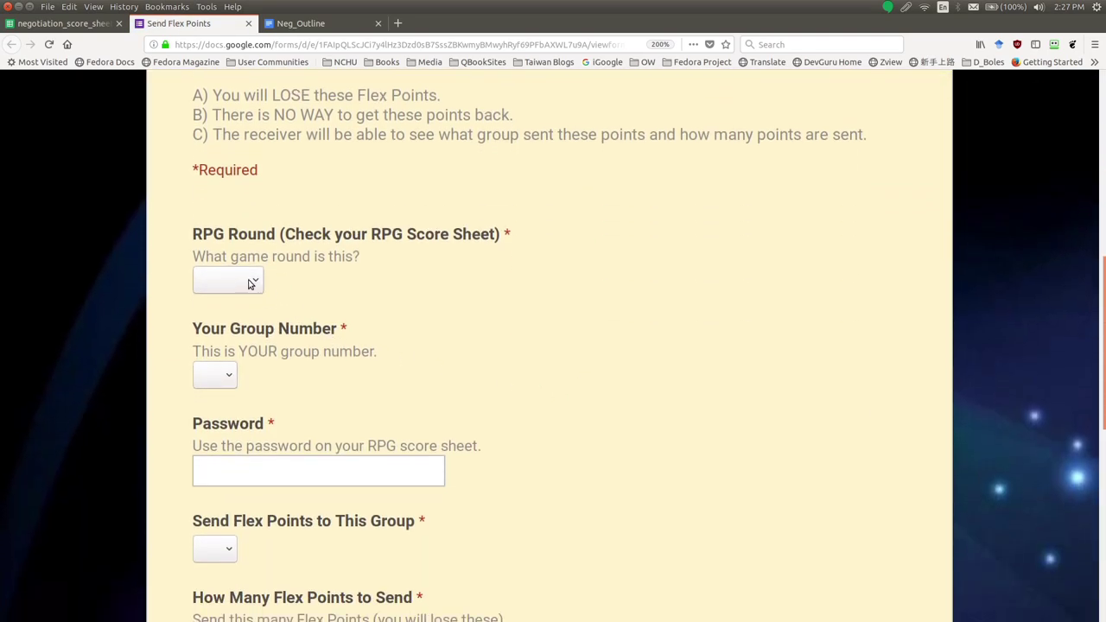
left_click(250, 281)
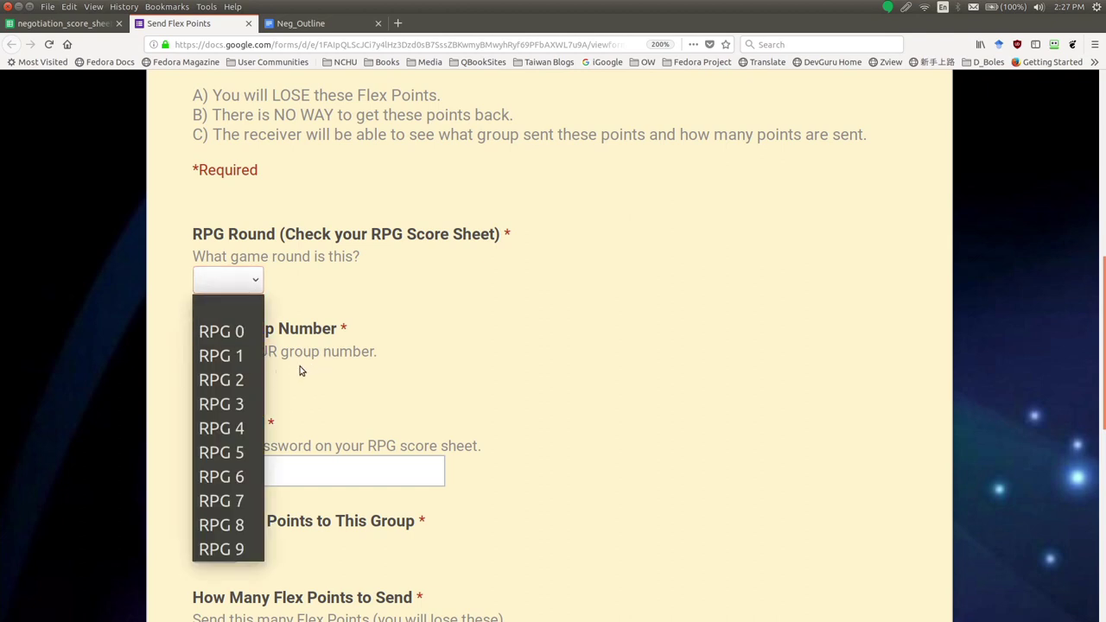
left_click(250, 474)
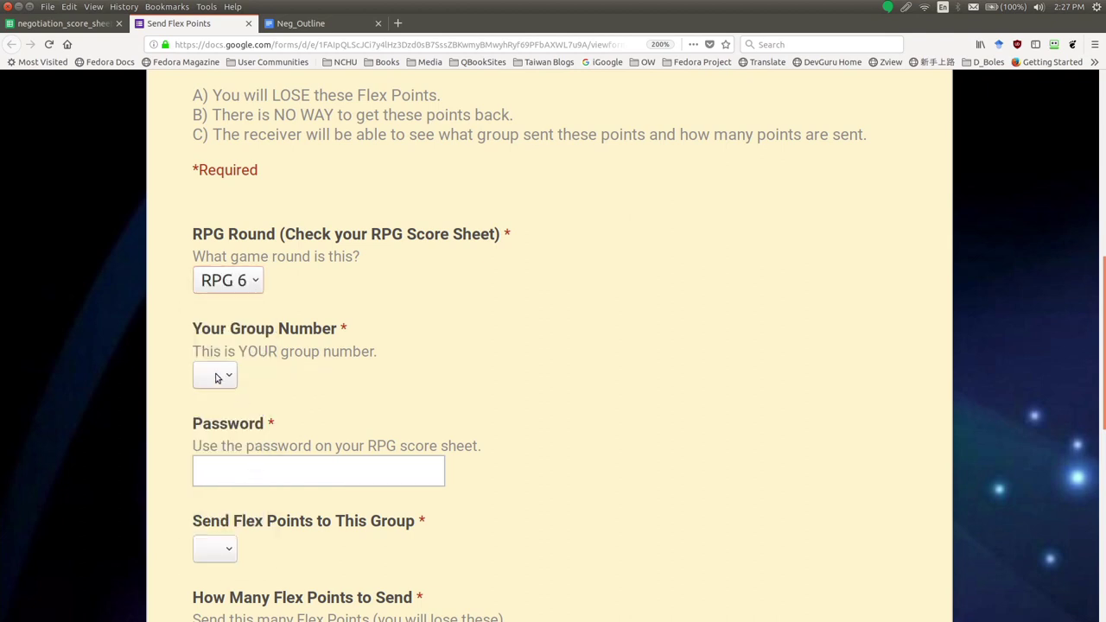
left_click(231, 376)
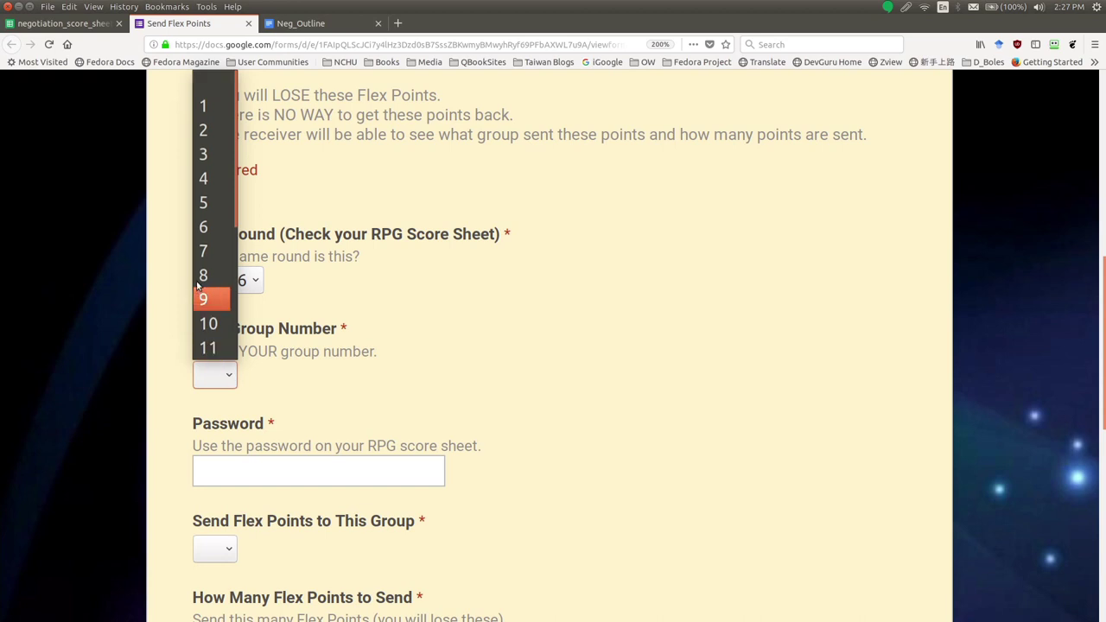
left_click(219, 330)
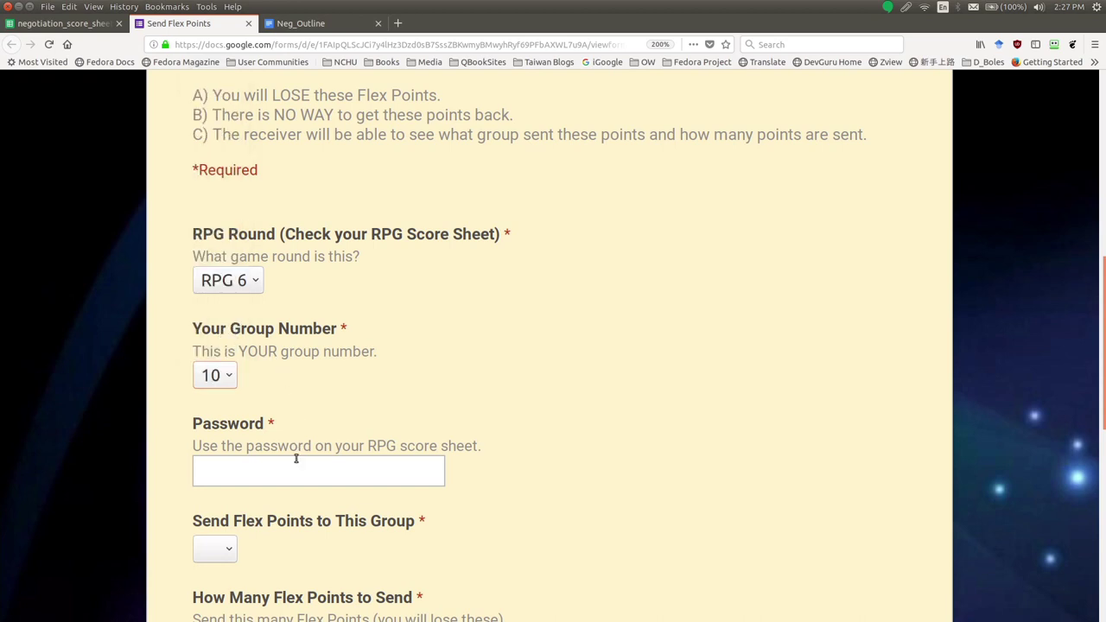
Step: Type a password into the Password field, then go back to the score sheet
type("passwor")
scroll(296, 472, "down", 4)
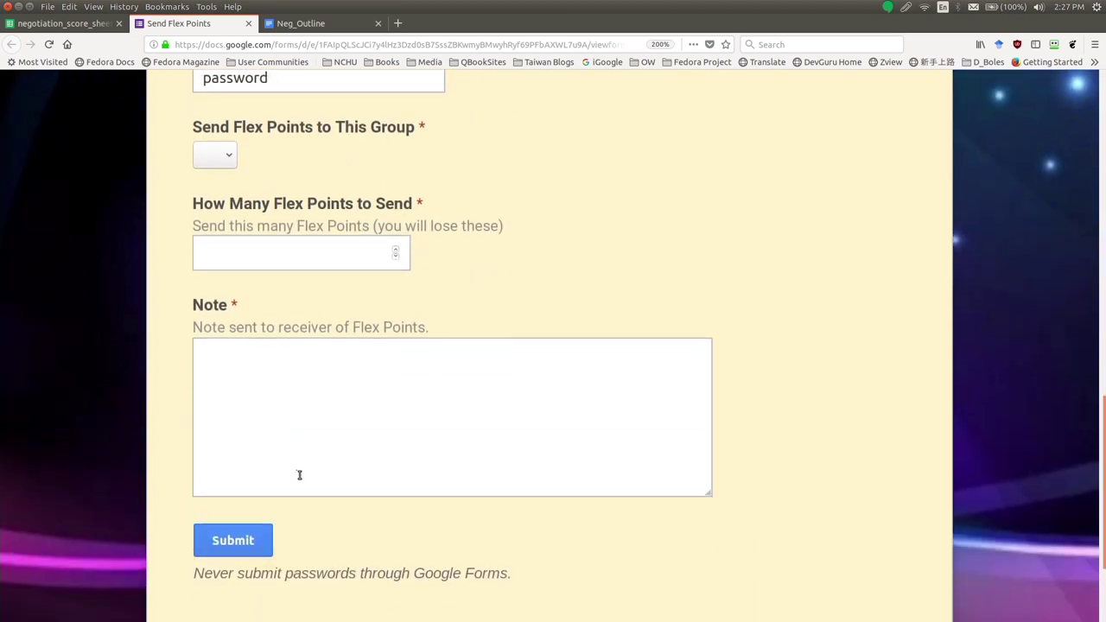
scroll(298, 462, "up", 3)
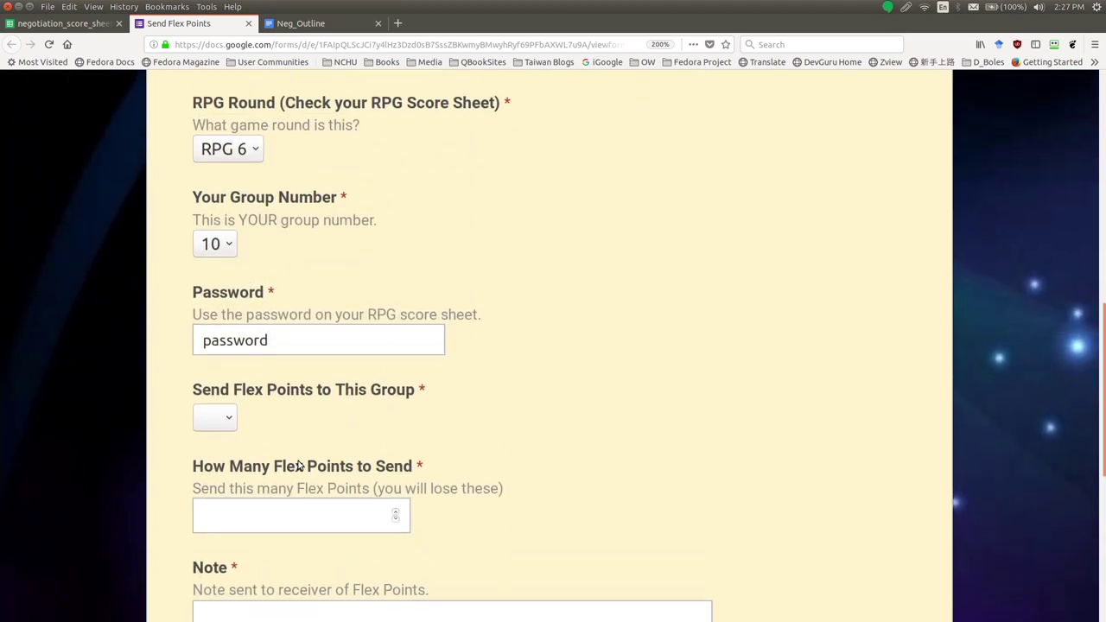
left_click(73, 23)
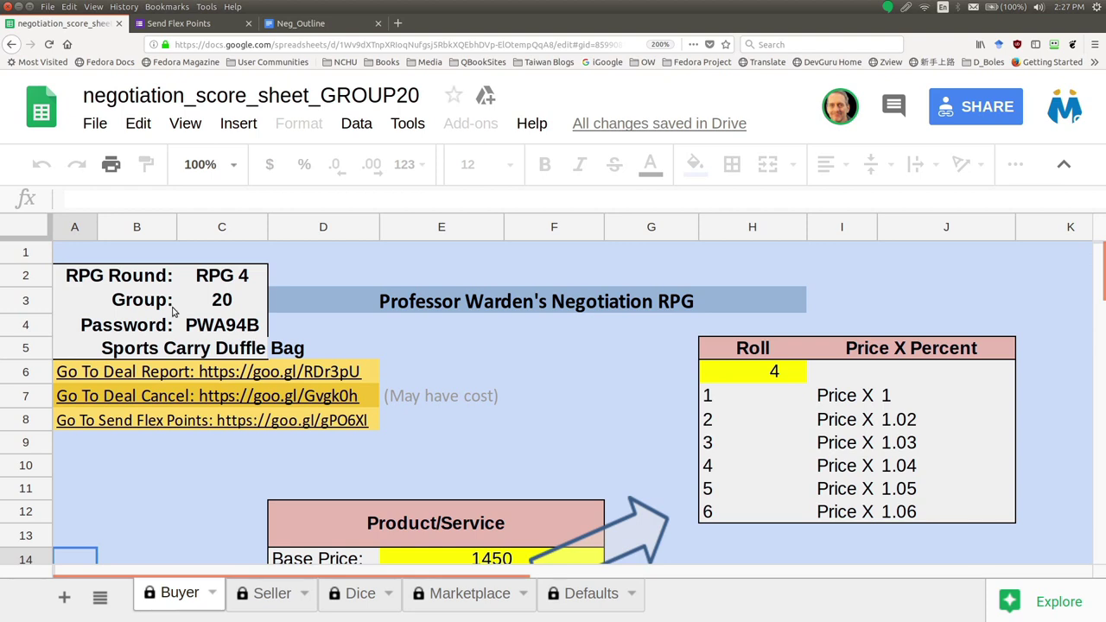
Step: Select the password cell C4, then change the form to group 20 and round RPG 4
left_click(222, 333)
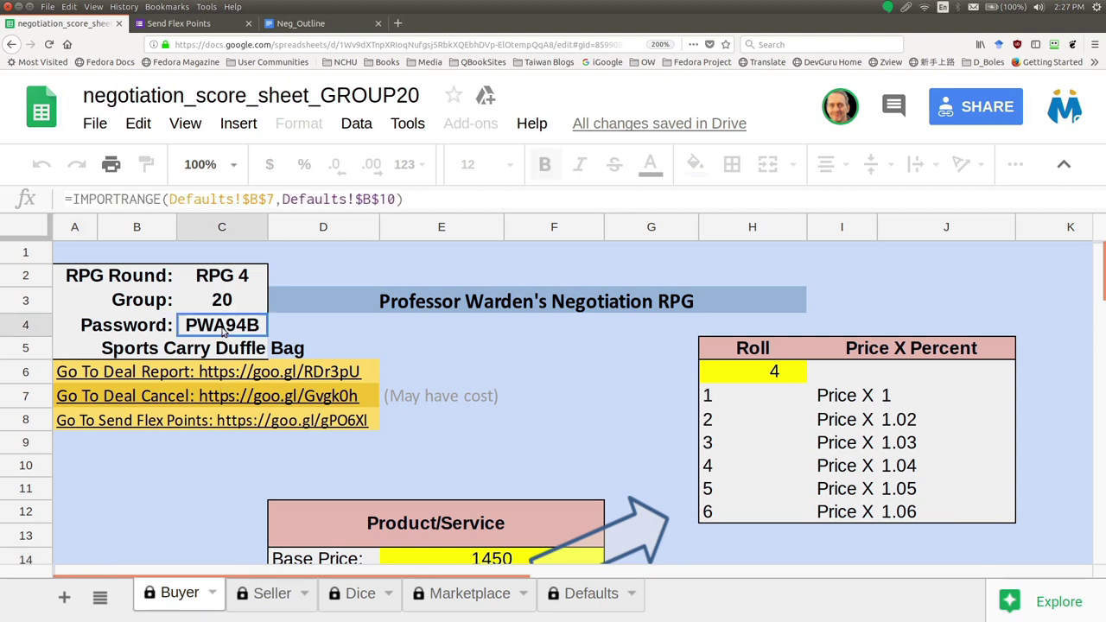
left_click(207, 27)
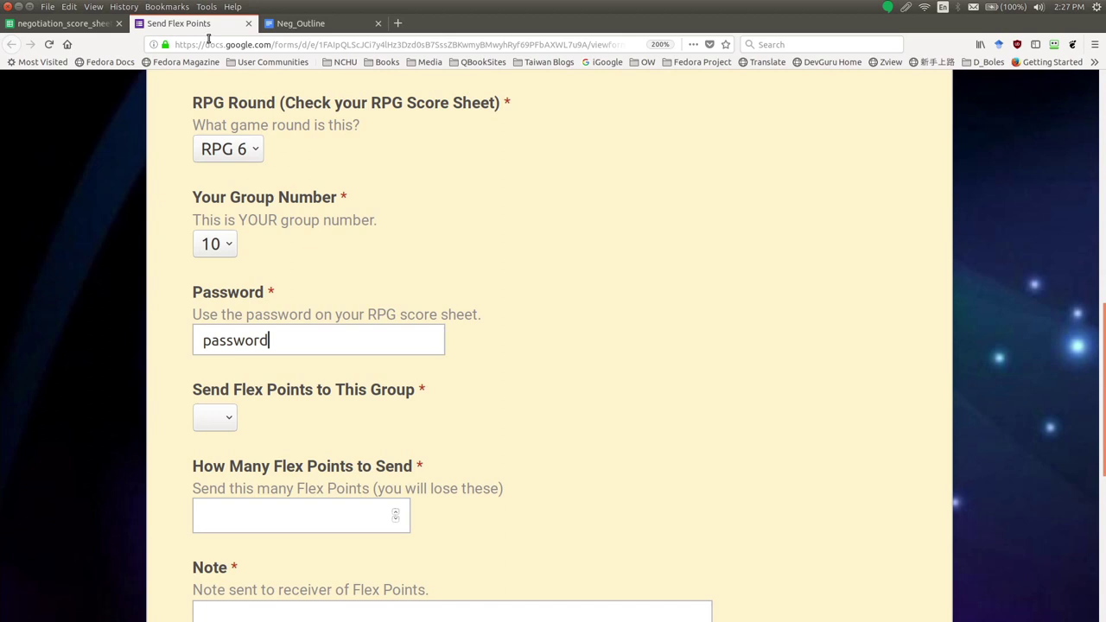
left_click(230, 244)
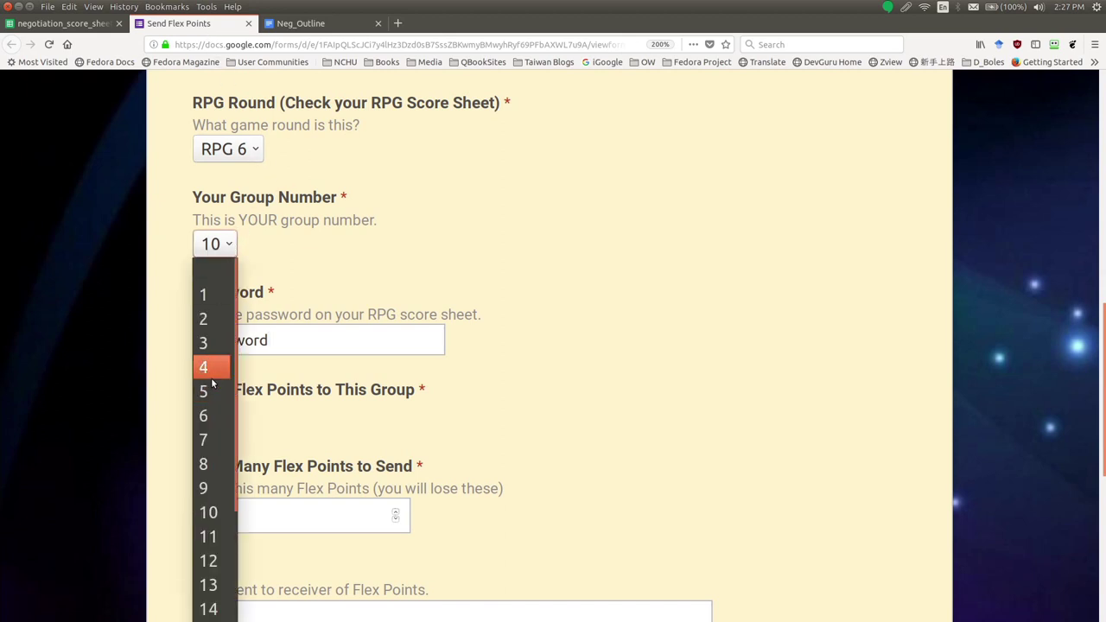
scroll(216, 600, "down", 2)
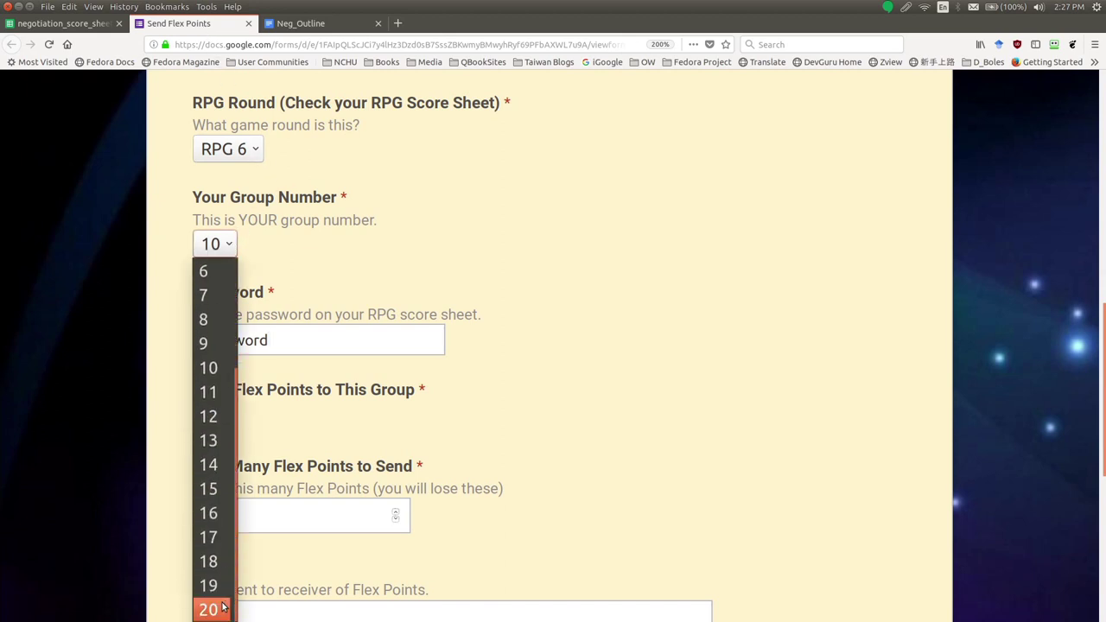
left_click(222, 608)
left_click(238, 146)
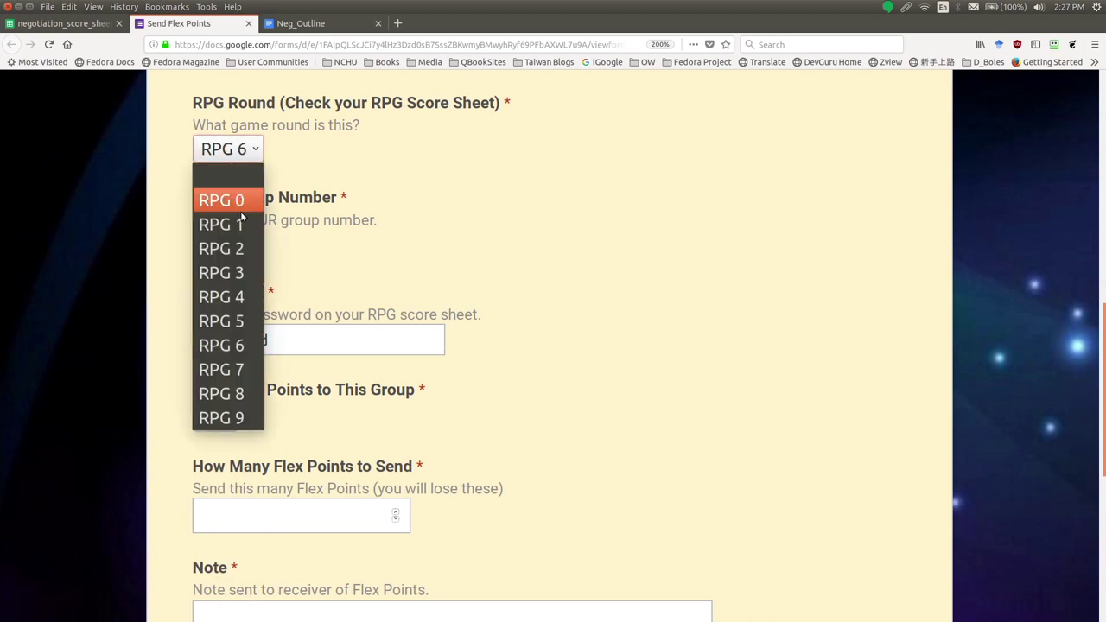
left_click(240, 297)
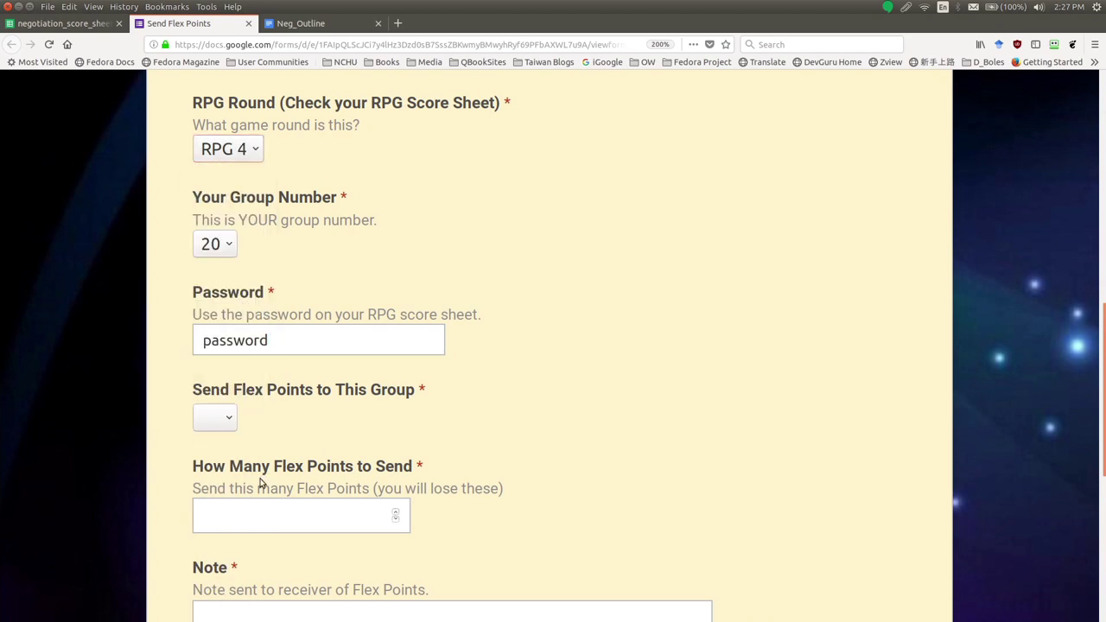
Step: Replace the form's password with the one copied from cell C4 of the score sheet
double_click(242, 344)
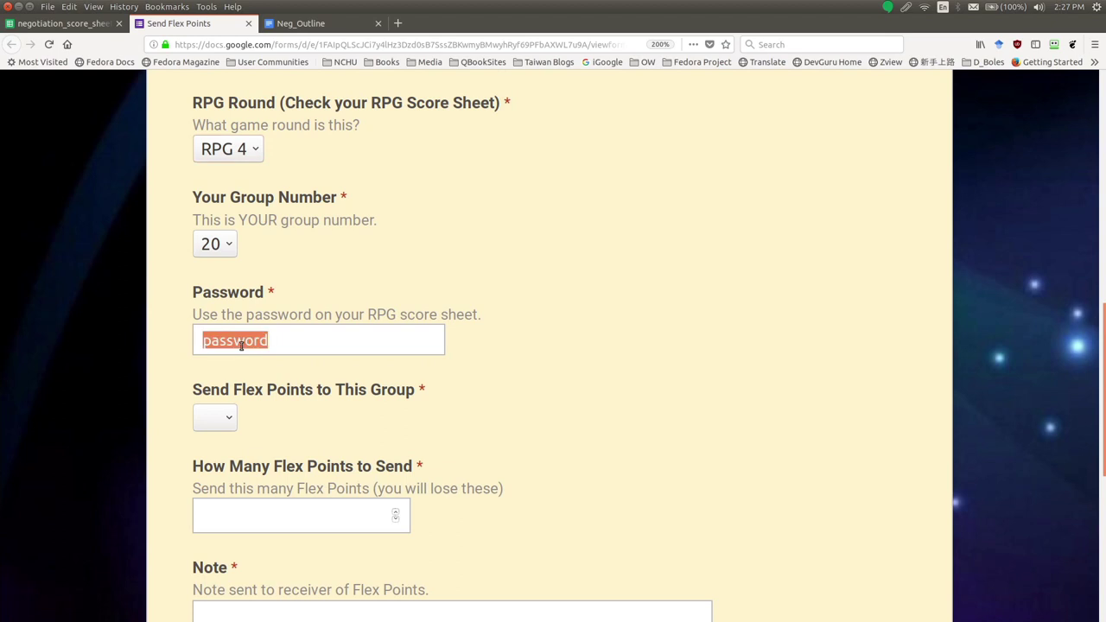
left_click(65, 23)
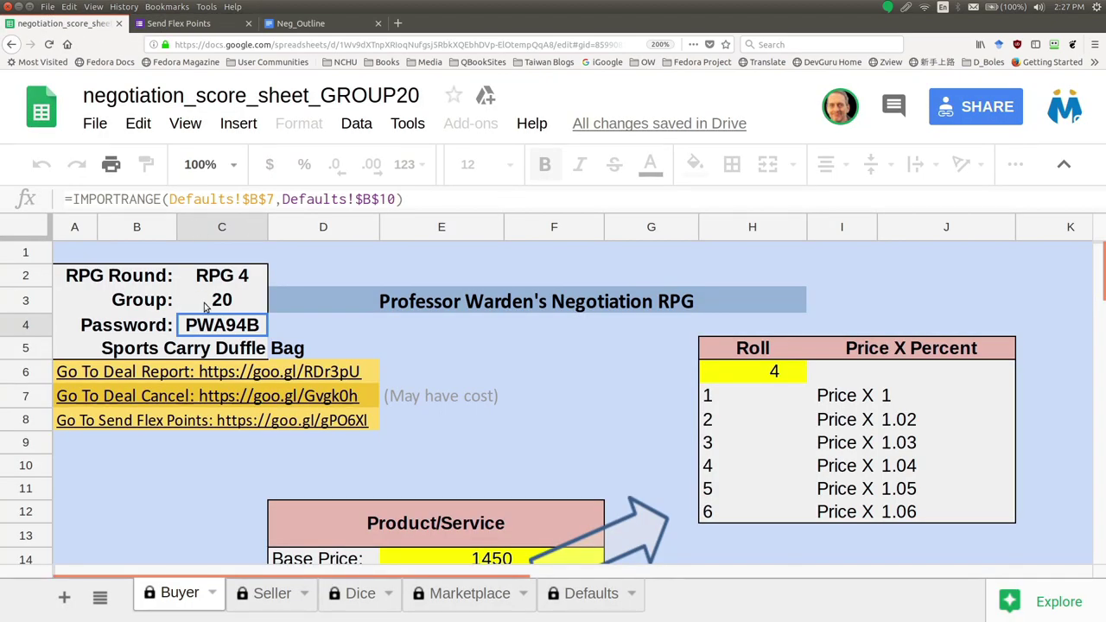
key("ctrl+c")
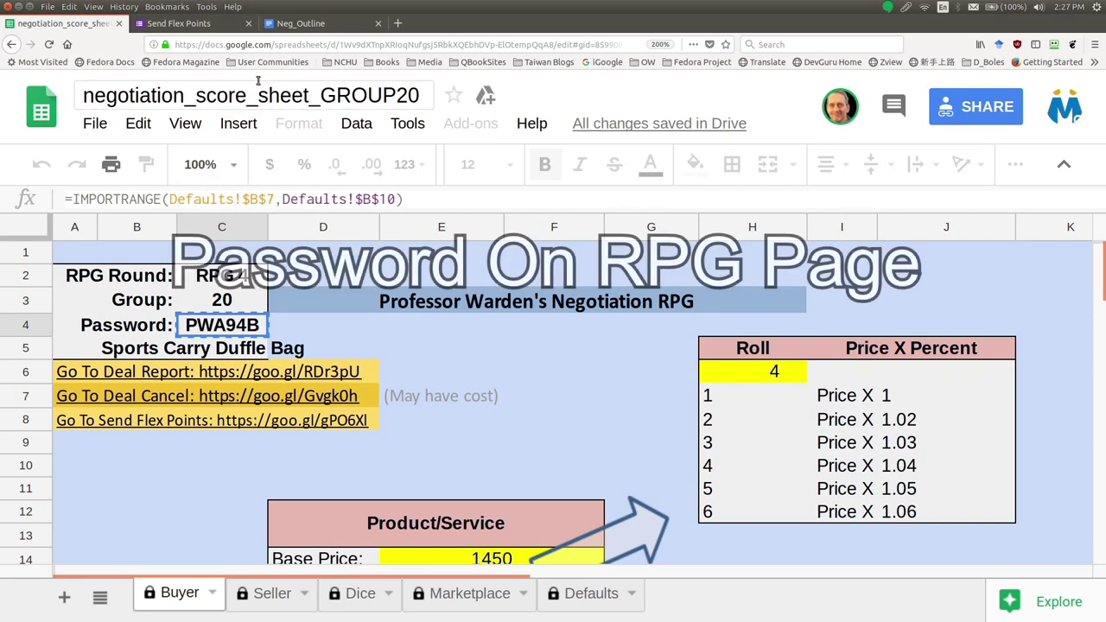
left_click(178, 23)
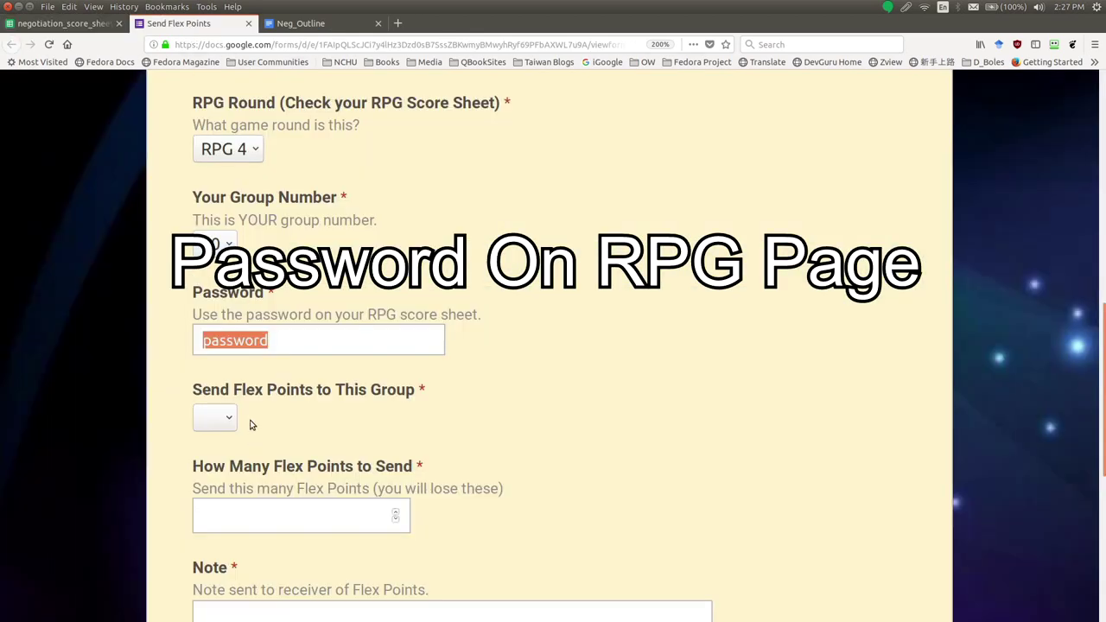
key("ctrl+v")
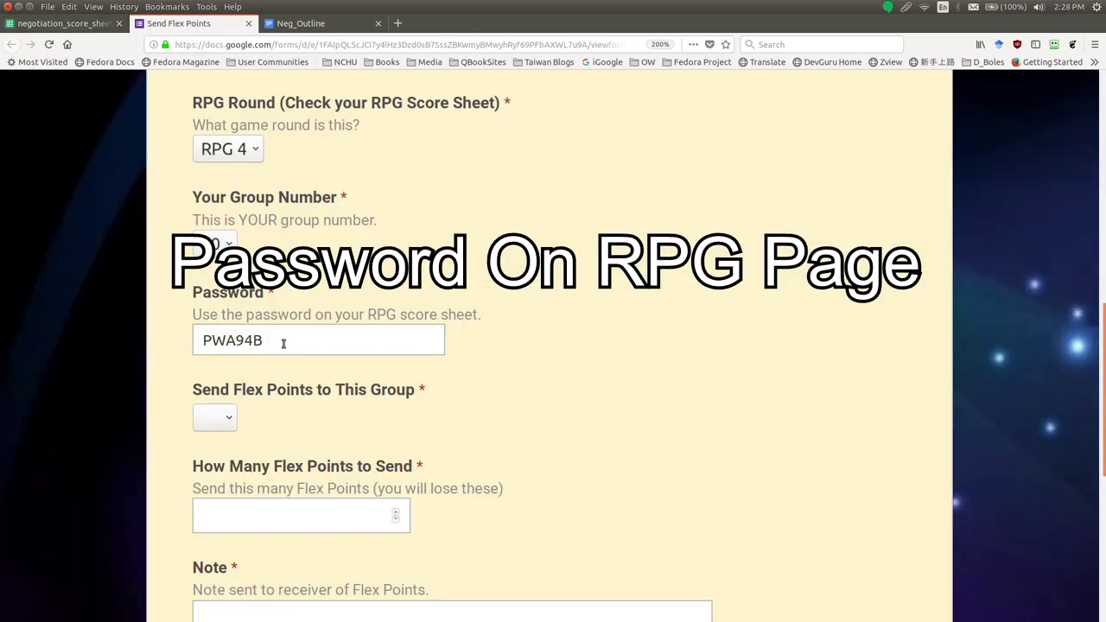
scroll(296, 303, "up", 3)
scroll(297, 303, "down", 5)
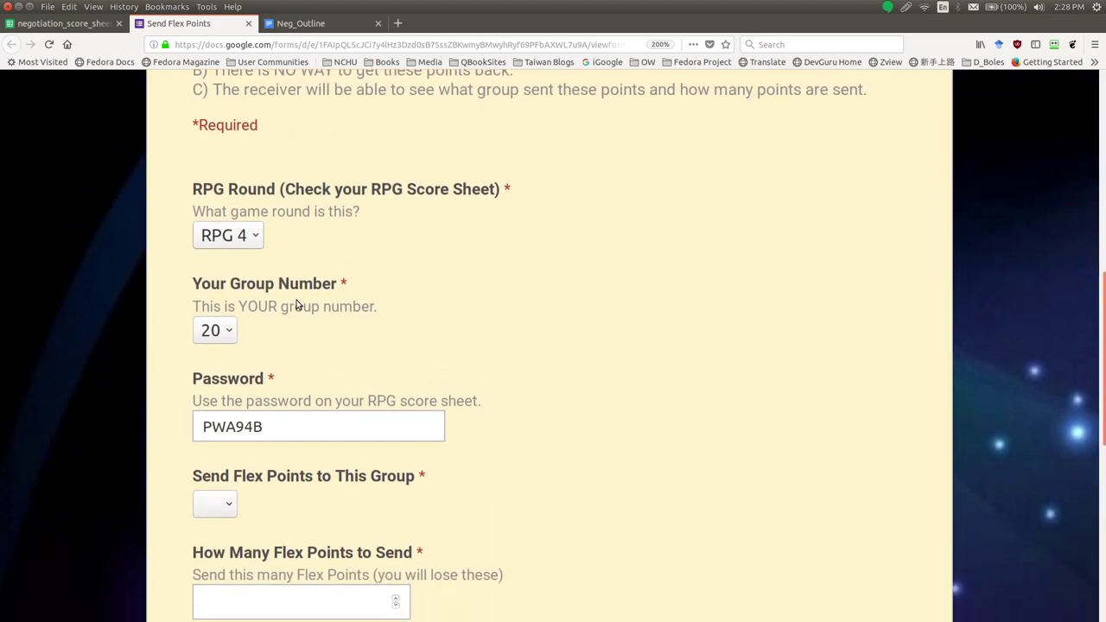
left_click(60, 23)
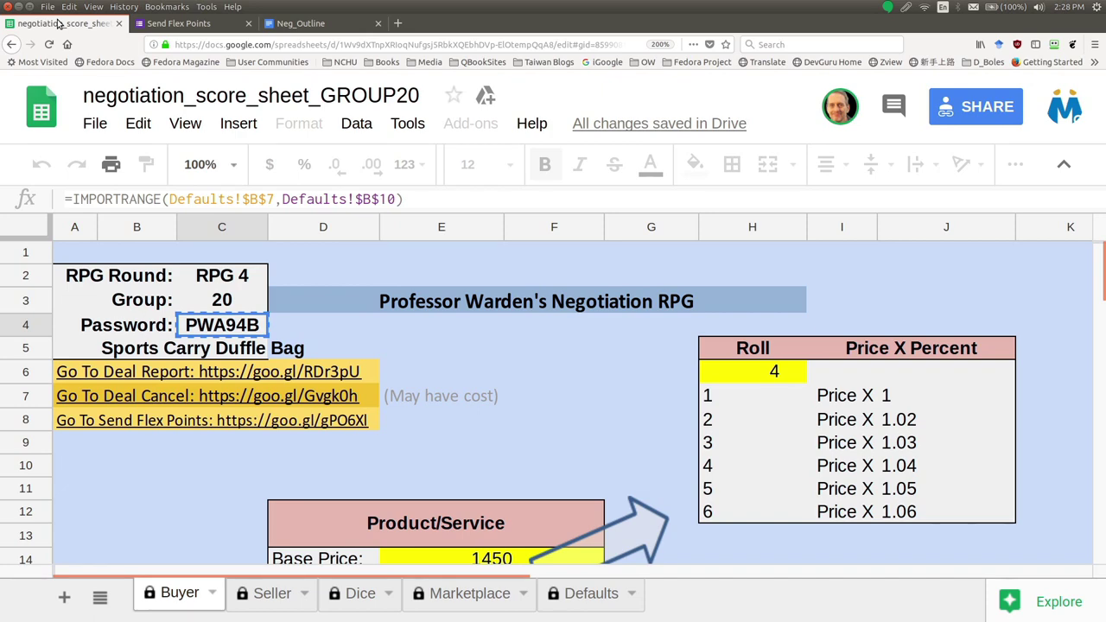
mouse_move(271, 258)
left_mouse_down()
mouse_move(197, 268)
mouse_move(357, 313)
mouse_move(245, 263)
left_mouse_up()
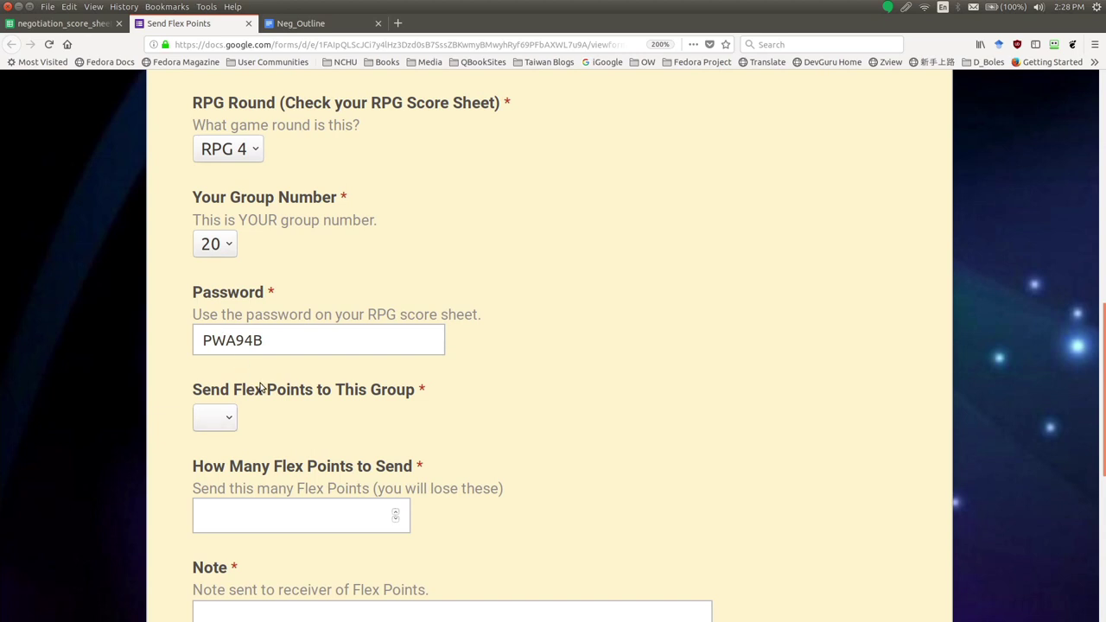
scroll(260, 388, "down", 3)
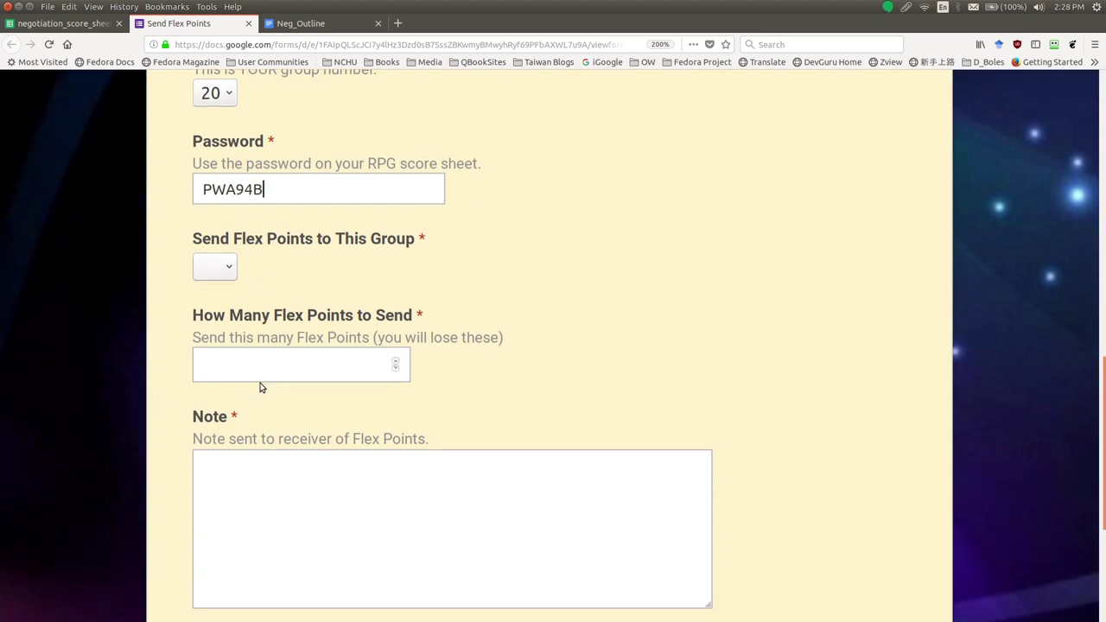
Step: Choose group 1 as the recipient and fill in 1 Flex Point to send
left_click(227, 223)
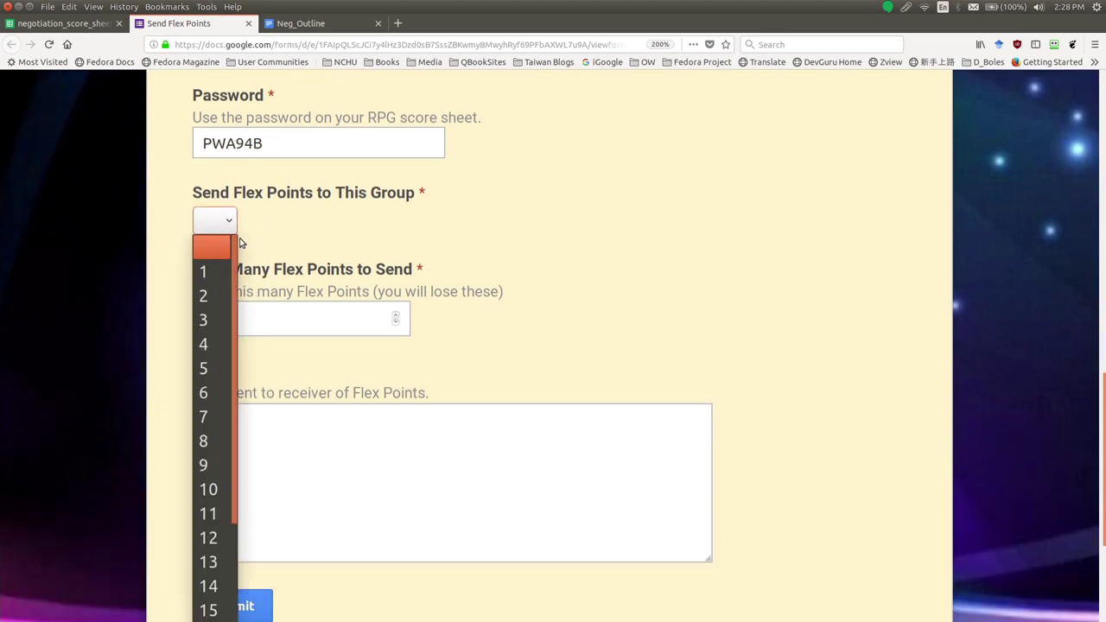
left_click(303, 210)
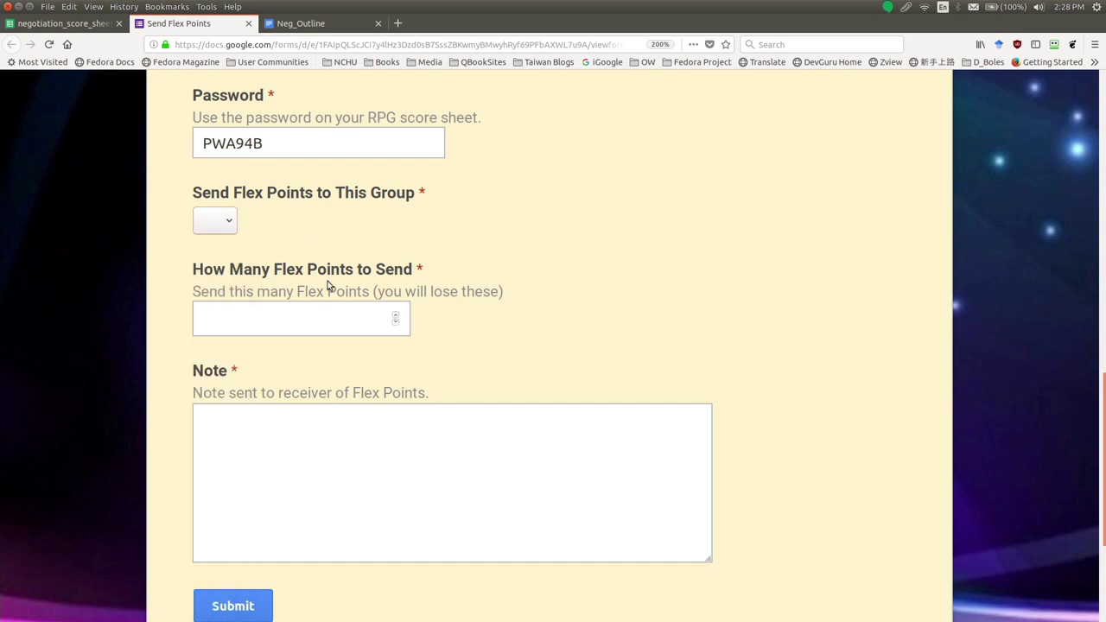
left_click(309, 318)
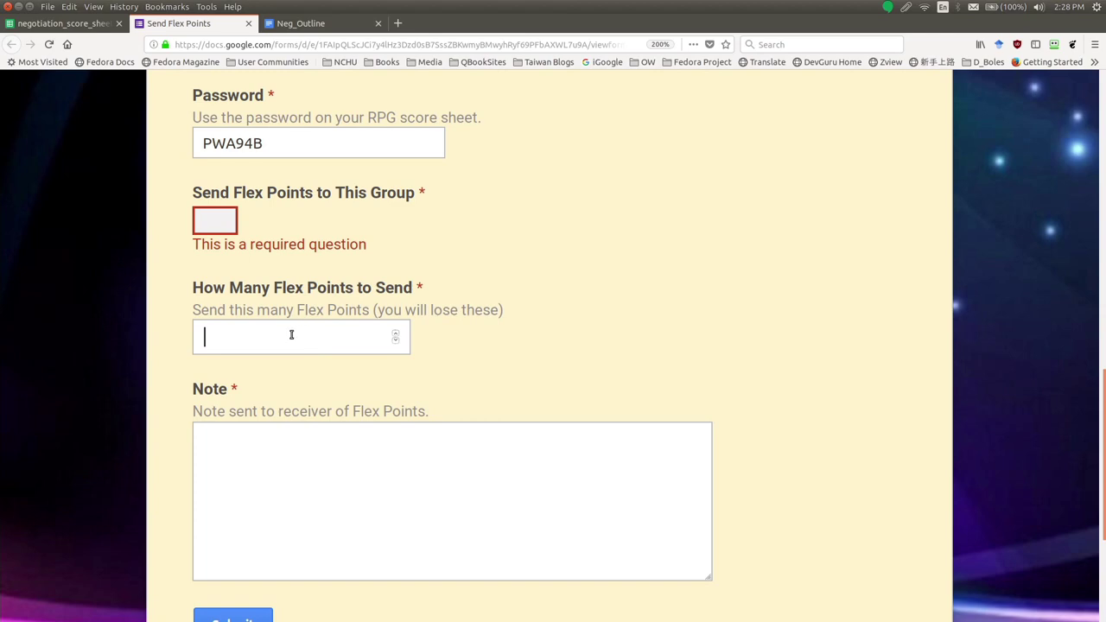
left_click(282, 450)
scroll(406, 378, "up", 10)
scroll(413, 362, "down", 8)
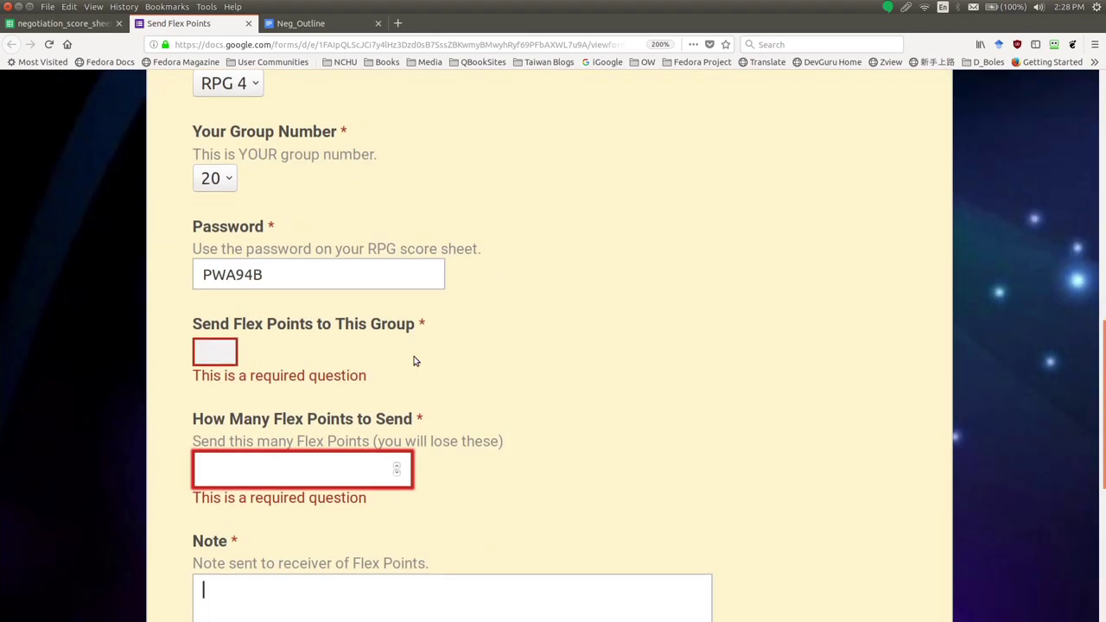
left_click(217, 355)
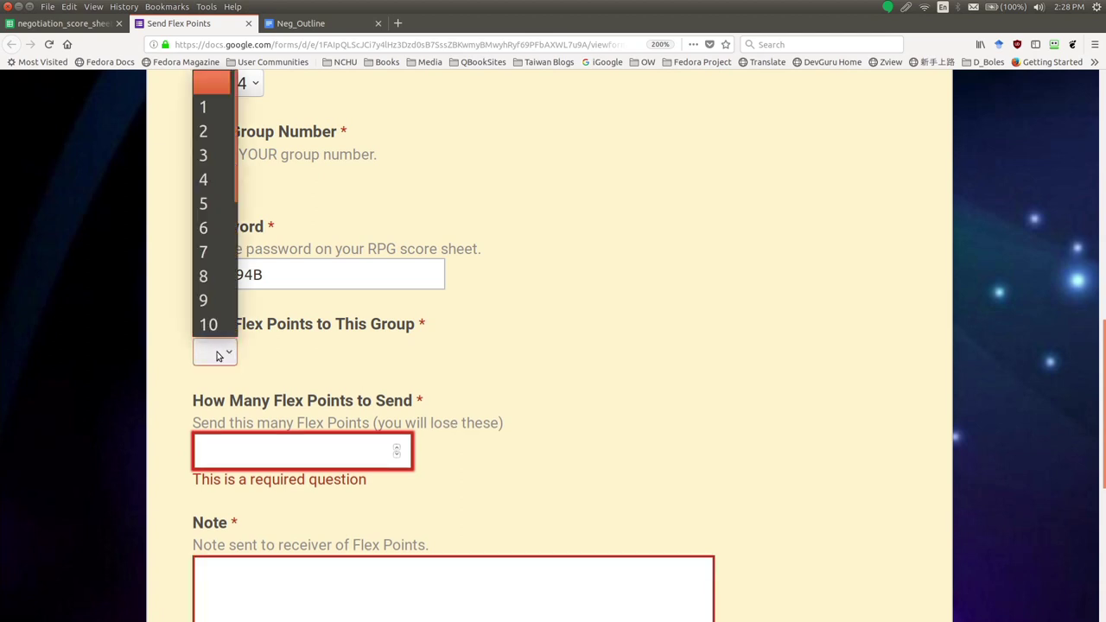
left_click(209, 102)
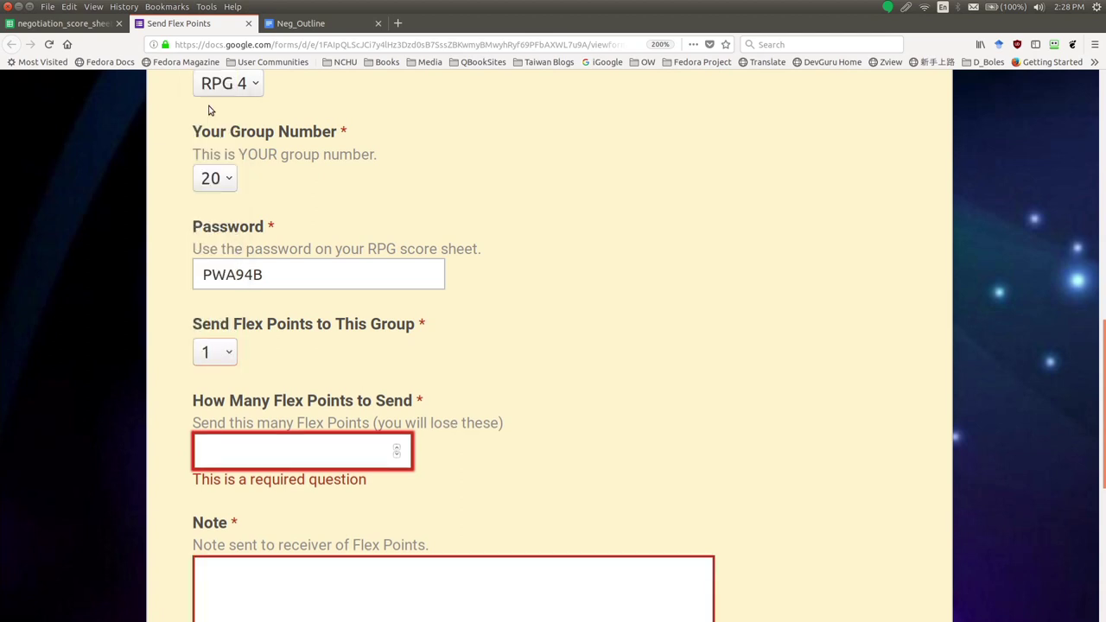
left_click(265, 450)
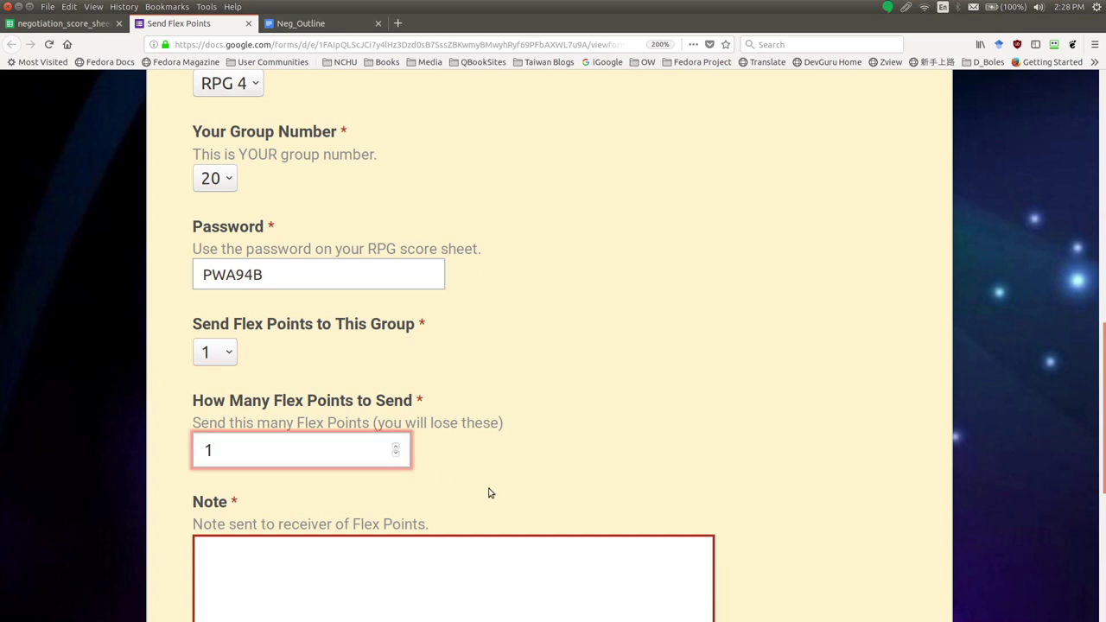
scroll(489, 492, "down", 3)
Step: Add the note 'Thank you for your cooperation. From Group 20.' and submit the form
left_click(391, 382)
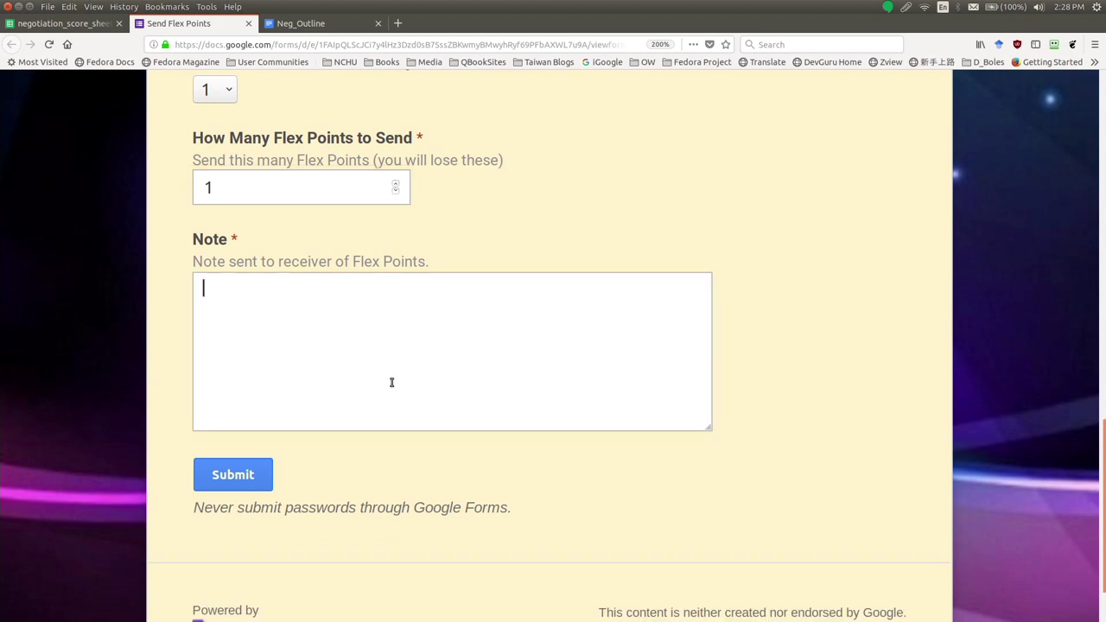
type("Thank you for your cooperation. From Group 20.")
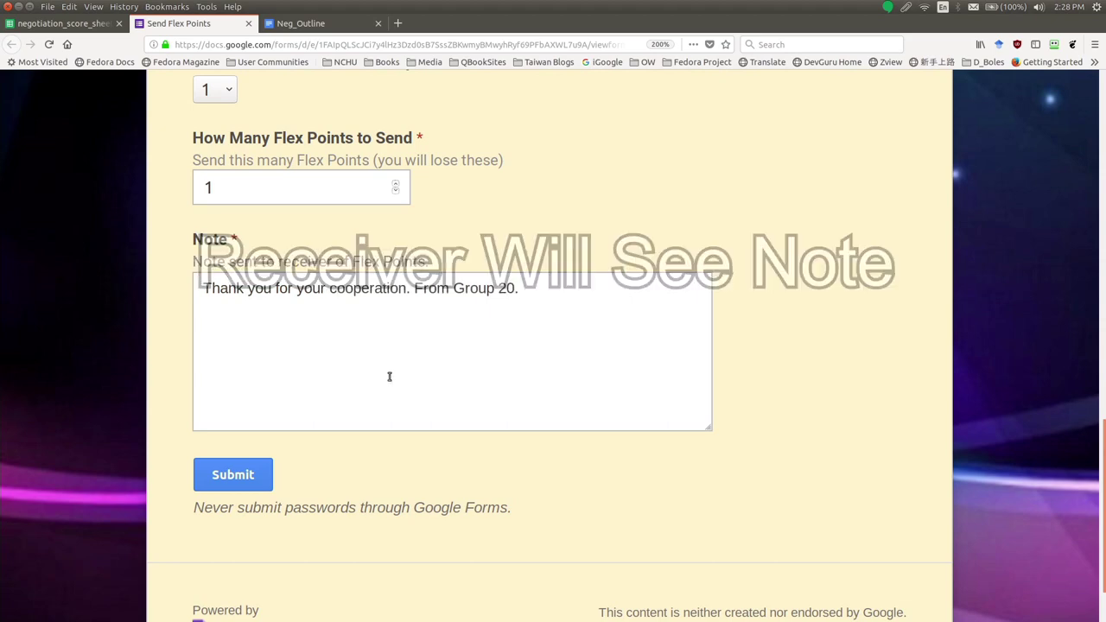
scroll(325, 430, "down", 2)
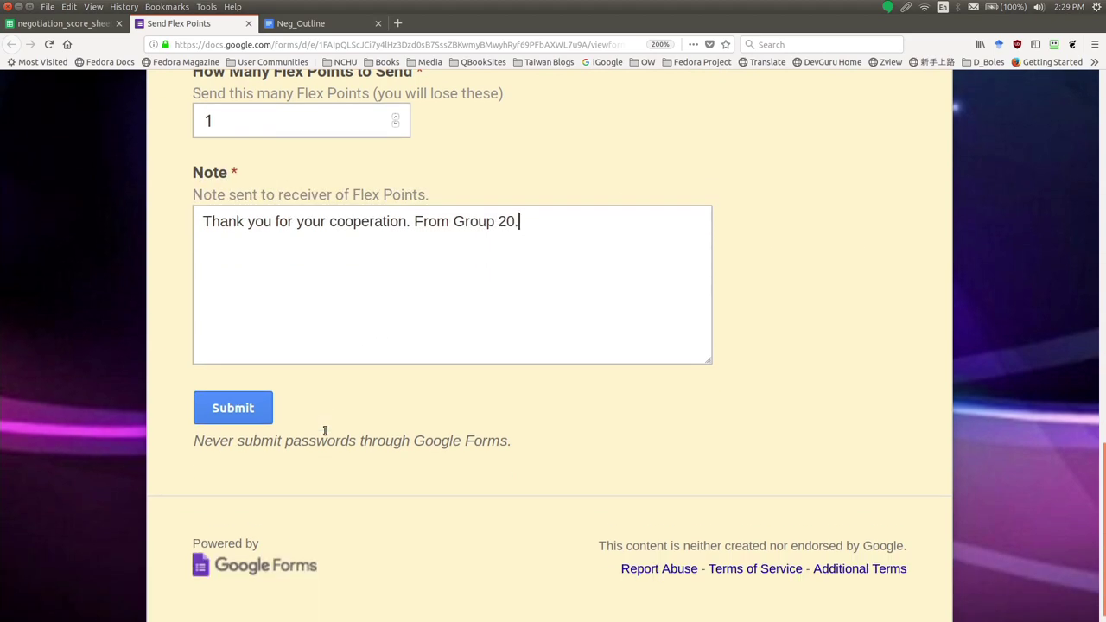
scroll(325, 431, "up", 15)
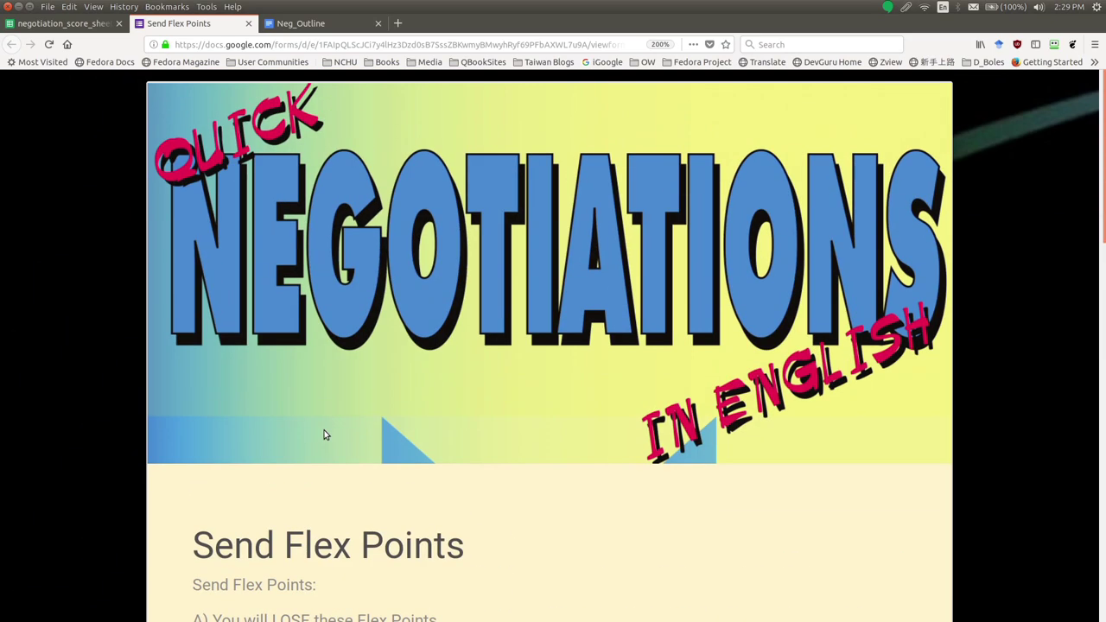
scroll(325, 430, "down", 12)
scroll(325, 435, "down", 4)
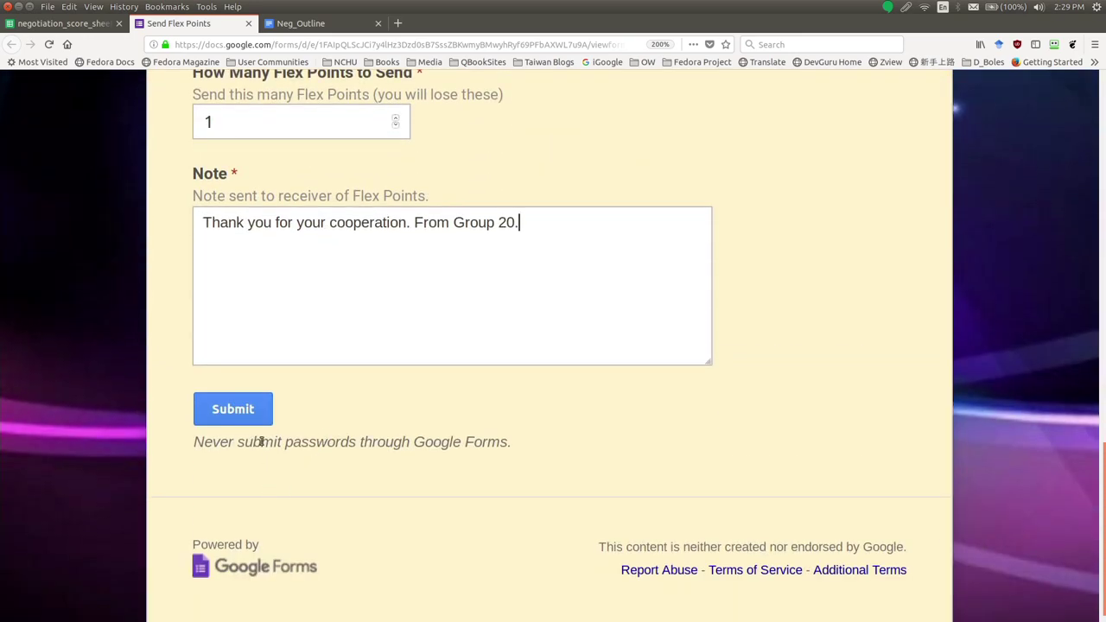
left_click(247, 409)
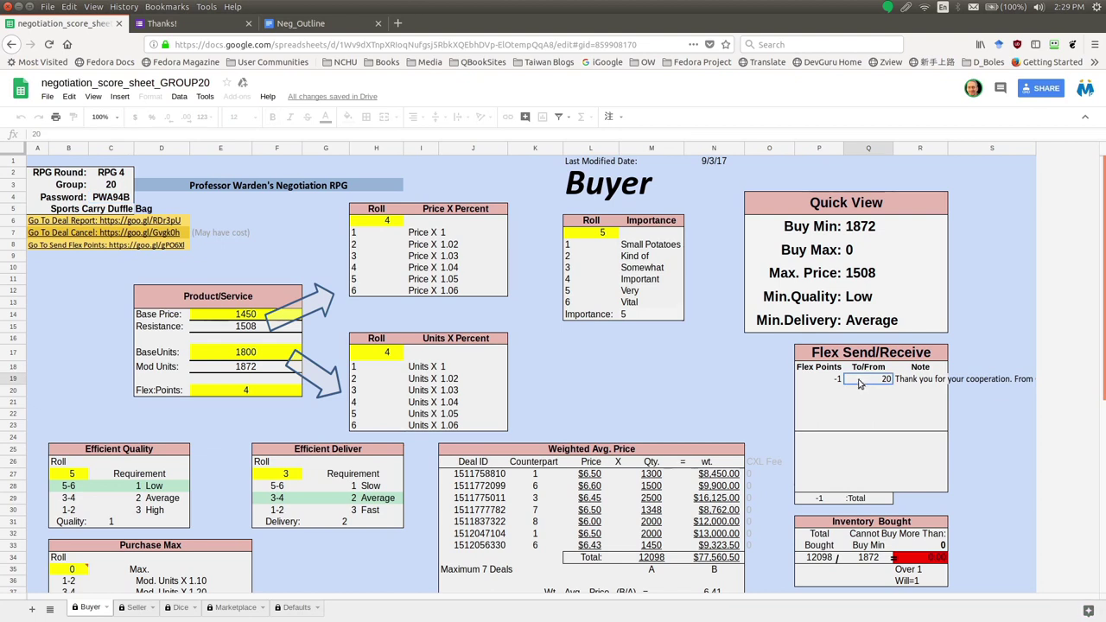
Step: Zoom in and check the Flex Send/Receive row: -1 point, To/From 20, and the thank-you note
left_click(838, 380)
left_click(789, 381)
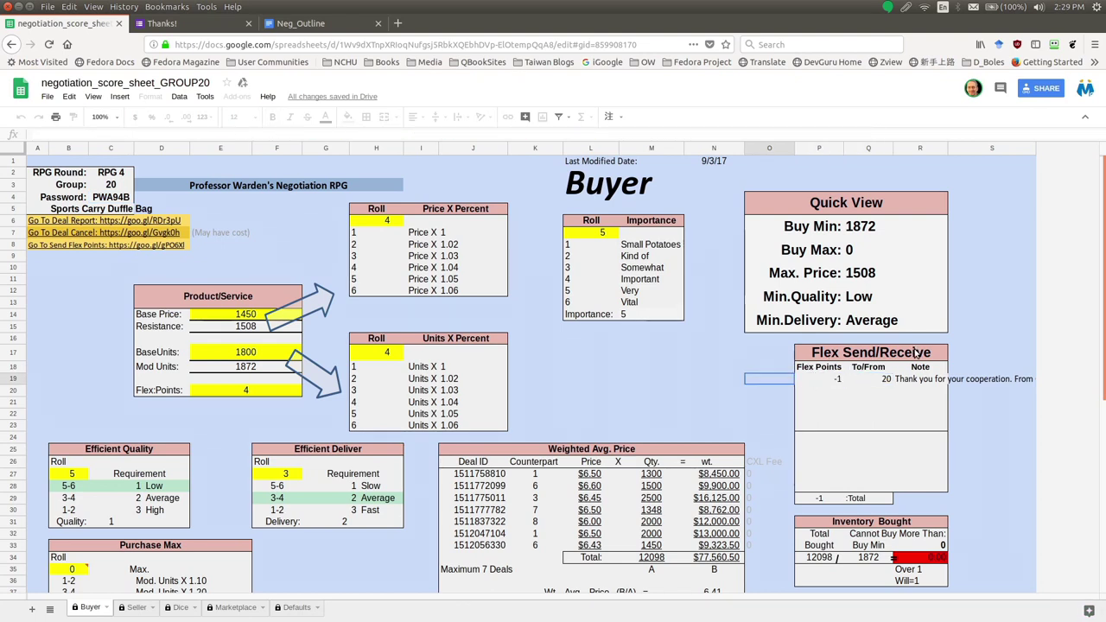
key("ctrl+plus")
key("ctrl+plus")
key("ctrl+plus")
key("ctrl+plus")
key("ctrl+plus")
key("ctrl+plus")
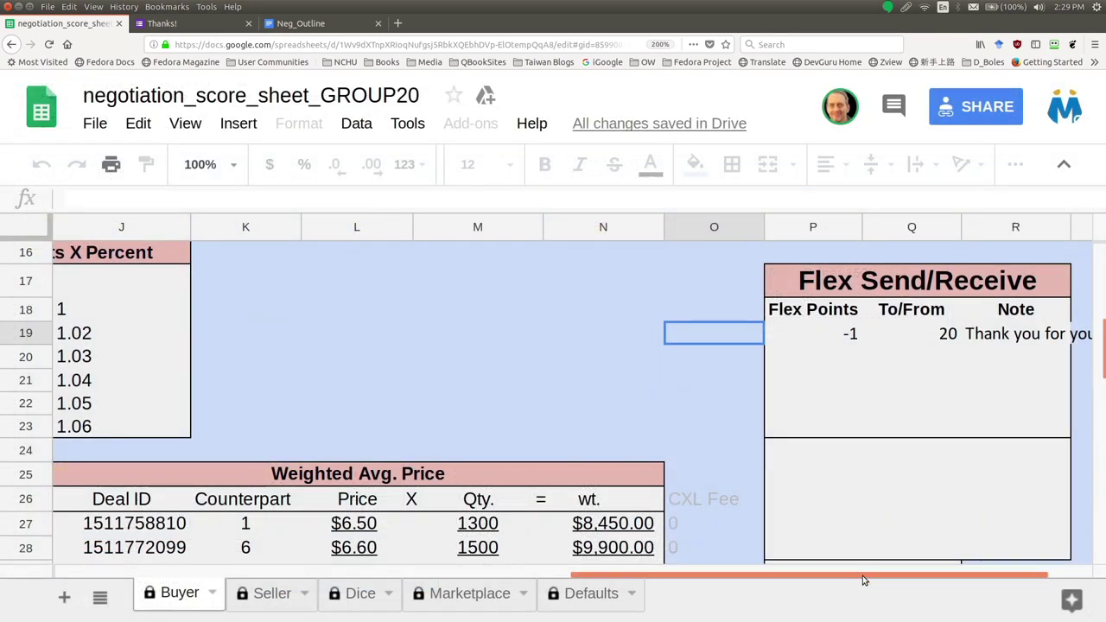
left_click_drag(863, 576, 913, 581)
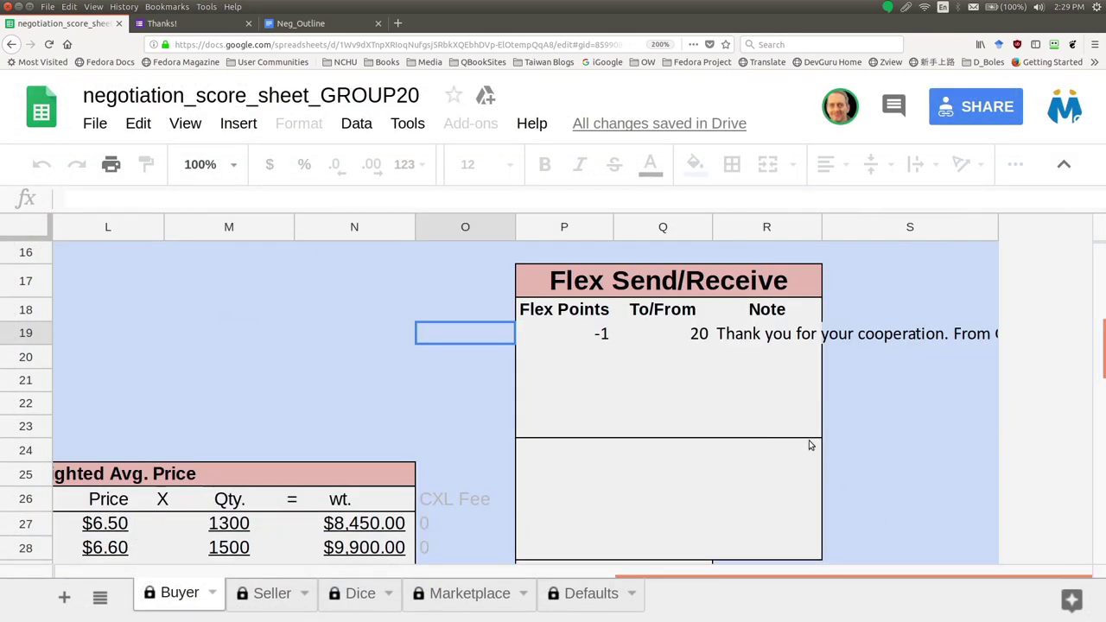
left_click(581, 336)
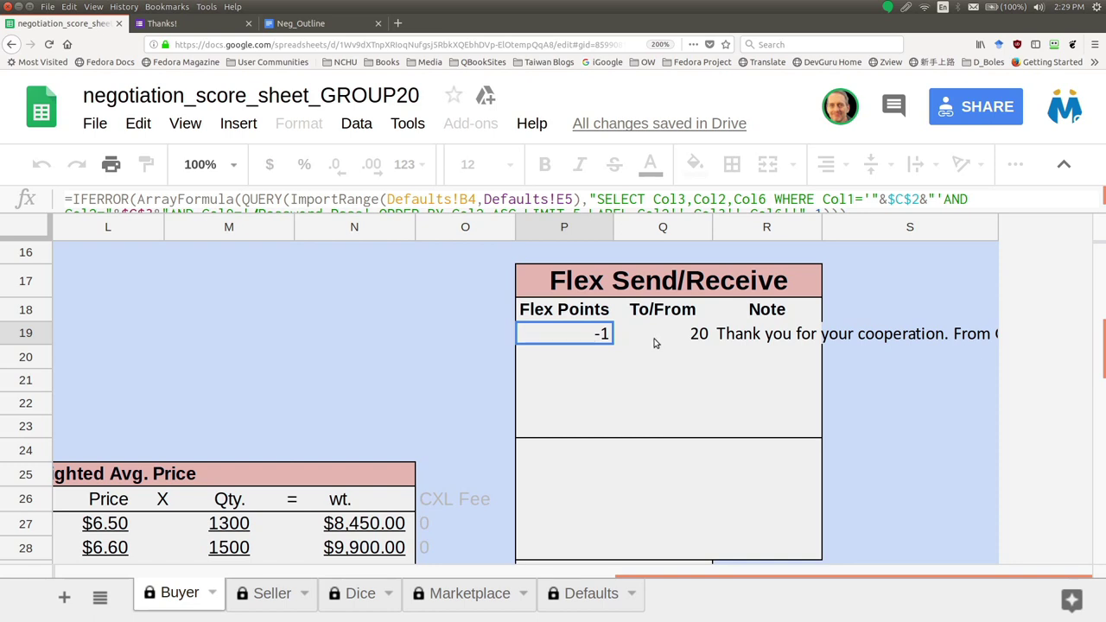
left_click(689, 341)
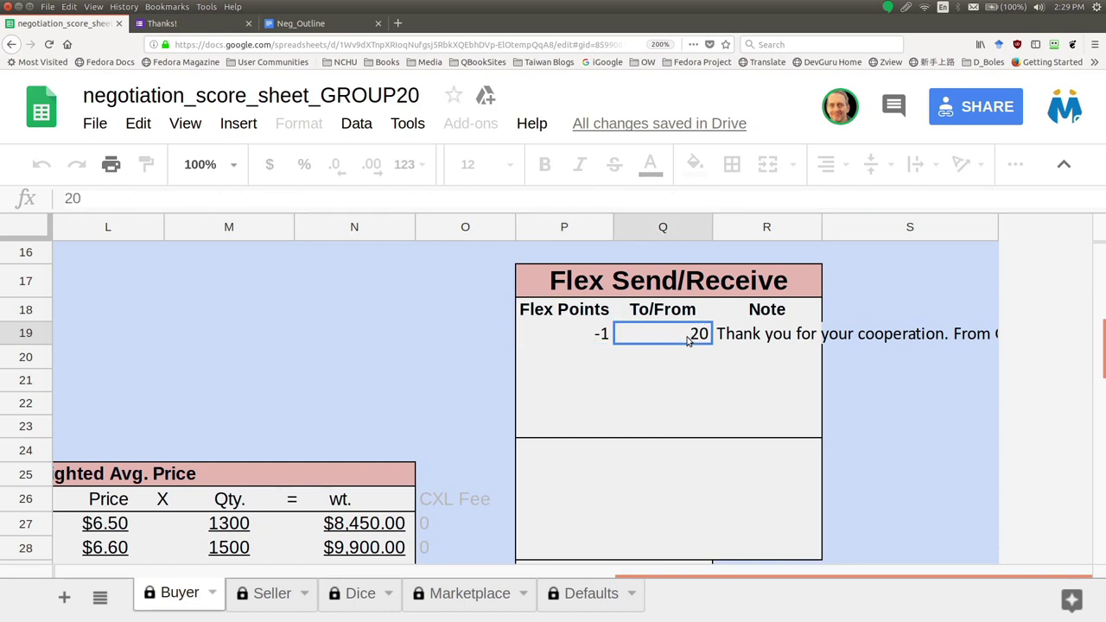
left_click(755, 342)
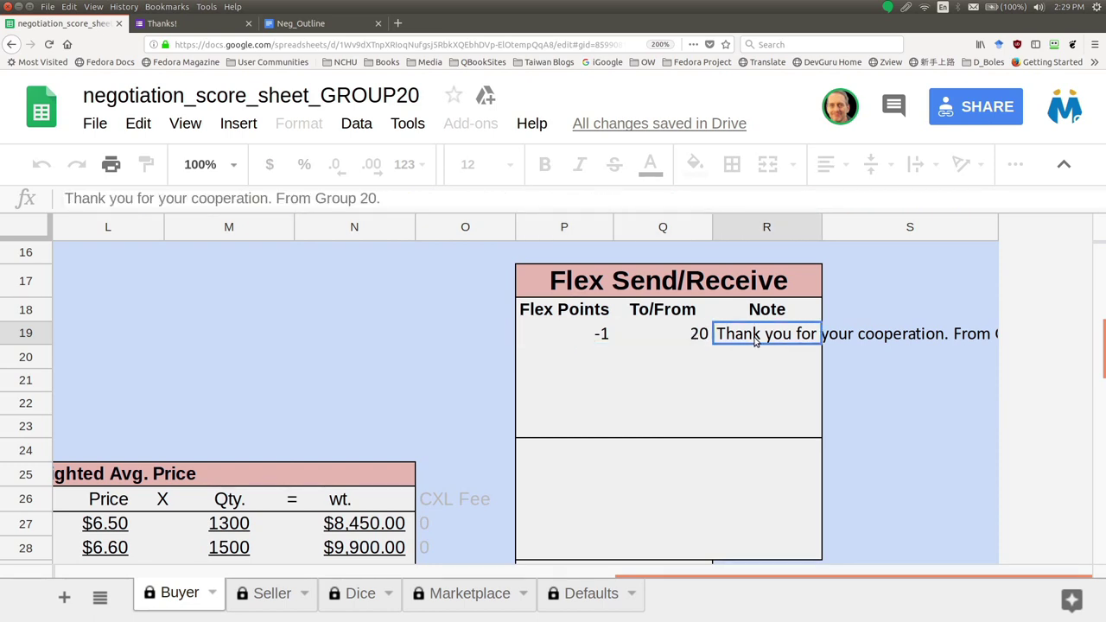
left_click(660, 340)
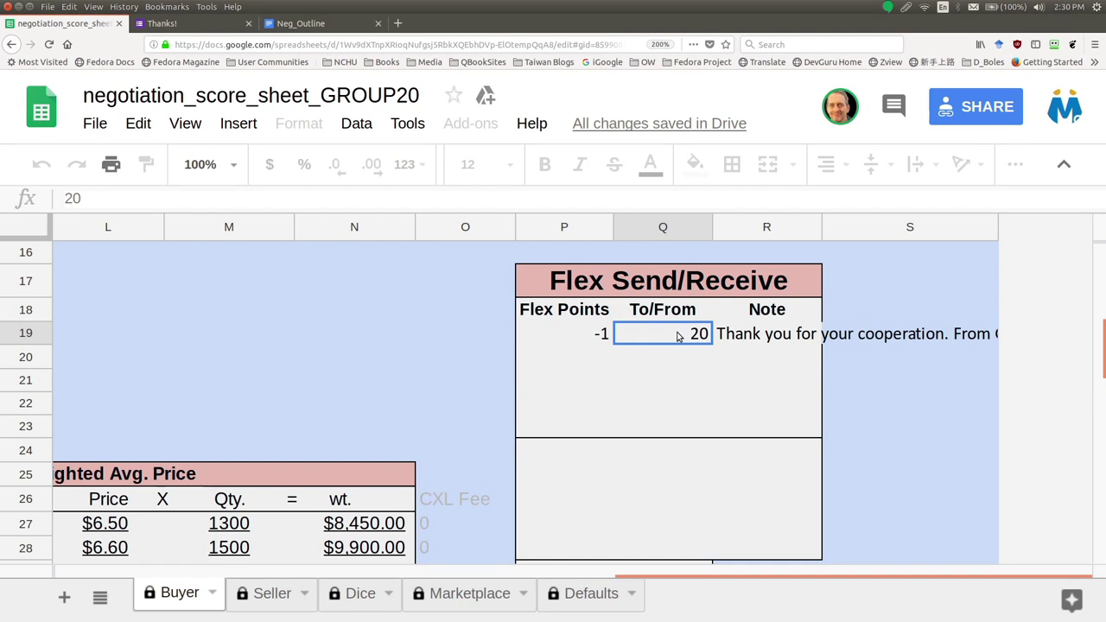
left_click(751, 334)
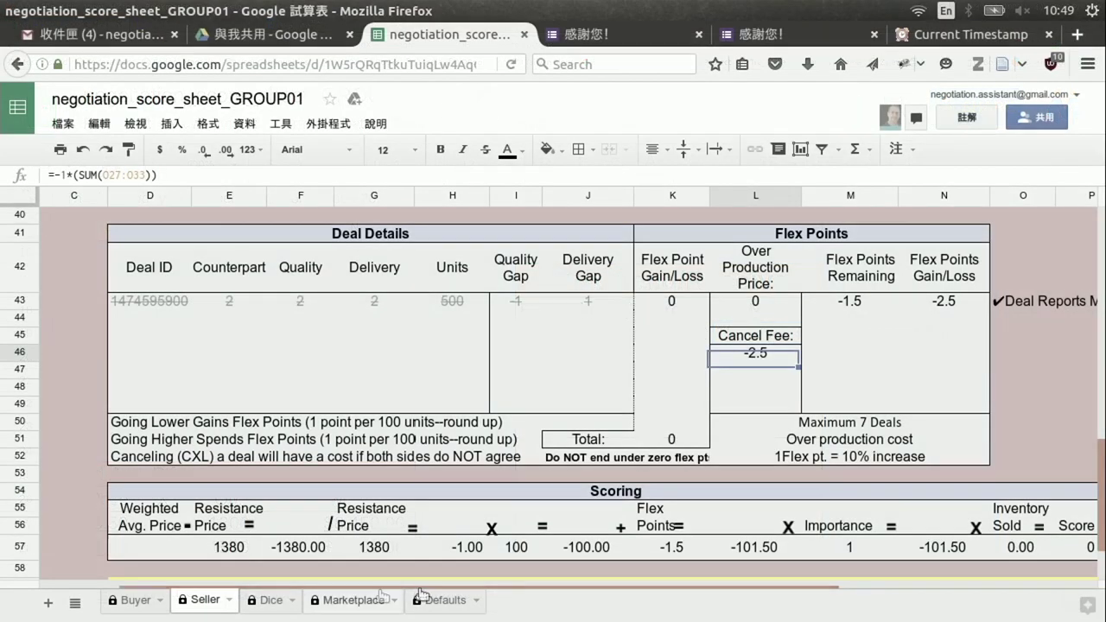
scroll(553, 394, "up", 10)
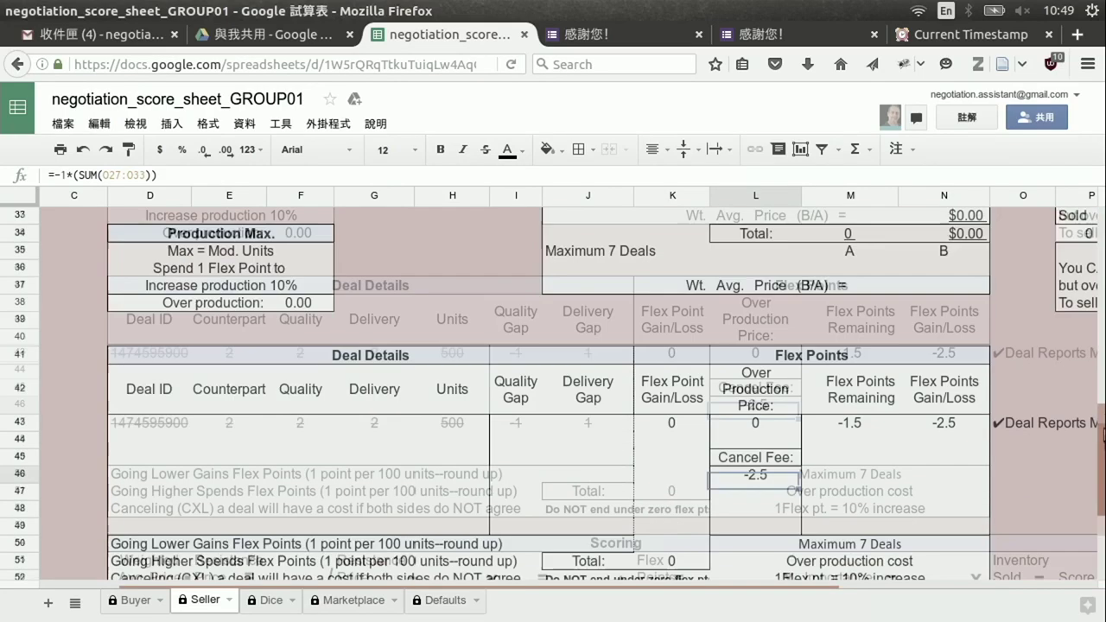